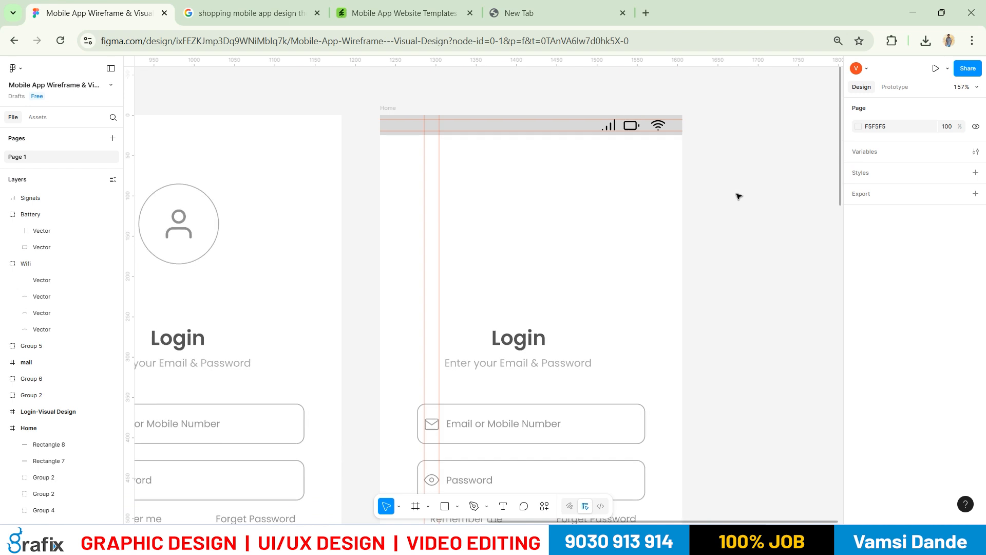
# Duplicate the "Enter your Email & Password" text into the Home frame's status bar at X 11, Y 3
pyautogui.hotkey('alt', 'Tab')
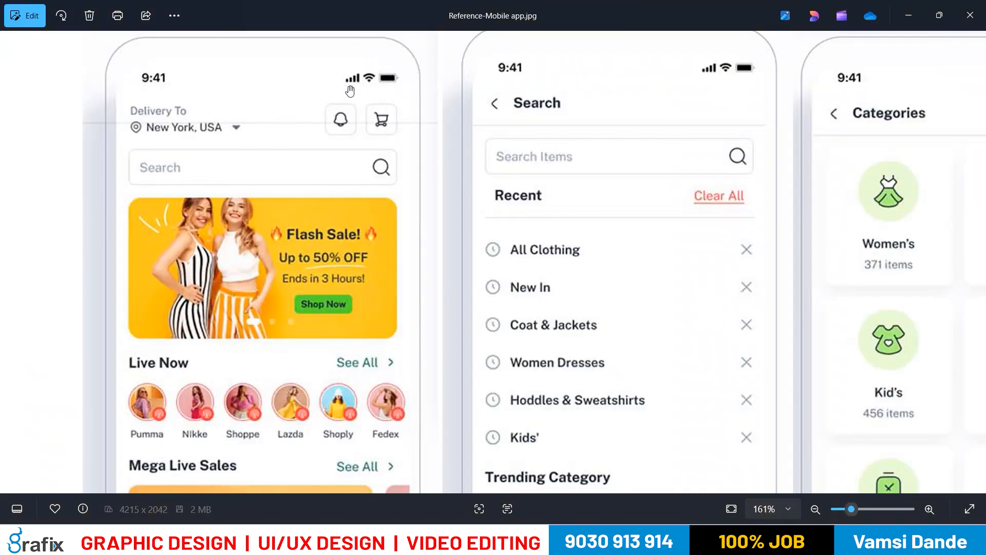
pyautogui.hotkey('alt', 'Tab')
pyautogui.rightClick(692, 213)
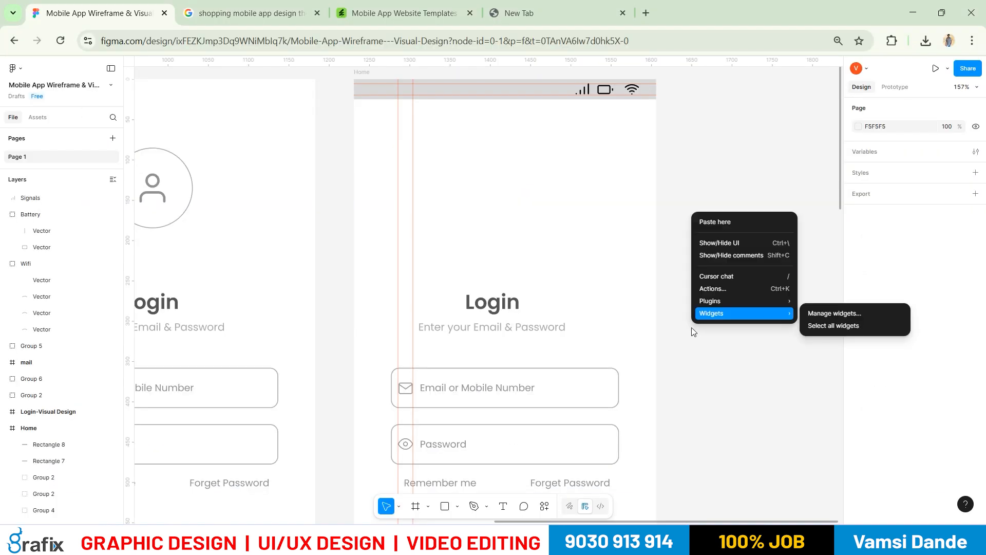
pyautogui.click(707, 357)
pyautogui.moveTo(500, 330); pyautogui.dragTo(438, 142)
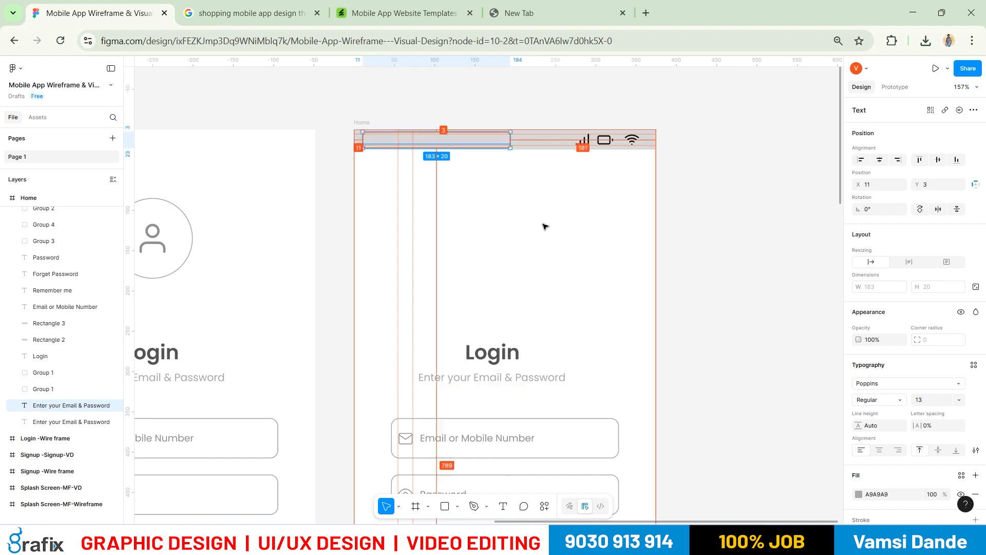
# Replace the duplicated status bar text with the time "9:41" shown in the reference image
pyautogui.click(447, 142)
pyautogui.hotkey('ctrl', 'a')
pyautogui.click(458, 142)
pyautogui.press('Delete')
pyautogui.doubleClick(449, 144)
pyautogui.hotkey('alt', 'Tab')
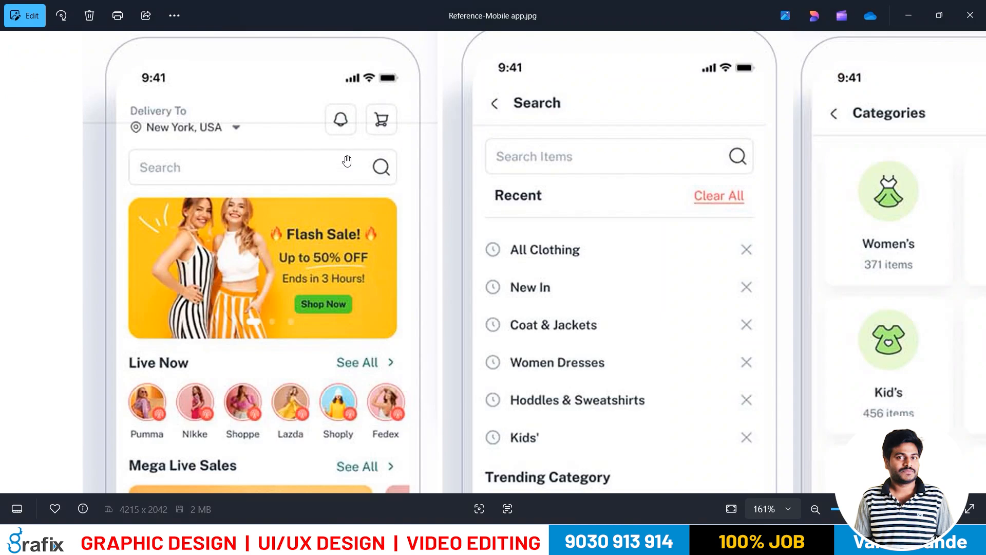
pyautogui.hotkey('alt', 'Tab')
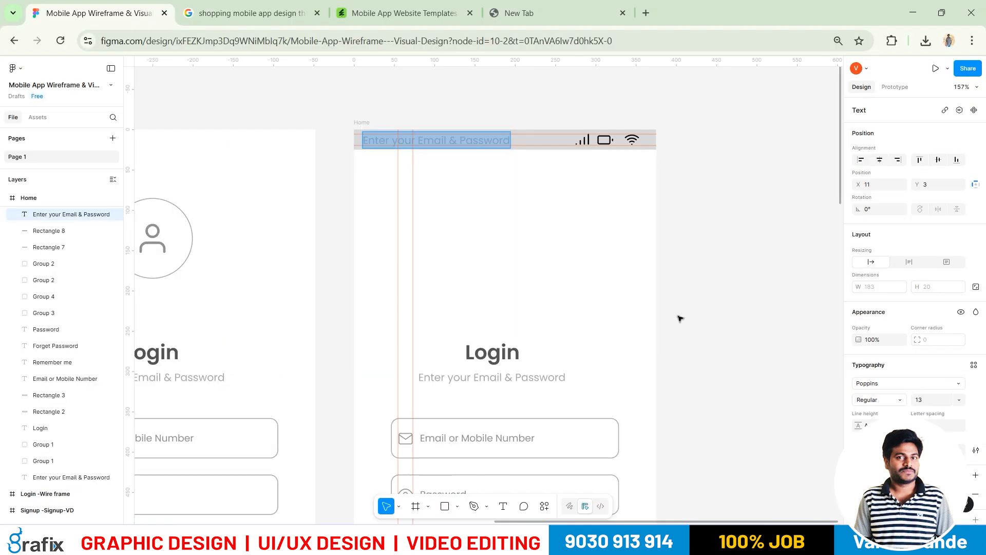
pyautogui.write('9:4')
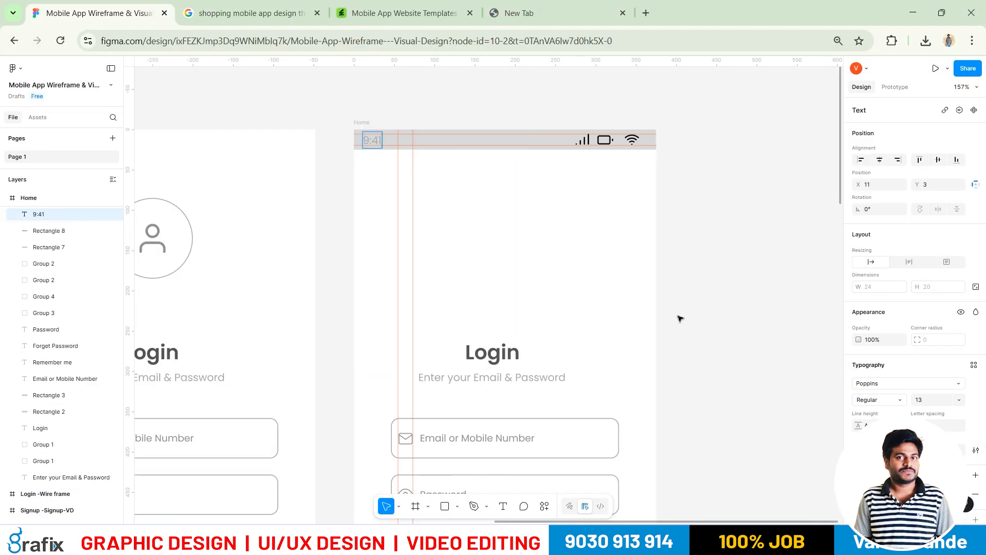
pyautogui.write('1')
pyautogui.press('Escape')
# Set the 9:41 text's font size to 11 and move it between the guides at X 55, Y 6
pyautogui.click(930, 401)
pyautogui.write('11')
pyautogui.press('Return')
pyautogui.scroll(5, 524, 180)
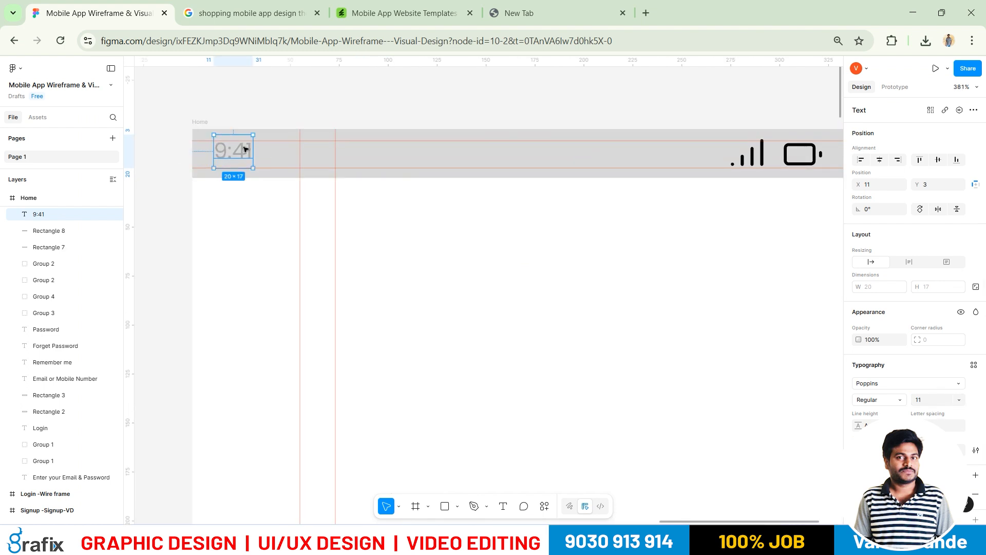
pyautogui.moveTo(251, 150); pyautogui.dragTo(327, 156)
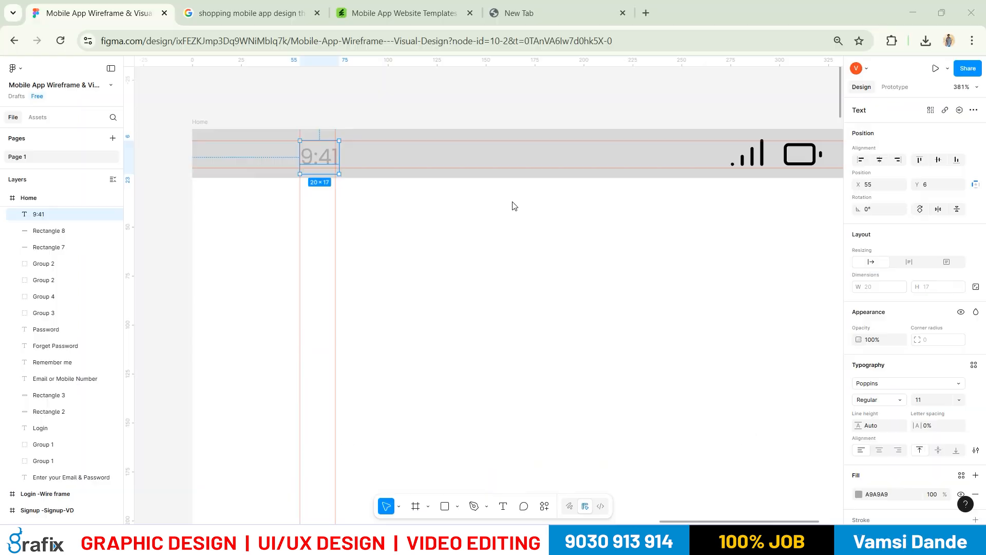
pyautogui.click(351, 194)
# Change the 9:41 text's fill colour to black (000000)
pyautogui.click(319, 156)
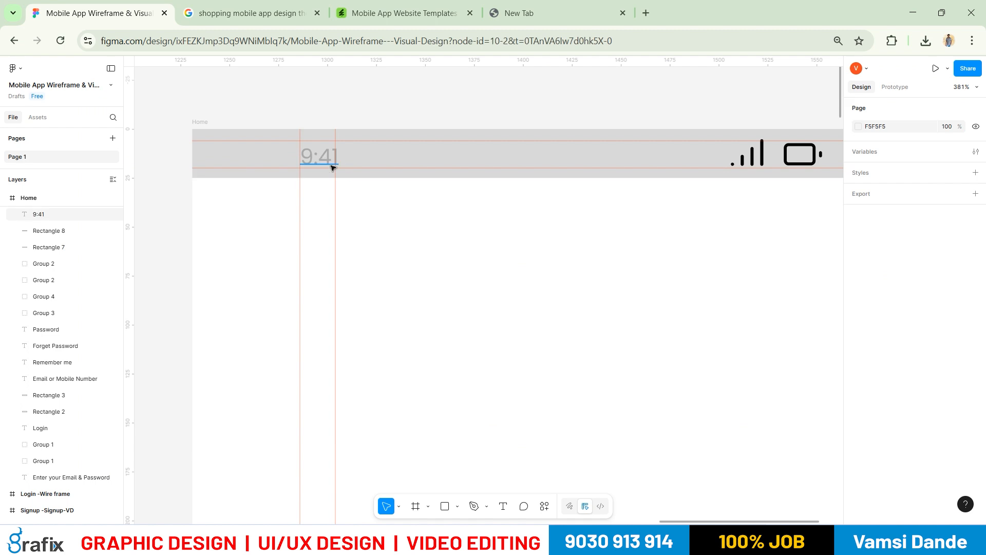
pyautogui.scroll(-1, 863, 385)
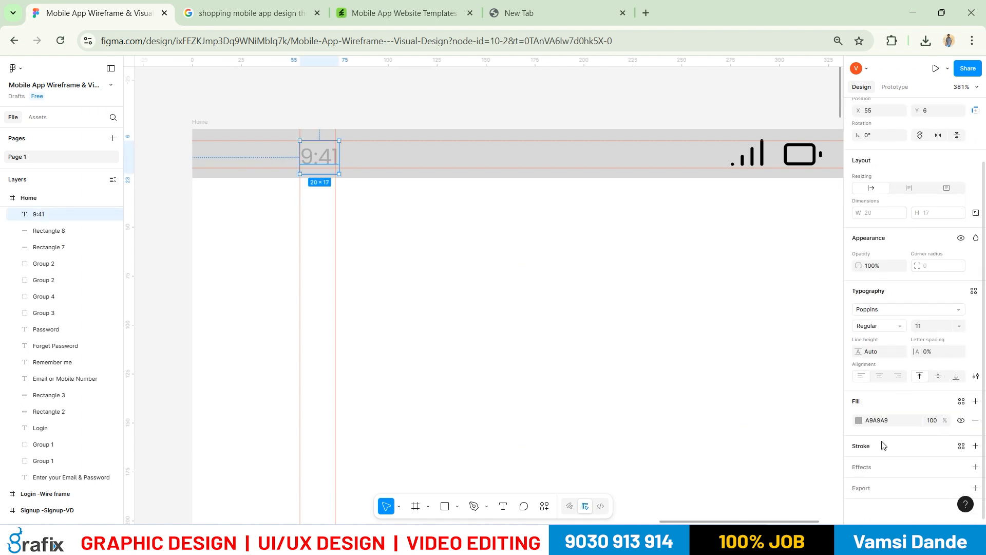
pyautogui.click(858, 420)
pyautogui.moveTo(740, 349); pyautogui.dragTo(608, 274)
pyautogui.moveTo(758, 388); pyautogui.dragTo(716, 410)
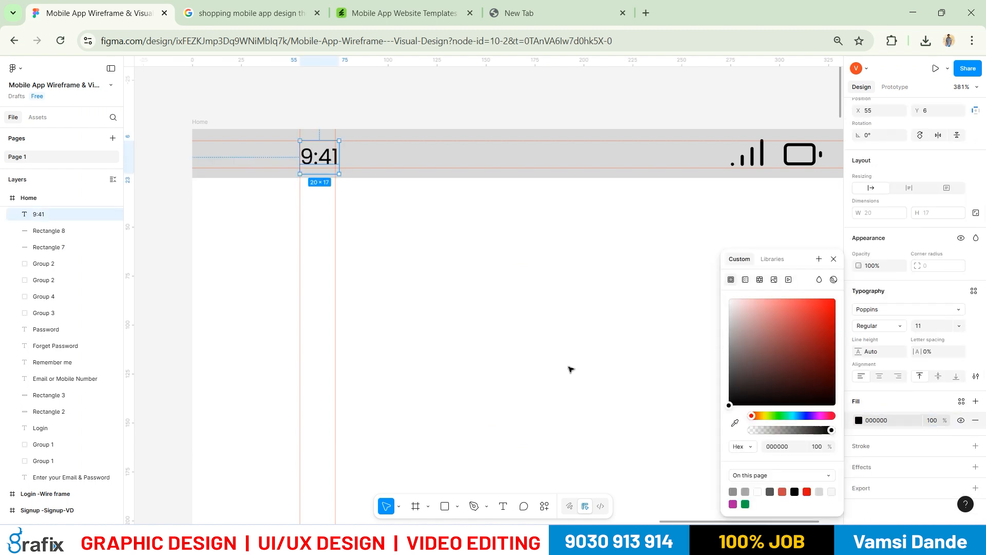
pyautogui.click(565, 362)
# Lighten the fill of the Home frame's status bar rectangle to F2EDED
pyautogui.scroll(-5, 452, 243)
pyautogui.moveTo(608, 325); pyautogui.dragTo(590, 237)
pyautogui.hotkey('alt', 'Tab')
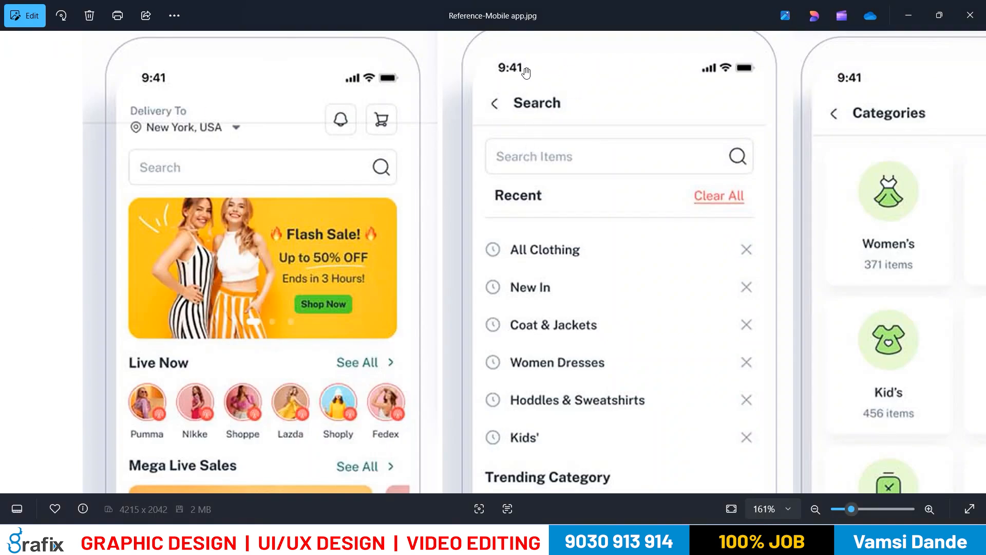
pyautogui.hotkey('alt', 'Tab')
pyautogui.click(500, 118)
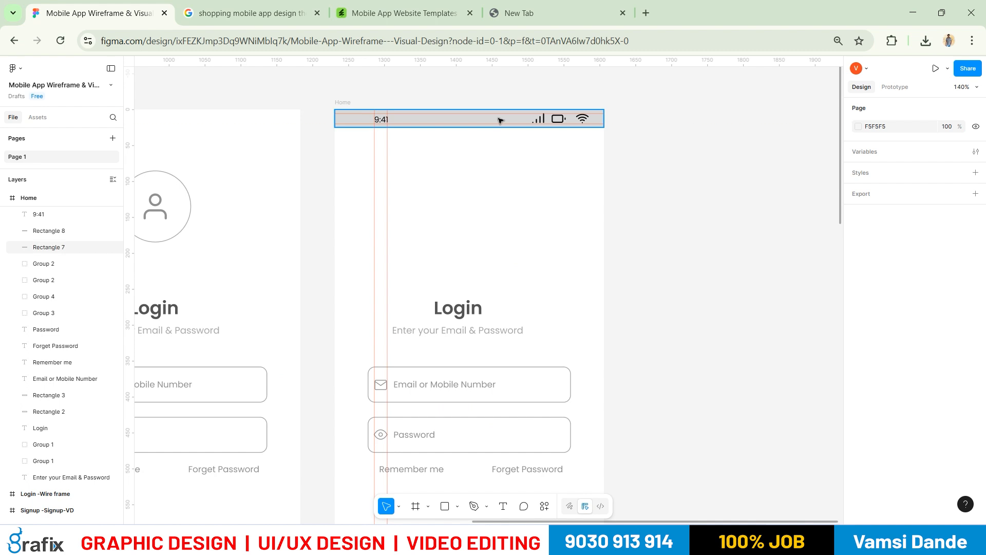
pyautogui.click(858, 358)
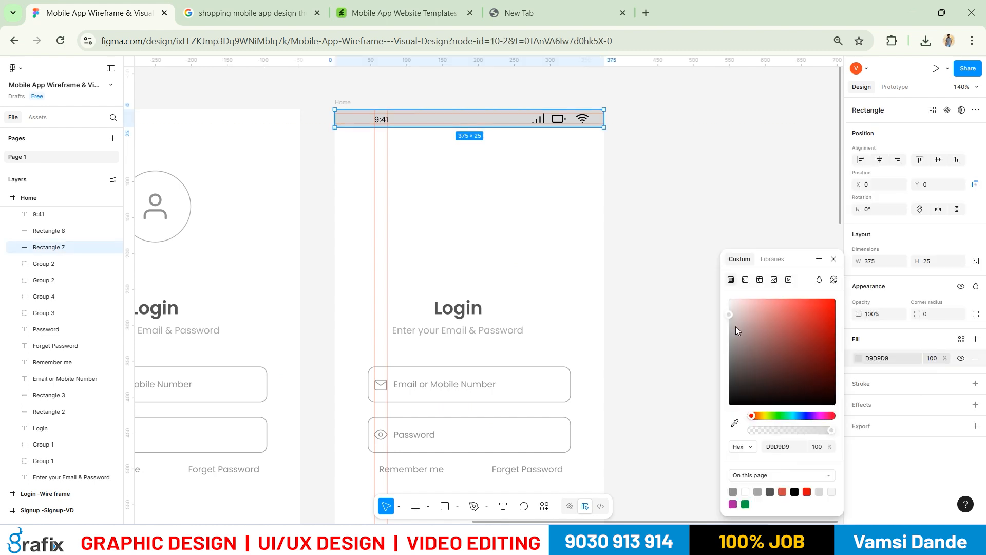
pyautogui.click(731, 307)
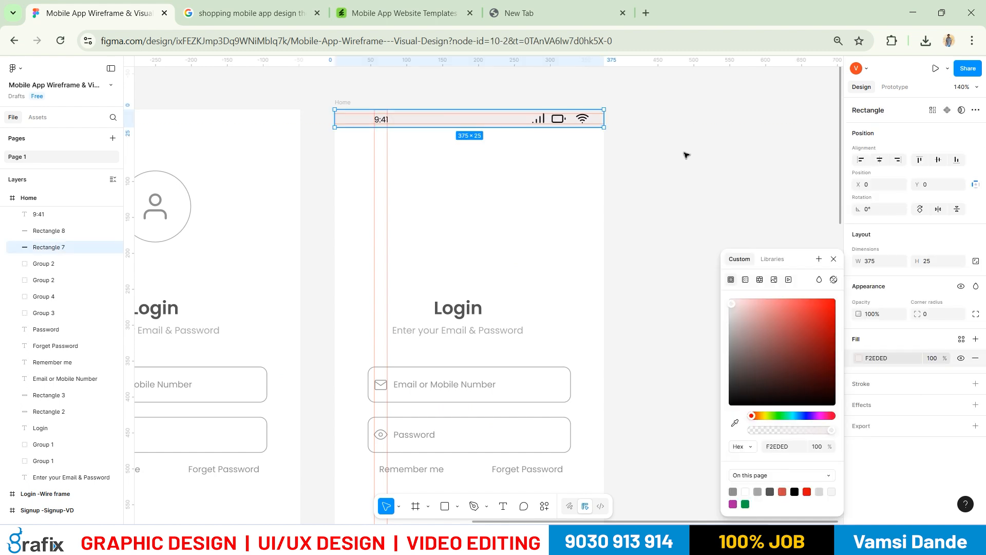
pyautogui.click(689, 159)
pyautogui.scroll(-1, 700, 285)
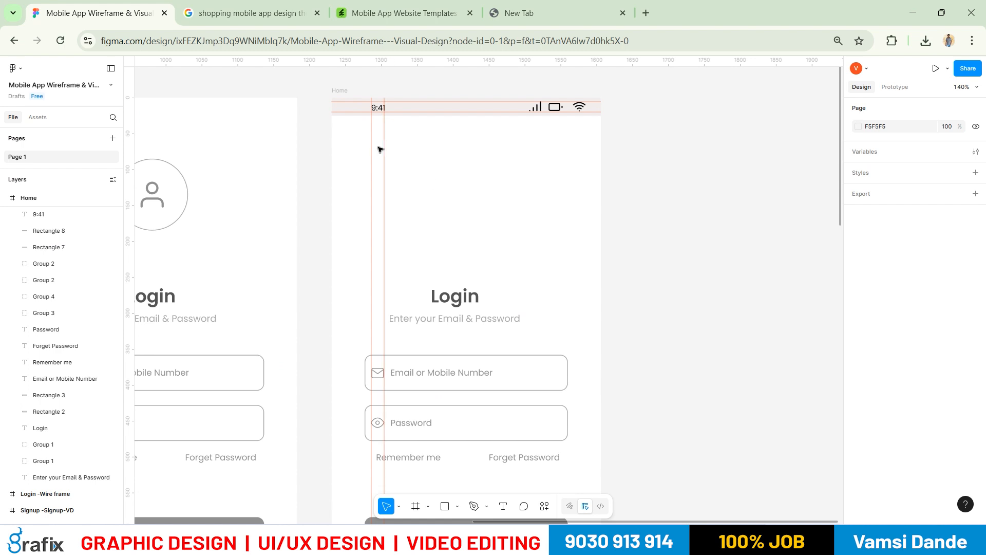
# Duplicate the email field's outline rectangle to just below the Home frame's status bar, at X 46, Y 38
pyautogui.hotkey('alt', 'Tab')
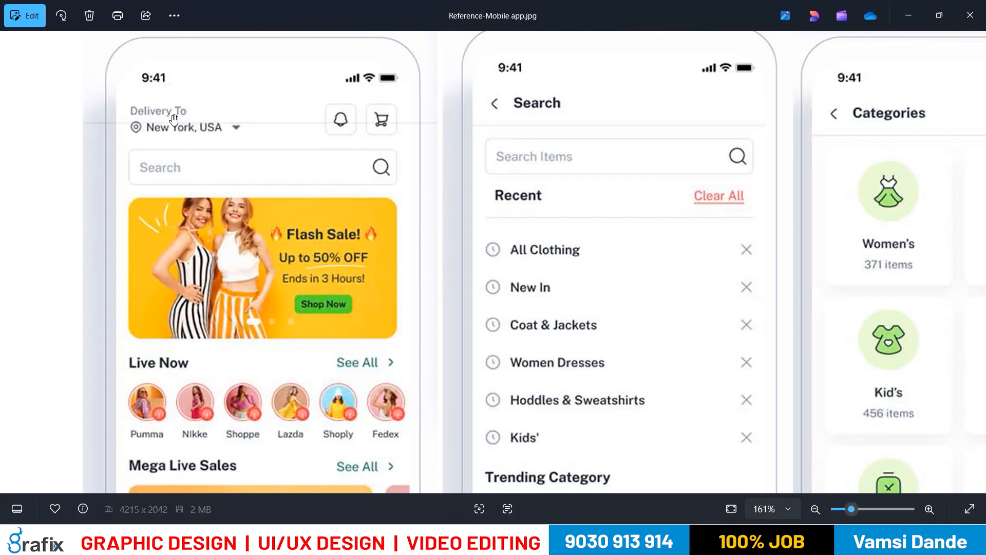
pyautogui.hotkey('alt', 'Tab')
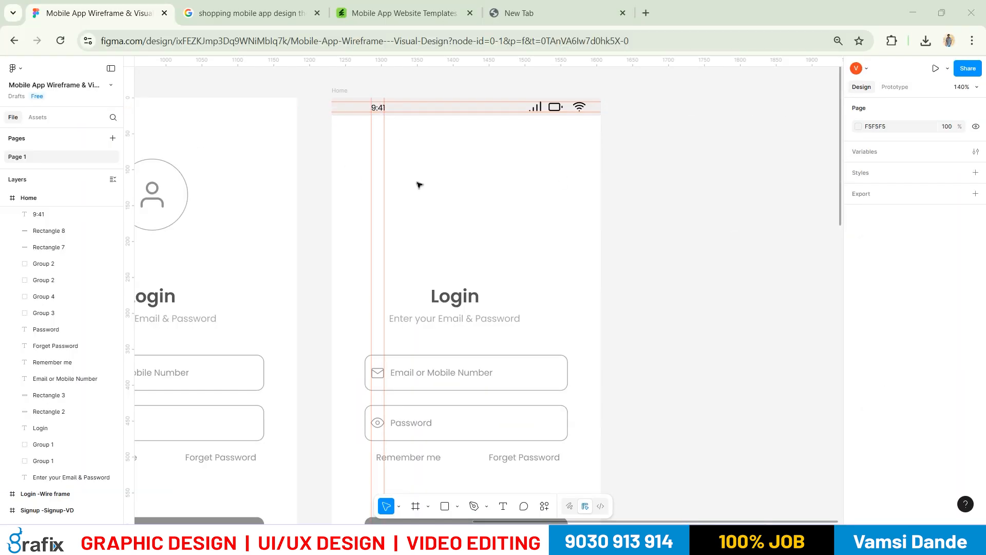
pyautogui.hotkey('alt', 'Tab')
pyautogui.hotkey('alt', 'Tab')
pyautogui.moveTo(416, 363); pyautogui.dragTo(418, 125)
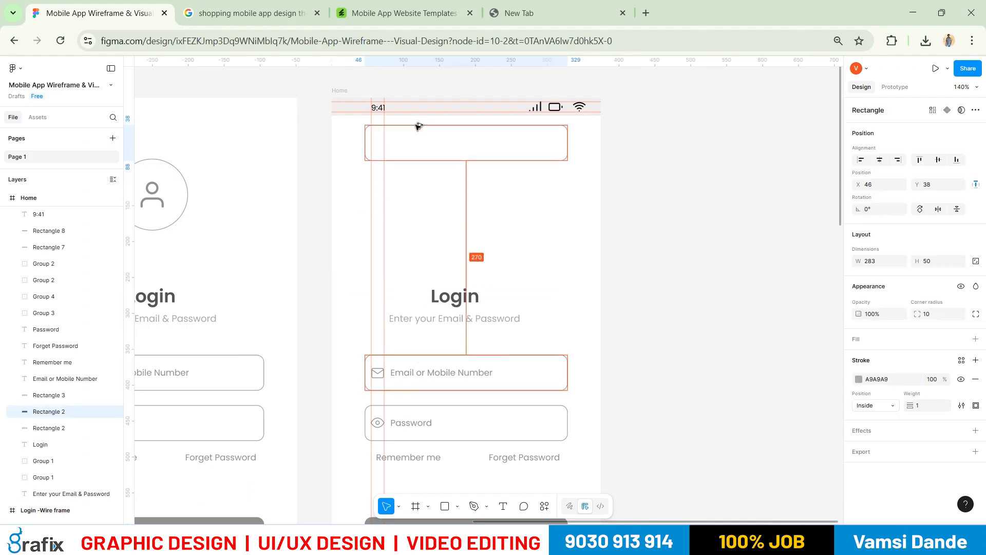
pyautogui.hotkey('alt', 'Tab')
pyautogui.hotkey('alt', 'Tab')
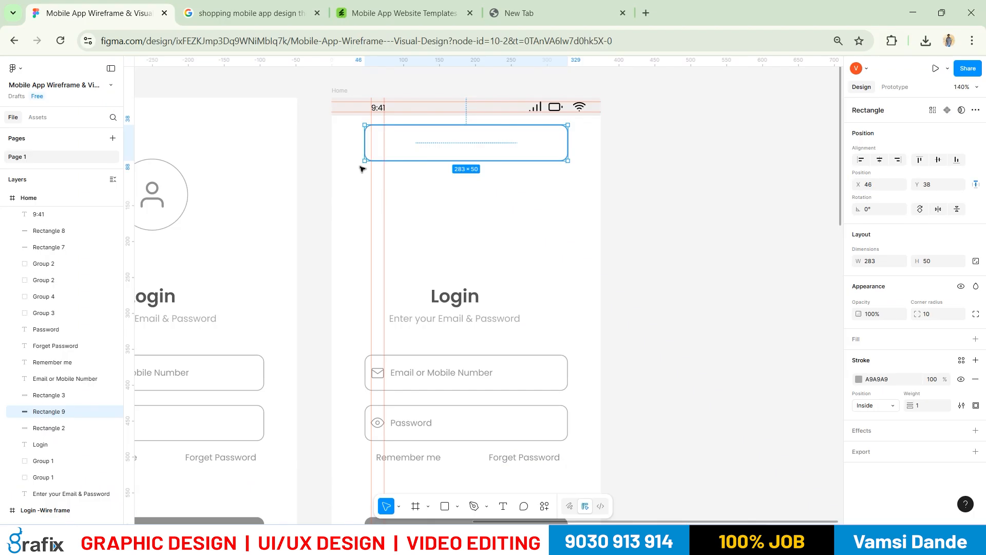
# Set the duplicated rectangle's width to 300
pyautogui.click(878, 262)
pyautogui.write('300')
pyautogui.press('Return')
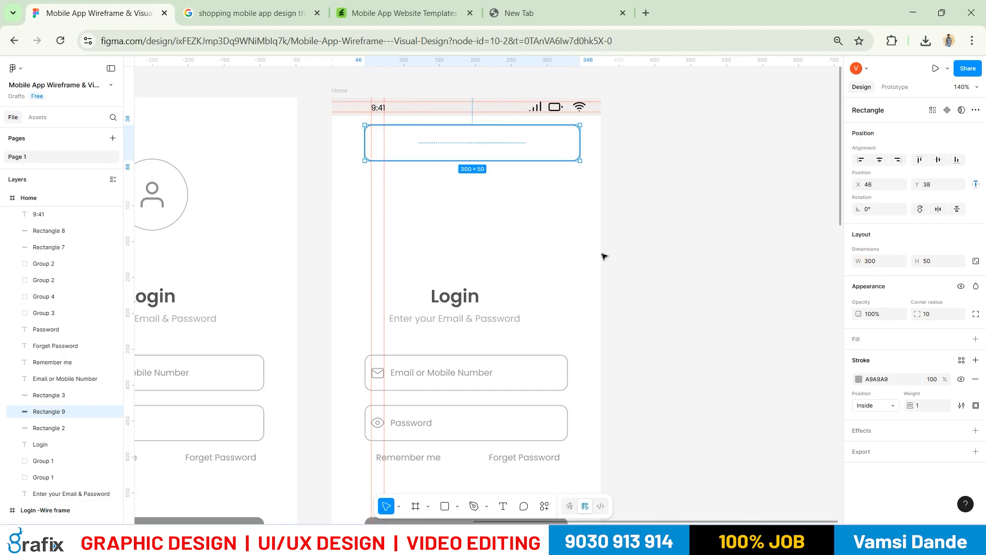
# Remove the two vertical guides crossing the Home frame, keeping the new rectangle in place
pyautogui.moveTo(380, 231); pyautogui.dragTo(310, 268)
pyautogui.press('Delete')
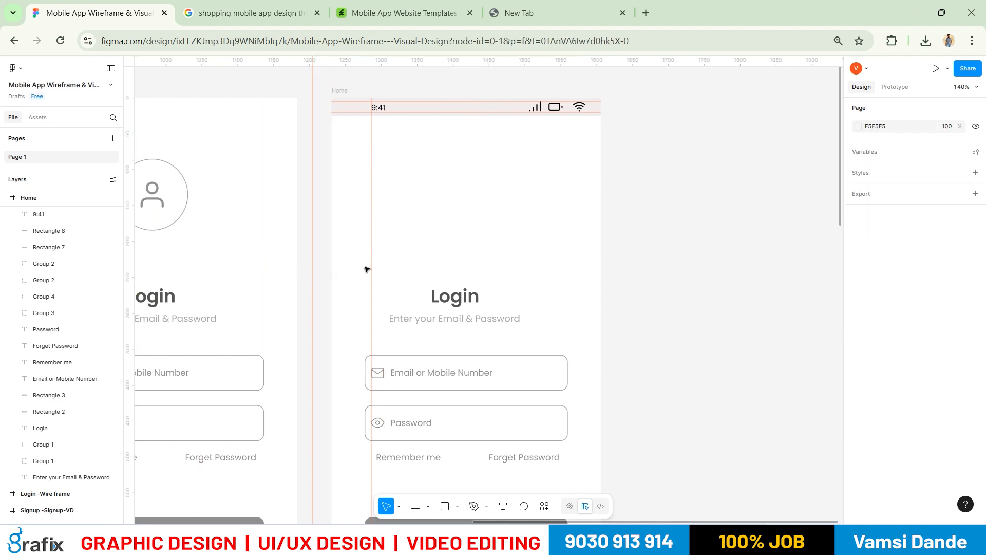
pyautogui.hotkey('ctrl', 'z')
pyautogui.moveTo(313, 242); pyautogui.dragTo(102, 242)
pyautogui.moveTo(371, 220); pyautogui.dragTo(106, 229)
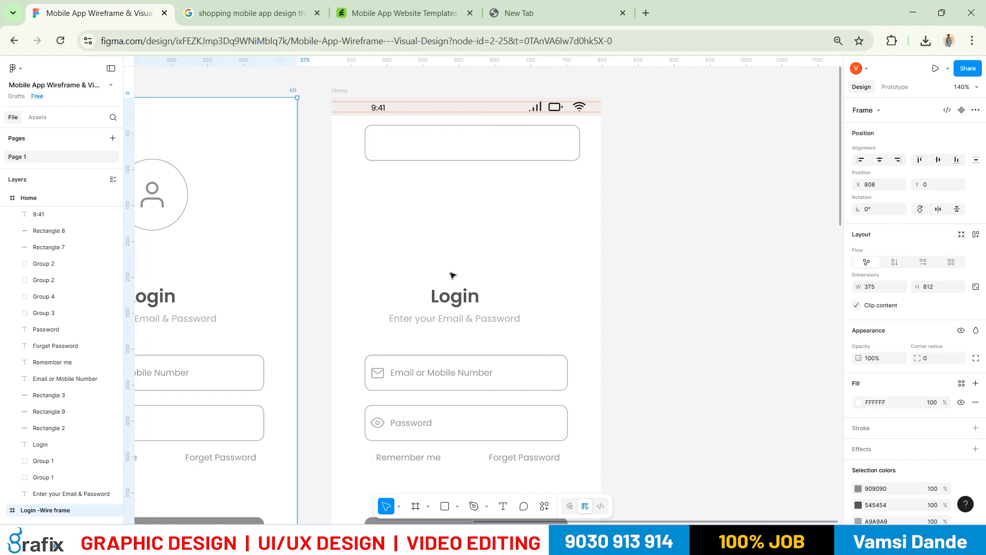
# Compare the rectangle below the status bar with the reference search box and centre it horizontally in the Home frame
pyautogui.moveTo(474, 233); pyautogui.dragTo(479, 253)
pyautogui.click(436, 160)
pyautogui.hotkey('alt', 'Tab')
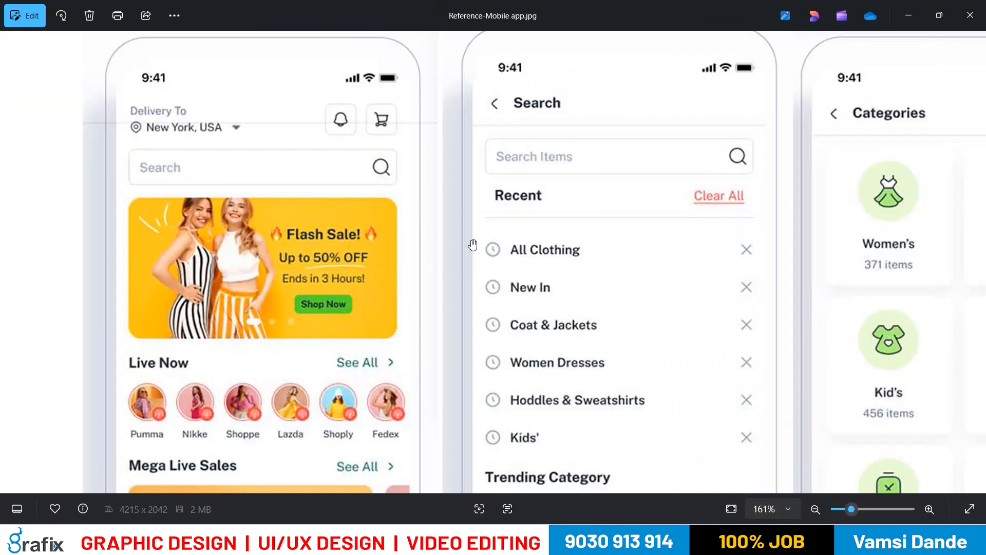
pyautogui.hotkey('alt', 'Tab')
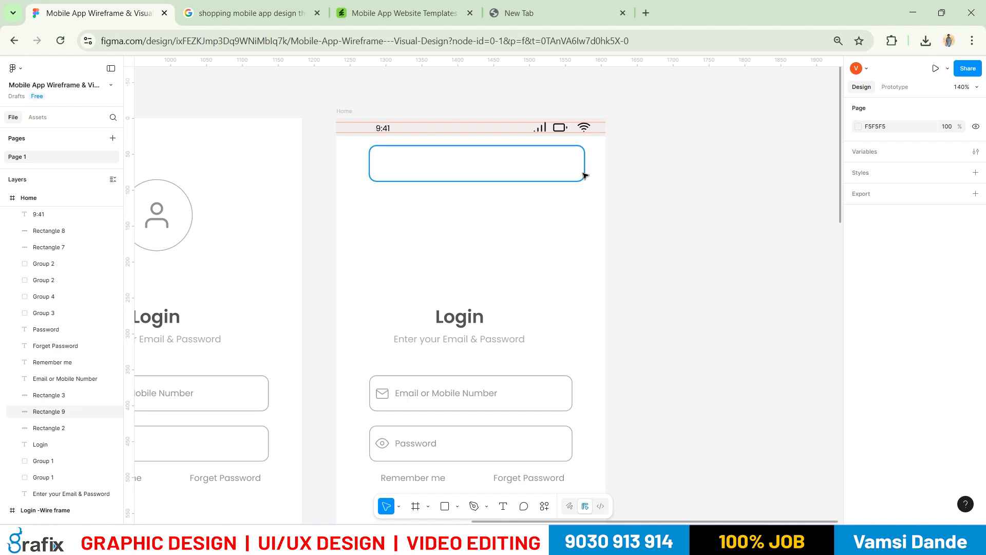
pyautogui.hotkey('alt', 'Tab')
pyautogui.hotkey('alt', 'Tab')
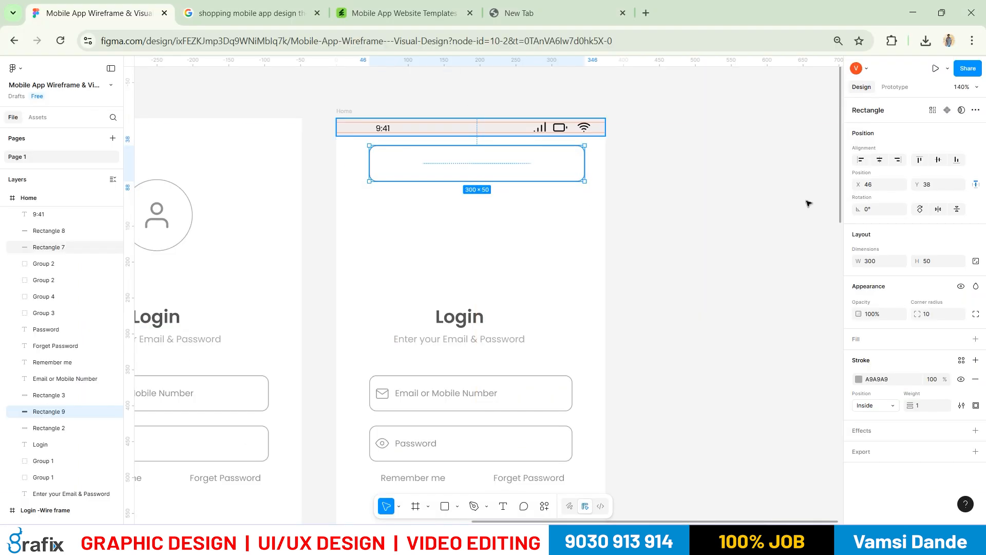
pyautogui.click(879, 159)
pyautogui.click(605, 224)
# Widen the rectangle below the status bar to 320 and centre it horizontally in the Home frame
pyautogui.click(554, 180)
pyautogui.click(896, 260)
pyautogui.write('320')
pyautogui.press('Return')
pyautogui.click(879, 159)
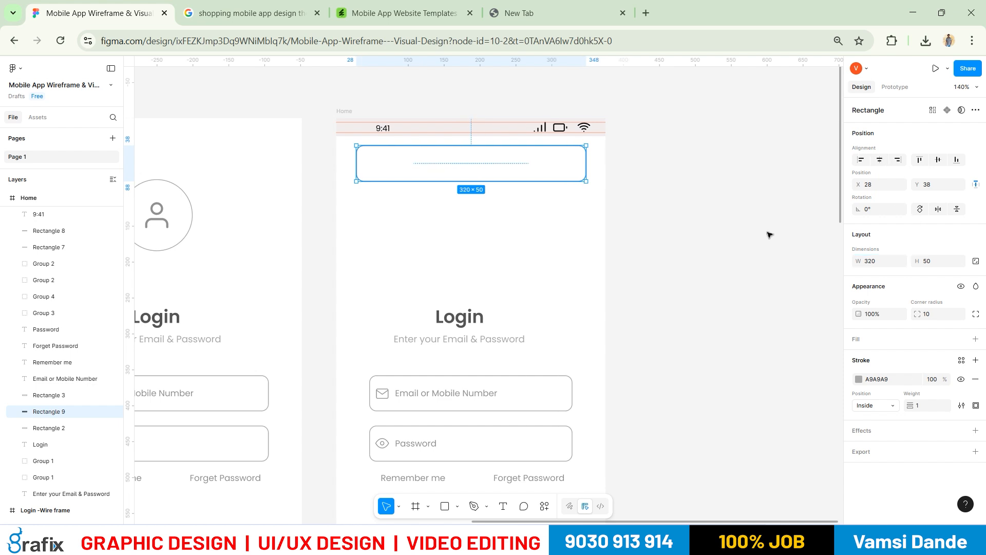
pyautogui.click(505, 182)
pyautogui.click(494, 151)
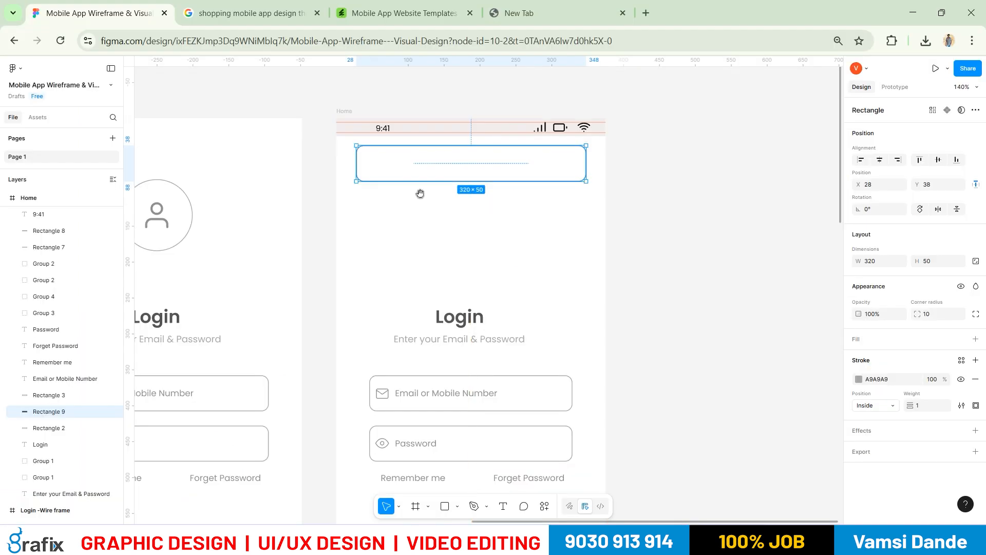
# Add a fill to the 320-wide rectangle and make it white (FFFFFF)
pyautogui.scroll(1, 421, 198)
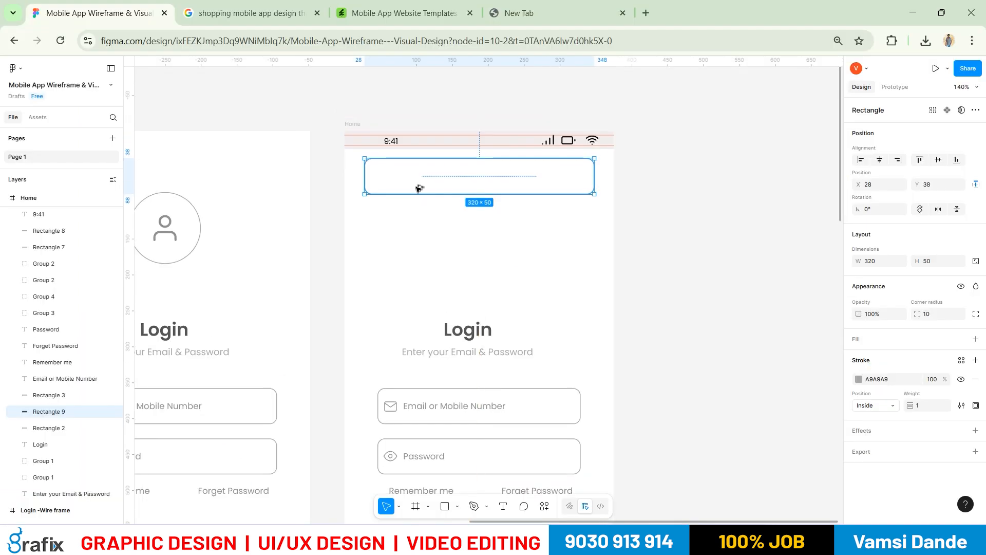
pyautogui.scroll(2, 410, 155)
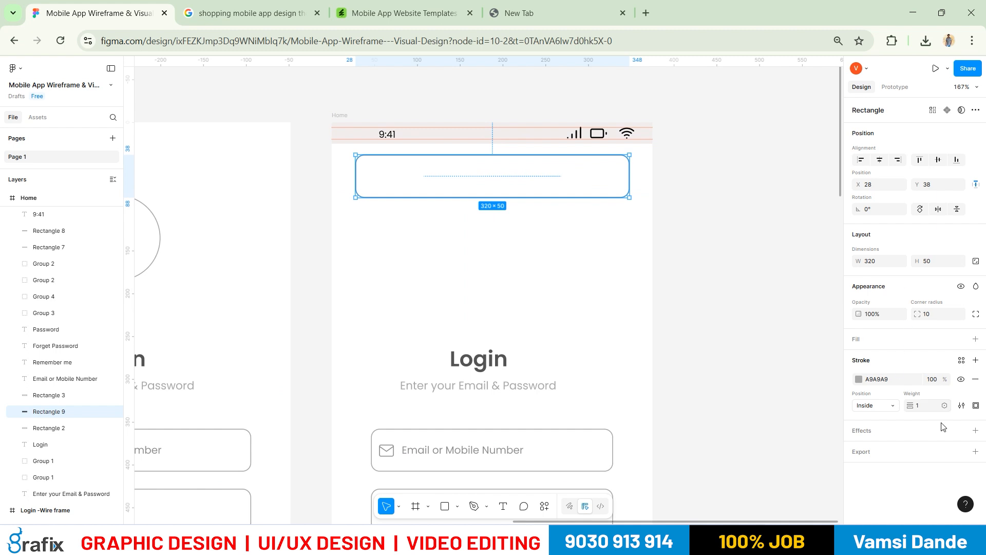
pyautogui.click(976, 339)
pyautogui.click(666, 246)
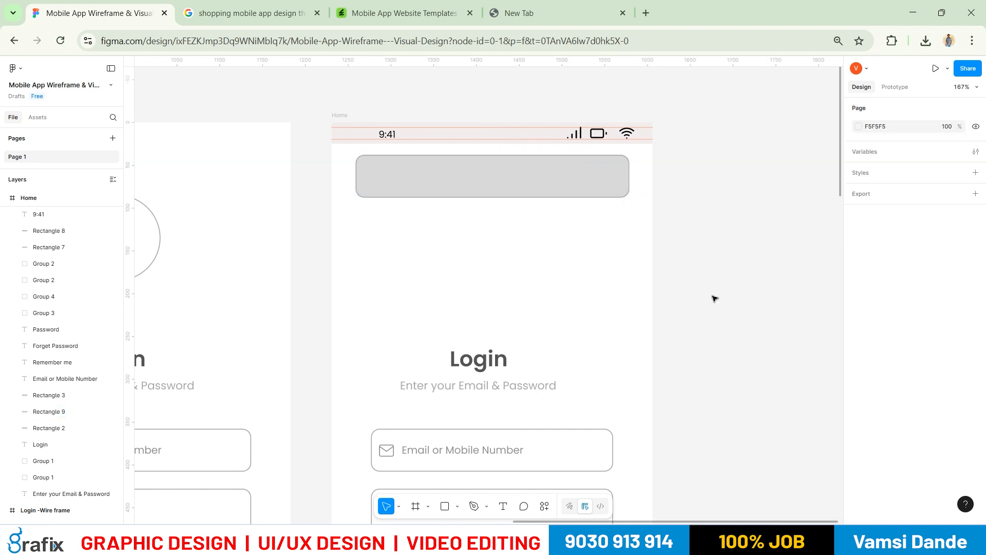
pyautogui.click(602, 174)
pyautogui.click(859, 358)
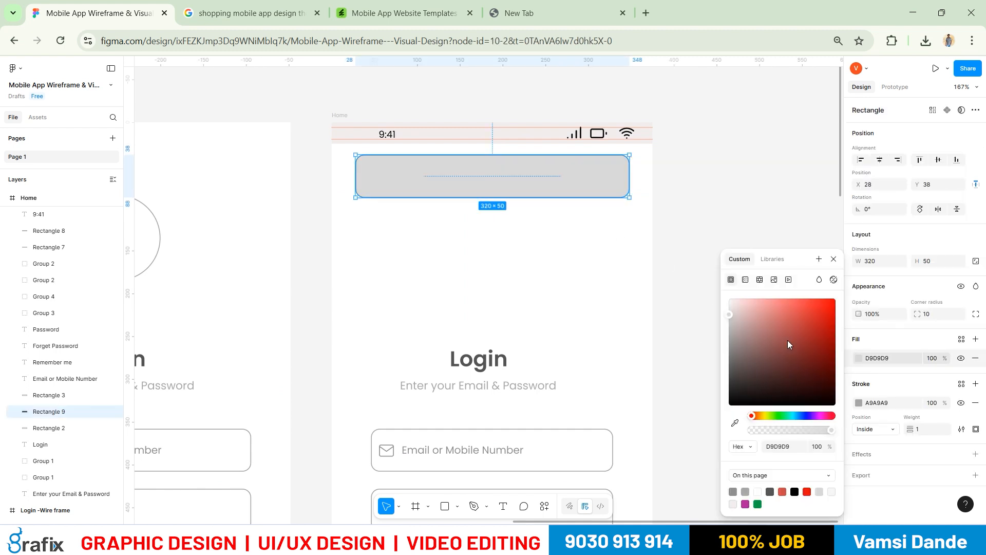
pyautogui.moveTo(804, 371); pyautogui.dragTo(640, 256)
pyautogui.click(737, 245)
# Move the white rectangle down to Y 58, leaving room above it for the delivery header shown in the reference
pyautogui.click(618, 176)
pyautogui.moveTo(536, 179); pyautogui.dragTo(533, 197)
pyautogui.hotkey('alt', 'Tab')
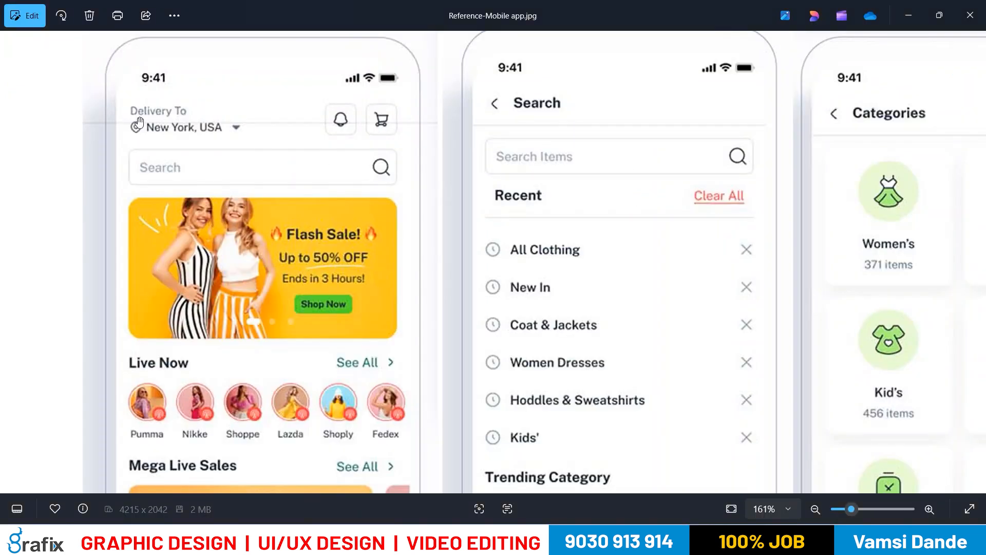
pyautogui.hotkey('alt', 'Tab')
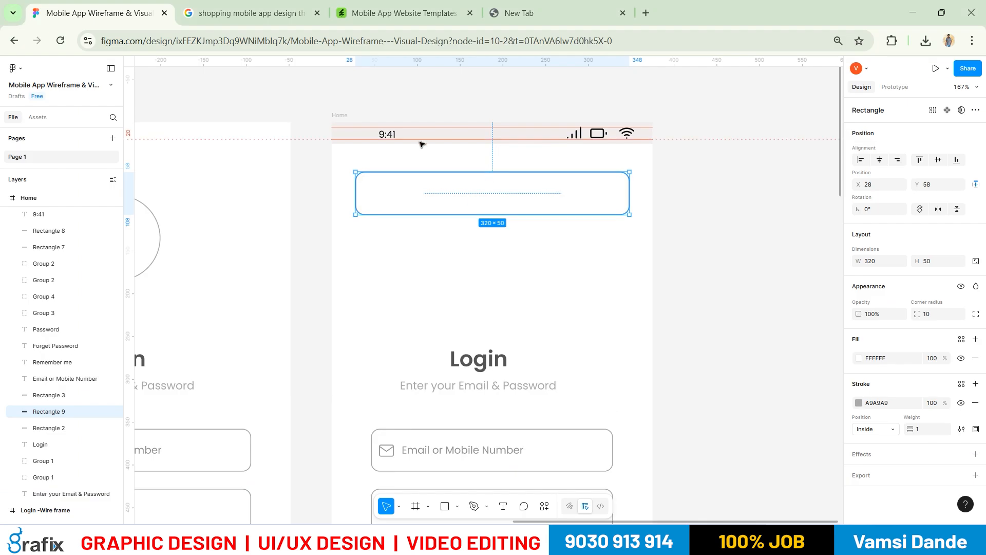
# Duplicate the "Enter your Email & Password" text above the white rectangle and change the copy to "Delivery To"
pyautogui.click(461, 384)
pyautogui.keyDown('alt'); pyautogui.moveTo(462, 381); pyautogui.dragTo(421, 154); pyautogui.keyUp('alt')
pyautogui.doubleClick(421, 154)
pyautogui.write('Deliver')
pyautogui.hotkey('alt', 'Tab')
pyautogui.hotkey('alt', 'Tab')
pyautogui.write('y To')
# Set the "Delivery To" text's font size to 12, comparing it with the reference image
pyautogui.hotkey('alt', 'Tab')
pyautogui.hotkey('alt', 'Tab')
pyautogui.click(923, 401)
pyautogui.write('12')
pyautogui.hotkey('alt', 'Tab')
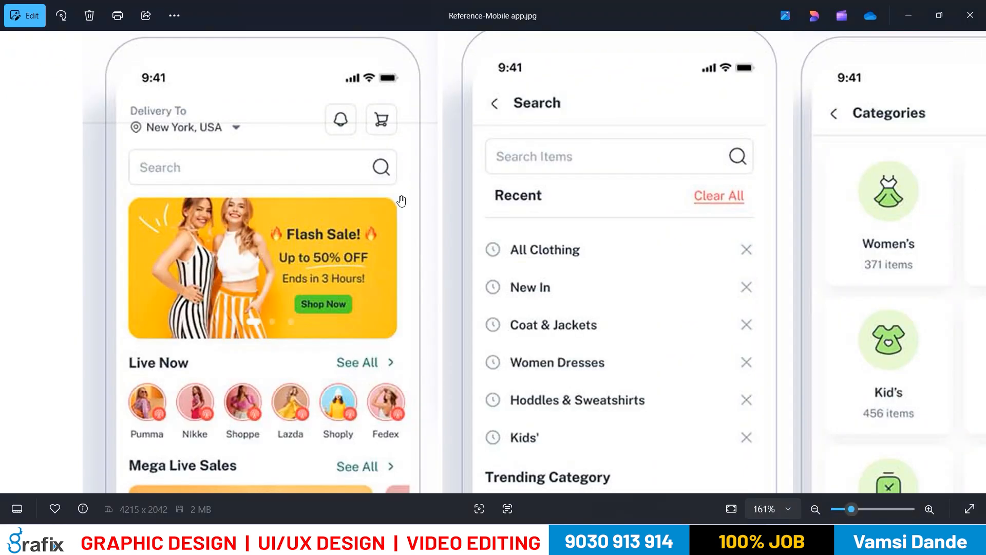
# Move the "Delivery To" text to X 27, in line with the white rectangle's left edge, and duplicate it directly below at Y 45
pyautogui.hotkey('alt', 'Tab')
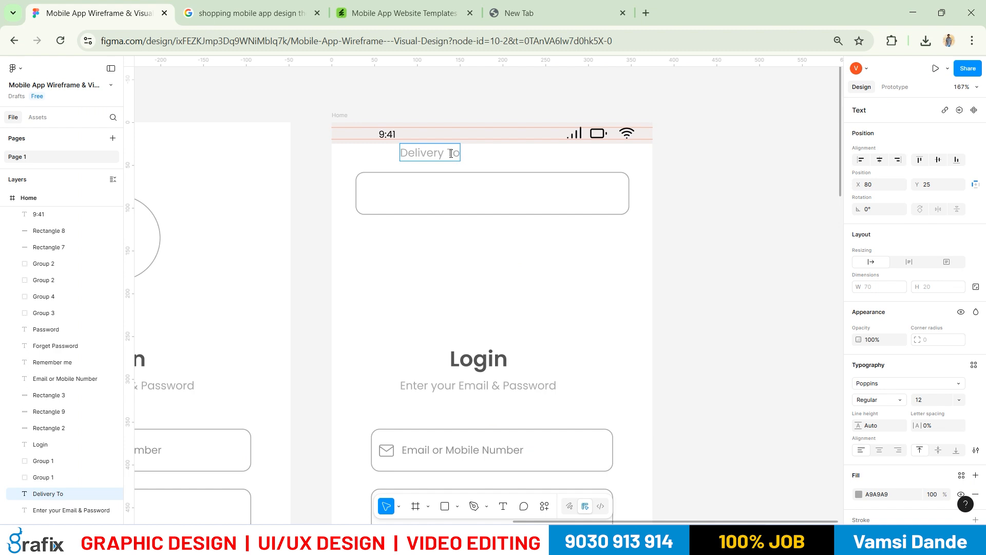
pyautogui.moveTo(451, 153); pyautogui.dragTo(395, 168)
pyautogui.hotkey('alt', 'Tab')
pyautogui.hotkey('alt', 'Tab')
# Change the duplicated text below "Delivery To" to "New York, USA", copying the location from the reference image
pyautogui.doubleClick(394, 168)
pyautogui.write('Newyor')
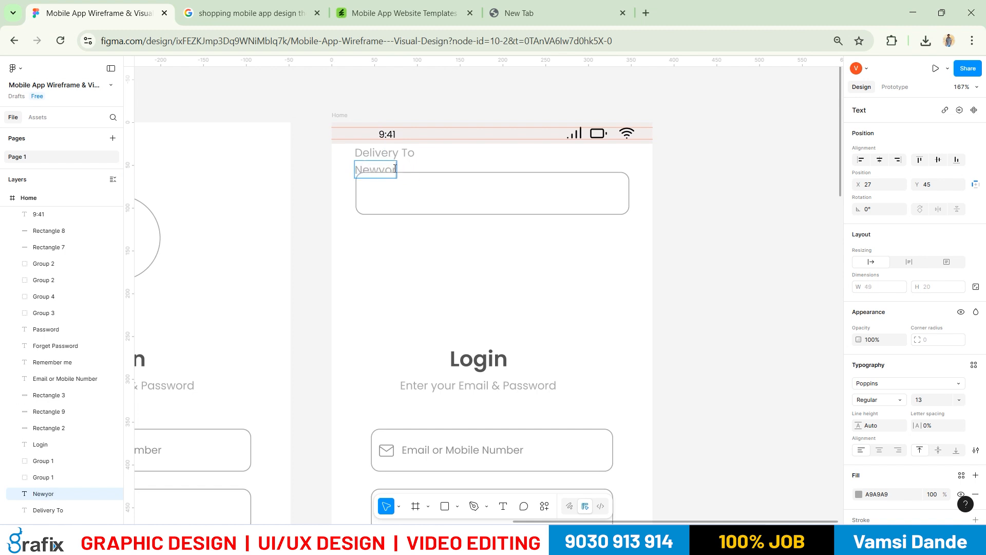
pyautogui.hotkey('alt', 'Tab')
pyautogui.hotkey('alt', 'Tab')
pyautogui.press('BackSpace')
pyautogui.press('BackSpace')
pyautogui.press('BackSpace')
pyautogui.write('USA')
pyautogui.hotkey('alt', 'Tab')
pyautogui.hotkey('alt', 'Tab')
pyautogui.press('Escape')
pyautogui.rightClick(693, 290)
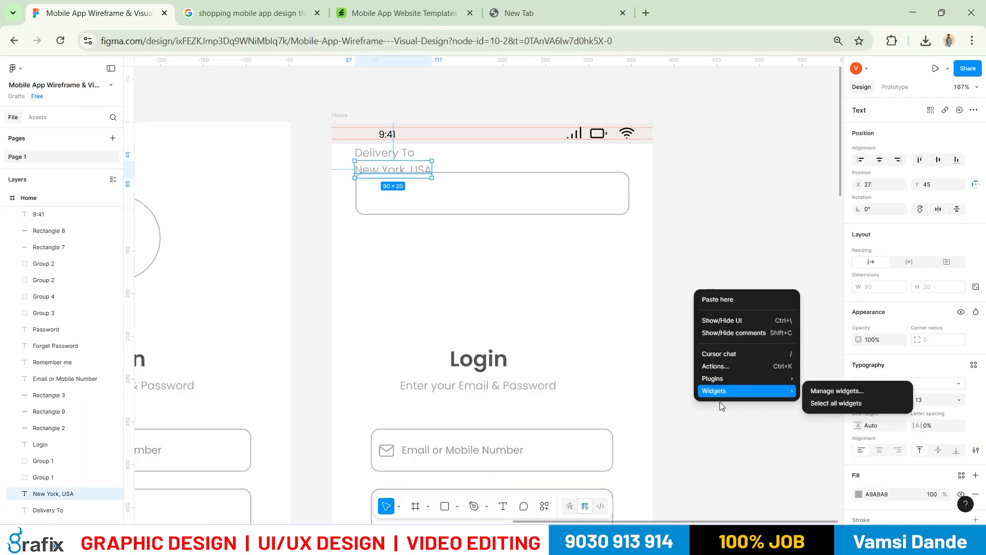
pyautogui.moveTo(726, 380)
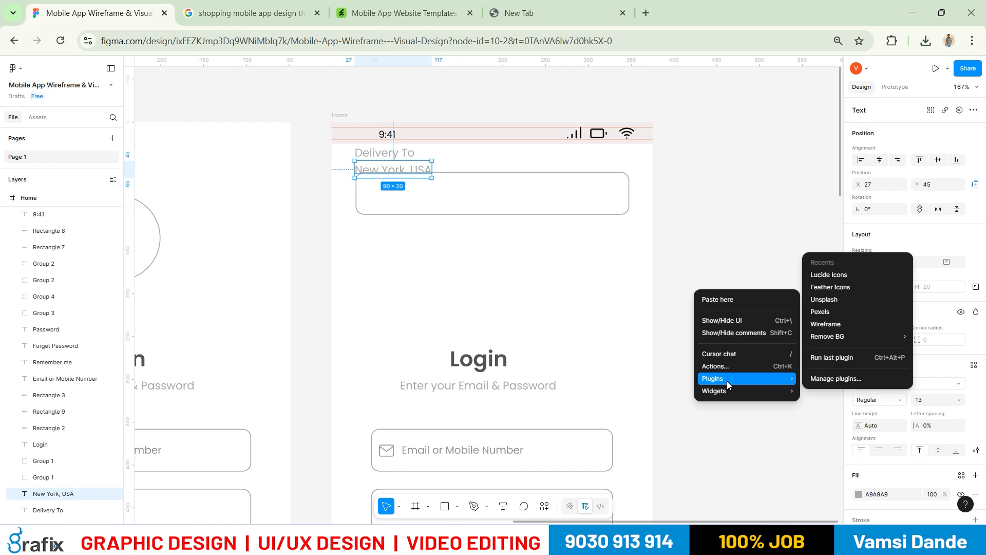
pyautogui.click(831, 287)
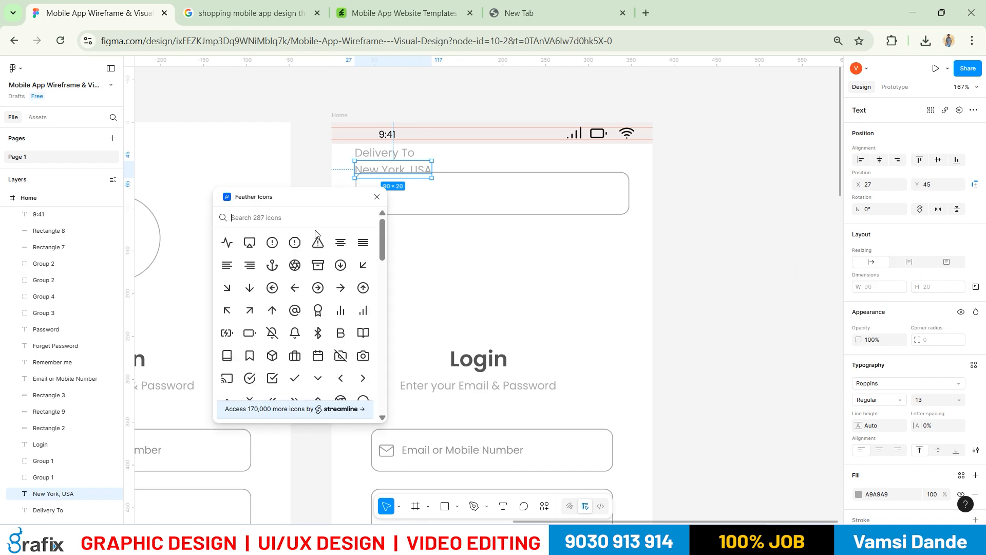
pyautogui.click(377, 197)
# Search the Lucide Icons plugin for "arrows" and look through the icons for a dropdown arrow
pyautogui.rightClick(716, 201)
pyautogui.moveTo(757, 288)
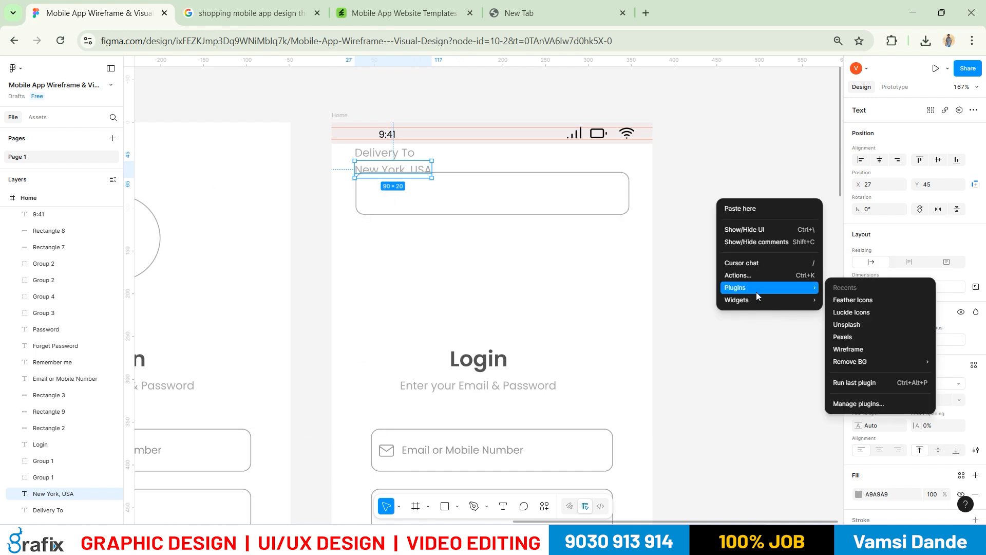
pyautogui.click(845, 312)
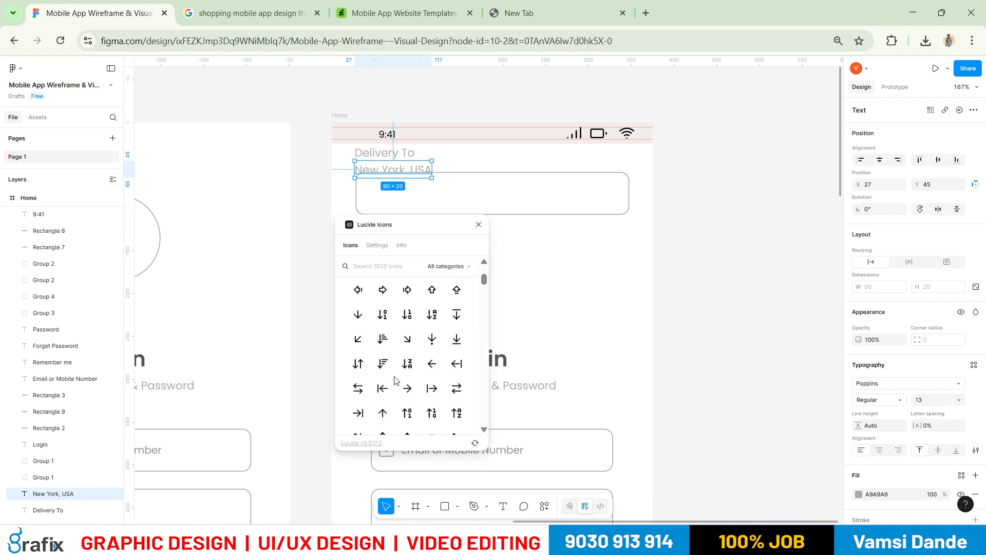
pyautogui.scroll(-5, 407, 344)
pyautogui.write('arrows')
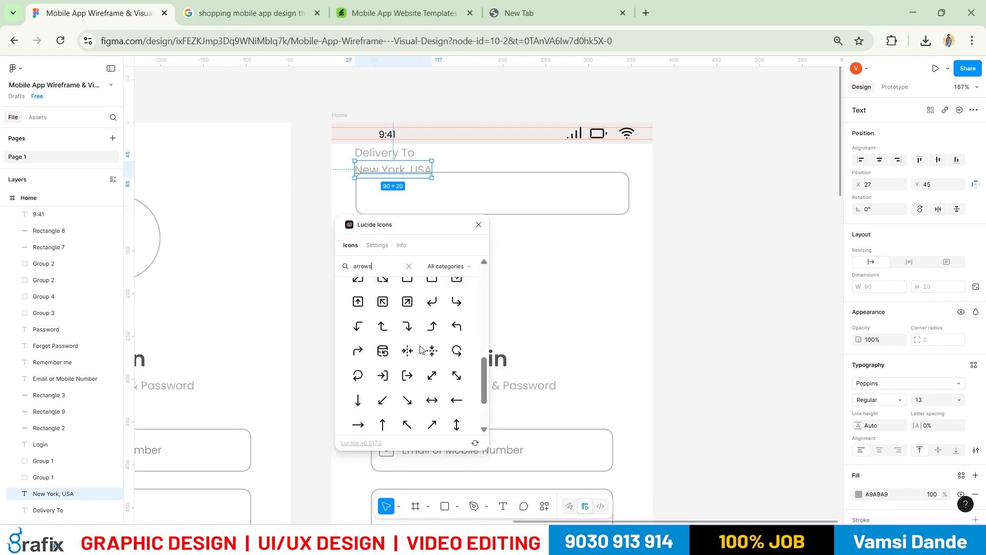
pyautogui.scroll(10, 420, 349)
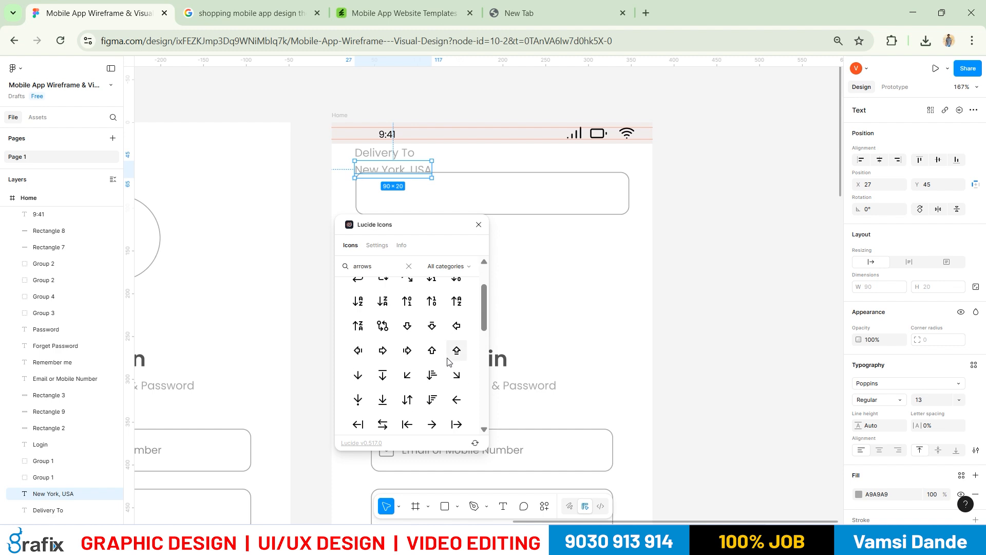
pyautogui.scroll(-10, 437, 364)
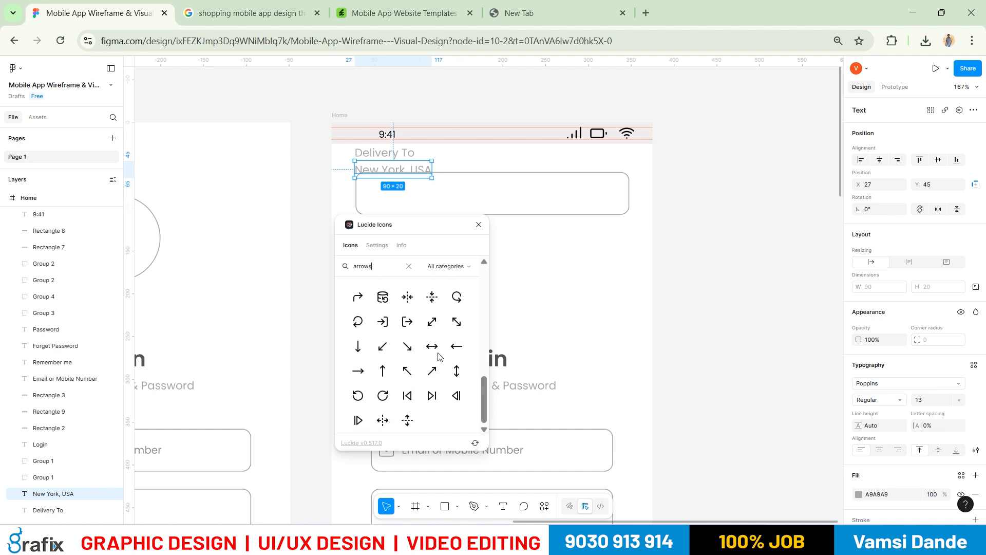
pyautogui.scroll(3, 412, 380)
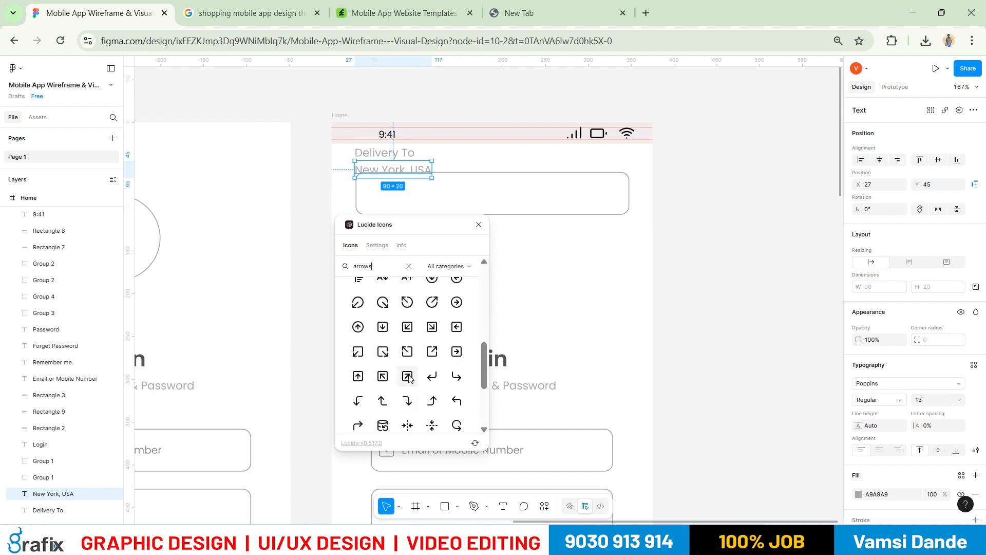
pyautogui.scroll(3, 413, 359)
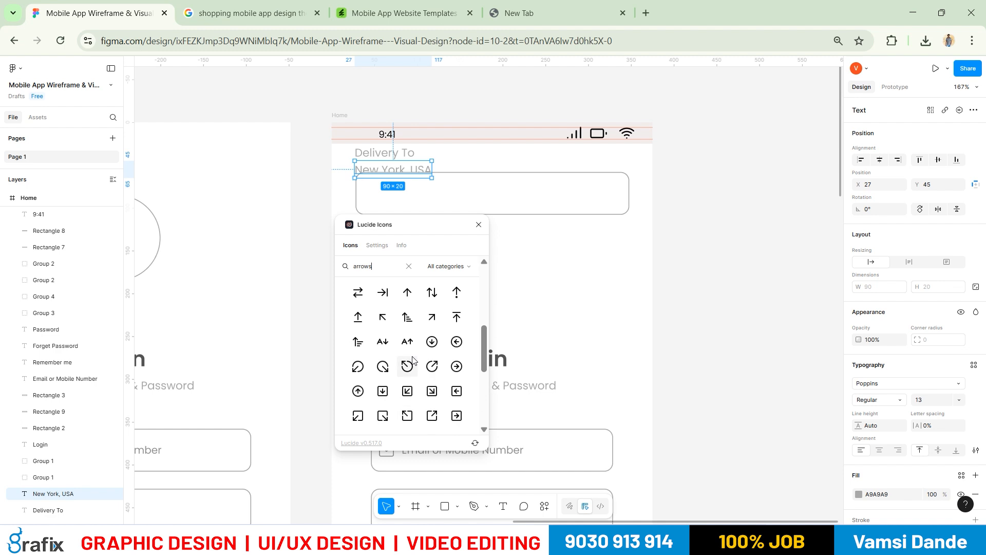
pyautogui.scroll(3, 412, 361)
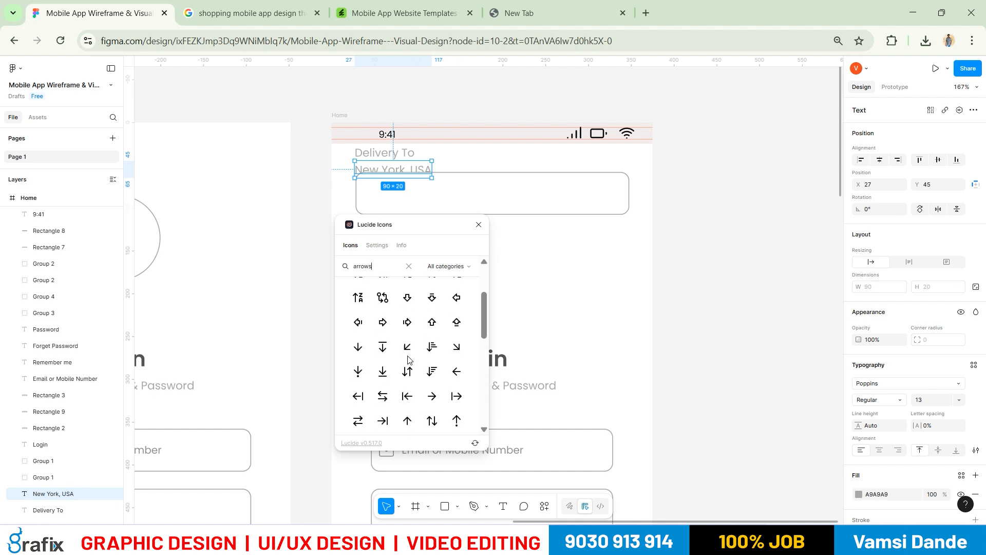
# Check the dropdown arrow beside the location in the reference image and try to insert the Lucide step-forward icon
pyautogui.hotkey('alt', 'Tab')
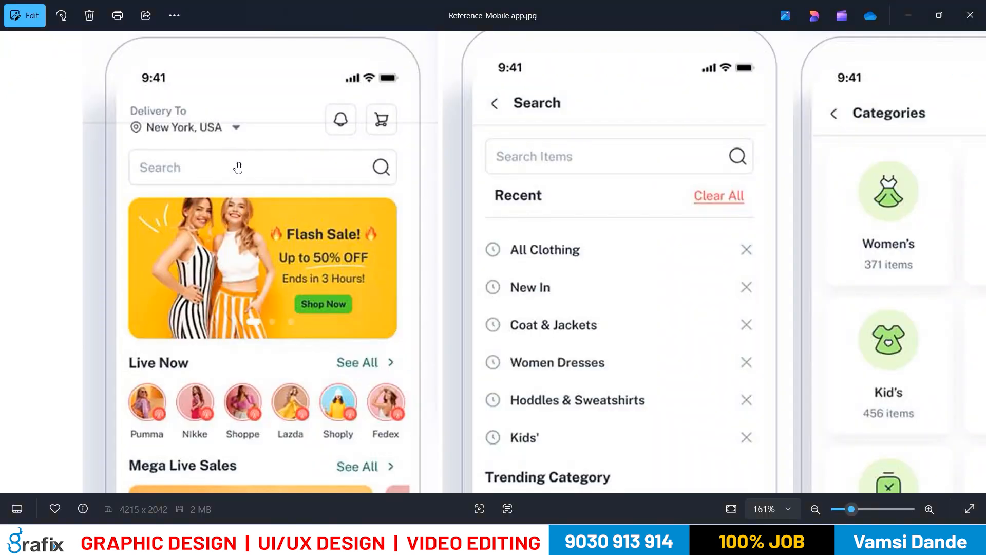
pyautogui.hotkey('alt', 'Tab')
pyautogui.scroll(2, 457, 404)
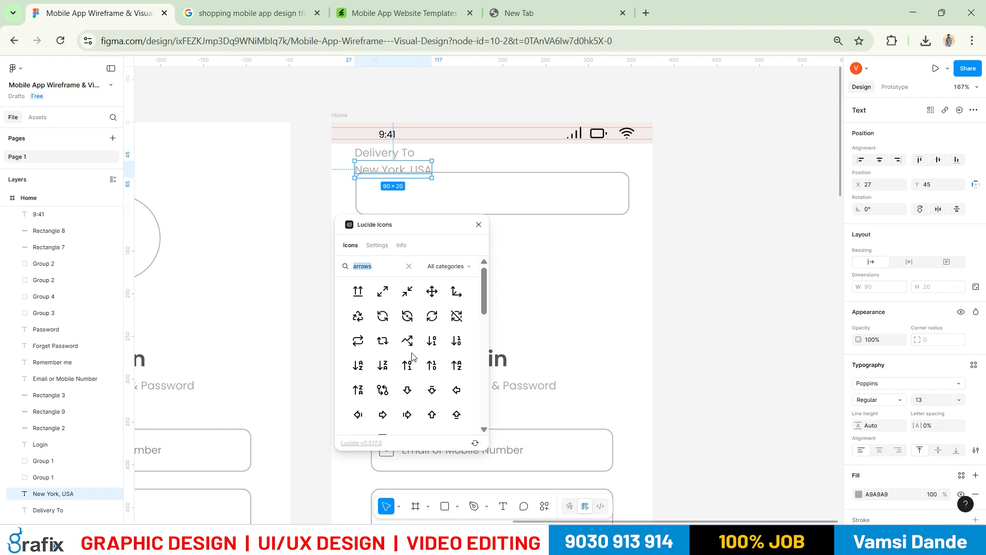
pyautogui.scroll(-1, 412, 359)
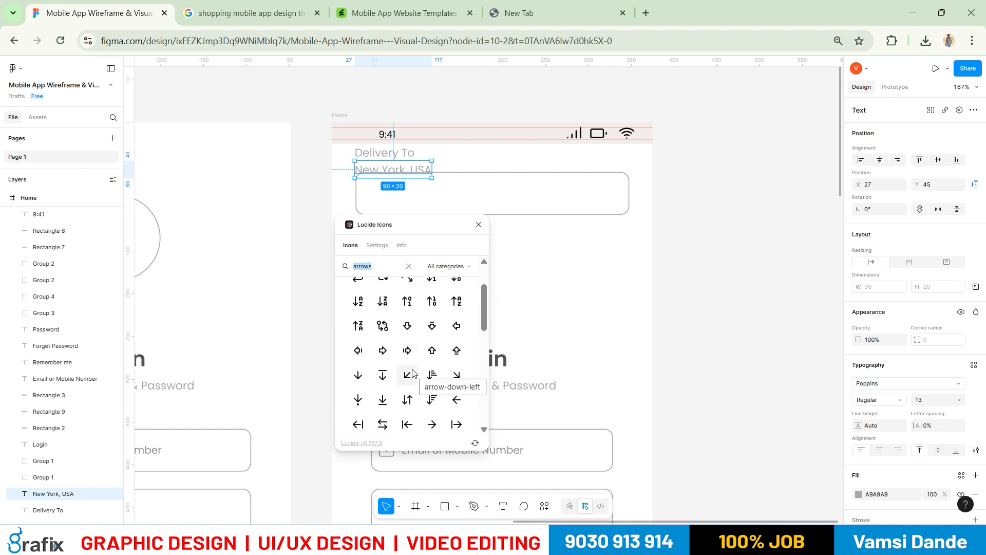
pyautogui.scroll(-3, 434, 374)
pyautogui.scroll(-5, 436, 374)
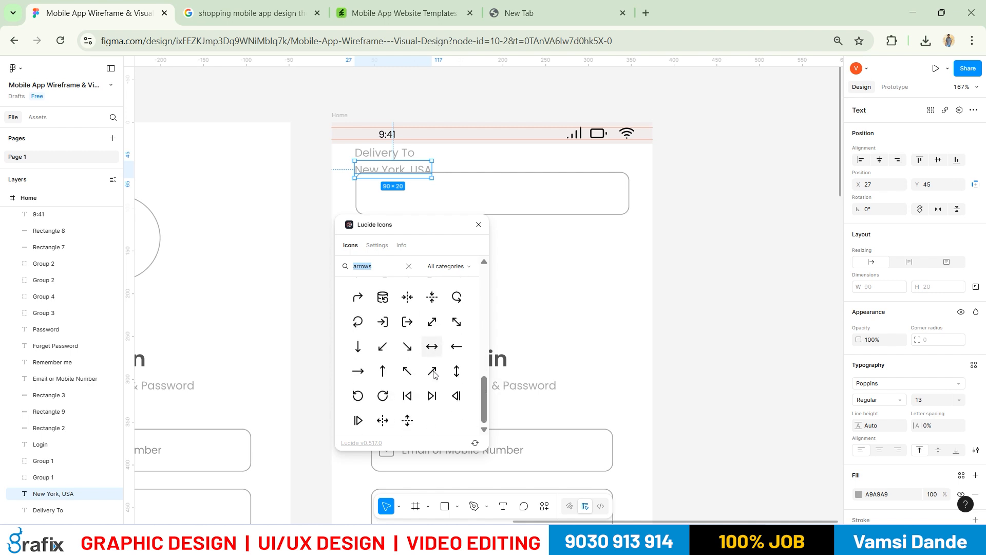
pyautogui.click(356, 421)
pyautogui.click(478, 224)
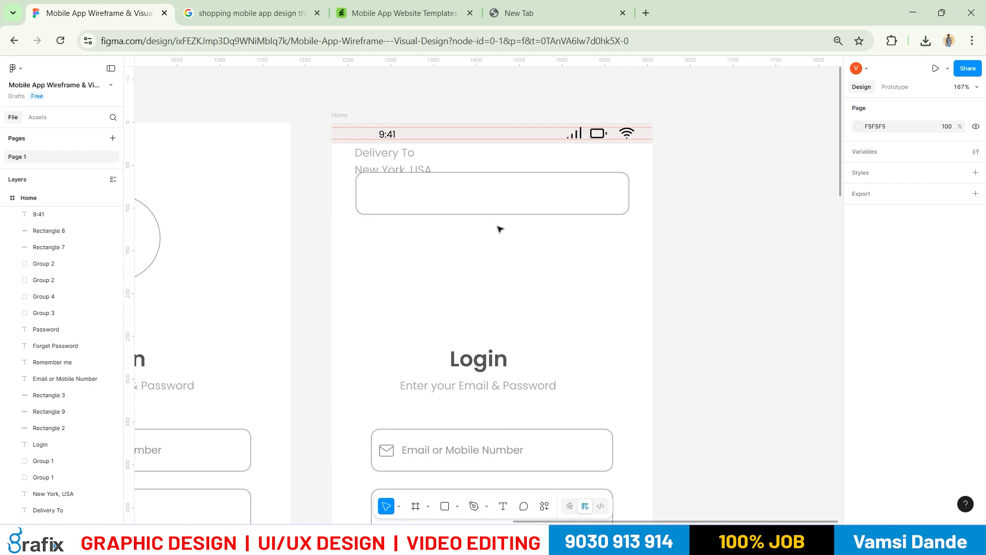
pyautogui.moveTo(463, 202); pyautogui.dragTo(463, 269)
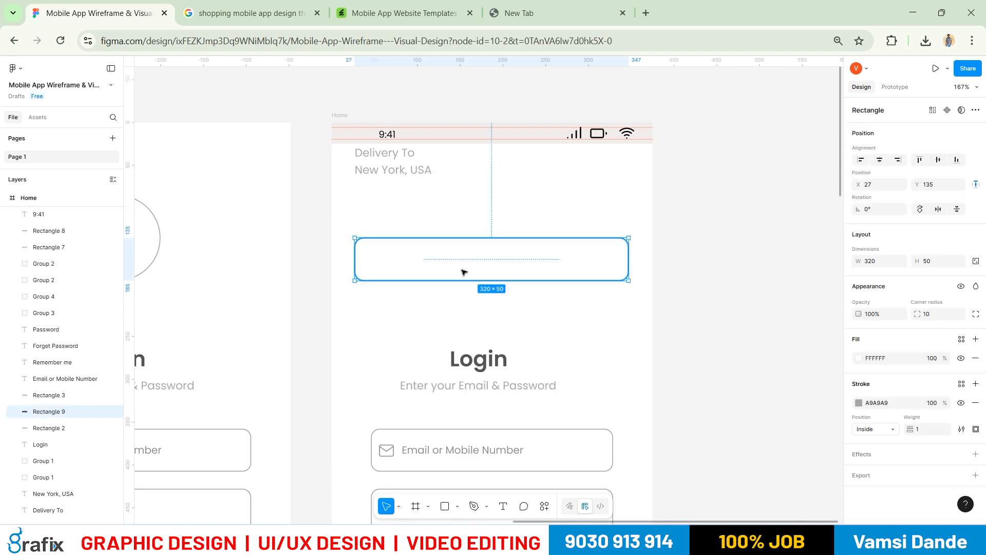
pyautogui.hotkey('ctrl', 'z')
pyautogui.hotkey('ctrl', 'z')
# Search Lucide Icons for "arrows", insert the step-forward icon and place it on the empty canvas beside the Home frame
pyautogui.rightClick(708, 290)
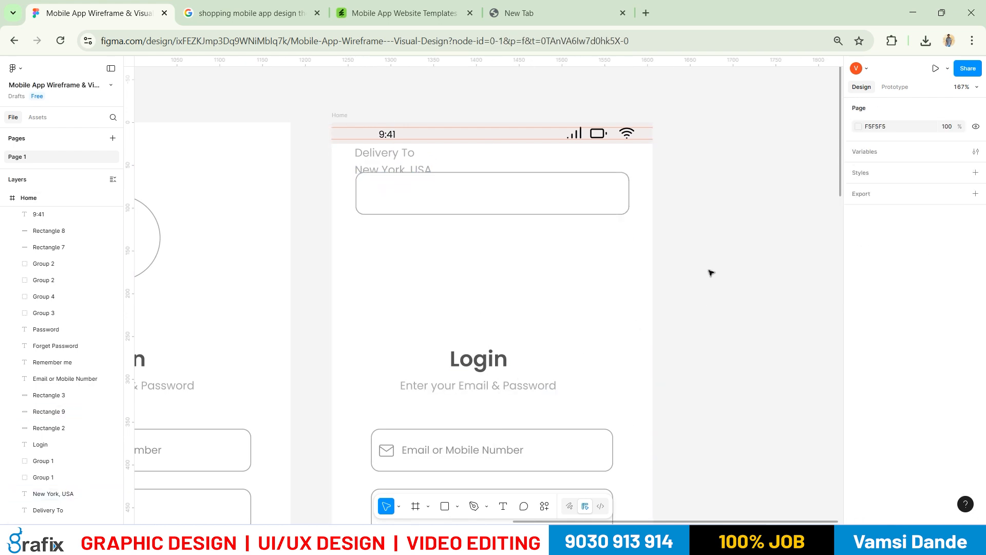
pyautogui.moveTo(719, 353)
pyautogui.click(843, 365)
pyautogui.click(401, 246)
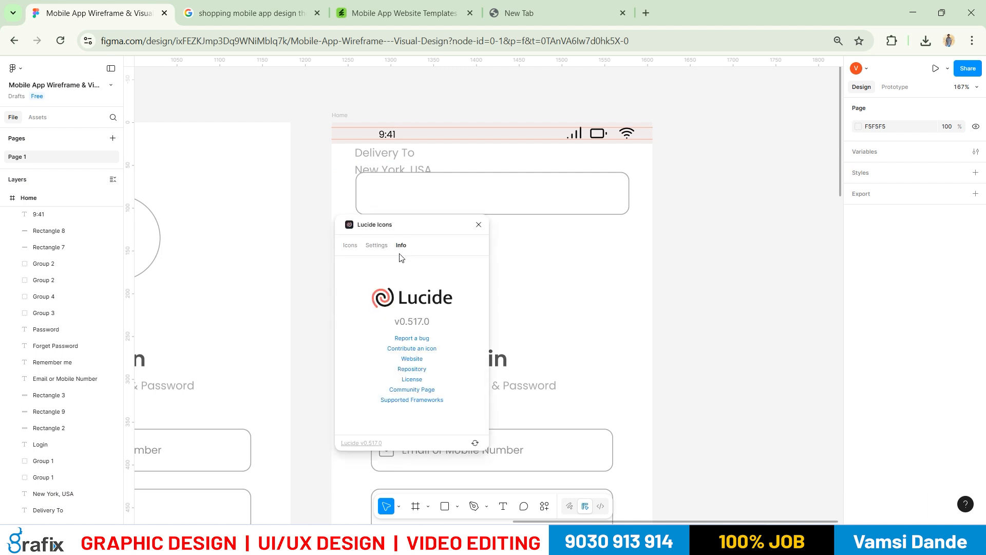
pyautogui.click(351, 246)
pyautogui.click(376, 271)
pyautogui.write('arr')
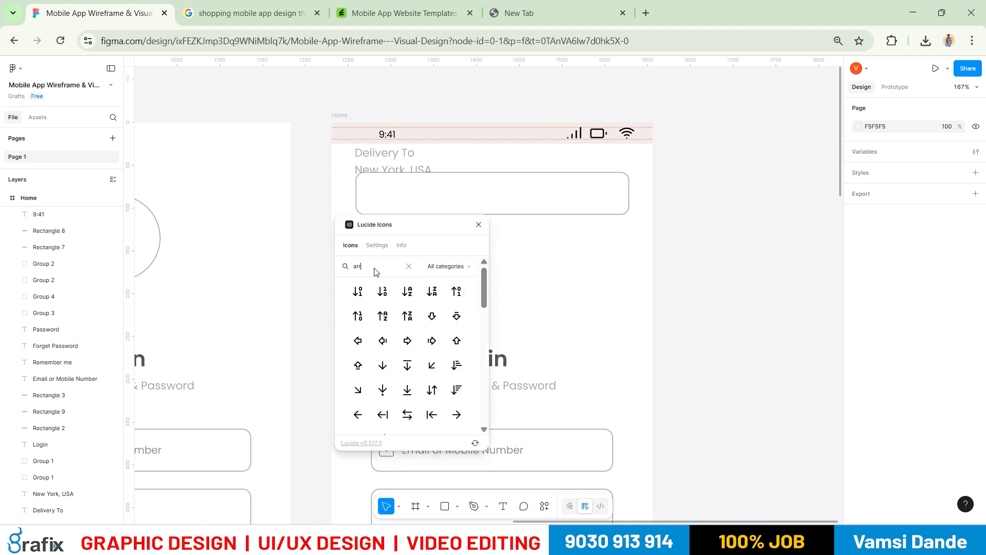
pyautogui.write('ows')
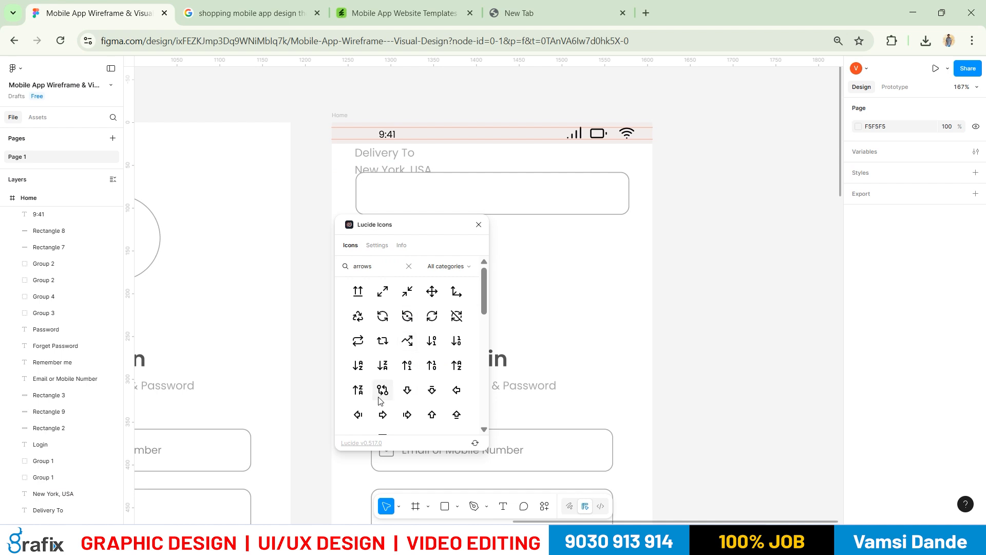
pyautogui.scroll(-5, 363, 409)
pyautogui.click(358, 420)
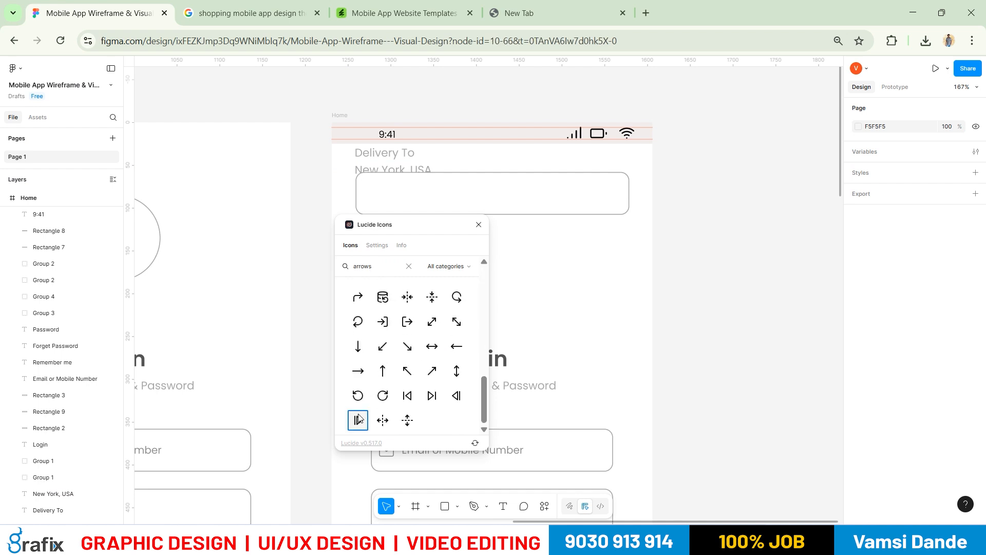
pyautogui.click(479, 224)
pyautogui.moveTo(485, 280); pyautogui.dragTo(694, 280)
# Ungroup the step-forward icon so its vector is released from the 24 × 24 frame
pyautogui.rightClick(696, 280)
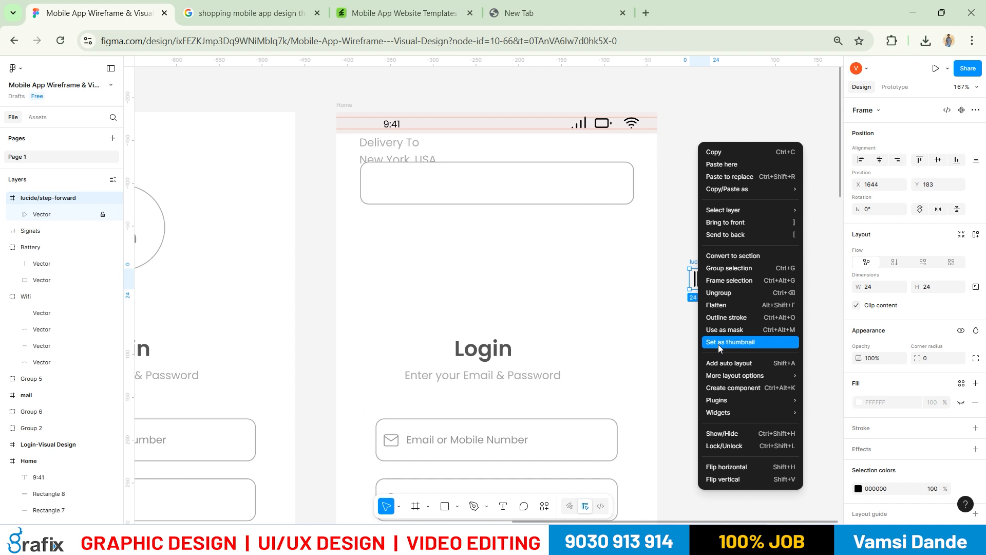
pyautogui.click(734, 293)
pyautogui.hotkey('shift', '2')
pyautogui.press('f')
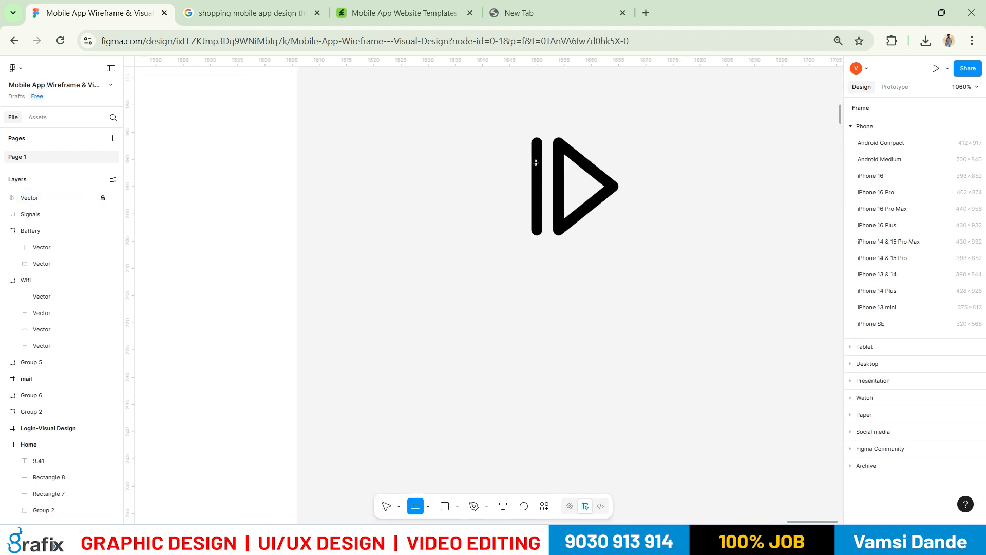
pyautogui.click(538, 163)
pyautogui.hotkey('ctrl', 'z')
pyautogui.press('f')
pyautogui.press('v')
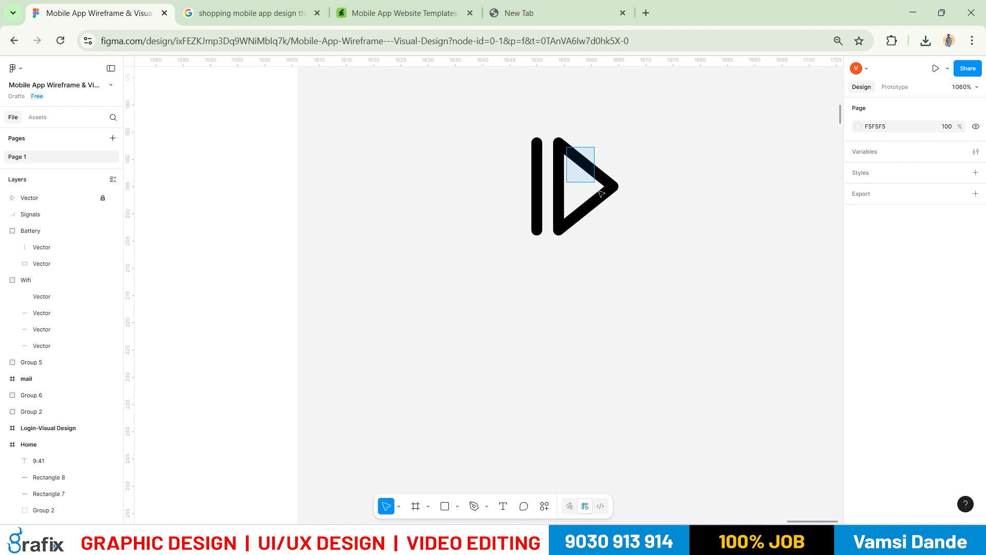
# Unlock the step-forward icon's vector and delete its vertical bar, keeping only the triangle
pyautogui.click(104, 198)
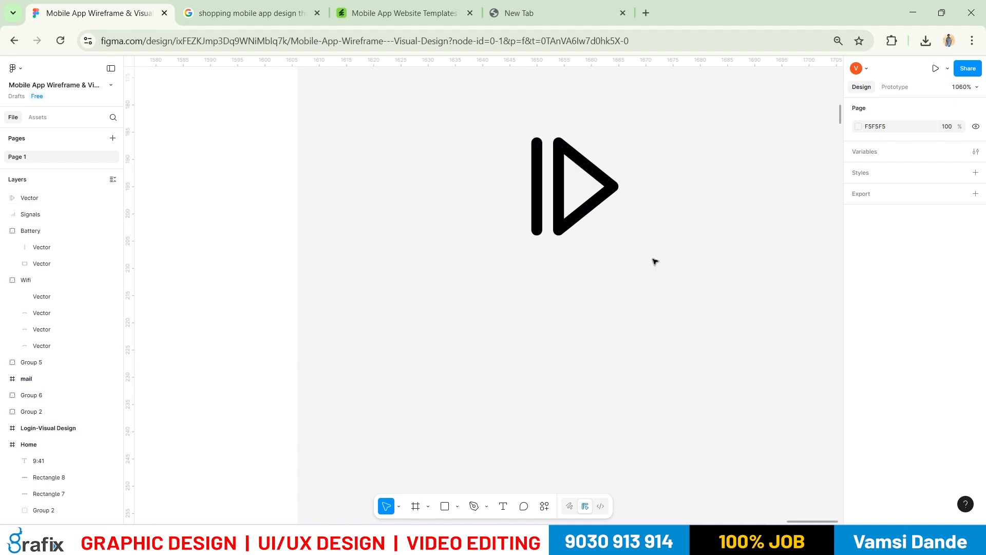
pyautogui.moveTo(653, 261); pyautogui.dragTo(448, 107)
pyautogui.press('f')
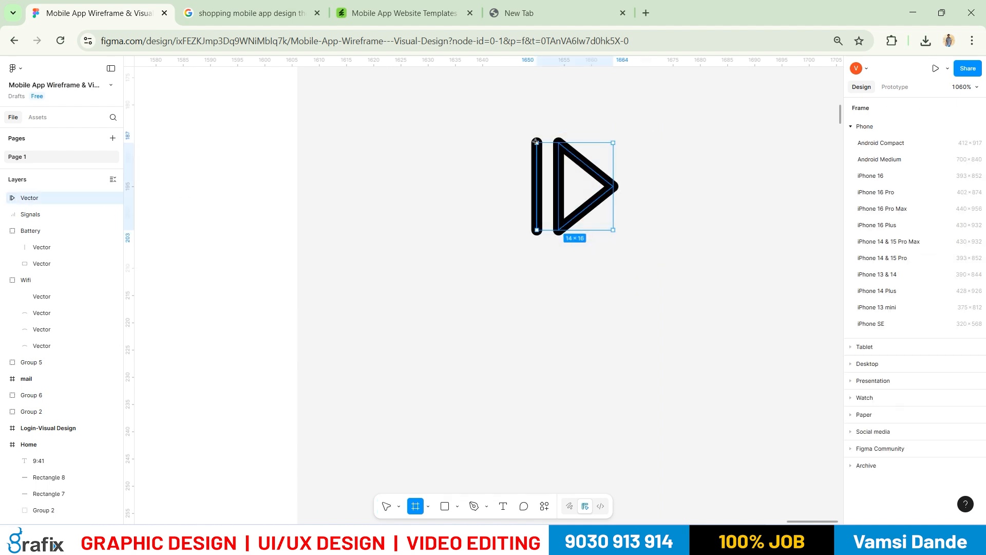
pyautogui.press('v')
pyautogui.doubleClick(540, 150)
pyautogui.click(536, 143)
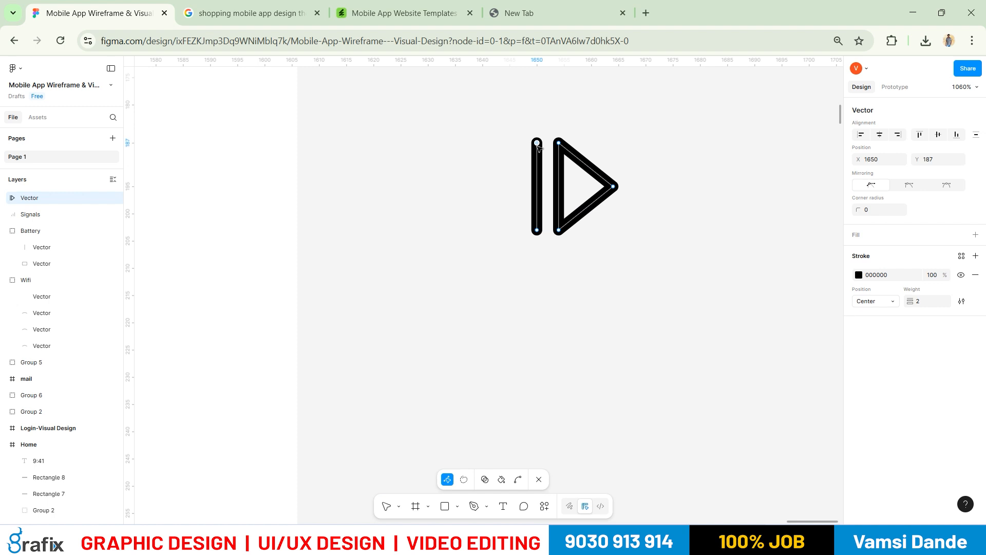
pyautogui.press('Delete')
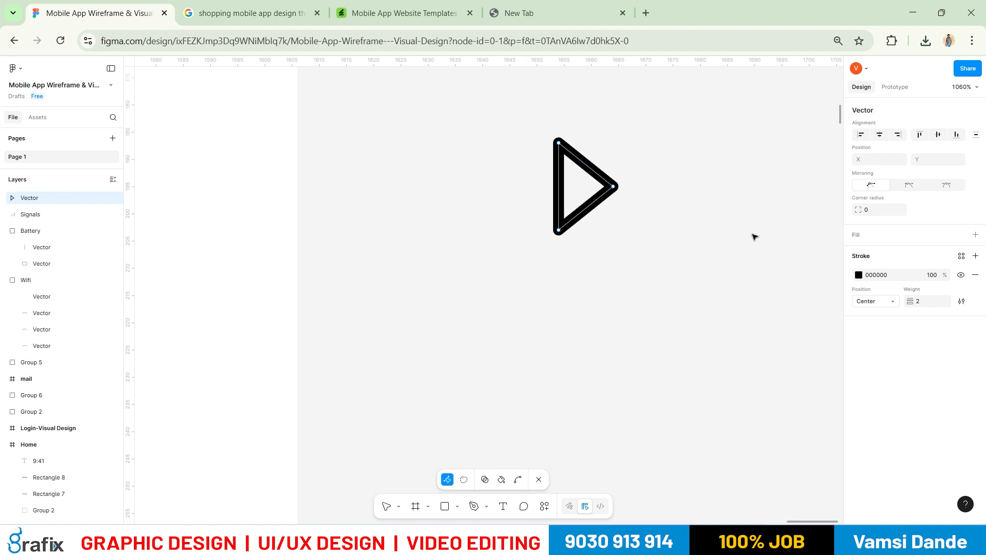
pyautogui.click(642, 249)
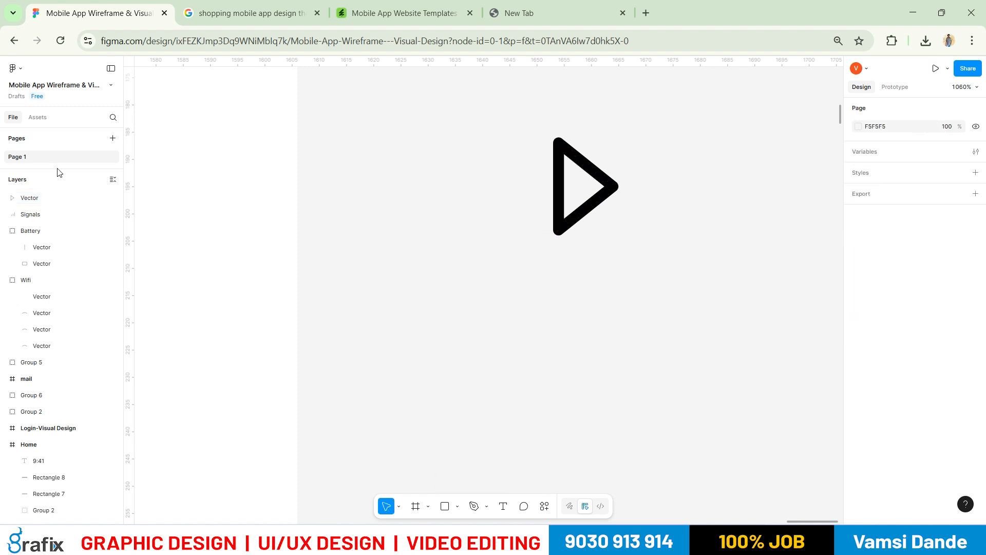
# Add a D9D9D9 fill to the 10 × 16 triangle vector
pyautogui.click(590, 211)
pyautogui.scroll(-10, 640, 272)
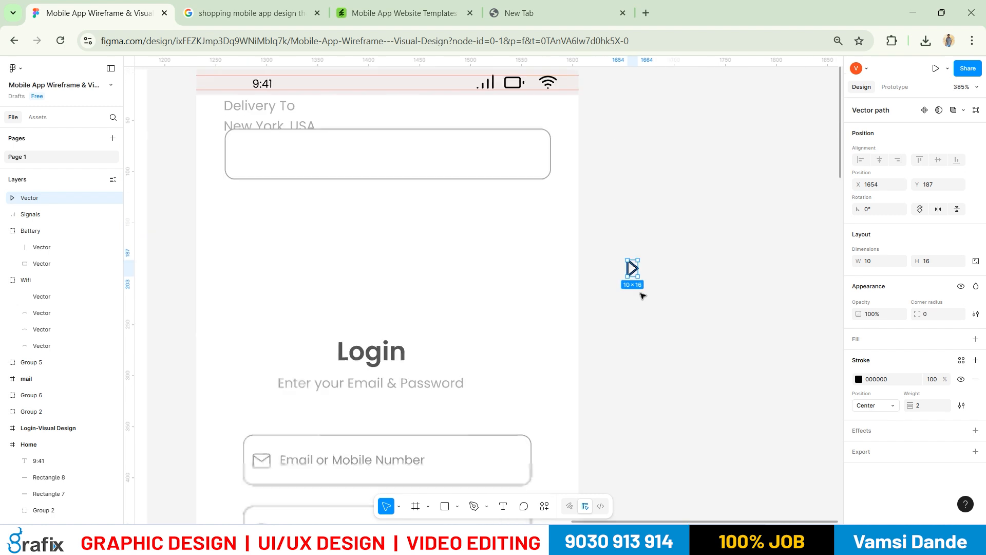
pyautogui.click(975, 339)
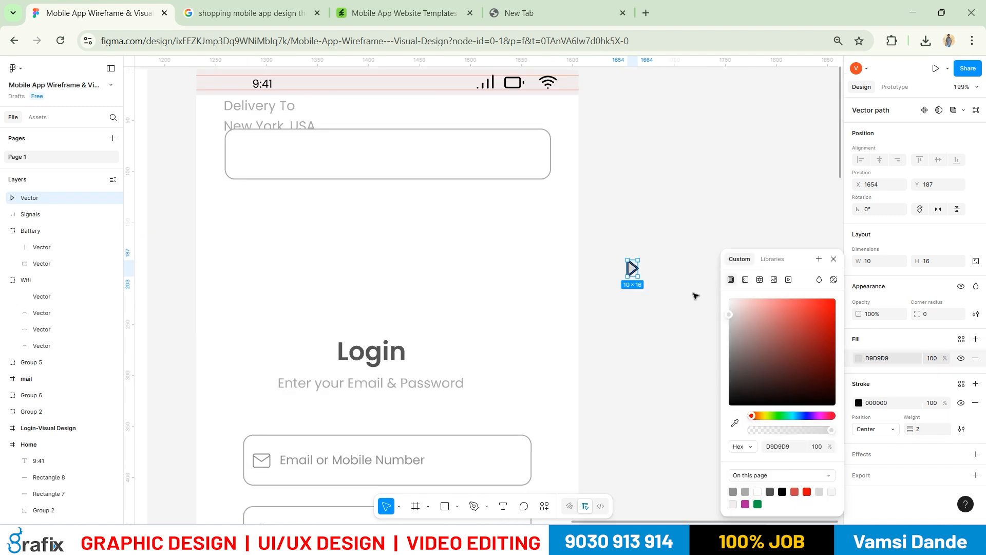
pyautogui.click(655, 293)
pyautogui.click(632, 268)
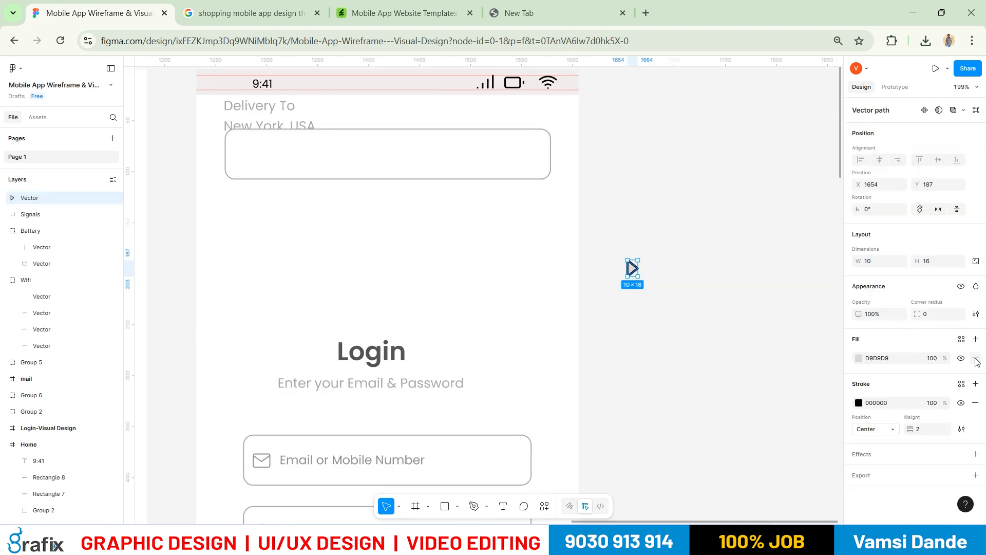
# Replace the triangle's black stroke and light grey fill with a solid 545454 fill
pyautogui.click(976, 359)
pyautogui.click(683, 323)
pyautogui.click(632, 268)
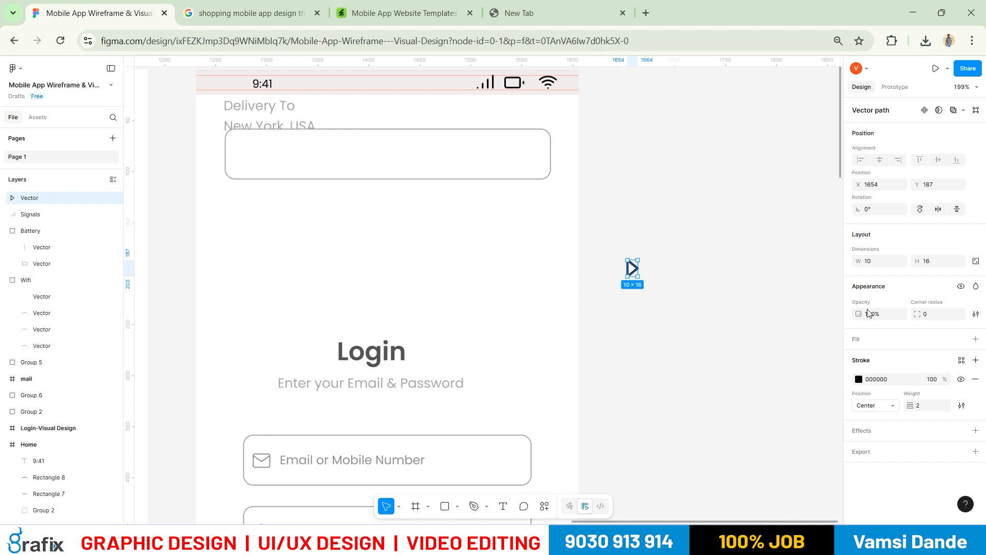
pyautogui.click(976, 379)
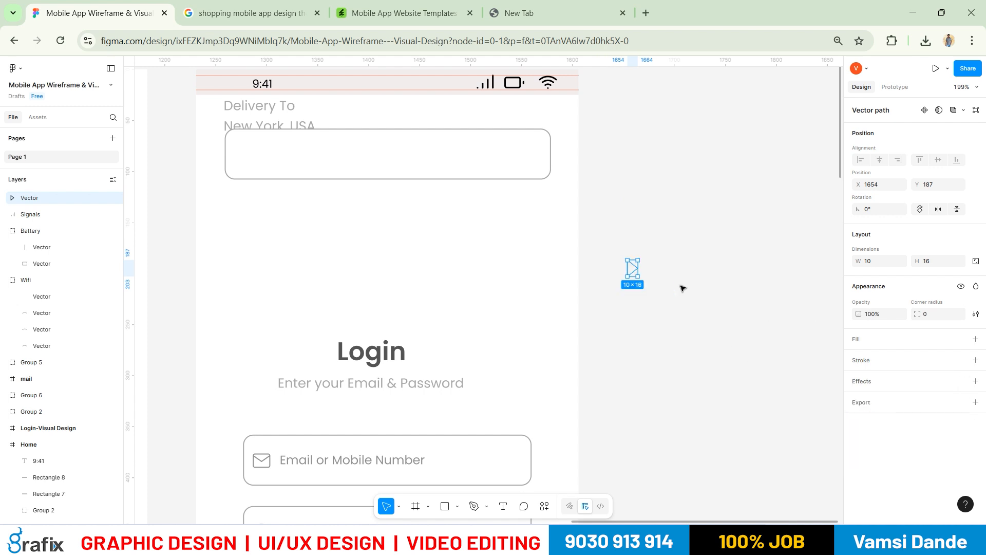
pyautogui.click(976, 339)
pyautogui.moveTo(831, 363)
pyautogui.mouseDown()
pyautogui.moveTo(733, 334)
pyautogui.moveTo(728, 346)
pyautogui.mouseUp()
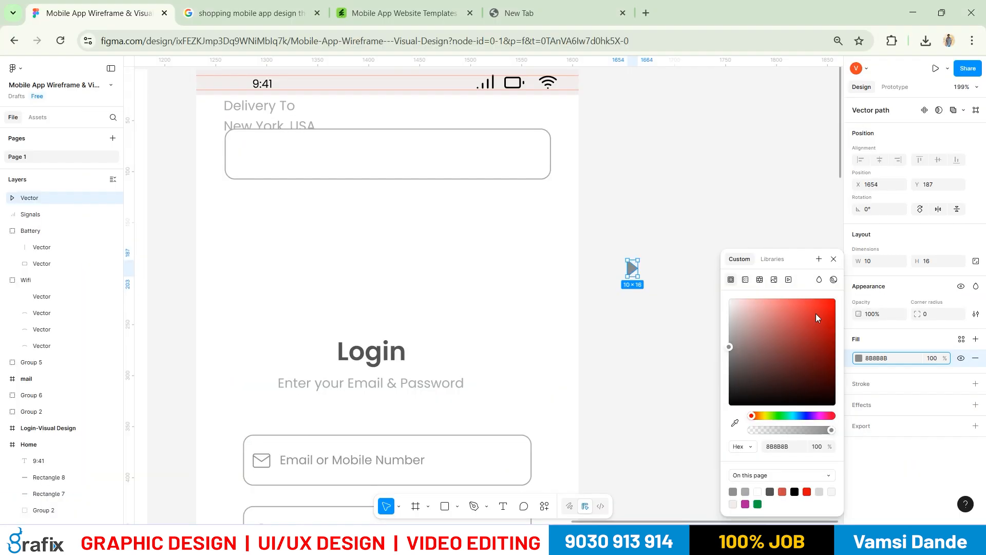
pyautogui.click(769, 491)
# Move the filled triangle into the Home frame, just after the "New York, USA" text
pyautogui.click(615, 281)
pyautogui.moveTo(635, 269); pyautogui.dragTo(327, 118)
pyautogui.scroll(1, 325, 123)
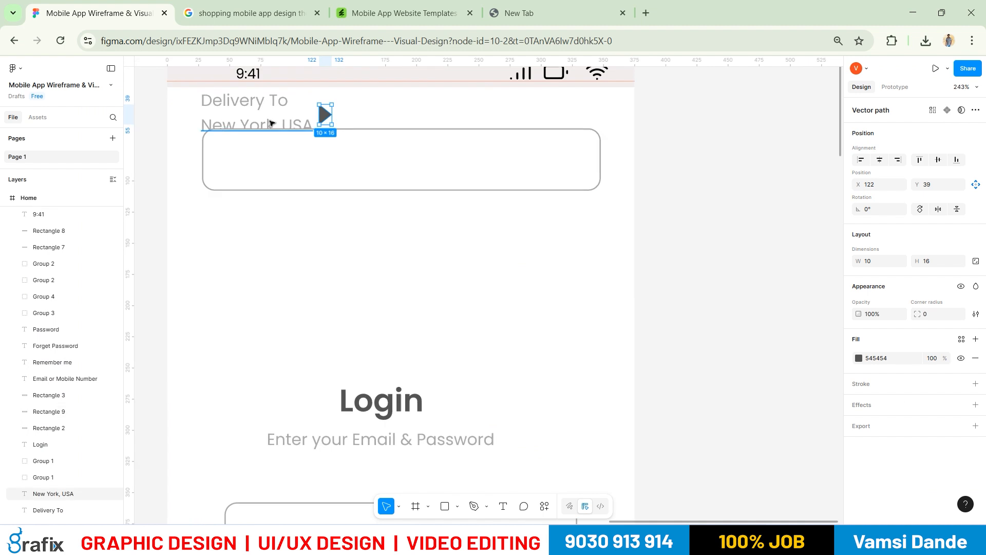
# Move the empty 320 × 50 search box down so it sits just below the "New York, USA" text
pyautogui.click(271, 123)
pyautogui.keyDown('shift'); pyautogui.click(264, 99); pyautogui.keyUp('shift')
pyautogui.scroll(-2, 369, 218)
pyautogui.click(411, 180)
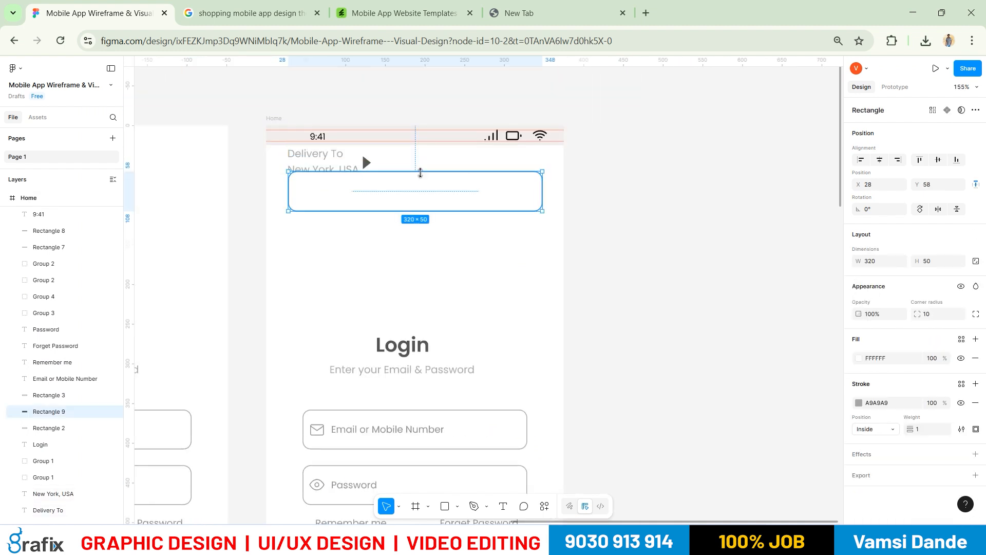
pyautogui.moveTo(420, 178); pyautogui.dragTo(419, 257)
pyautogui.scroll(2, 260, 196)
# Rotate the triangle to -90° so it points down as a dropdown arrow
pyautogui.click(460, 195)
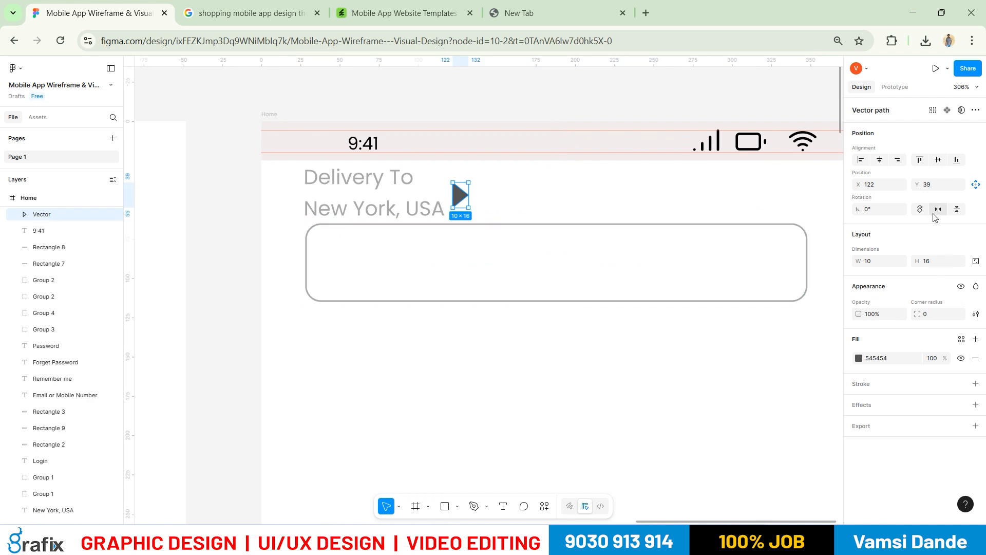
pyautogui.click(877, 209)
pyautogui.write('90')
pyautogui.press('Return')
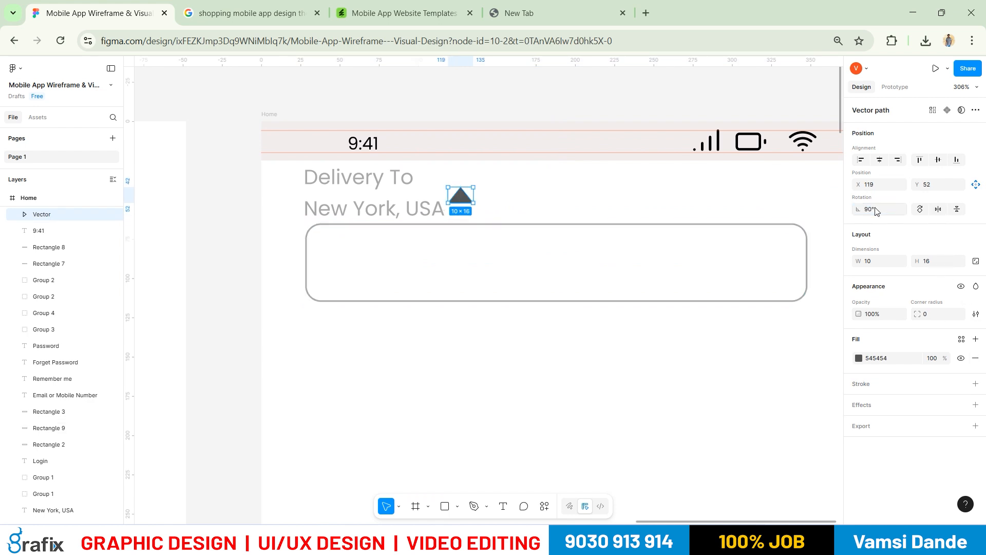
pyautogui.scroll(3, 496, 218)
pyautogui.click(881, 209)
pyautogui.write('-90')
pyautogui.press('Return')
pyautogui.scroll(3, 531, 185)
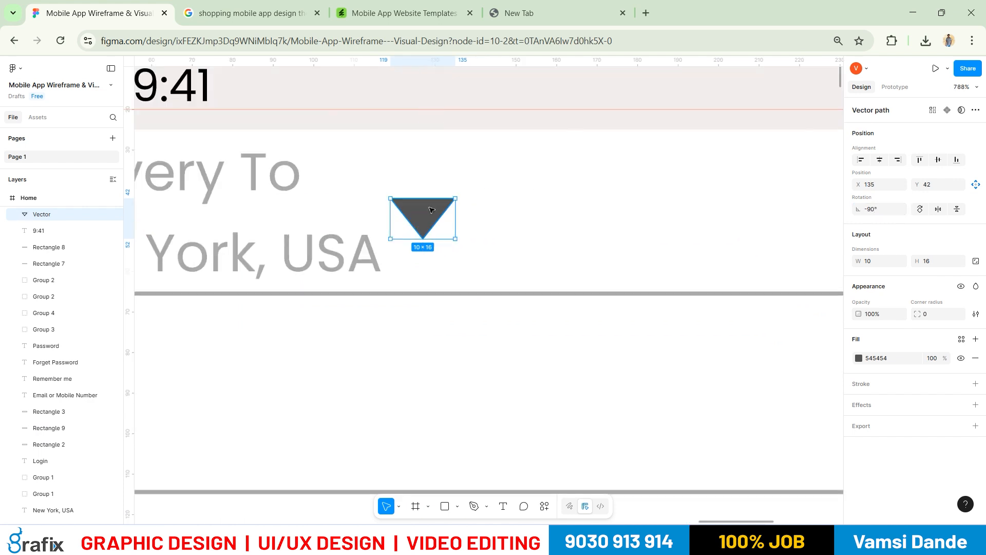
# Move the dropdown arrow level with "New York, USA" and scale it proportionally to a width of 7
pyautogui.moveTo(432, 252); pyautogui.dragTo(436, 243)
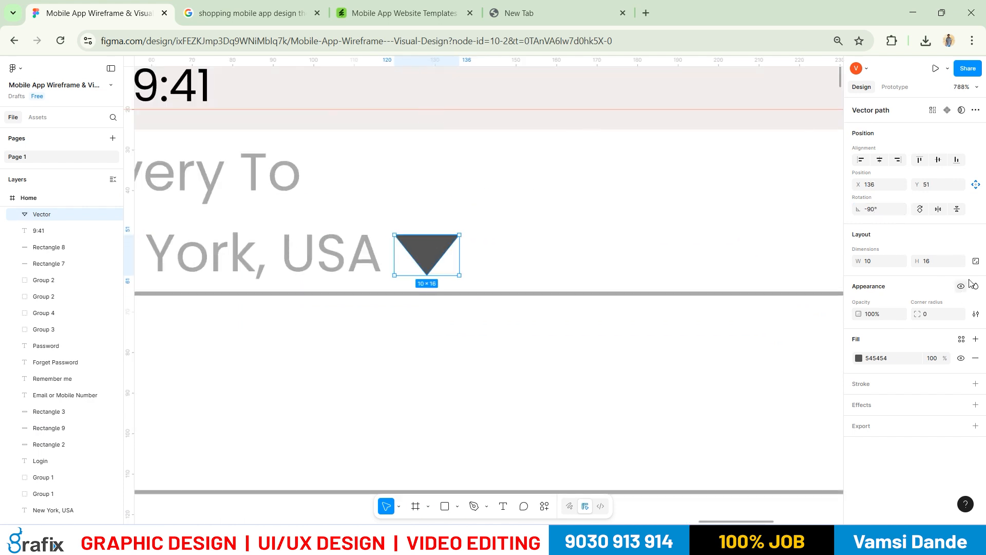
pyautogui.click(975, 263)
pyautogui.click(886, 264)
pyautogui.write('8')
pyautogui.press('Return')
pyautogui.click(882, 266)
pyautogui.write('7')
pyautogui.press('Return')
pyautogui.scroll(2, 431, 267)
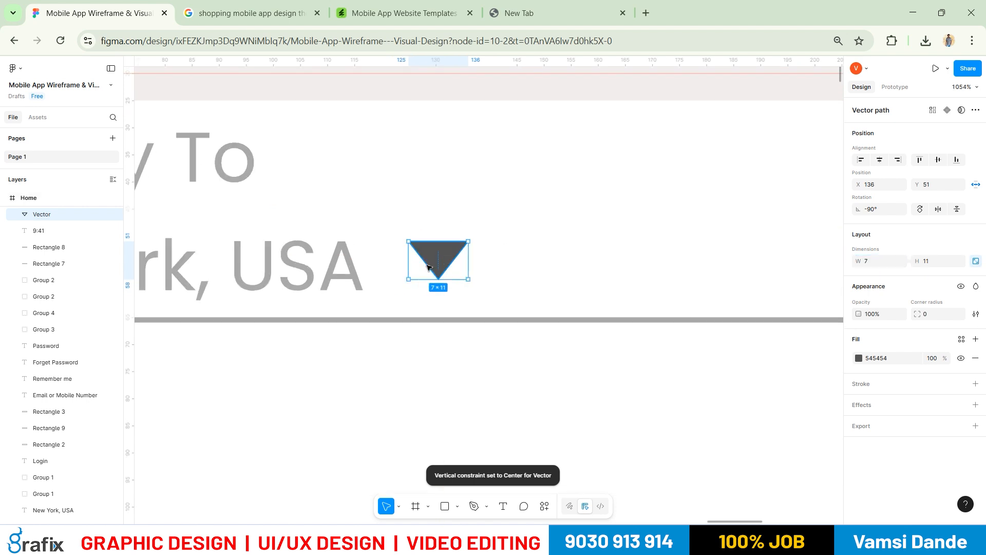
# Nudge the dropdown arrow 2 px down and 2 px left, closer to "New York, USA", and deselect it
pyautogui.press('Down')
pyautogui.press('Down')
pyautogui.press('Left')
pyautogui.press('Left')
pyautogui.scroll(-5, 567, 255)
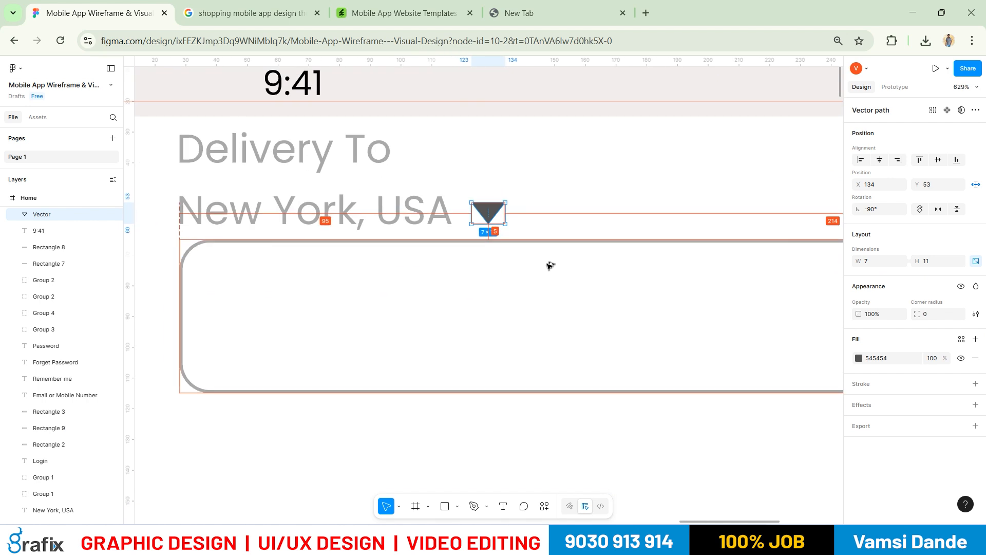
pyautogui.scroll(-10, 551, 265)
pyautogui.click(733, 341)
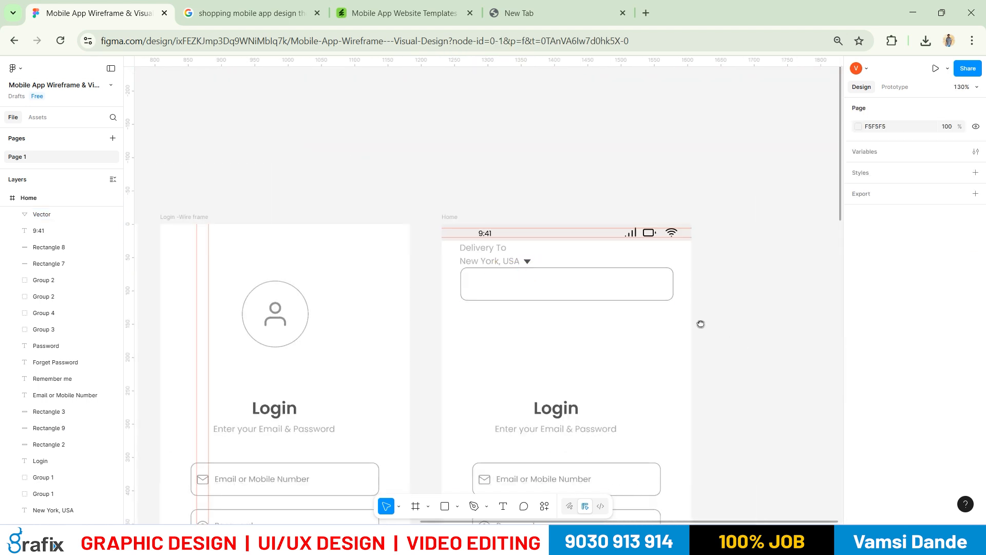
# Check the delivery header in the reference image and search Lucide Icons for "location"
pyautogui.moveTo(733, 341); pyautogui.dragTo(515, 213)
pyautogui.hotkey('alt', 'Tab')
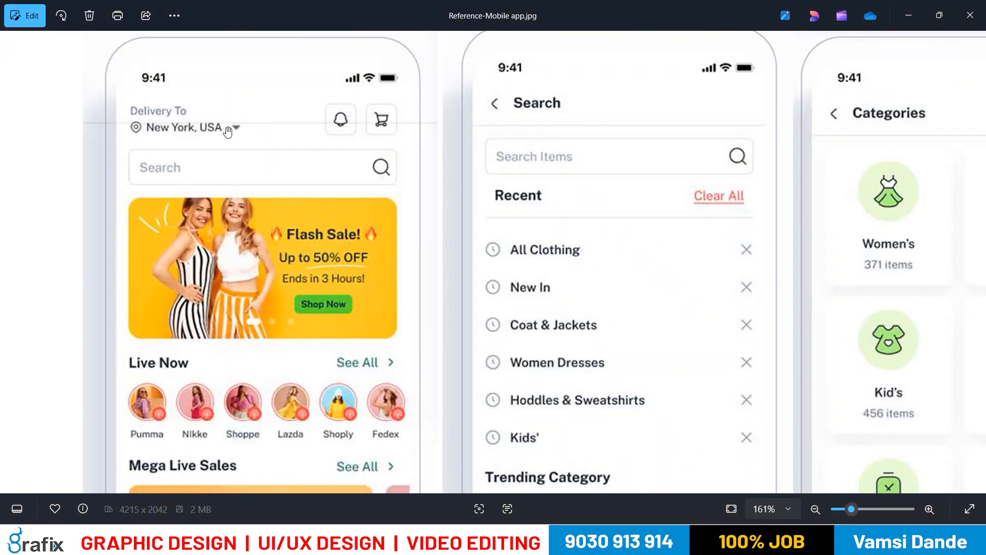
pyautogui.hotkey('alt', 'Tab')
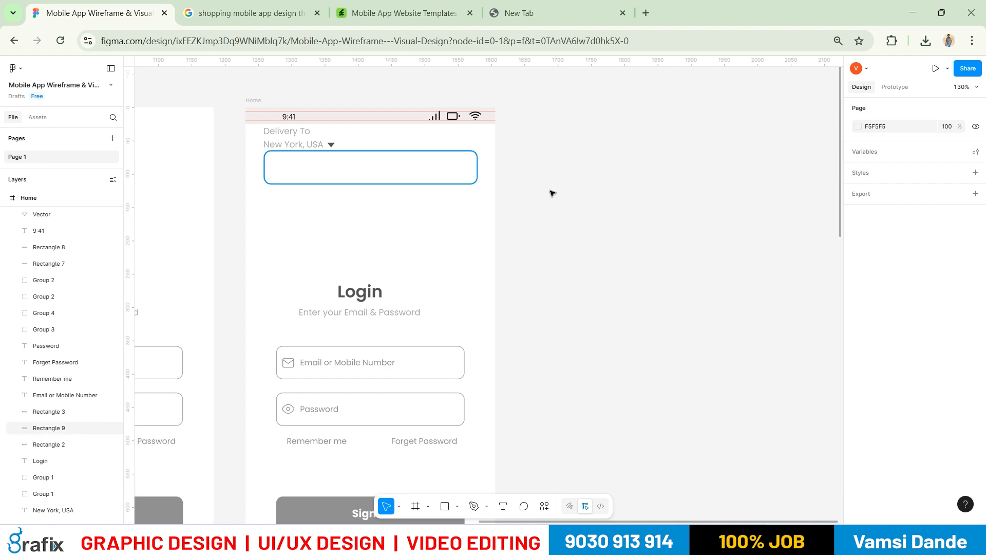
pyautogui.rightClick(552, 193)
pyautogui.moveTo(618, 276)
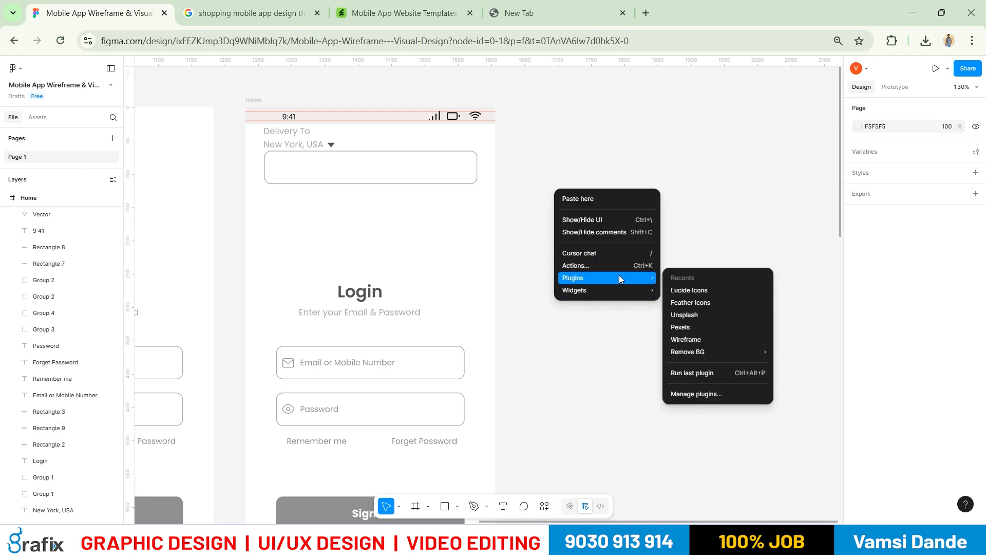
pyautogui.click(689, 291)
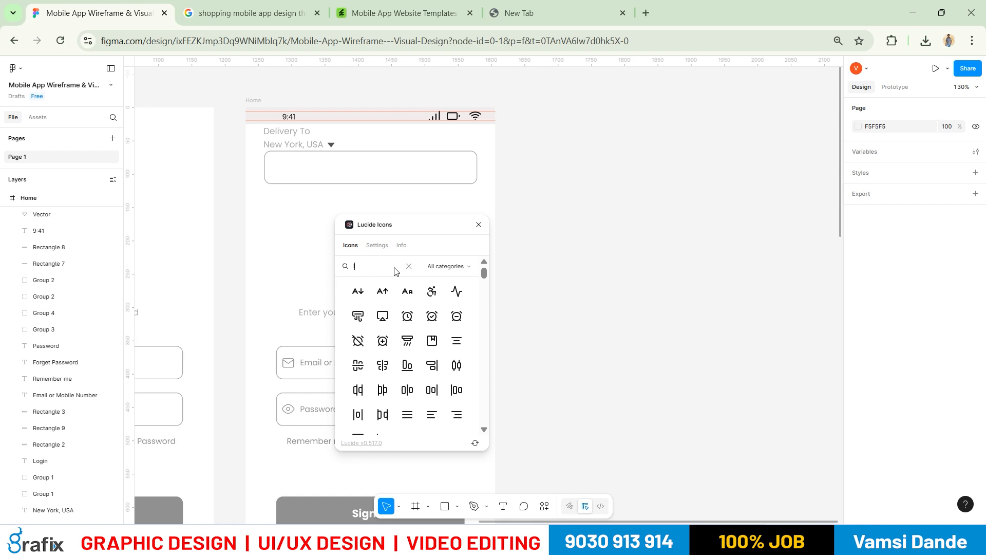
pyautogui.write('location')
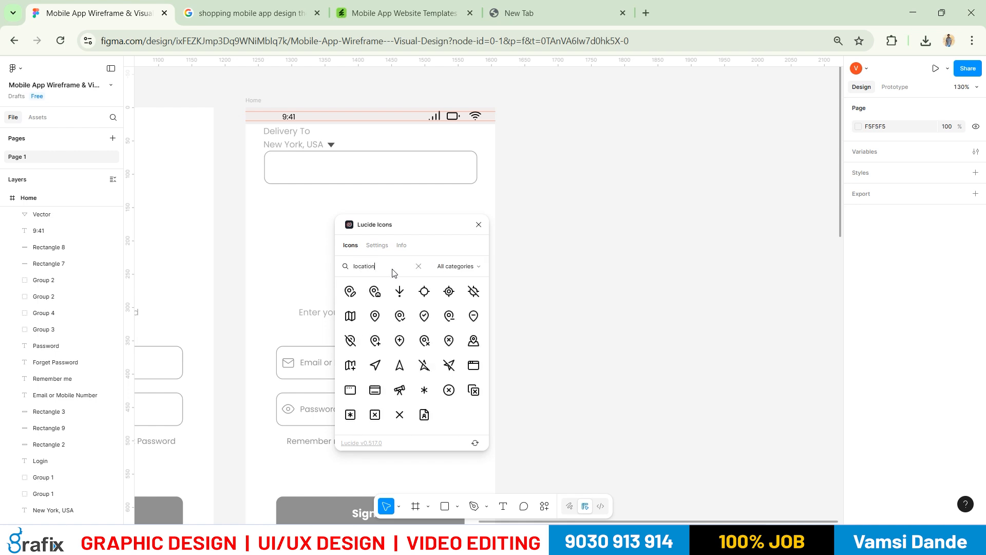
pyautogui.write('de')
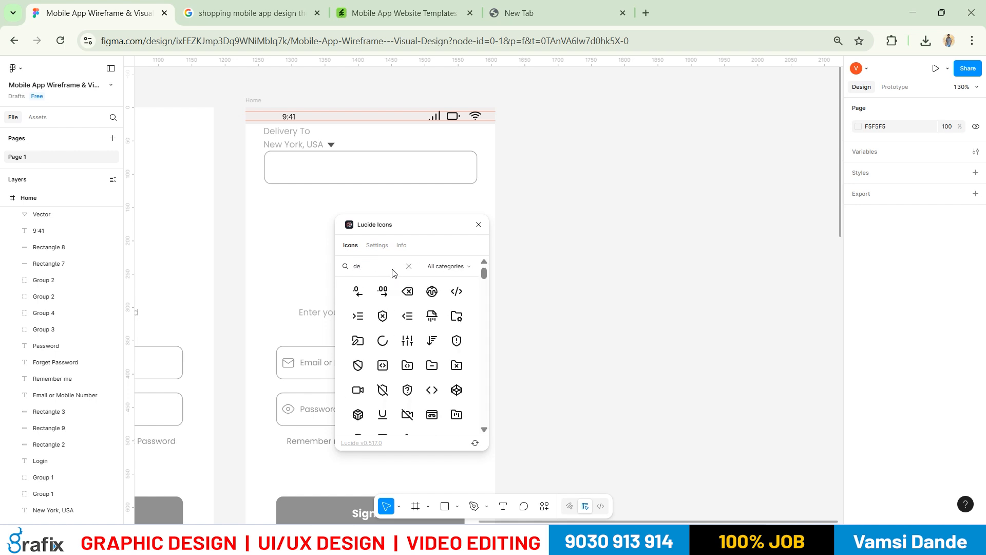
pyautogui.write('liver')
pyautogui.write('location')
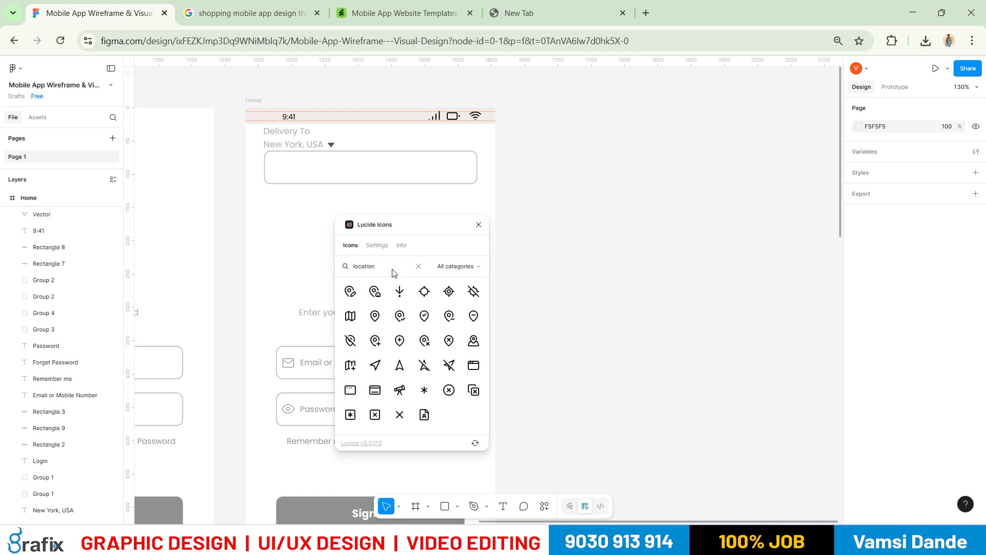
# Compare with the reference image again, insert the map-pin icon and close Lucide Icons
pyautogui.hotkey('alt', 'Tab')
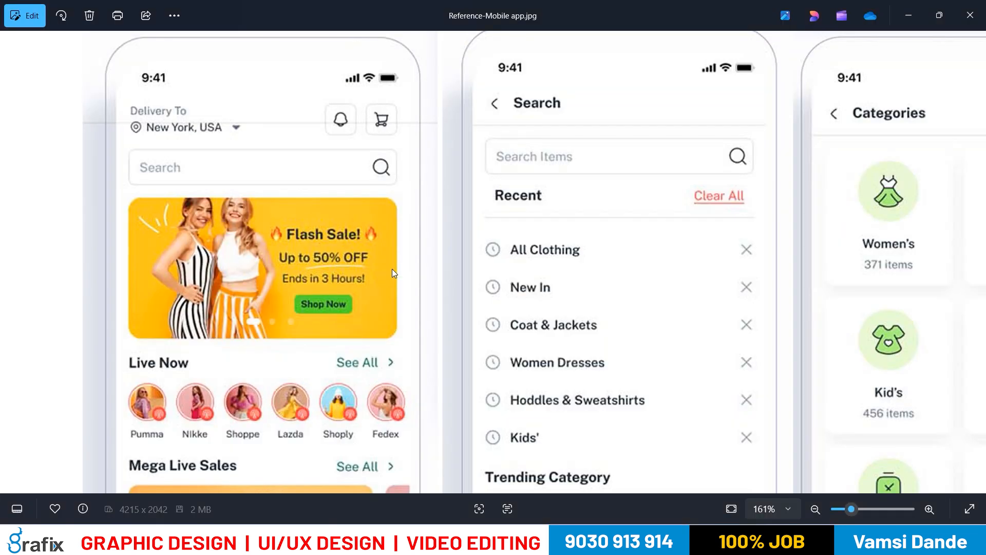
pyautogui.hotkey('alt', 'Tab')
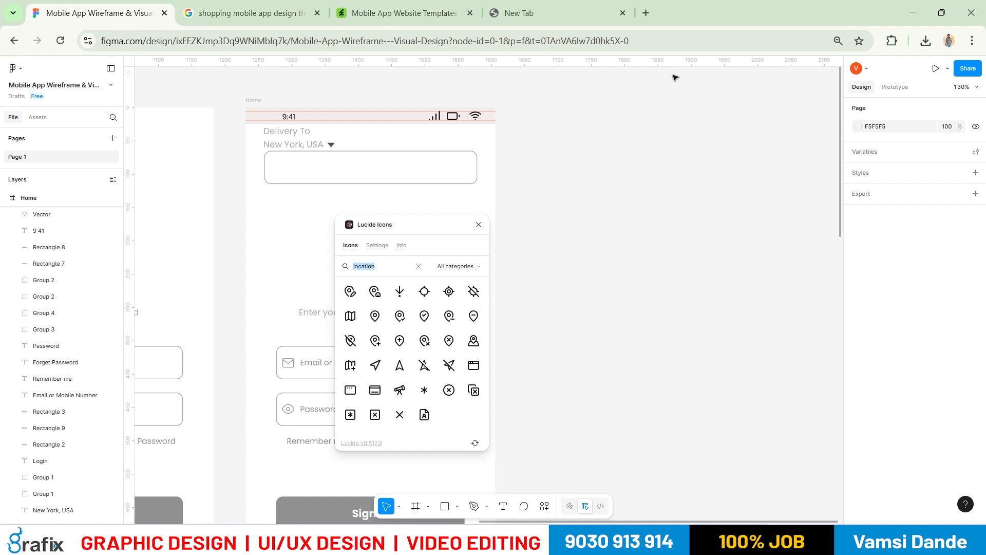
pyautogui.click(374, 315)
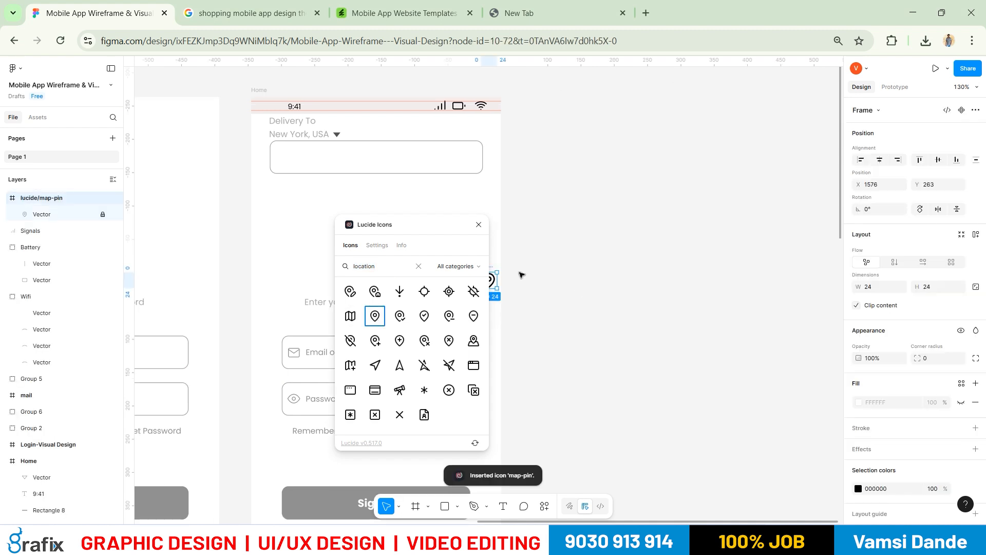
pyautogui.click(544, 267)
pyautogui.click(478, 225)
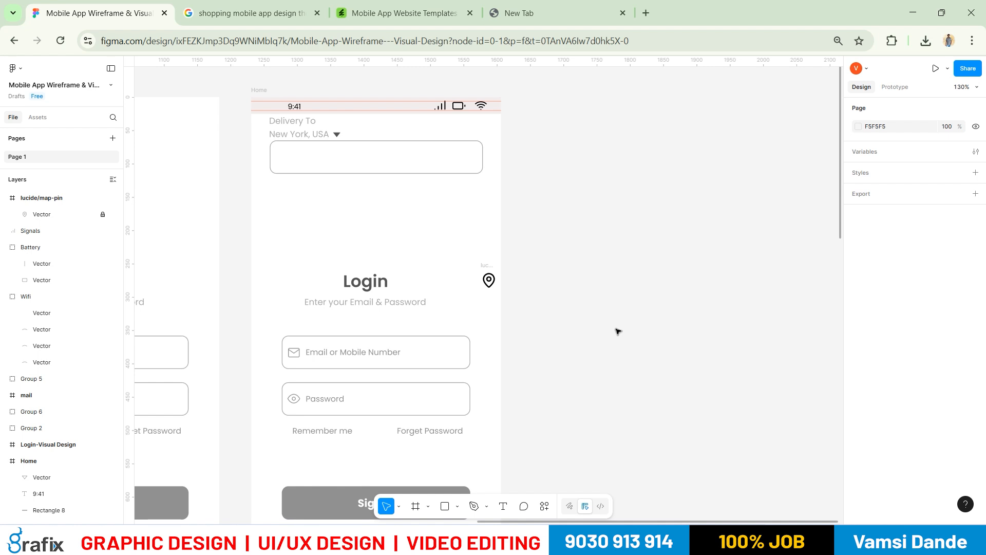
# Ungroup the map-pin icon to release its vector from the 24 × 24 frame
pyautogui.click(489, 277)
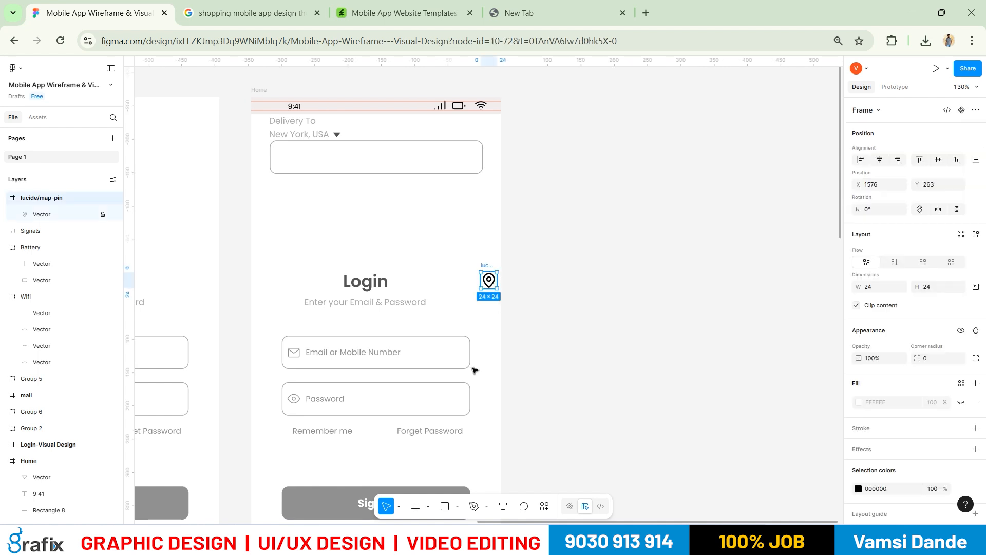
pyautogui.hotkey('ctrl', 'shift', 'g')
pyautogui.click(635, 232)
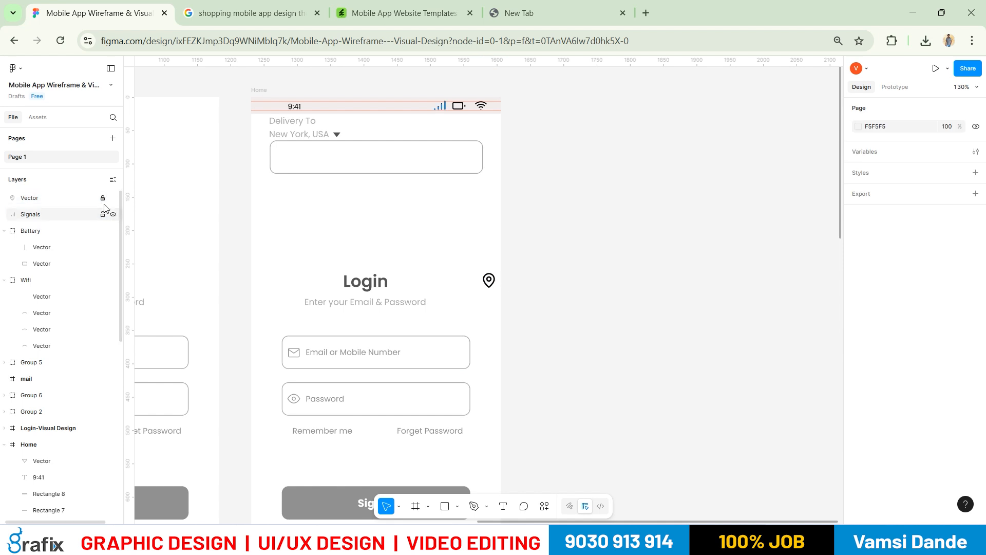
# Unlock the released map-pin vector and rename its layer Location
pyautogui.doubleClick(43, 201)
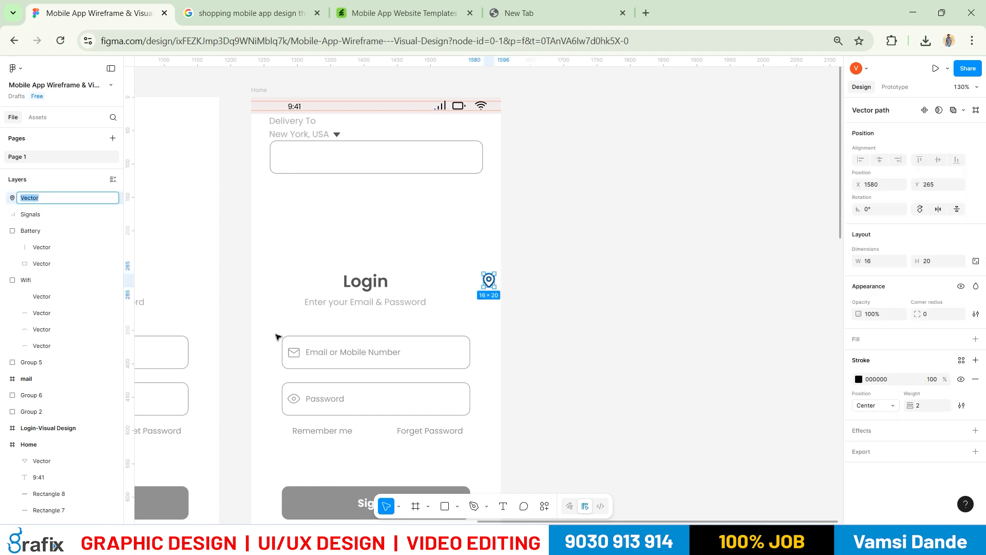
pyautogui.write('Location')
pyautogui.press('Return')
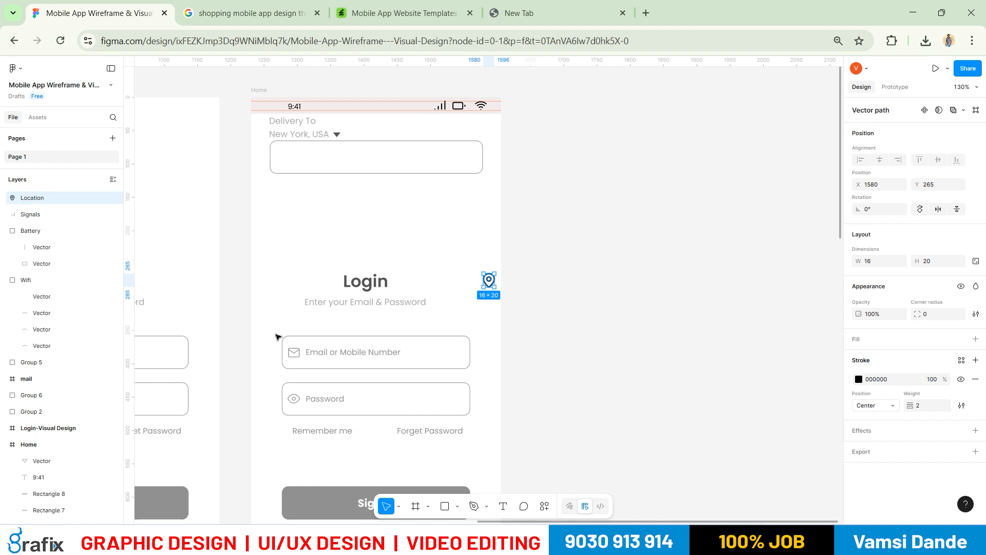
# Move the Location icon to the left of the "Delivery To" and "New York, USA" texts, checking against the reference image
pyautogui.scroll(5, 488, 281)
pyautogui.hscroll(-3, 557, 234)
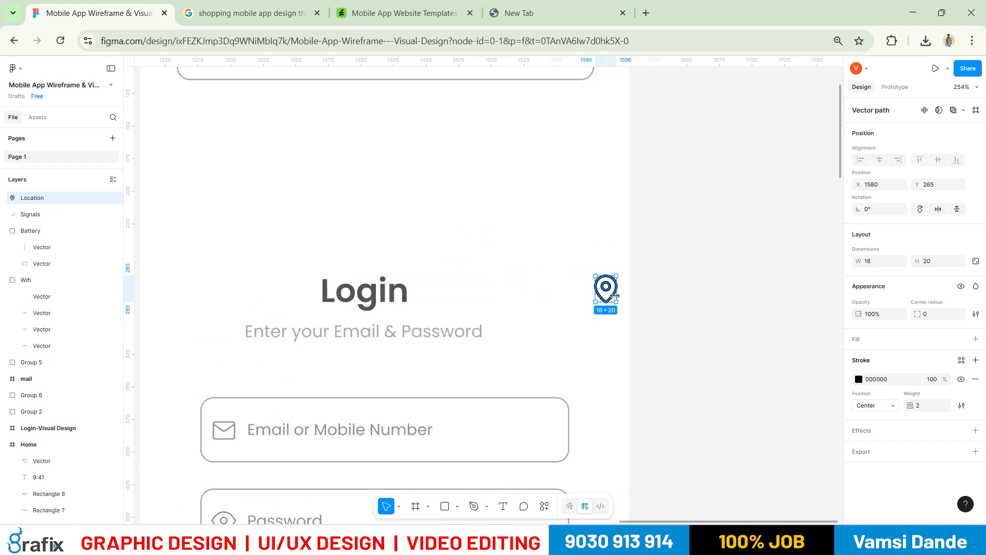
pyautogui.moveTo(607, 280); pyautogui.dragTo(450, 314)
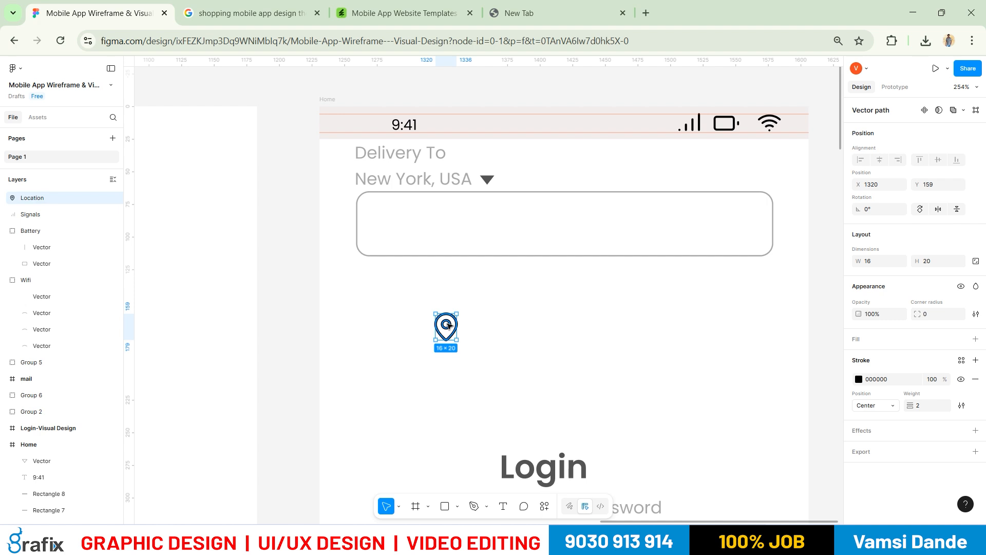
pyautogui.moveTo(448, 322); pyautogui.dragTo(339, 182)
pyautogui.hotkey('alt', 'Tab')
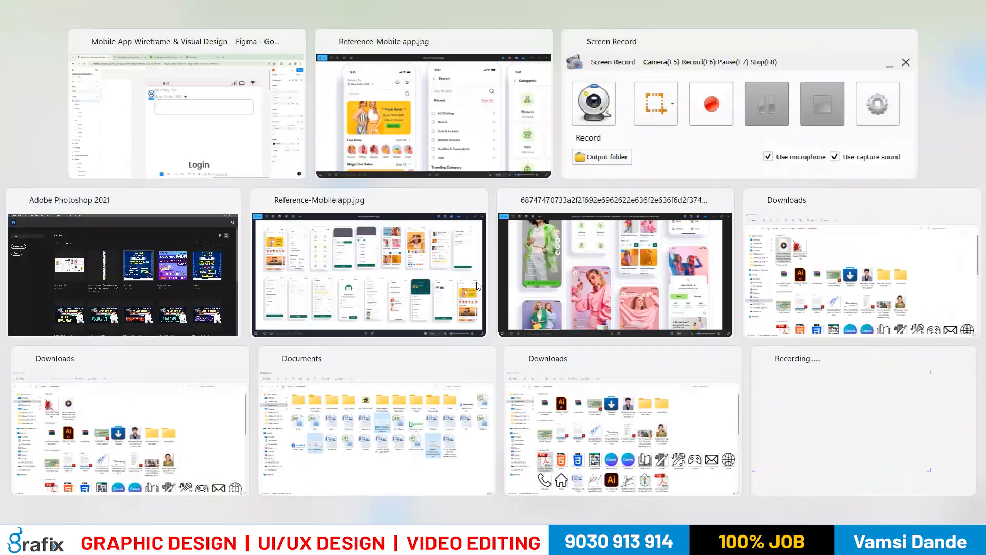
pyautogui.hotkey('alt', 'Tab')
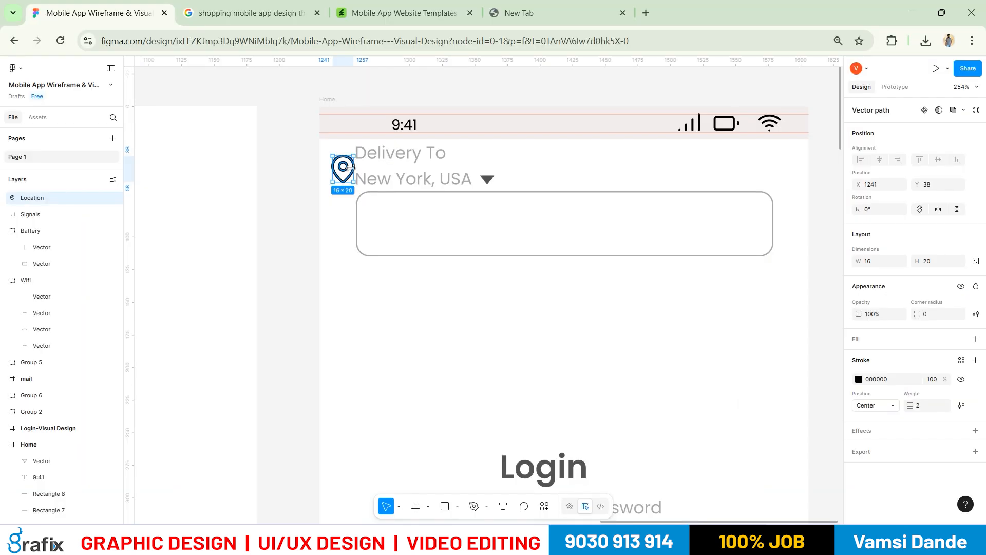
# Scale the Location icon proportionally to a width of 10 and set its stroke weight to 1
pyautogui.click(976, 260)
pyautogui.click(873, 261)
pyautogui.write('10')
pyautogui.press('Return')
pyautogui.scroll(5, 319, 195)
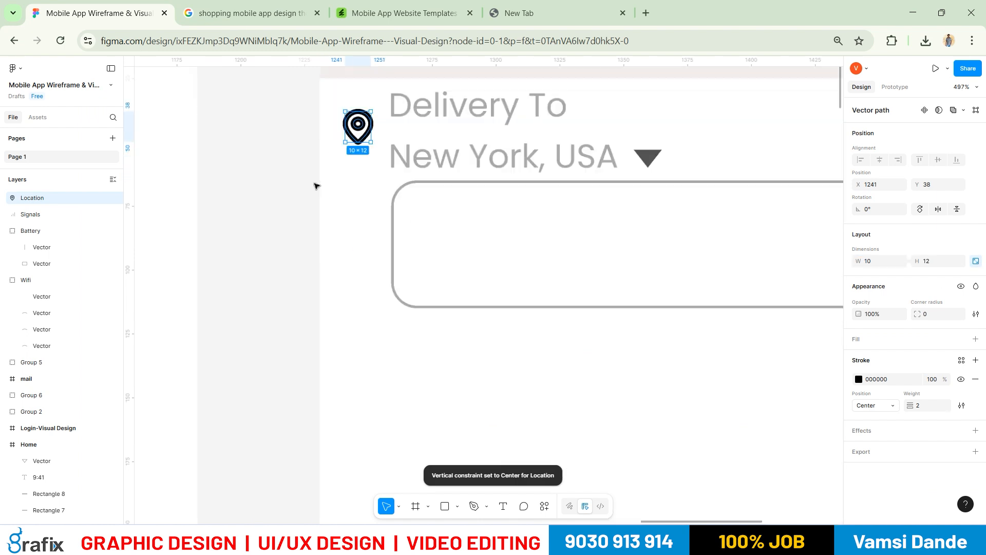
pyautogui.click(934, 408)
pyautogui.write('1')
pyautogui.press('Return')
pyautogui.scroll(3, 460, 212)
pyautogui.scroll(3, 377, 191)
pyautogui.hscroll(1, 377, 191)
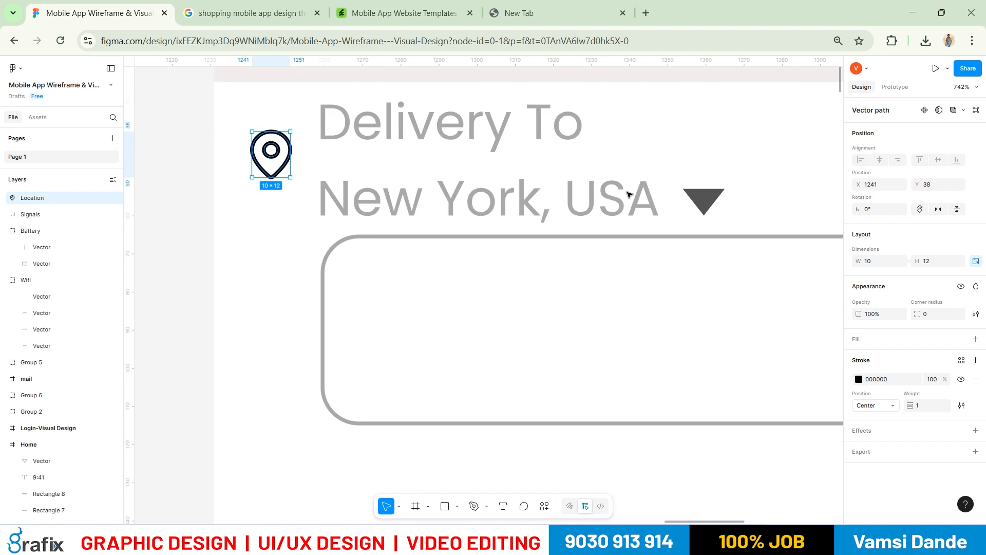
# Shift "New York, USA" and its dropdown arrow about 18 px right and place the Location icon in front of the text
pyautogui.click(632, 193)
pyautogui.keyDown('shift'); pyautogui.click(688, 201); pyautogui.keyUp('shift')
pyautogui.moveTo(677, 202); pyautogui.dragTo(718, 202)
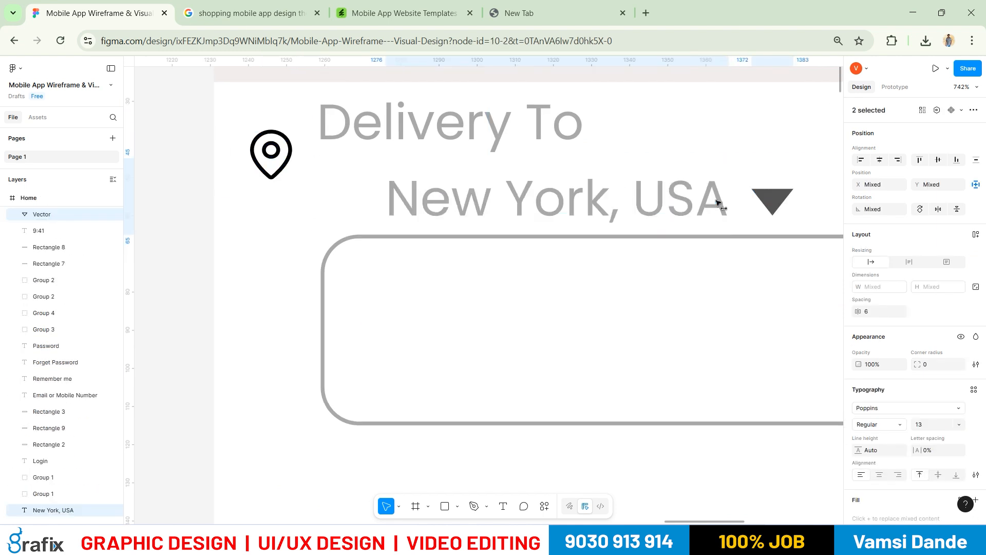
pyautogui.moveTo(276, 152); pyautogui.dragTo(348, 194)
# Move "Delivery To" down closer to the line below and set the fill of both address texts to 545454
pyautogui.moveTo(395, 125); pyautogui.dragTo(397, 136)
pyautogui.keyDown('shift'); pyautogui.click(452, 203); pyautogui.keyUp('shift')
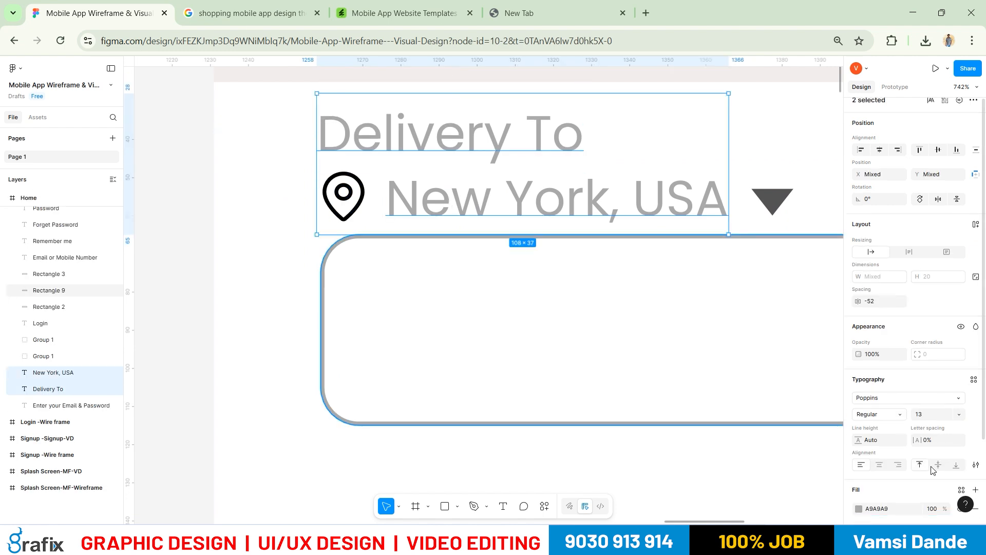
pyautogui.scroll(-4, 904, 359)
pyautogui.click(858, 420)
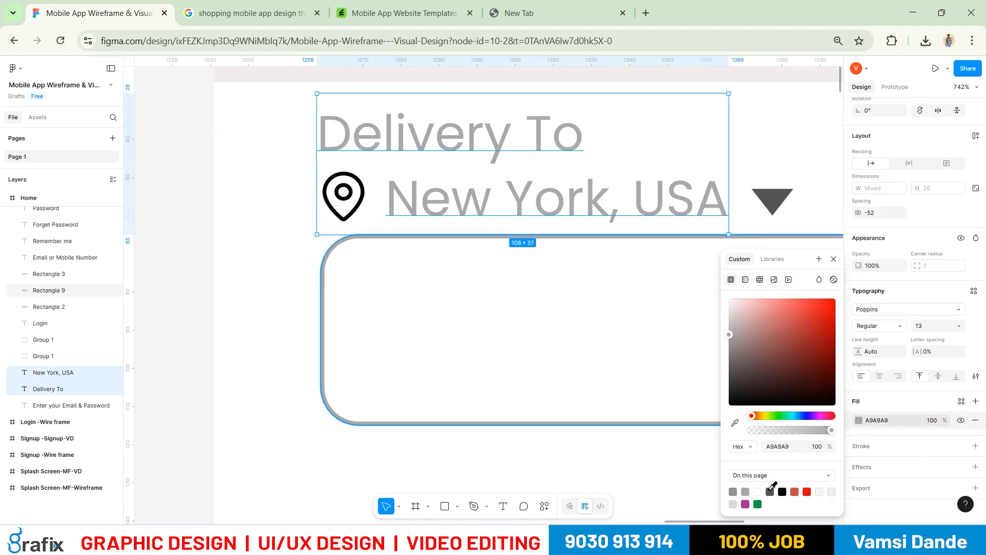
pyautogui.scroll(-10, 270, 242)
pyautogui.click(237, 271)
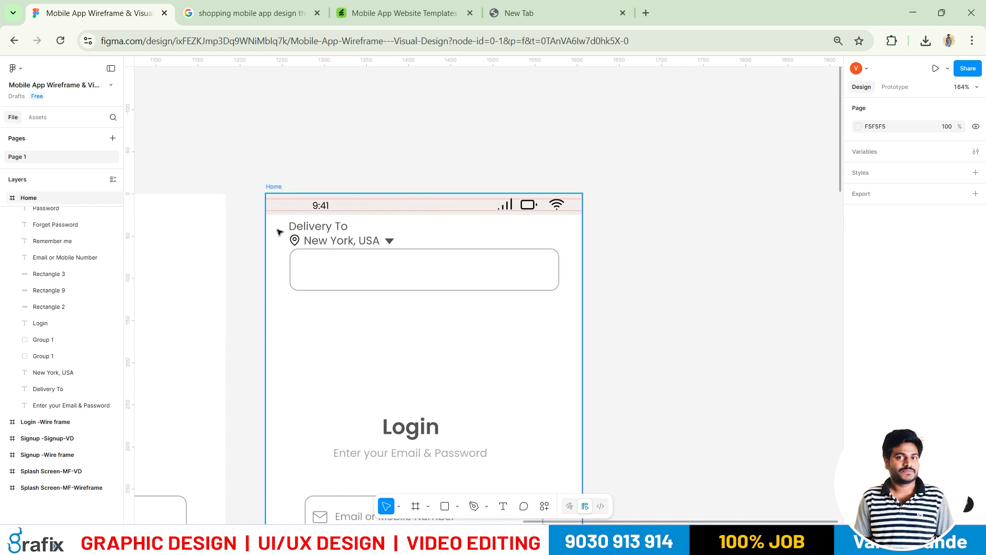
# Set the Location icon's stroke colour to 545454 and shift the "Delivery To" text to X 30
pyautogui.scroll(3, 278, 232)
pyautogui.click(307, 247)
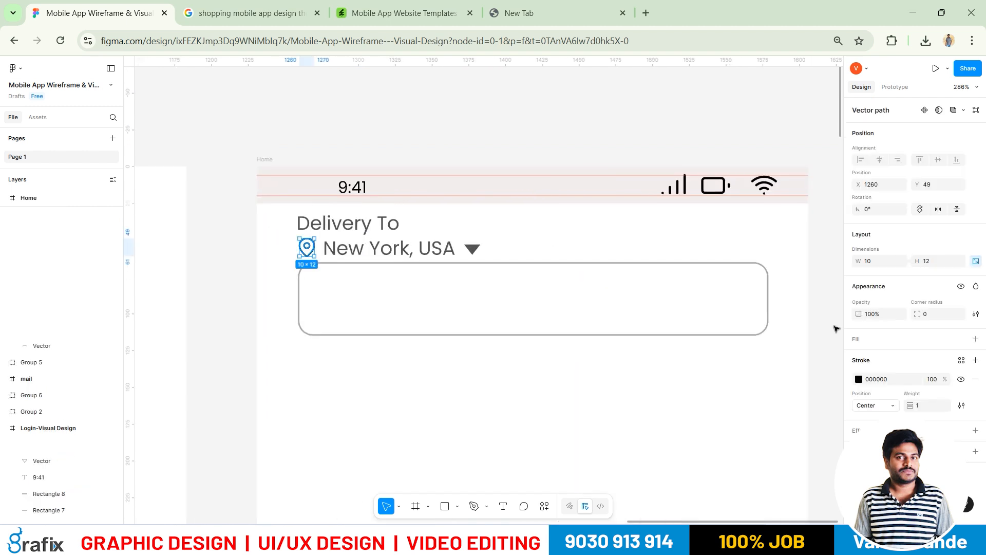
pyautogui.click(858, 379)
pyautogui.click(745, 492)
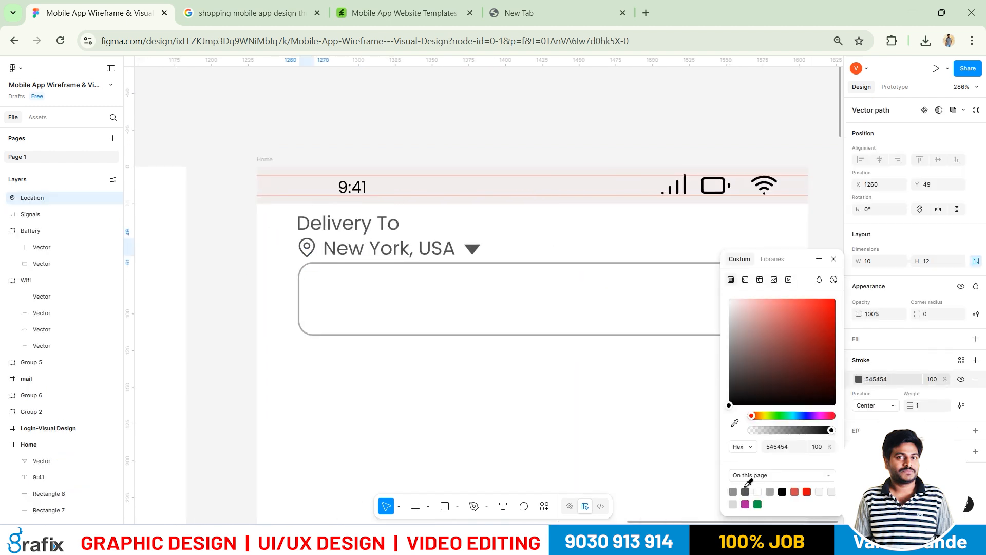
pyautogui.click(195, 280)
pyautogui.click(363, 231)
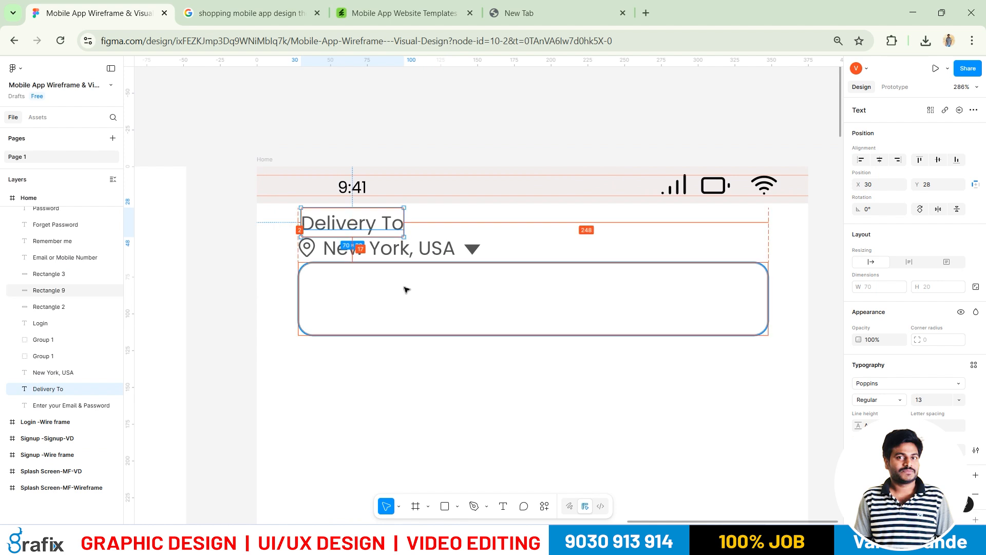
# Copy the "Email or Mobile Number" placeholder text into the header's search box and change it to "Search", following the reference image
pyautogui.scroll(-4, 405, 286)
pyautogui.click(433, 304)
pyautogui.hotkey('alt', 'Tab')
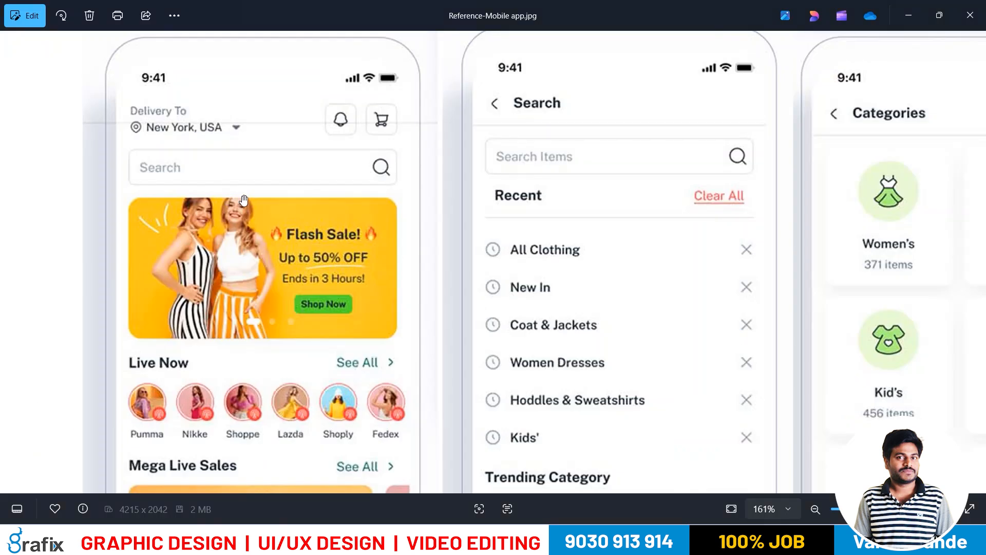
pyautogui.hotkey('alt', 'Tab')
pyautogui.moveTo(428, 478); pyautogui.dragTo(414, 292)
pyautogui.doubleClick(415, 292)
pyautogui.write('Searc')
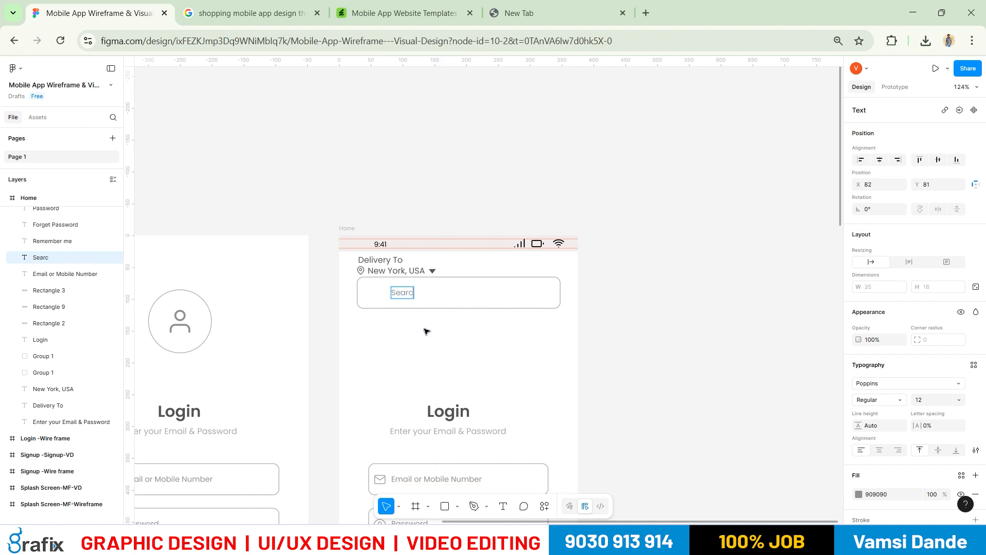
pyautogui.click(425, 329)
# Set the font size of the "Delivery To" and "New York, USA" texts to 11
pyautogui.scroll(3, 430, 290)
pyautogui.click(382, 260)
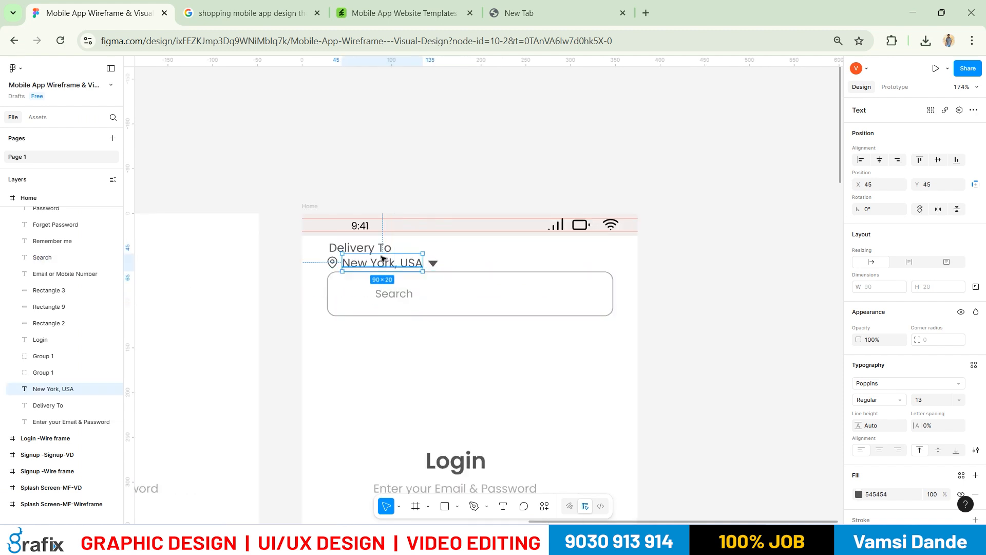
pyautogui.keyDown('shift'); pyautogui.click(379, 249); pyautogui.keyUp('shift')
pyautogui.click(927, 426)
pyautogui.write('11')
pyautogui.press('Return')
pyautogui.scroll(4, 407, 264)
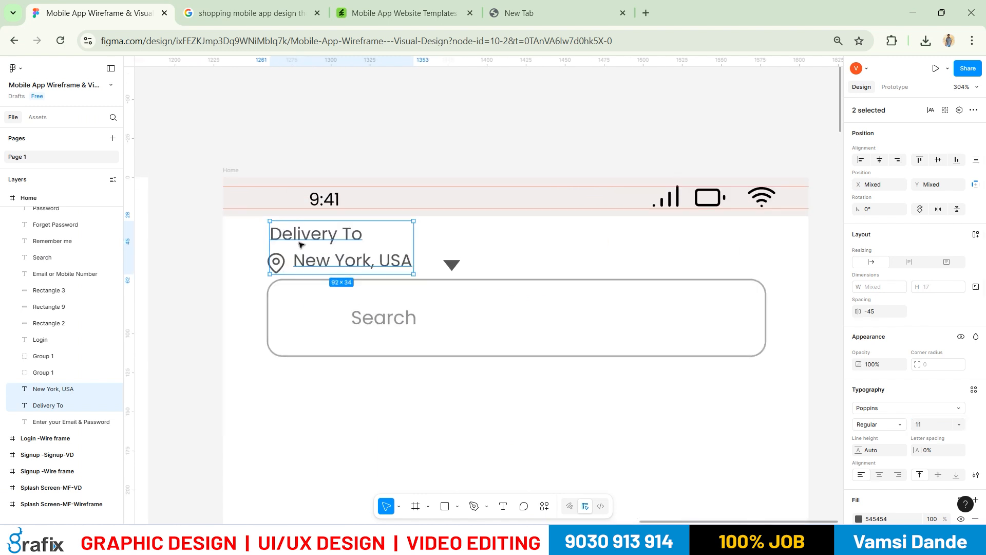
# Align the Location icon, "New York, USA" and the dropdown arrow on one line under "Delivery To", closing the gaps between them
pyautogui.click(259, 252)
pyautogui.click(276, 264)
pyautogui.moveTo(276, 264); pyautogui.dragTo(331, 257)
pyautogui.click(335, 260)
pyautogui.moveTo(451, 265); pyautogui.dragTo(428, 258)
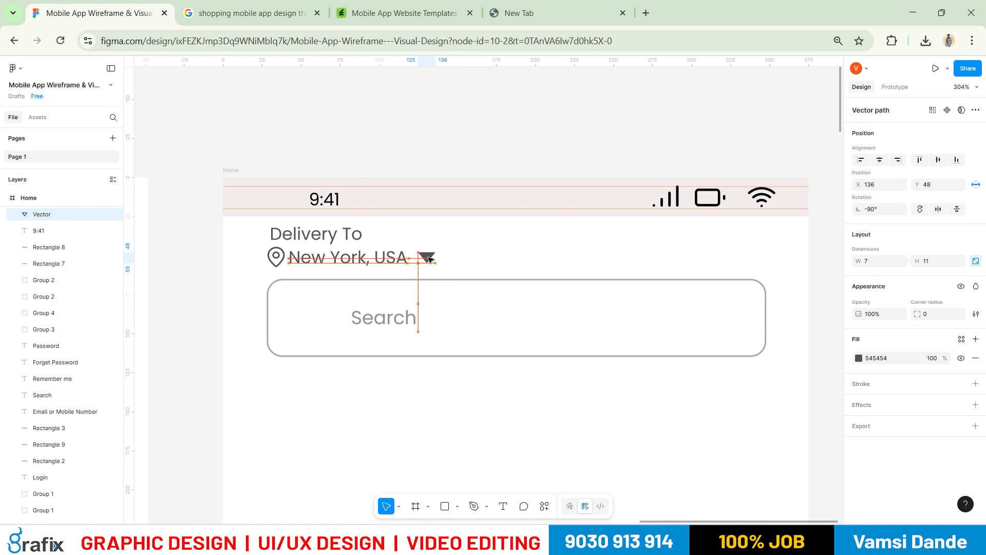
# Nudge the search box and its "Search" text up together so the box sits at Y 63
pyautogui.click(387, 336)
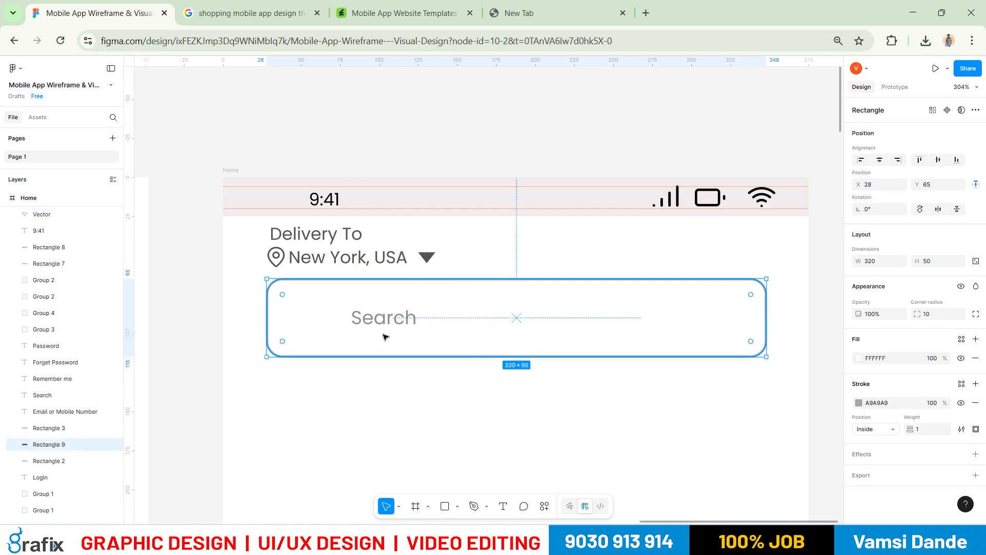
pyautogui.click(438, 403)
pyautogui.scroll(-2, 423, 312)
pyautogui.scroll(-3, 420, 314)
pyautogui.hscroll(1, 609, 314)
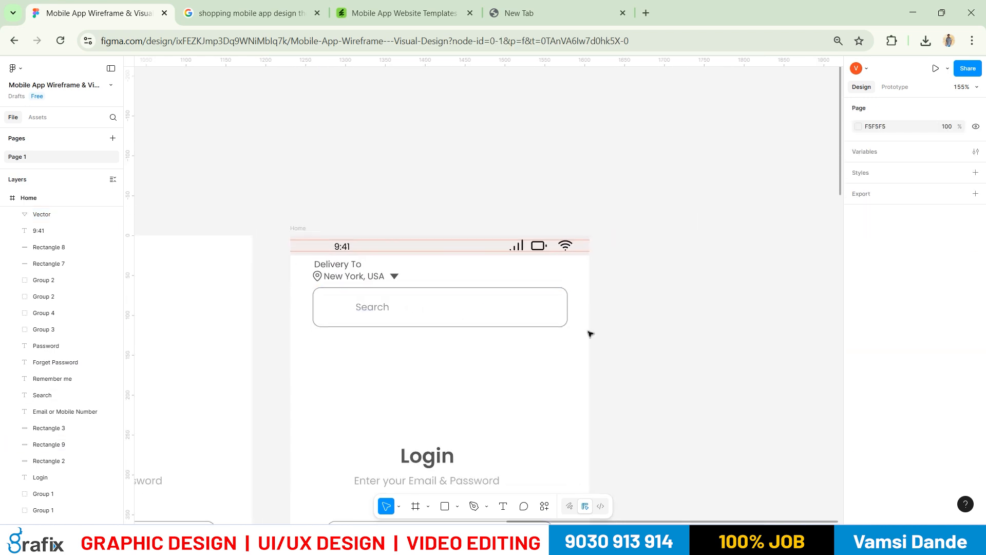
pyautogui.moveTo(301, 291); pyautogui.dragTo(634, 358)
pyautogui.press('Up')
pyautogui.press('Up')
pyautogui.press('Up')
pyautogui.press('Up')
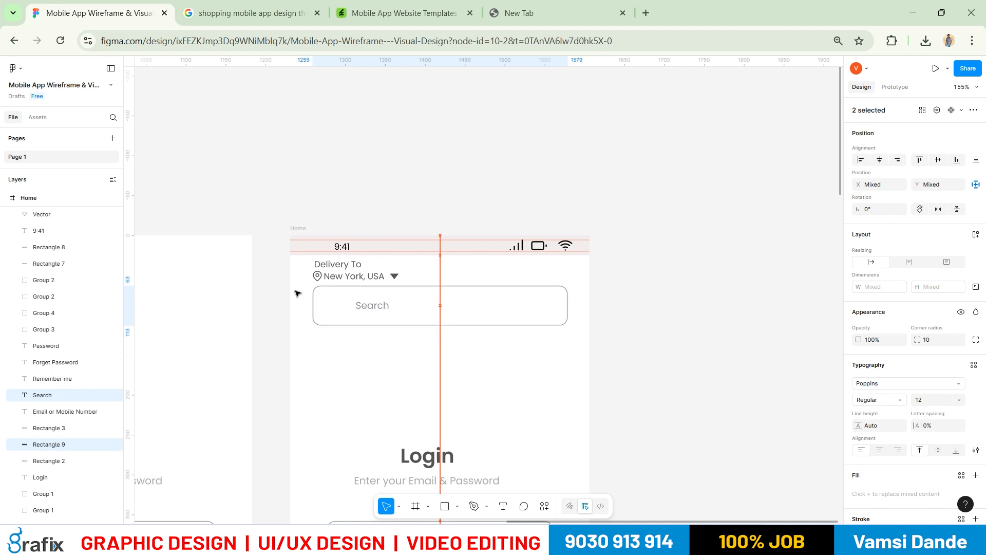
# Set the search box's height to 40
pyautogui.moveTo(638, 369); pyautogui.dragTo(565, 303)
pyautogui.click(934, 263)
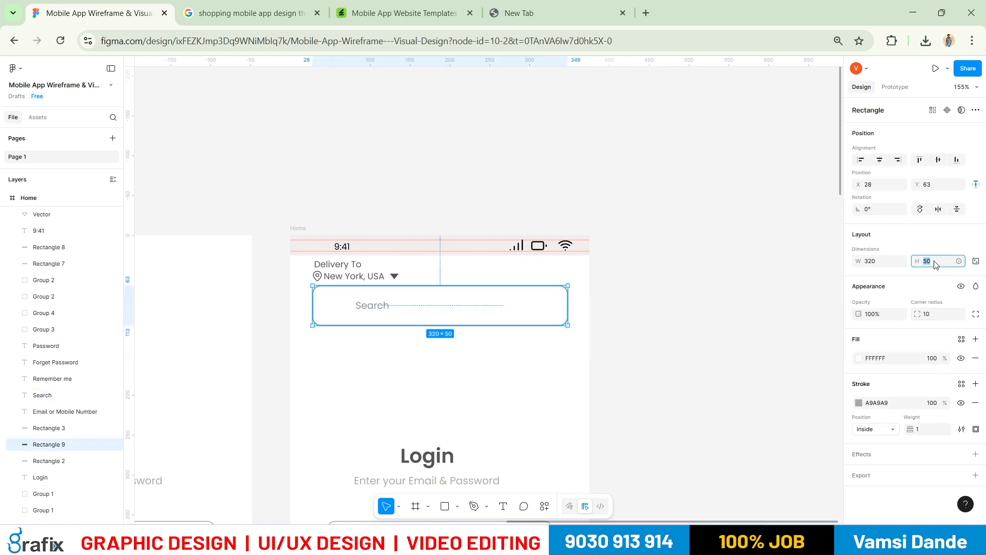
pyautogui.press('Return')
pyautogui.scroll(5, 412, 309)
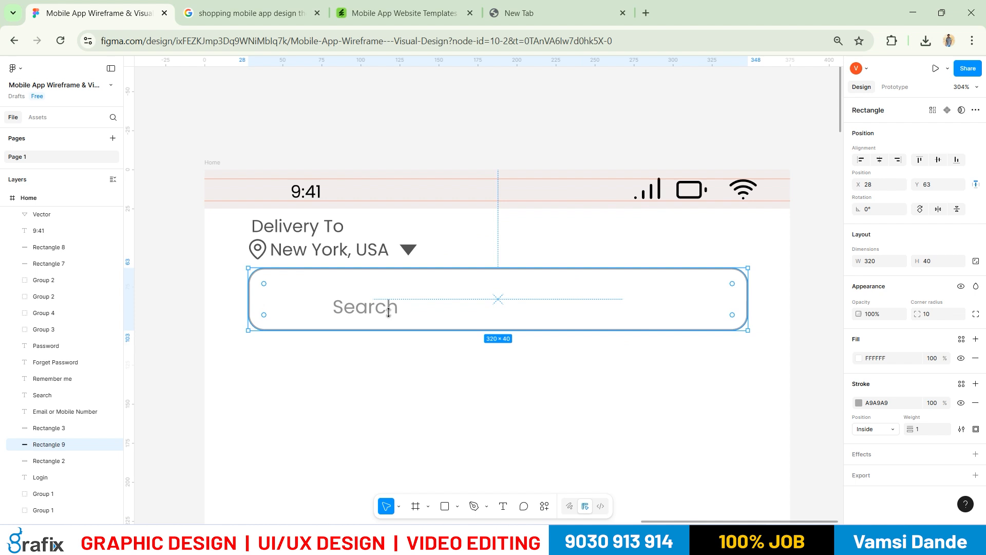
# Centre the "Search" text vertically near the search box's left edge at X 47, Y 74, checking against the reference image
pyautogui.hotkey('ctrl', 'z')
pyautogui.moveTo(357, 300); pyautogui.dragTo(306, 304)
pyautogui.click(359, 311)
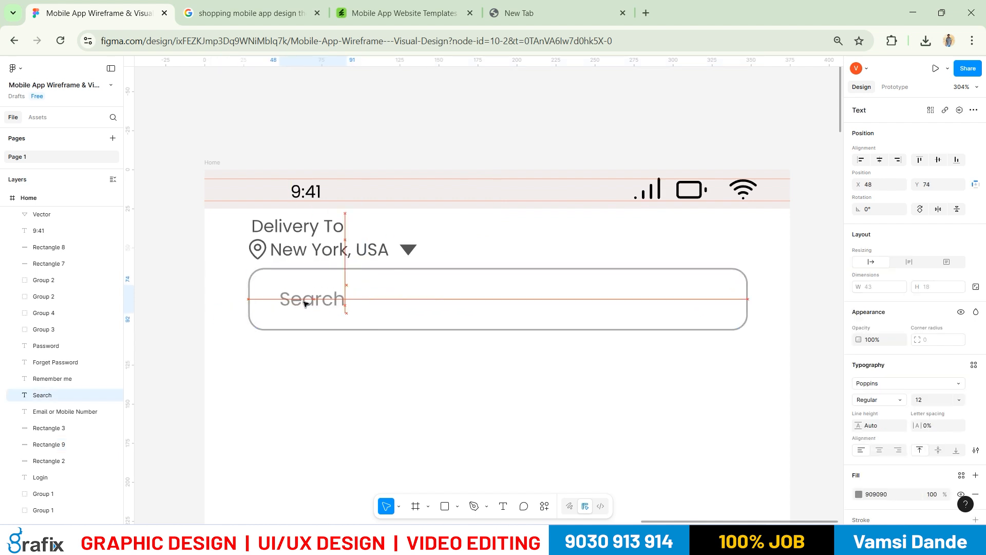
pyautogui.hotkey('alt', 'Tab')
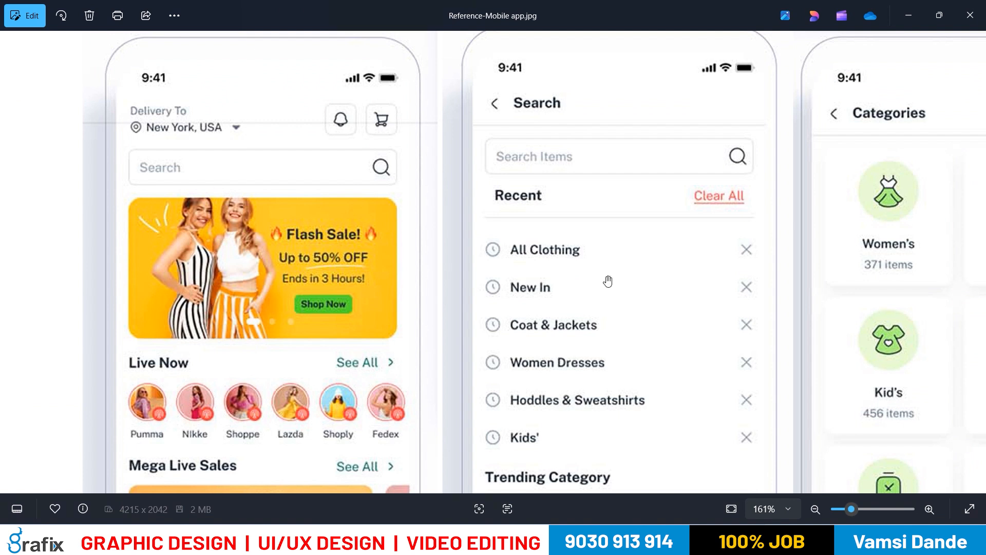
pyautogui.hotkey('alt', 'Tab')
pyautogui.rightClick(830, 356)
pyautogui.moveTo(846, 439)
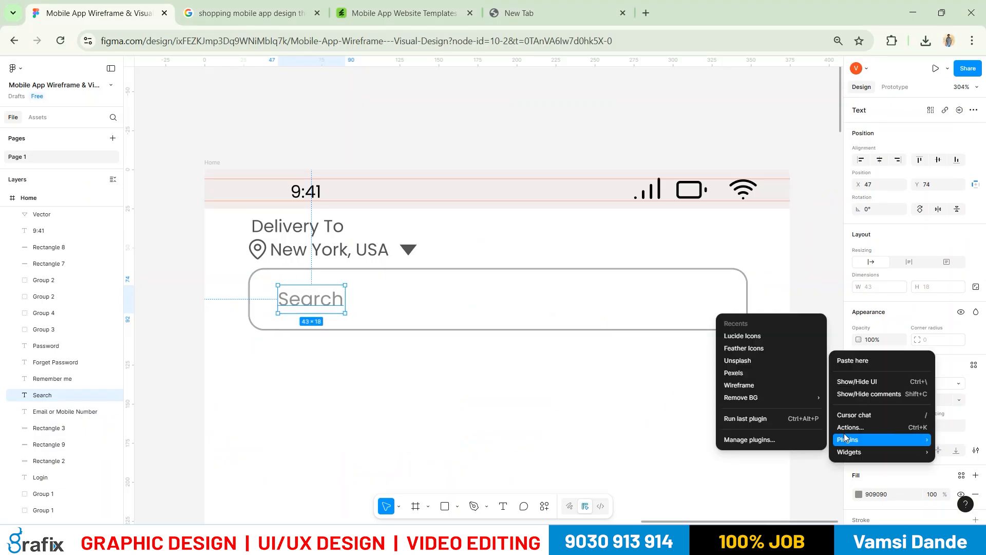
pyautogui.click(740, 337)
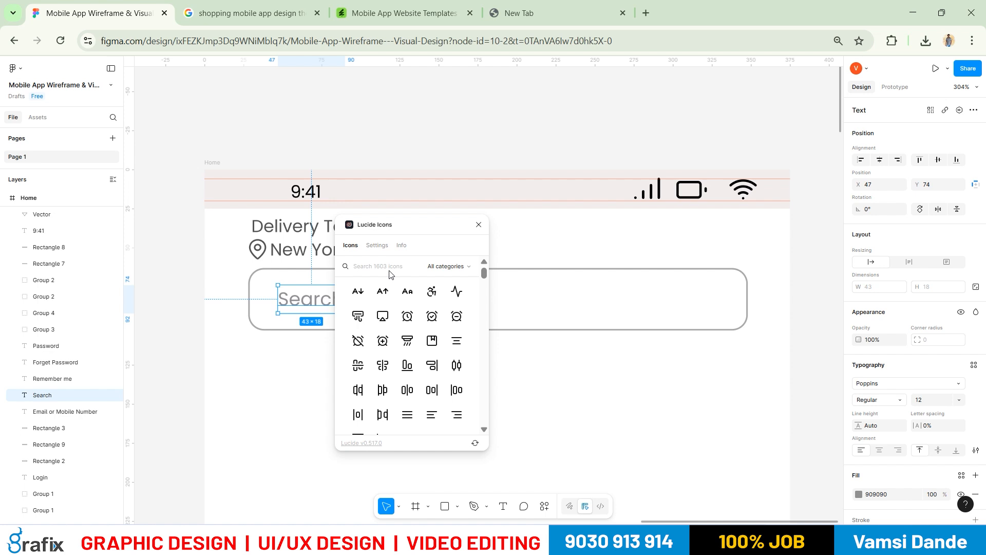
pyautogui.write('searc')
pyautogui.click(361, 291)
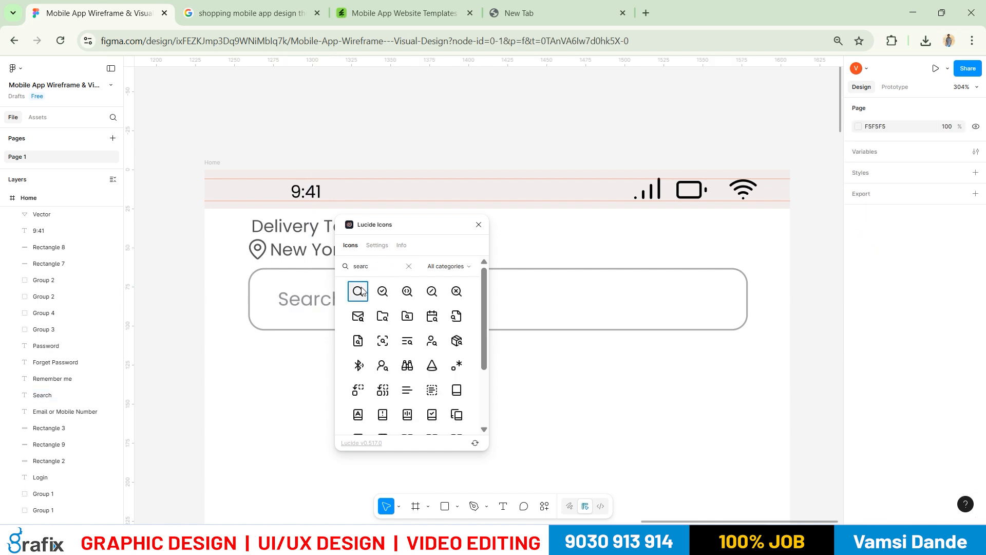
pyautogui.click(478, 224)
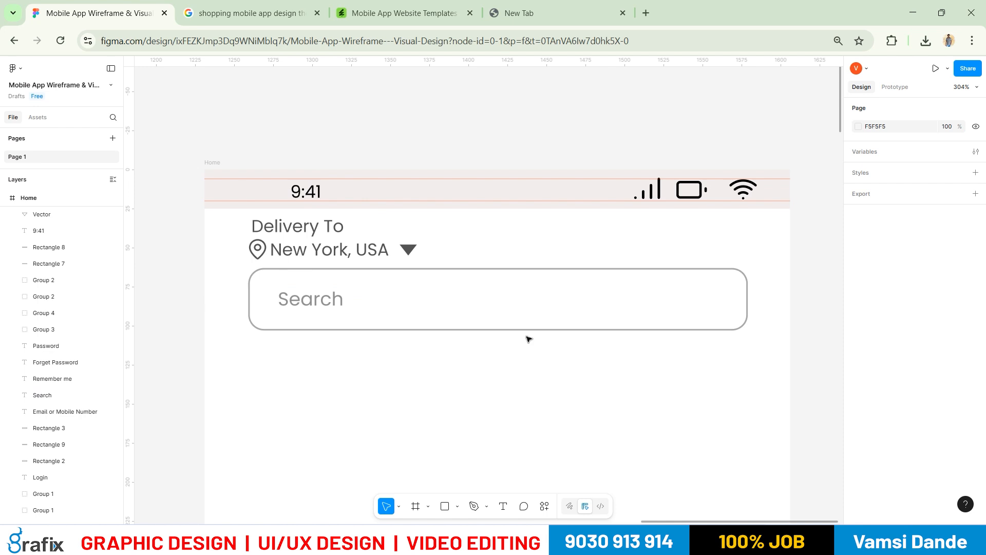
pyautogui.scroll(-4, 429, 306)
pyautogui.hotkey('ctrl', 'z')
# Insert the plain magnifier search icon from the Lucide Icons plugin with nothing selected on the canvas
pyautogui.click(660, 317)
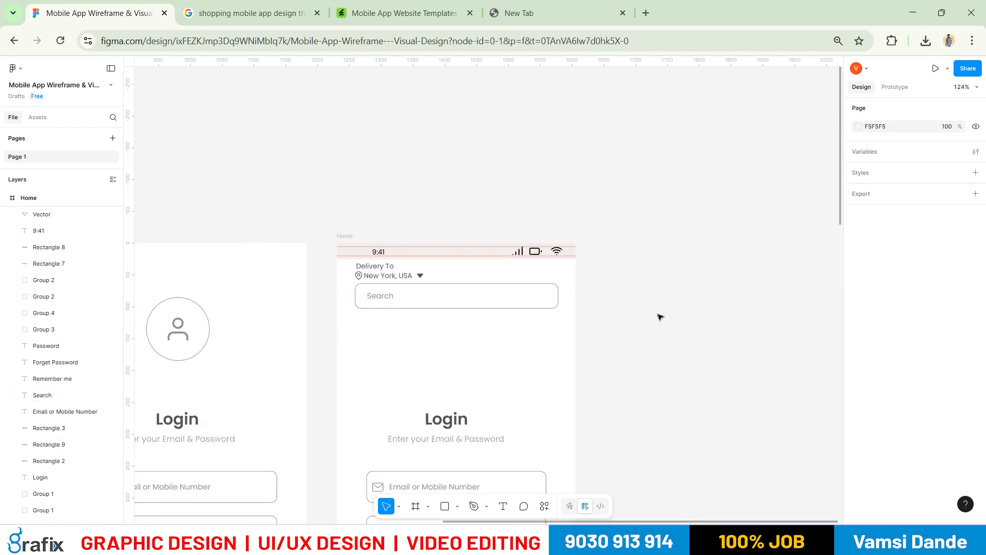
pyautogui.rightClick(658, 362)
pyautogui.moveTo(668, 375)
pyautogui.click(772, 272)
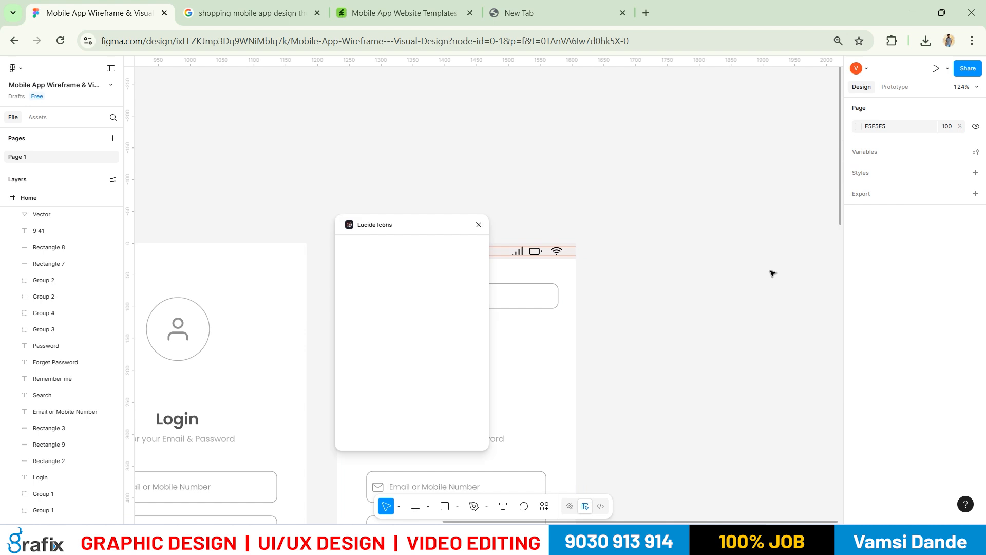
pyautogui.click(367, 265)
pyautogui.write('sear')
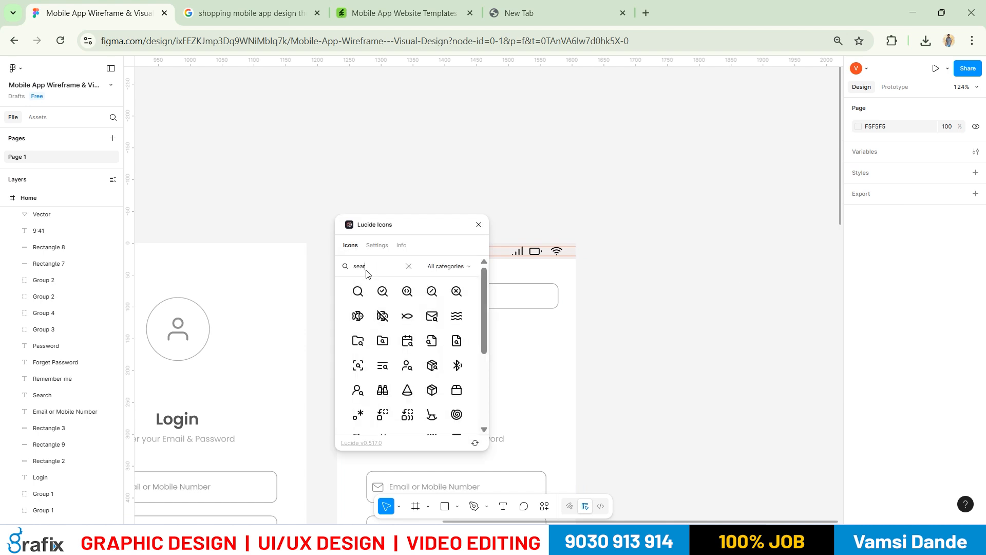
pyautogui.click(366, 294)
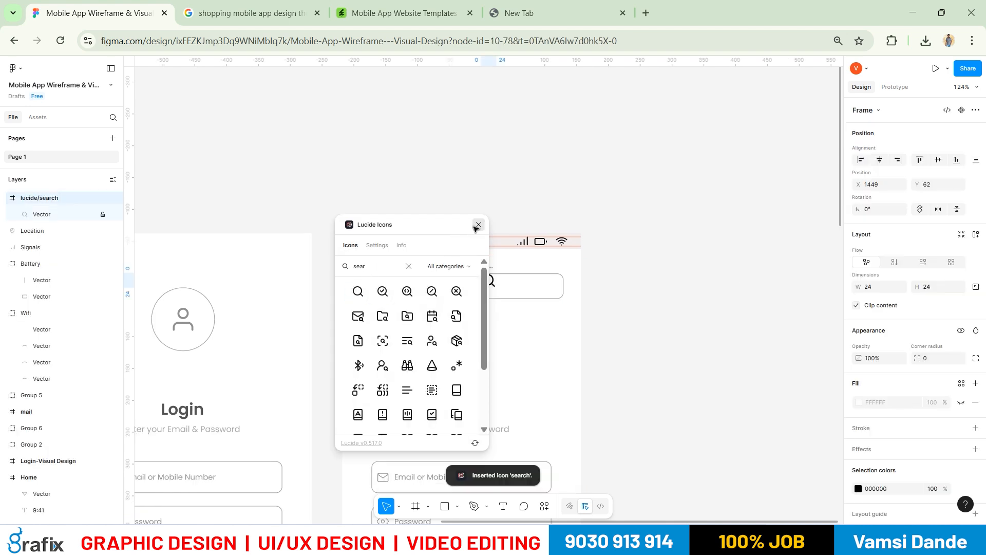
pyautogui.click(478, 225)
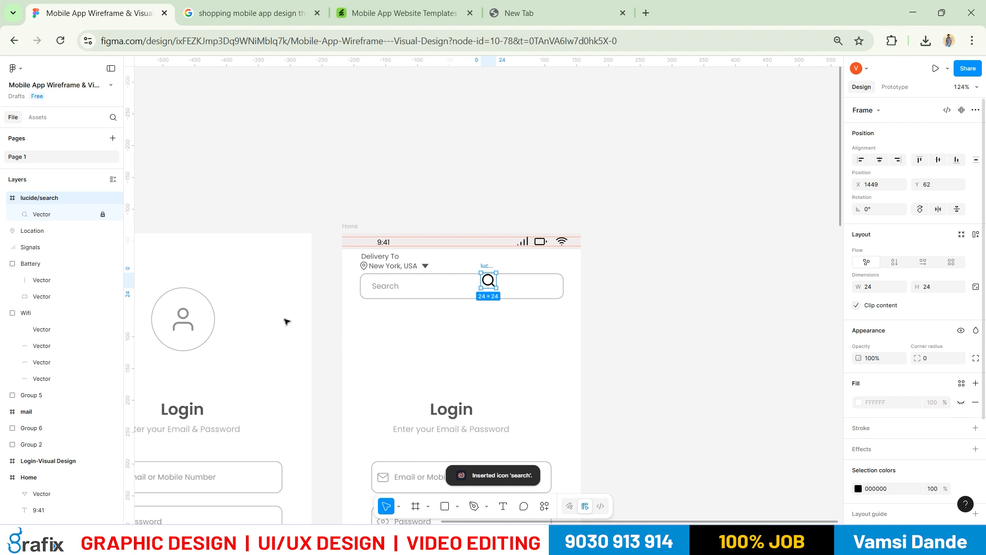
# Release the magnifier vector from its frame, unlock it and rename its layer Search-Icon
pyautogui.hotkey('ctrl', 'shift', 'g')
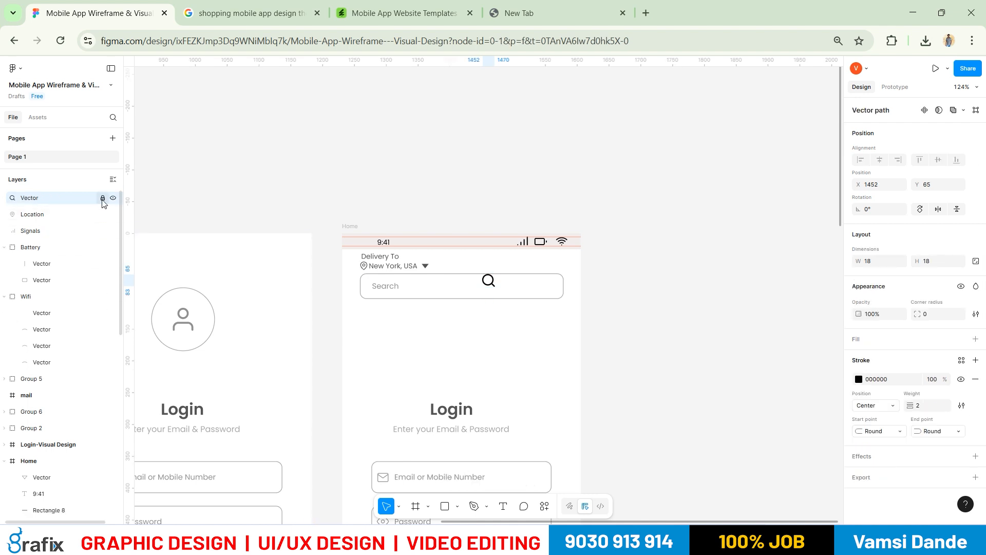
pyautogui.click(21, 198)
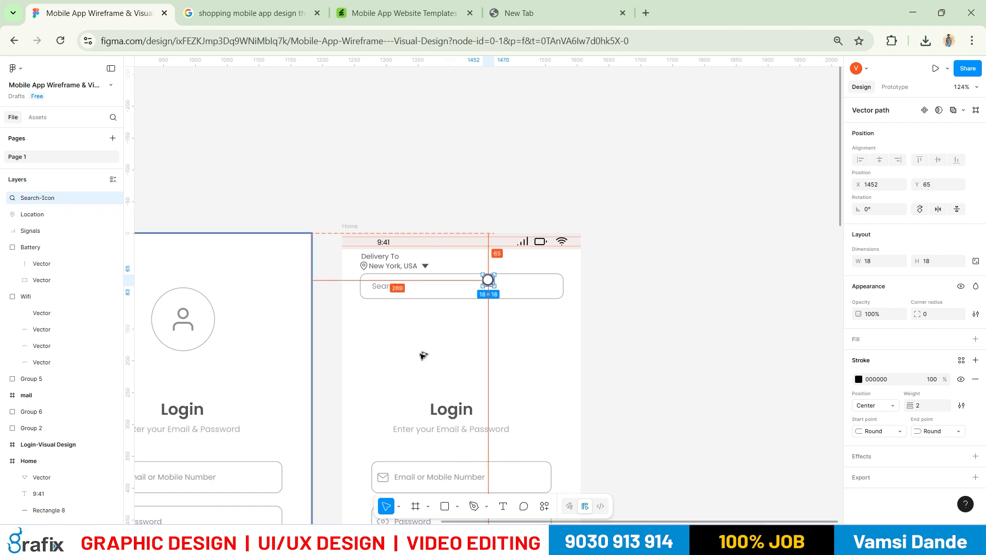
# Move the search icon to the right end of the search box at X 1540, Y 74 and compare with the reference image
pyautogui.scroll(10, 488, 282)
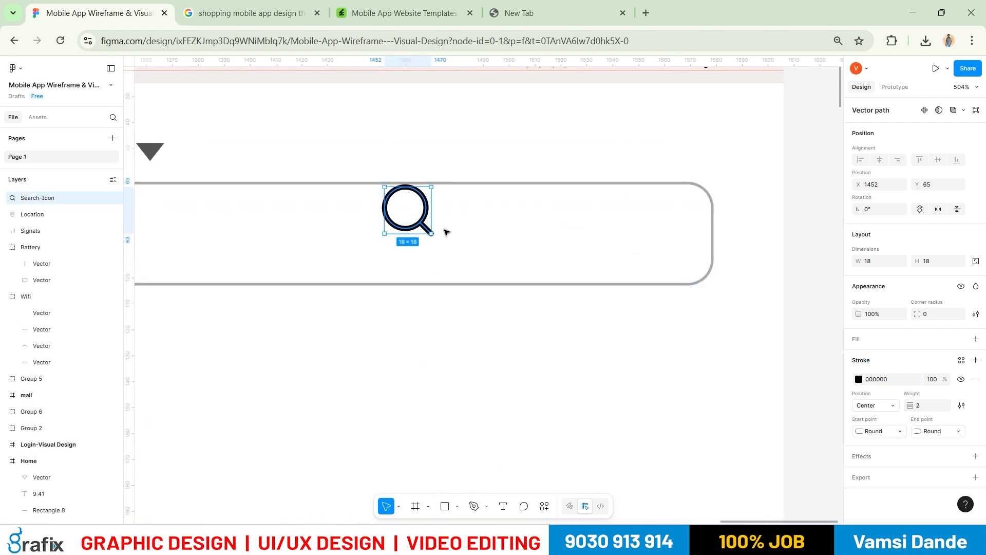
pyautogui.moveTo(422, 227); pyautogui.dragTo(651, 251)
pyautogui.hotkey('alt', 'Tab')
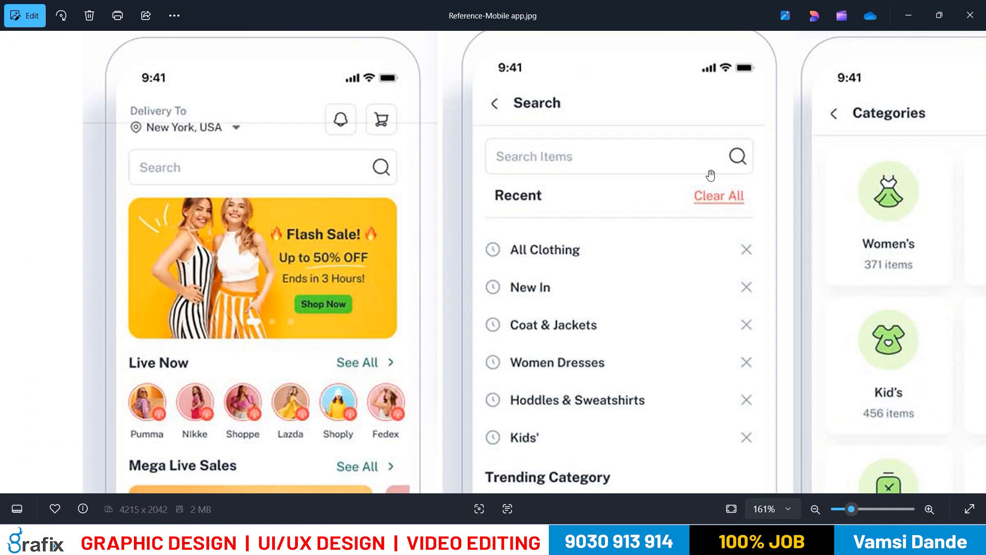
pyautogui.hotkey('alt', 'Tab')
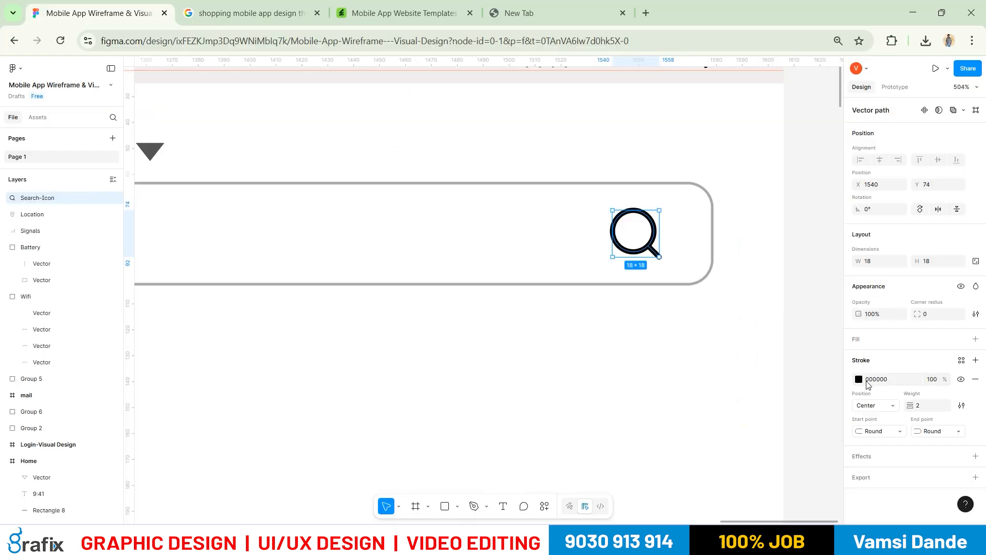
# Recolor the search icon's stroke to the same dark grey as the Location icon and check the header against the reference image
pyautogui.click(859, 381)
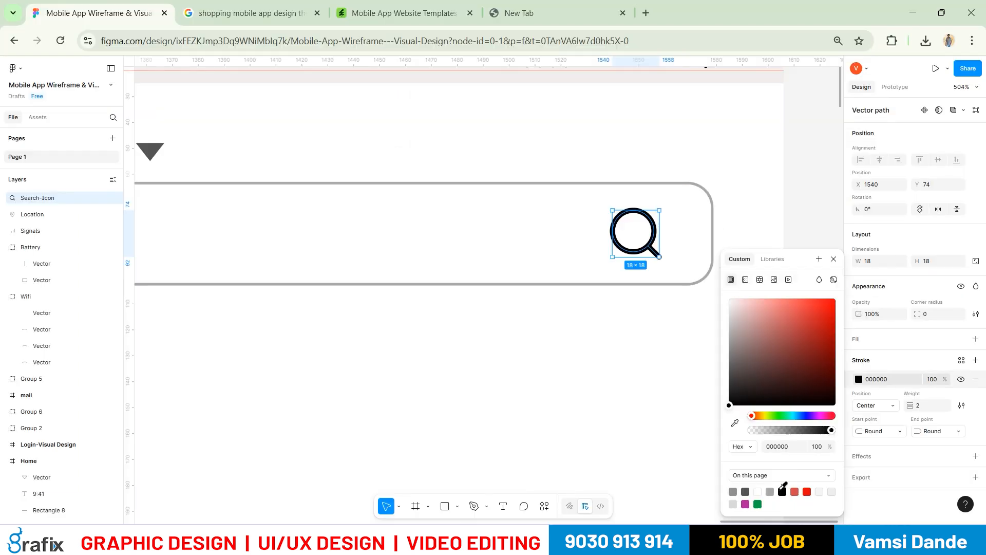
pyautogui.click(405, 315)
pyautogui.scroll(-10, 568, 312)
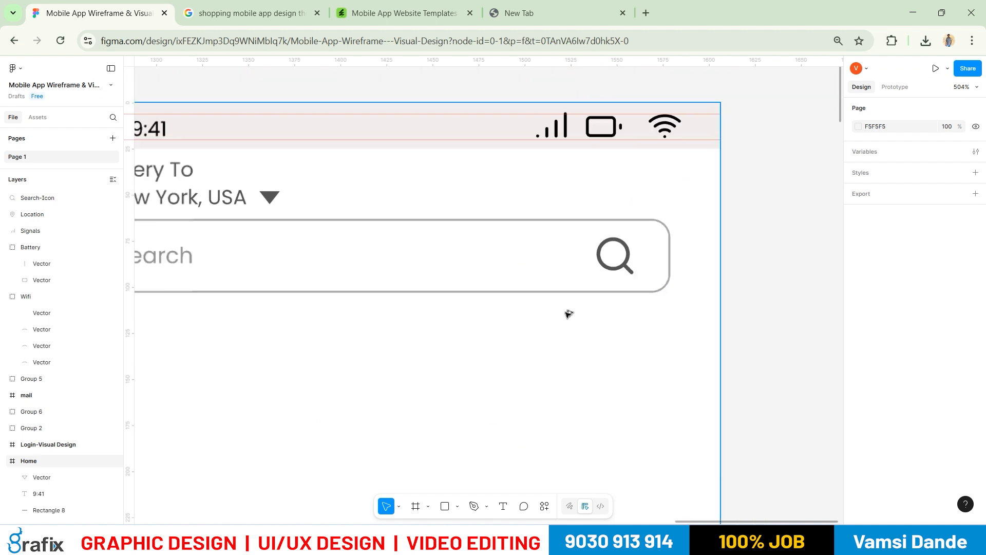
pyautogui.moveTo(609, 310); pyautogui.dragTo(606, 240)
pyautogui.click(604, 211)
pyautogui.hotkey('alt', 'Tab')
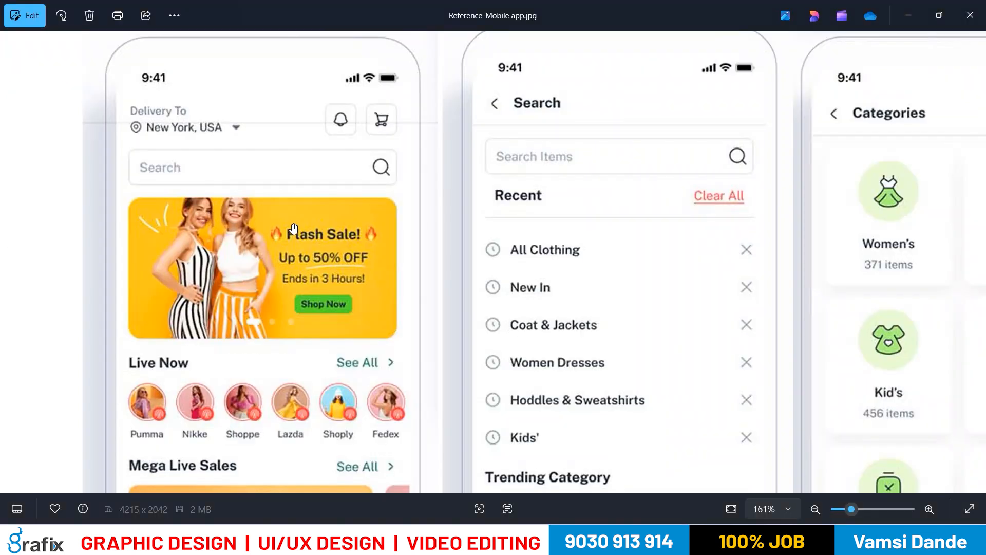
# Delete the leftover login heading, input fields, links and icons from the middle of the Home frame
pyautogui.hotkey('alt', 'Tab')
pyautogui.moveTo(586, 322); pyautogui.dragTo(548, 284)
pyautogui.moveTo(410, 220); pyautogui.dragTo(529, 429)
pyautogui.scroll(-4, 480, 365)
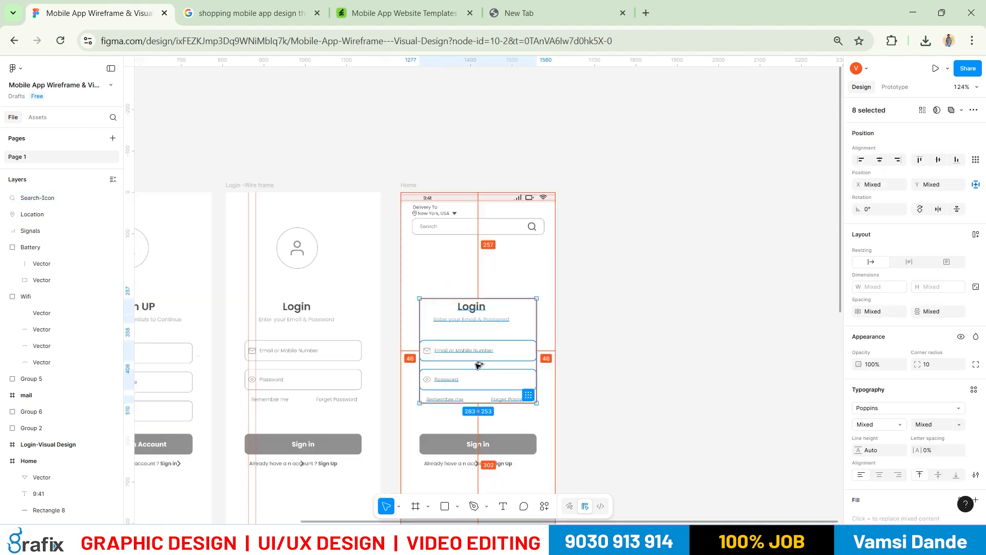
pyautogui.press('Delete')
pyautogui.scroll(3, 450, 289)
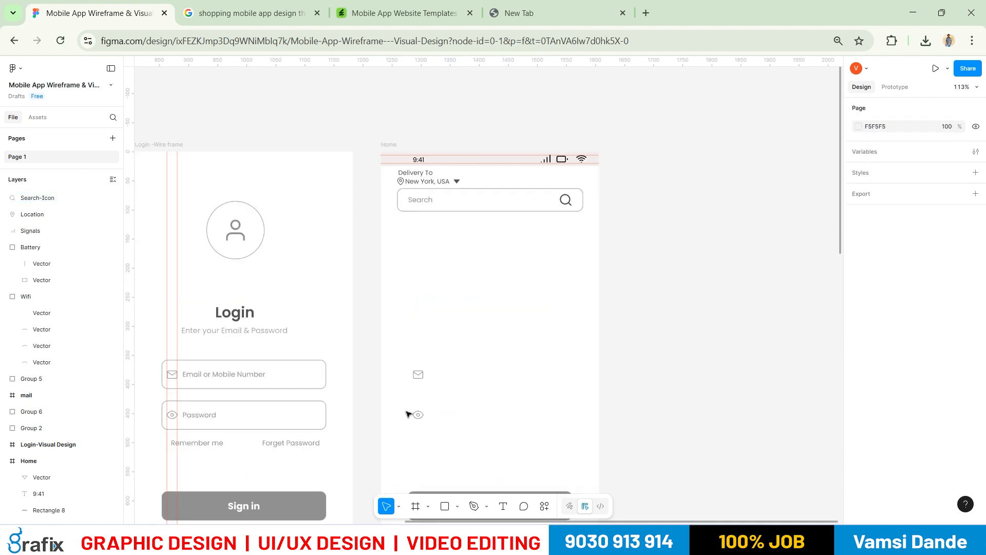
pyautogui.click(416, 413)
pyautogui.press('Delete')
pyautogui.moveTo(481, 298); pyautogui.dragTo(464, 282)
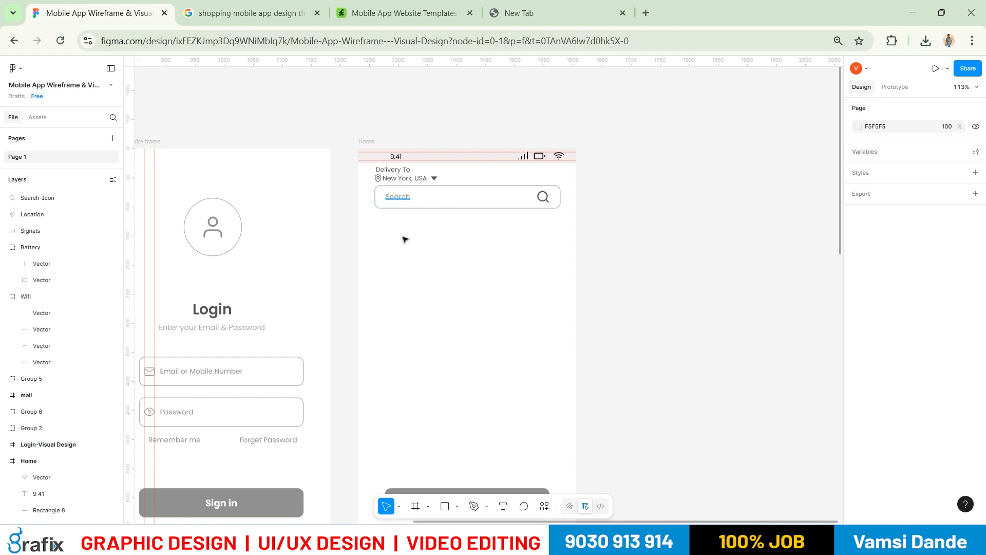
# Duplicate the search box below itself and stretch the copy taller into a banner rectangle, using the reference image as a guide
pyautogui.click(444, 510)
pyautogui.press('v')
pyautogui.keyDown('alt'); pyautogui.moveTo(441, 208); pyautogui.dragTo(441, 253); pyautogui.keyUp('alt')
pyautogui.hotkey('alt', 'Tab')
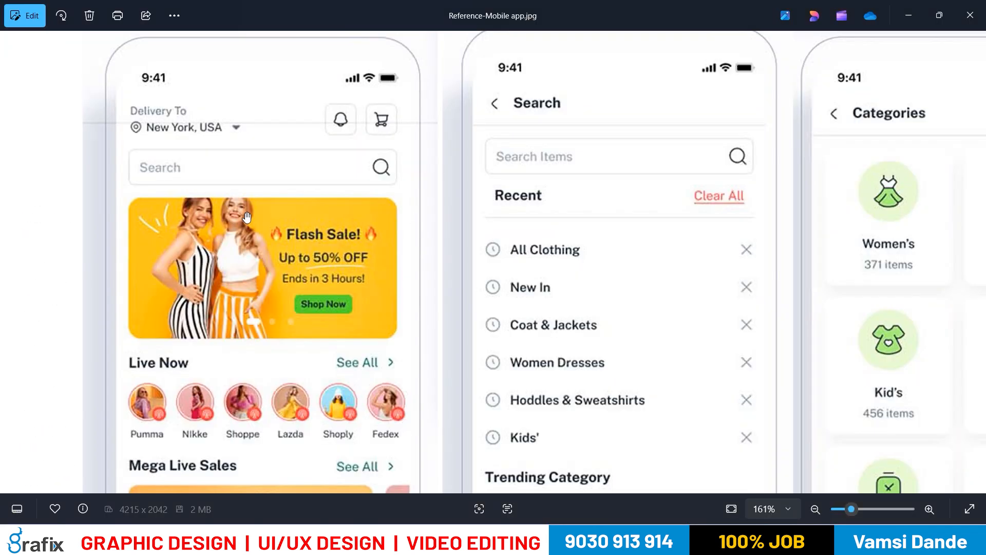
pyautogui.hotkey('alt', 'Tab')
pyautogui.moveTo(473, 256); pyautogui.dragTo(473, 322)
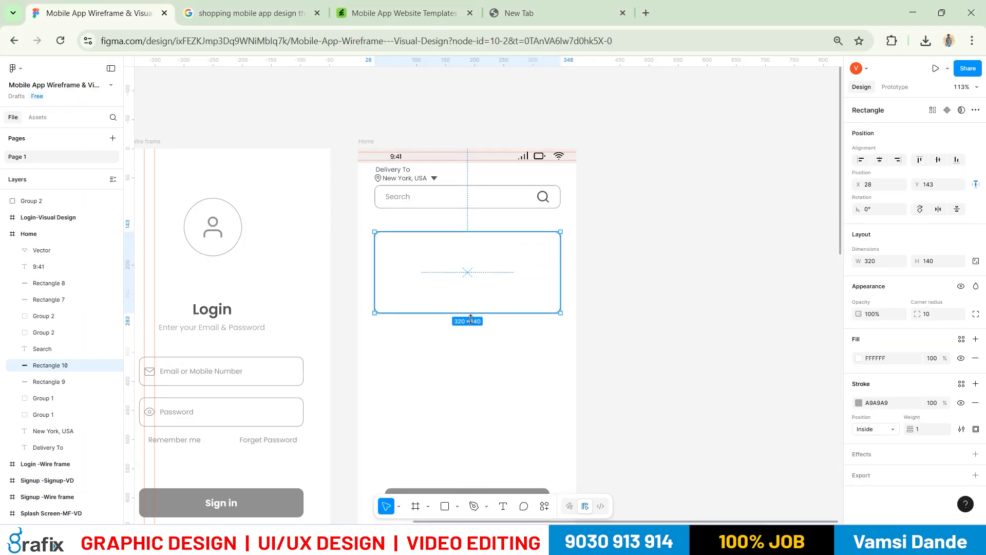
# Set the banner rectangle's height to 150 and move it up to Y 111, just beneath the search box
pyautogui.click(934, 263)
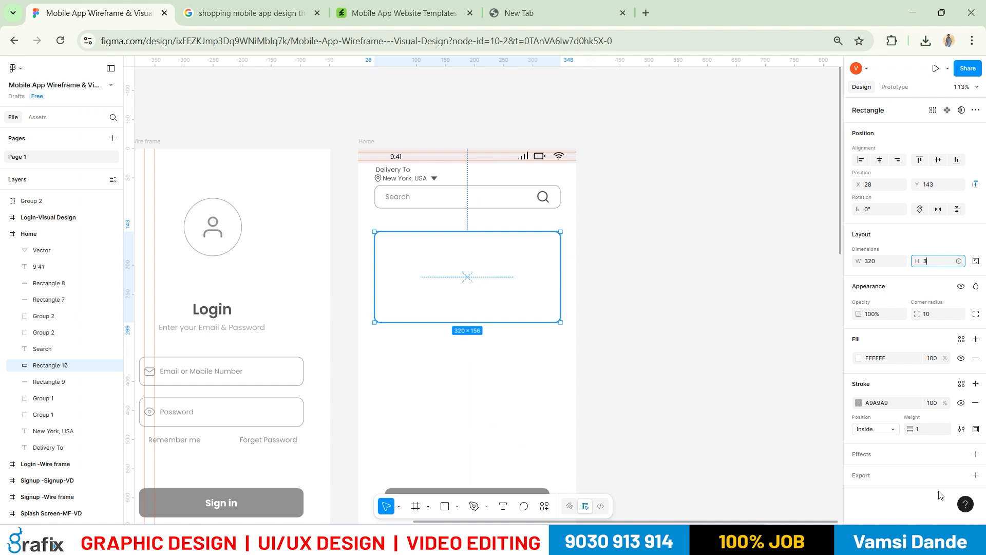
pyautogui.press('Return')
pyautogui.click(944, 263)
pyautogui.write('150')
pyautogui.press('Return')
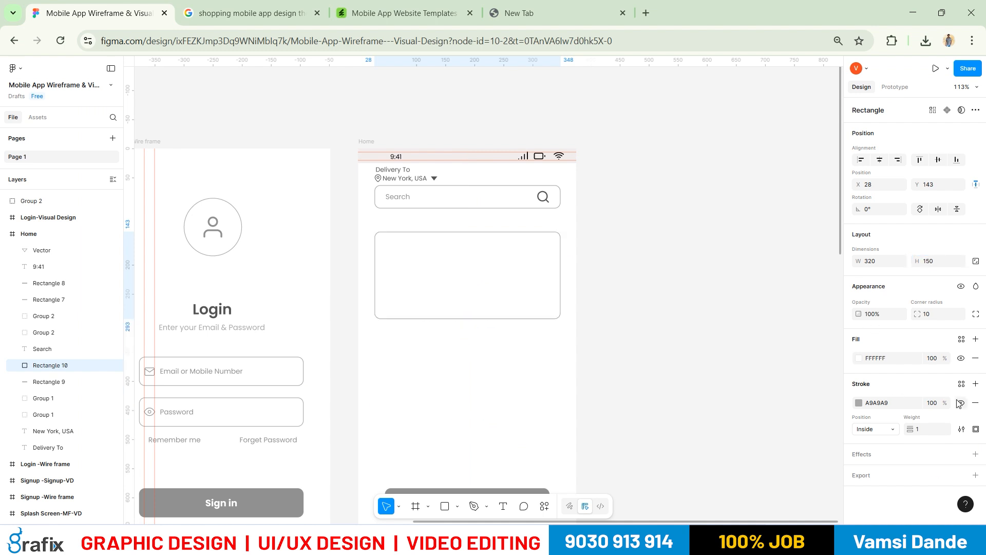
pyautogui.scroll(3, 513, 238)
pyautogui.moveTo(488, 279); pyautogui.dragTo(488, 250)
# Fill the banner rectangle with the pale F2EDED swatch from the page colors
pyautogui.click(860, 404)
pyautogui.click(859, 359)
pyautogui.click(858, 358)
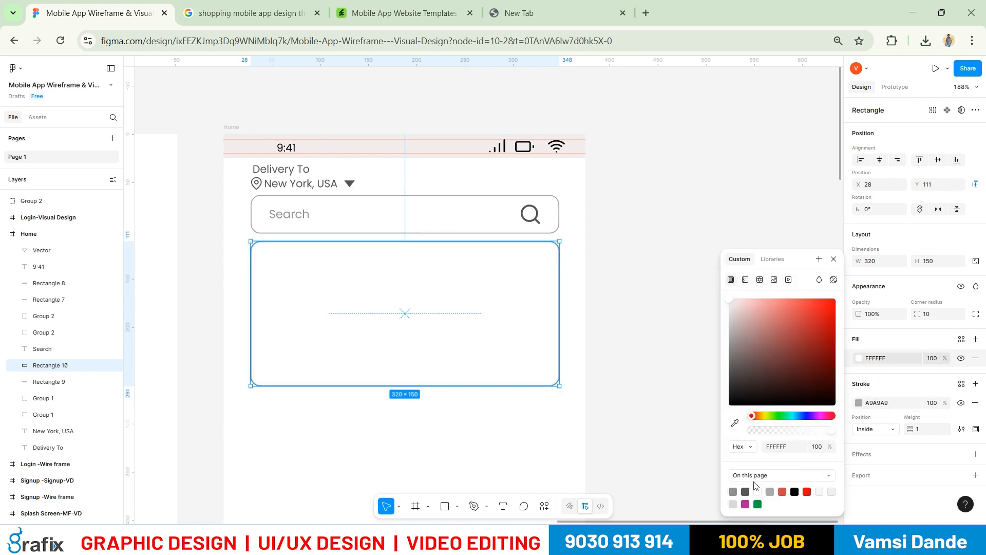
pyautogui.click(830, 489)
pyautogui.click(564, 297)
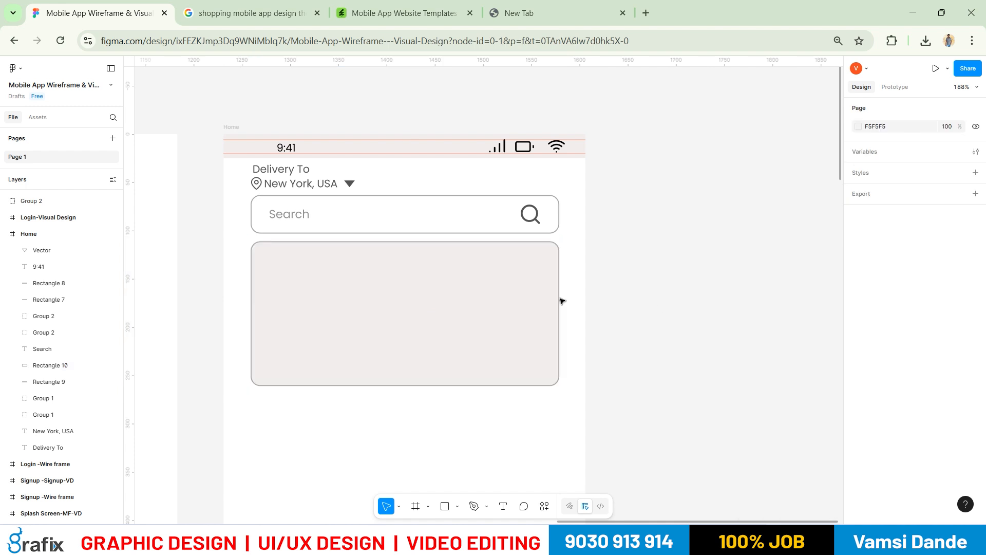
# Change the banner rectangle's fill to the medium grey swatch from the page colors
pyautogui.scroll(-3, 560, 278)
pyautogui.moveTo(574, 352); pyautogui.dragTo(546, 240)
pyautogui.scroll(3, 443, 191)
pyautogui.click(449, 185)
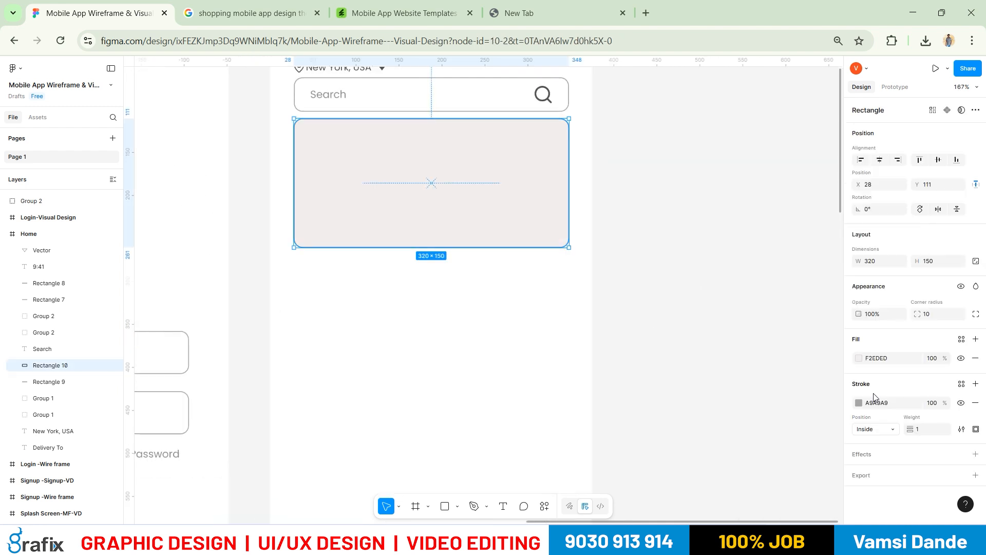
pyautogui.click(859, 358)
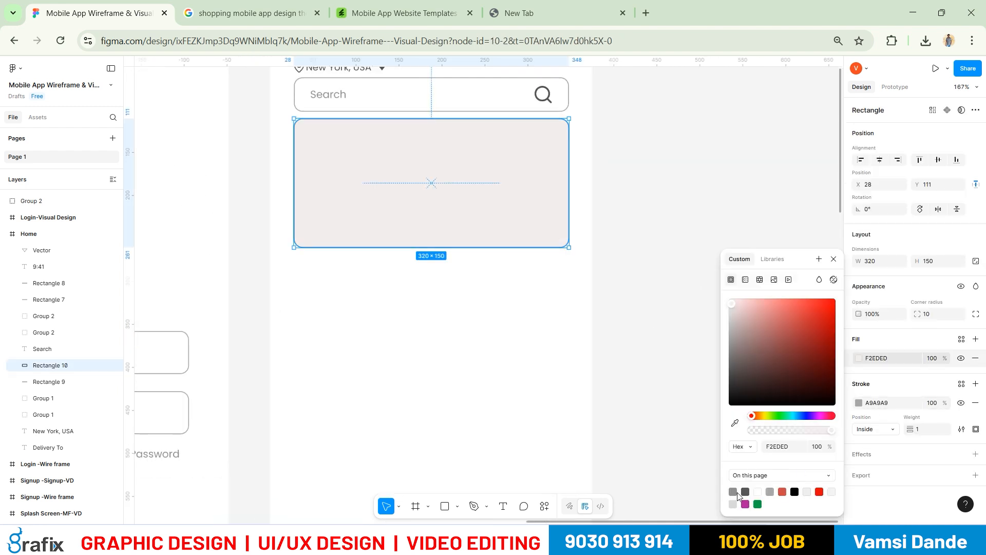
pyautogui.click(733, 492)
pyautogui.click(667, 226)
# Examine the Live Now row of circular thumbnails and the sections below the banner in the reference image
pyautogui.scroll(-1, 706, 279)
pyautogui.hotkey('alt', 'Tab')
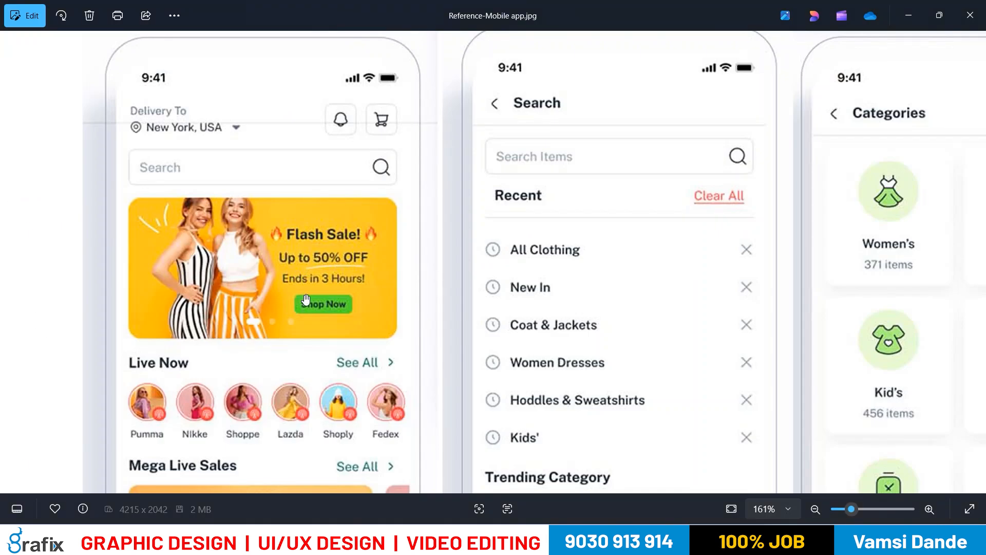
pyautogui.scroll(-3, 253, 318)
pyautogui.moveTo(257, 349); pyautogui.dragTo(277, 209)
pyautogui.scroll(4, 93, 261)
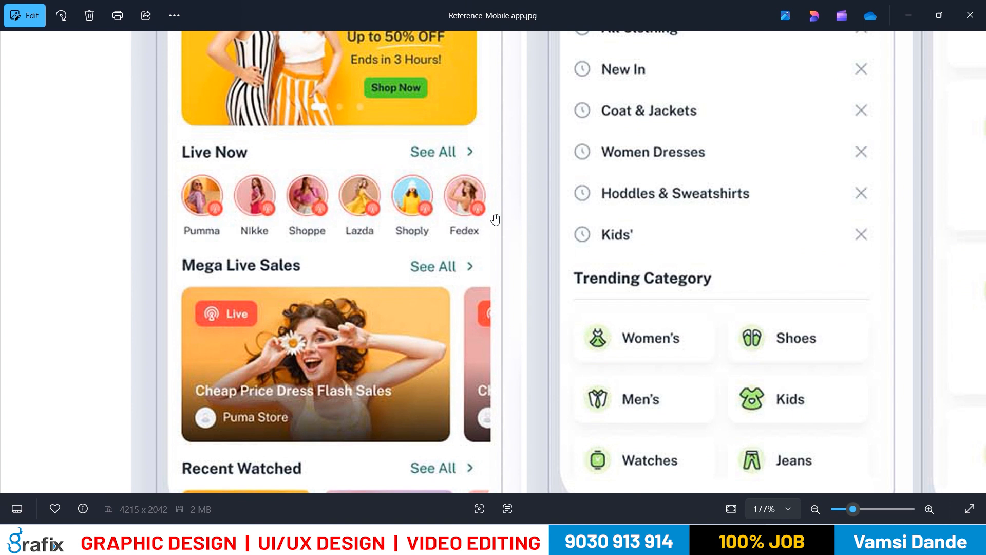
pyautogui.hotkey('alt', 'Tab')
pyautogui.hotkey('alt', 'Tab')
pyautogui.hotkey('alt', 'Tab')
pyautogui.moveTo(437, 269); pyautogui.dragTo(471, 235)
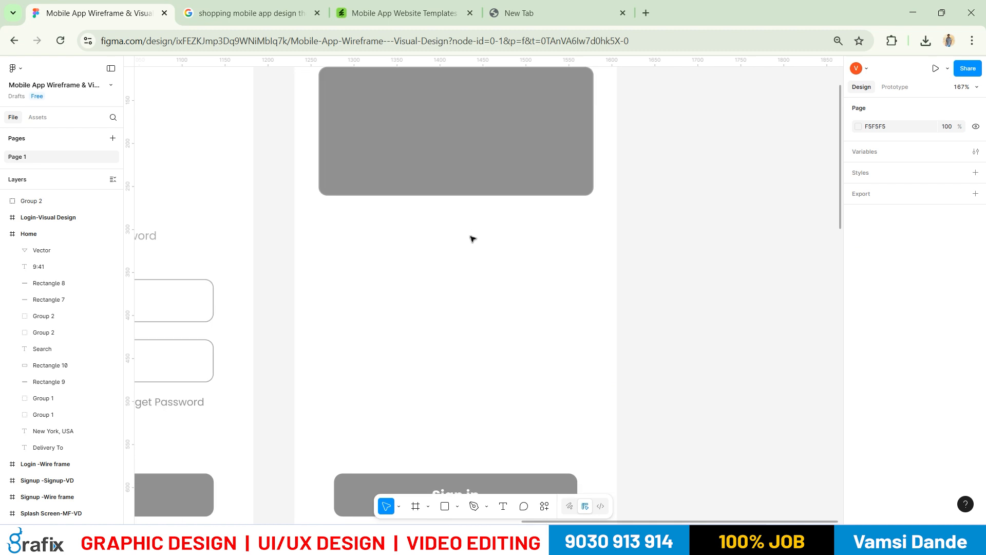
pyautogui.hotkey('alt', 'Tab')
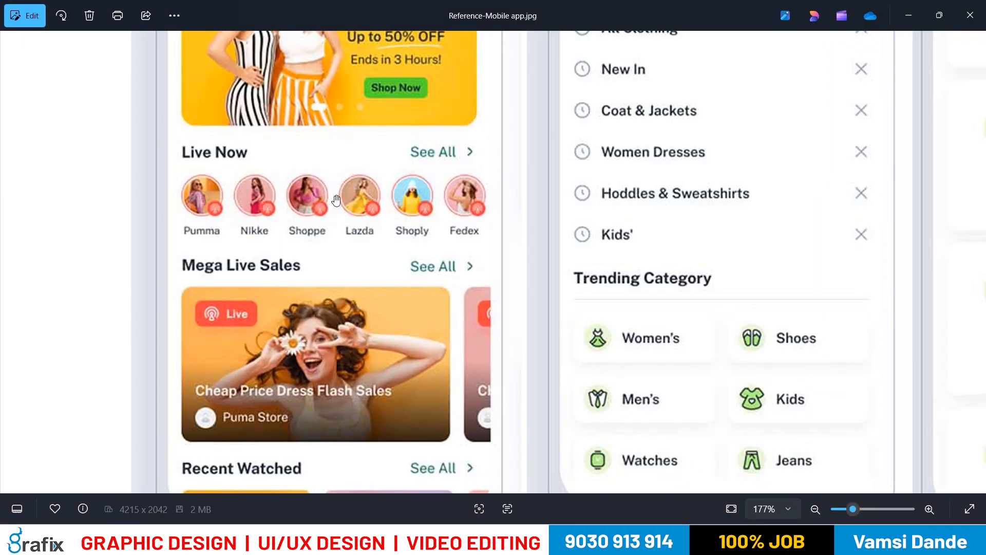
pyautogui.hotkey('alt', 'Tab')
# Draw a circle about 51 × 51 below the banner's left end, at about X 34, Y 277
pyautogui.scroll(-1, 431, 324)
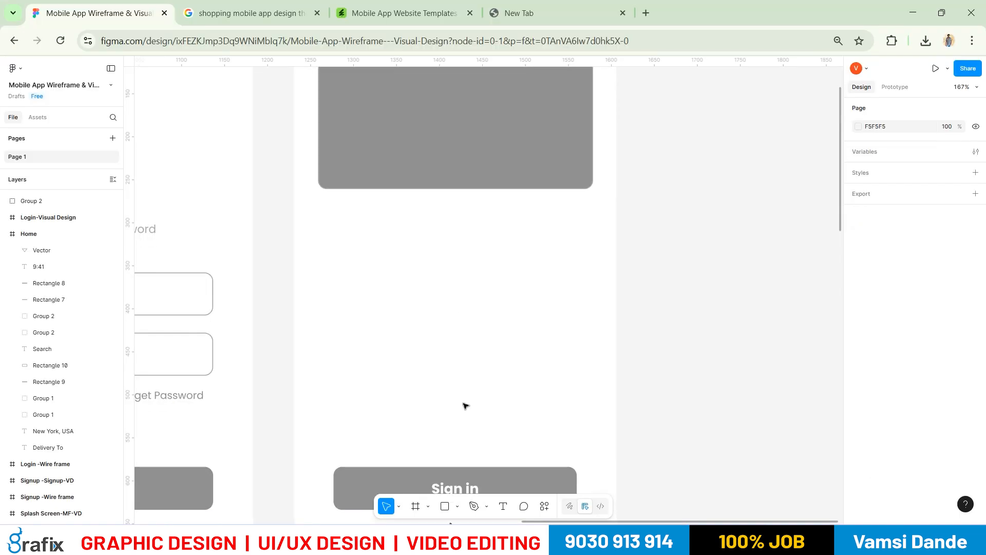
pyautogui.scroll(-1, 477, 452)
pyautogui.click(457, 507)
pyautogui.click(446, 440)
pyautogui.moveTo(323, 201); pyautogui.dragTo(399, 257)
pyautogui.click(427, 257)
# Duplicate the circle sideways with a spacing of 8 to make a row of six circles
pyautogui.moveTo(339, 230); pyautogui.dragTo(392, 228)
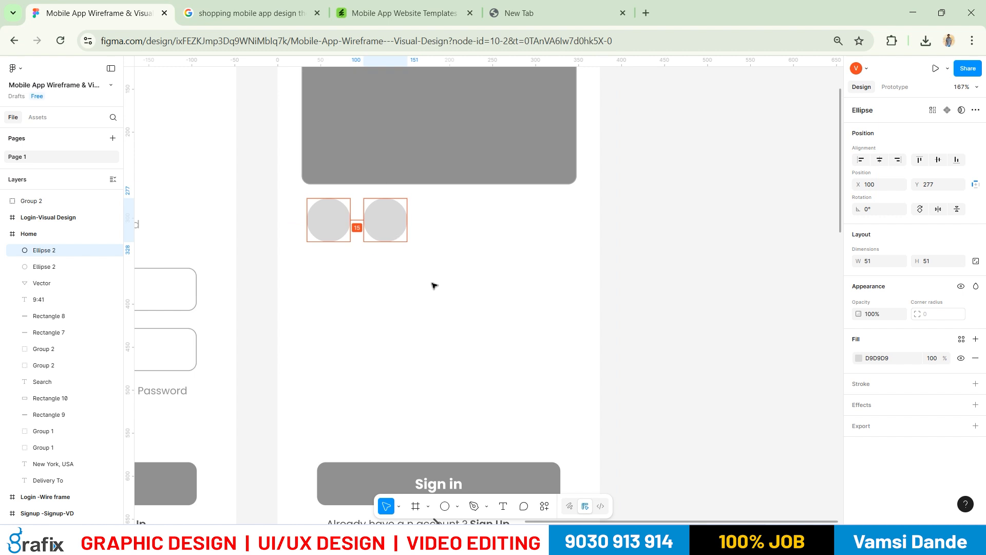
pyautogui.hotkey('alt', 'Tab')
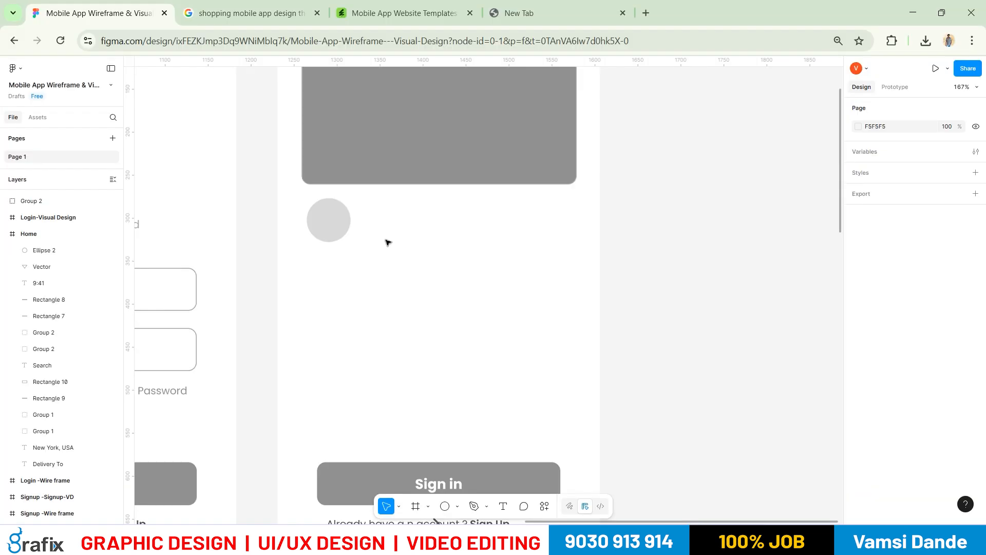
pyautogui.moveTo(336, 233); pyautogui.dragTo(384, 237)
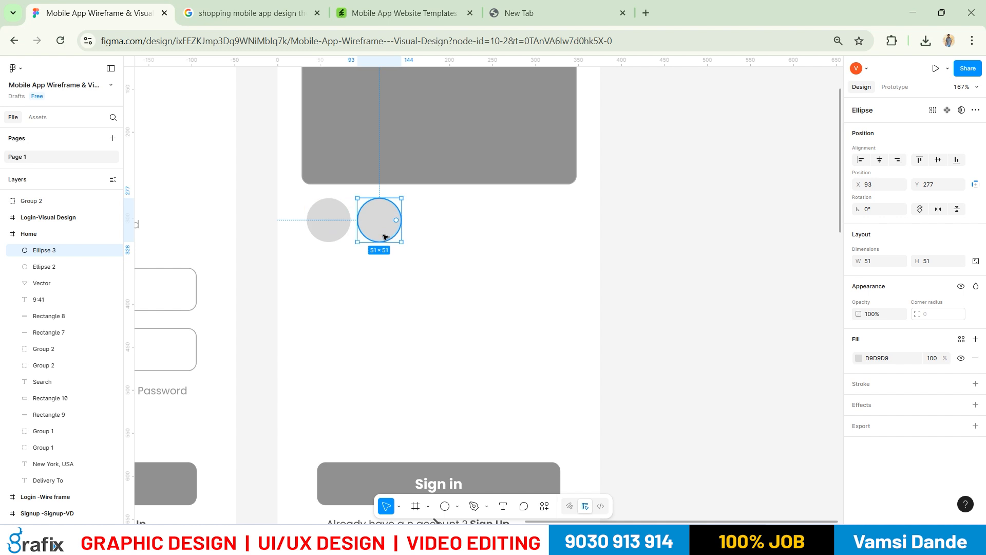
pyautogui.hotkey('ctrl', 'd')
pyautogui.hotkey('ctrl', 'd')
pyautogui.hotkey('ctrl', 'd')
pyautogui.hotkey('ctrl', 'd')
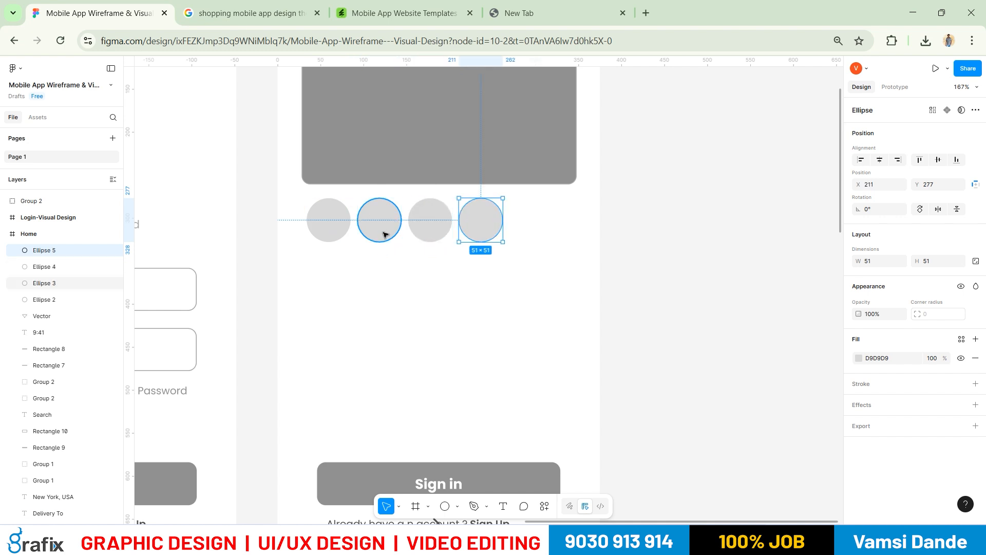
# Select all six circles and combine them into one group
pyautogui.keyDown('shift'); pyautogui.click(531, 219); pyautogui.keyUp('shift')
pyautogui.keyDown('shift'); pyautogui.click(480, 221); pyautogui.keyUp('shift')
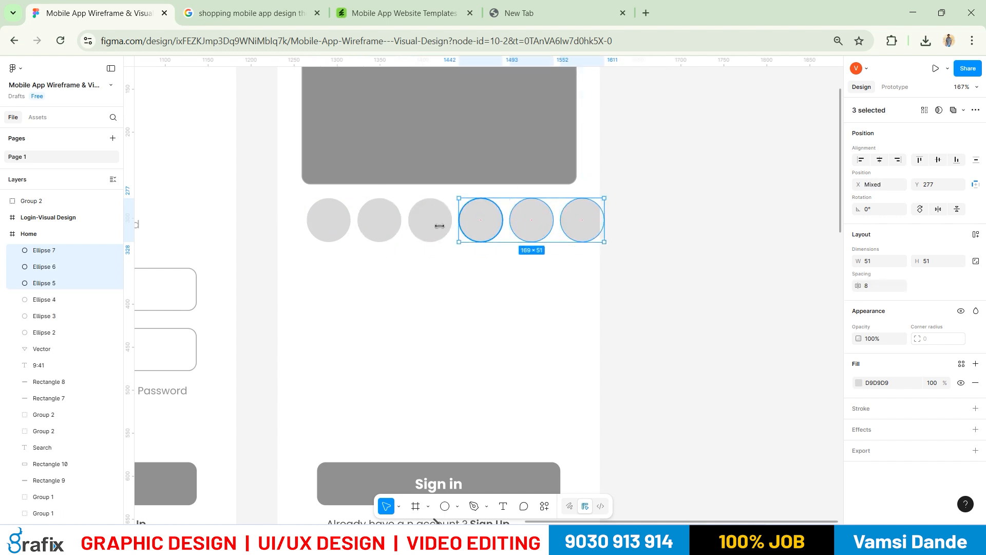
pyautogui.keyDown('shift'); pyautogui.click(430, 221); pyautogui.keyUp('shift')
pyautogui.keyDown('shift'); pyautogui.click(380, 222); pyautogui.keyUp('shift')
pyautogui.keyDown('shift'); pyautogui.click(328, 221); pyautogui.keyUp('shift')
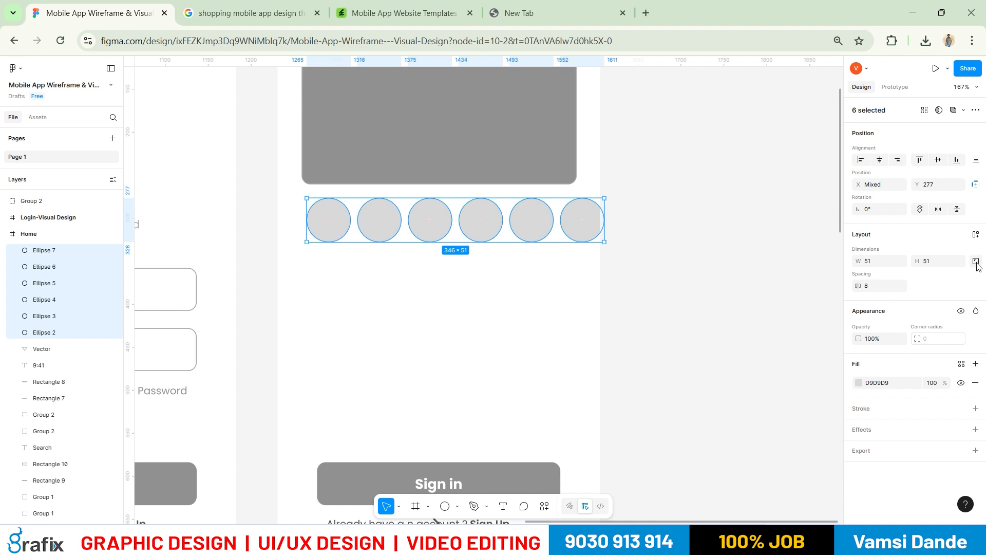
pyautogui.hotkey('ctrl', 'g')
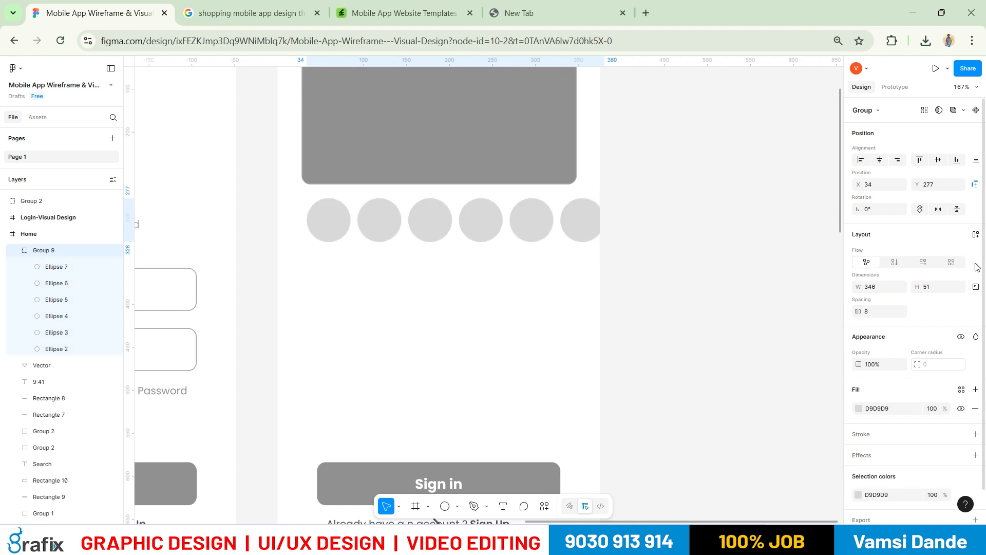
# Lock the circle group's proportions and scale it down to a width of 310, after trying 320
pyautogui.click(919, 296)
pyautogui.click(879, 289)
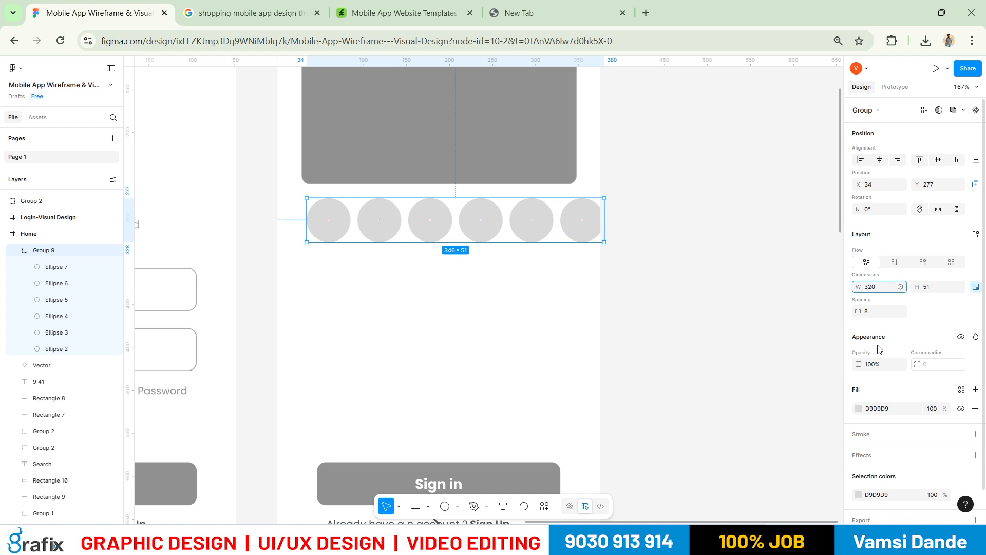
pyautogui.write('320')
pyautogui.press('Return')
pyautogui.click(878, 288)
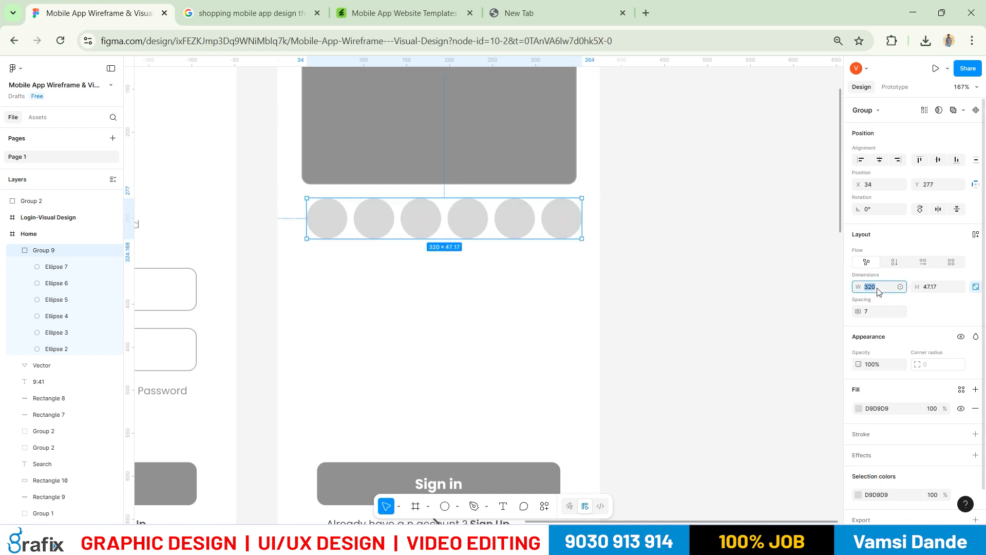
pyautogui.click(936, 288)
pyautogui.click(885, 290)
pyautogui.write('310')
pyautogui.press('Return')
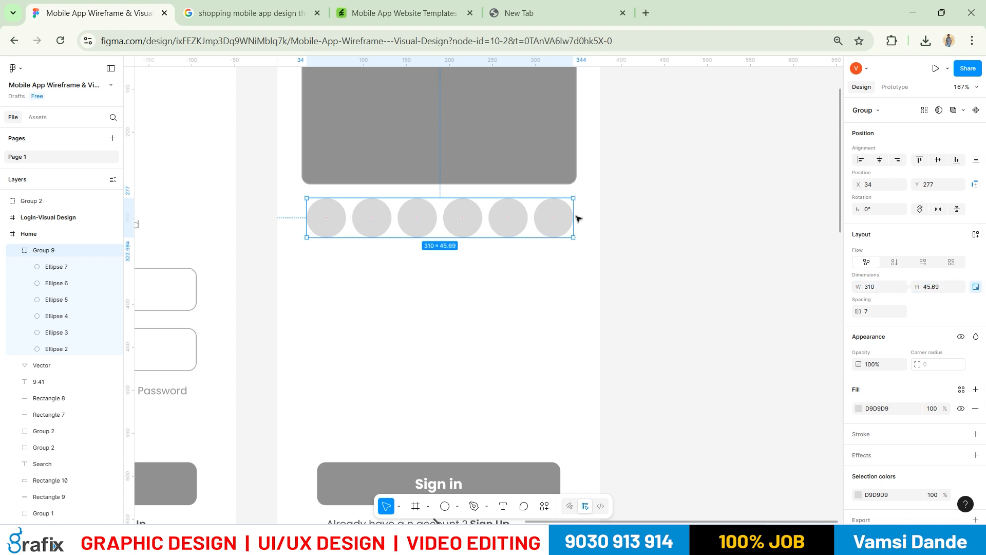
# Ungroup the circles and move the first and last ones outward to line up with the banner's left and right edges
pyautogui.scroll(3, 579, 214)
pyautogui.hotkey('ctrl', 'shift', 'g')
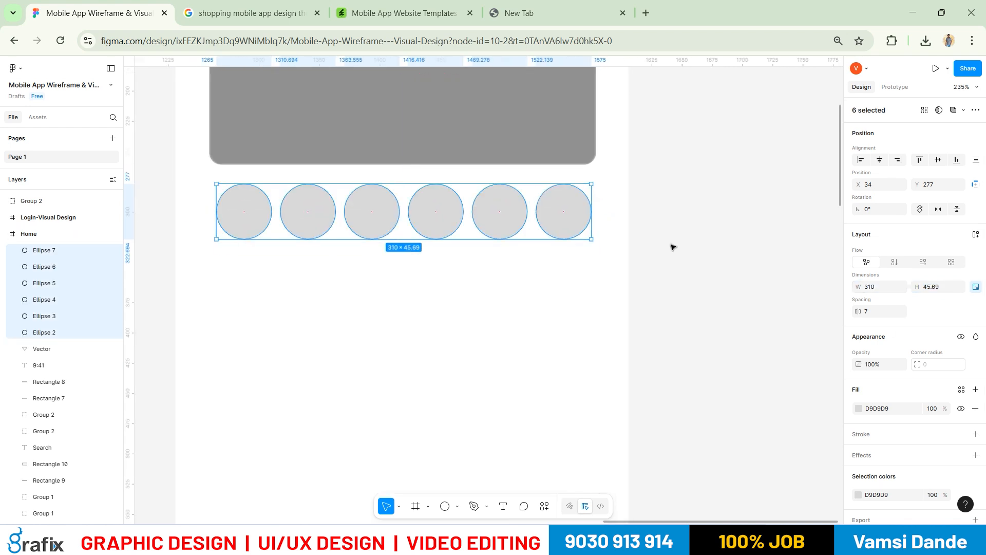
pyautogui.click(469, 238)
pyautogui.scroll(-1, 286, 192)
pyautogui.click(287, 192)
pyautogui.keyDown('shift'); pyautogui.click(343, 180); pyautogui.keyUp('shift')
pyautogui.keyDown('shift'); pyautogui.click(434, 187); pyautogui.keyUp('shift')
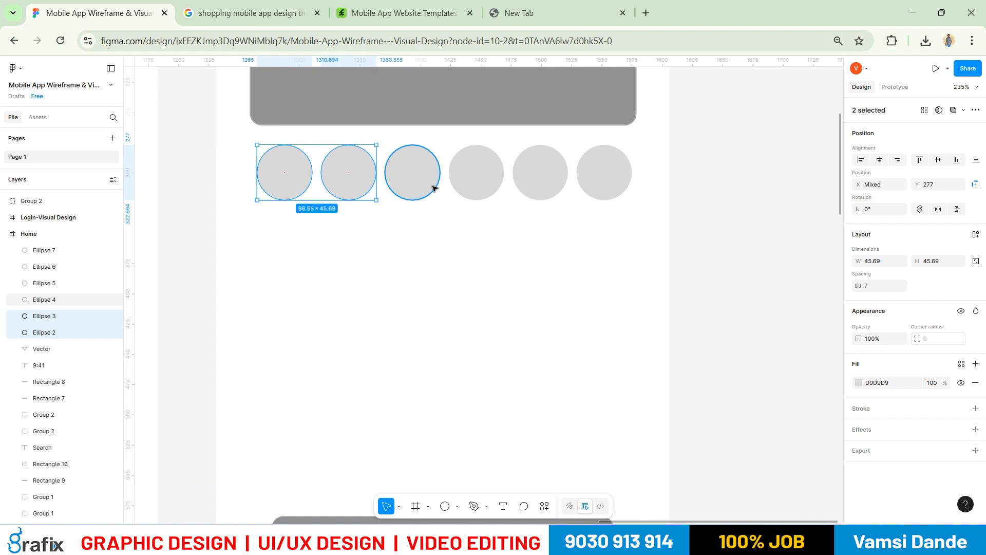
pyautogui.press('Escape')
pyautogui.moveTo(285, 187); pyautogui.dragTo(278, 187)
pyautogui.moveTo(610, 194)
pyautogui.mouseDown()
pyautogui.moveTo(627, 193)
pyautogui.moveTo(616, 193)
pyautogui.mouseUp()
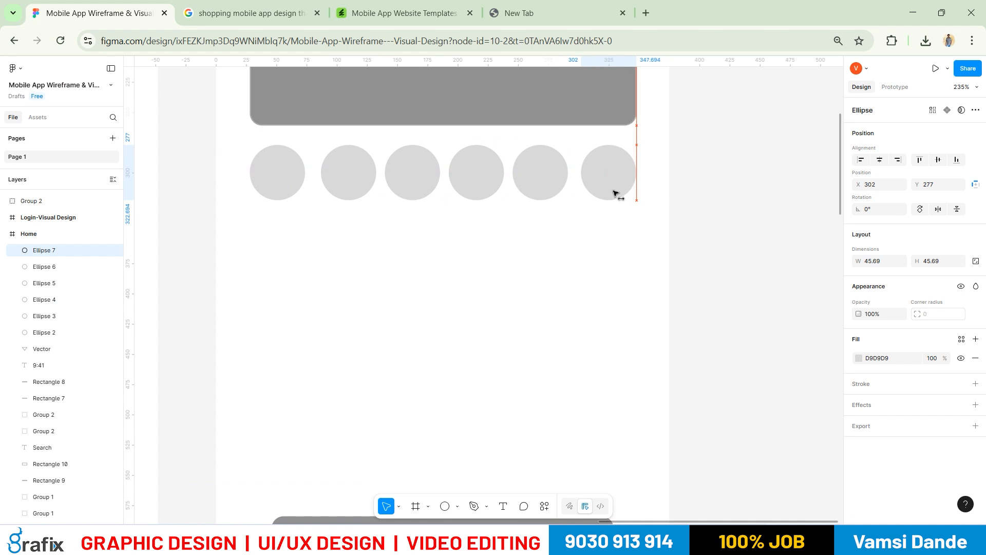
# Select all six circles and distribute their horizontal spacing evenly
pyautogui.keyDown('shift'); pyautogui.click(544, 186); pyautogui.keyUp('shift')
pyautogui.keyDown('shift'); pyautogui.click(477, 186); pyautogui.keyUp('shift')
pyautogui.keyDown('shift'); pyautogui.click(411, 187); pyautogui.keyUp('shift')
pyautogui.keyDown('shift'); pyautogui.click(331, 189); pyautogui.keyUp('shift')
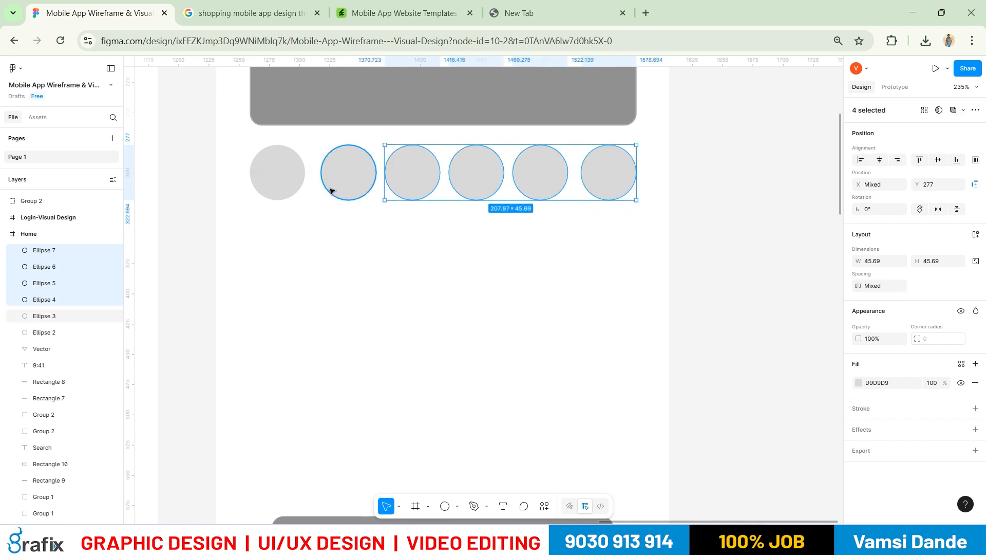
pyautogui.keyDown('shift'); pyautogui.click(277, 185); pyautogui.keyUp('shift')
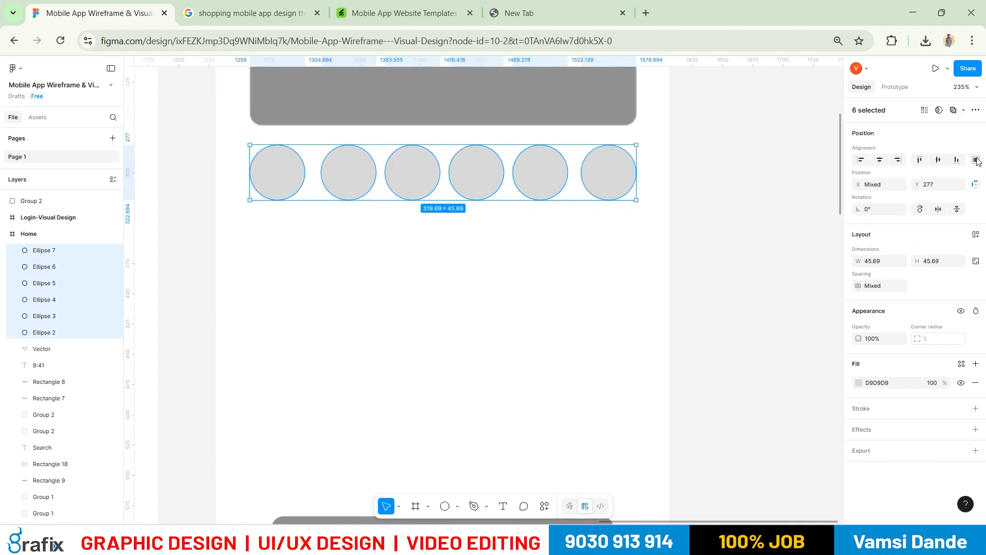
pyautogui.click(976, 161)
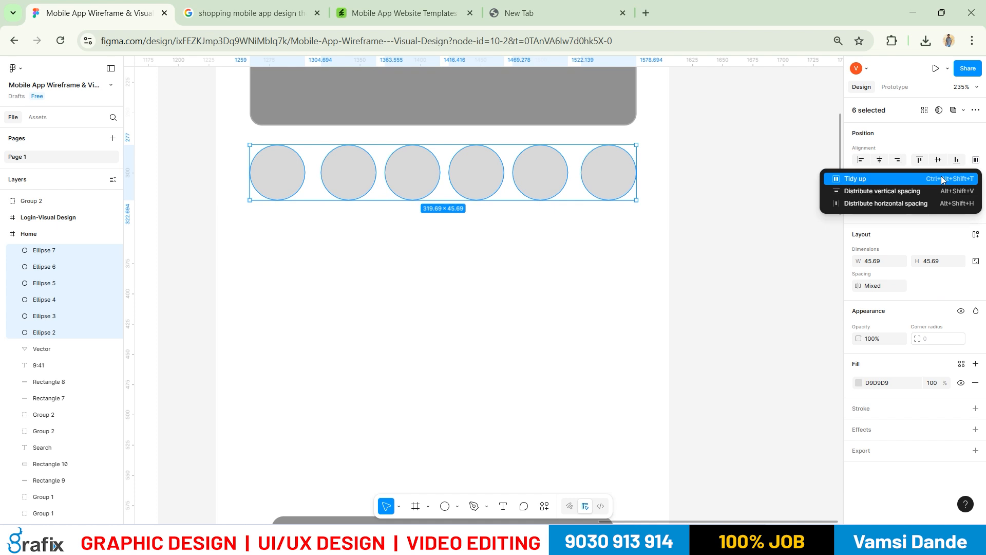
pyautogui.click(926, 204)
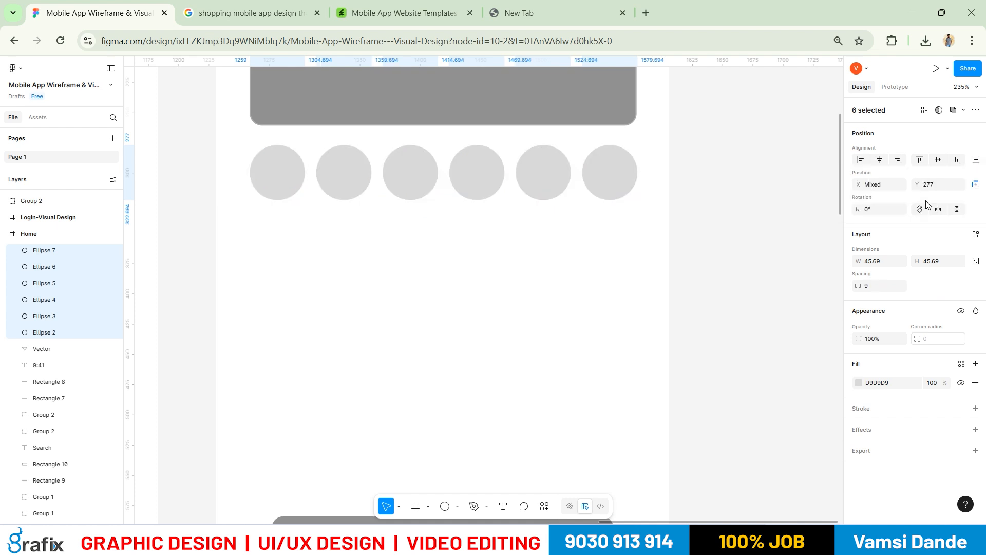
pyautogui.click(503, 262)
pyautogui.scroll(3, 429, 462)
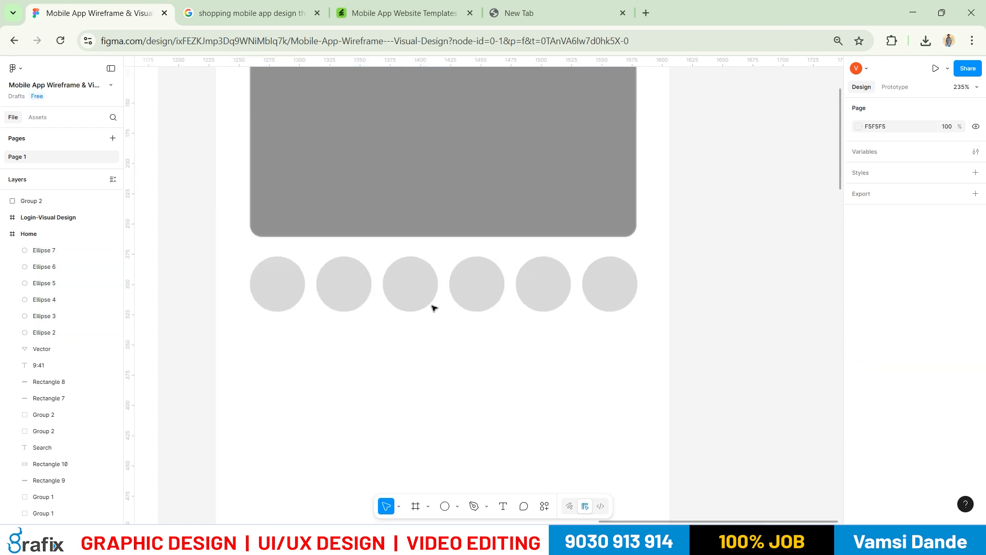
# Duplicate the Search placeholder text and place the copy under the first circle at X 31, Y 324
pyautogui.scroll(-2, 433, 306)
pyautogui.click(319, 172)
pyautogui.moveTo(306, 362); pyautogui.dragTo(239, 422)
pyautogui.scroll(5, 301, 432)
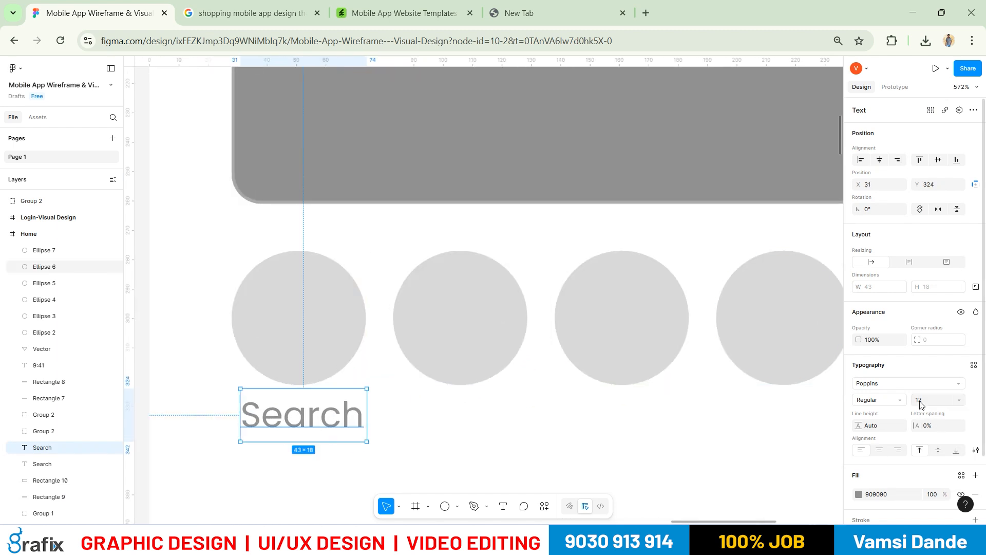
# Check the first store name in the reference image and change the copied text under the first circle to Pumma
pyautogui.scroll(-3, 411, 365)
pyautogui.hotkey('alt', 'Tab')
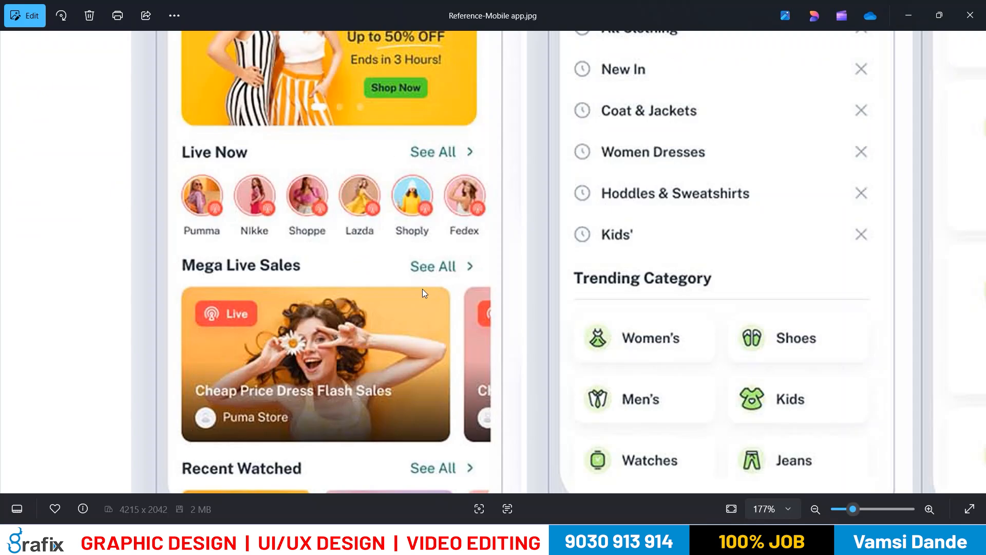
pyautogui.hotkey('alt', 'Tab')
pyautogui.doubleClick(332, 271)
pyautogui.write('Puma')
pyautogui.press('Escape')
pyautogui.hotkey('alt', 'Tab')
pyautogui.hotkey('alt', 'Tab')
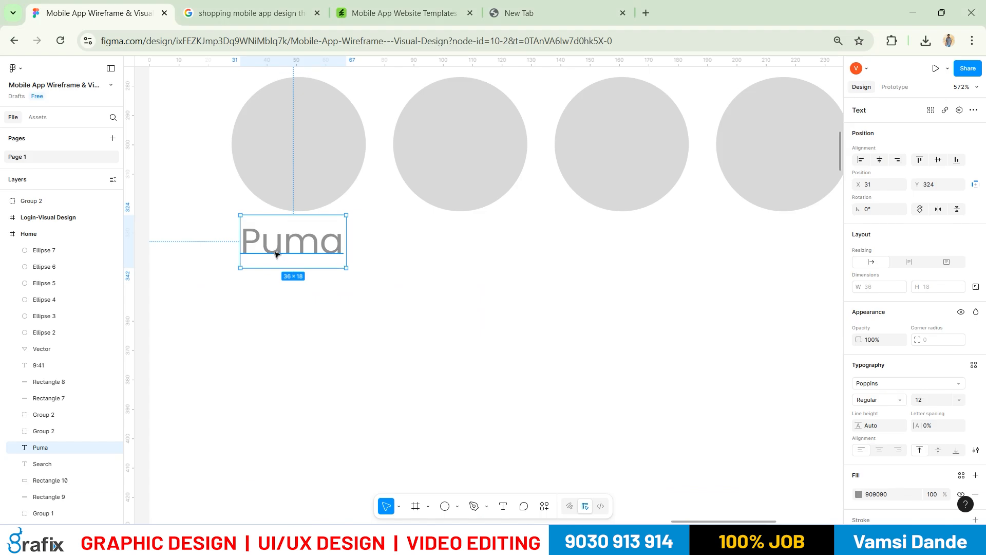
pyautogui.doubleClick(307, 250)
pyautogui.click(308, 250)
pyautogui.write('m')
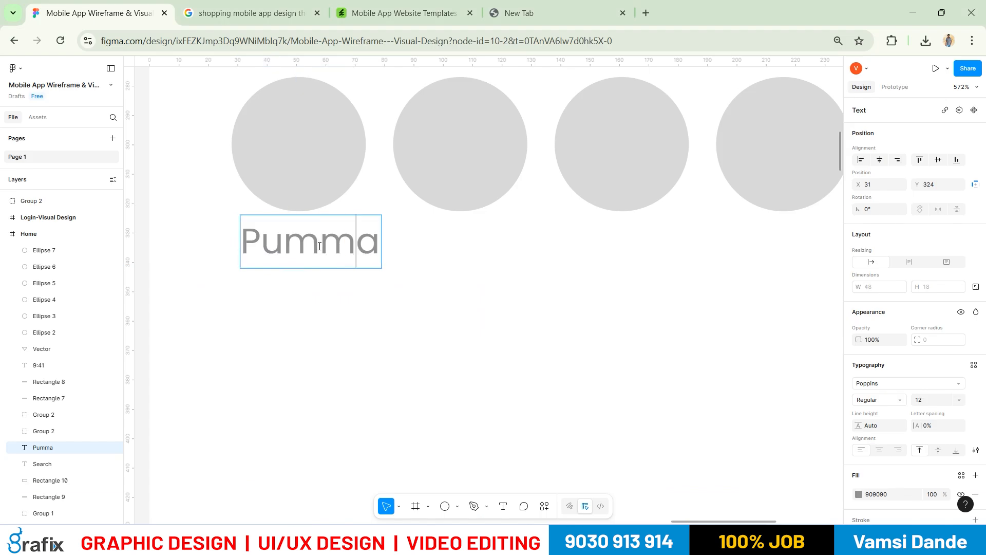
# Center the Pumma label under the first circle at X 26, Y 324 and set its fill to 545454
pyautogui.moveTo(332, 245); pyautogui.dragTo(316, 243)
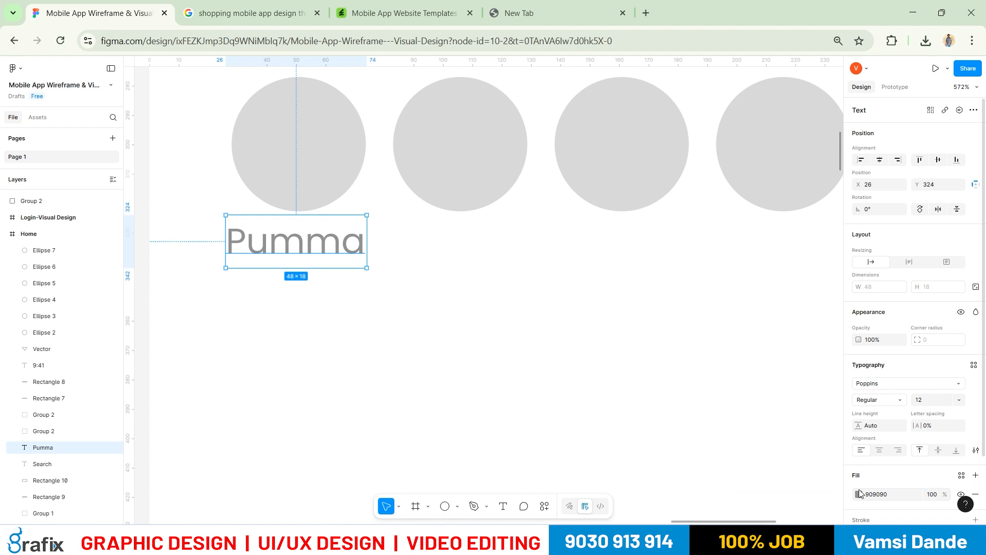
pyautogui.click(858, 494)
pyautogui.click(745, 491)
pyautogui.click(395, 275)
# Duplicate the Pumma label under the second circle, change the copy to Nikkie and place it at X 93, Y 324
pyautogui.scroll(-3, 503, 304)
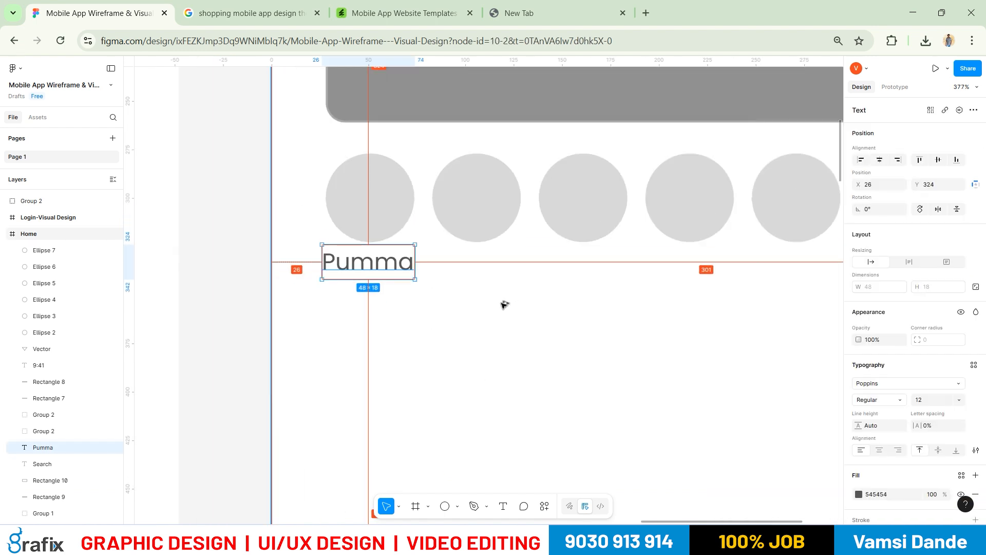
pyautogui.scroll(-3, 504, 304)
pyautogui.moveTo(443, 288); pyautogui.dragTo(507, 291)
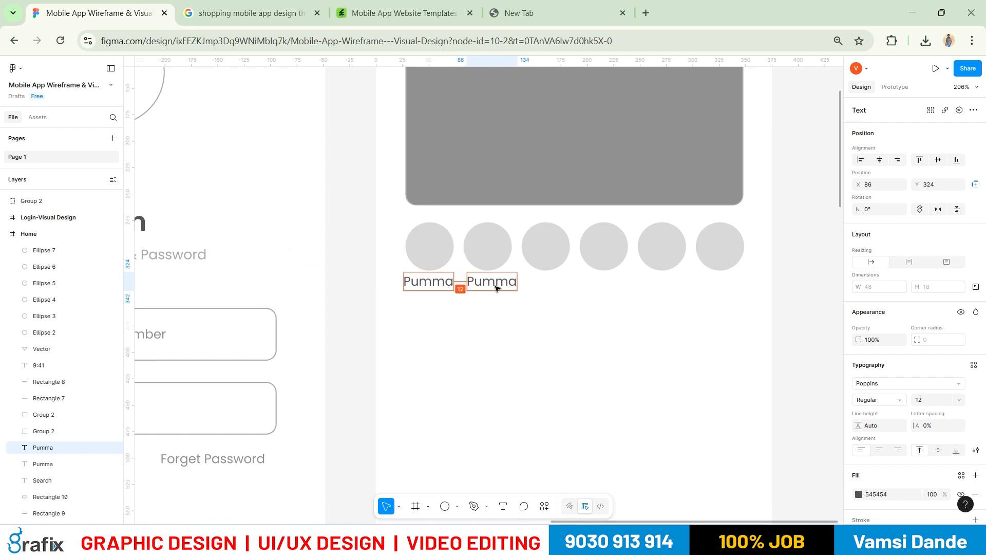
pyautogui.doubleClick(496, 291)
pyautogui.write('Nikki')
pyautogui.press('Escape')
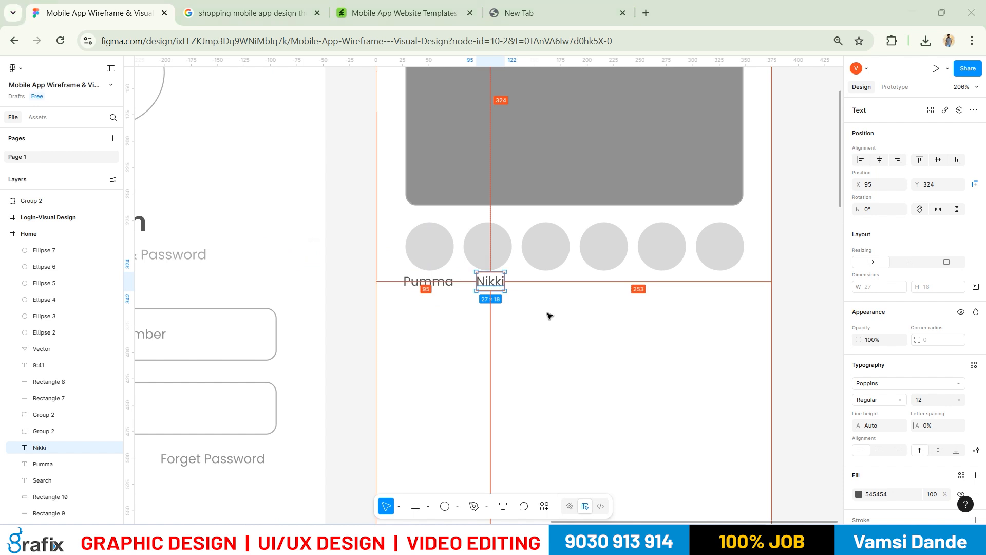
pyautogui.hotkey('alt', 'Tab')
pyautogui.hotkey('alt', 'Tab')
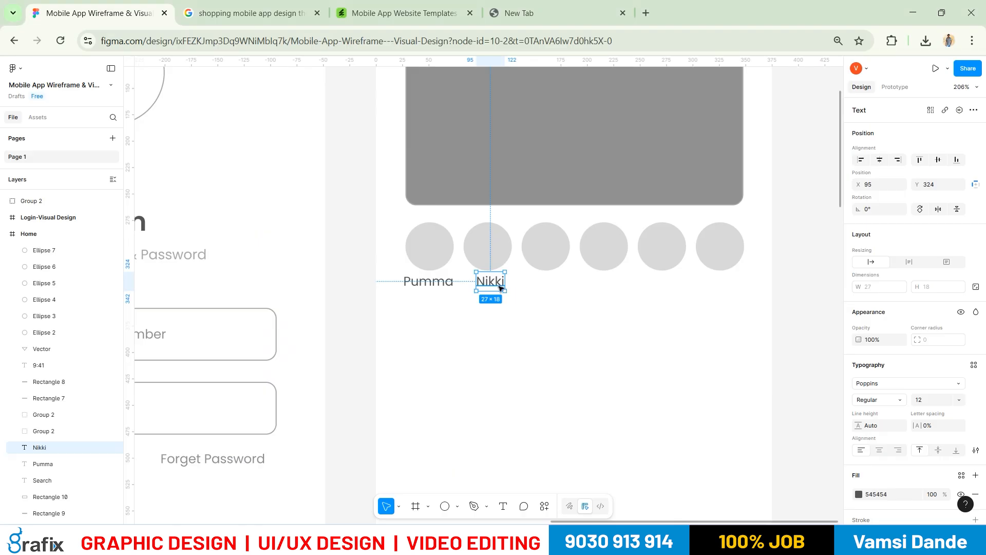
pyautogui.doubleClick(501, 288)
pyautogui.press('Right')
pyautogui.write('e')
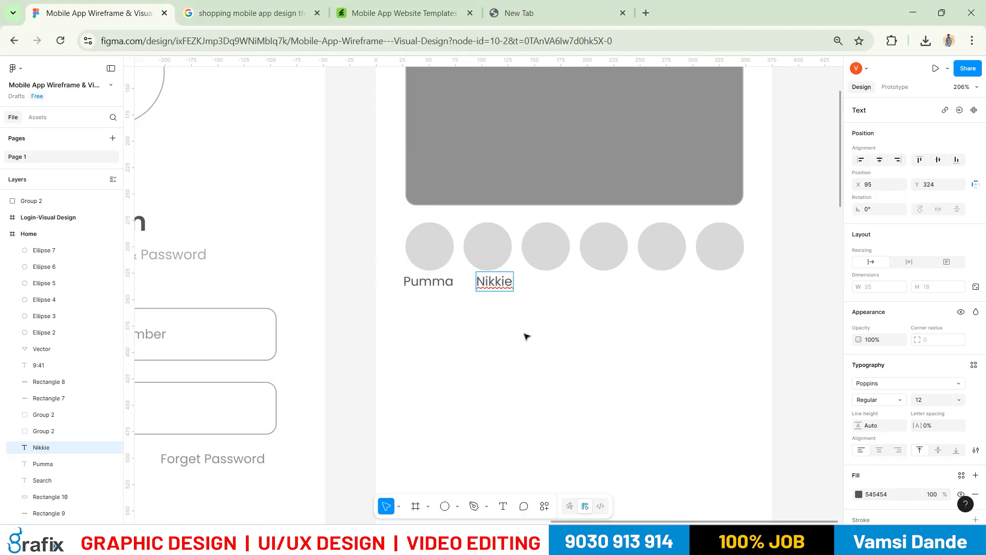
pyautogui.press('Escape')
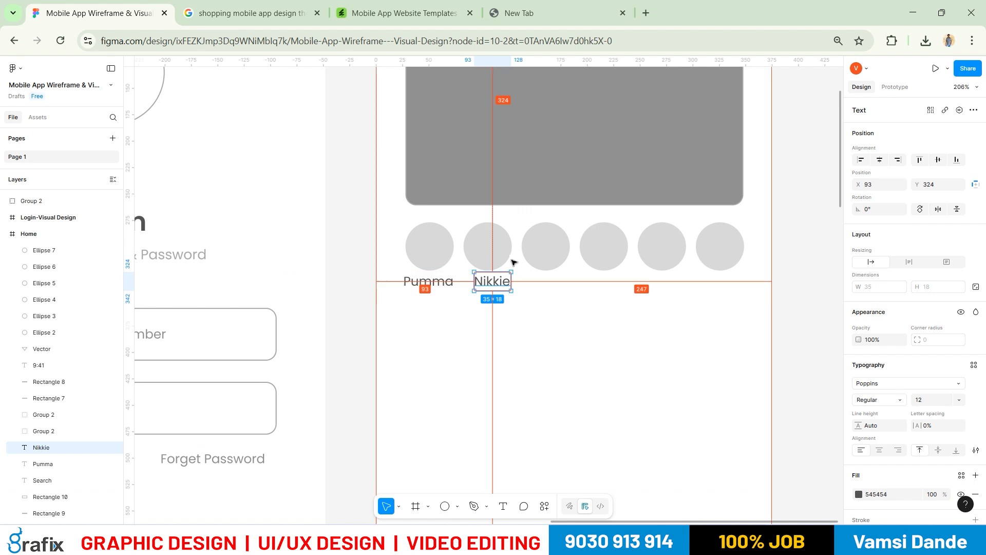
# Duplicate the Nikkie label under the third circle, change the copy to shopee and place it at X 139, Y 324
pyautogui.moveTo(491, 282); pyautogui.dragTo(539, 282)
pyautogui.doubleClick(539, 283)
pyautogui.write('shopee')
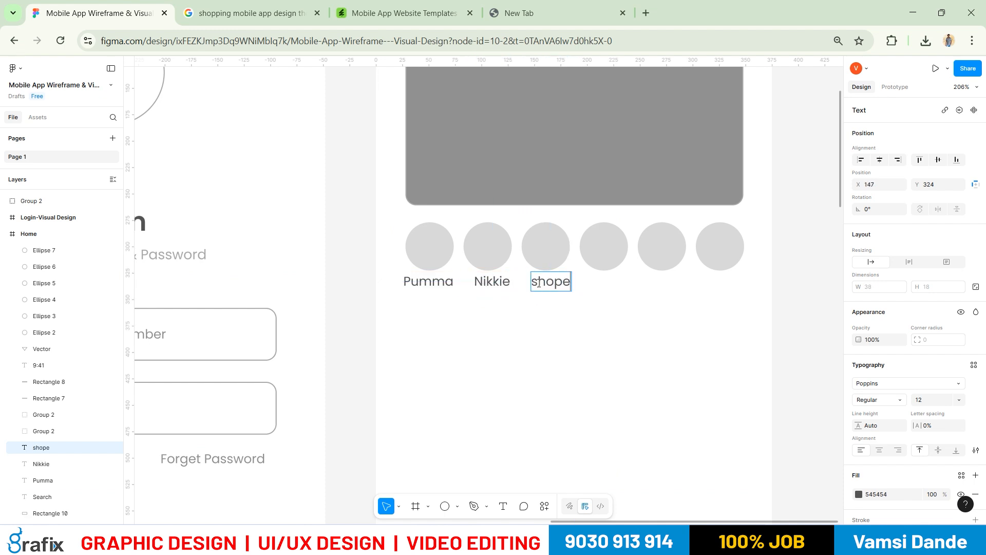
pyautogui.press('Escape')
pyautogui.moveTo(528, 284); pyautogui.dragTo(533, 285)
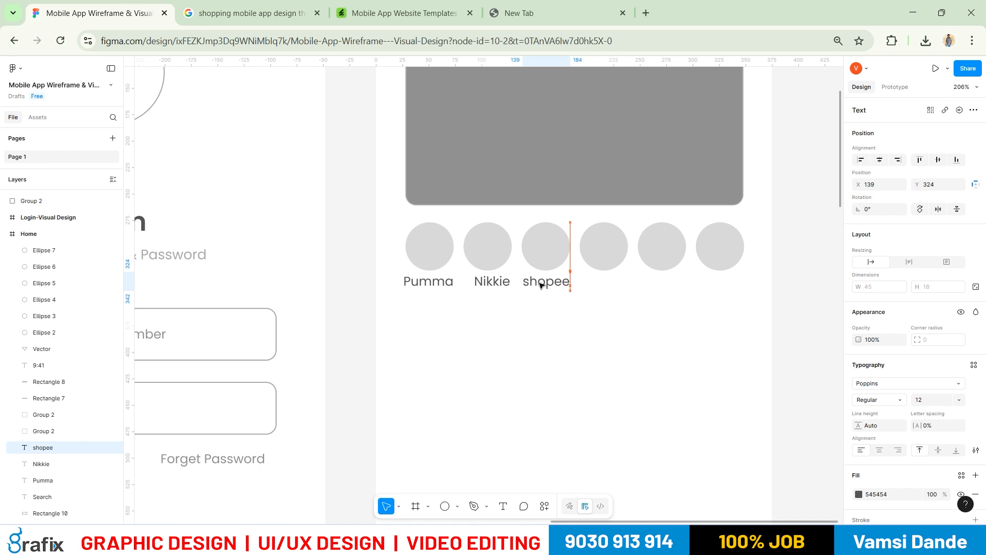
# Duplicate the shopee label under the fourth circle at X 195 and change it to Lazda, following the reference image
pyautogui.hotkey('alt', 'Tab')
pyautogui.hotkey('alt', 'Tab')
pyautogui.moveTo(566, 286); pyautogui.dragTo(625, 286)
pyautogui.press('Return')
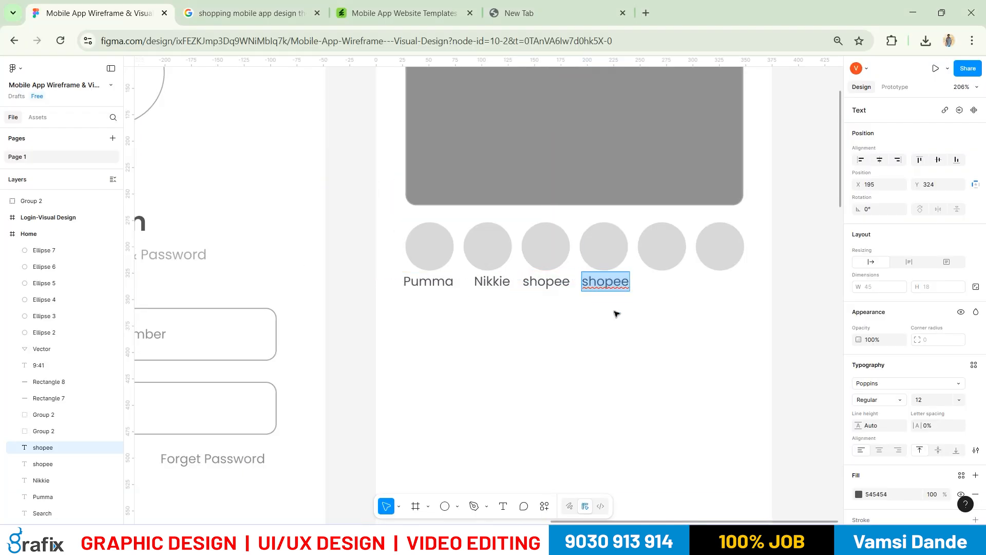
pyautogui.write('Lax')
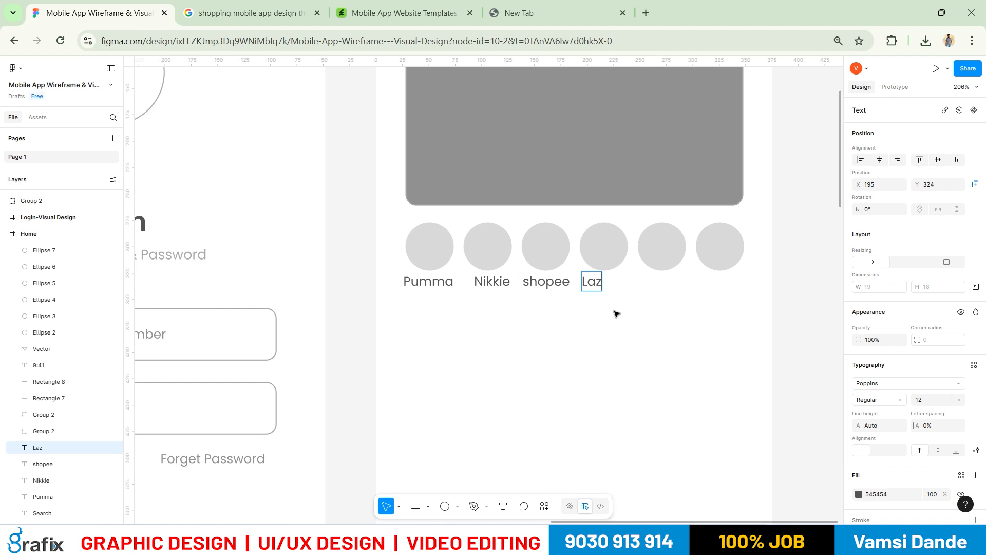
pyautogui.hotkey('alt', 'Tab')
pyautogui.hotkey('alt', 'Tab')
pyautogui.write('da')
pyautogui.press('Escape')
# Add a copy of the label under the fifth circle and change it to Shoply, following the reference image
pyautogui.hotkey('alt', 'Tab')
pyautogui.hotkey('alt', 'Tab')
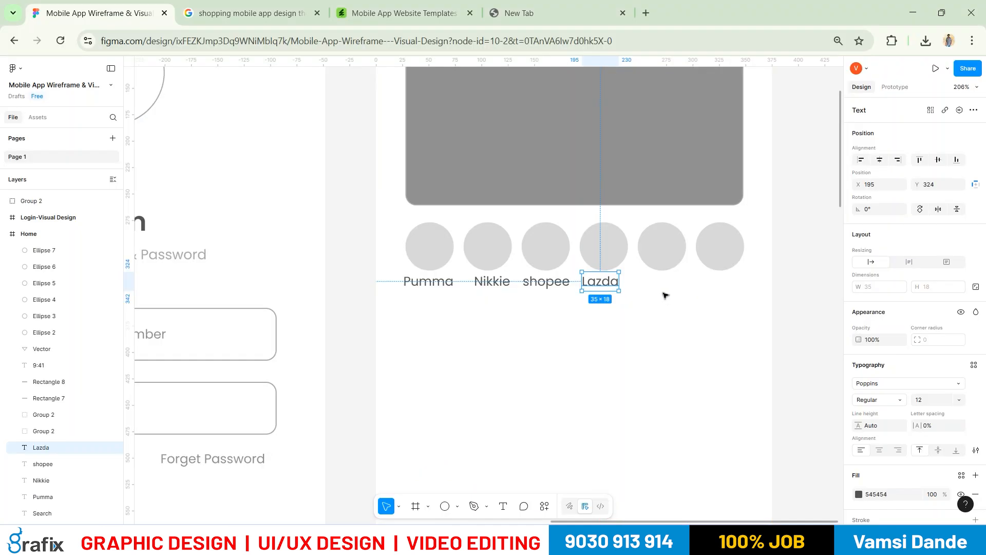
pyautogui.doubleClick(667, 283)
pyautogui.write('Shoplu')
pyautogui.press('BackSpace')
pyautogui.write('y')
pyautogui.press('Escape')
# Duplicate the Shoply label under the sixth circle and change the copy to Fedex
pyautogui.moveTo(667, 283); pyautogui.dragTo(721, 282)
pyautogui.doubleClick(723, 282)
pyautogui.write('Fedex')
pyautogui.press('Escape')
pyautogui.click(710, 353)
# Select the sixth circle with its Fedex label and align their horizontal centers
pyautogui.scroll(-5, 476, 249)
pyautogui.moveTo(693, 293); pyautogui.dragTo(586, 295)
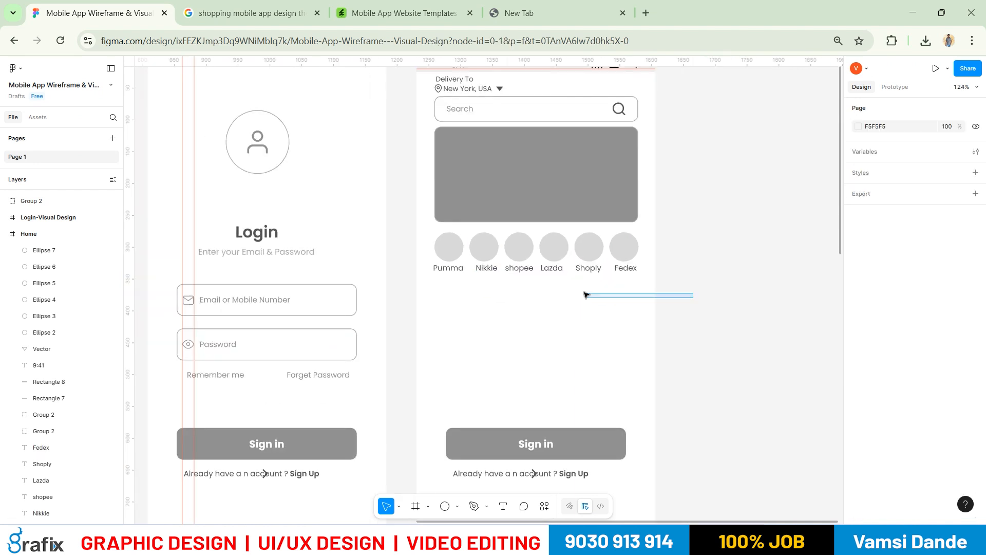
pyautogui.scroll(2, 667, 270)
pyautogui.click(619, 267)
pyautogui.keyDown('shift'); pyautogui.click(616, 241); pyautogui.keyUp('shift')
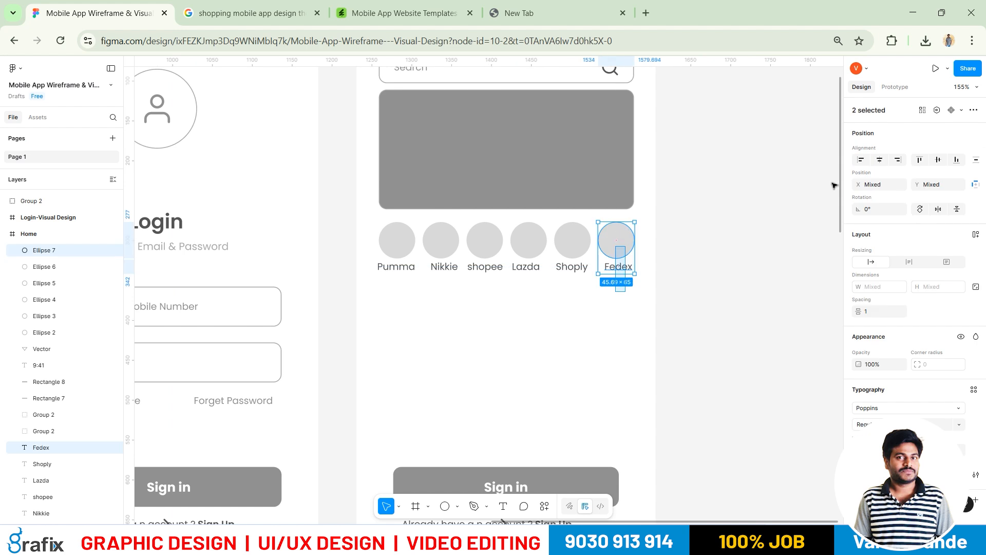
pyautogui.click(879, 160)
# Align the Shoply, Lazda and shopee labels horizontally centered with their own circles, one pair at a time
pyautogui.moveTo(571, 286); pyautogui.dragTo(575, 239)
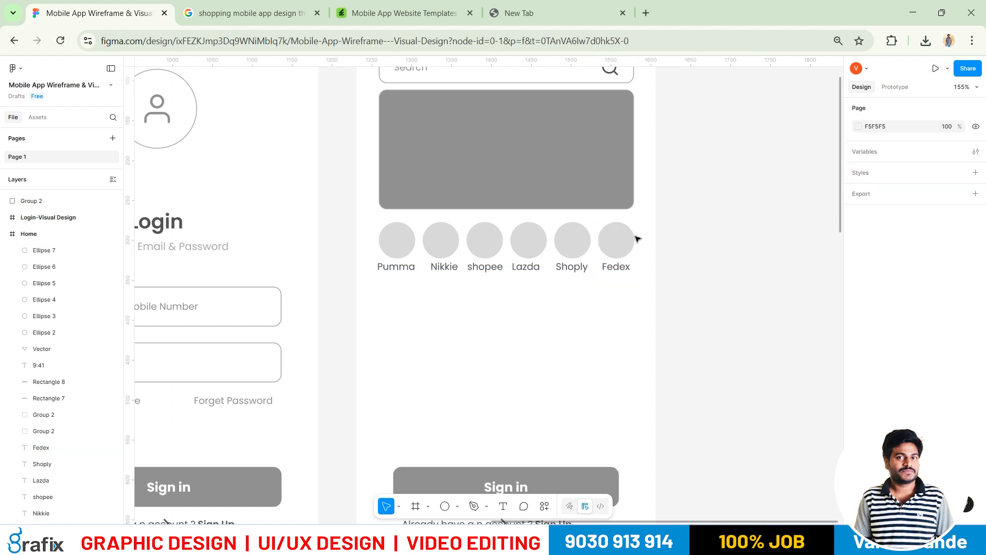
pyautogui.click(880, 160)
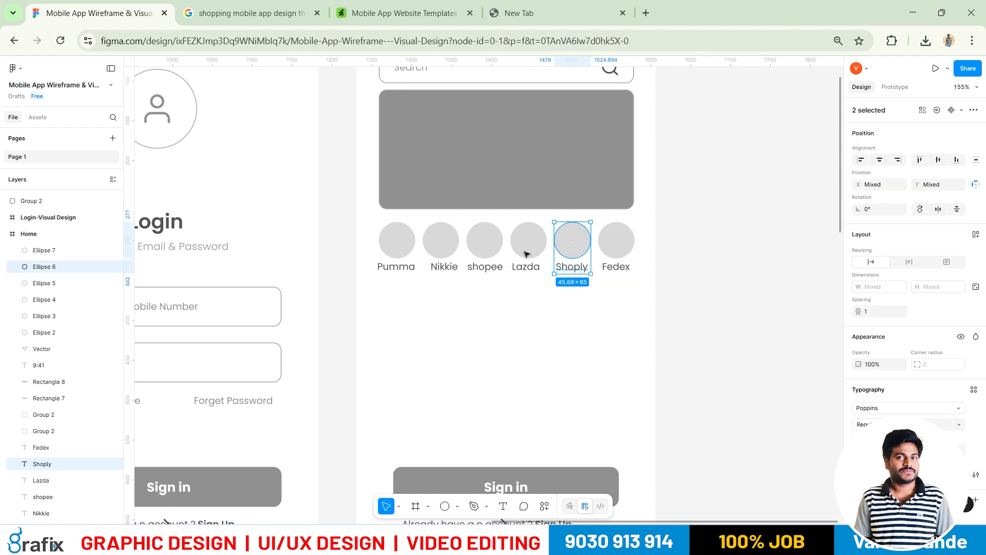
pyautogui.moveTo(527, 286); pyautogui.dragTo(529, 239)
pyautogui.click(880, 161)
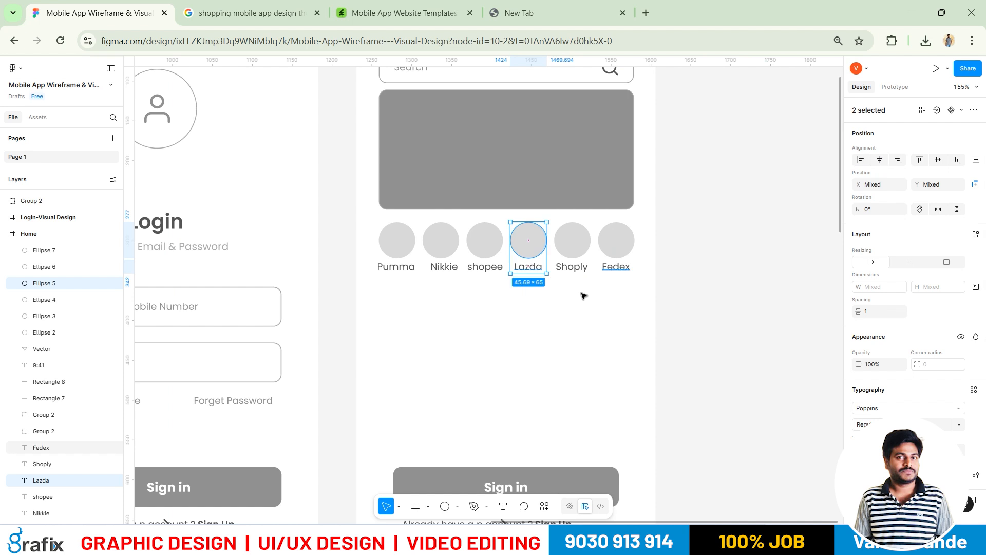
pyautogui.moveTo(484, 286); pyautogui.dragTo(484, 239)
pyautogui.click(879, 159)
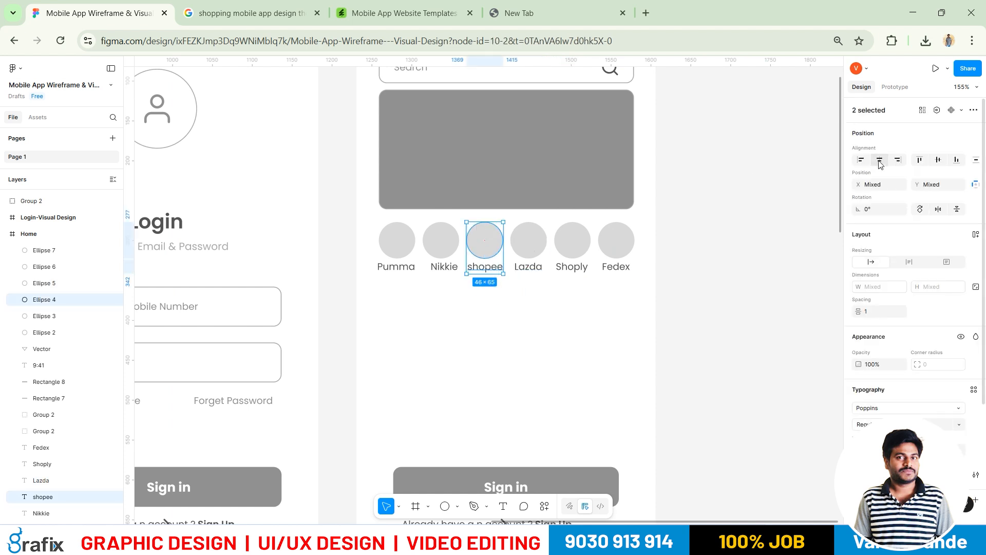
# Align the Nikkie and Pumma labels horizontally centered with their own circles, one pair at a time
pyautogui.moveTo(450, 309); pyautogui.dragTo(437, 250)
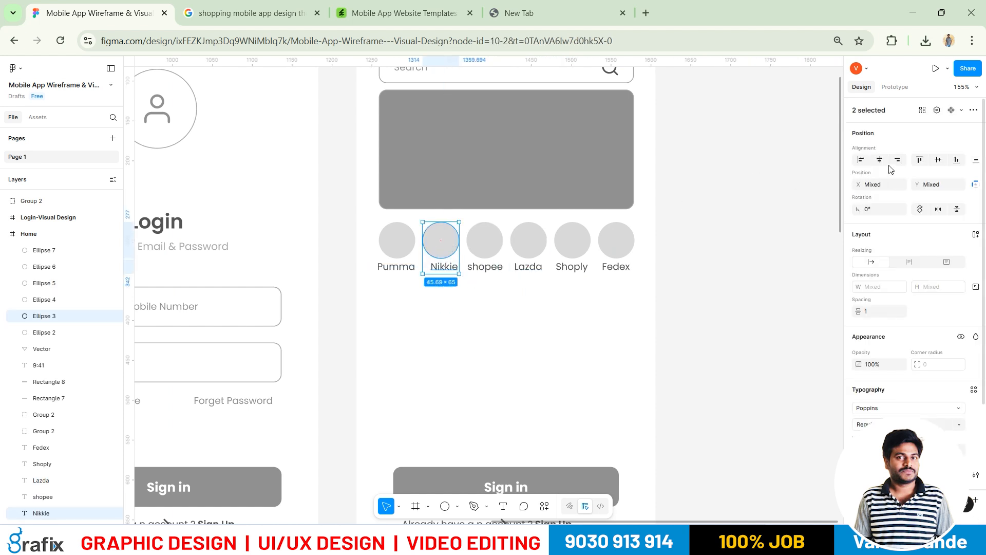
pyautogui.click(880, 160)
pyautogui.moveTo(404, 295); pyautogui.dragTo(403, 239)
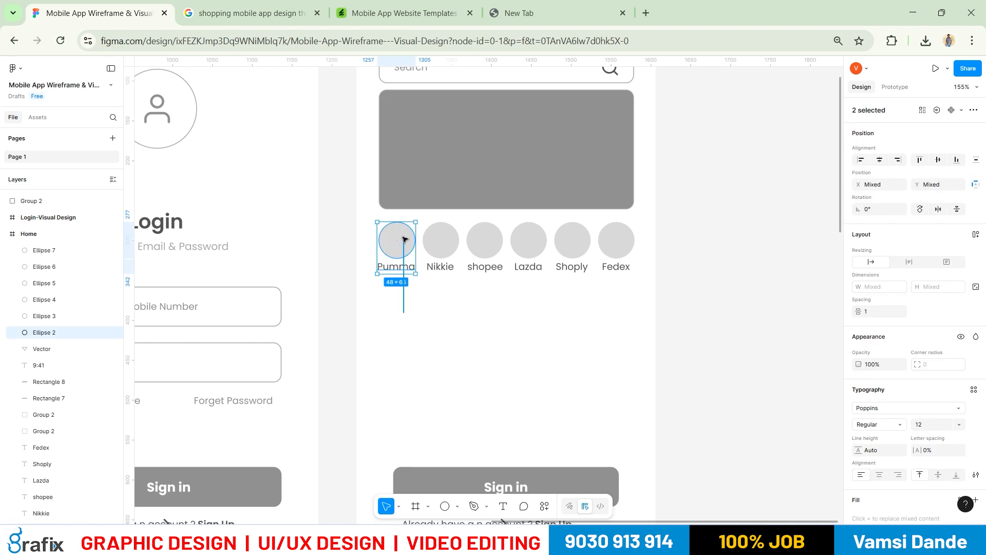
pyautogui.click(880, 159)
pyautogui.click(673, 290)
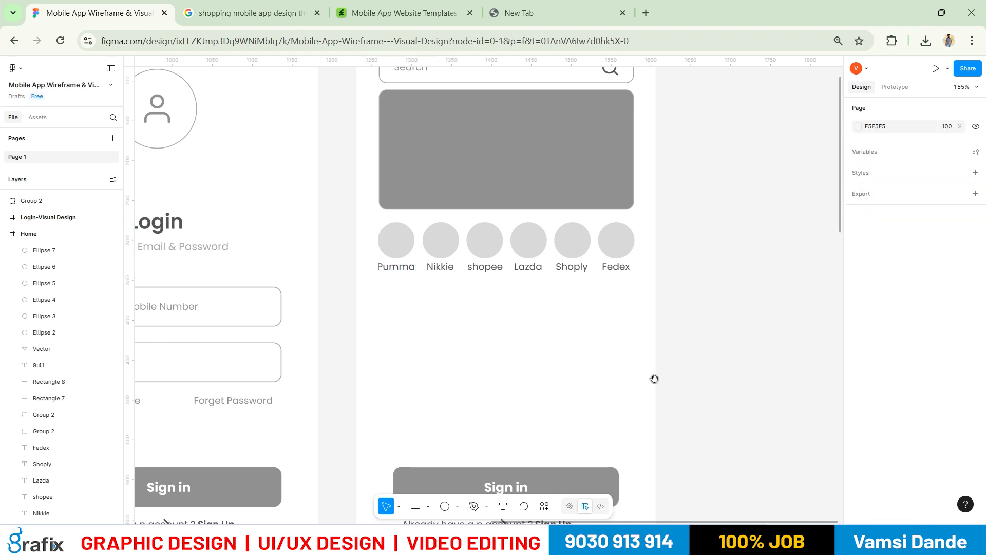
# Check the Mega Live Sales section in the reference image and duplicate the grey banner rectangle below the circle labels
pyautogui.moveTo(654, 378); pyautogui.dragTo(652, 266)
pyautogui.click(614, 537)
pyautogui.scroll(-3, 294, 238)
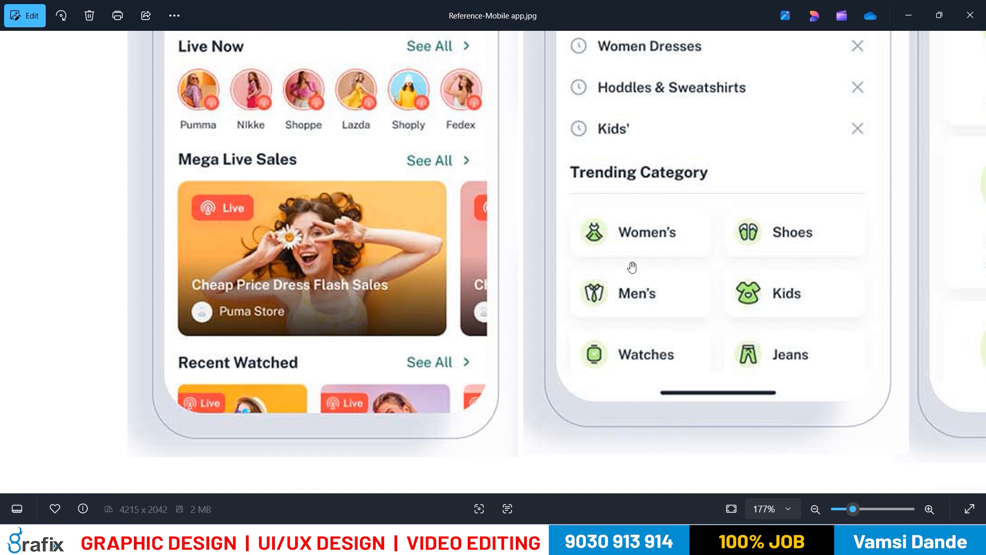
pyautogui.hotkey('alt', 'Tab')
pyautogui.scroll(2, 539, 210)
pyautogui.scroll(-2, 556, 258)
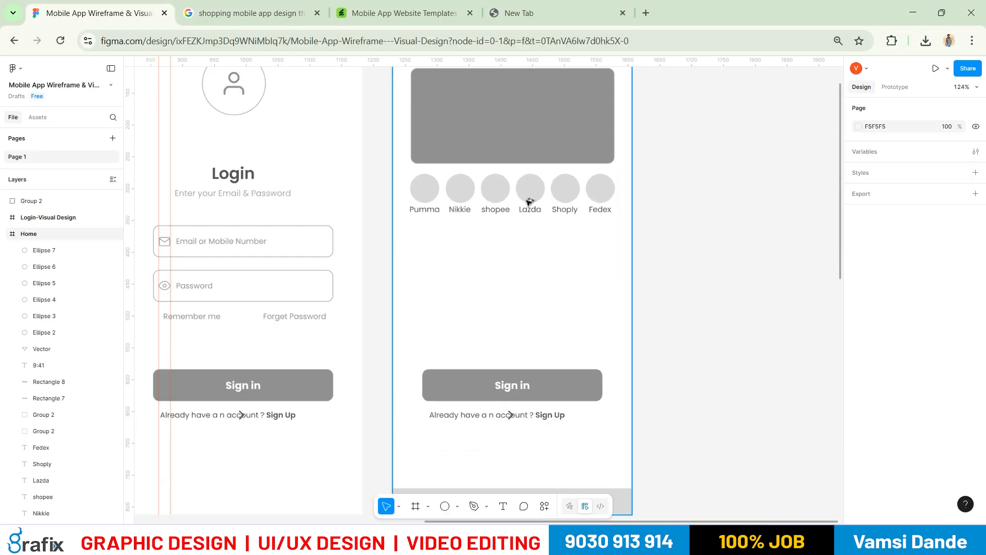
pyautogui.moveTo(520, 132); pyautogui.dragTo(519, 294)
pyautogui.scroll(-2, 611, 261)
pyautogui.click(663, 294)
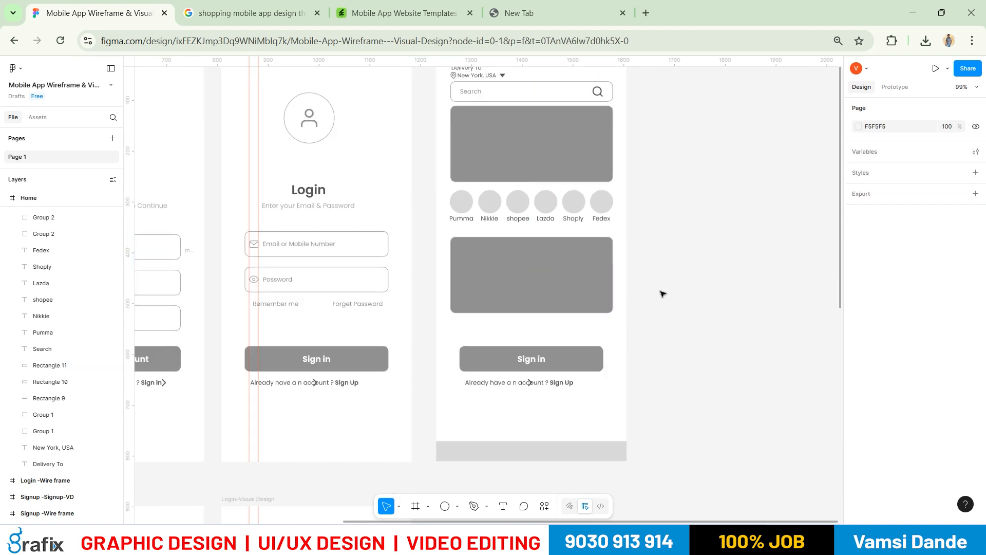
# Move the labelled circles and lower rectangle down by about 25, and set the upper banner's height to 180
pyautogui.moveTo(656, 320); pyautogui.dragTo(446, 197)
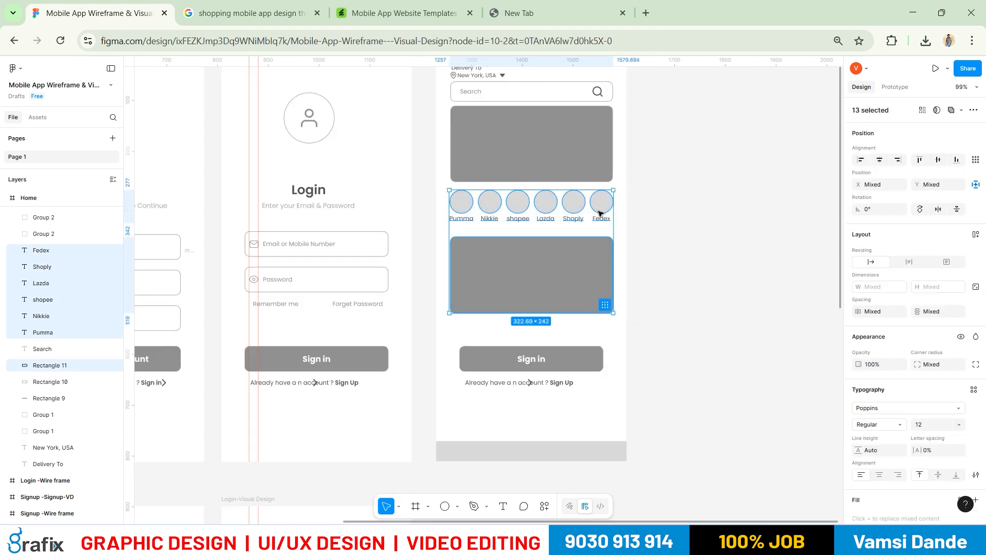
pyautogui.moveTo(599, 207); pyautogui.dragTo(598, 219)
pyautogui.click(586, 163)
pyautogui.click(879, 261)
pyautogui.write('34')
pyautogui.press('Escape')
pyautogui.click(943, 264)
pyautogui.write('180')
pyautogui.press('Return')
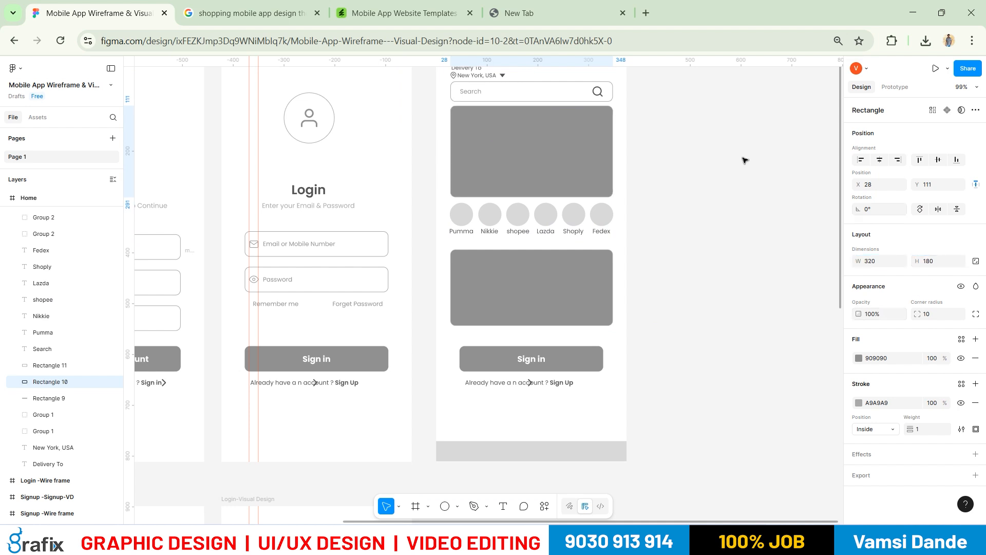
# Delete the duplicate rectangle below the circle labels
pyautogui.scroll(1, 745, 160)
pyautogui.click(730, 309)
pyautogui.scroll(-1, 658, 325)
pyautogui.click(577, 299)
pyautogui.press('Delete')
# Select all six circles with their labels and nudge them down by 10
pyautogui.moveTo(649, 281); pyautogui.dragTo(419, 195)
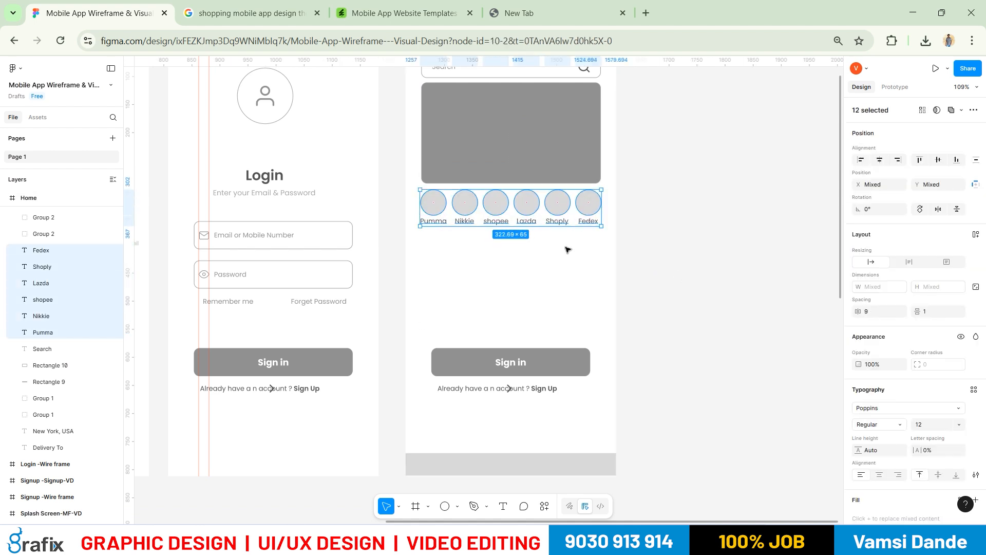
pyautogui.hotkey('shift', 'Down')
pyautogui.click(621, 247)
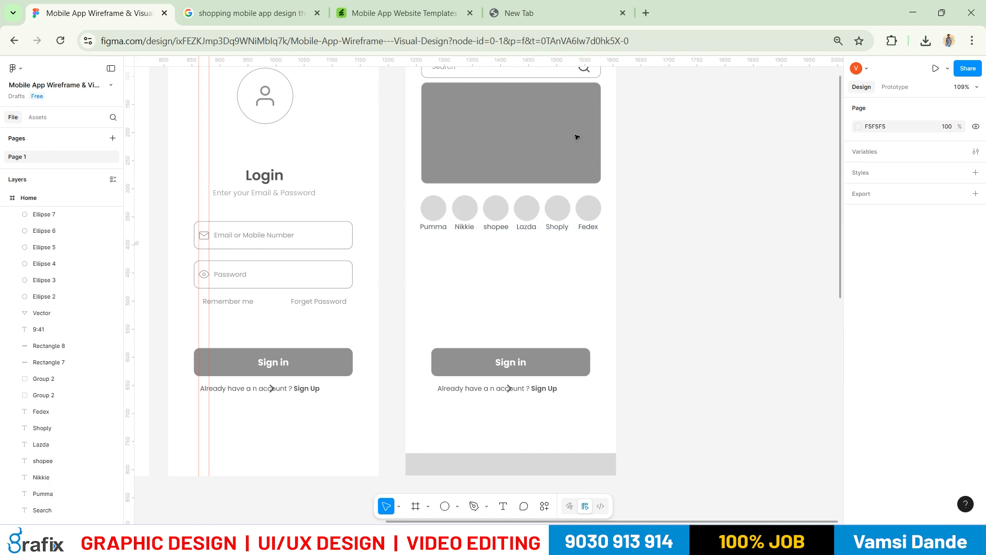
# Duplicate the 320 × 180 banner and place the copy below the circle labels at X 28, Y 391
pyautogui.click(577, 137)
pyautogui.moveTo(565, 281); pyautogui.dragTo(558, 293)
pyautogui.scroll(-3, 526, 287)
pyautogui.scroll(3, 522, 297)
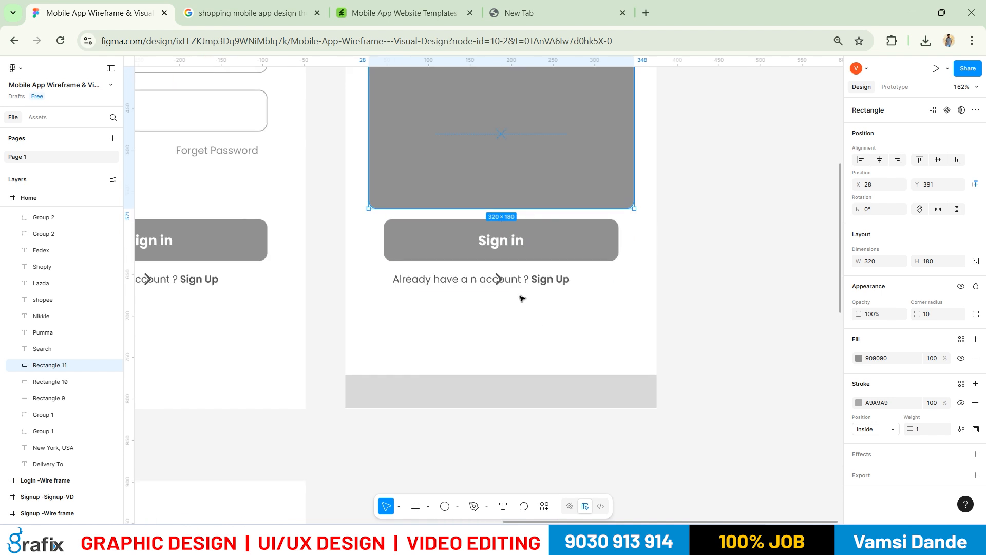
# Move the "Already have a n account ? Sign Up" text group down to X 40, Y 694
pyautogui.moveTo(527, 321); pyautogui.dragTo(475, 239)
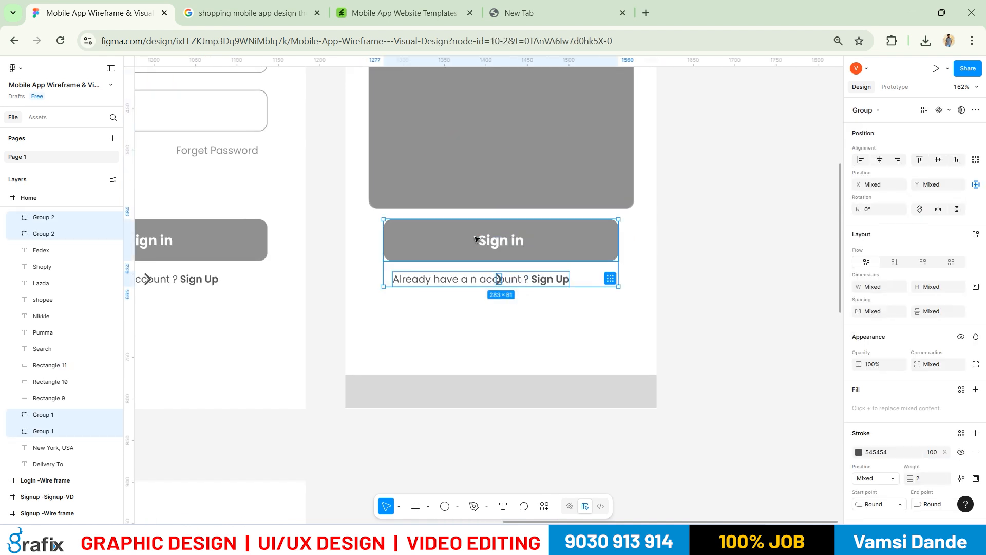
pyautogui.hotkey('alt', 'Tab')
pyautogui.hotkey('alt', 'Tab')
pyautogui.click(508, 345)
pyautogui.moveTo(485, 286); pyautogui.dragTo(499, 324)
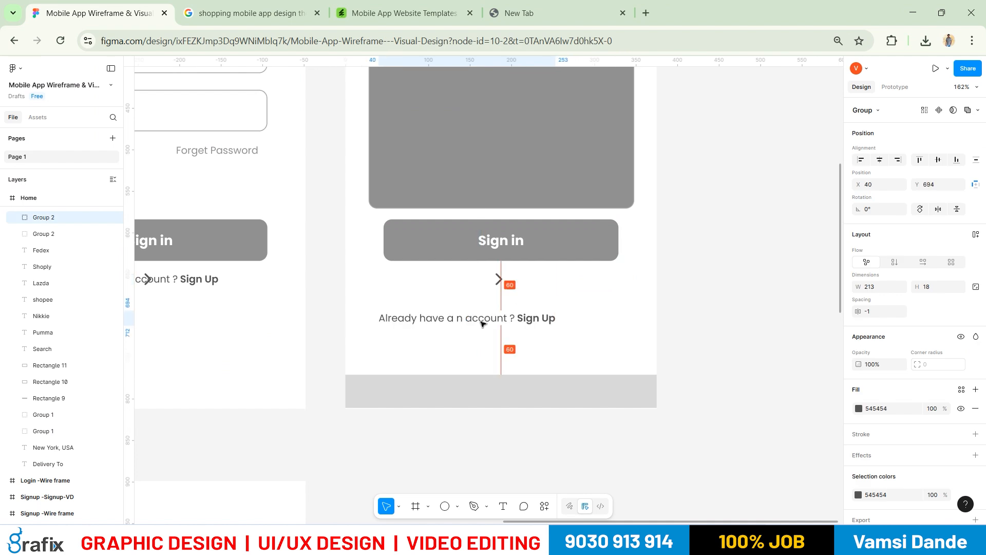
# Duplicate the "Already have a n account ? Sign Up" text group onto the lower card at X 40, Y 545, and ungroup the copy
pyautogui.scroll(3, 570, 315)
pyautogui.scroll(-2, 573, 350)
pyautogui.moveTo(519, 398); pyautogui.dragTo(518, 295)
pyautogui.hotkey('alt', 'Tab')
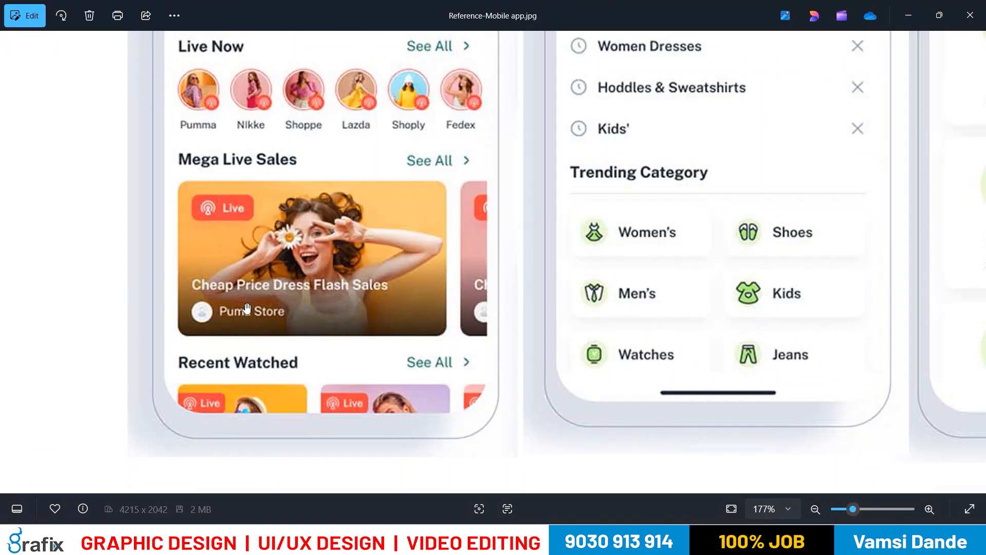
pyautogui.hotkey('alt', 'Tab')
pyautogui.press('Return')
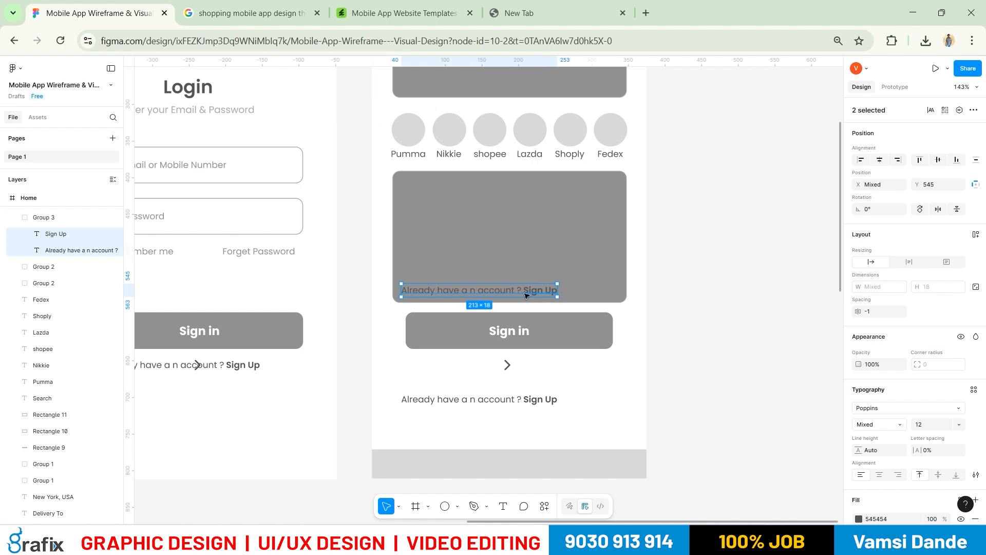
pyautogui.hotkey('shift', 'c')
pyautogui.press('h')
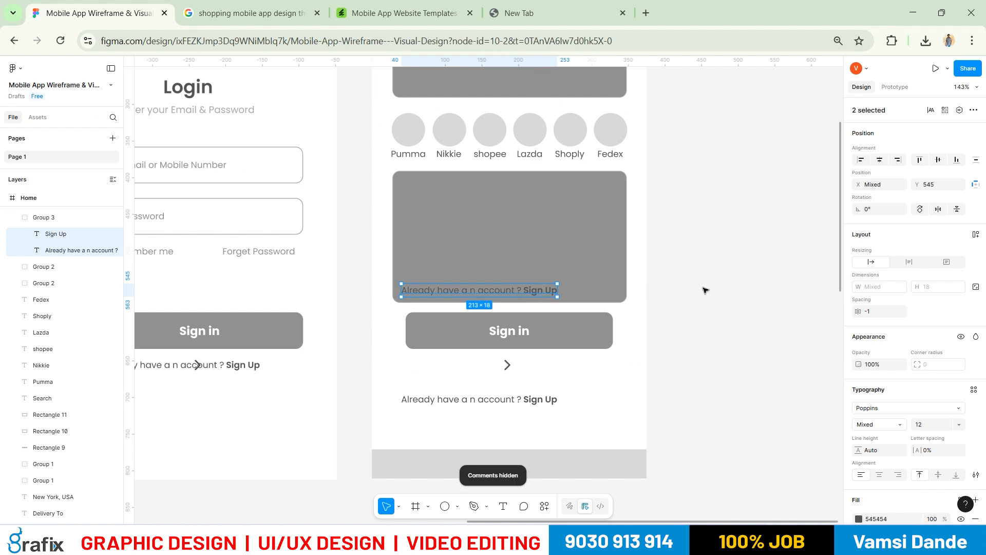
pyautogui.click(704, 290)
pyautogui.click(503, 295)
pyautogui.hotkey('ctrl', 'shift', 'g')
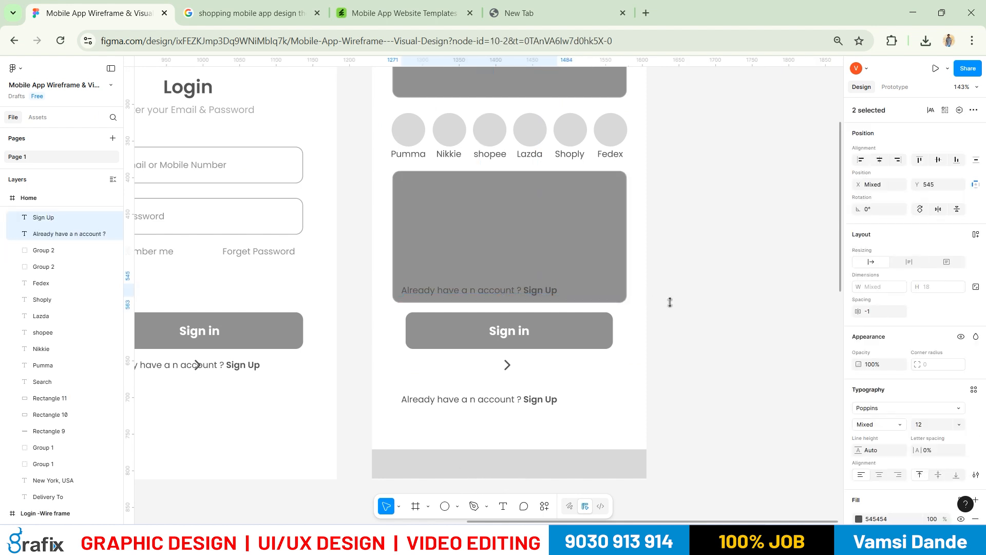
# Delete the copied "Already have a n account ?" text and rewrite the copied "Sign Up" text as "Cheap Price Dress Flash Sales"
pyautogui.click(477, 306)
pyautogui.click(452, 291)
pyautogui.press('Delete')
pyautogui.click(535, 292)
pyautogui.hotkey('alt', 'Tab')
pyautogui.hotkey('alt', 'Tab')
pyautogui.write('Cheap')
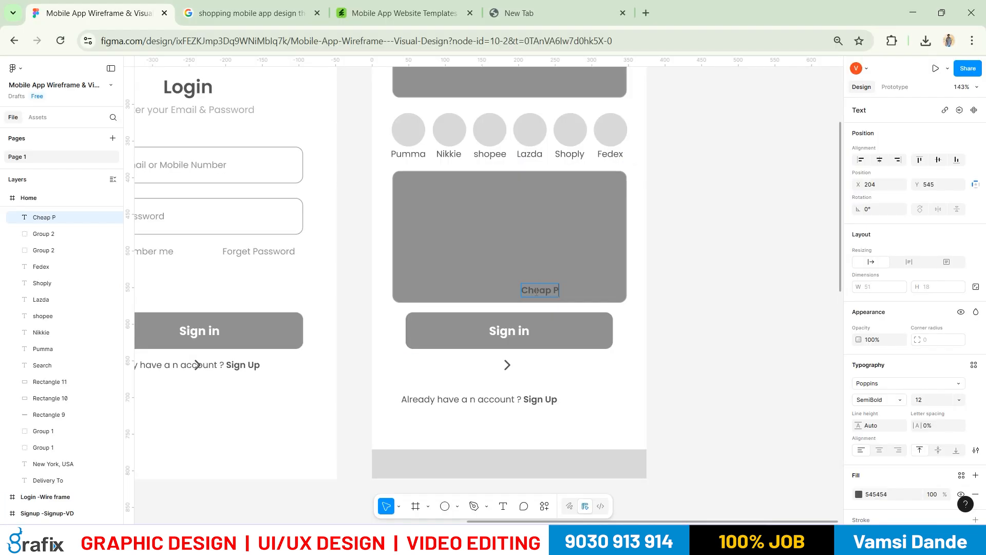
pyautogui.write(' Price Dress')
pyautogui.hotkey('alt', 'Tab')
pyautogui.hotkey('alt', 'Tab')
pyautogui.write('Flash Sales')
pyautogui.press('Escape')
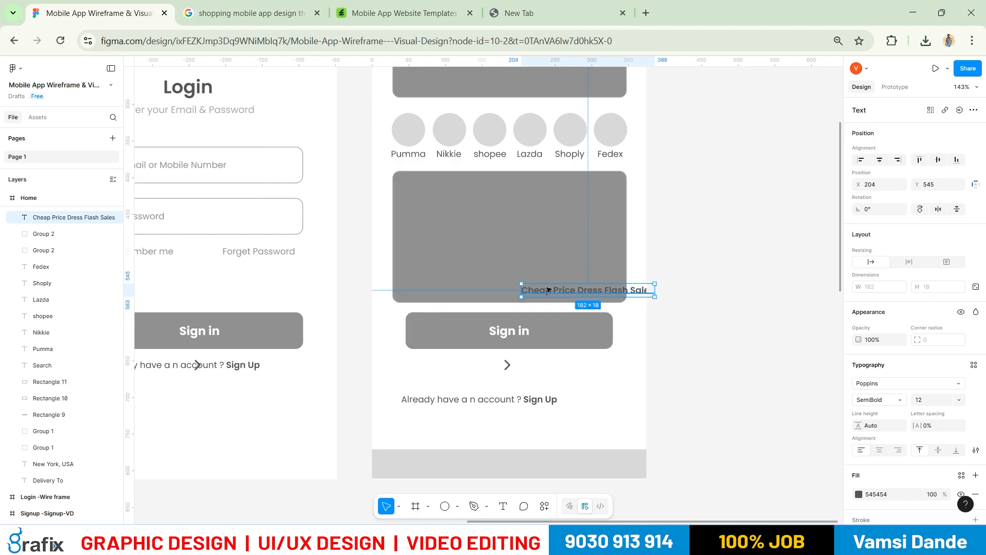
# Place the "Cheap Price Dress Flash Sales" title inside the card at X 50, Y 527, comparing it with the reference image
pyautogui.moveTo(435, 296)
pyautogui.mouseDown()
pyautogui.moveTo(425, 297)
pyautogui.moveTo(438, 298)
pyautogui.mouseUp()
pyautogui.hotkey('alt', 'Tab')
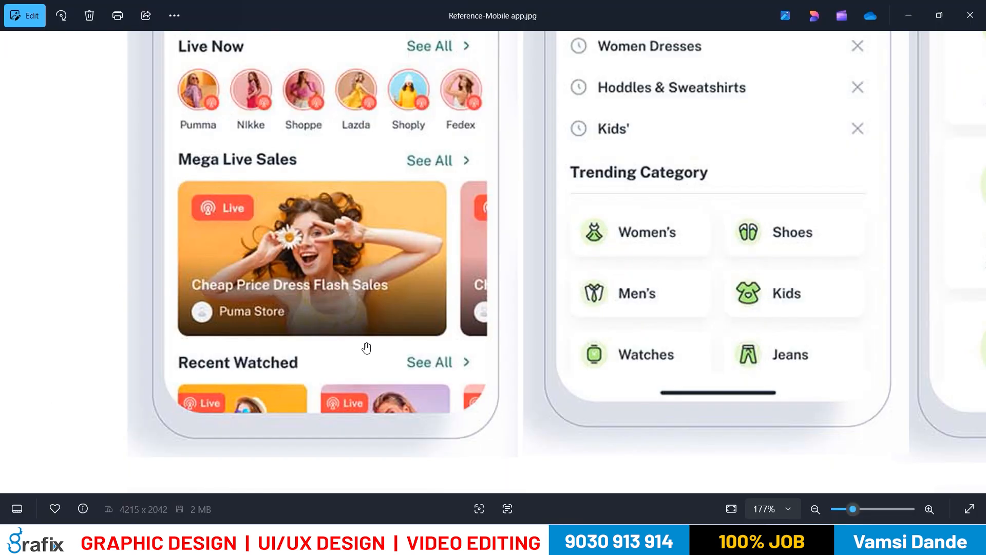
pyautogui.hotkey('alt', 'Tab')
pyautogui.hotkey('alt', 'Tab')
pyautogui.hotkey('alt', 'Tab')
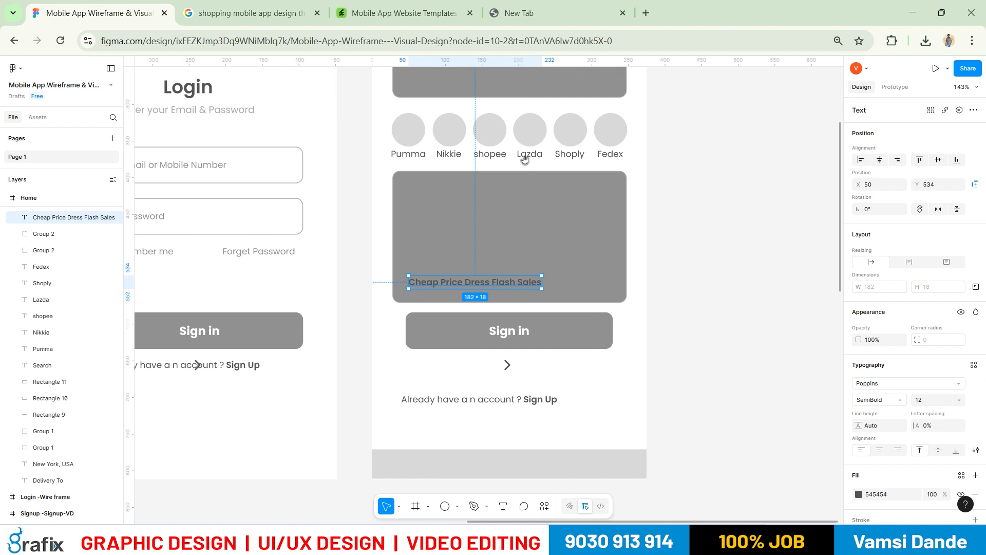
pyautogui.scroll(1, 393, 169)
pyautogui.click(390, 168)
pyautogui.keyDown('shift'); pyautogui.click(456, 163); pyautogui.keyUp('shift')
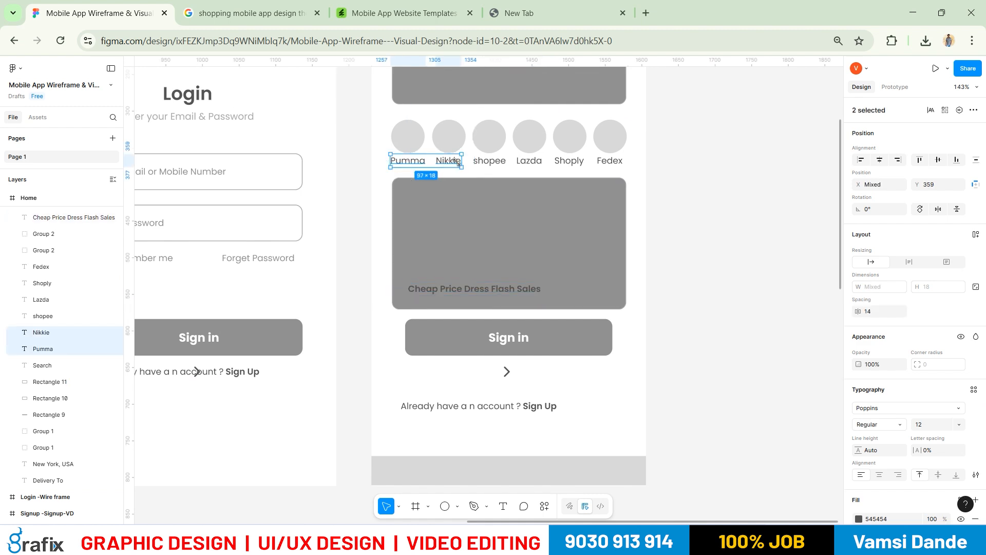
pyautogui.hscroll(2, 456, 195)
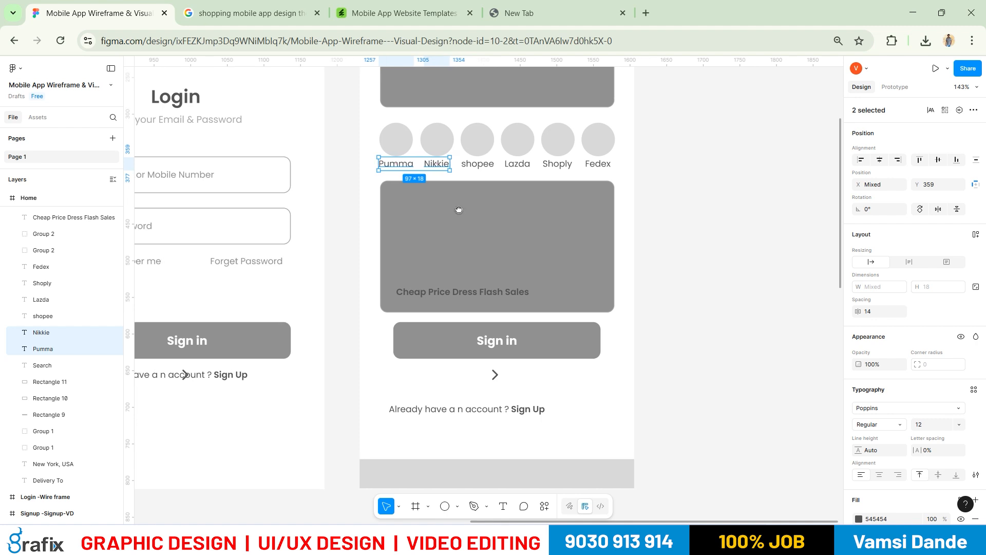
pyautogui.click(471, 291)
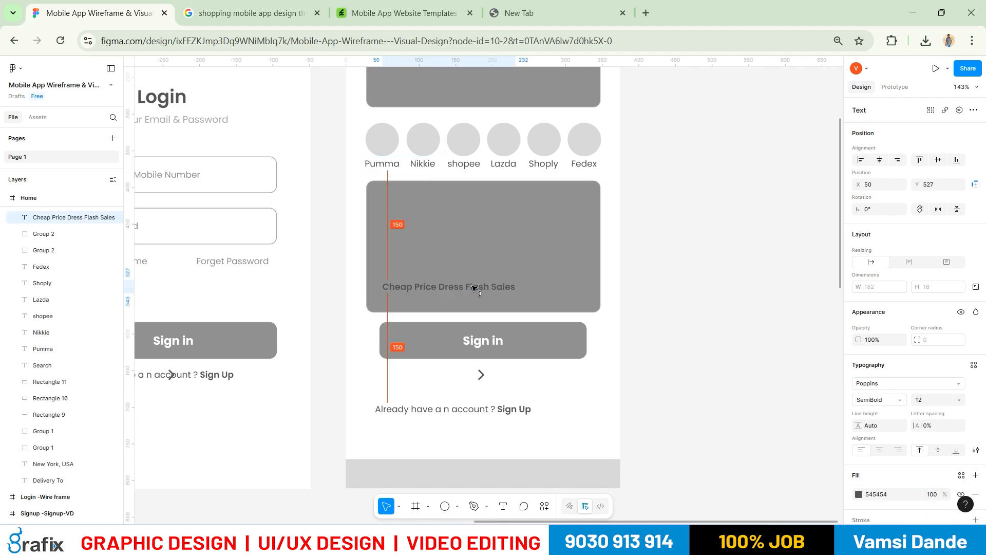
pyautogui.hotkey('alt', 'Tab')
pyautogui.hotkey('alt', 'Tab')
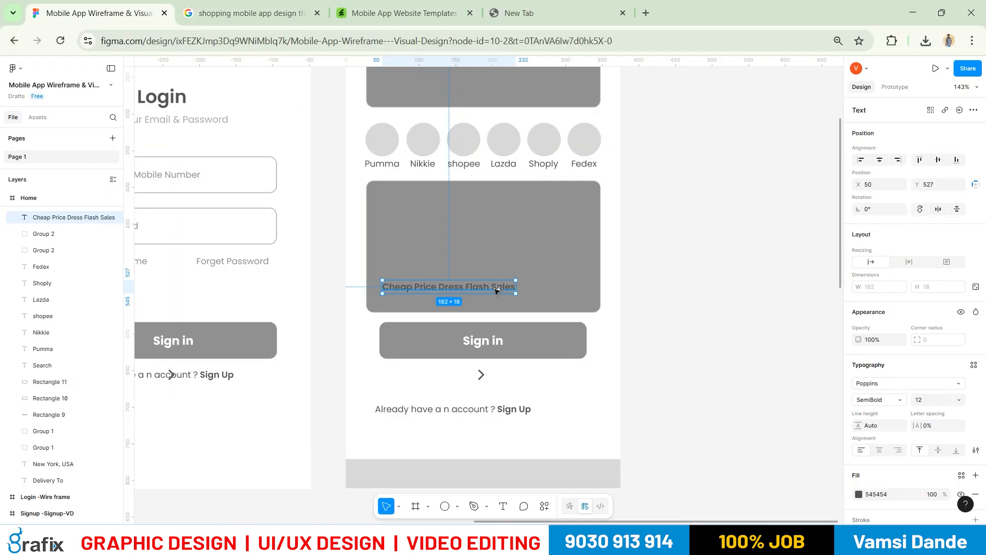
# Duplicate the Pumma circle and its label into the card below the title, and change the copied label to "Pumma Stores"
pyautogui.click(382, 151)
pyautogui.keyDown('shift'); pyautogui.click(389, 166); pyautogui.keyUp('shift')
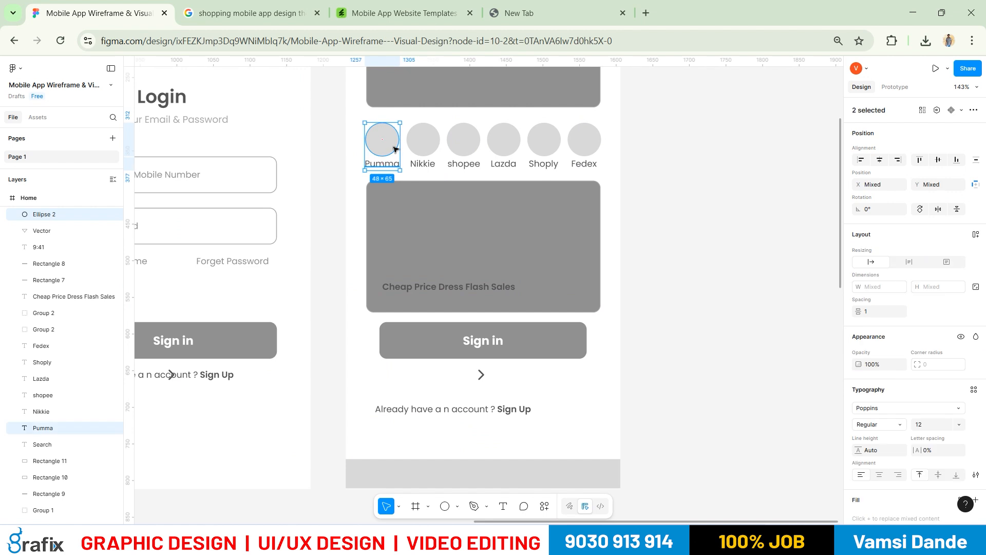
pyautogui.moveTo(395, 148); pyautogui.dragTo(501, 248)
pyautogui.scroll(3, 406, 328)
pyautogui.scroll(5, 404, 337)
pyautogui.click(378, 338)
pyautogui.doubleClick(500, 245)
pyautogui.write('Stores')
pyautogui.press('Escape')
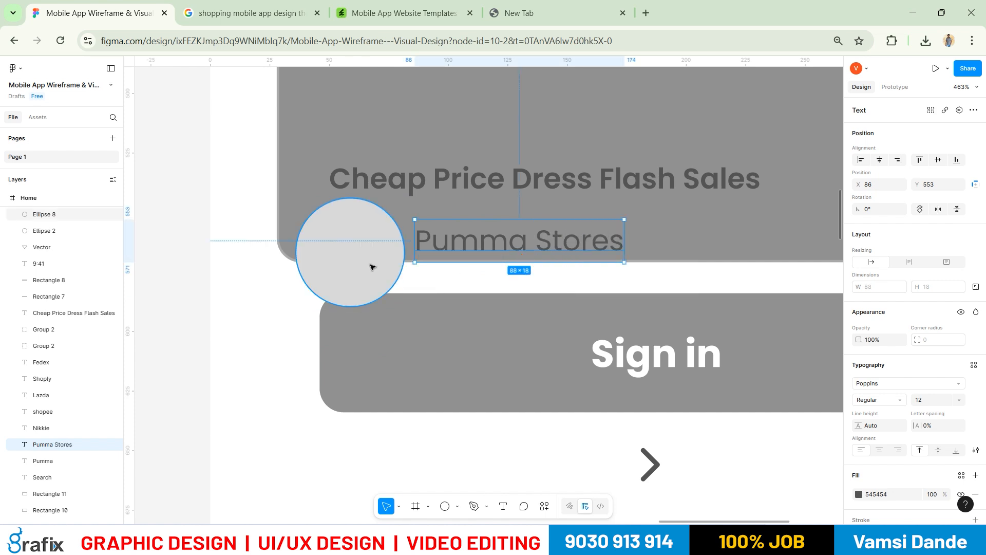
# Lock the copied circle's proportions and resize it to 20 × 20
pyautogui.click(372, 266)
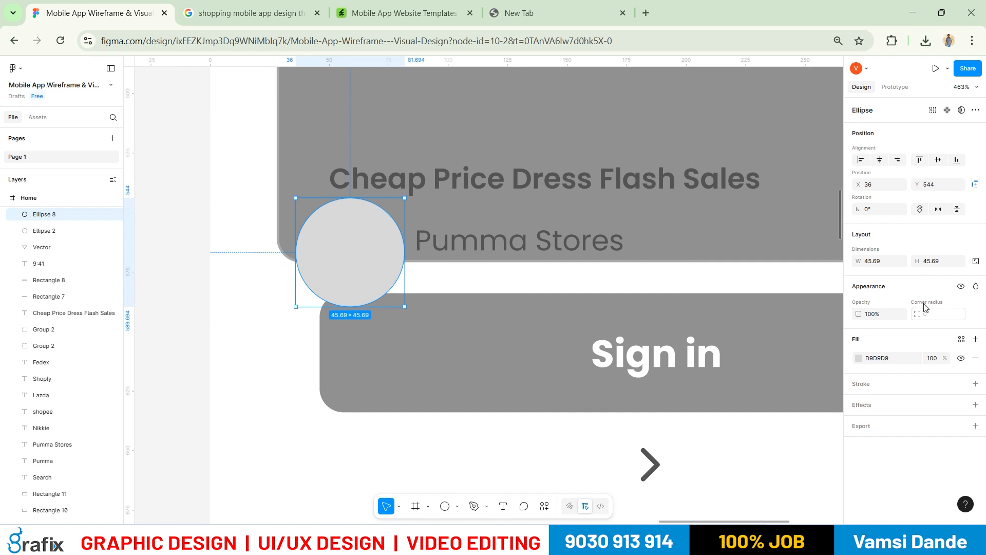
pyautogui.click(975, 262)
pyautogui.click(884, 261)
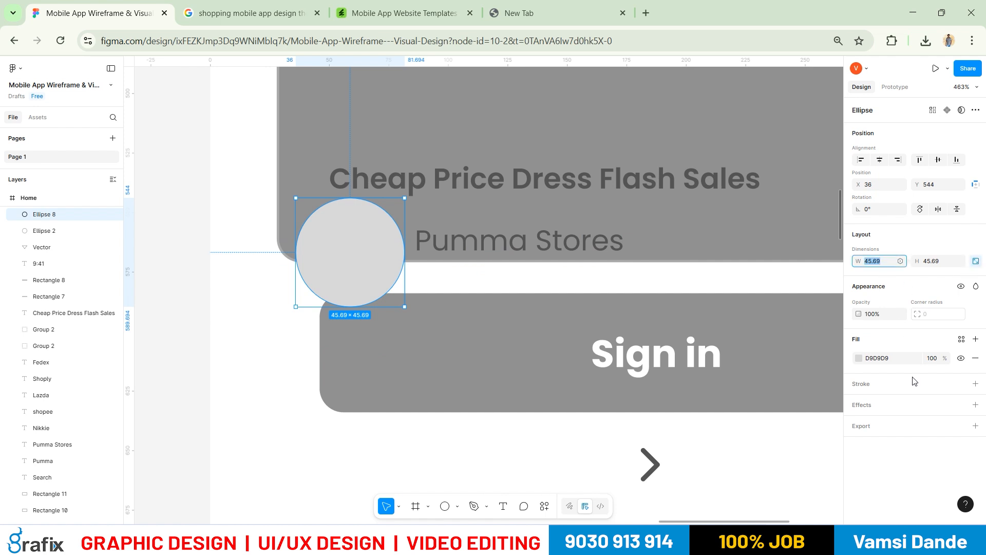
pyautogui.write('25')
pyautogui.press('Return')
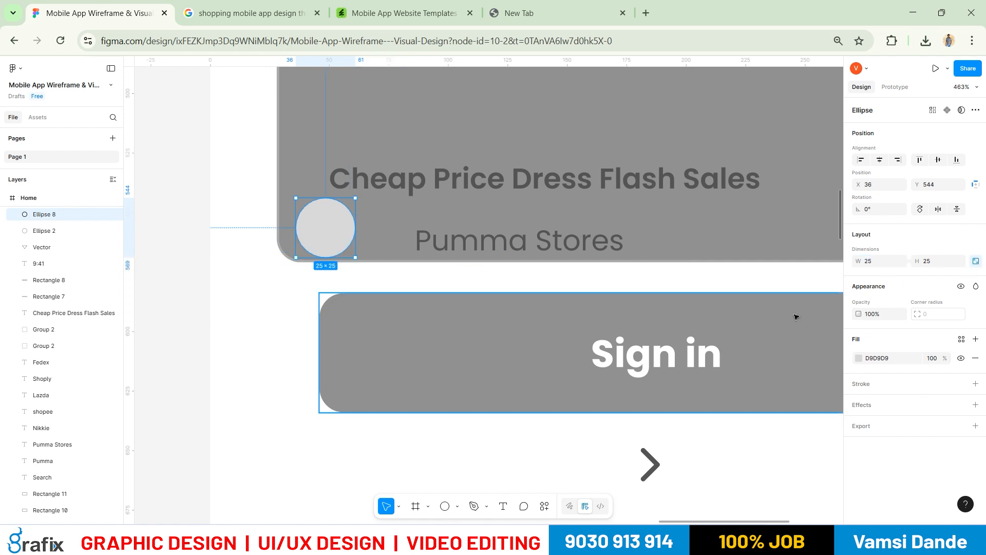
pyautogui.click(878, 262)
pyautogui.write('20')
pyautogui.press('Return')
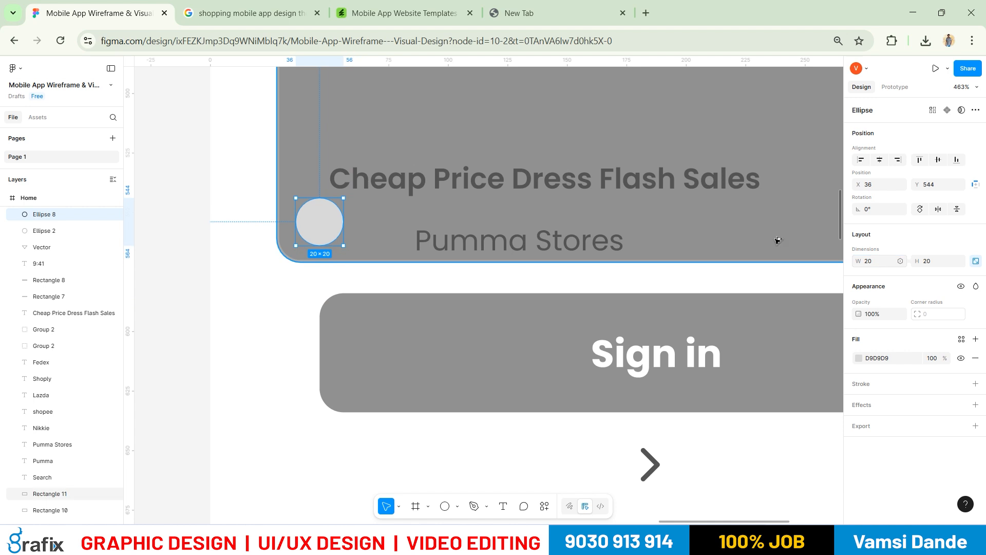
# Place the small circle at X 42, Y 547 and the "Pumma Stores" label beside it at X 66, Y 548
pyautogui.scroll(1, 526, 154)
pyautogui.moveTo(312, 229); pyautogui.dragTo(319, 250)
pyautogui.hotkey('ctrl', 'z')
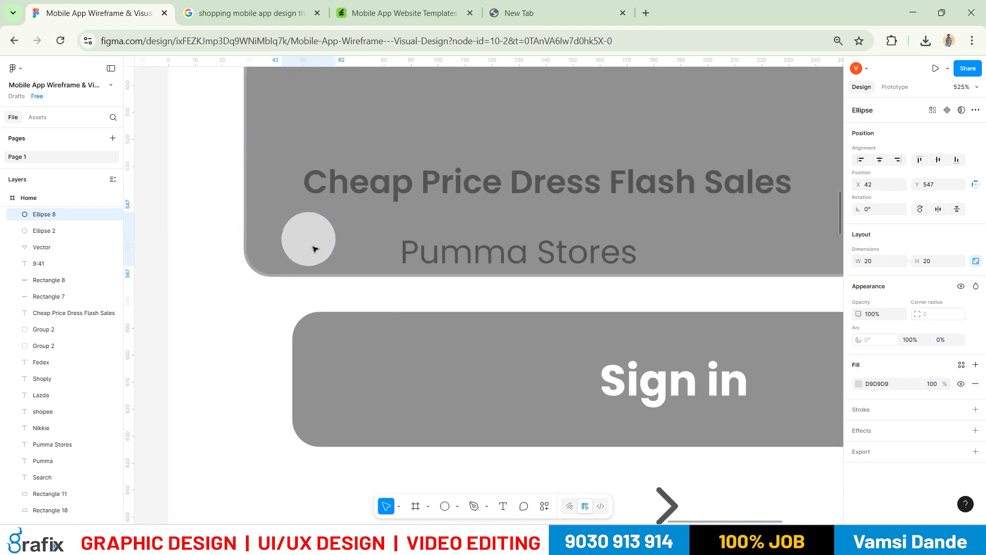
pyautogui.moveTo(422, 257); pyautogui.dragTo(376, 244)
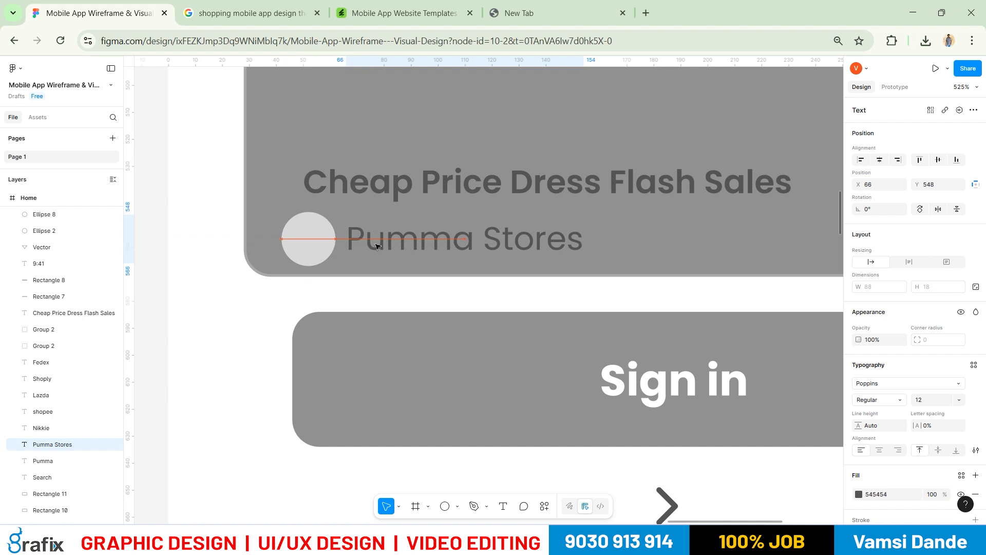
pyautogui.scroll(-10, 493, 363)
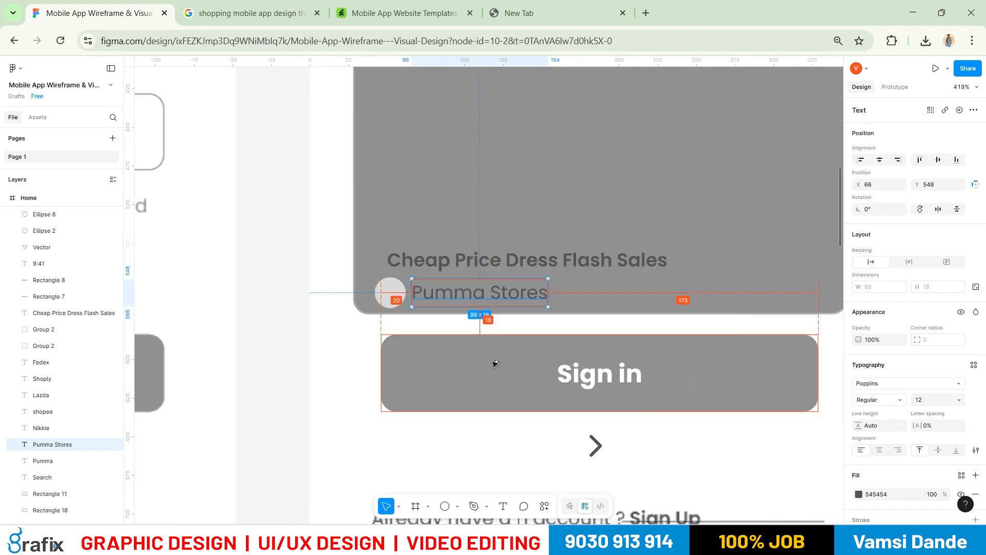
# Set the "Cheap Price Dress Flash Sales" title's font size to 15 and position it just above the "Pumma Stores" row
pyautogui.click(616, 359)
pyautogui.moveTo(488, 323); pyautogui.dragTo(492, 301)
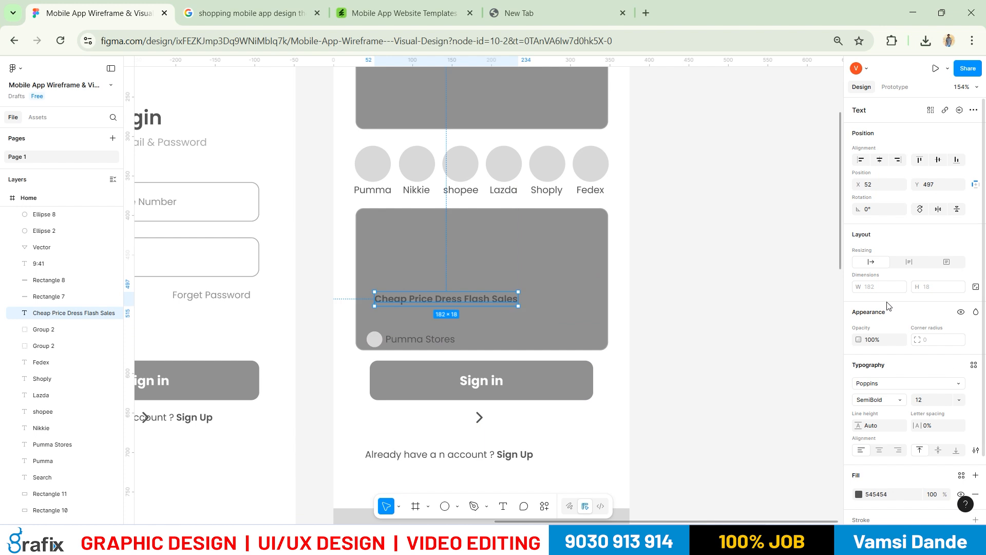
pyautogui.click(933, 401)
pyautogui.write('15')
pyautogui.press('Return')
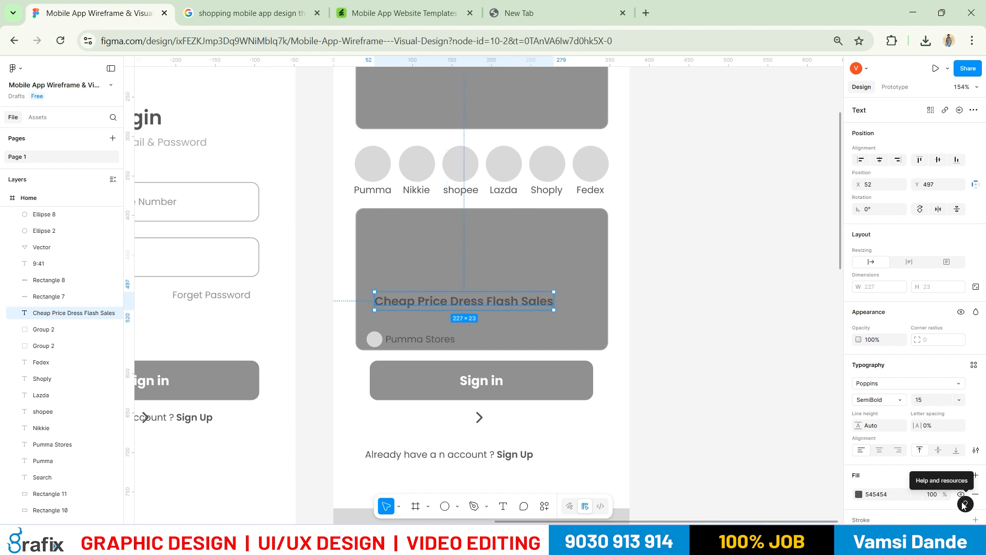
pyautogui.moveTo(515, 302); pyautogui.dragTo(504, 309)
pyautogui.click(695, 400)
pyautogui.scroll(-3, 671, 323)
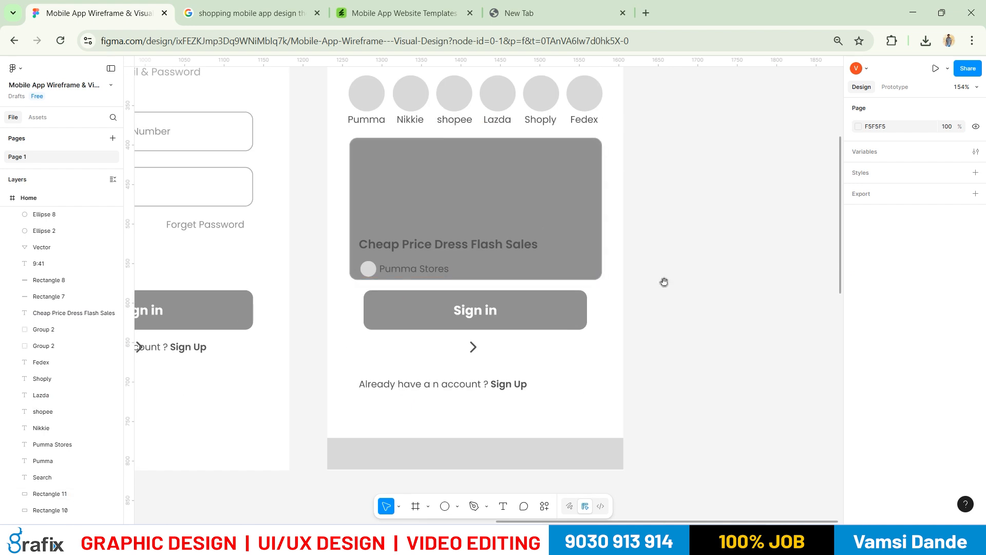
pyautogui.moveTo(664, 282); pyautogui.dragTo(669, 273)
# Delete the leftover Sign in button, arrow and "Already have a n account ? Sign Up" text below the card on the Home screen
pyautogui.hotkey('alt', 'Tab')
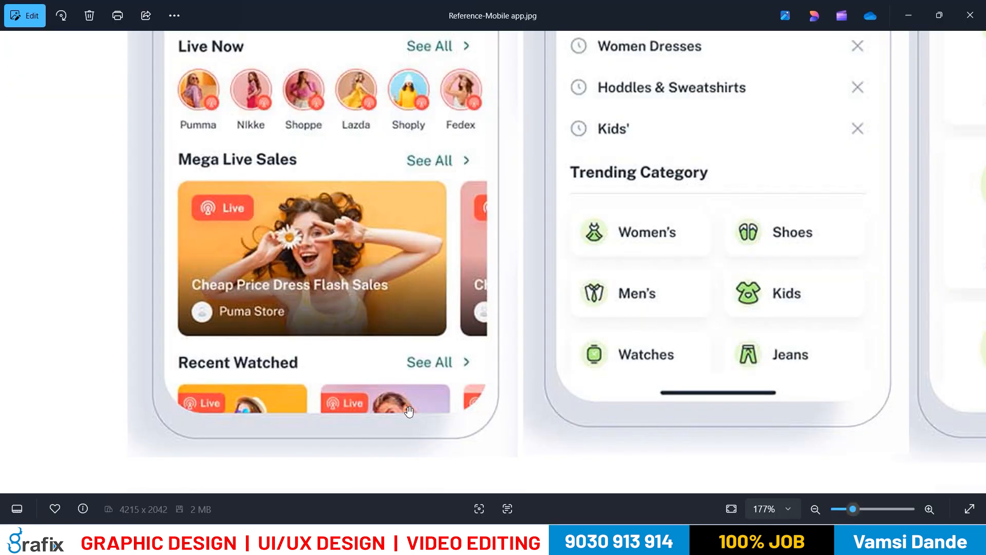
pyautogui.hotkey('alt', 'Tab')
pyautogui.scroll(1, 536, 339)
pyautogui.moveTo(554, 354); pyautogui.dragTo(428, 259)
pyautogui.press('Delete')
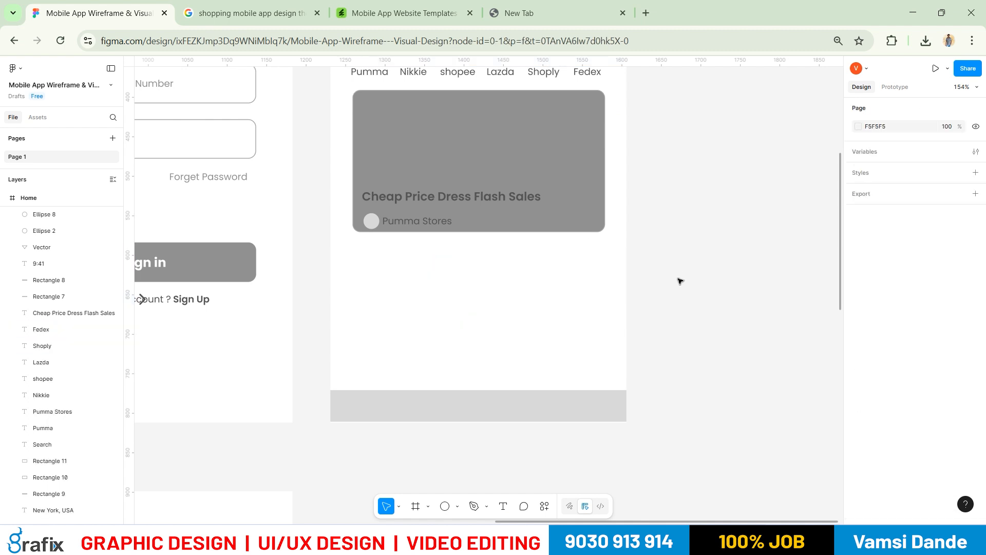
pyautogui.scroll(-1, 681, 281)
pyautogui.scroll(2, 658, 260)
pyautogui.hotkey('alt', 'Tab')
pyautogui.hotkey('alt', 'Tab')
pyautogui.scroll(1, 618, 258)
pyautogui.moveTo(544, 362); pyautogui.dragTo(421, 242)
pyautogui.click(721, 280)
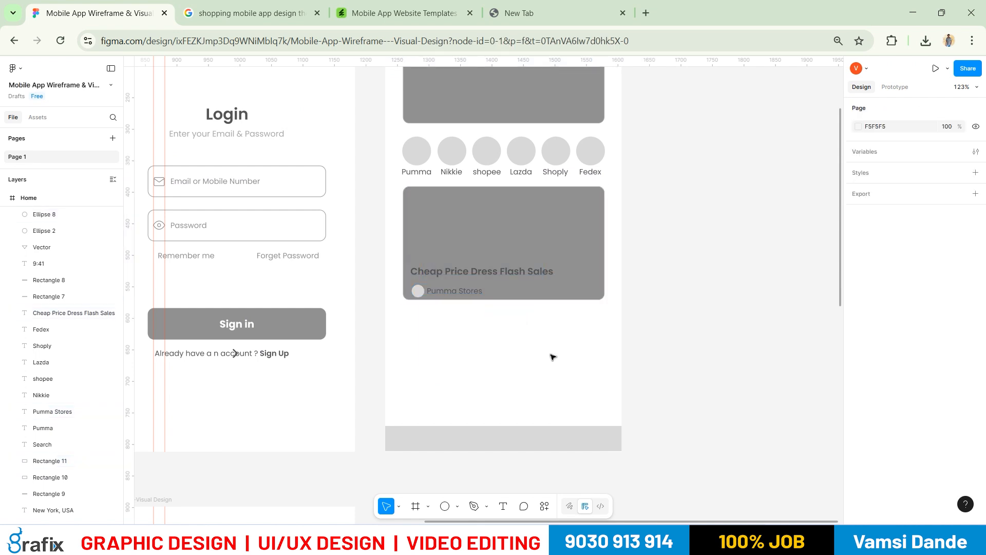
# Duplicate the 320 × 180 card below itself at X 28, Y 582, and set the copy's height to 150
pyautogui.moveTo(524, 218); pyautogui.dragTo(523, 338)
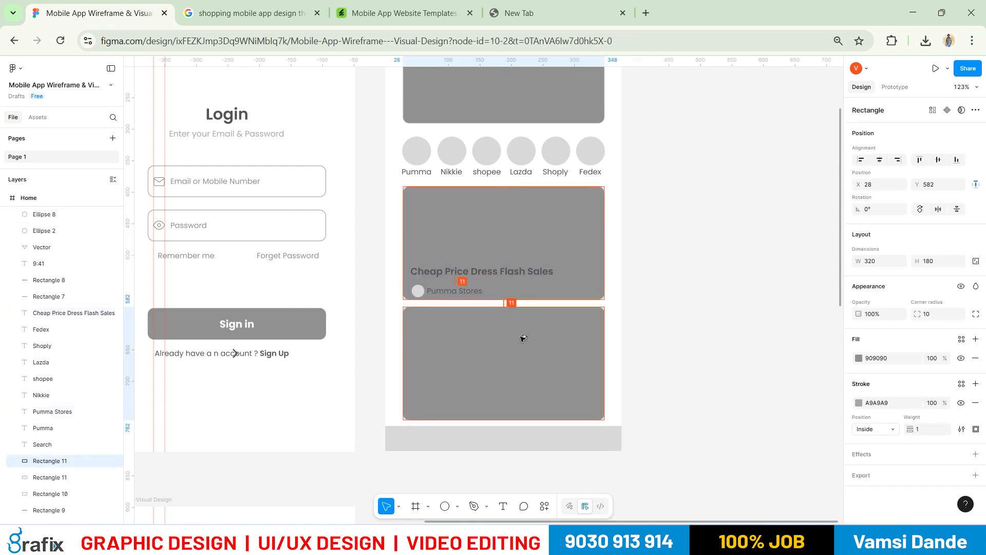
pyautogui.click(935, 261)
pyautogui.write('120')
pyautogui.press('Return')
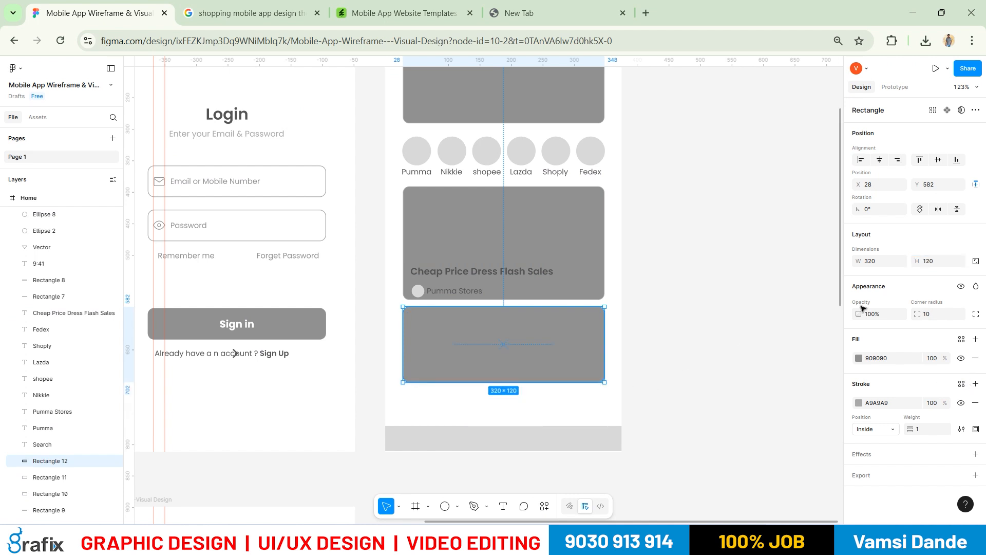
pyautogui.click(940, 265)
pyautogui.write('140')
pyautogui.press('Return')
pyautogui.click(931, 262)
pyautogui.write('150')
pyautogui.press('Return')
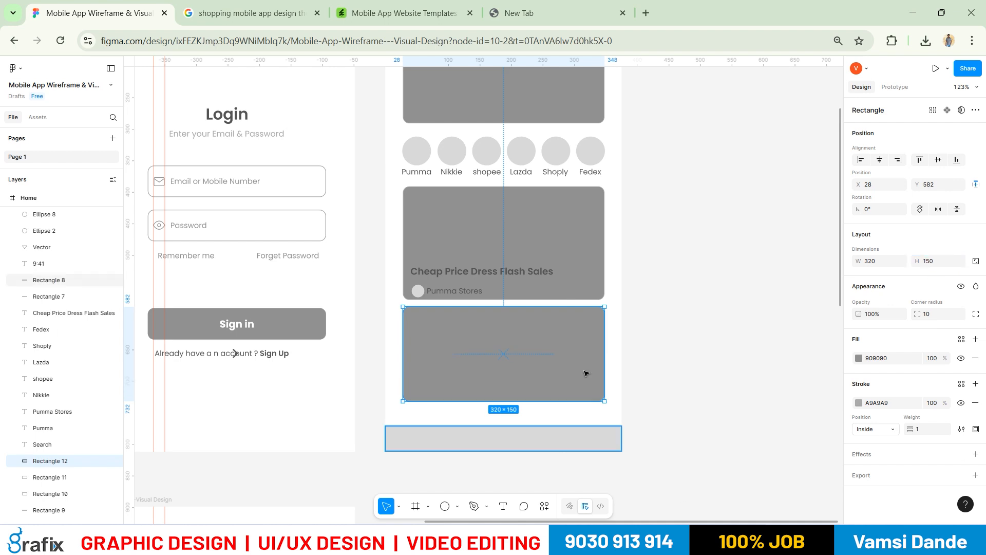
# Set the new lower card's width to 120 and keep the card selected
pyautogui.moveTo(589, 356); pyautogui.dragTo(464, 358)
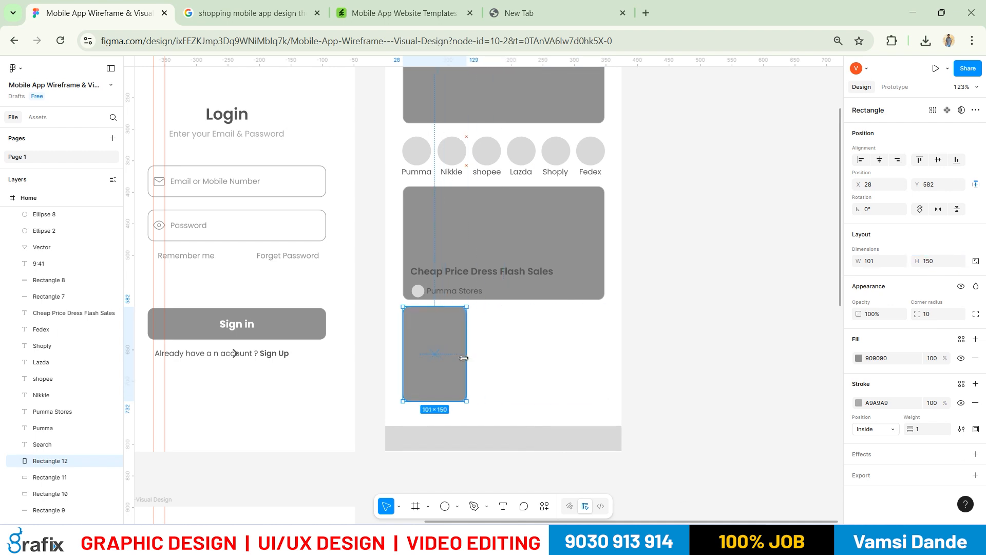
pyautogui.click(877, 262)
pyautogui.write('20')
pyautogui.press('Return')
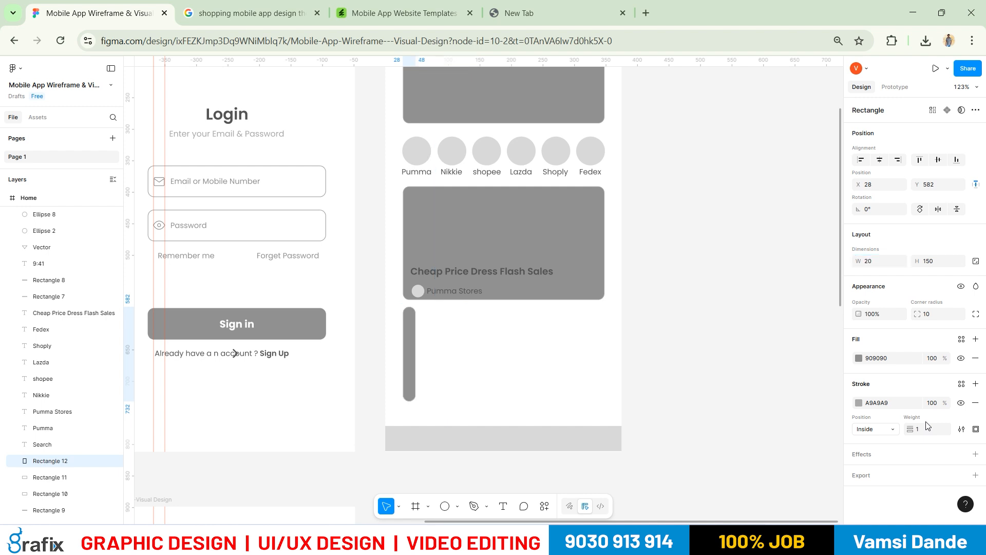
pyautogui.click(880, 263)
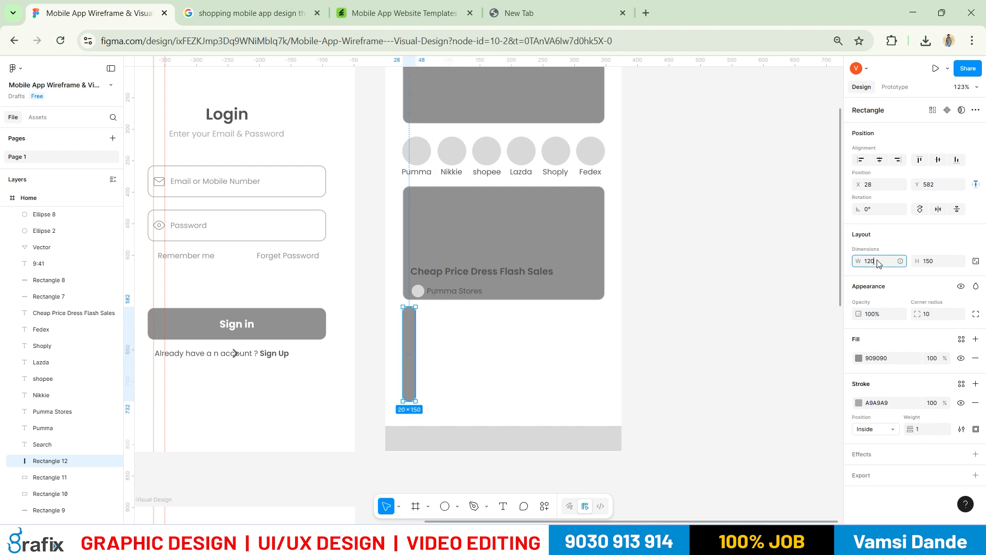
pyautogui.write('120')
pyautogui.press('Return')
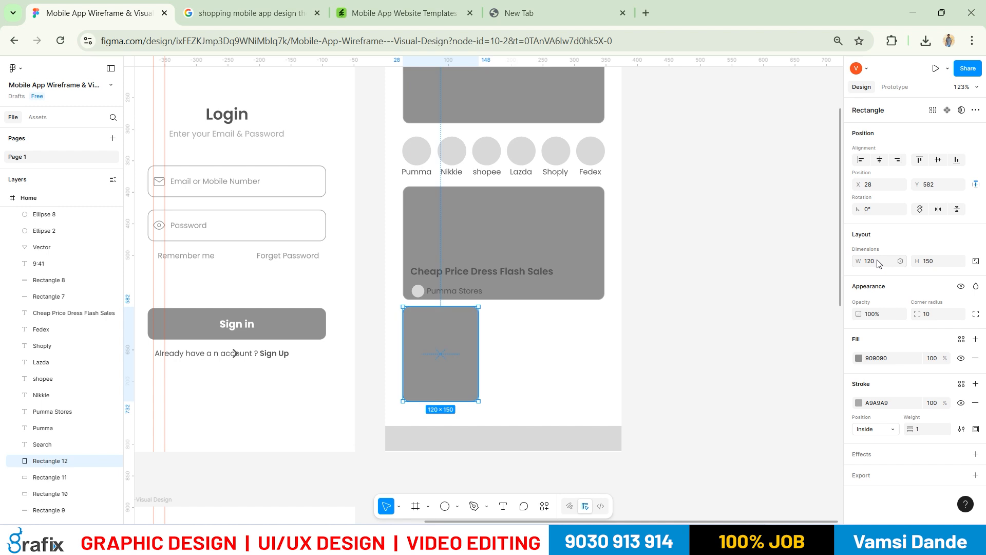
pyautogui.click(765, 310)
pyautogui.click(430, 338)
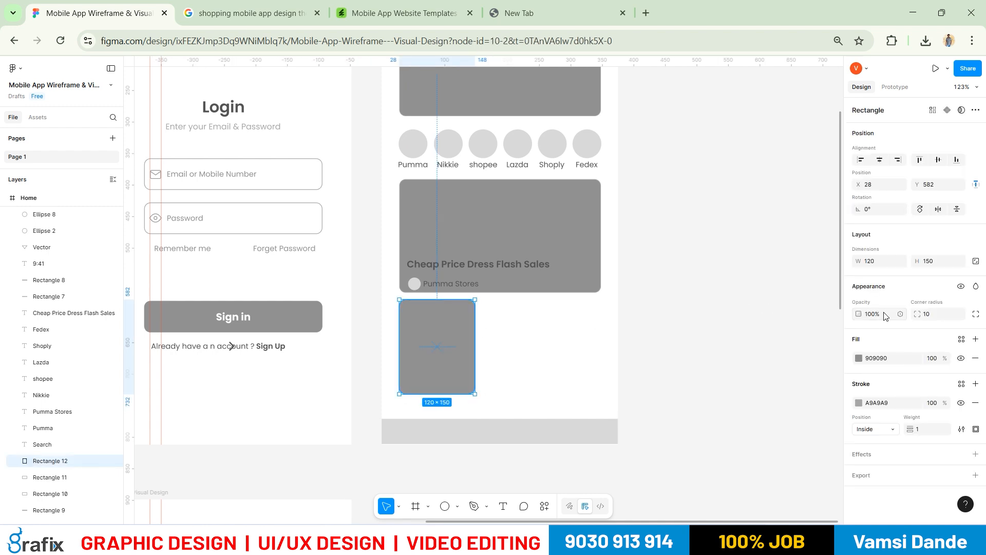
# Set the lower card's width to 130 and duplicate it twice to form a row of three cards, with the first copy at X 168
pyautogui.click(881, 263)
pyautogui.write('130')
pyautogui.press('Return')
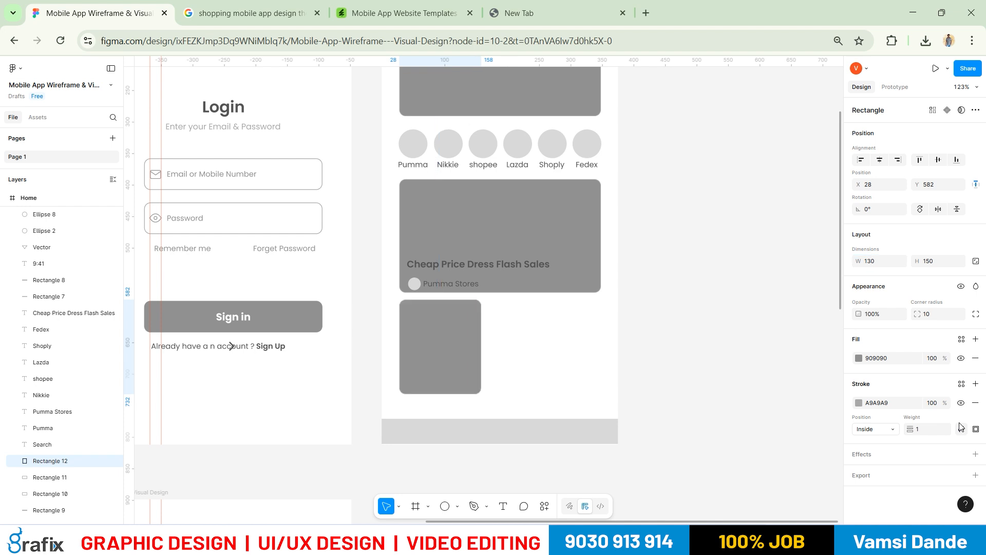
pyautogui.scroll(-3, 555, 422)
pyautogui.keyDown('alt'); pyautogui.moveTo(443, 291); pyautogui.dragTo(532, 293); pyautogui.keyUp('alt')
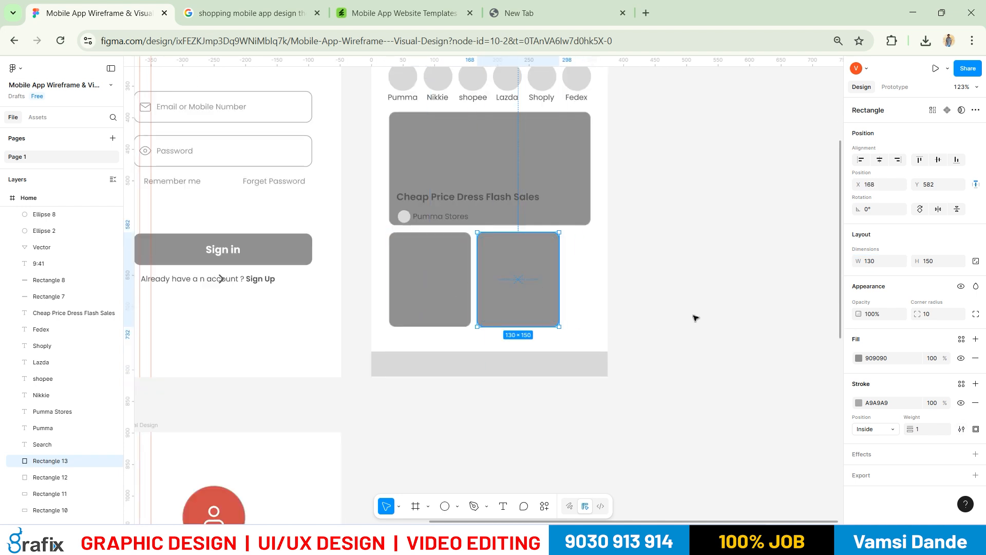
pyautogui.keyDown('alt'); pyautogui.moveTo(601, 304); pyautogui.dragTo(644, 301); pyautogui.keyUp('alt')
pyautogui.click(598, 325)
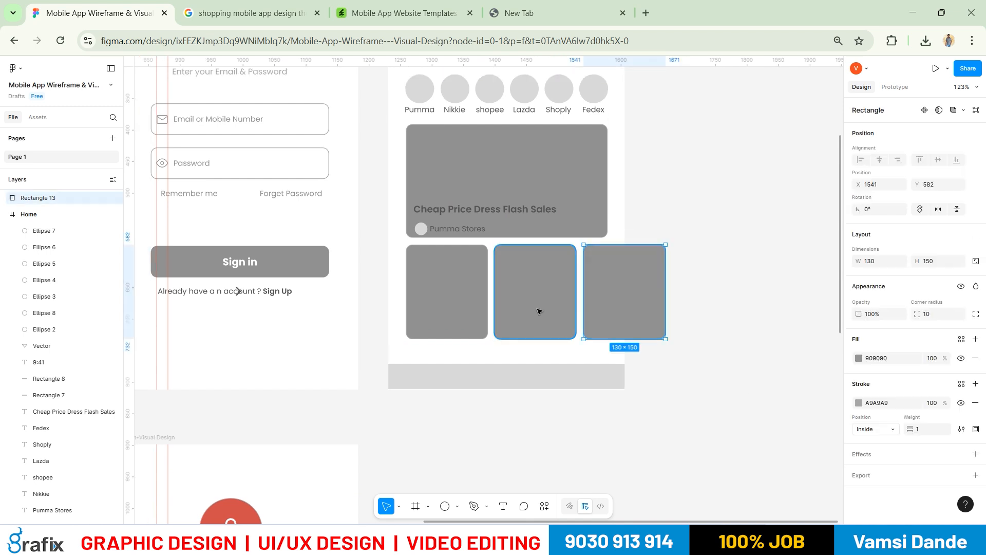
# Move the row of three lower cards down by about 20 to leave room for a section heading
pyautogui.keyDown('shift'); pyautogui.click(539, 308); pyautogui.keyUp('shift')
pyautogui.keyDown('shift'); pyautogui.click(455, 303); pyautogui.keyUp('shift')
pyautogui.moveTo(548, 274); pyautogui.dragTo(546, 286)
pyautogui.click(578, 404)
# Duplicate the "Cheap Price Dress Flash Sales" title to X 40, Y 579, check the reference image's section heading, and open the copy for editing
pyautogui.moveTo(525, 209); pyautogui.dragTo(524, 250)
pyautogui.hotkey('alt', 'Tab')
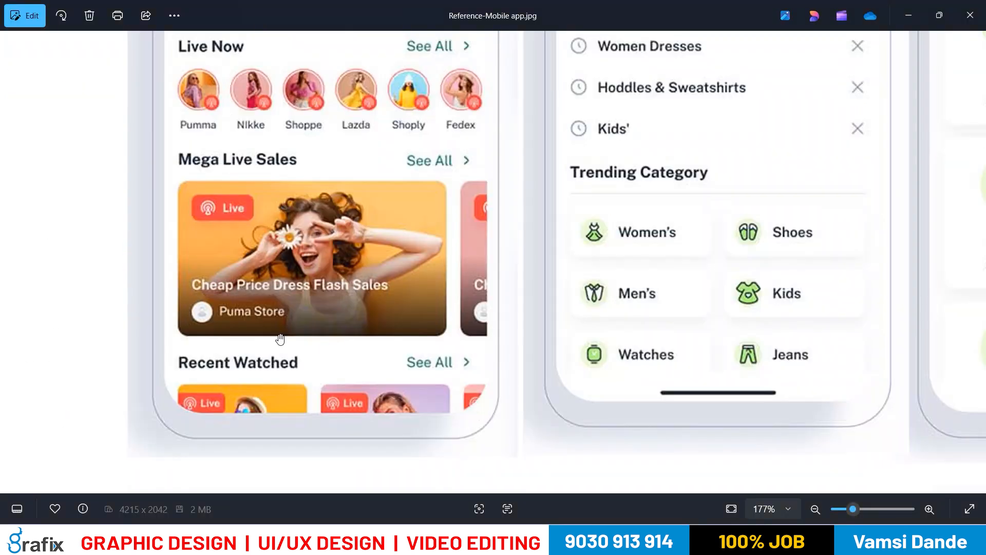
pyautogui.hotkey('alt', 'Tab')
pyautogui.doubleClick(481, 245)
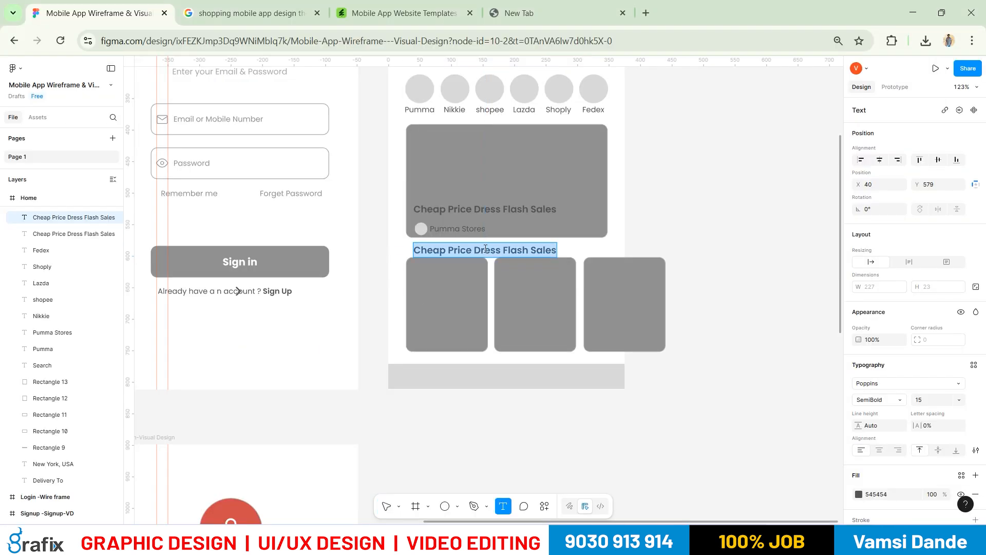
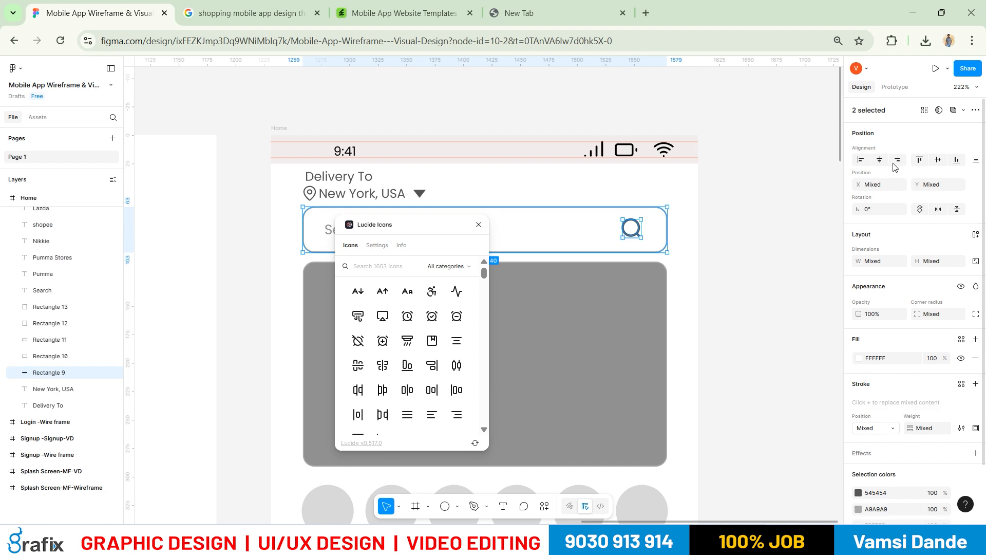
# Align the search icon and the search box on their vertical centers
pyautogui.click(938, 160)
pyautogui.click(739, 219)
pyautogui.moveTo(693, 341); pyautogui.dragTo(719, 334)
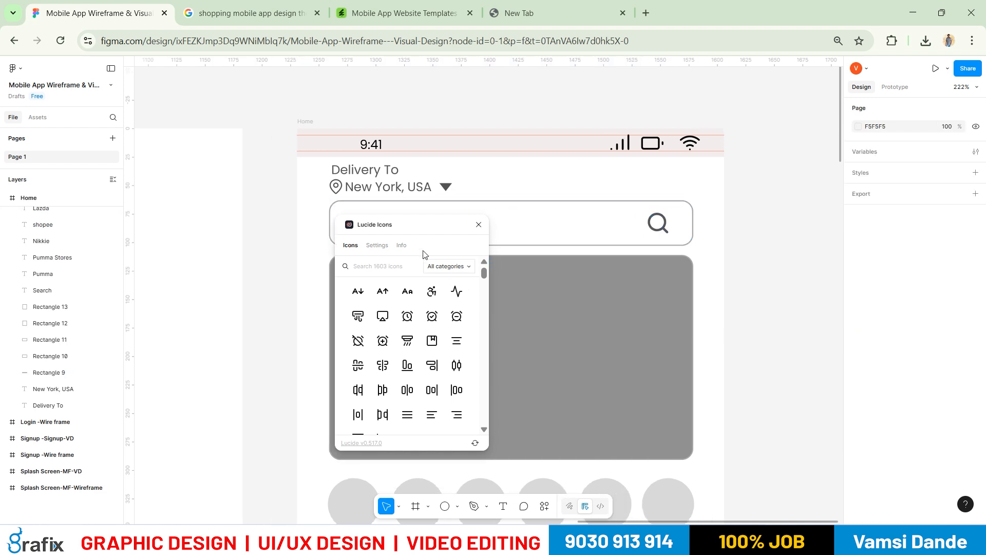
# Search the Lucide icons for "notif", insert the bell icon, and place it outside the Home frame
pyautogui.click(402, 268)
pyautogui.write('norit')
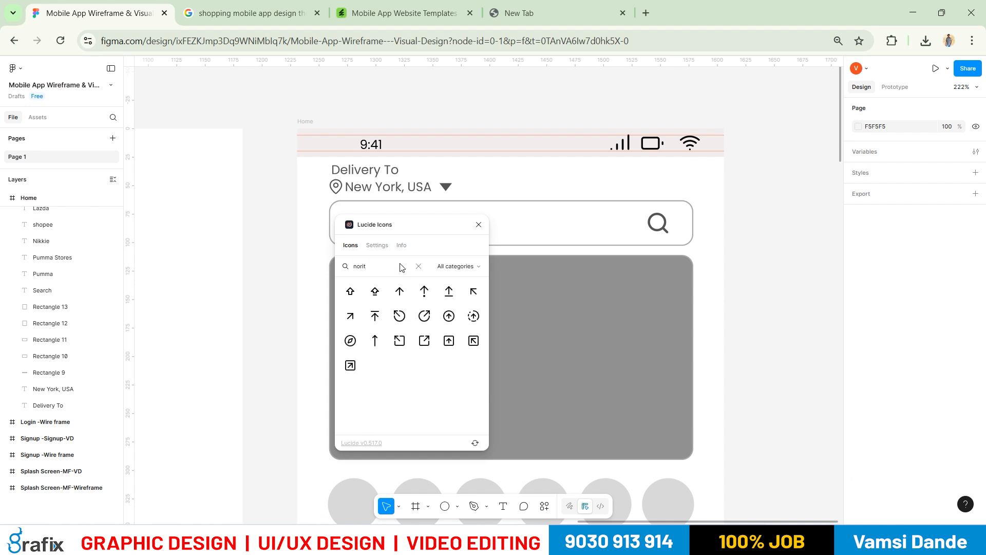
pyautogui.write('notif')
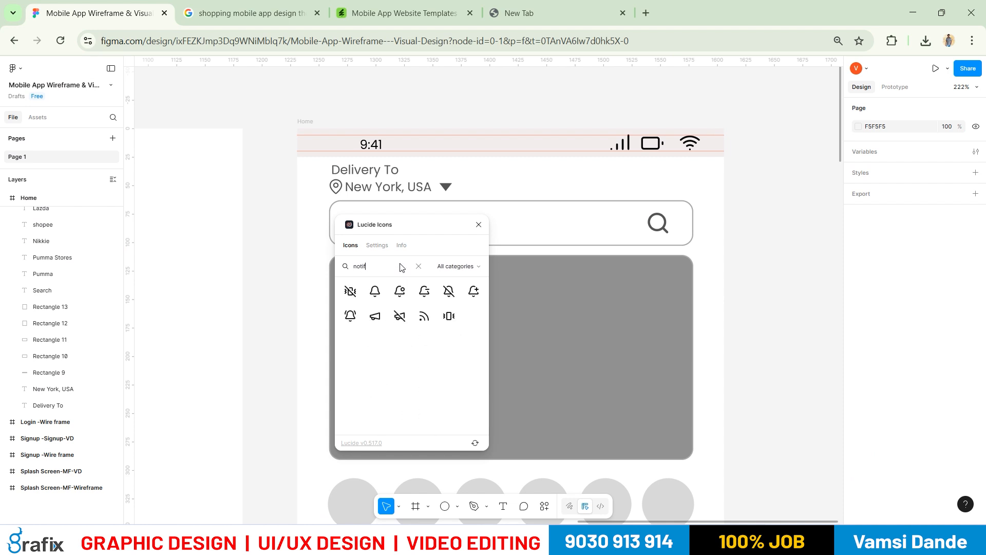
pyautogui.click(378, 297)
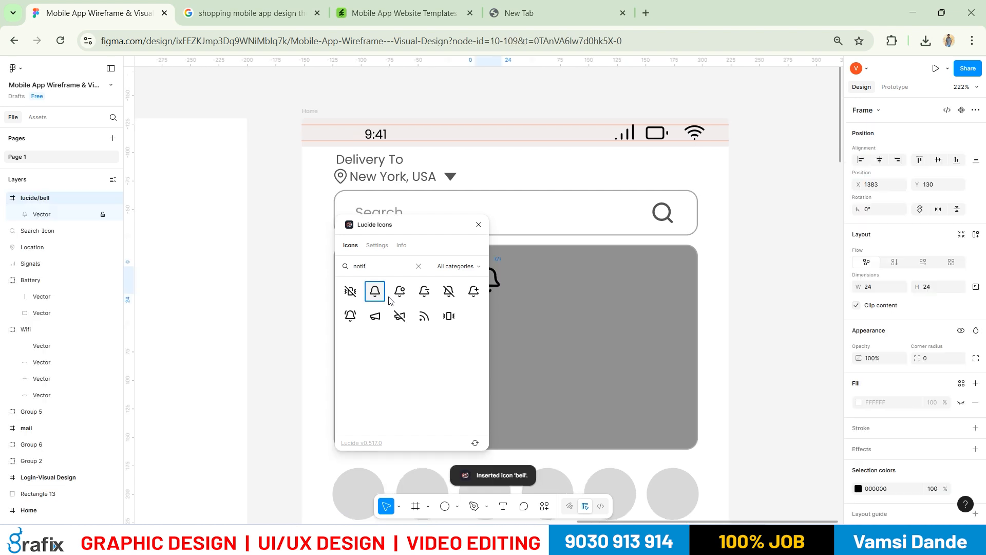
pyautogui.moveTo(493, 283); pyautogui.dragTo(777, 252)
pyautogui.click(784, 332)
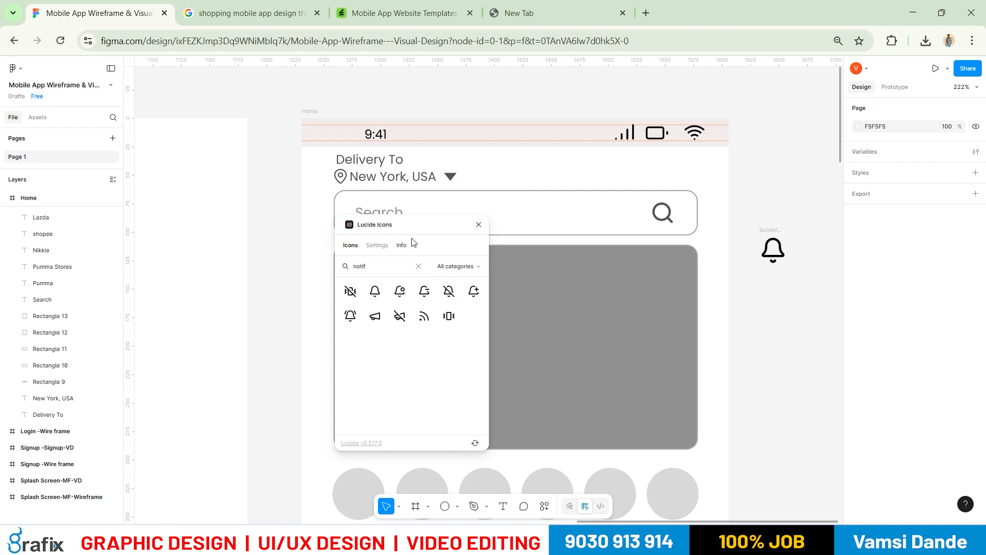
# Search the Lucide icons for "cart", insert the shopping-cart icon, close the plugin, and place the icon beneath the bell
pyautogui.moveTo(378, 267); pyautogui.dragTo(248, 261)
pyautogui.hotkey('alt', 'Tab')
pyautogui.hotkey('alt', 'Tab')
pyautogui.write('cart')
pyautogui.click(354, 295)
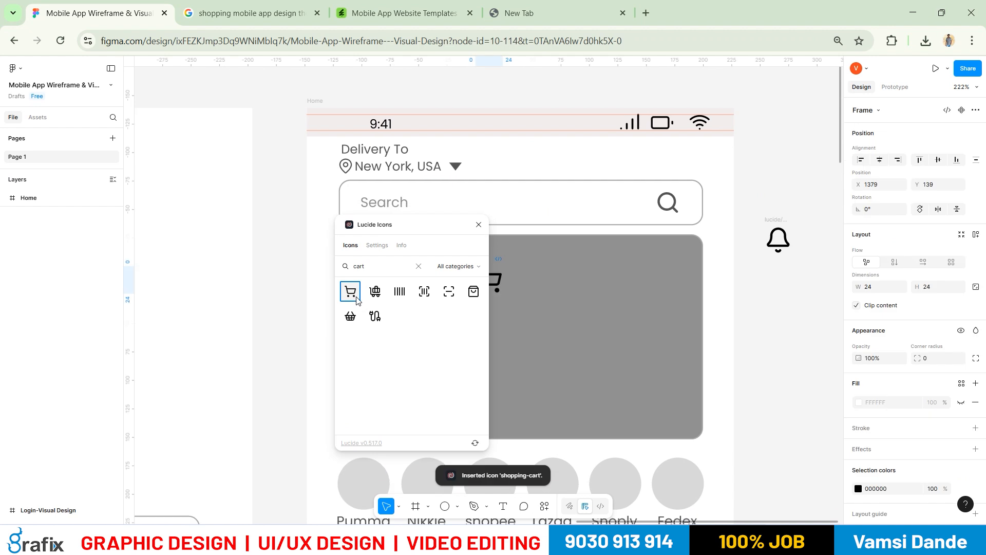
pyautogui.click(479, 225)
pyautogui.moveTo(492, 286); pyautogui.dragTo(785, 288)
pyautogui.scroll(3, 446, 262)
pyautogui.hscroll(3, 446, 262)
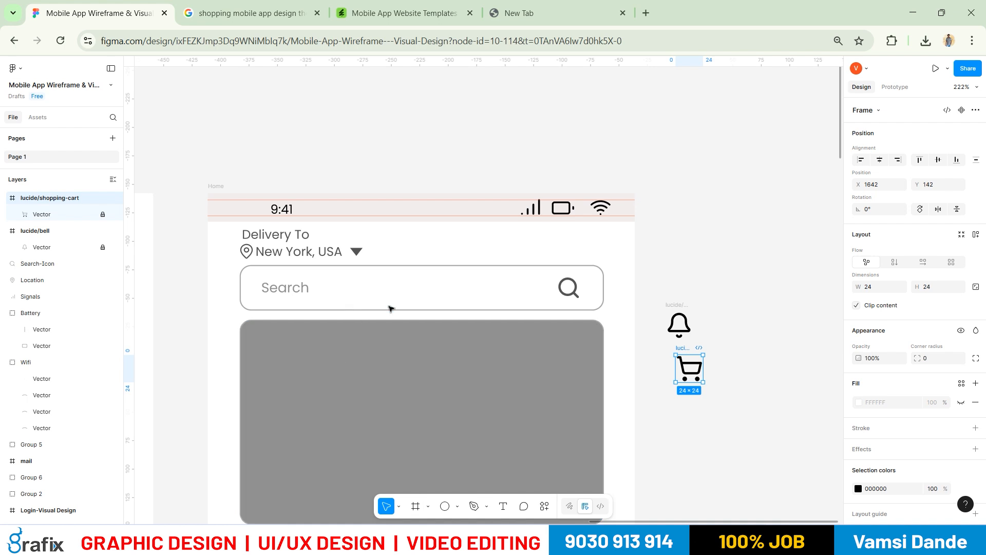
# Duplicate the search box into the header area at X 224, Y 31 and scale it proportionally to 200 × 25
pyautogui.moveTo(392, 267); pyautogui.dragTo(610, 219)
pyautogui.click(976, 261)
pyautogui.click(888, 262)
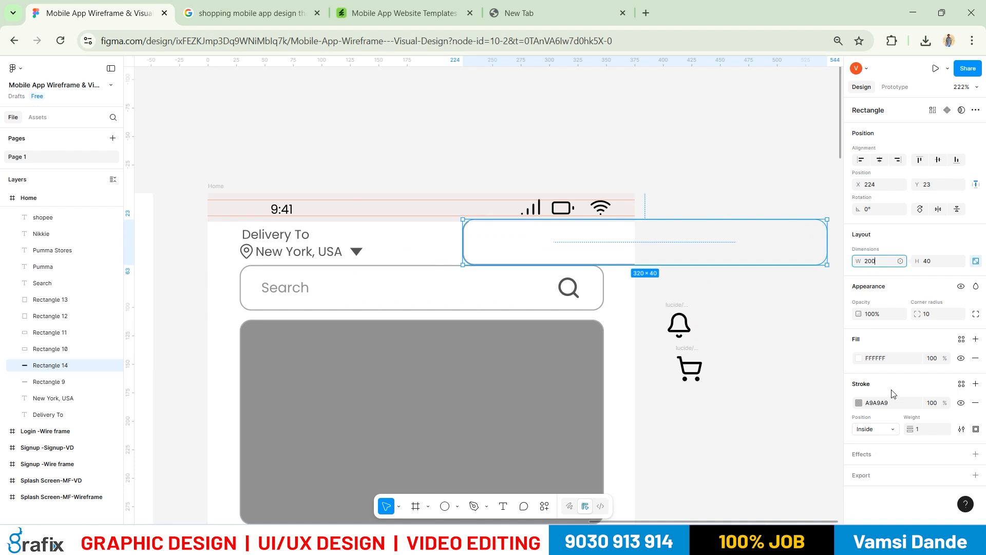
pyautogui.write('200')
pyautogui.press('Return')
pyautogui.moveTo(481, 243); pyautogui.dragTo(482, 252)
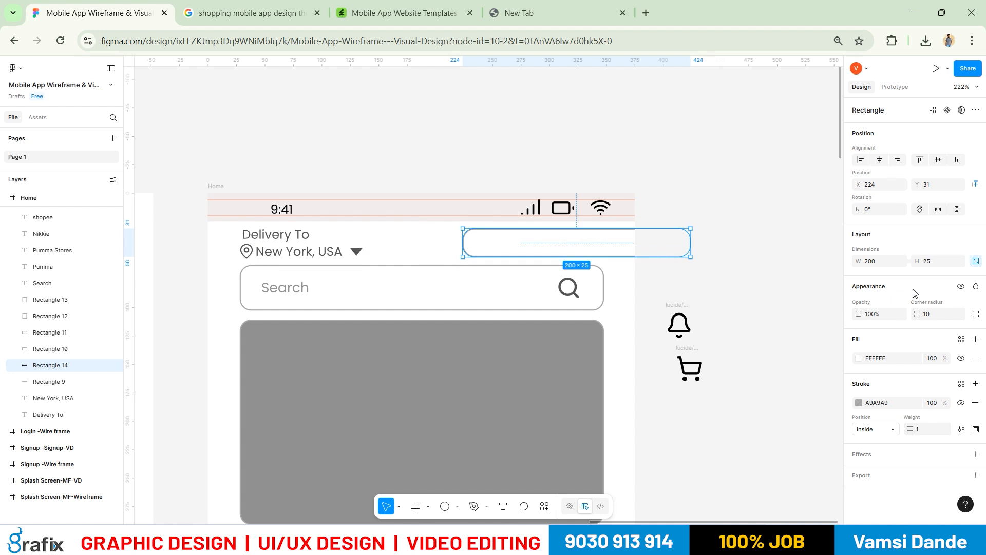
# Unlock the header rectangle's aspect ratio and reduce its width to 100, then to 50
pyautogui.click(975, 261)
pyautogui.click(883, 263)
pyautogui.write('100')
pyautogui.press('Return')
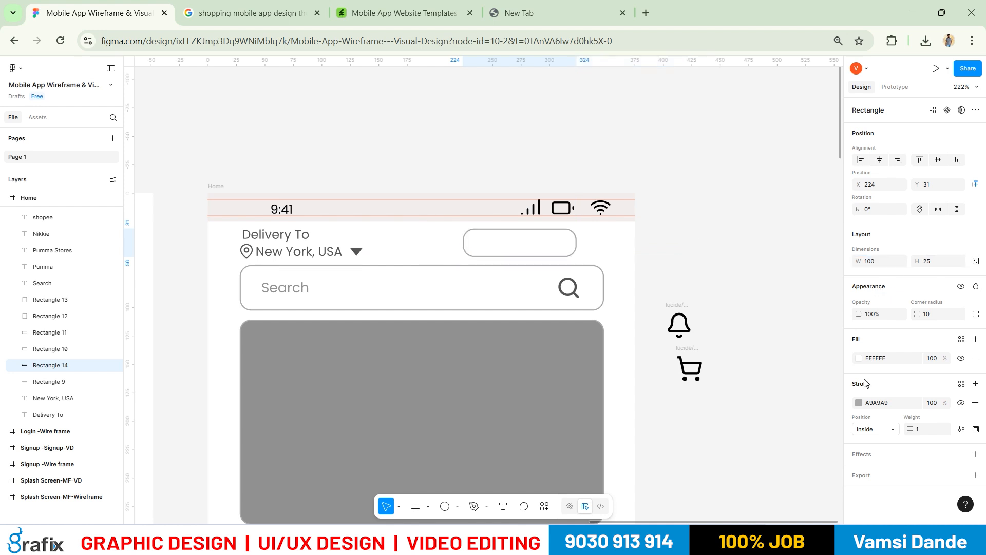
pyautogui.click(877, 262)
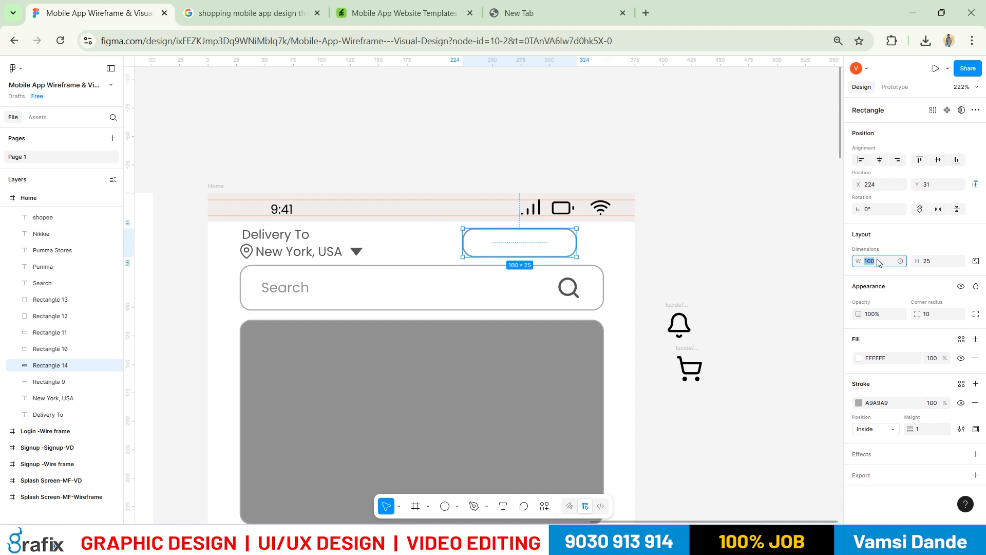
pyautogui.write('50')
pyautogui.press('Return')
# Set the header rectangle's width to 30 and its corner radius to 5
pyautogui.click(887, 266)
pyautogui.write('30')
pyautogui.press('Return')
pyautogui.scroll(4, 775, 347)
pyautogui.click(931, 313)
pyautogui.write('5')
pyautogui.press('Return')
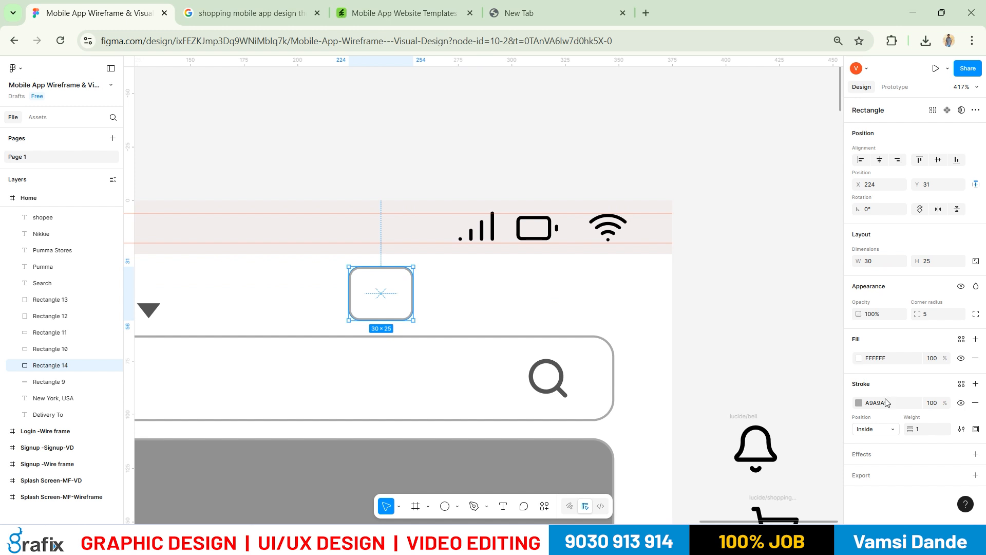
# Set the header rectangle's width to 25 and move it to X 280, Y 35
pyautogui.click(878, 260)
pyautogui.write('25')
pyautogui.press('Return')
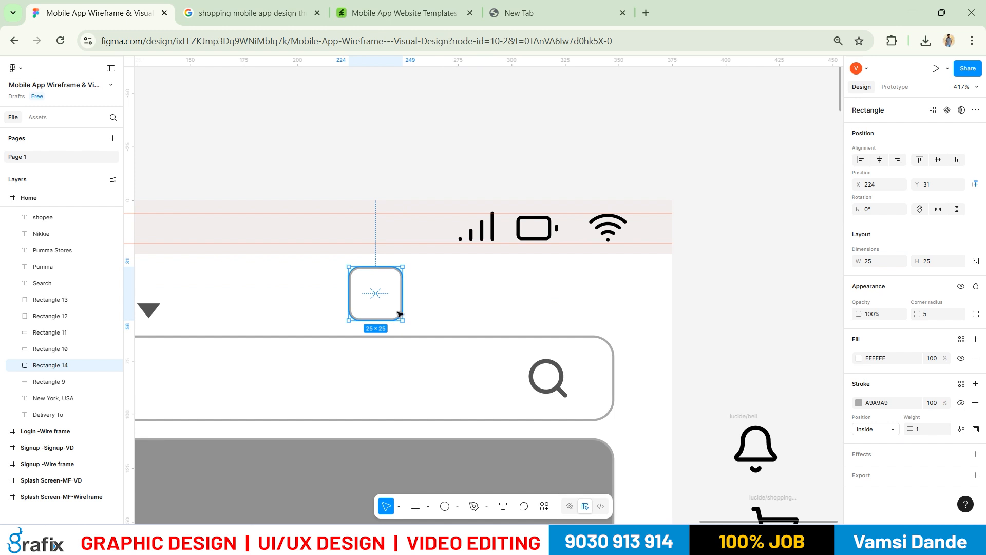
pyautogui.click(748, 334)
pyautogui.moveTo(402, 300); pyautogui.dragTo(522, 305)
# Try a height of 30 on the small header box, then set it back to 25
pyautogui.click(870, 263)
pyautogui.click(950, 265)
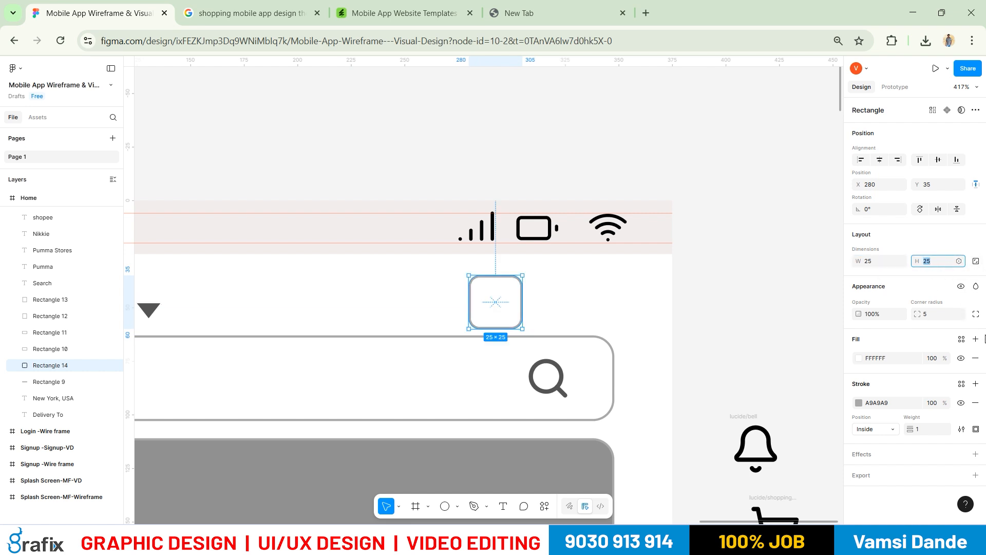
pyautogui.write('30')
pyautogui.press('Return')
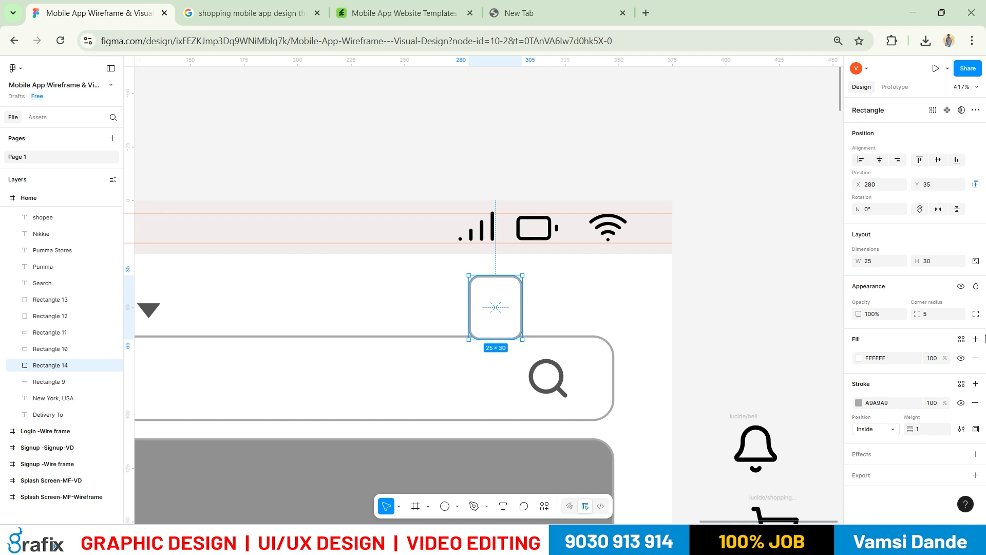
pyautogui.click(932, 262)
pyautogui.write('25')
pyautogui.press('Return')
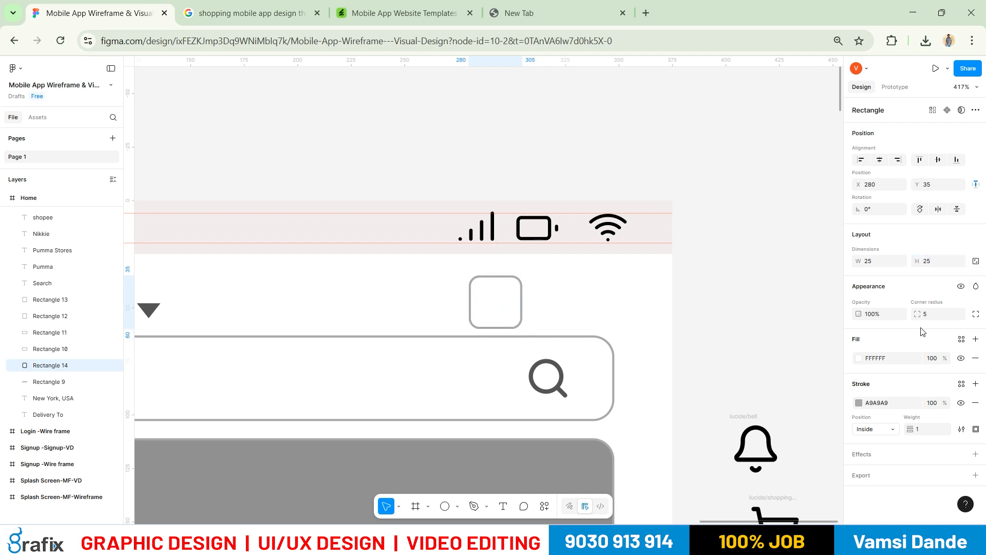
# Lock the small header box's aspect ratio, resize it to 27 × 27, and nudge it up to Y 31
pyautogui.click(975, 261)
pyautogui.click(871, 263)
pyautogui.write('27')
pyautogui.press('Return')
pyautogui.scroll(5, 366, 169)
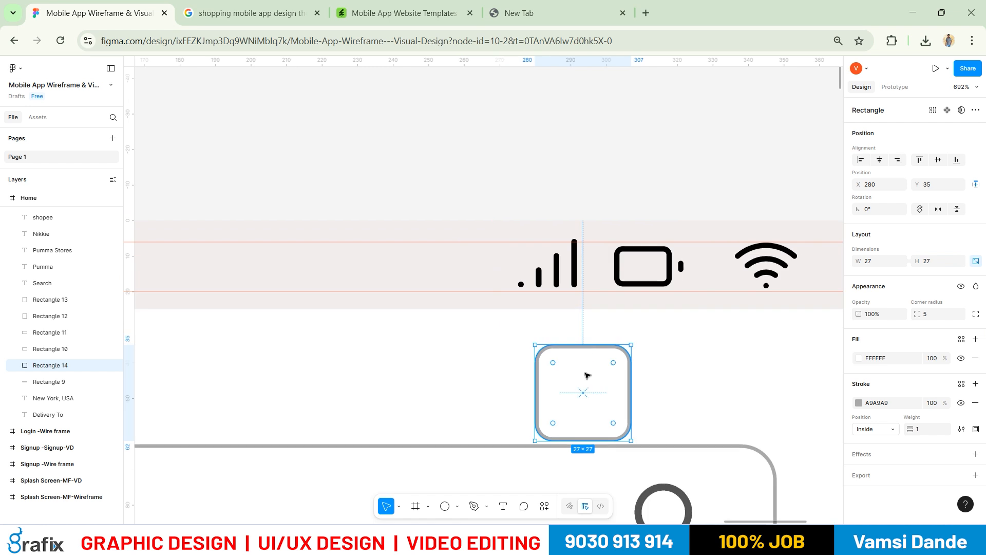
pyautogui.press('Up')
pyautogui.press('Up')
pyautogui.press('Up')
pyautogui.press('Up')
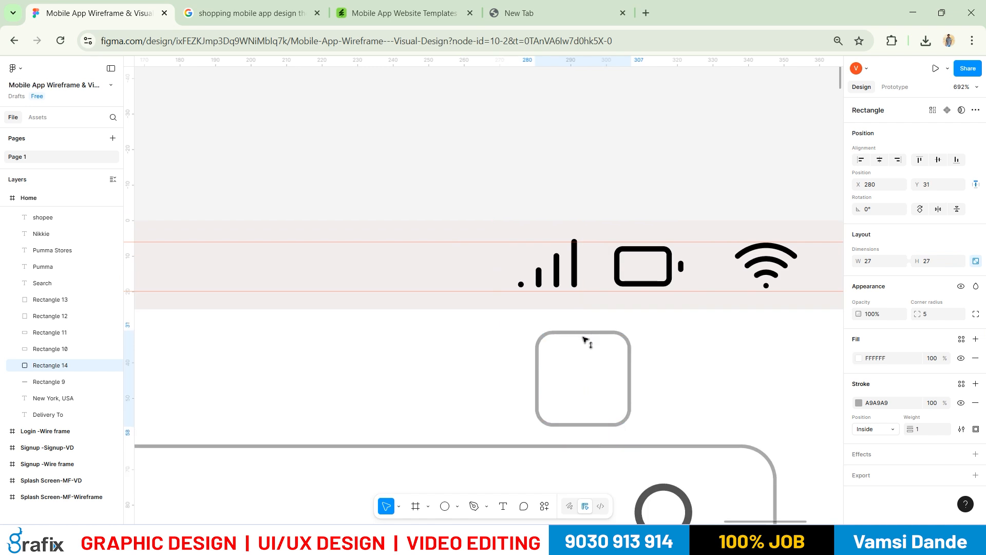
# Duplicate the 27 × 27 header box, aligning the copy's outer edge with the search box's end
pyautogui.scroll(-2, 582, 356)
pyautogui.scroll(-6, 582, 355)
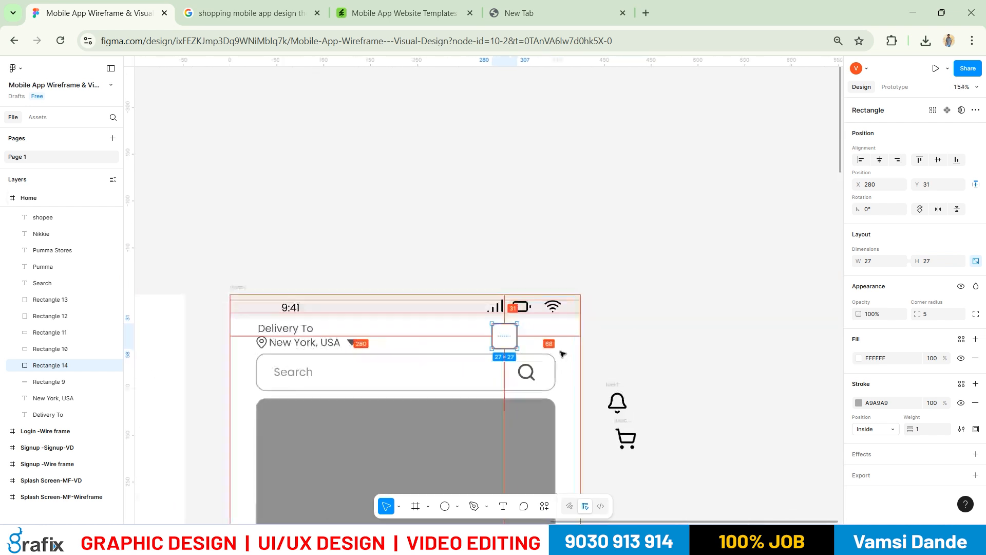
pyautogui.moveTo(484, 339); pyautogui.dragTo(551, 337)
pyautogui.click(579, 335)
pyautogui.scroll(-4, 576, 335)
# Ungroup the bell and shopping-cart icon frames beside the Home screen into plain vectors
pyautogui.moveTo(658, 370); pyautogui.dragTo(661, 339)
pyautogui.scroll(2, 608, 346)
pyautogui.click(636, 340)
pyautogui.hotkey('ctrl', 'shift', 'g')
pyautogui.click(647, 403)
pyautogui.click(640, 383)
pyautogui.hotkey('ctrl', 'shift', 'g')
pyautogui.click(713, 349)
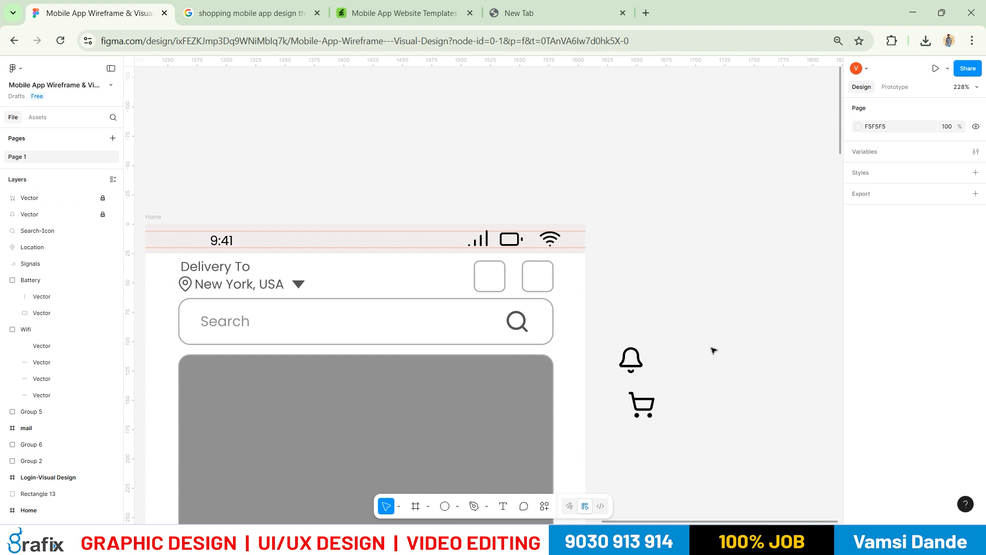
pyautogui.rightClick(714, 309)
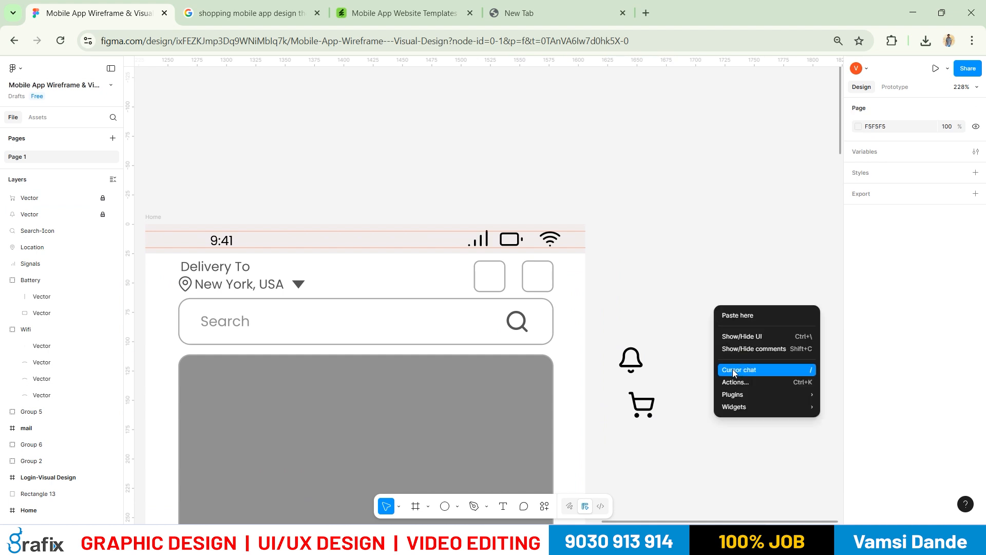
pyautogui.click(651, 362)
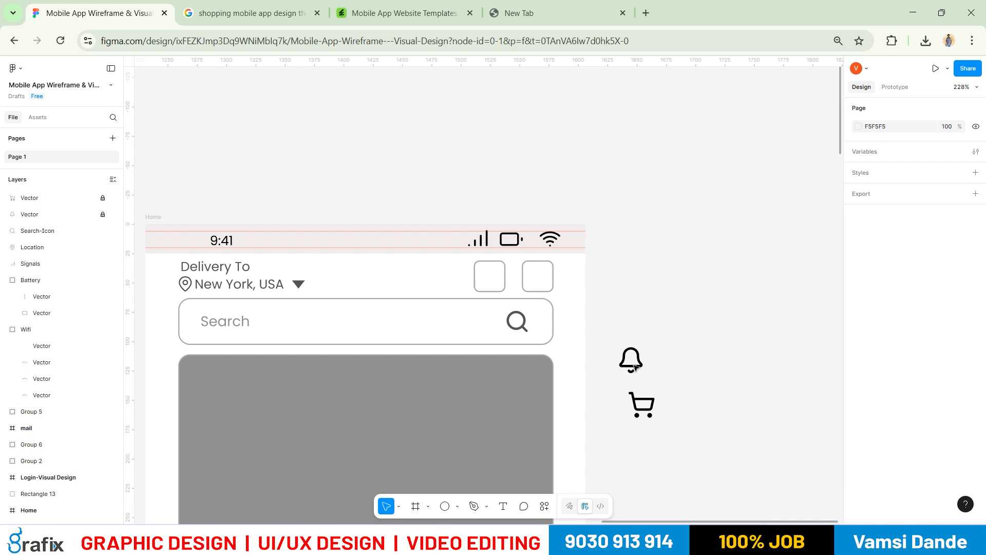
# Unlock the loose cart and bell icon vectors beside the Home frame
pyautogui.click(550, 239)
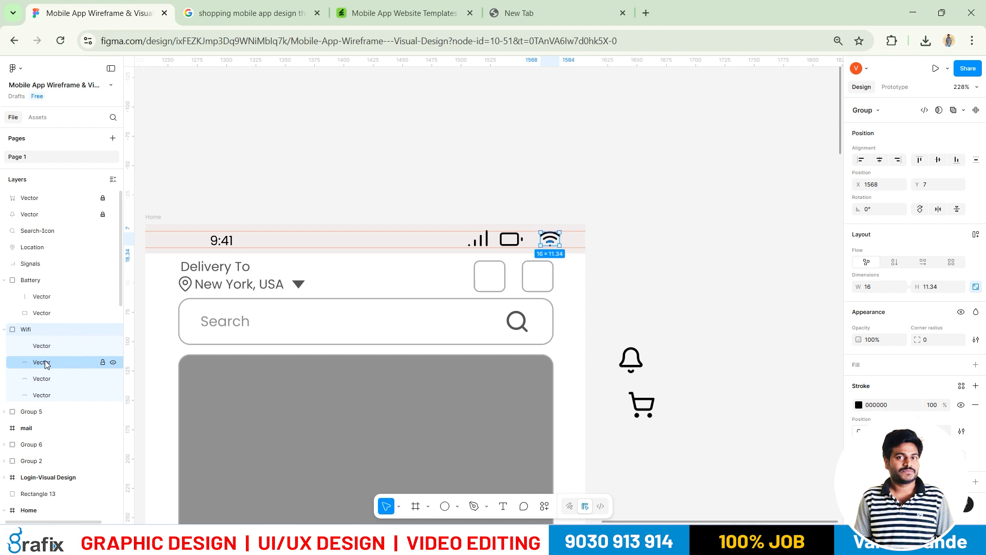
pyautogui.click(636, 400)
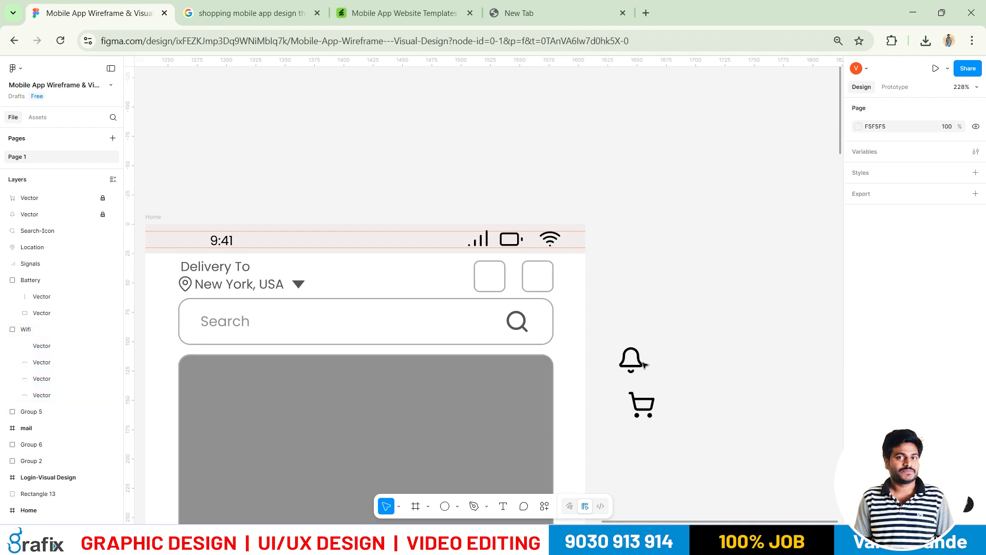
pyautogui.click(58, 201)
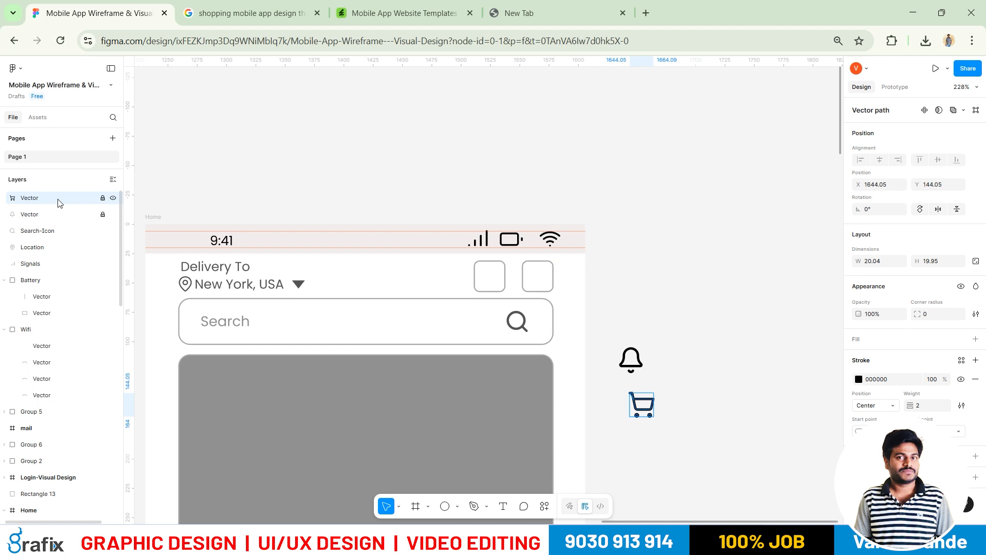
pyautogui.click(103, 198)
pyautogui.click(102, 214)
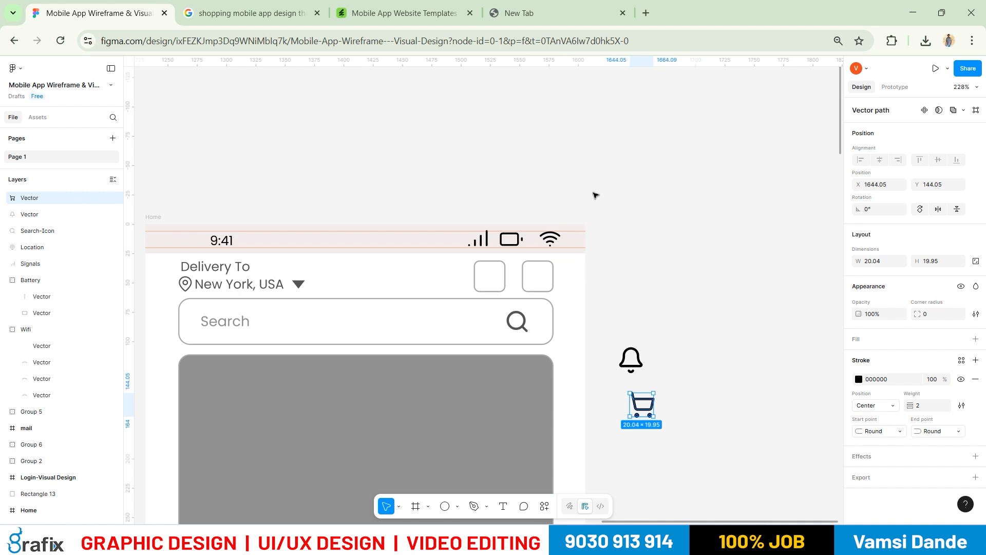
# Thin the cart icon's stroke to a weight of 1.5
pyautogui.scroll(3, 590, 363)
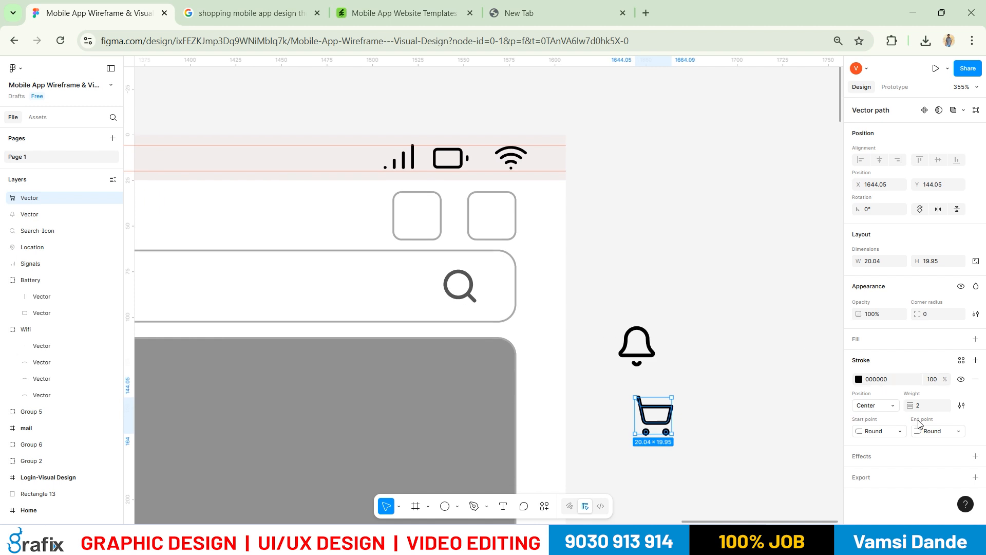
pyautogui.click(927, 406)
pyautogui.write('1')
pyautogui.press('Return')
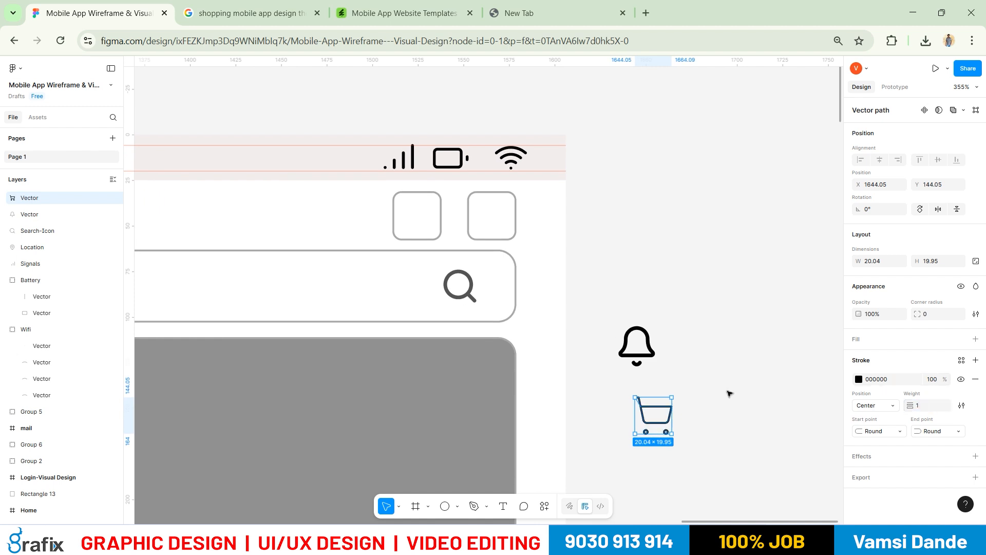
pyautogui.click(932, 407)
pyautogui.write('.5')
pyautogui.press('Return')
# Set the bell icon's stroke weight to 1.5
pyautogui.moveTo(563, 306); pyautogui.dragTo(722, 365)
pyautogui.click(922, 407)
pyautogui.write('1.5')
pyautogui.press('Return')
# Try to place the bell icon inside the rightmost square box of the Home header
pyautogui.scroll(1, 624, 270)
pyautogui.moveTo(647, 364); pyautogui.dragTo(492, 228)
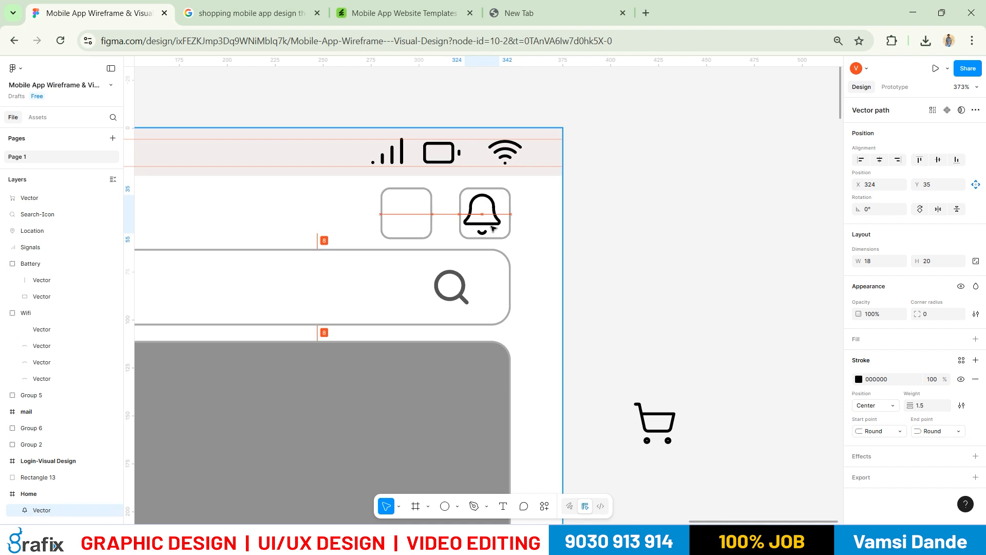
pyautogui.hotkey('ctrl', 'z')
# Lock the aspect ratio of the bell and cart icons and set the bell's width to 14
pyautogui.moveTo(754, 258); pyautogui.dragTo(623, 459)
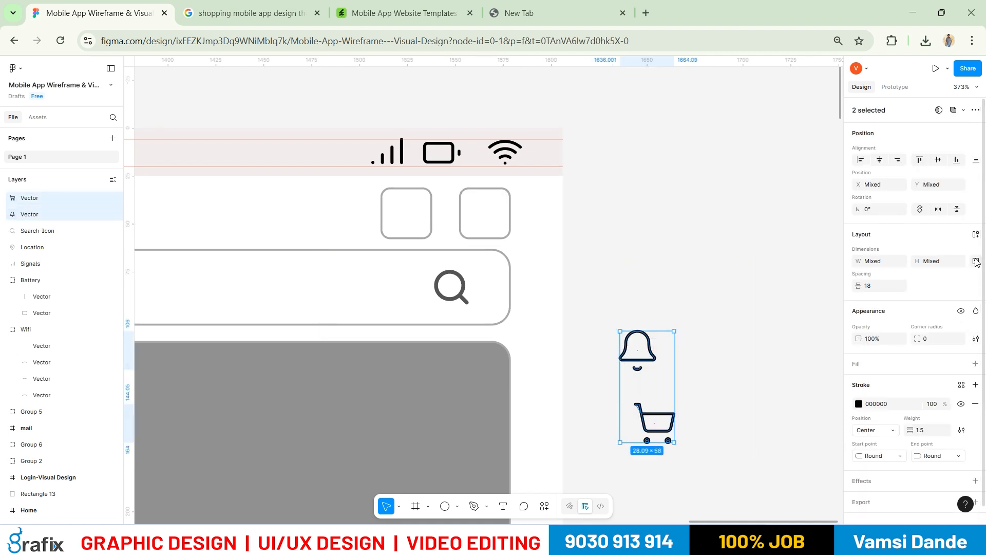
pyautogui.click(976, 261)
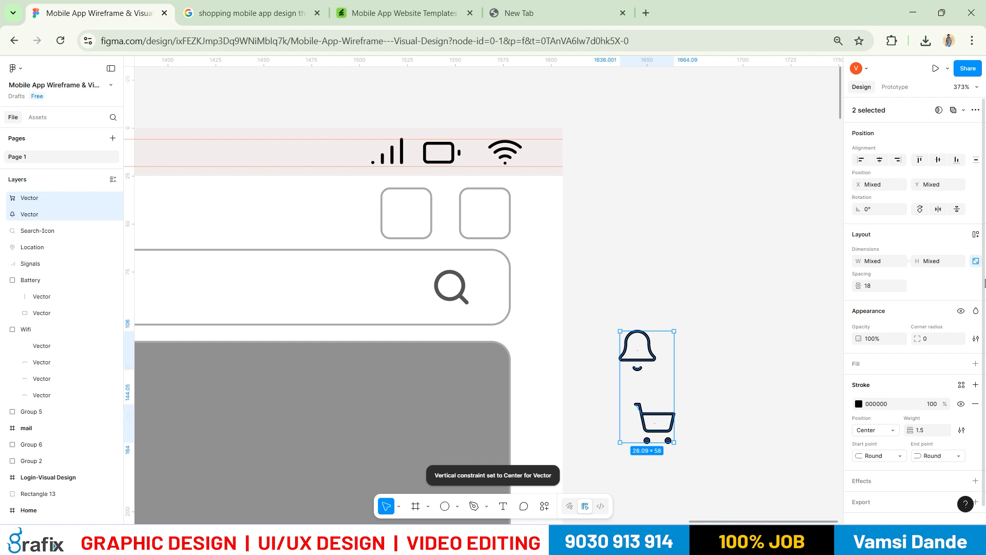
pyautogui.click(719, 359)
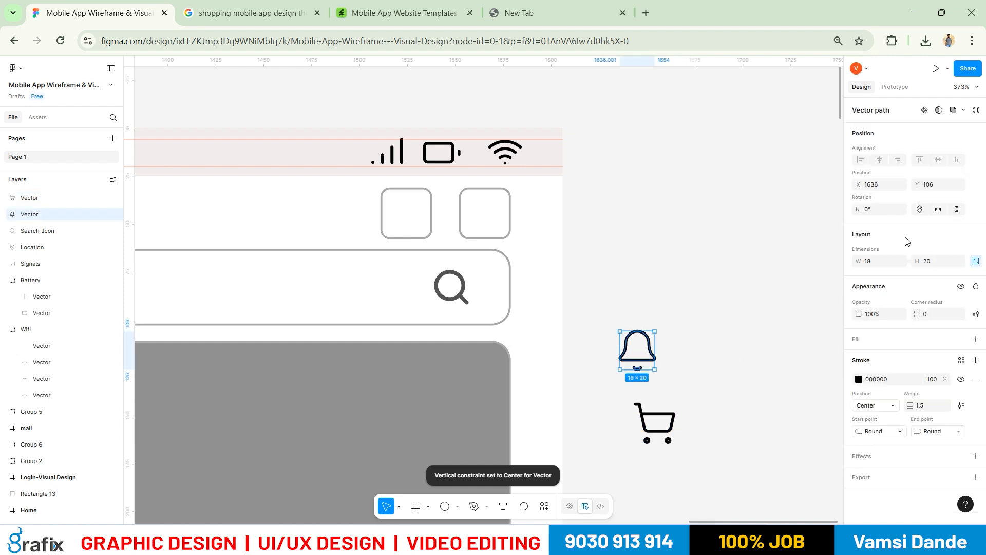
pyautogui.click(885, 261)
pyautogui.write('16')
pyautogui.press('Return')
pyautogui.click(876, 261)
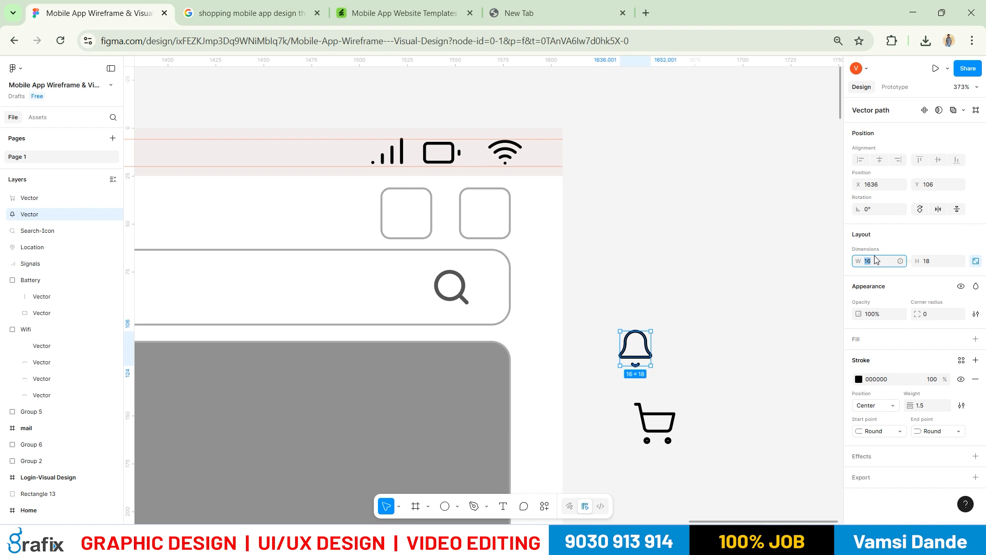
pyautogui.write('14')
pyautogui.press('Return')
# Resize the cart icon proportionally to a width of 15
pyautogui.click(658, 422)
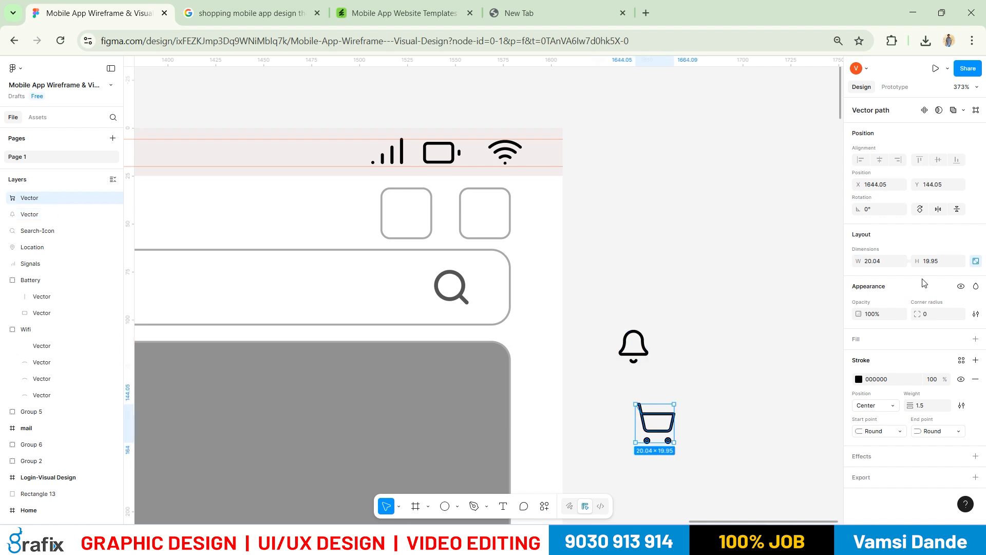
pyautogui.click(881, 262)
pyautogui.press('Return')
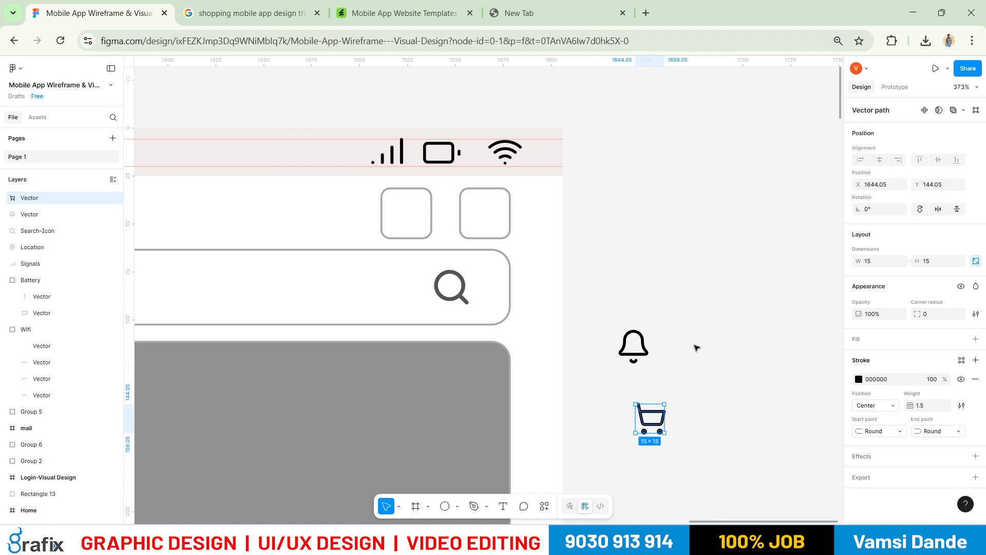
pyautogui.click(696, 345)
# Move the bell icon into the first square header box and centre it there horizontally and vertically
pyautogui.moveTo(633, 345); pyautogui.dragTo(434, 223)
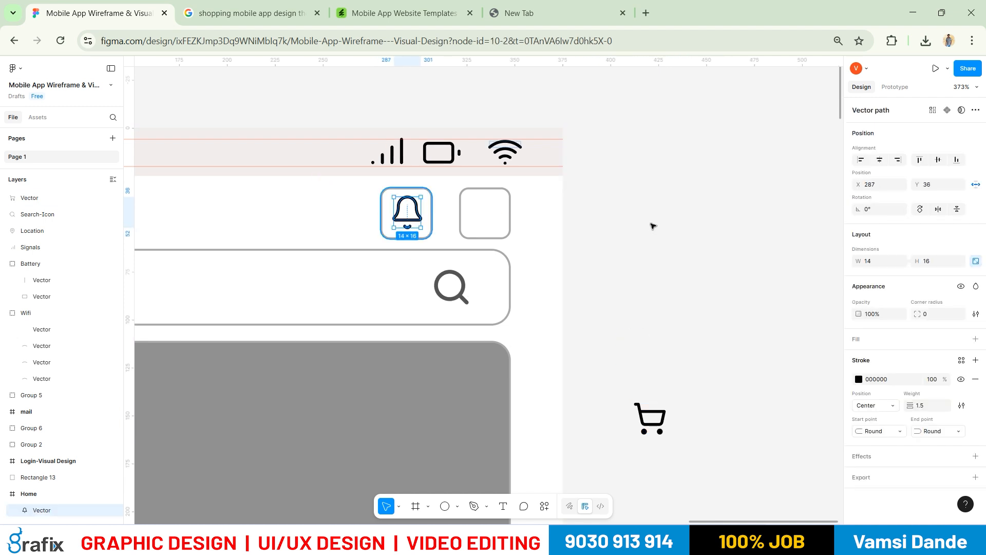
pyautogui.keyDown('shift'); pyautogui.click(428, 223); pyautogui.keyUp('shift')
pyautogui.click(879, 161)
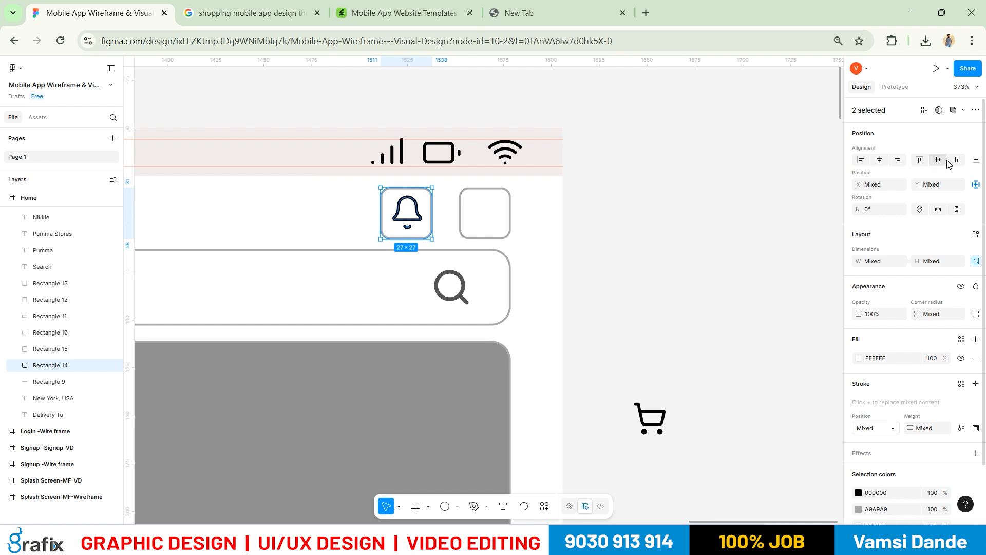
pyautogui.click(946, 164)
pyautogui.click(725, 222)
# Move the cart icon into the second square header box and align their vertical centres
pyautogui.moveTo(665, 412); pyautogui.dragTo(506, 212)
pyautogui.keyDown('shift'); pyautogui.click(506, 216); pyautogui.keyUp('shift')
pyautogui.click(939, 161)
pyautogui.click(571, 270)
# Give the search box and both icon boxes a lighter grey stroke from the page's colour swatches, following the reference image
pyautogui.scroll(-2, 556, 283)
pyautogui.moveTo(593, 286); pyautogui.dragTo(579, 256)
pyautogui.hotkey('alt', 'Tab')
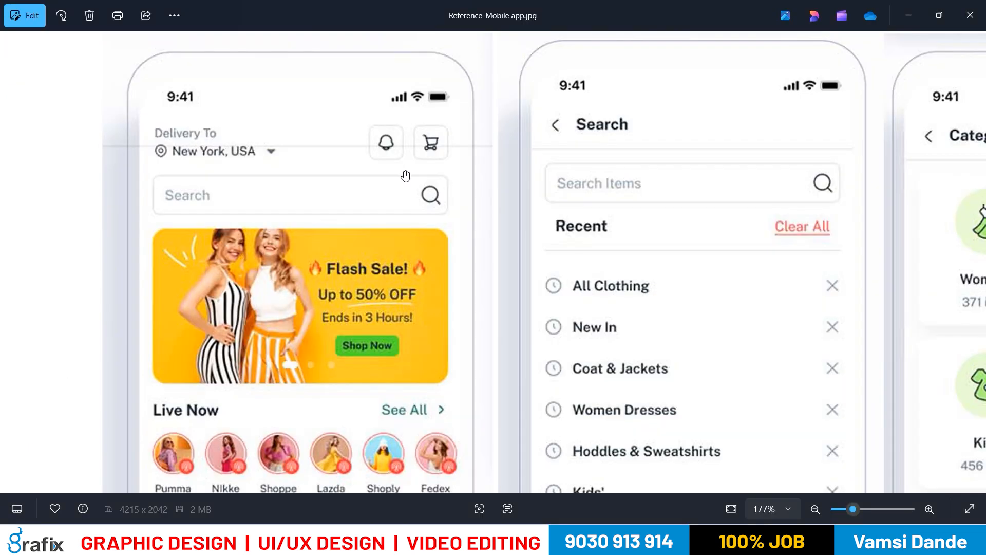
pyautogui.hotkey('alt', 'Tab')
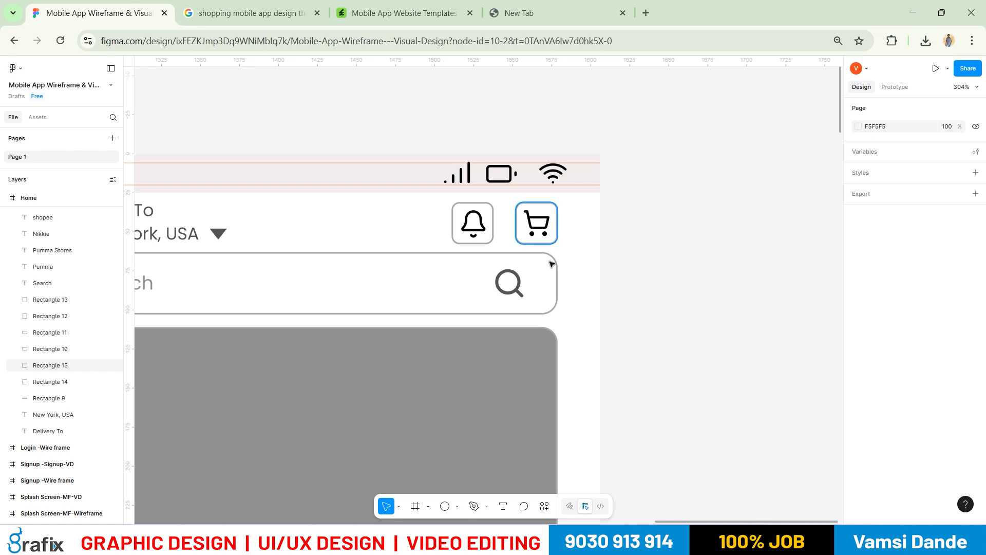
pyautogui.click(550, 262)
pyautogui.keyDown('shift'); pyautogui.click(486, 241); pyautogui.keyUp('shift')
pyautogui.keyDown('shift'); pyautogui.click(552, 263); pyautogui.keyUp('shift')
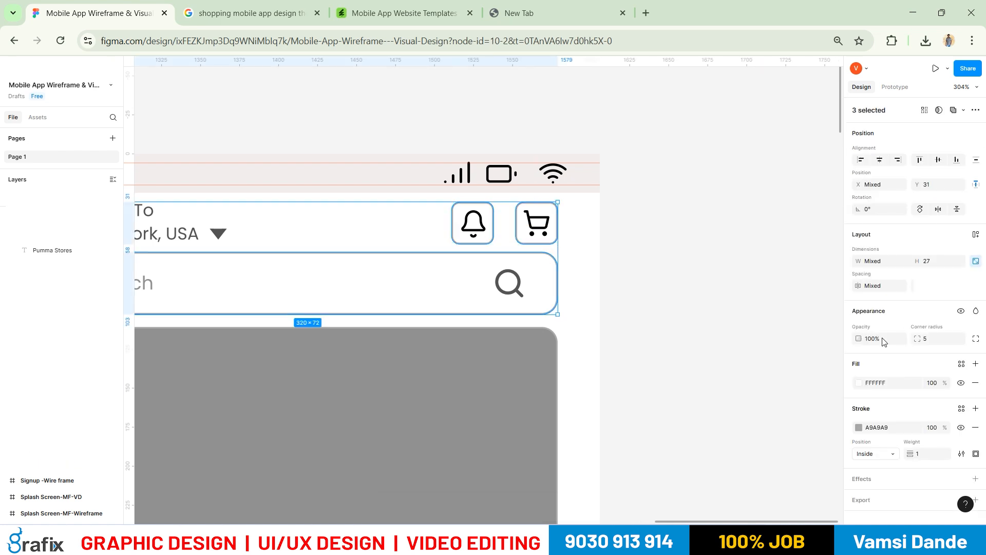
pyautogui.scroll(-1, 886, 411)
pyautogui.click(859, 416)
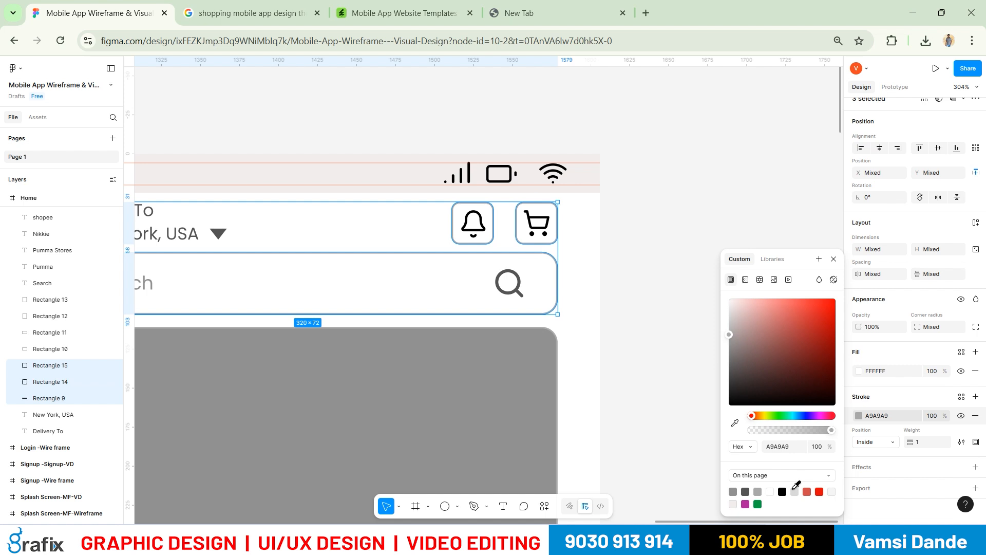
pyautogui.click(700, 429)
# Compare the Home wireframe's sections with the reference mobile app image
pyautogui.scroll(-3, 606, 277)
pyautogui.scroll(-1, 606, 277)
pyautogui.moveTo(691, 392); pyautogui.dragTo(745, 306)
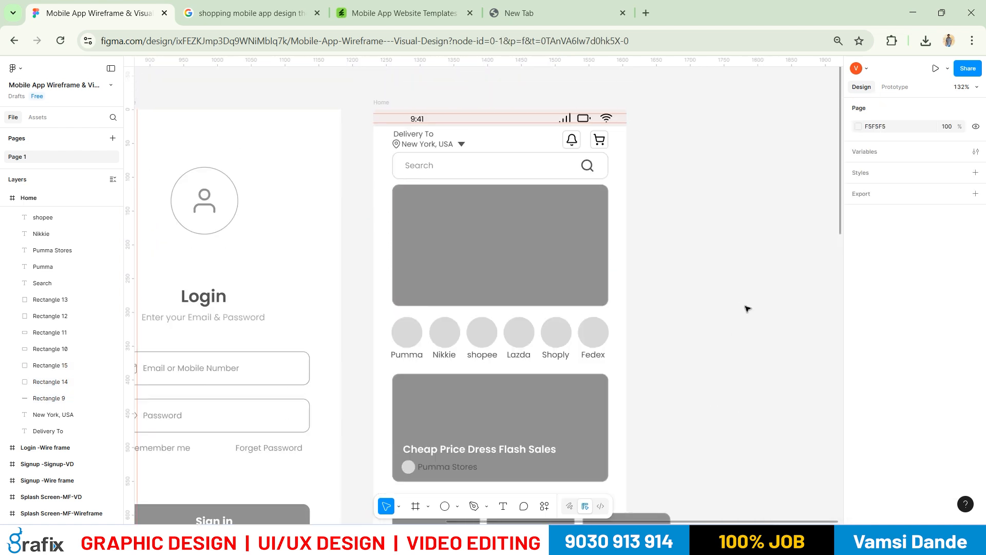
pyautogui.hotkey('alt', 'Tab')
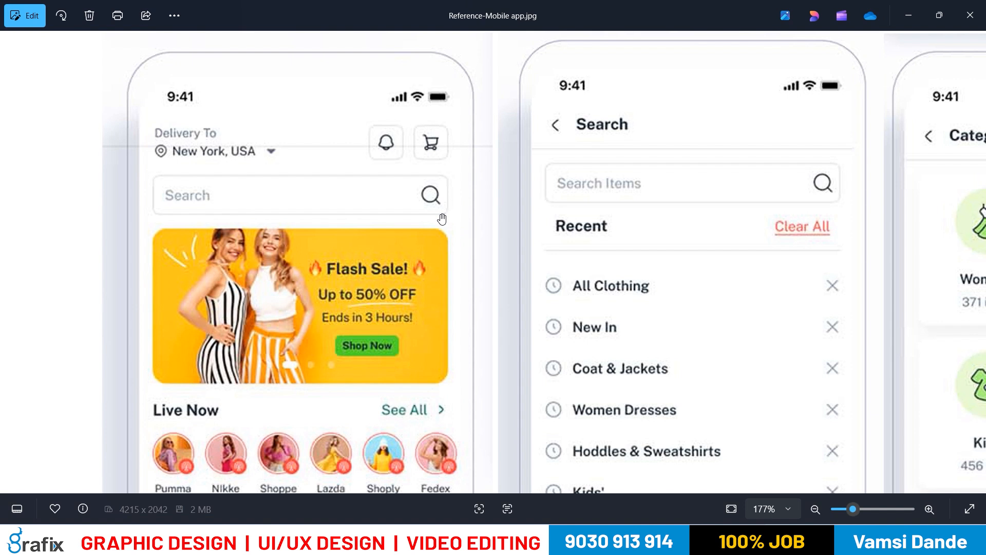
pyautogui.hotkey('alt', 'Tab')
pyautogui.moveTo(701, 351); pyautogui.dragTo(705, 333)
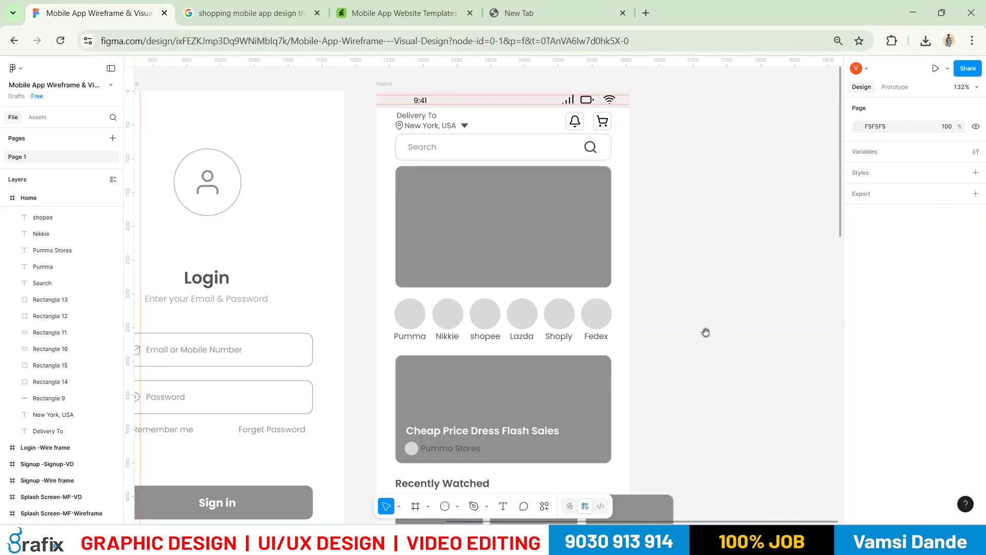
pyautogui.scroll(-5, 699, 363)
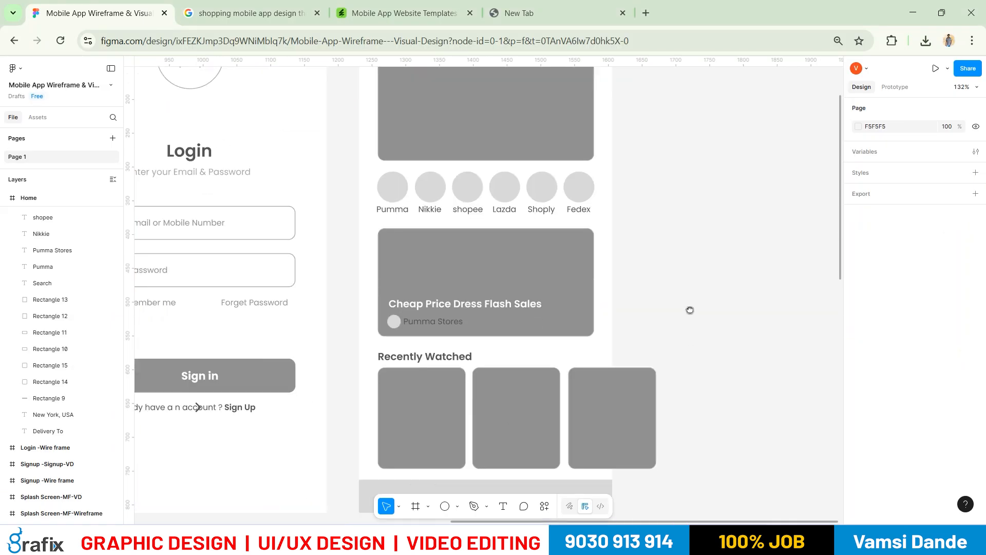
# Try deleting the third card of the Recently Watched row
pyautogui.click(449, 290)
pyautogui.click(550, 296)
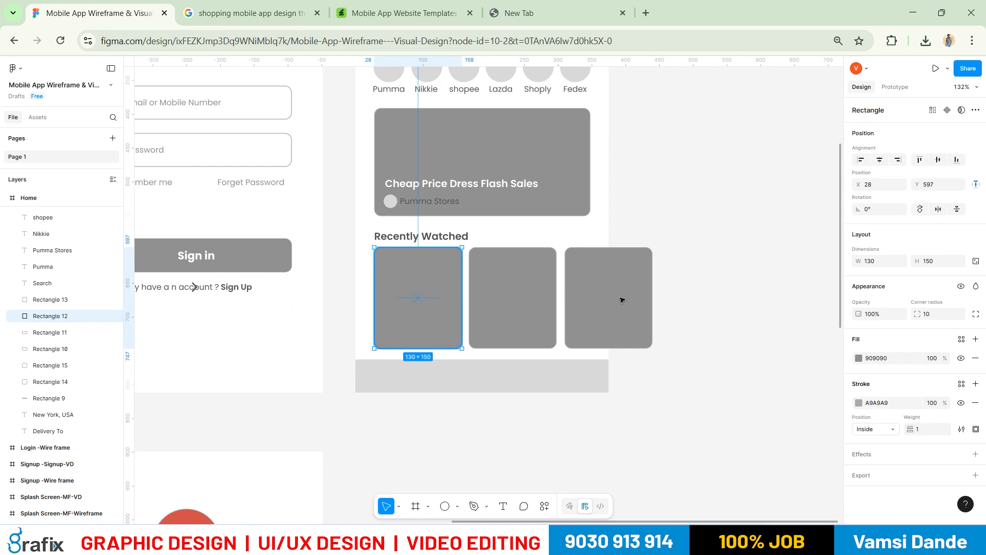
pyautogui.click(610, 296)
pyautogui.scroll(-1, 610, 297)
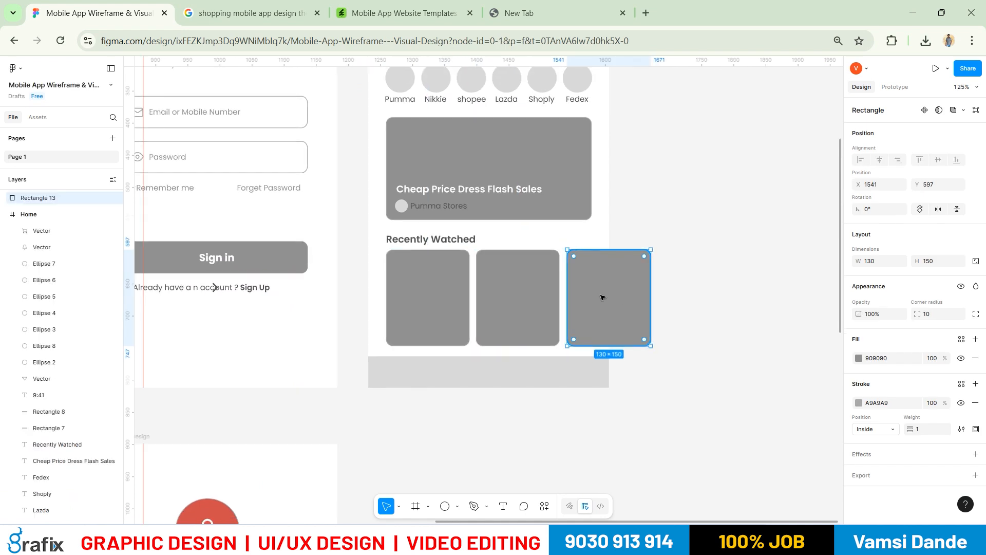
pyautogui.press('Delete')
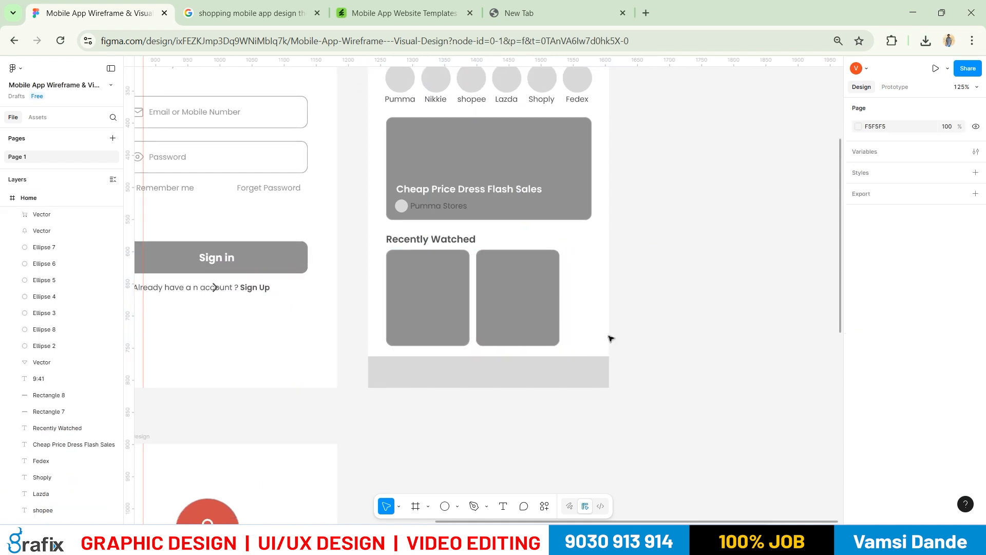
pyautogui.scroll(-2, 609, 313)
pyautogui.moveTo(632, 205); pyautogui.dragTo(609, 316)
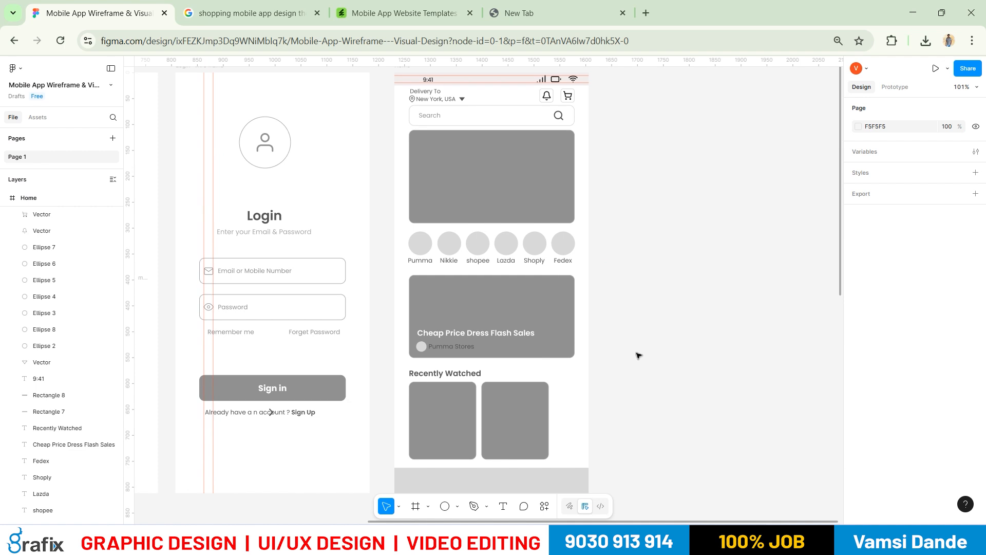
pyautogui.hotkey('ctrl', 'z')
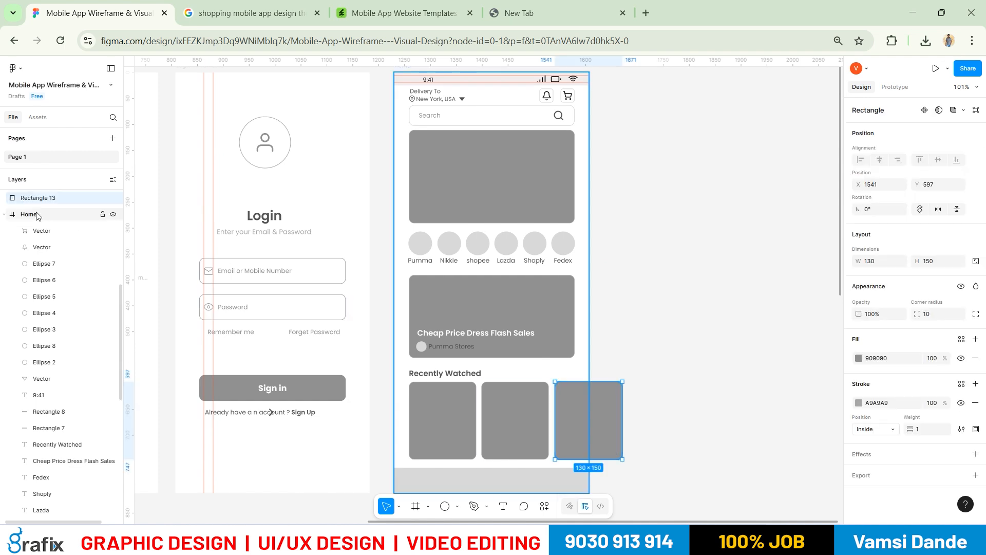
# Try duplicating the Home frame beside the original
pyautogui.scroll(1, 37, 216)
pyautogui.scroll(5, 51, 308)
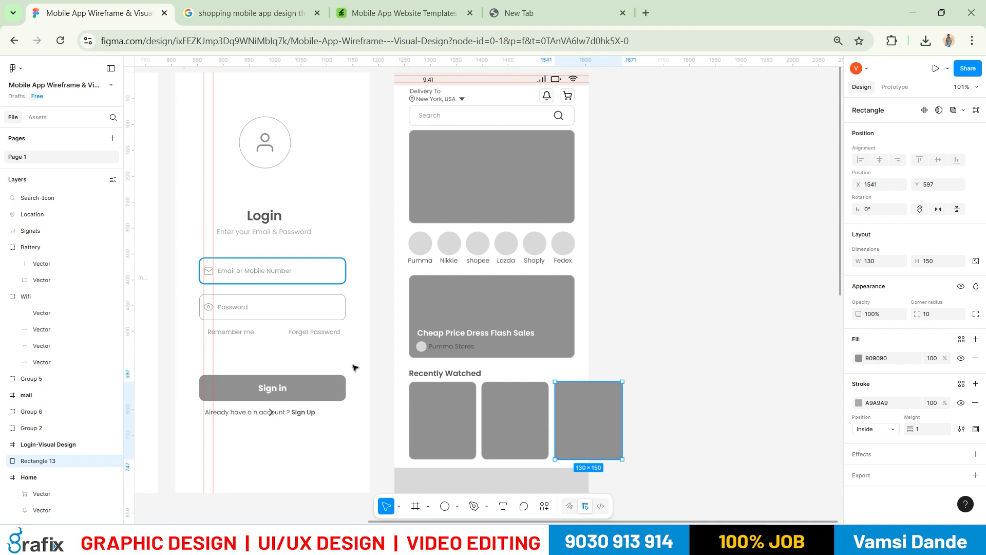
pyautogui.scroll(-3, 400, 400)
pyautogui.click(436, 175)
pyautogui.moveTo(411, 174); pyautogui.dragTo(597, 175)
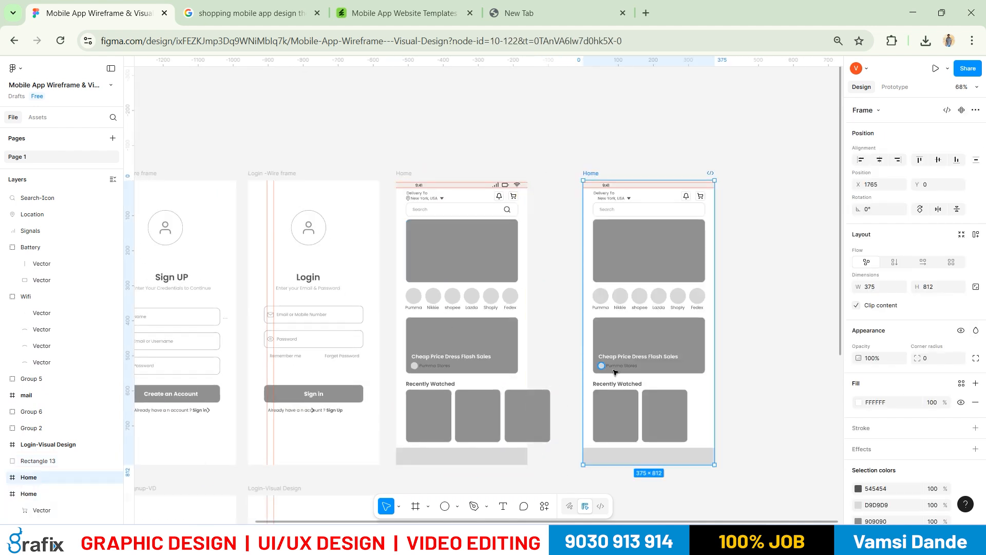
pyautogui.press('Delete')
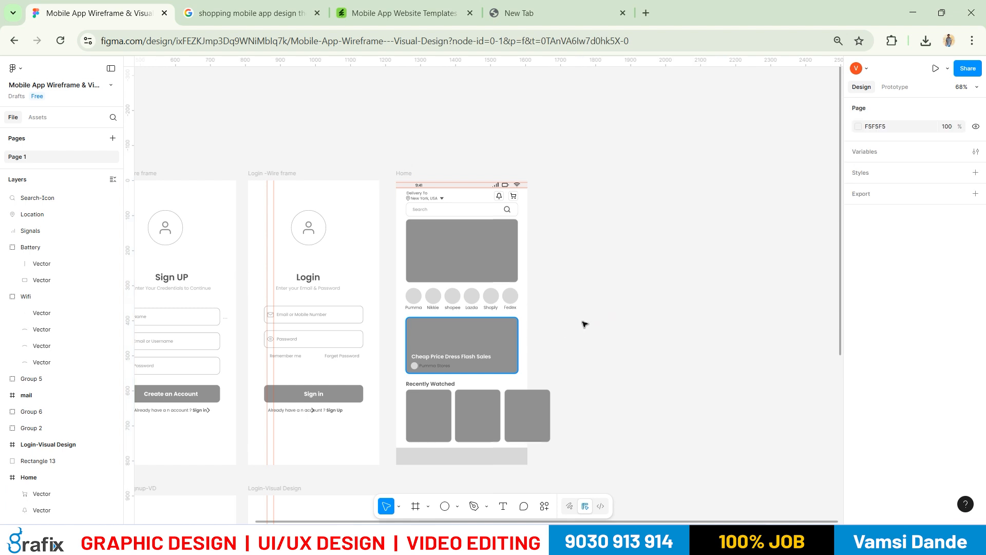
# Move the Search-Icon, Location and Signals layers from the page level into the Home frame
pyautogui.moveTo(568, 315); pyautogui.dragTo(665, 301)
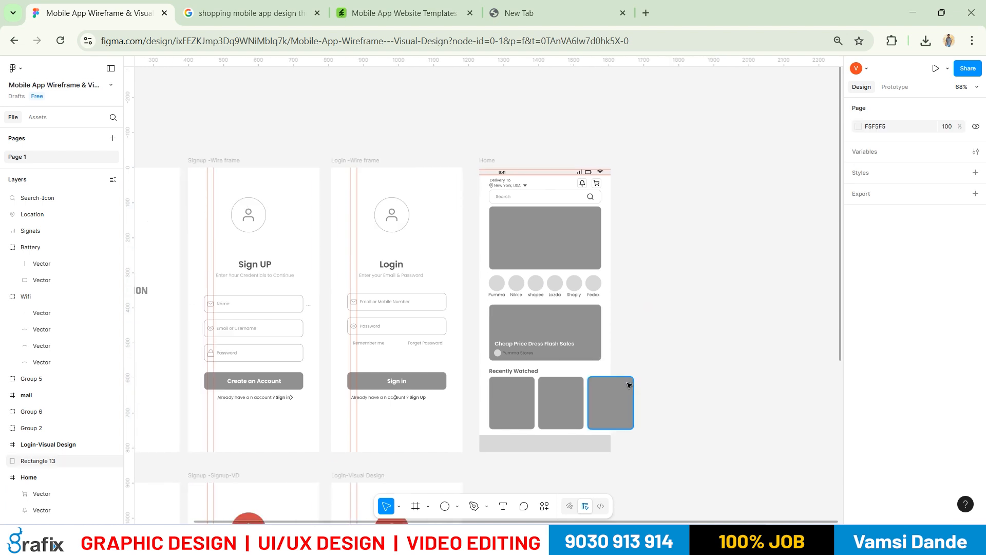
pyautogui.click(593, 400)
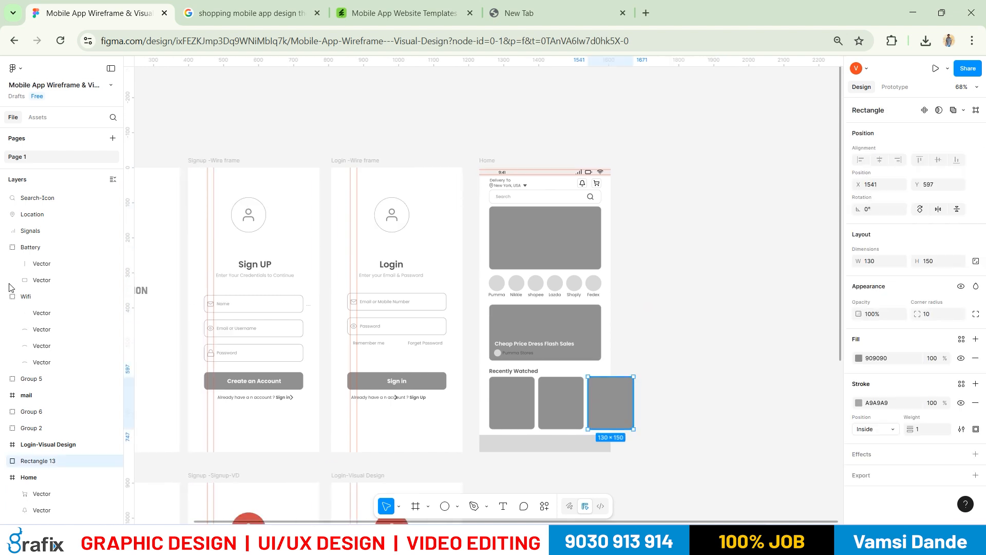
pyautogui.click(42, 200)
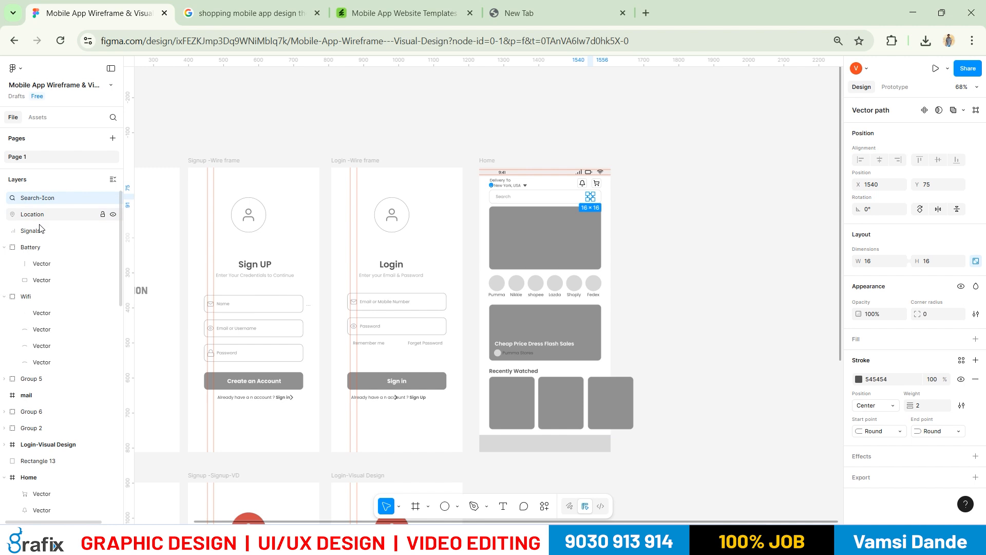
pyautogui.keyDown('shift'); pyautogui.click(41, 216); pyautogui.keyUp('shift')
pyautogui.keyDown('shift'); pyautogui.click(41, 230); pyautogui.keyUp('shift')
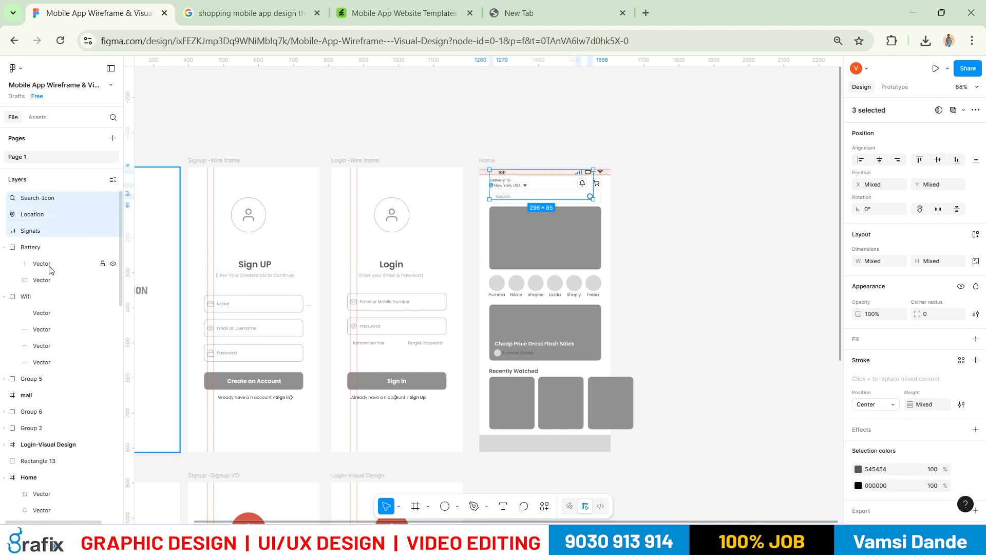
pyautogui.press('Delete')
pyautogui.click(489, 161)
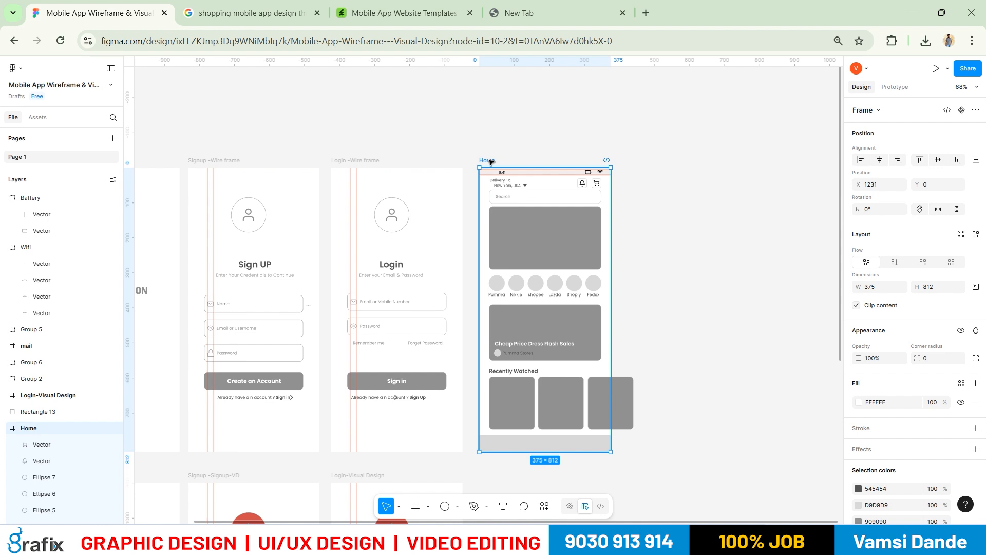
pyautogui.hotkey('ctrl', 'z')
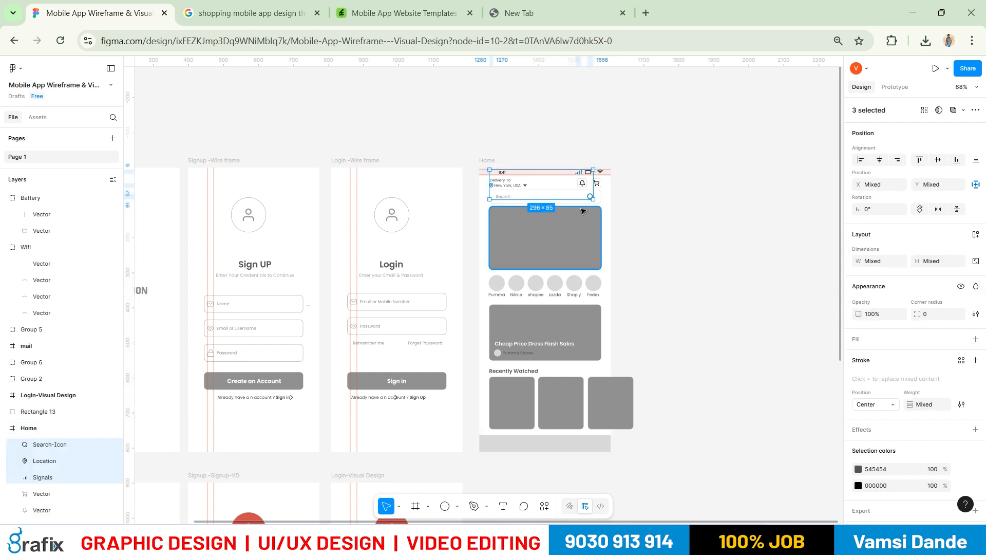
pyautogui.click(667, 211)
# Toggle the visibility of the Group 5 layer to identify which icon it holds
pyautogui.click(70, 198)
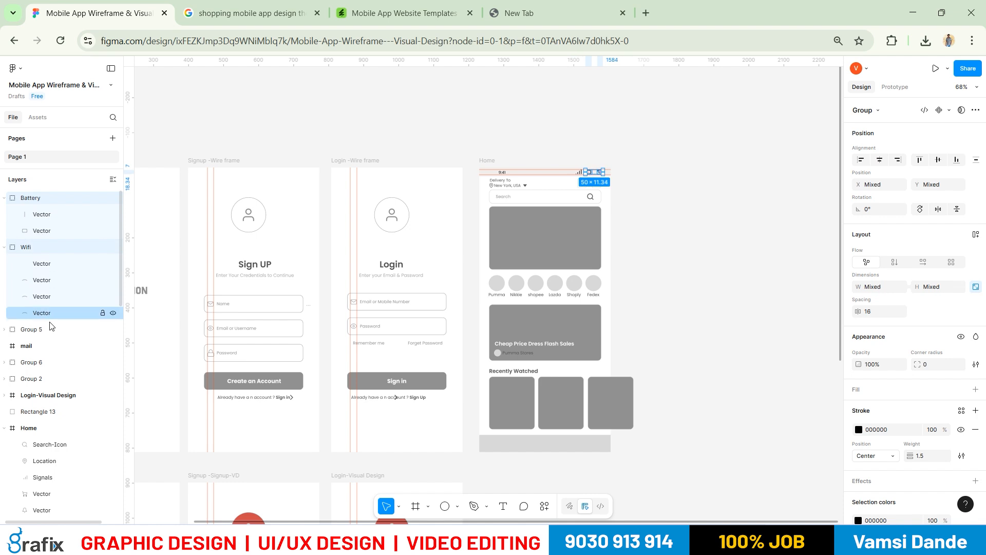
pyautogui.doubleClick(39, 332)
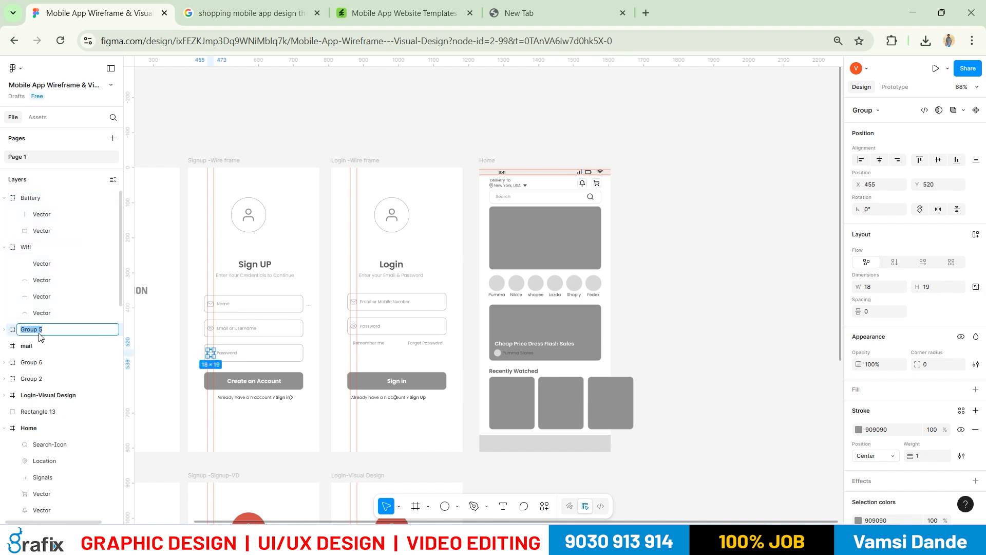
pyautogui.press('Return')
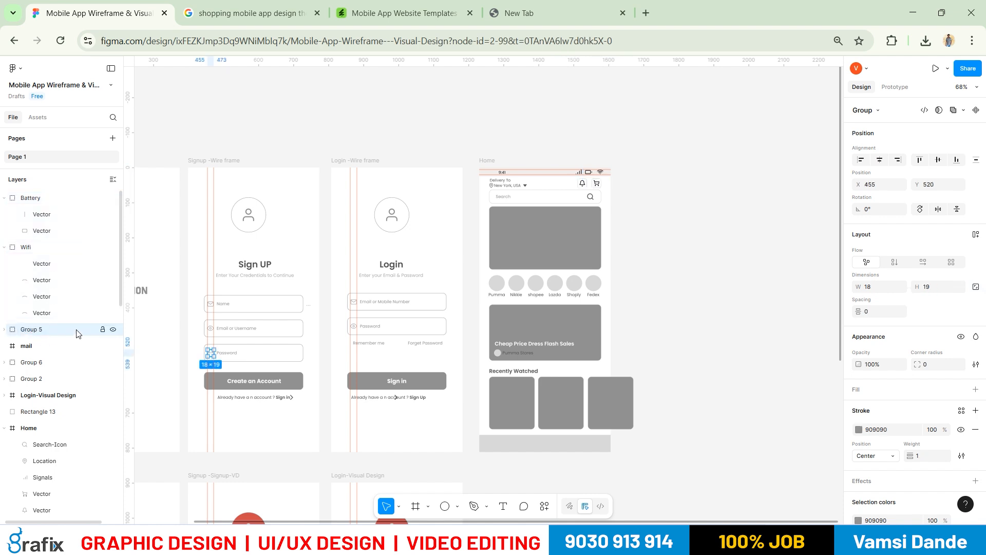
pyautogui.scroll(5, 467, 213)
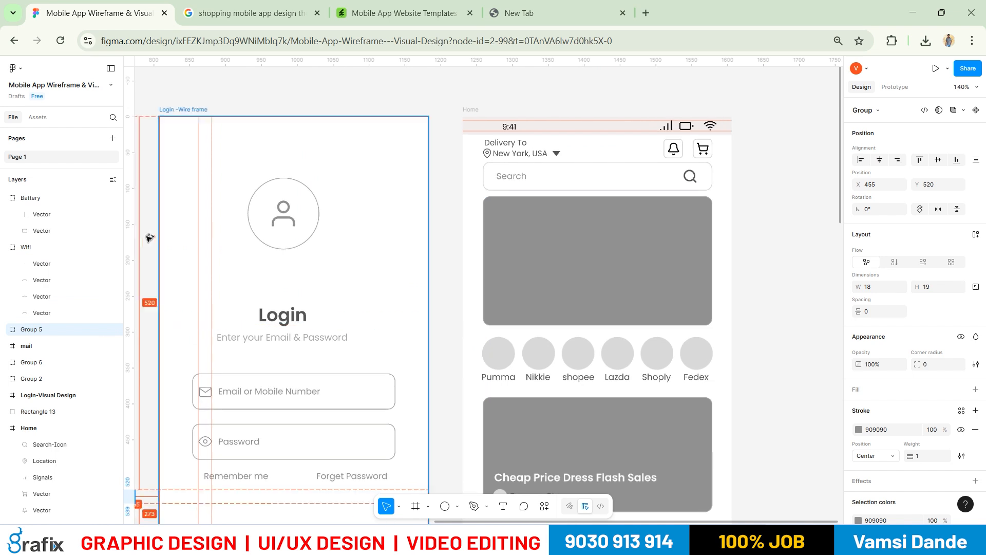
pyautogui.click(112, 330)
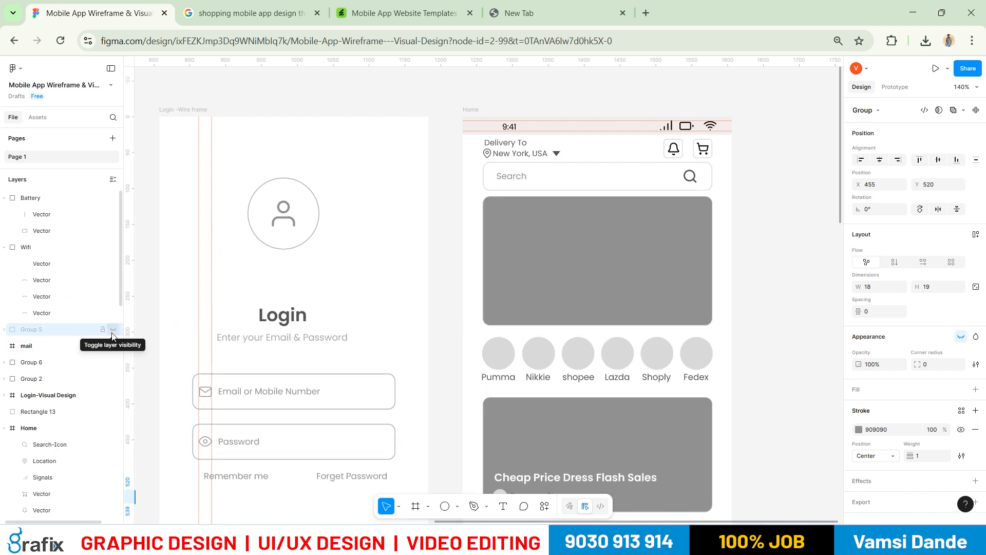
pyautogui.click(112, 332)
pyautogui.click(112, 333)
pyautogui.click(112, 333)
pyautogui.click(112, 332)
pyautogui.click(113, 333)
pyautogui.hotkey('ctrl', '-')
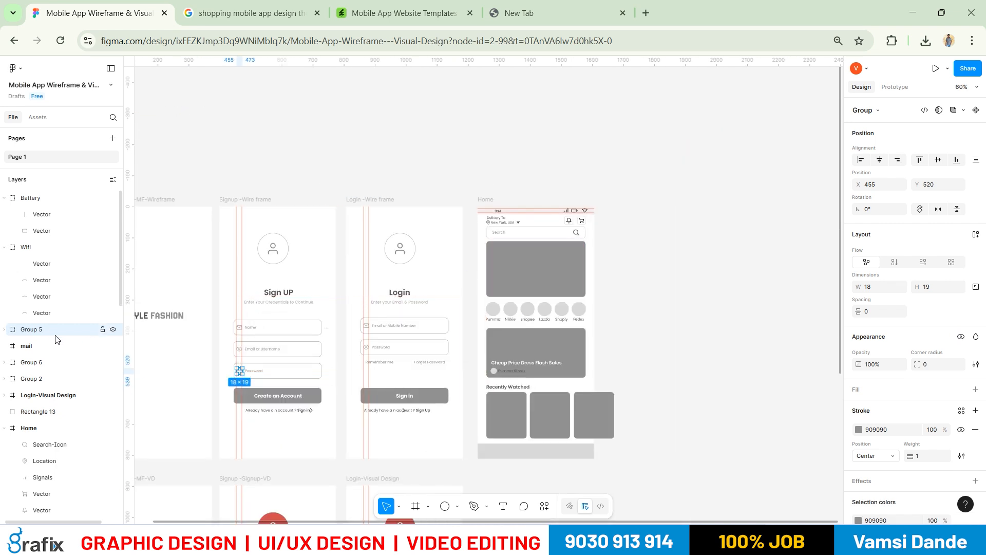
pyautogui.click(112, 330)
pyautogui.click(112, 331)
# Rename the Group 5 layer as Password-Icon
pyautogui.doubleClick(42, 331)
pyautogui.write('Password')
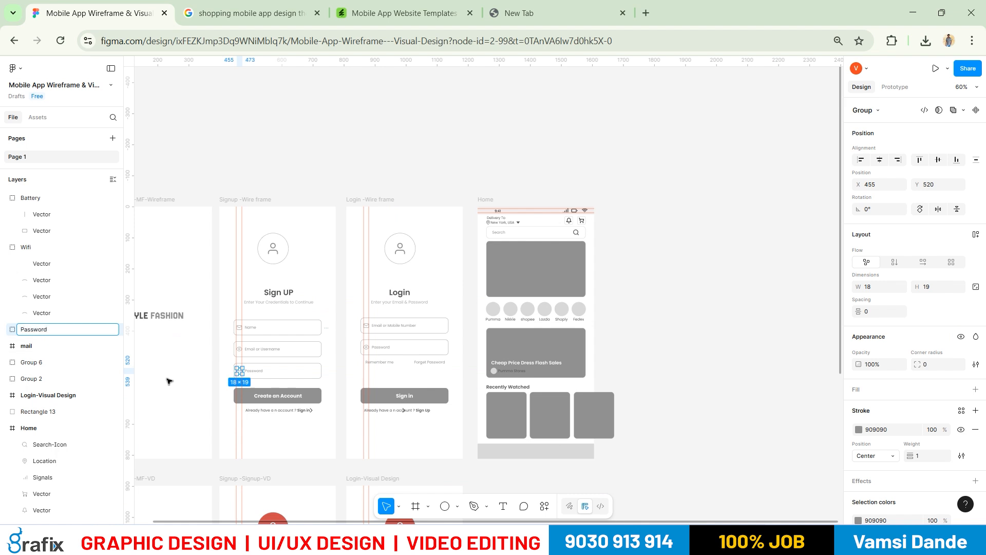
pyautogui.write('-Icon')
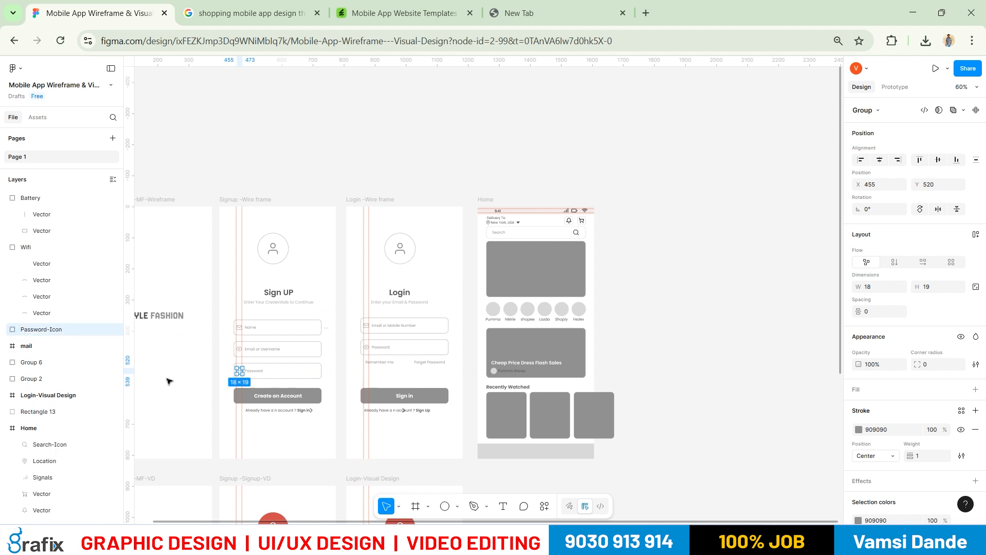
# Move the Battery and Wifi groups from the page level into the Home frame
pyautogui.click(31, 247)
pyautogui.keyDown('shift'); pyautogui.click(37, 200); pyautogui.keyUp('shift')
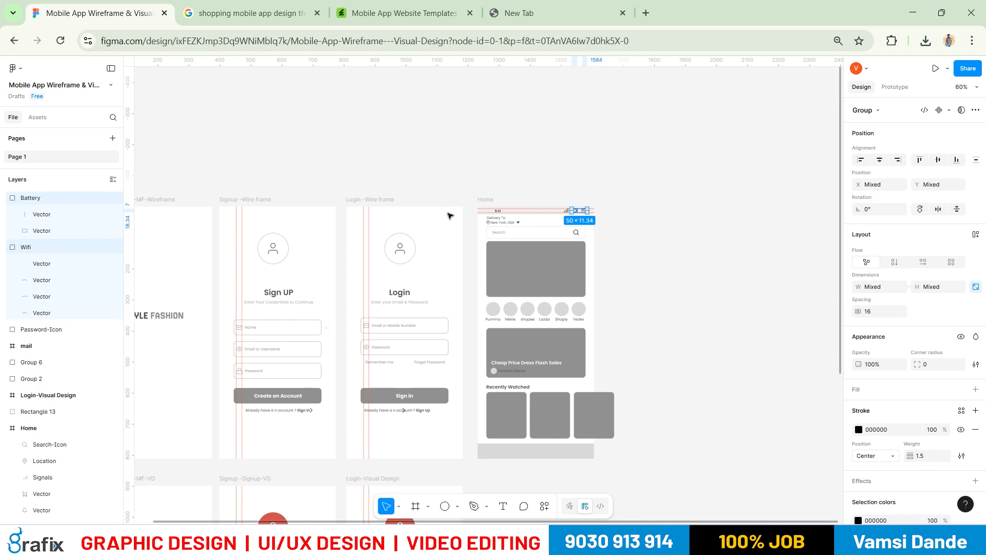
pyautogui.click(488, 204)
pyautogui.click(493, 200)
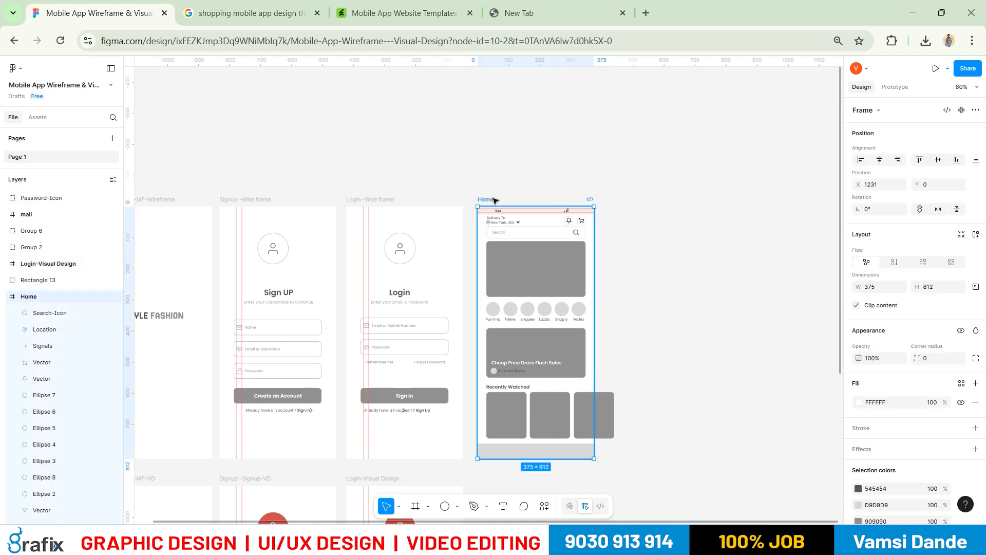
# Move the third Recently Watched card, Rectangle 13, into the Home frame by cutting it and pasting it there
pyautogui.click(599, 419)
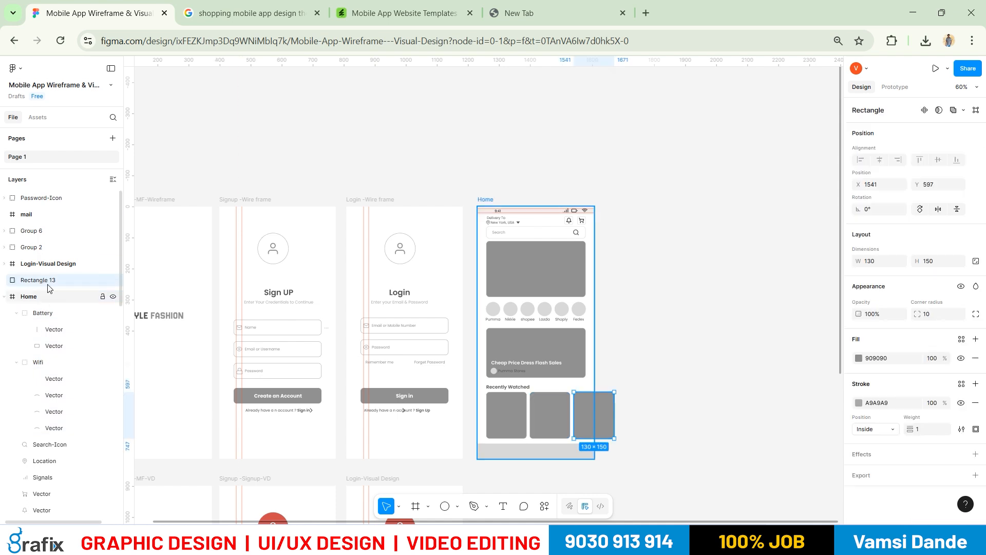
pyautogui.press('Delete')
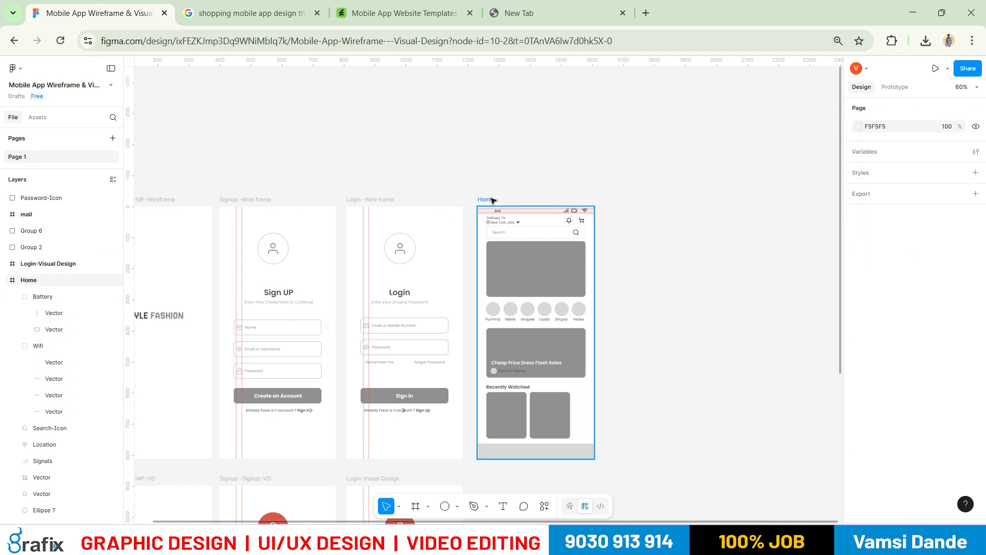
pyautogui.click(492, 199)
pyautogui.hotkey('ctrl', 'v')
pyautogui.click(750, 415)
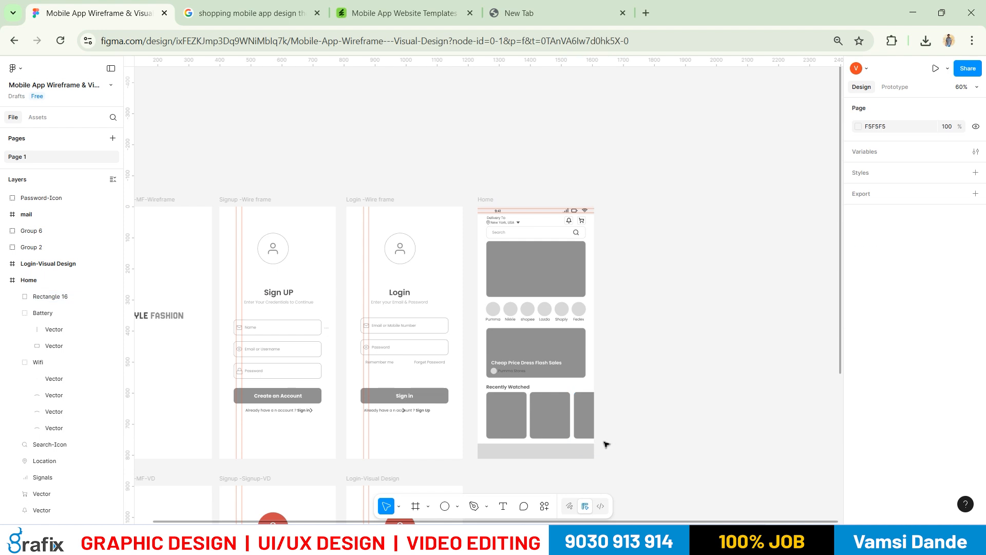
# Examine the third Recently Watched card and its spacing to the neighbouring card in the Home frame
pyautogui.scroll(5, 605, 442)
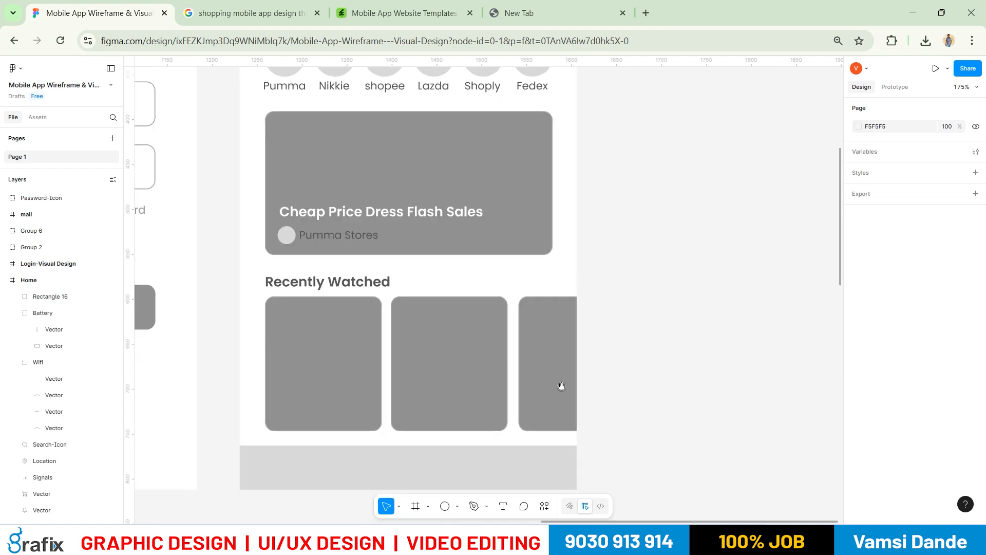
pyautogui.scroll(-3, 564, 359)
pyautogui.click(565, 340)
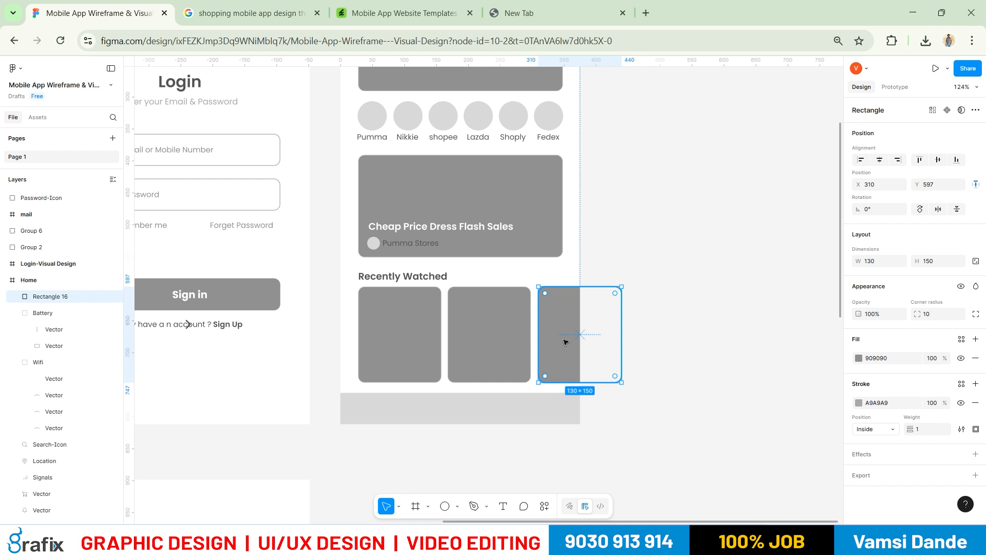
pyautogui.scroll(-5, 564, 342)
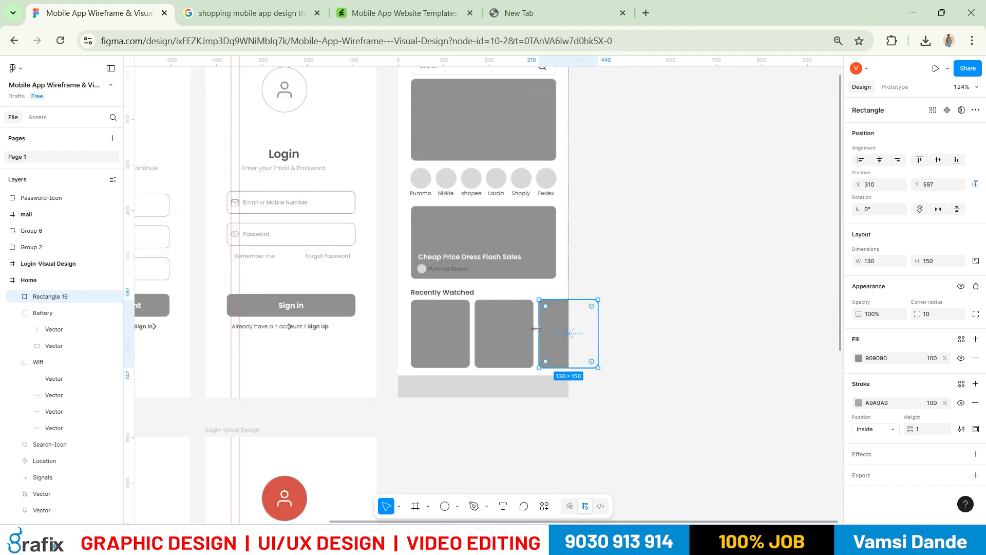
pyautogui.scroll(1, 600, 298)
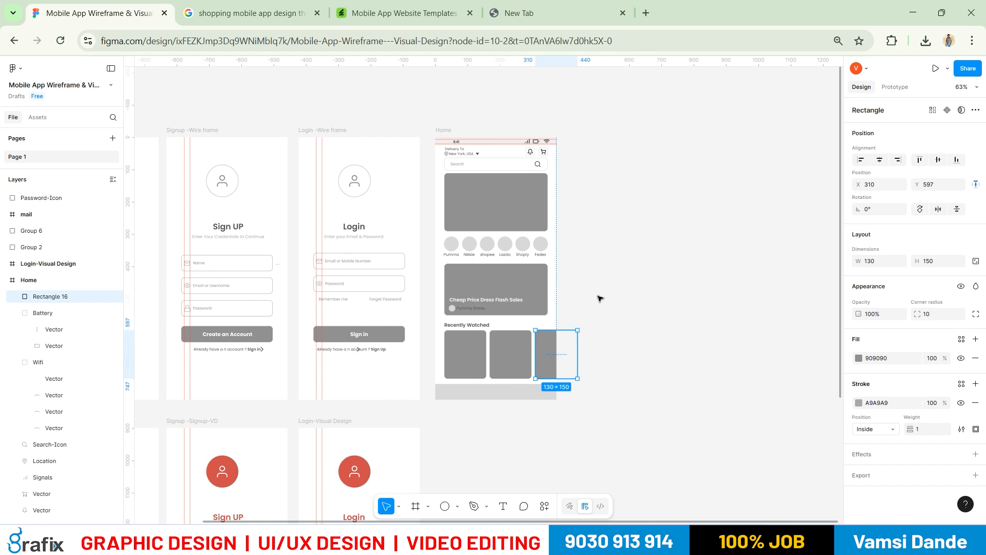
pyautogui.scroll(5, 519, 346)
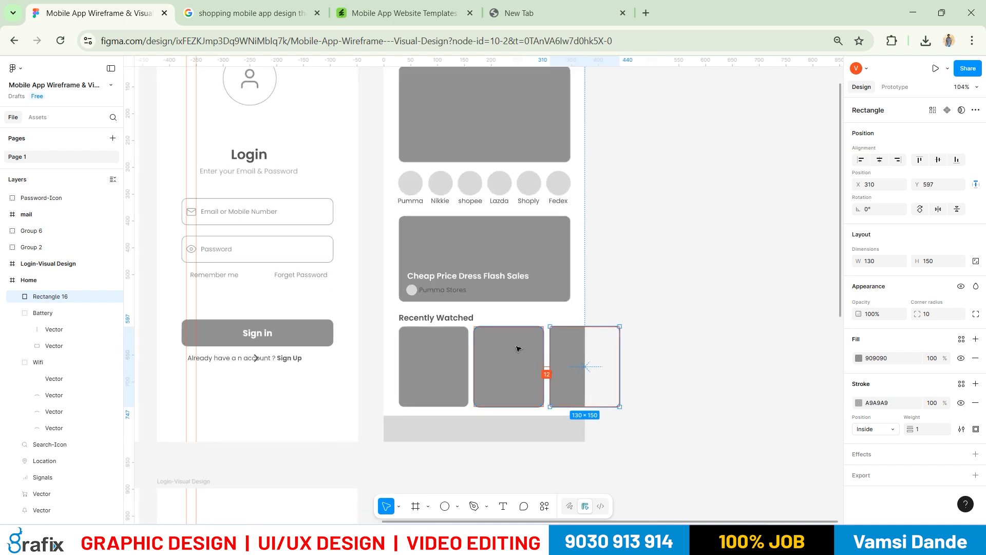
pyautogui.scroll(-1, 597, 276)
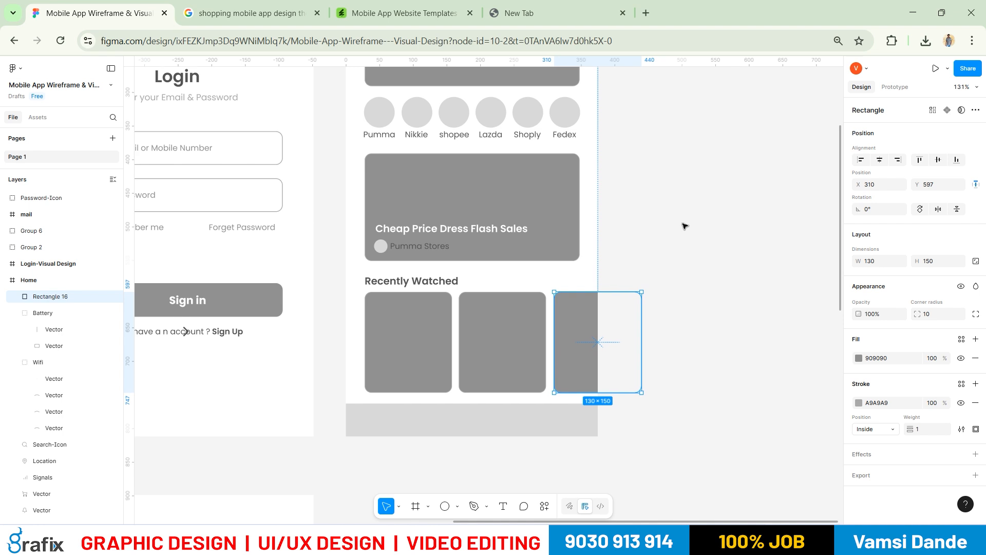
pyautogui.scroll(-1, 464, 346)
pyautogui.scroll(-1, 442, 299)
# Set the Recently Watched heading's font size to 16 and nudge it vertically to Y 569
pyautogui.click(445, 262)
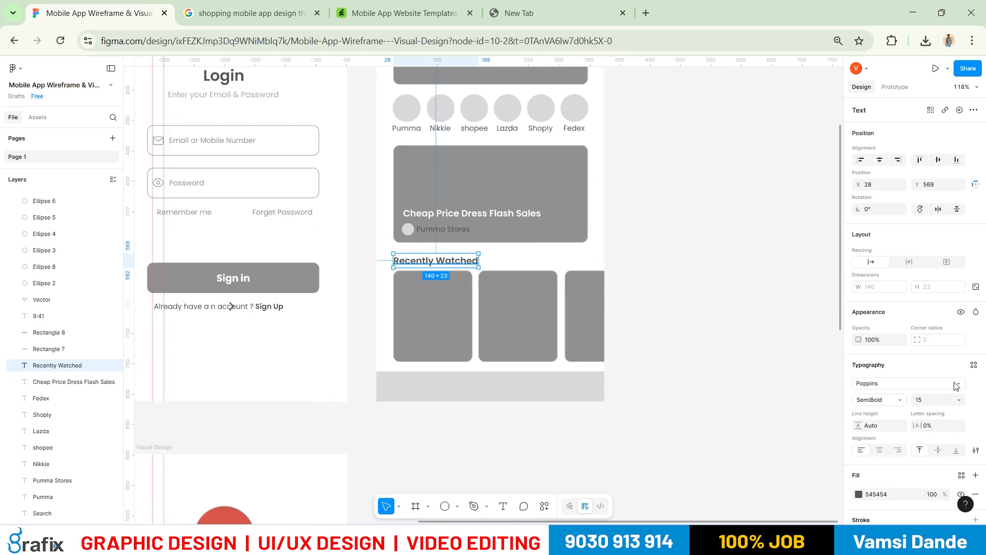
pyautogui.click(926, 400)
pyautogui.write('16')
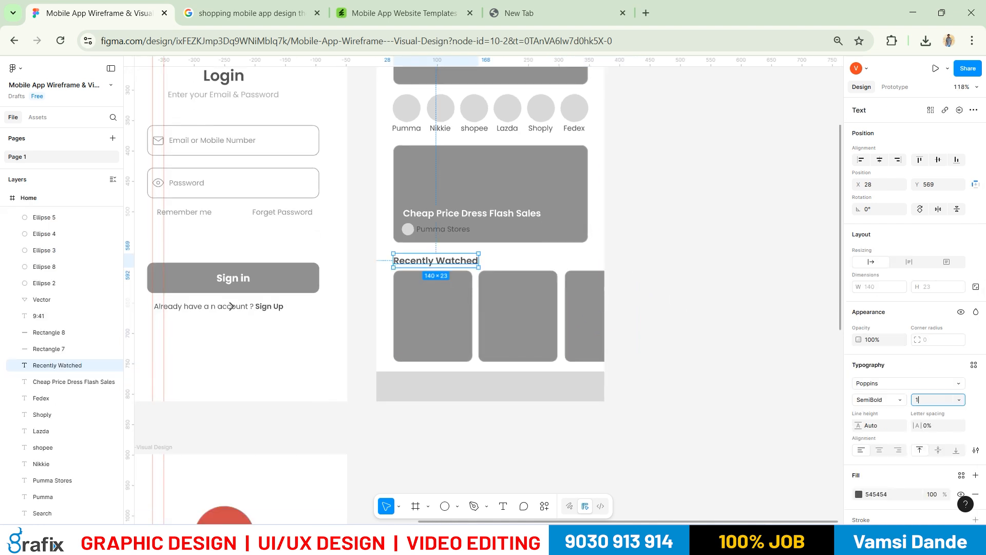
pyautogui.press('Return')
pyautogui.press('Up')
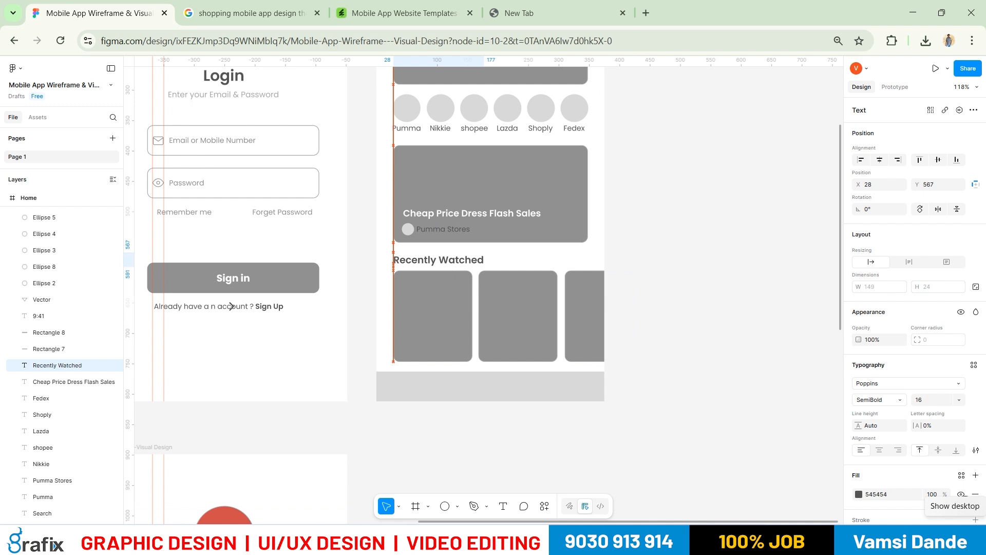
pyautogui.press('Down')
# Shift the Recently Watched heading and its three cards down together by 1 px
pyautogui.scroll(5, 389, 247)
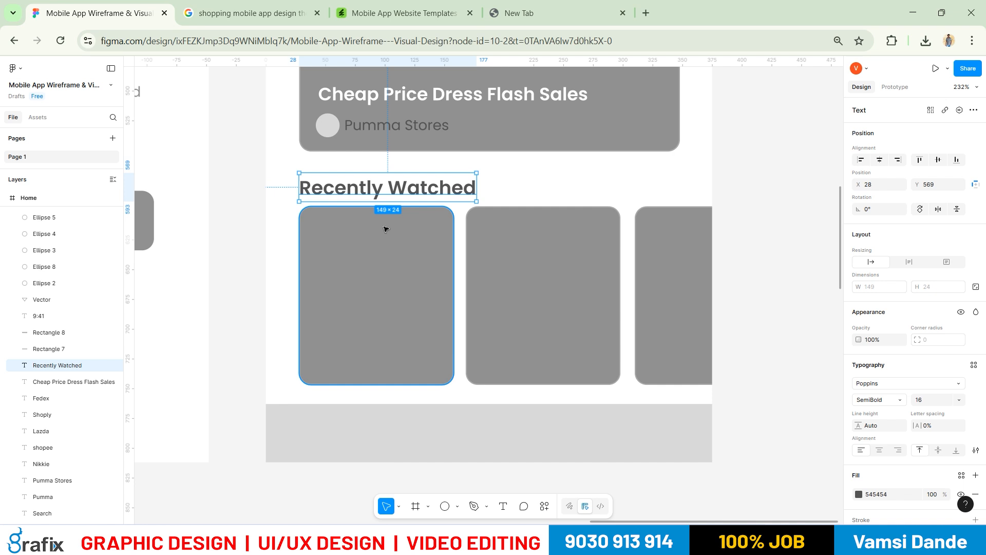
pyautogui.scroll(-3, 468, 355)
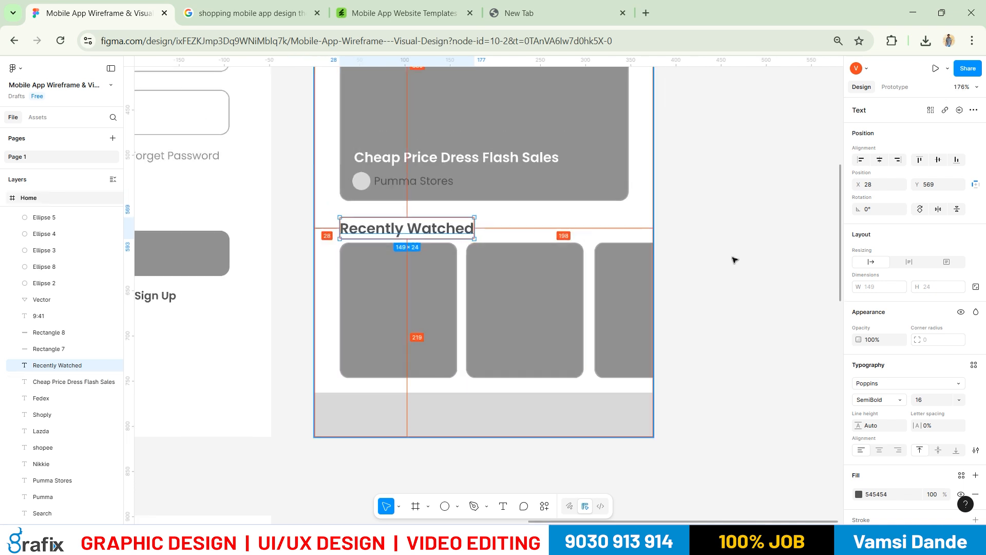
pyautogui.moveTo(740, 216); pyautogui.dragTo(350, 340)
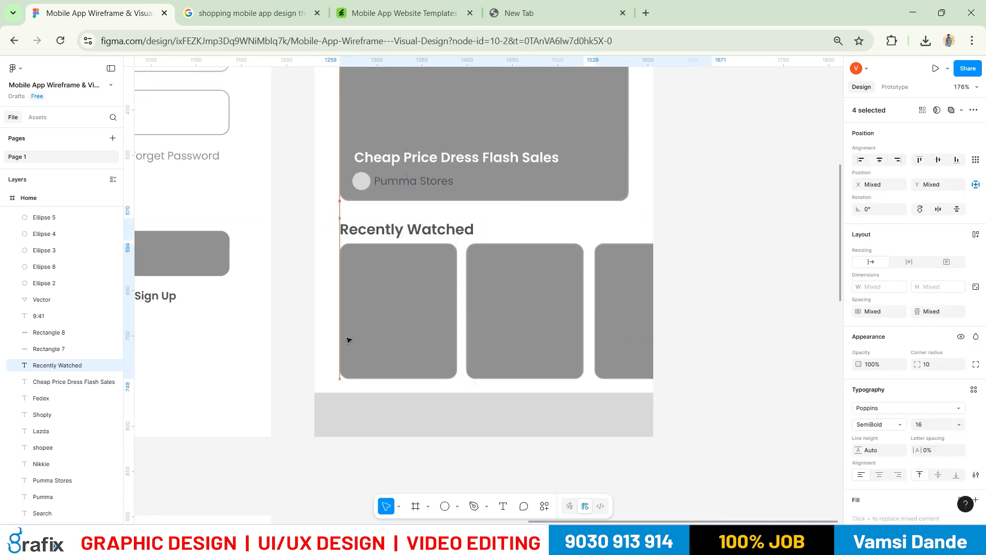
pyautogui.click(710, 313)
# Raise the Recently Watched heading to Y 561, between the flash sales banner and the cards
pyautogui.scroll(2, 711, 291)
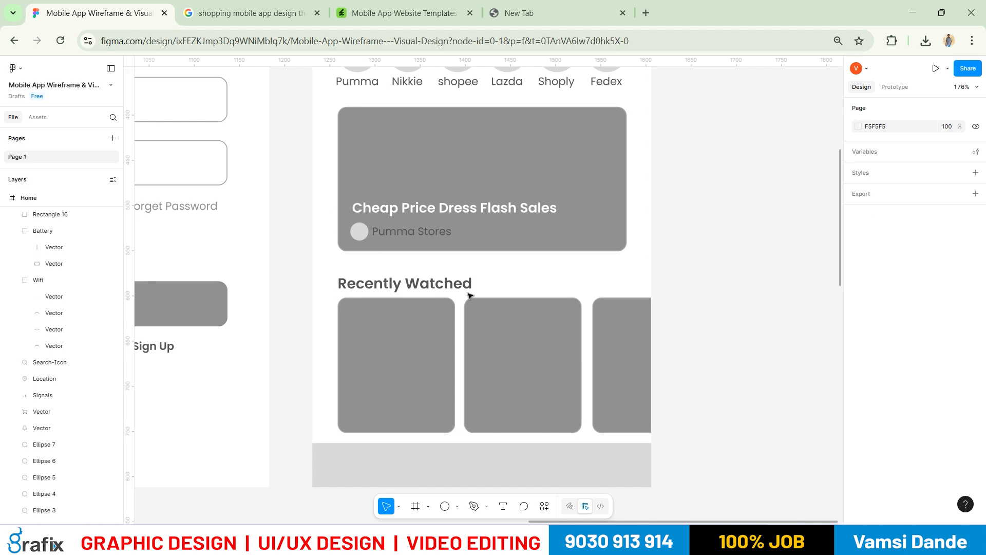
pyautogui.moveTo(466, 284); pyautogui.dragTo(465, 269)
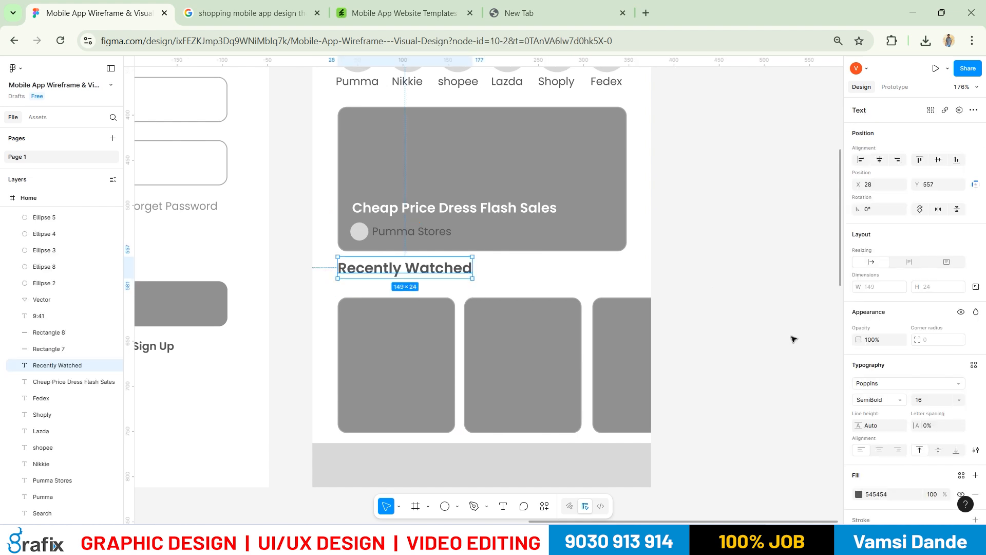
pyautogui.press('Down')
pyautogui.press('Down')
pyautogui.press('Down')
pyautogui.press('Down')
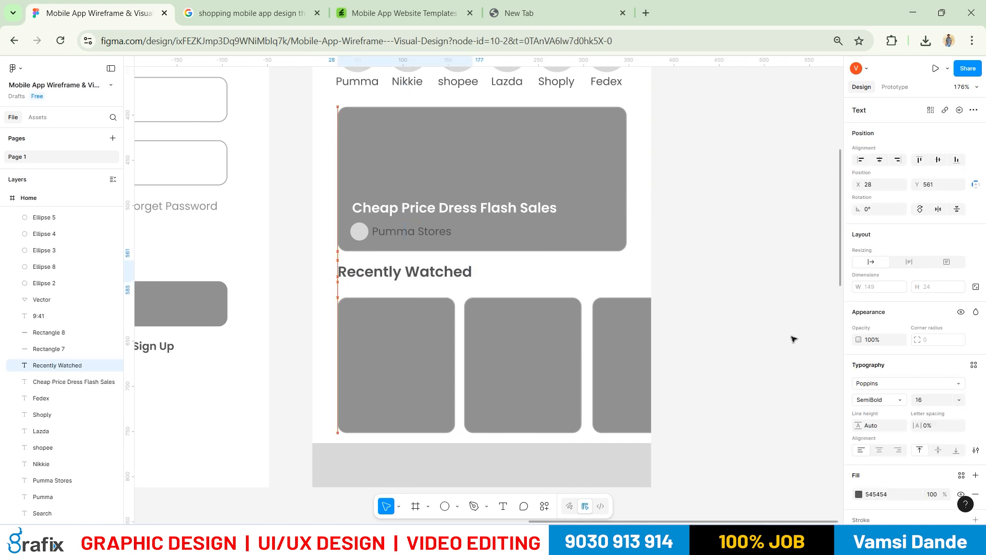
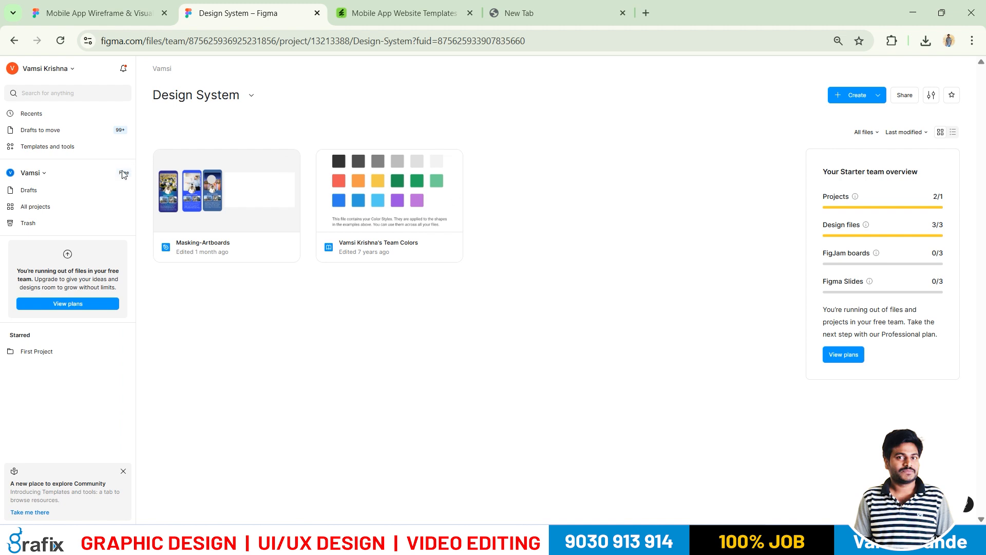
# Open the Shoppy Website Design file from the drafts and examine its Shop, Half Sleeve, Jeans and Products visual design frames
pyautogui.click(74, 191)
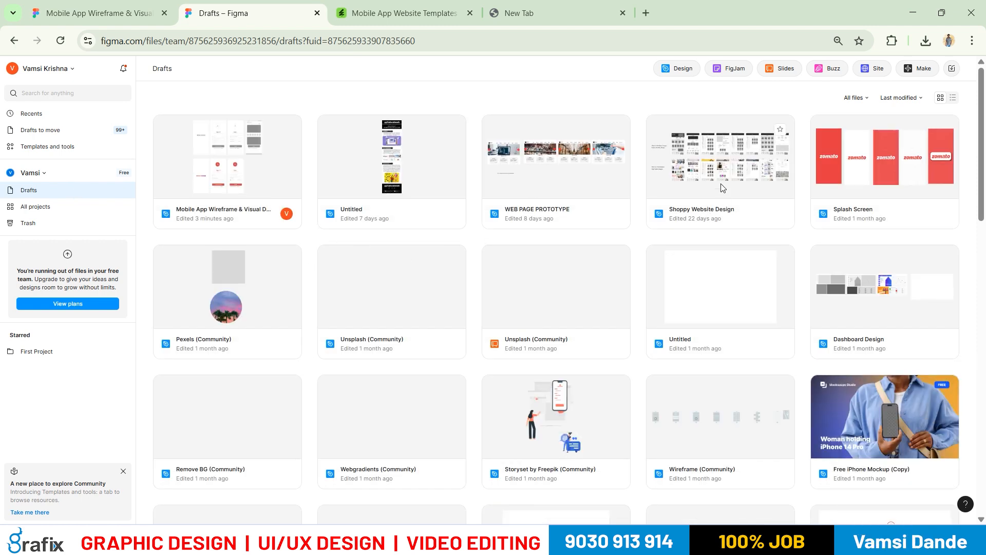
pyautogui.doubleClick(652, 206)
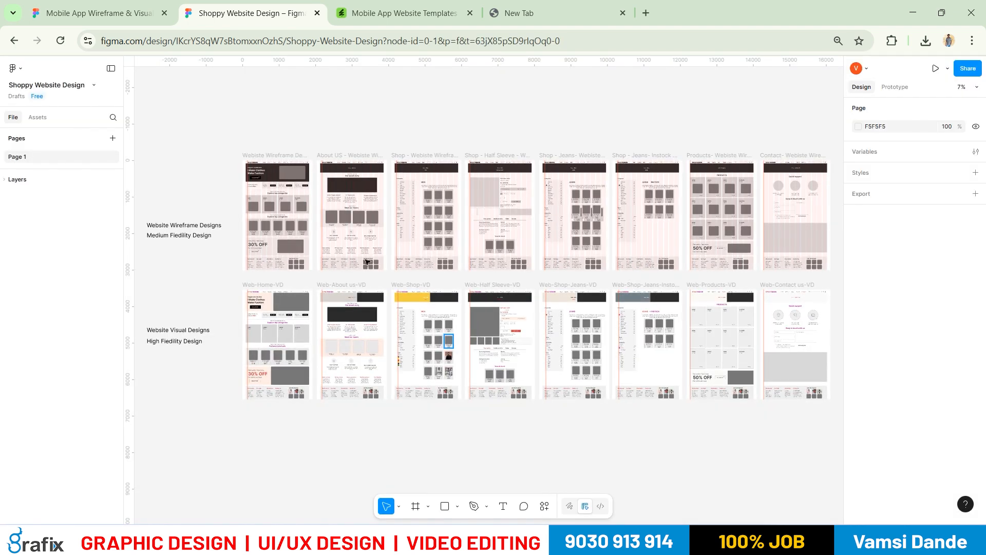
pyautogui.scroll(10, 433, 311)
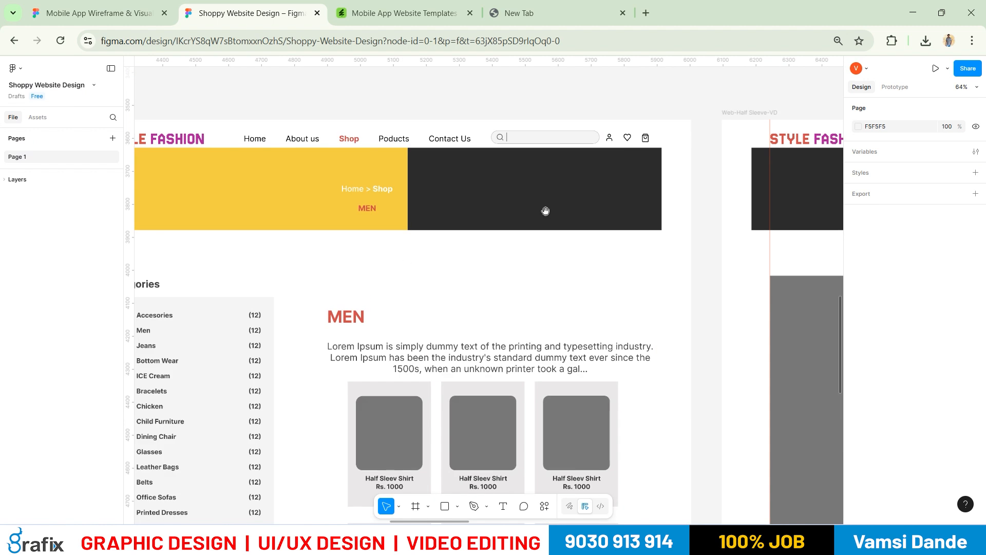
pyautogui.hscroll(5, 602, 319)
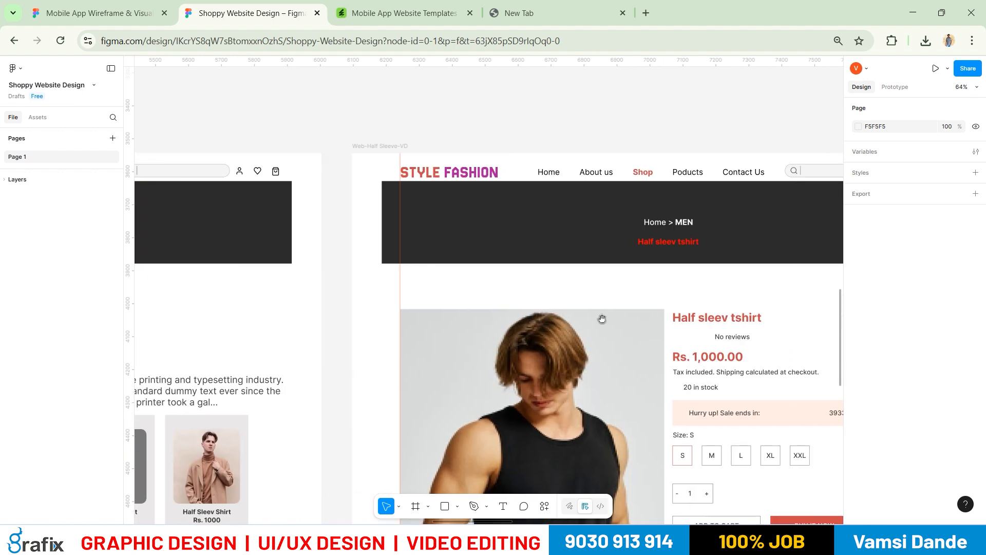
pyautogui.scroll(-5, 539, 295)
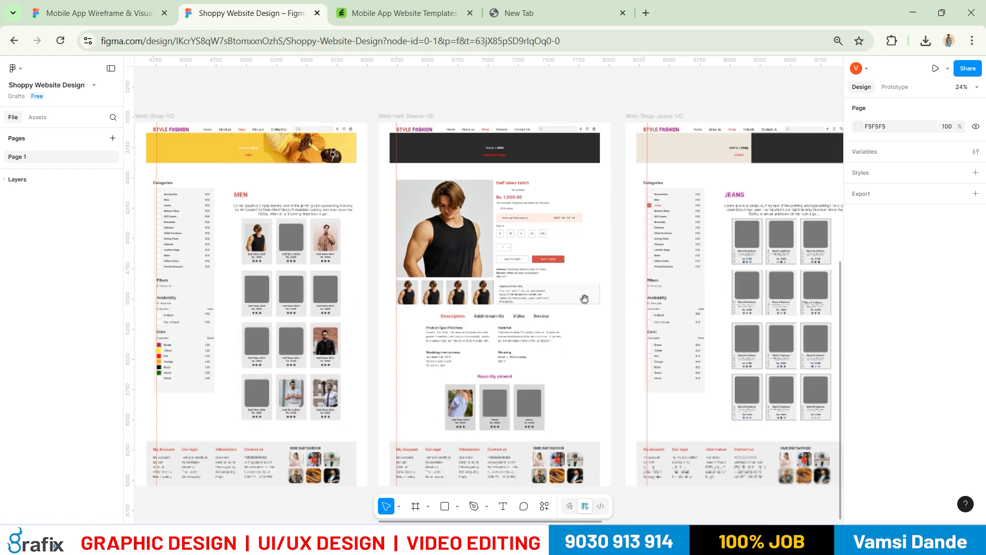
pyautogui.hscroll(10, 585, 298)
pyautogui.scroll(3, 502, 193)
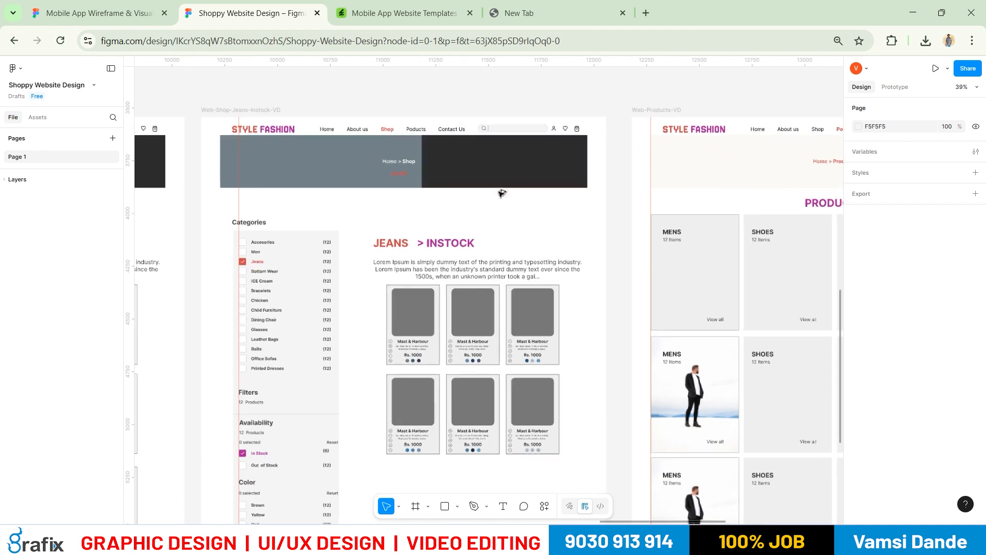
# Switch to the Reference-Mobile app.jpg image and check its Home and Search screens
pyautogui.hotkey('alt', 'Tab')
pyautogui.hotkey('alt', 'Tab')
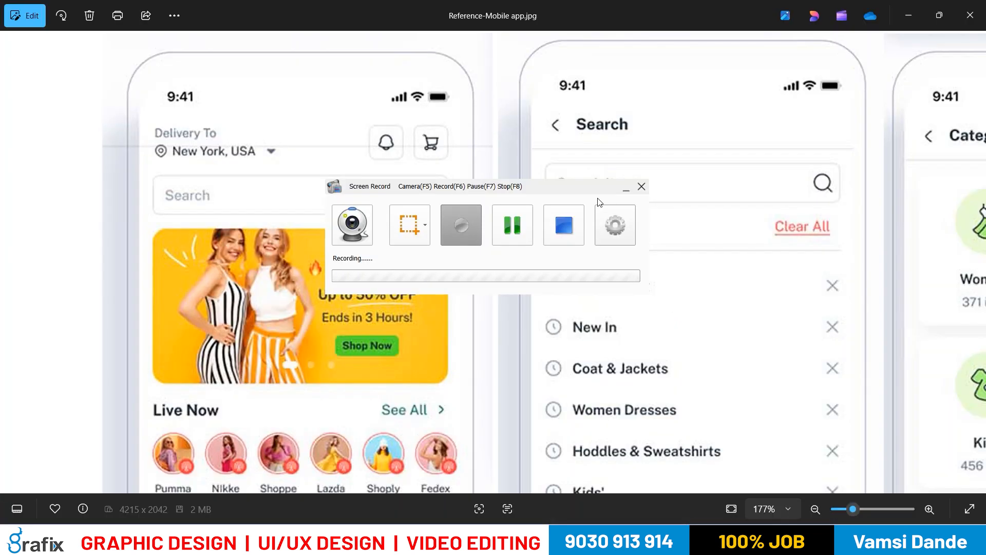
pyautogui.click(624, 189)
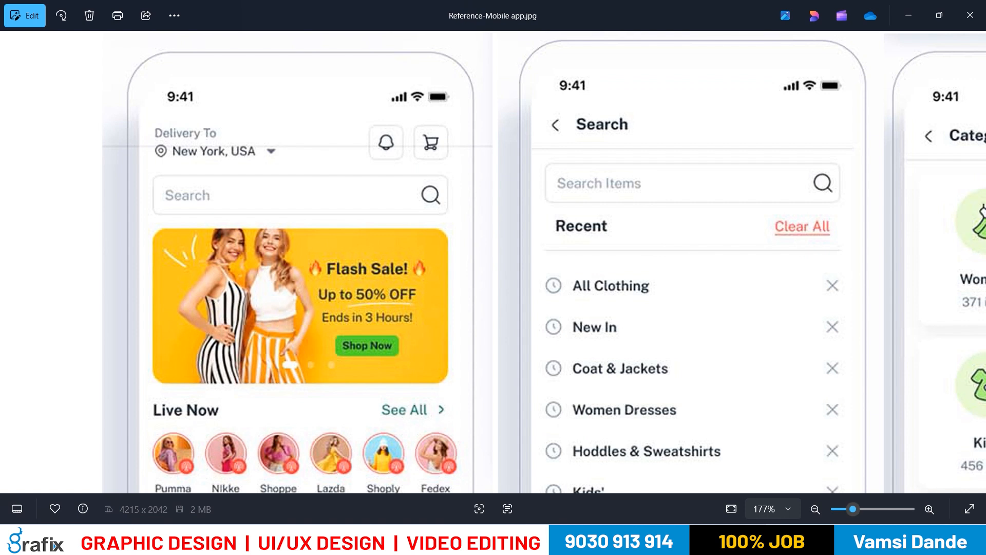
pyautogui.click(577, 540)
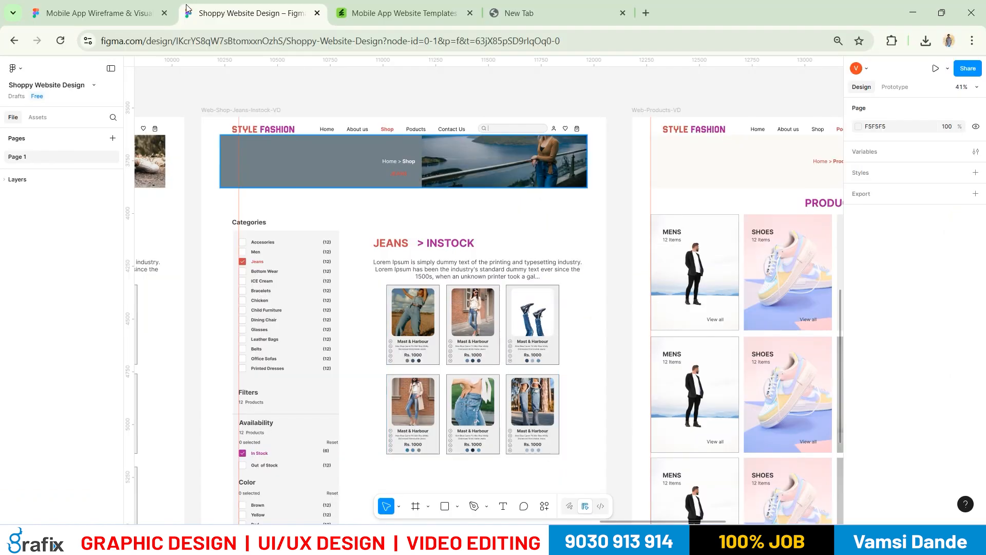
# Return to the mobile app wireframe file and change the duplicate My Profile label in the bottom bar to Products
pyautogui.click(137, 16)
pyautogui.scroll(-2, 503, 405)
pyautogui.click(519, 343)
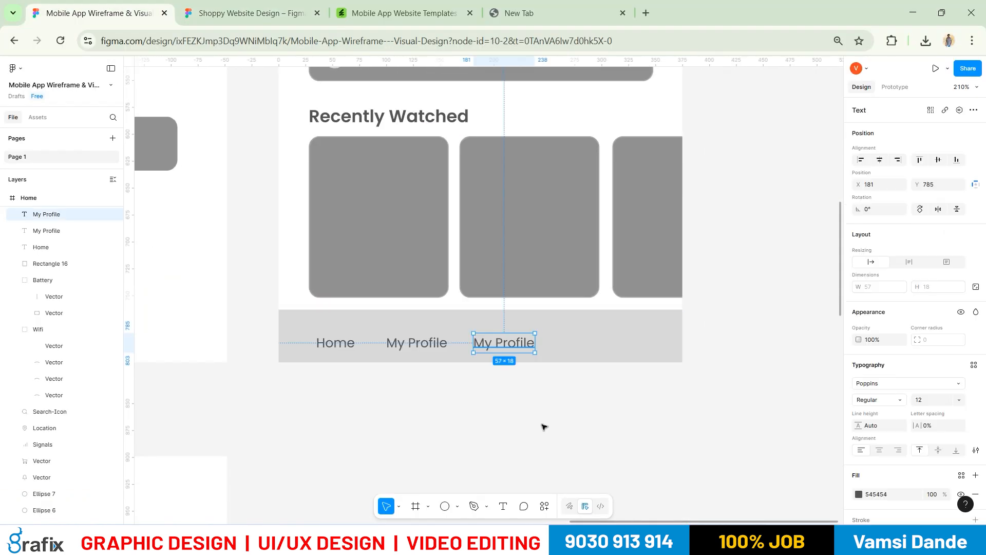
pyautogui.press('Return')
pyautogui.write('Prod')
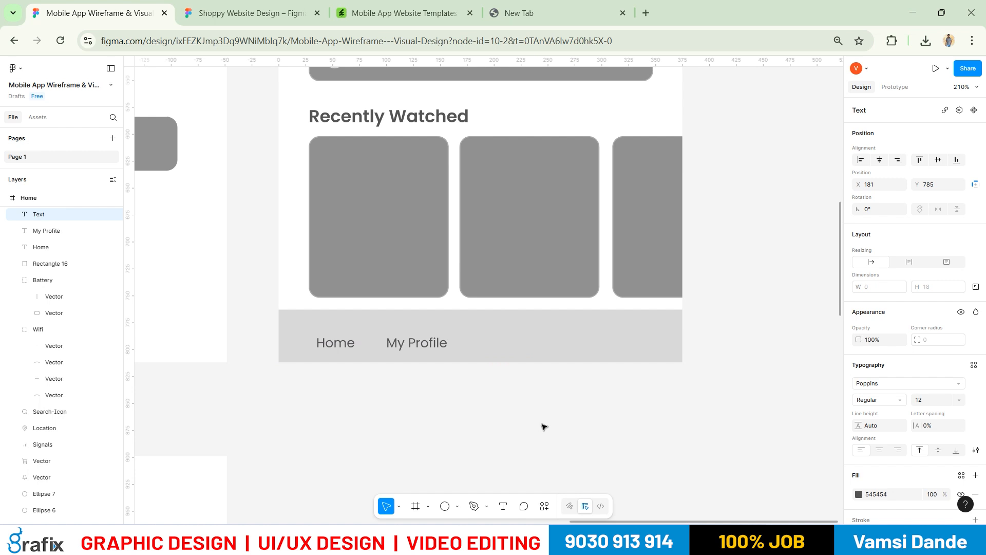
pyautogui.write('ucts')
pyautogui.press('Escape')
# Place a copy of the Products label further along the bottom bar and change the original's text to Shop
pyautogui.moveTo(519, 341); pyautogui.dragTo(590, 334)
pyautogui.click(491, 348)
pyautogui.doubleClick(489, 349)
pyautogui.write('Shop')
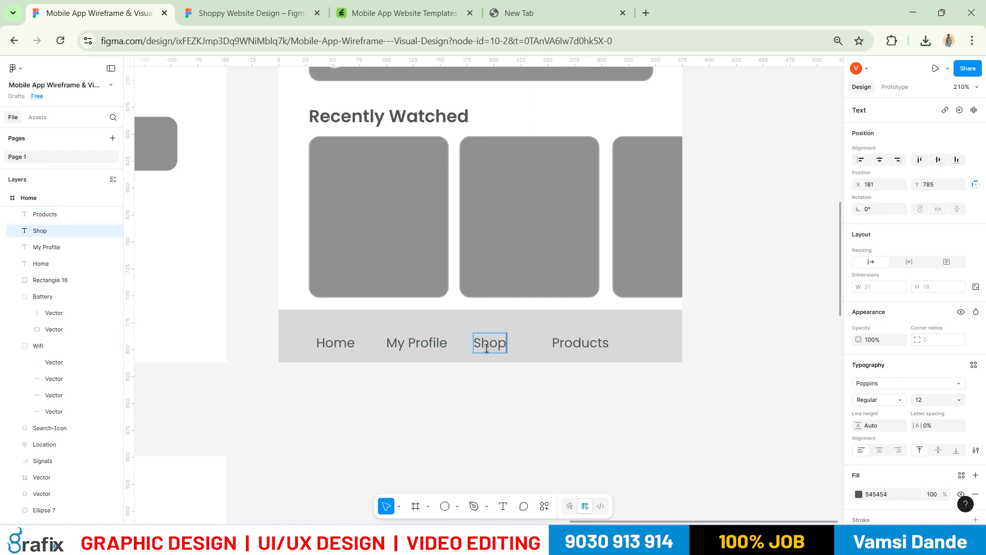
pyautogui.press('Escape')
# Move the Products label closer to Shop, then duplicate it at X 310 and change the copy's text to Cart
pyautogui.click(554, 343)
pyautogui.moveTo(555, 343); pyautogui.dragTo(531, 344)
pyautogui.hotkey('ctrl', 'd')
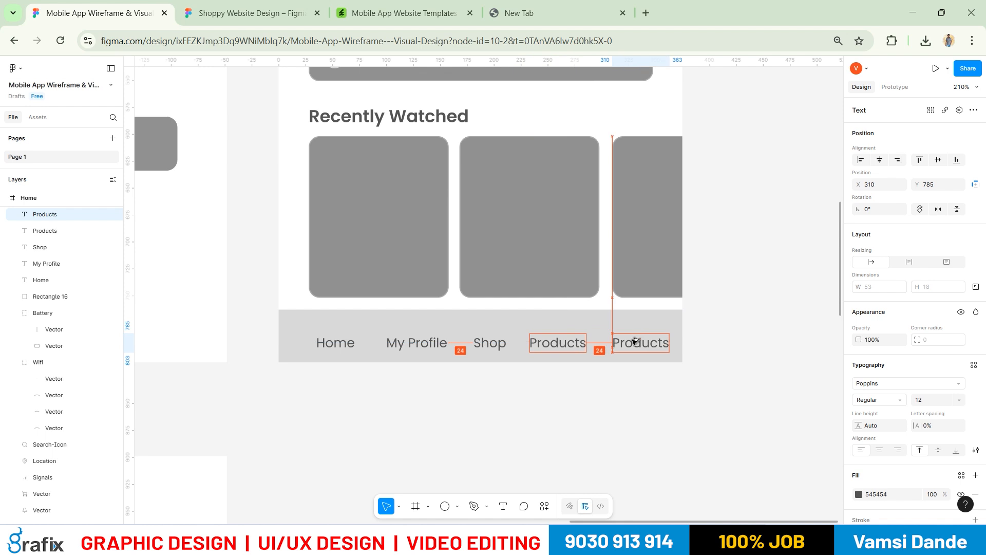
pyautogui.press('Return')
pyautogui.write('CArt')
pyautogui.press('BackSpace')
pyautogui.press('BackSpace')
pyautogui.press('BackSpace')
pyautogui.write('art')
pyautogui.press('Escape')
pyautogui.click(698, 391)
# Distribute the Home, My Profile, Shop, Products and Cart labels with equal horizontal spacing in the bottom bar
pyautogui.click(624, 343)
pyautogui.keyDown('shift'); pyautogui.click(554, 343); pyautogui.keyUp('shift')
pyautogui.keyDown('shift'); pyautogui.click(485, 343); pyautogui.keyUp('shift')
pyautogui.keyDown('shift'); pyautogui.click(393, 342); pyautogui.keyUp('shift')
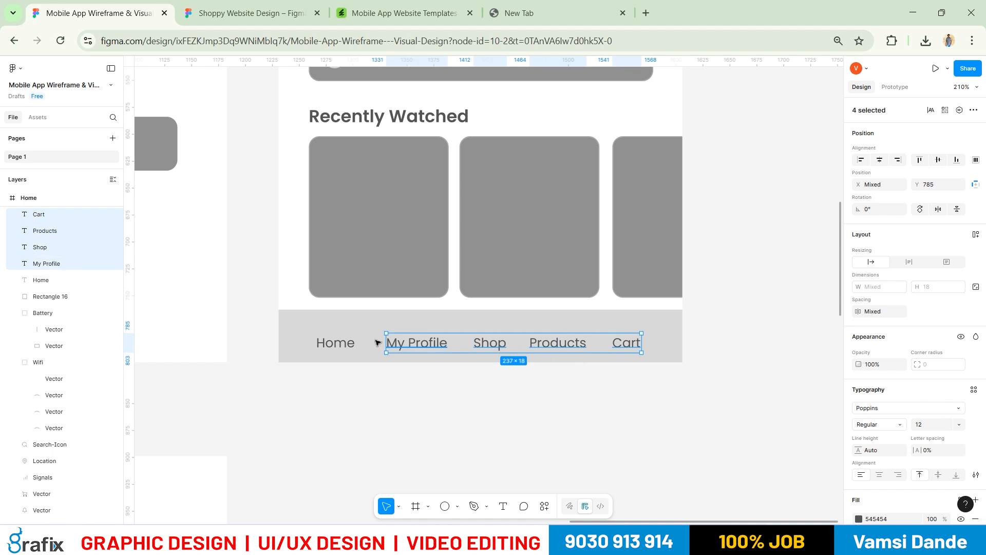
pyautogui.keyDown('shift'); pyautogui.click(343, 342); pyautogui.keyUp('shift')
pyautogui.click(975, 159)
pyautogui.click(941, 203)
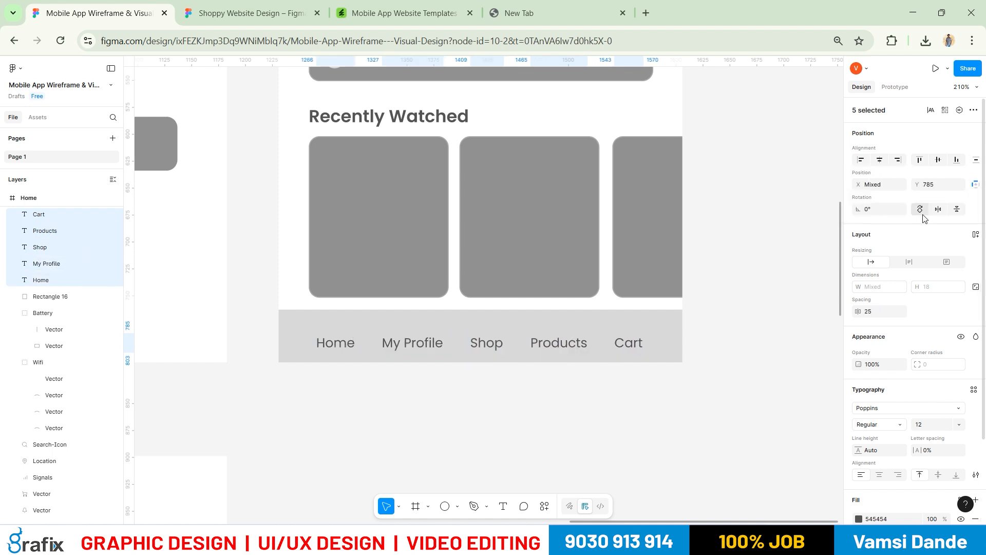
pyautogui.click(748, 381)
# Group the five navigation labels and centre the group horizontally on the grey bottom bar
pyautogui.click(341, 344)
pyautogui.keyDown('shift'); pyautogui.click(414, 343); pyautogui.keyUp('shift')
pyautogui.keyDown('shift'); pyautogui.click(499, 359); pyautogui.keyUp('shift')
pyautogui.keyDown('shift'); pyautogui.click(491, 344); pyautogui.keyUp('shift')
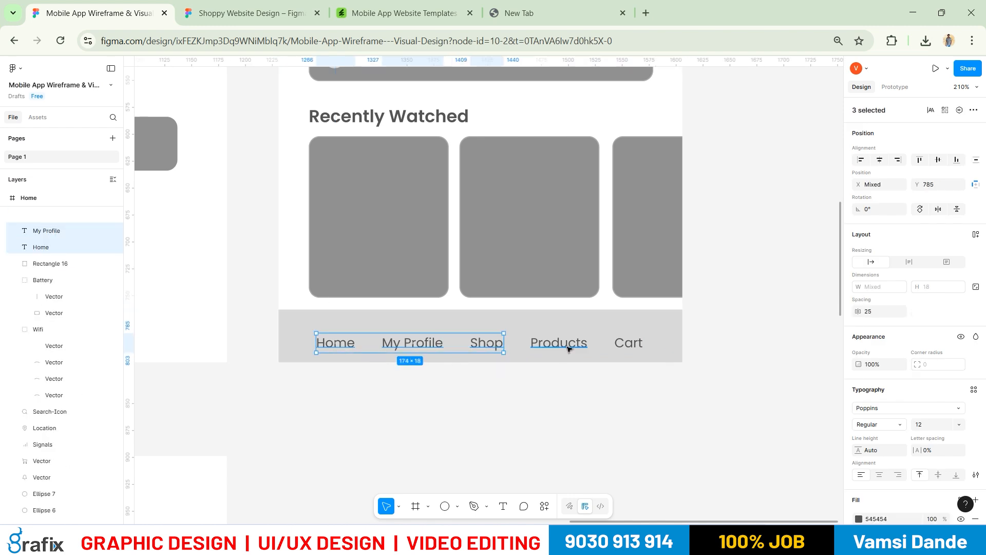
pyautogui.keyDown('shift'); pyautogui.click(565, 343); pyautogui.keyUp('shift')
pyautogui.keyDown('shift'); pyautogui.click(629, 344); pyautogui.keyUp('shift')
pyautogui.hotkey('ctrl', 'g')
pyautogui.keyDown('shift'); pyautogui.click(667, 331); pyautogui.keyUp('shift')
pyautogui.click(880, 161)
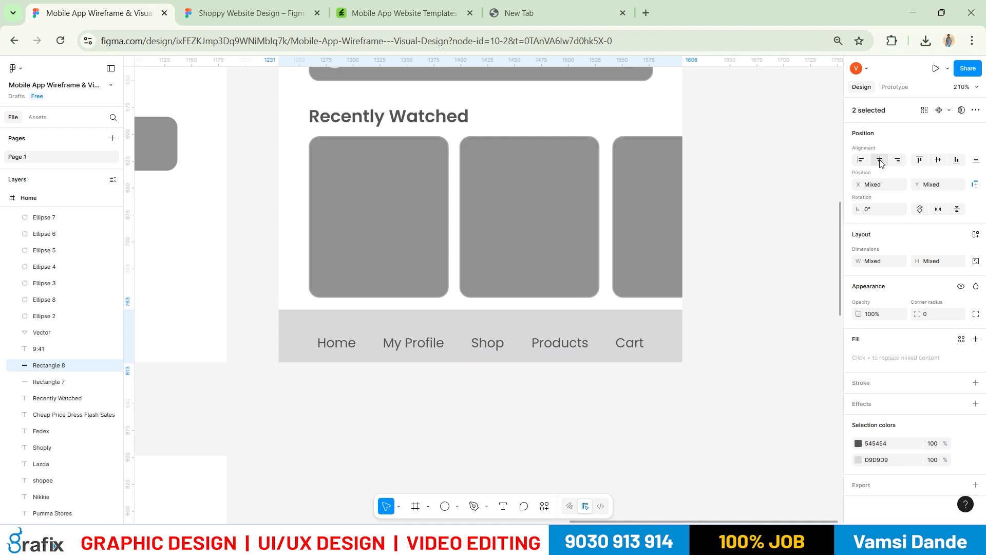
pyautogui.click(713, 331)
# Nudge the navigation label group down to Y 788 within the bottom bar
pyautogui.click(627, 343)
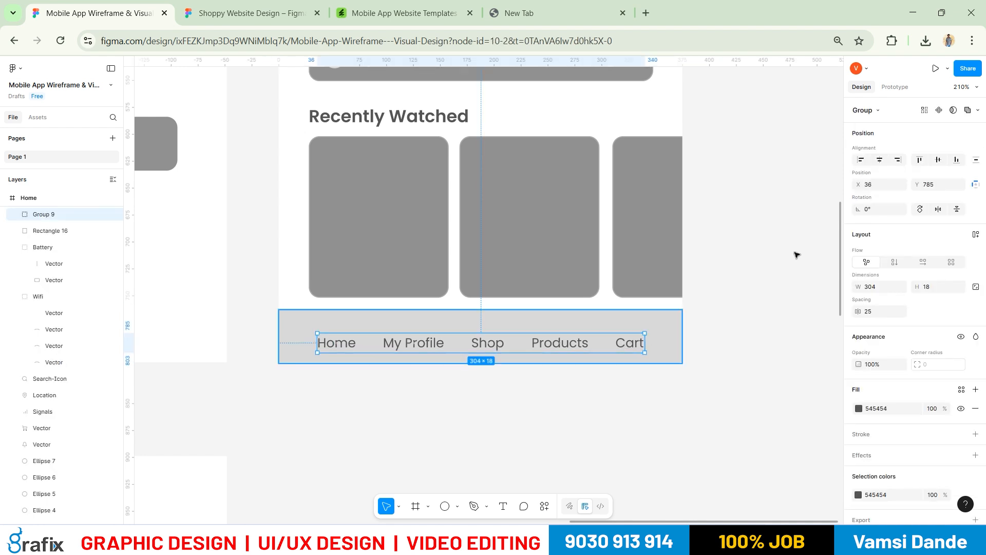
pyautogui.click(736, 284)
pyautogui.click(529, 342)
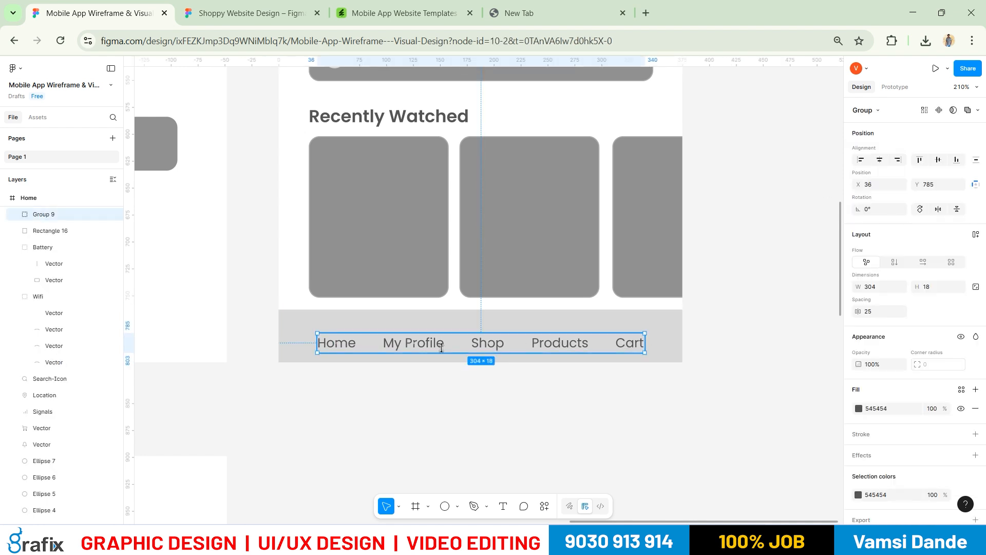
pyautogui.keyDown('ctrl'); pyautogui.scroll(3, 446, 349); pyautogui.keyUp('ctrl')
pyautogui.press('Down')
pyautogui.press('Down')
pyautogui.press('Down')
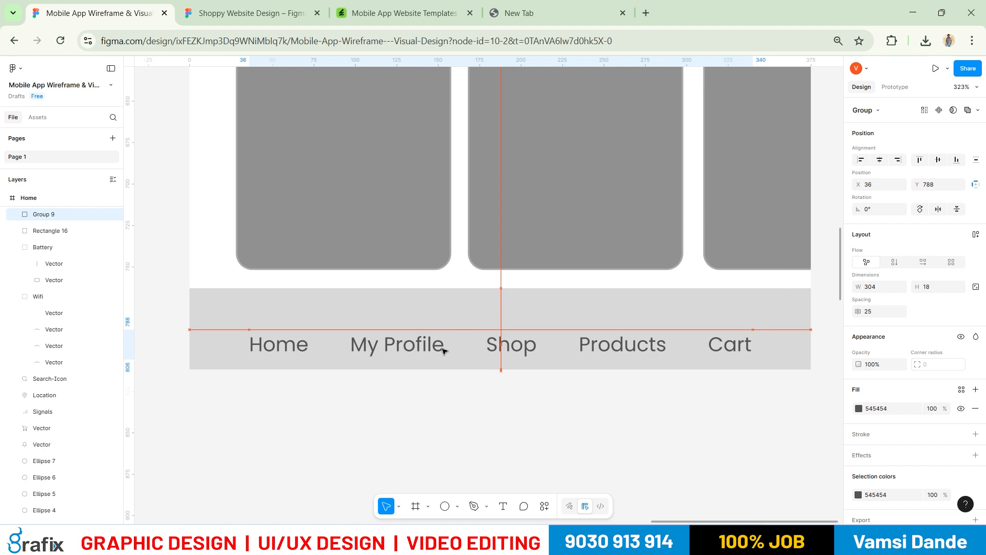
pyautogui.click(406, 460)
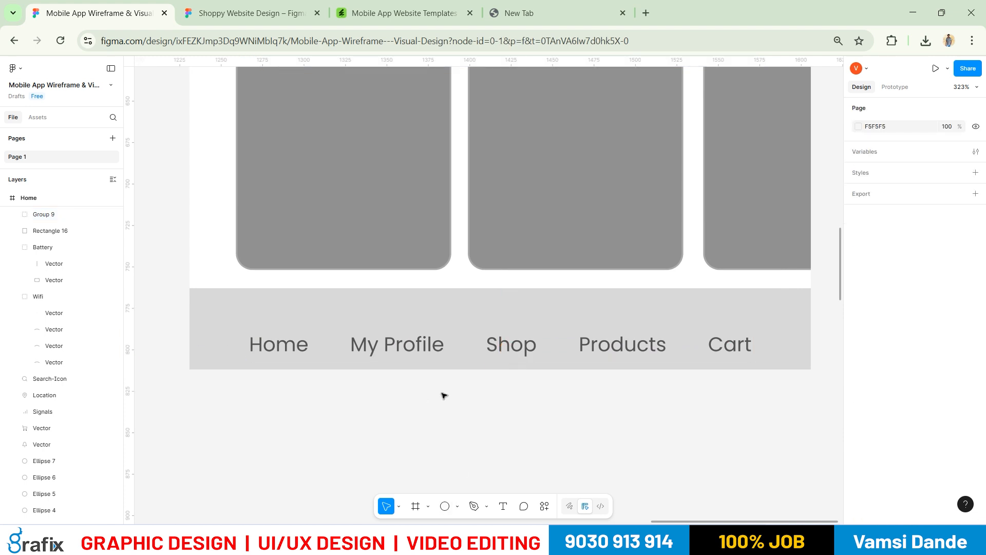
# Duplicate the header's cart icon in the Home frame and place the copy above the Cart label at X 319, Y 773
pyautogui.keyDown('ctrl'); pyautogui.scroll(-5, 444, 396); pyautogui.keyUp('ctrl')
pyautogui.keyDown('ctrl'); pyautogui.scroll(2, 427, 357); pyautogui.keyUp('ctrl')
pyautogui.keyDown('ctrl'); pyautogui.scroll(-2, 375, 271); pyautogui.keyUp('ctrl')
pyautogui.moveTo(364, 246); pyautogui.dragTo(398, 158)
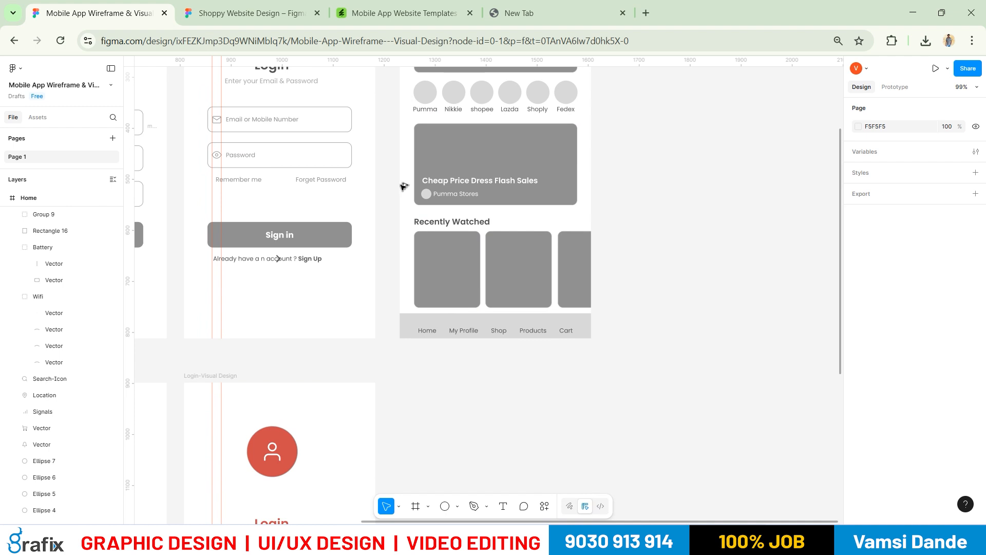
pyautogui.keyDown('ctrl'); pyautogui.scroll(1, 397, 201); pyautogui.keyUp('ctrl')
pyautogui.moveTo(498, 144); pyautogui.dragTo(468, 264)
pyautogui.moveTo(523, 173); pyautogui.dragTo(498, 255)
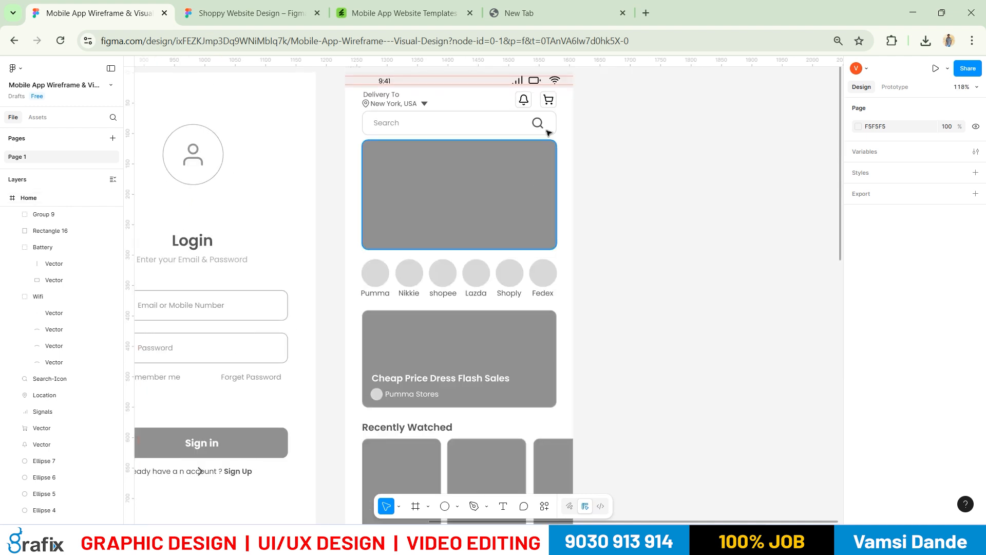
pyautogui.keyDown('alt'); pyautogui.moveTo(549, 100); pyautogui.dragTo(627, 464); pyautogui.keyUp('alt')
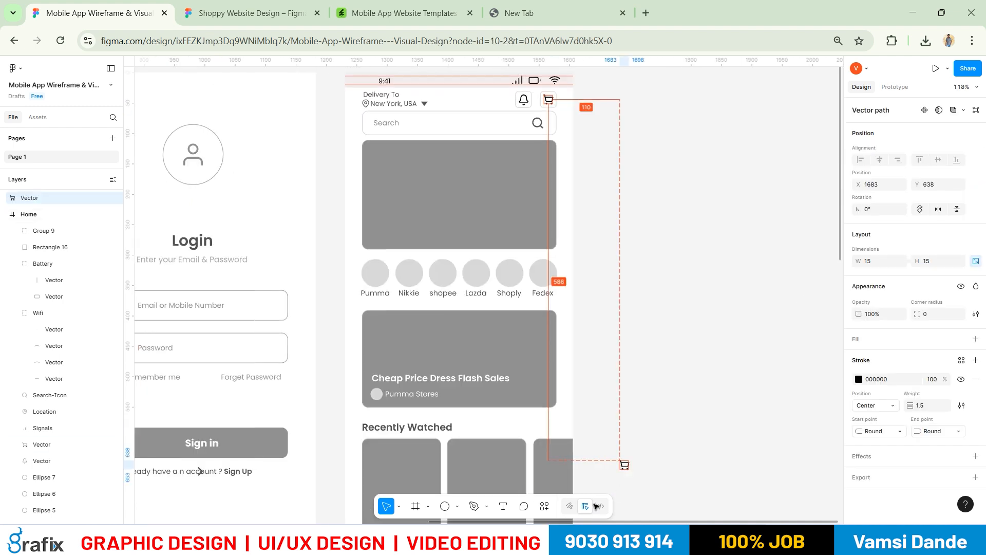
pyautogui.scroll(-5, 649, 303)
pyautogui.keyDown('ctrl'); pyautogui.scroll(3, 692, 194); pyautogui.keyUp('ctrl')
pyautogui.moveTo(695, 195); pyautogui.dragTo(560, 331)
pyautogui.keyDown('ctrl'); pyautogui.scroll(4, 560, 332); pyautogui.keyUp('ctrl')
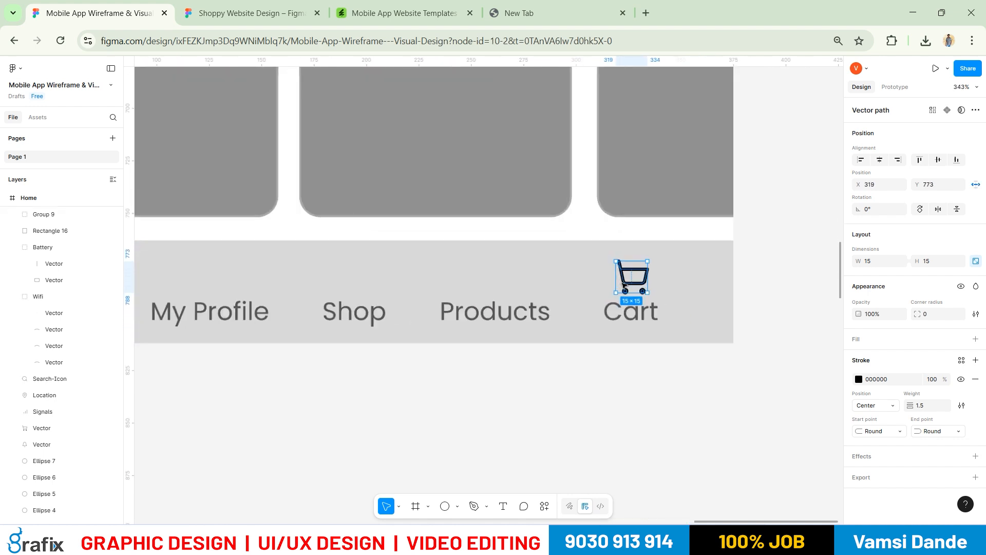
# Refine the copied cart icon's position above the Cart label to X 317, Y 771
pyautogui.keyDown('ctrl'); pyautogui.scroll(3, 624, 285); pyautogui.keyUp('ctrl')
pyautogui.moveTo(639, 287); pyautogui.dragTo(632, 280)
pyautogui.keyDown('ctrl'); pyautogui.scroll(-2, 660, 325); pyautogui.keyUp('ctrl')
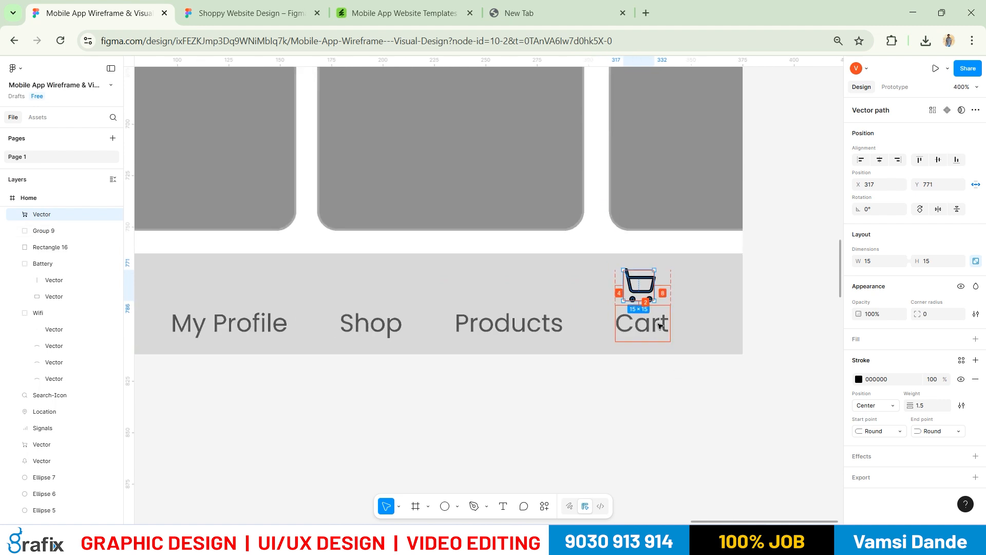
pyautogui.click(649, 407)
pyautogui.keyDown('ctrl'); pyautogui.scroll(-5, 667, 400); pyautogui.keyUp('ctrl')
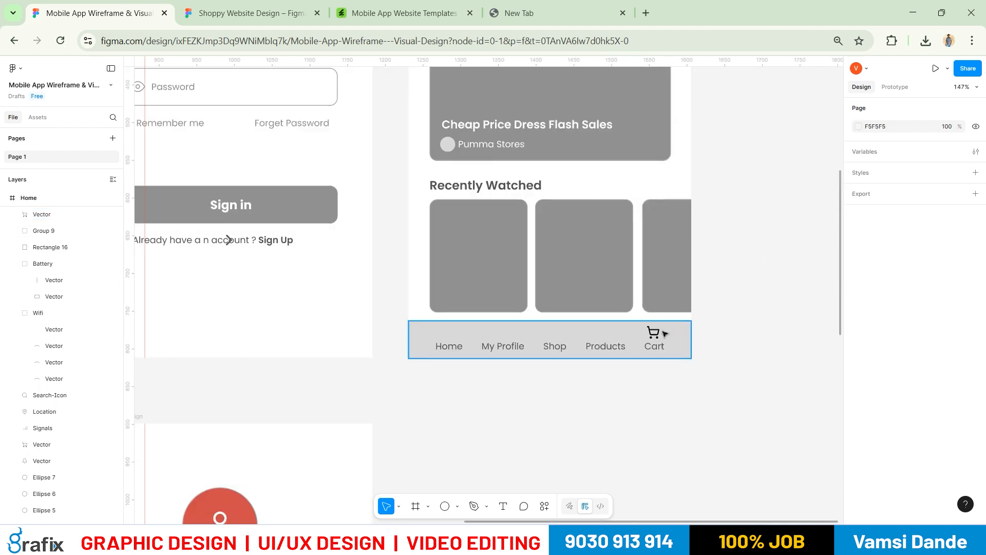
# Run the Lucide Icons plugin, search for home, insert the house icon and place it on the canvas below the bottom bar
pyautogui.hotkey('alt', 'Tab')
pyautogui.hotkey('alt', 'Tab')
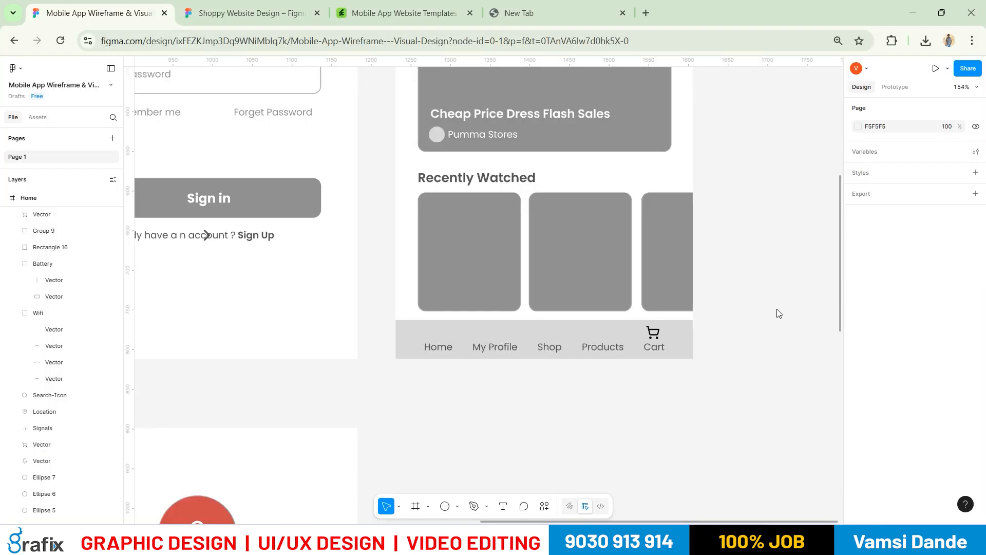
pyautogui.rightClick(779, 313)
pyautogui.moveTo(780, 324)
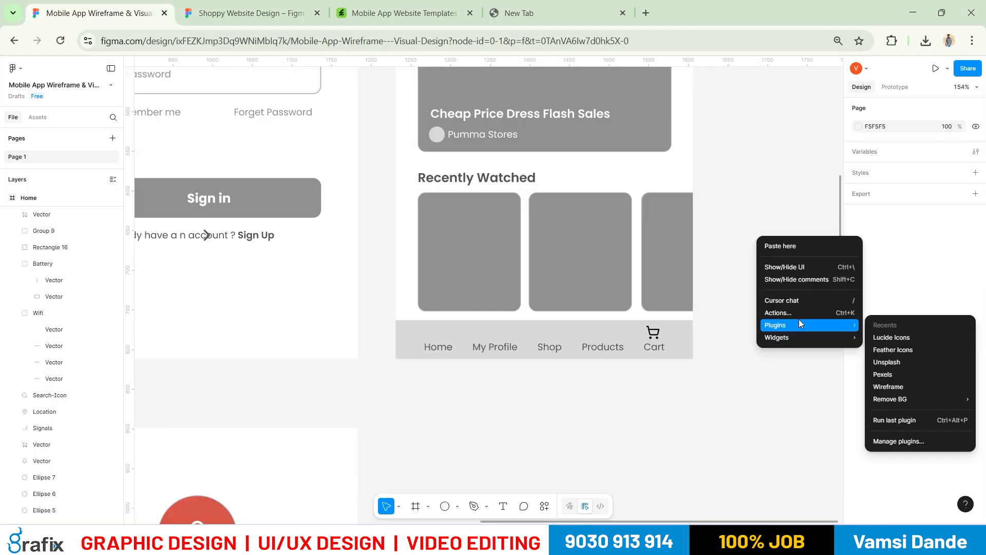
pyautogui.click(884, 338)
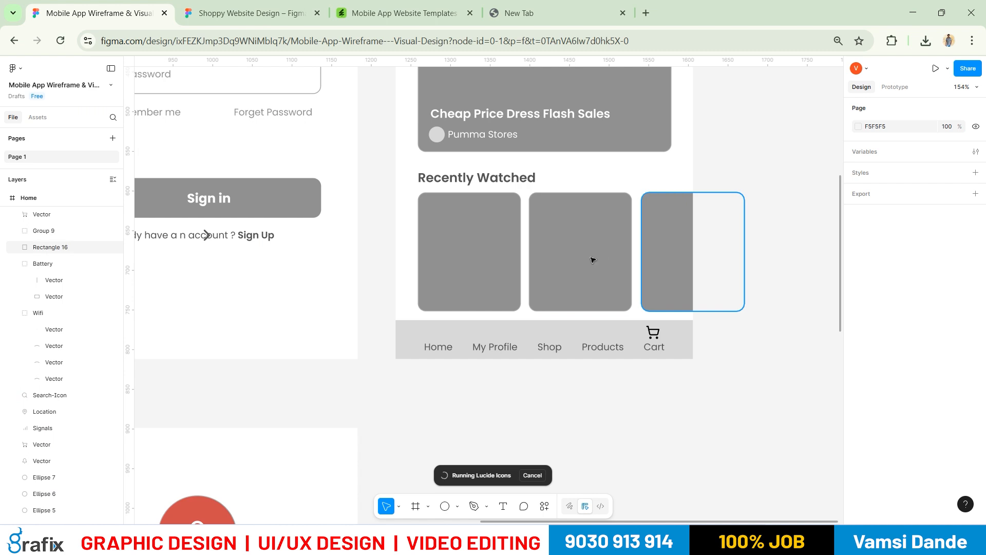
pyautogui.write('home')
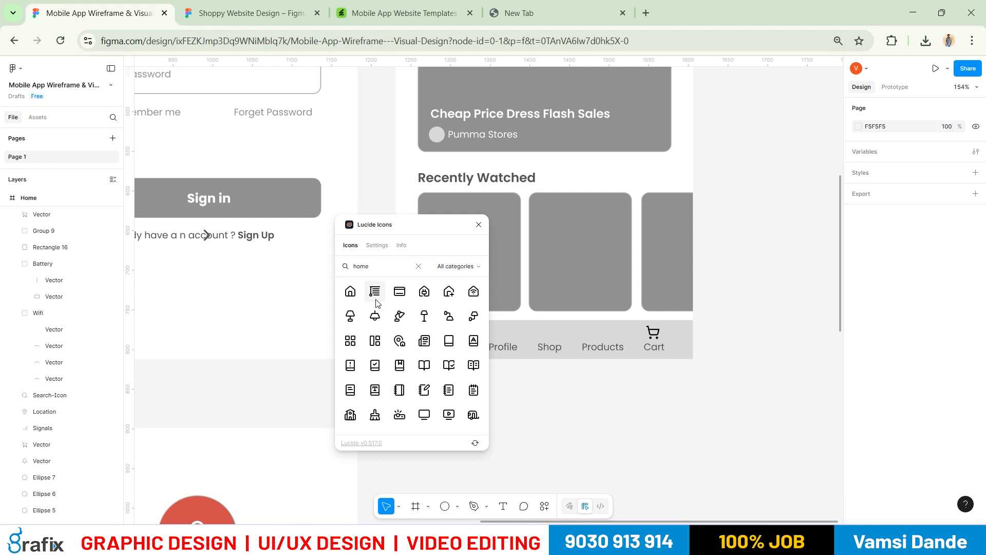
pyautogui.click(350, 291)
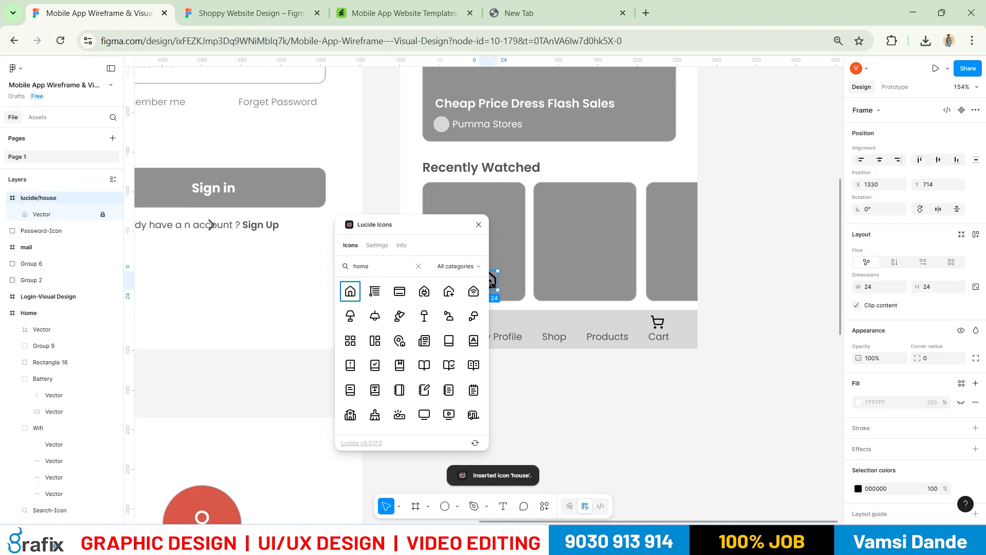
pyautogui.moveTo(490, 281); pyautogui.dragTo(581, 391)
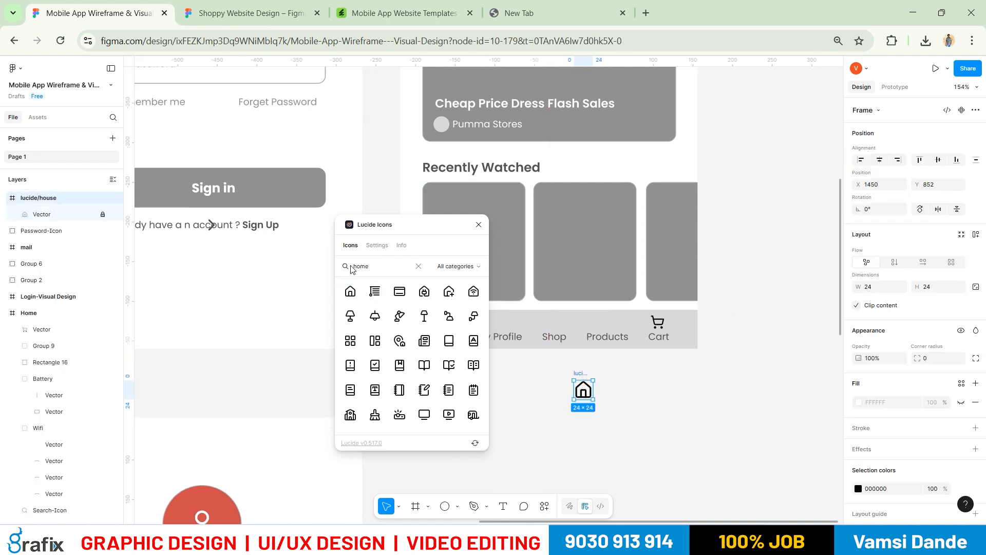
# Search Lucide Icons for profile and insert the user-round-pen icon
pyautogui.moveTo(388, 267); pyautogui.dragTo(292, 269)
pyautogui.write('profile')
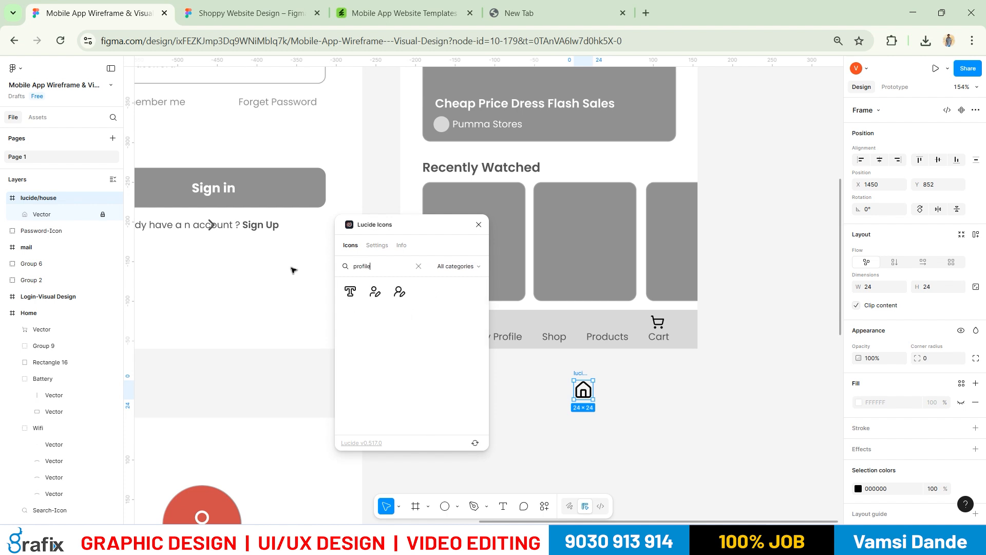
pyautogui.click(400, 291)
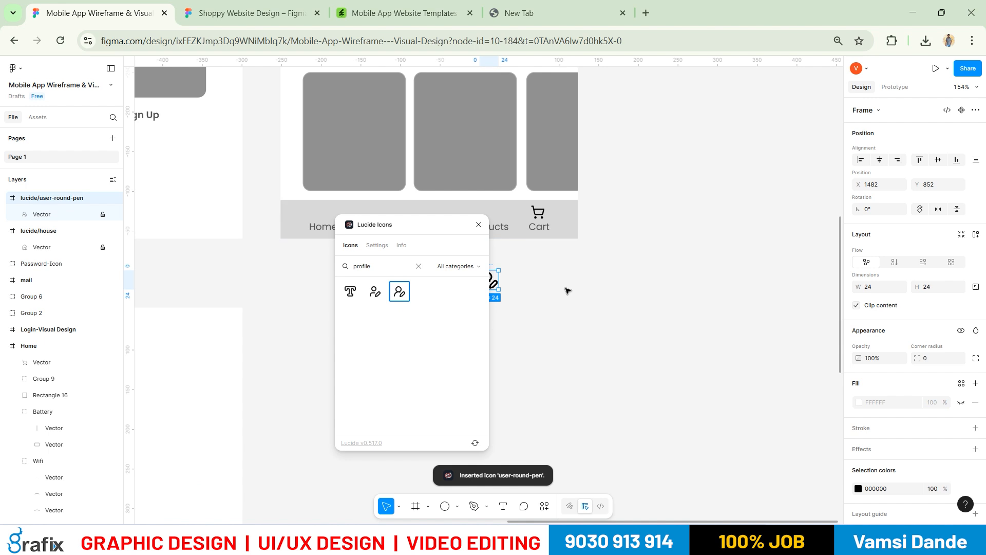
# Search Lucide Icons for shop, insert the store icon and place it beside the user icon at X 1518, Y 852
pyautogui.click(590, 283)
pyautogui.moveTo(589, 283); pyautogui.dragTo(726, 289)
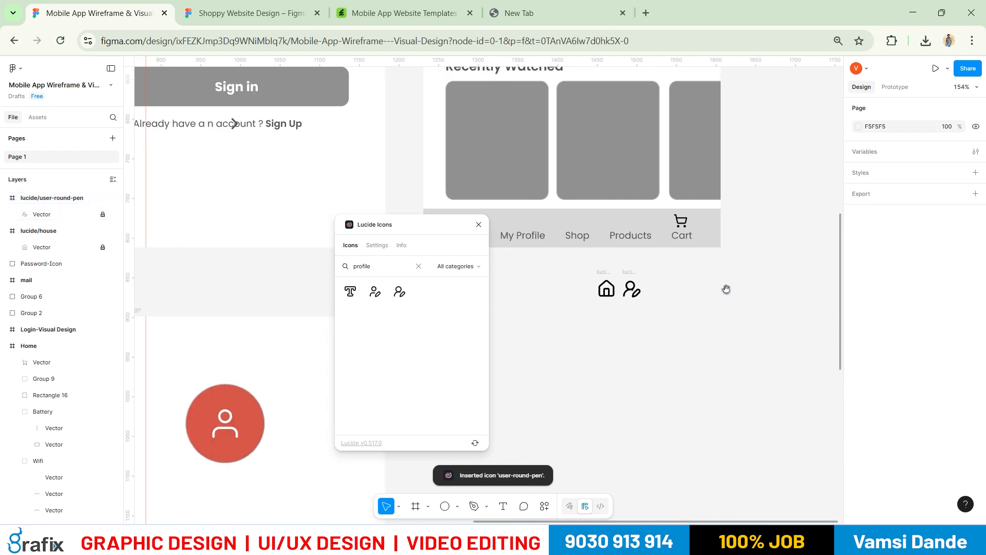
pyautogui.doubleClick(403, 268)
pyautogui.write('shop')
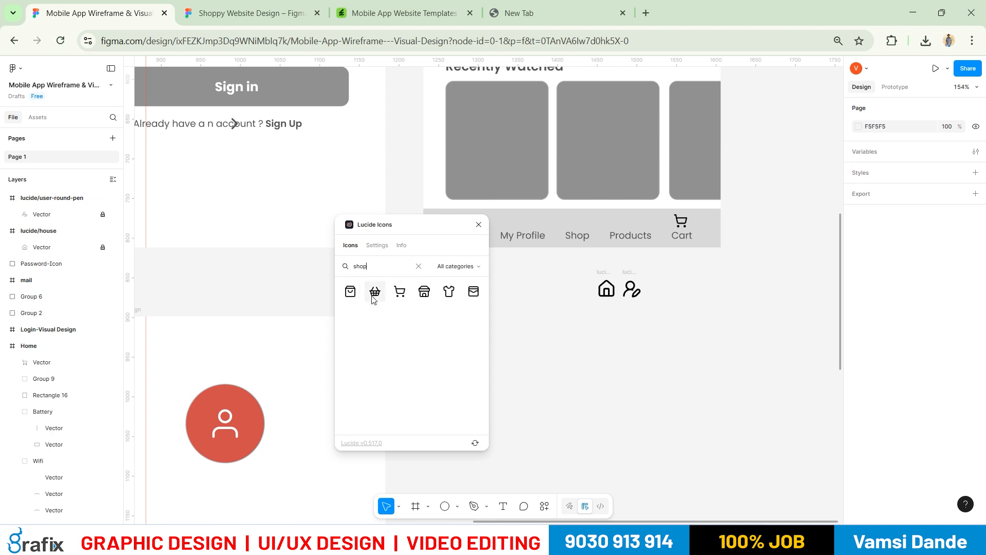
pyautogui.click(424, 297)
pyautogui.moveTo(494, 282); pyautogui.dragTo(668, 281)
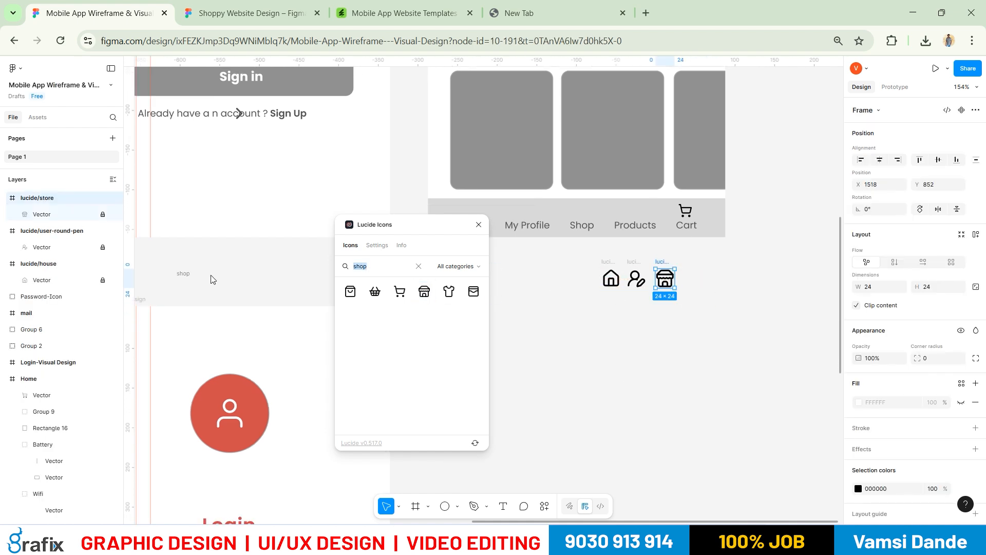
# Search Lucide Icons for product, insert the package-search icon and close the plugin
pyautogui.write('roduct')
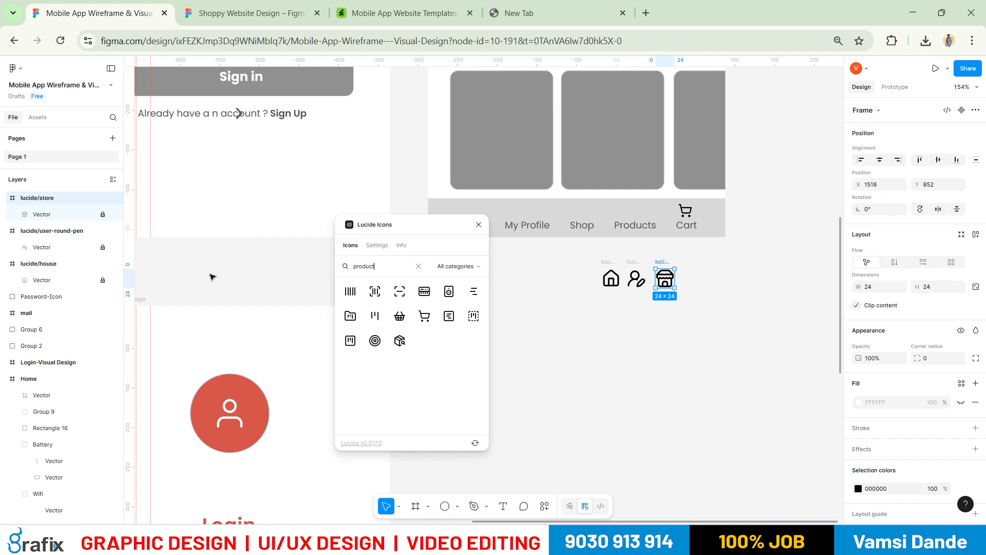
pyautogui.click(400, 340)
pyautogui.moveTo(456, 226); pyautogui.dragTo(286, 316)
pyautogui.click(308, 314)
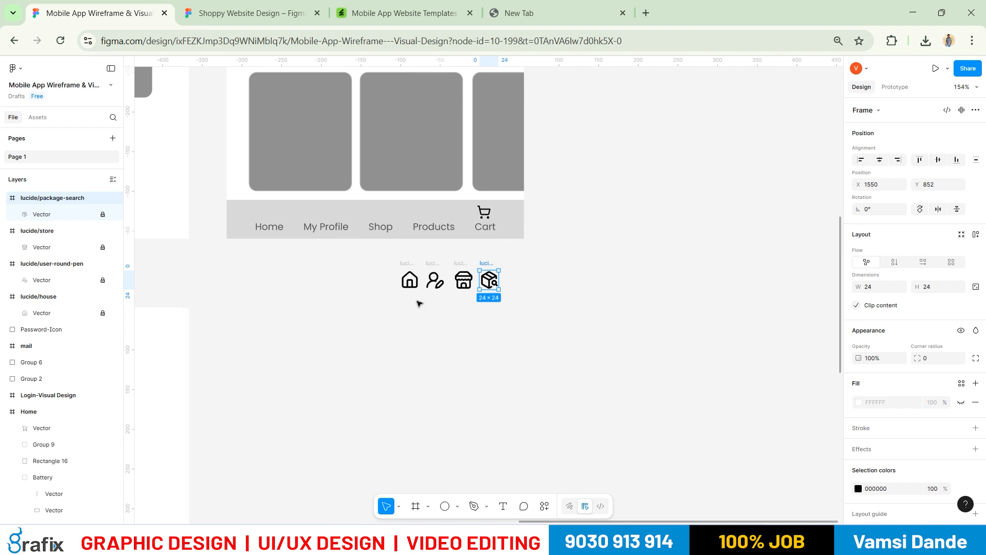
# Ungroup the house, user, store and package icons from their frames so only the vectors remain
pyautogui.scroll(2, 418, 304)
pyautogui.moveTo(318, 248); pyautogui.dragTo(423, 296)
pyautogui.click(520, 355)
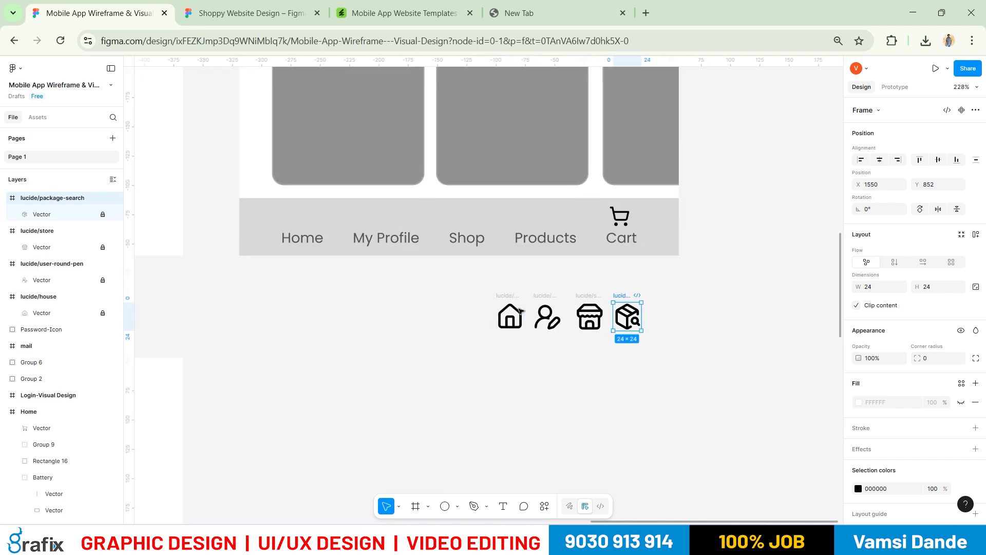
pyautogui.click(515, 297)
pyautogui.keyDown('shift'); pyautogui.click(542, 295); pyautogui.keyUp('shift')
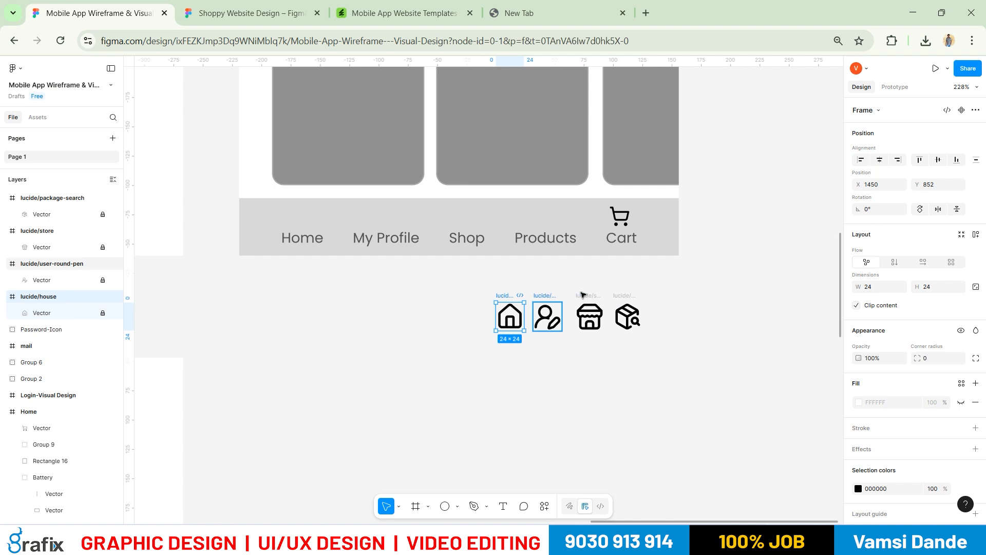
pyautogui.keyDown('shift'); pyautogui.click(584, 295); pyautogui.keyUp('shift')
pyautogui.keyDown('shift'); pyautogui.click(616, 297); pyautogui.keyUp('shift')
pyautogui.press('Return')
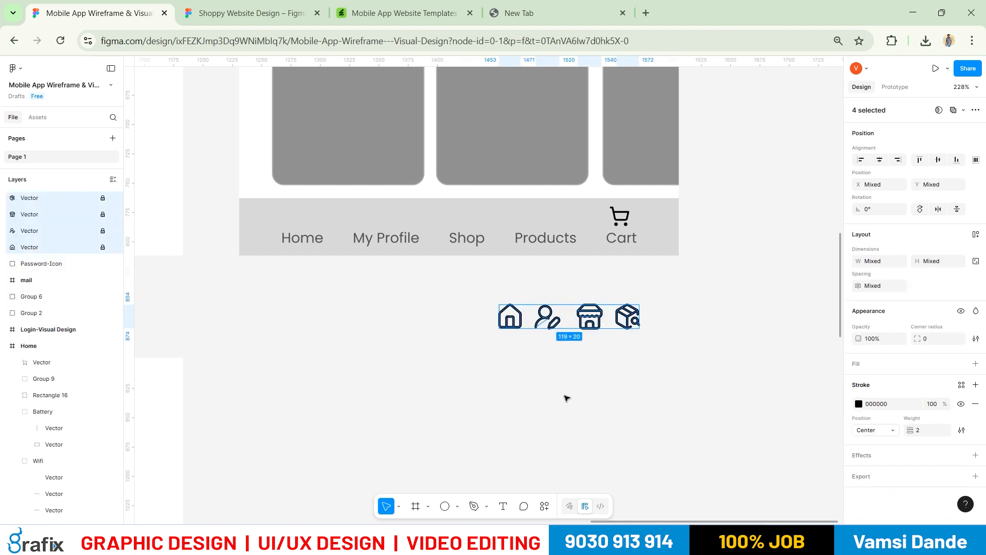
pyautogui.click(562, 401)
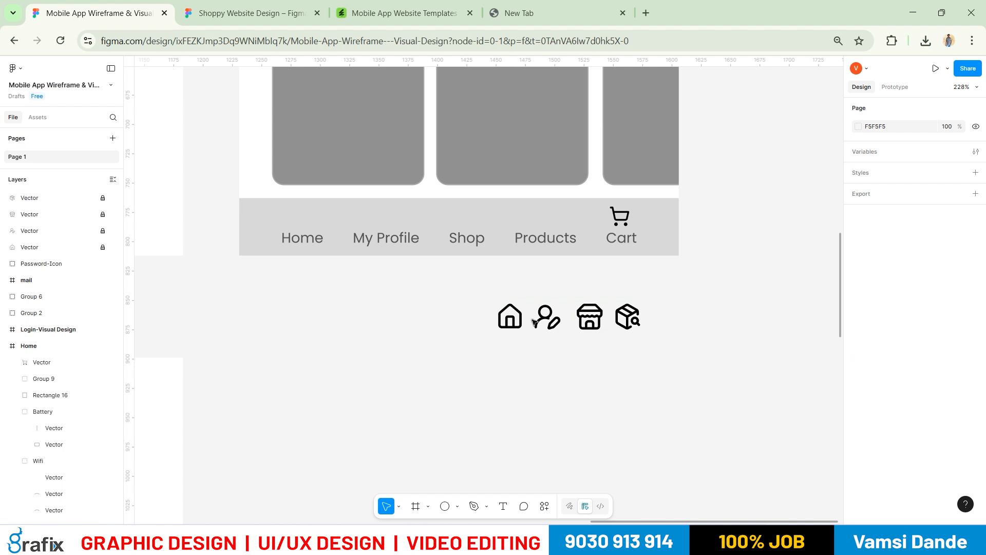
# Unlock the four icon vectors below the Home frame's bottom bar
pyautogui.moveTo(460, 384); pyautogui.dragTo(708, 299)
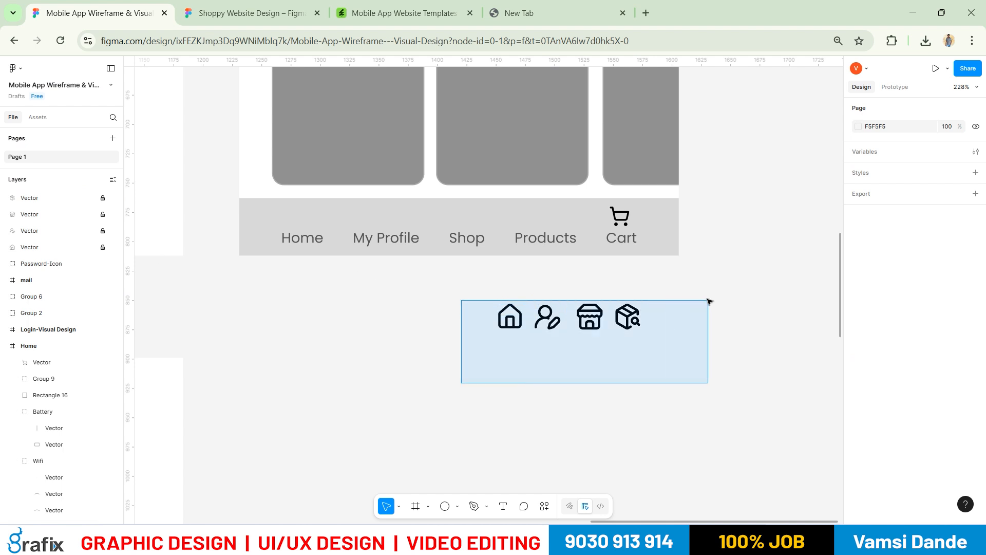
pyautogui.click(32, 198)
pyautogui.keyDown('shift'); pyautogui.click(83, 247); pyautogui.keyUp('shift')
pyautogui.click(103, 247)
pyautogui.click(103, 231)
pyautogui.click(103, 214)
pyautogui.click(103, 198)
pyautogui.click(454, 317)
pyautogui.moveTo(461, 316); pyautogui.dragTo(524, 303)
# Rename the house vector Home Icon and the user vector Profile Icon
pyautogui.doubleClick(23, 247)
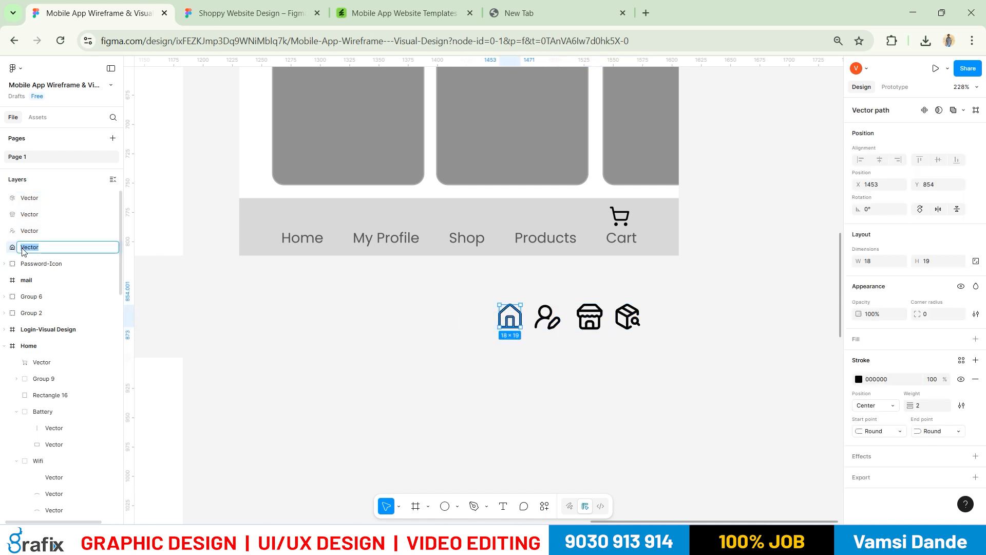
pyautogui.press('Return')
pyautogui.click(31, 231)
pyautogui.doubleClick(31, 231)
pyautogui.write('Profile Icon')
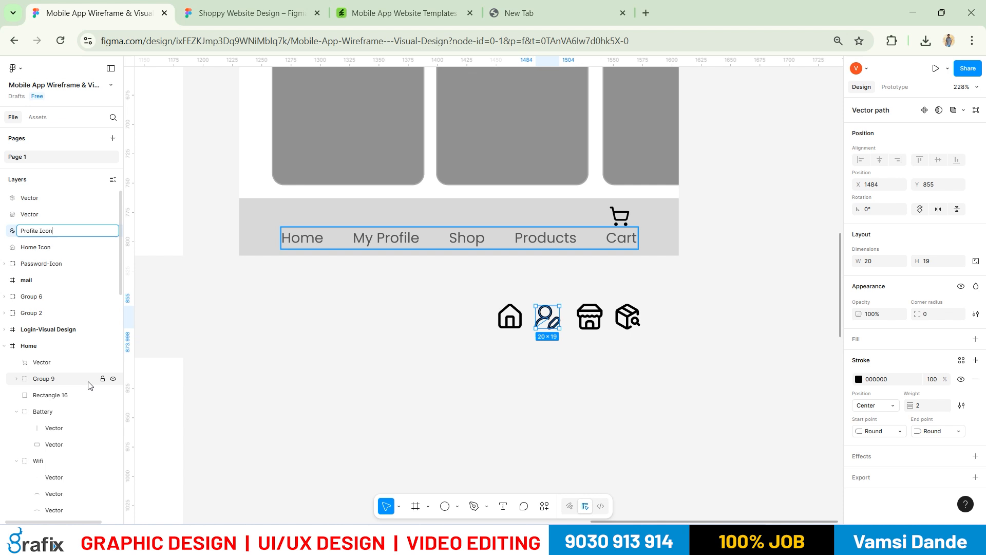
pyautogui.press('Return')
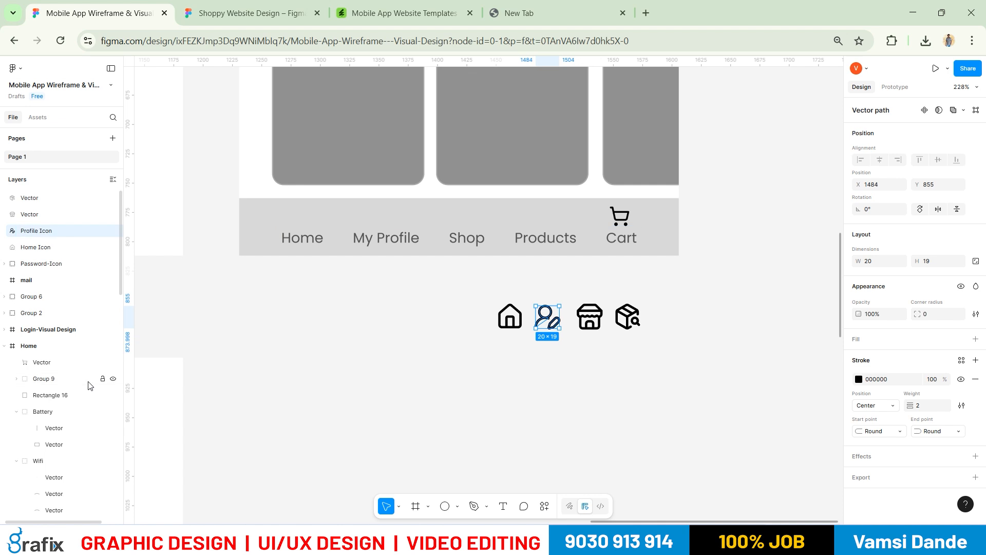
# Rename the store vector Store Icon and the package vector Products Icon
pyautogui.click(30, 215)
pyautogui.doubleClick(31, 214)
pyautogui.write('Store')
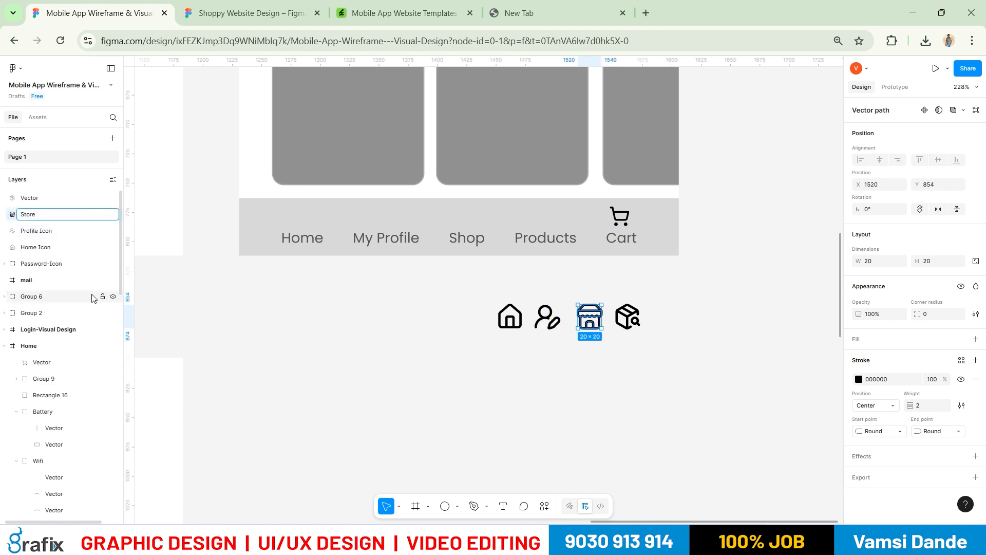
pyautogui.write(' Icon')
pyautogui.press('Return')
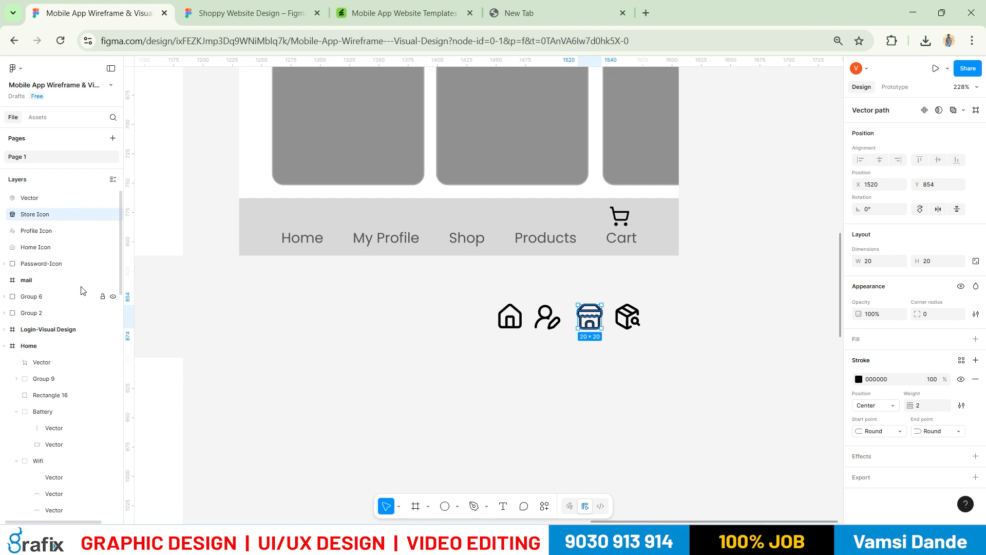
pyautogui.doubleClick(30, 197)
pyautogui.write('Products Icon')
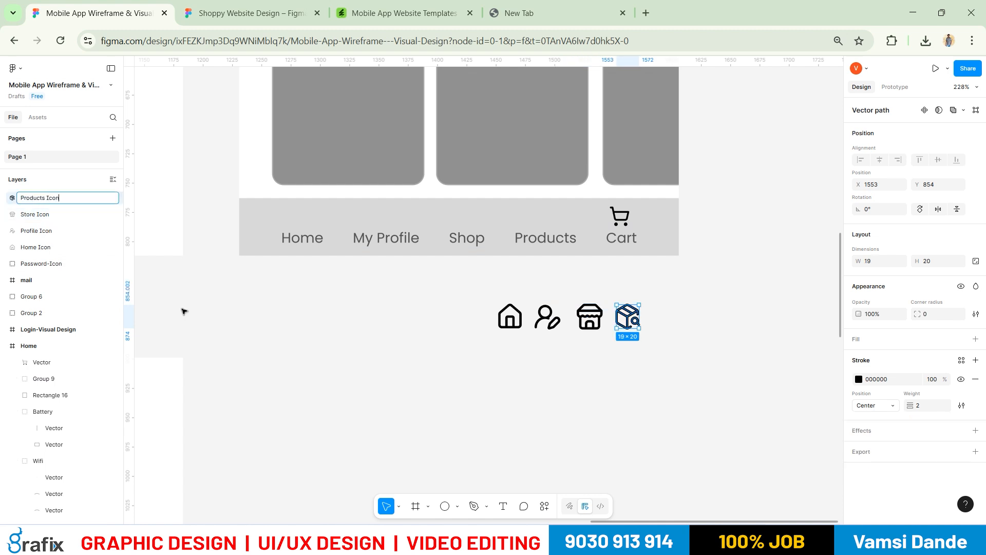
pyautogui.press('Return')
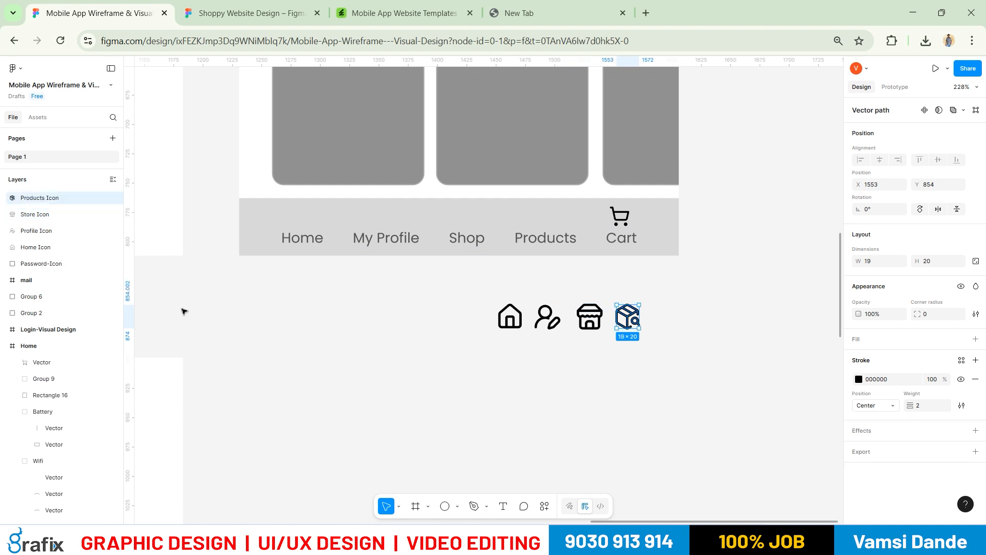
# Place the Home Icon above the Home label at X 45, Y 769 and add a horizontal guide at Y 771
pyautogui.click(458, 393)
pyautogui.scroll(5, 460, 280)
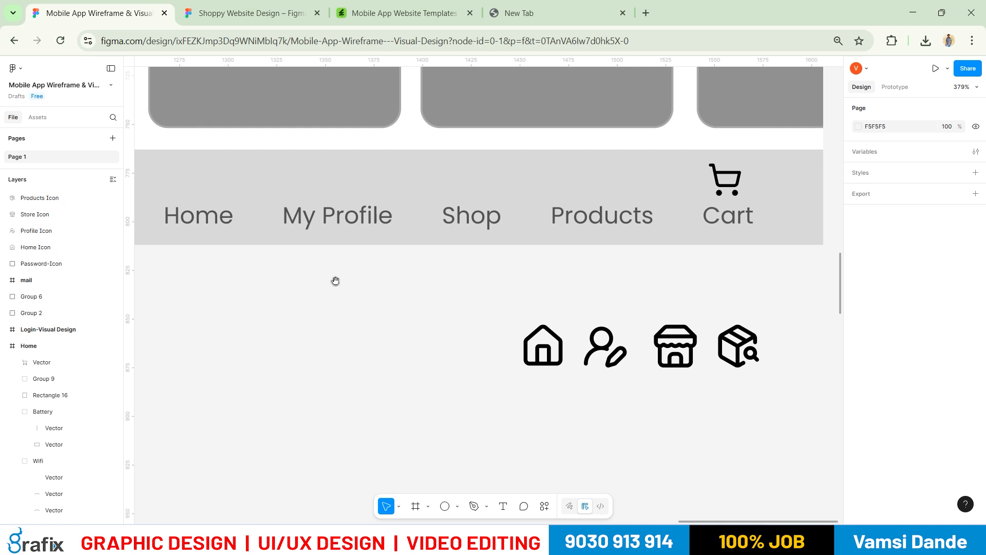
pyautogui.moveTo(335, 279); pyautogui.dragTo(524, 304)
pyautogui.moveTo(719, 373); pyautogui.dragTo(375, 208)
pyautogui.hscroll(3, 416, 297)
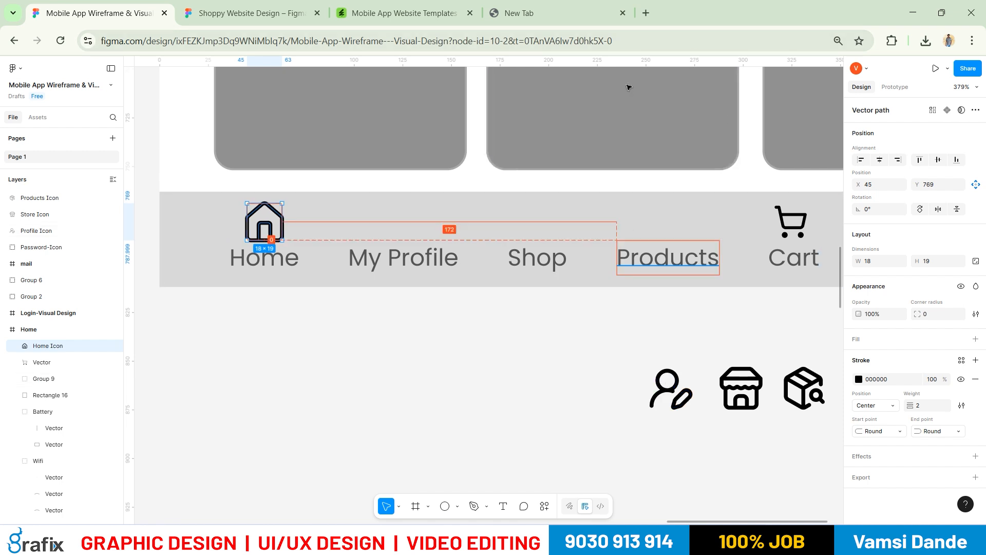
pyautogui.moveTo(627, 63); pyautogui.dragTo(598, 206)
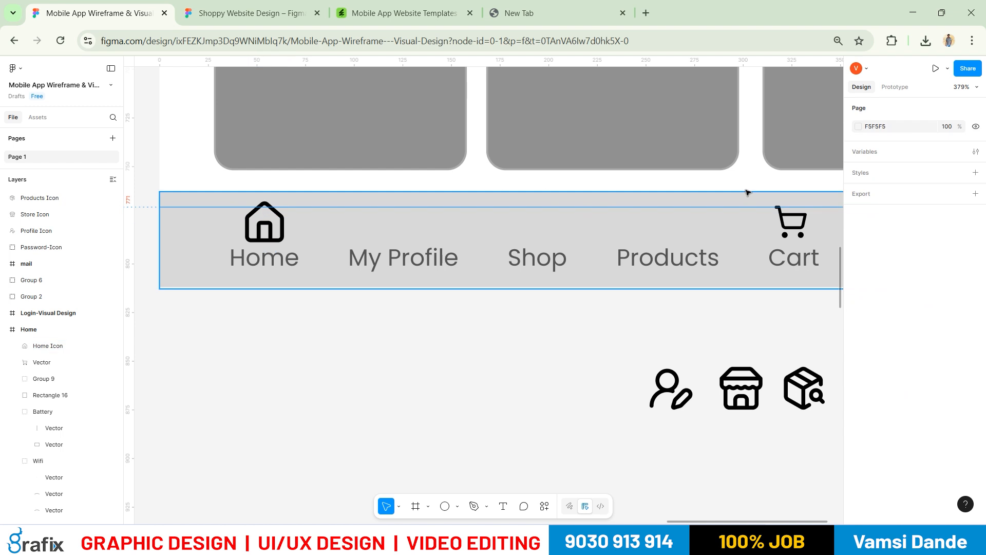
# Lock the Home Icon's aspect ratio, then set its stroke weight to 1.5 and its width to 16
pyautogui.click(264, 221)
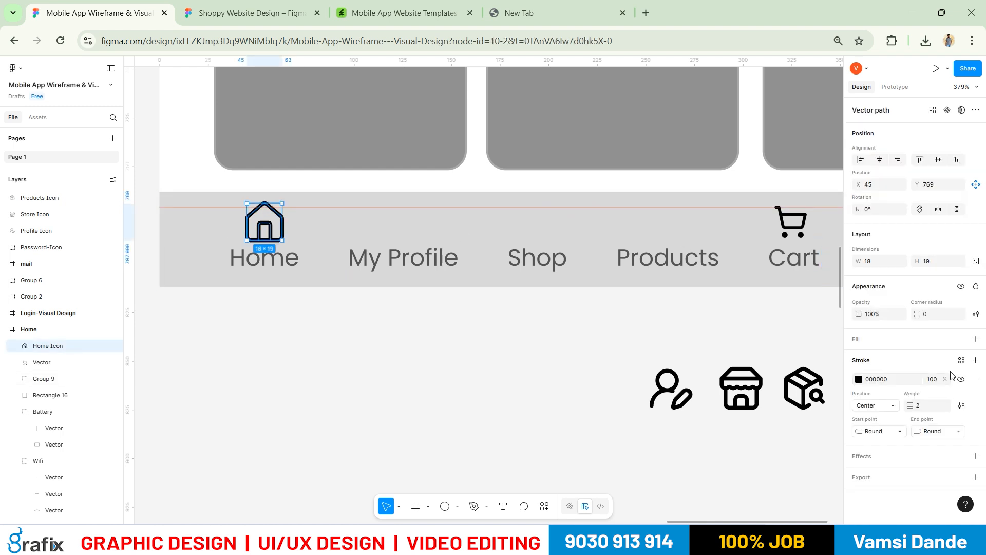
pyautogui.click(975, 261)
pyautogui.click(926, 406)
pyautogui.write('1.5')
pyautogui.press('Return')
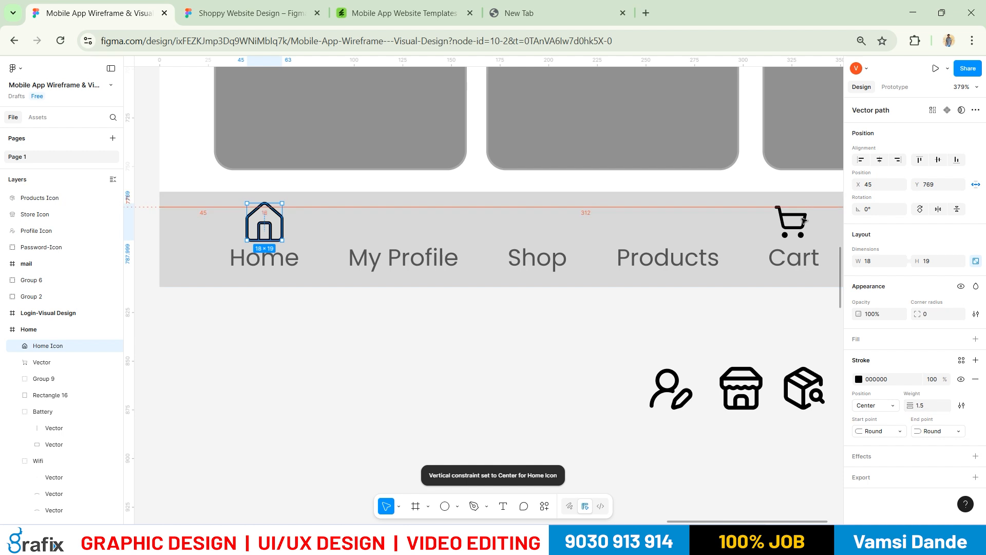
pyautogui.click(889, 265)
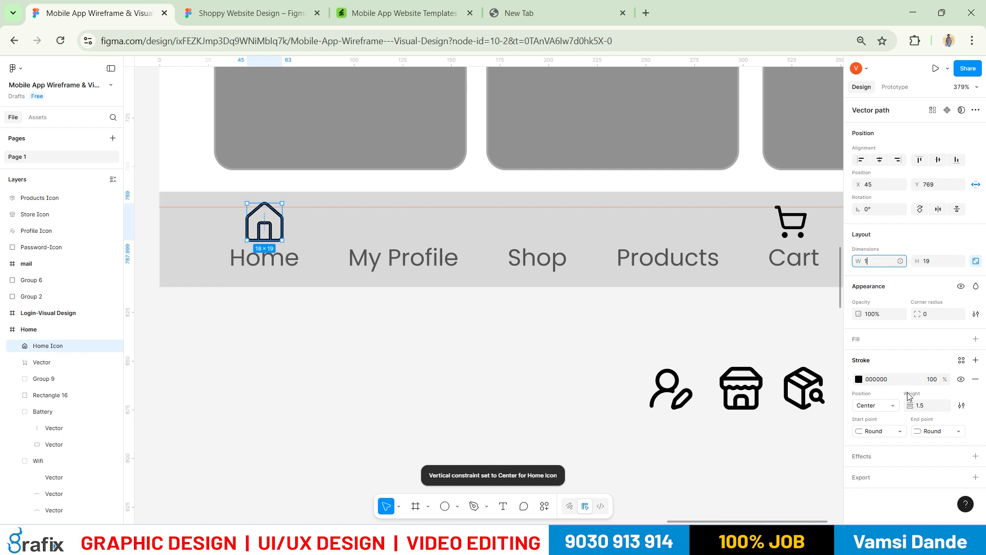
pyautogui.press('Return')
# Move the Home Icon down so its top lines up with the horizontal guide and it is centered above its label
pyautogui.scroll(5, 258, 210)
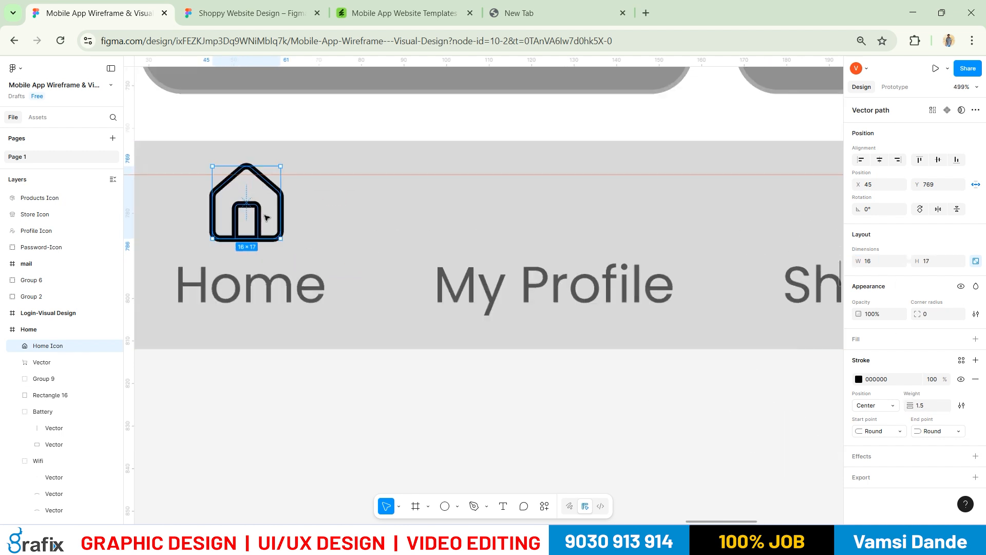
pyautogui.moveTo(257, 211); pyautogui.dragTo(254, 224)
pyautogui.scroll(-5, 292, 267)
pyautogui.click(403, 272)
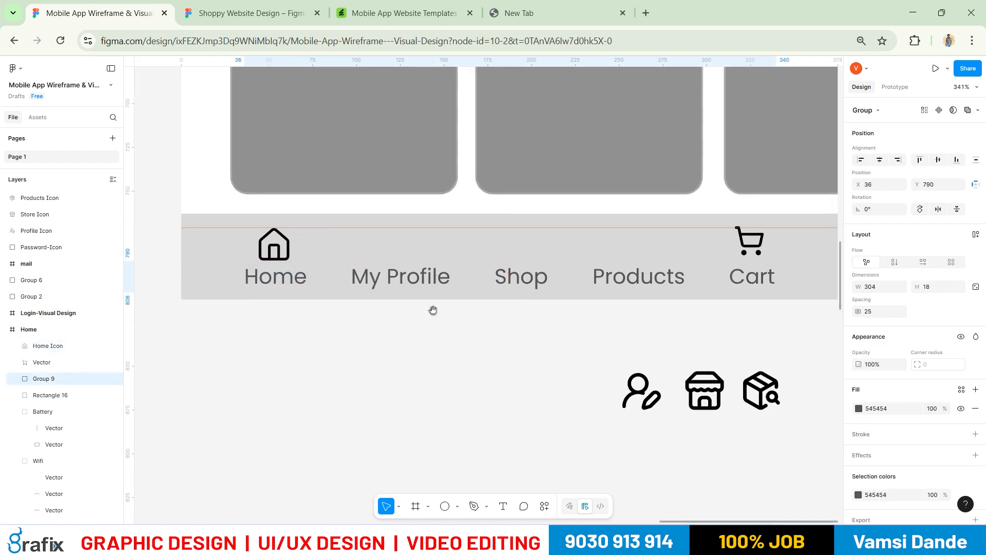
# Lock the Profile Icon's aspect ratio, then set its width to 16 and its stroke weight to 1.5
pyautogui.hscroll(2, 429, 354)
pyautogui.scroll(1, 429, 355)
pyautogui.click(611, 429)
pyautogui.click(590, 425)
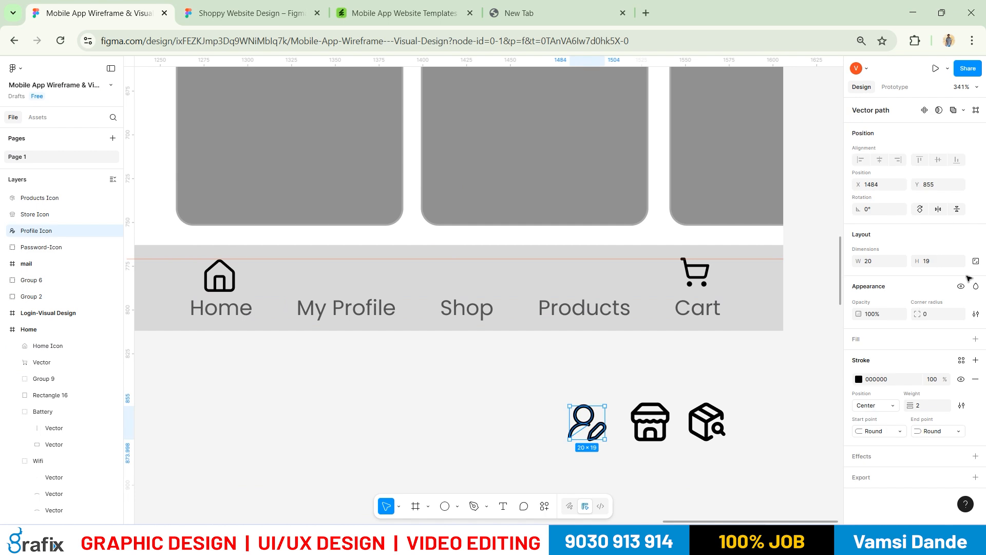
pyautogui.click(976, 261)
pyautogui.click(874, 263)
pyautogui.write('16')
pyautogui.press('Return')
pyautogui.click(923, 405)
pyautogui.write('1.5')
pyautogui.press('Return')
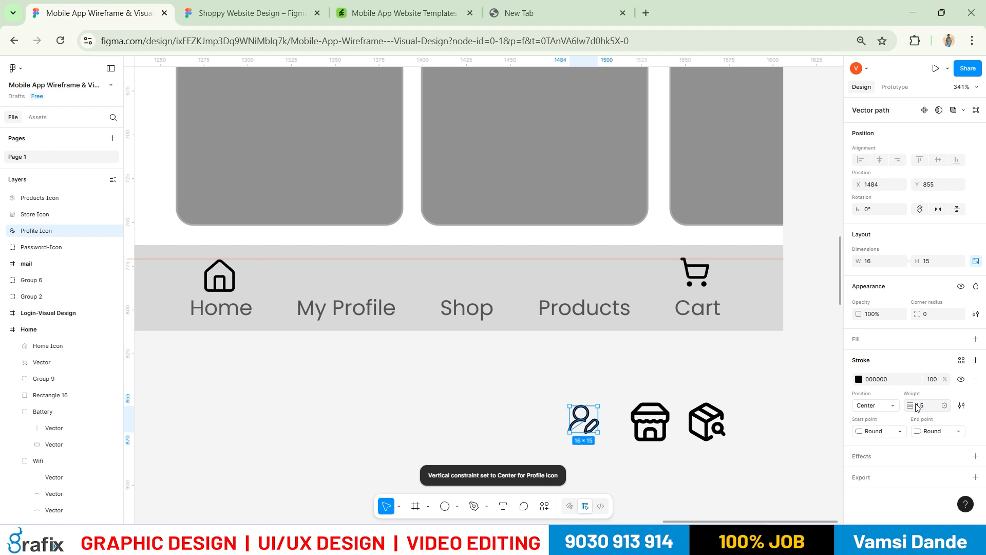
# Place the Profile Icon above the My Profile label at X 115, Y 771 and add a horizontal guide at Y 790
pyautogui.moveTo(579, 418)
pyautogui.mouseDown()
pyautogui.moveTo(337, 277)
pyautogui.moveTo(346, 276)
pyautogui.mouseUp()
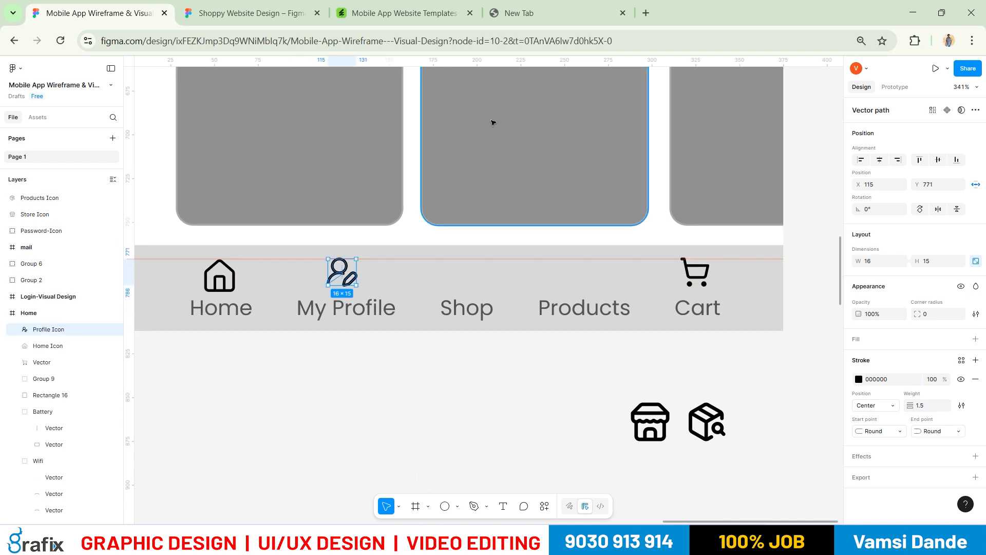
pyautogui.moveTo(486, 61); pyautogui.dragTo(453, 290)
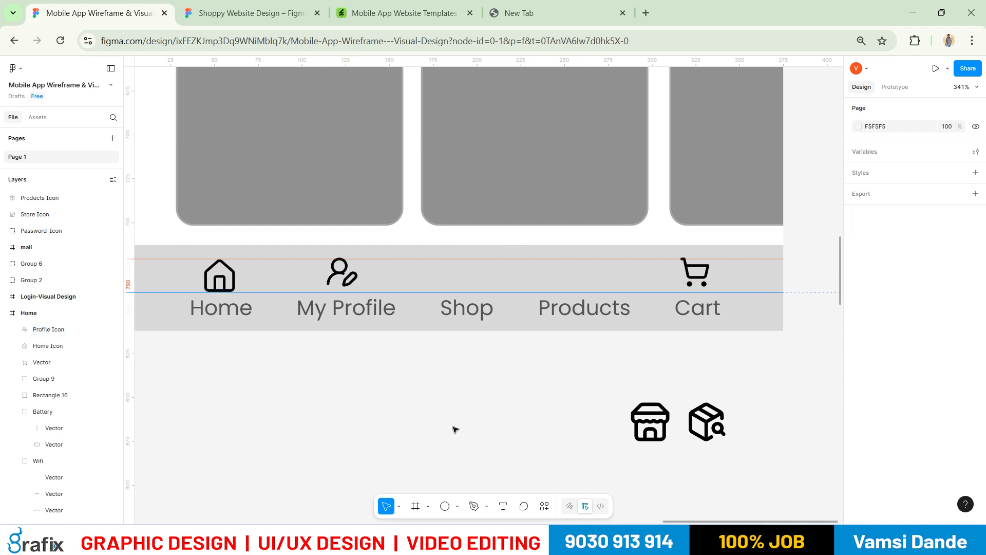
# Enlarge the Profile Icon proportionally to a height of 18 and position it at Y 772 between the guides
pyautogui.click(342, 272)
pyautogui.click(934, 261)
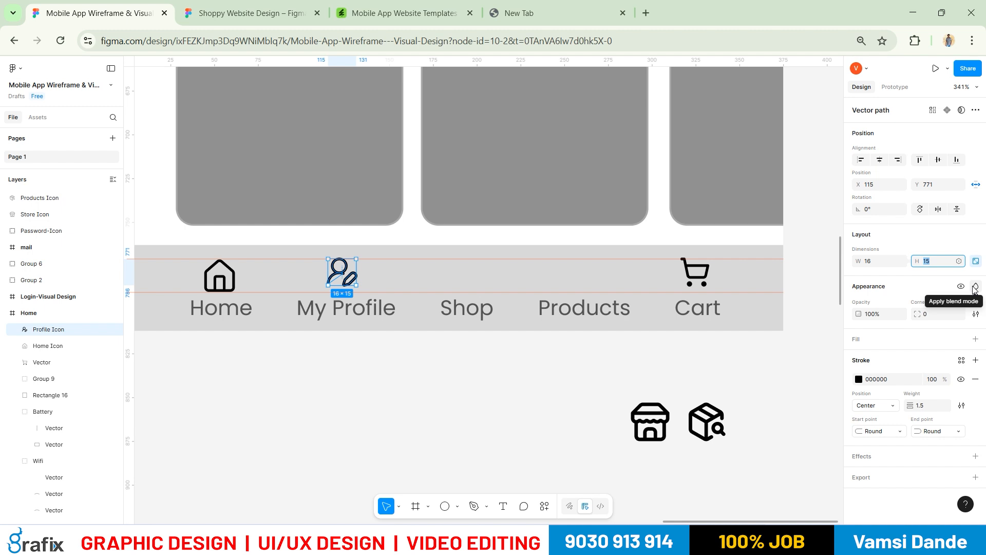
pyautogui.write('17')
pyautogui.press('Return')
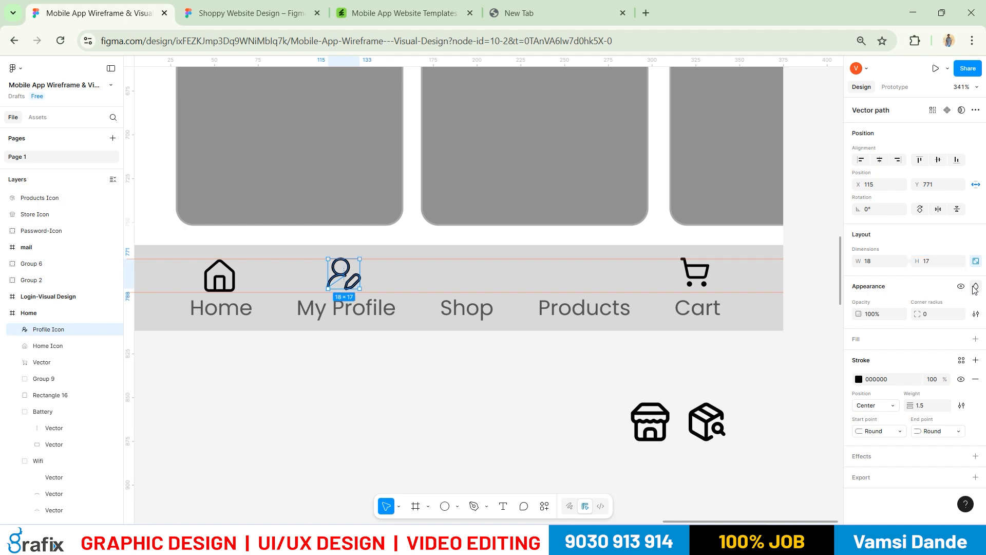
pyautogui.click(932, 266)
pyautogui.write('18')
pyautogui.press('Return')
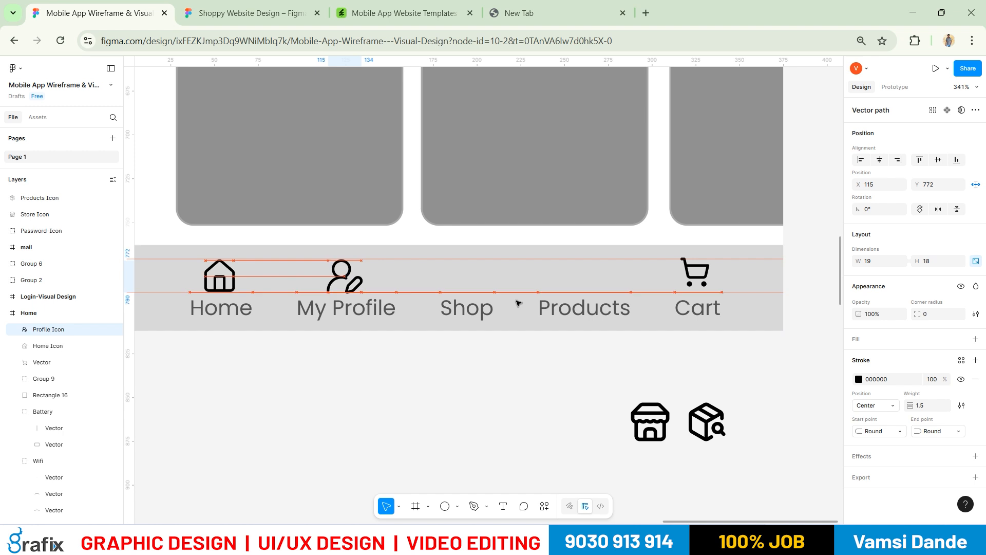
# Set the height of the cart icon above the Cart label to 17 with its proportions kept
pyautogui.scroll(-1, 518, 302)
pyautogui.click(694, 269)
pyautogui.click(937, 265)
pyautogui.write('19')
pyautogui.press('Return')
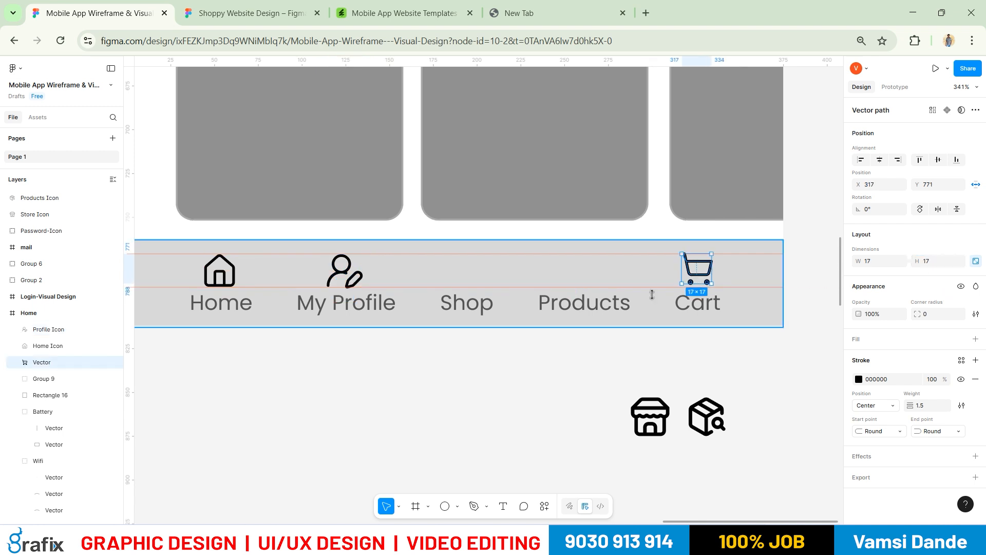
pyautogui.press('Escape')
pyautogui.click(710, 279)
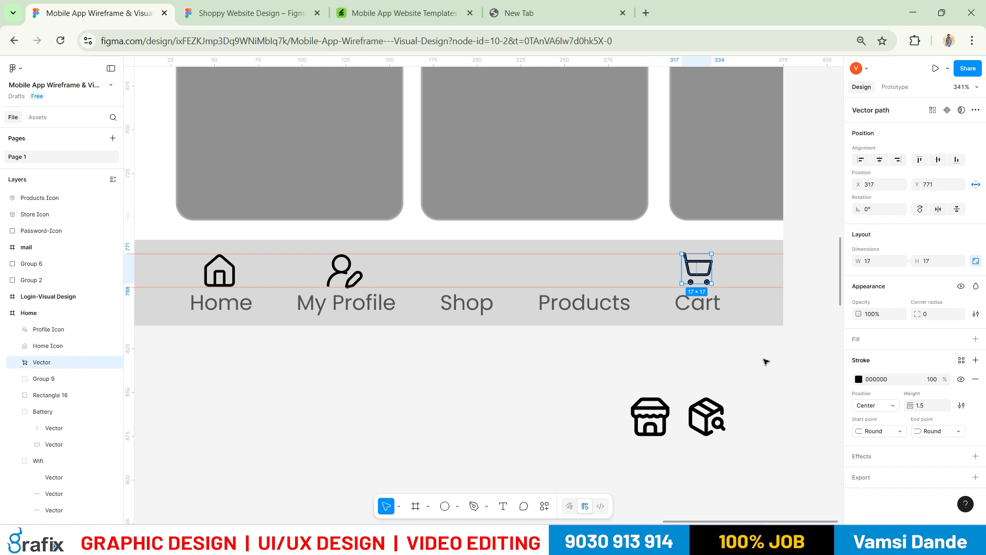
# Place the Store Icon above the Shop label in the bottom navigation and set its stroke weight to 1.5
pyautogui.click(653, 413)
pyautogui.moveTo(653, 411); pyautogui.dragTo(473, 262)
pyautogui.click(928, 406)
pyautogui.write('1')
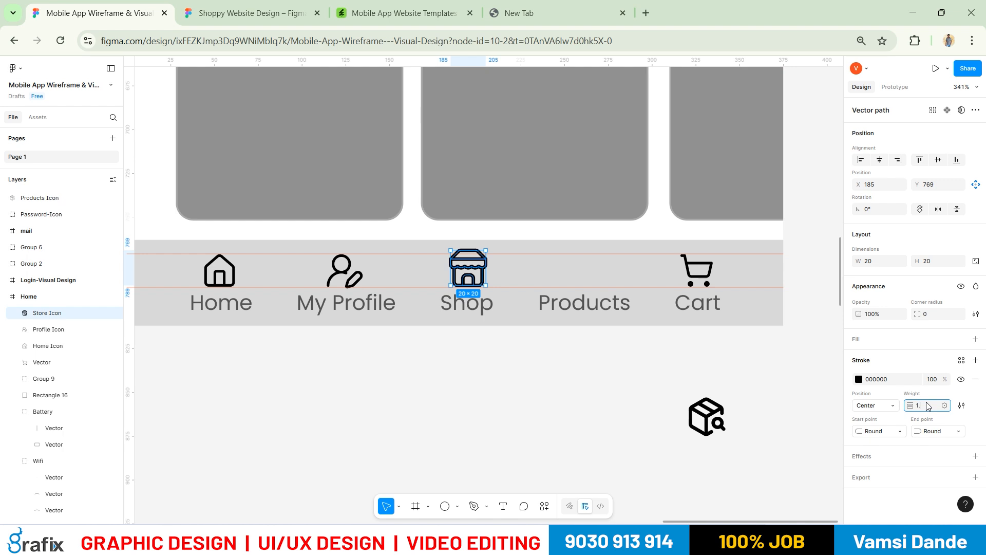
pyautogui.write('.5')
pyautogui.press('Return')
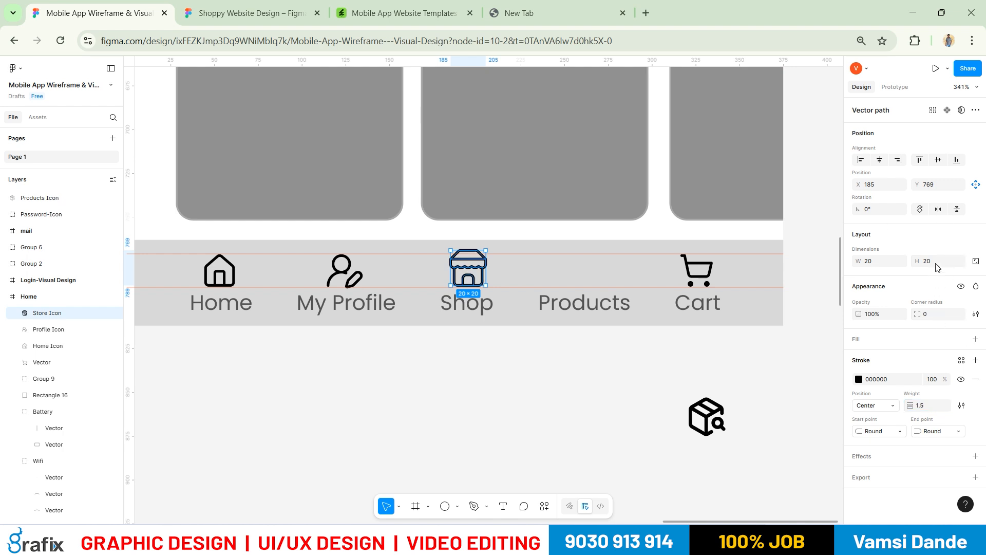
# Lock the Store Icon's aspect ratio, set its height to 17, and position it at Y 772 between the guides
pyautogui.click(976, 263)
pyautogui.click(945, 264)
pyautogui.write('18')
pyautogui.press('Return')
pyautogui.scroll(3, 511, 205)
pyautogui.click(931, 263)
pyautogui.press('Return')
pyautogui.press('Down')
pyautogui.press('Down')
pyautogui.press('Down')
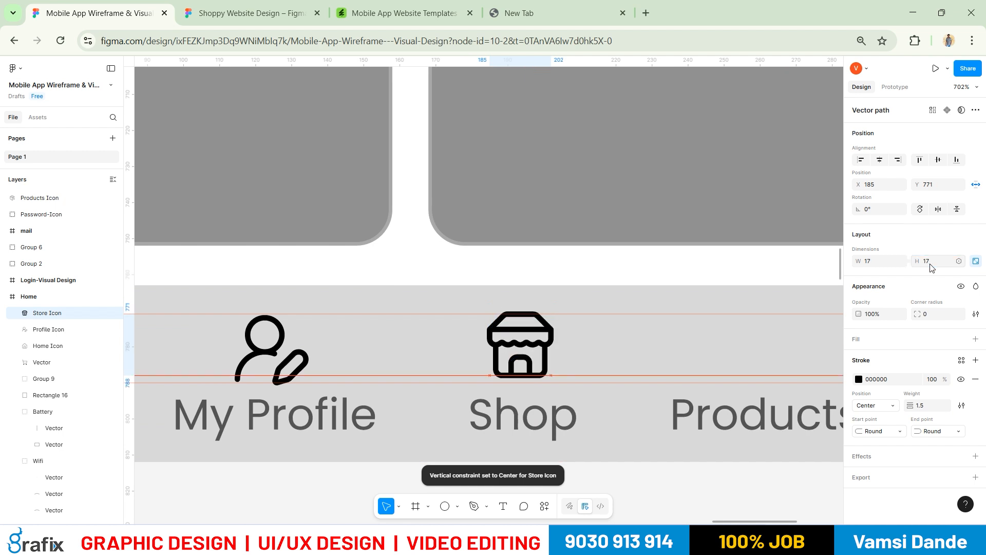
pyautogui.scroll(-5, 722, 262)
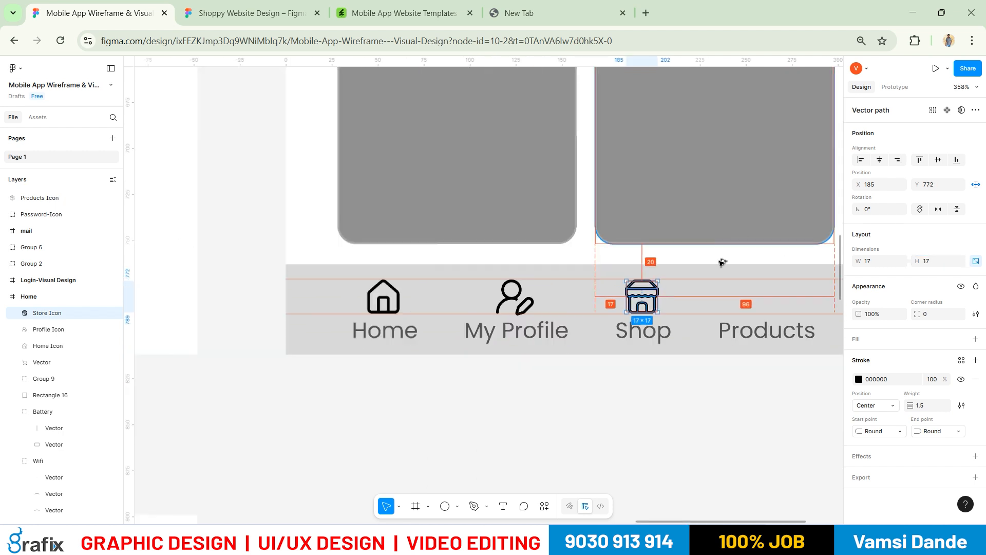
# Place the Products Icon above the Products label and set its stroke weight to 1.5
pyautogui.hscroll(4, 535, 306)
pyautogui.moveTo(715, 449)
pyautogui.mouseDown()
pyautogui.moveTo(607, 298)
pyautogui.moveTo(591, 294)
pyautogui.mouseUp()
pyautogui.click(918, 406)
pyautogui.write('1.5')
pyautogui.press('Return')
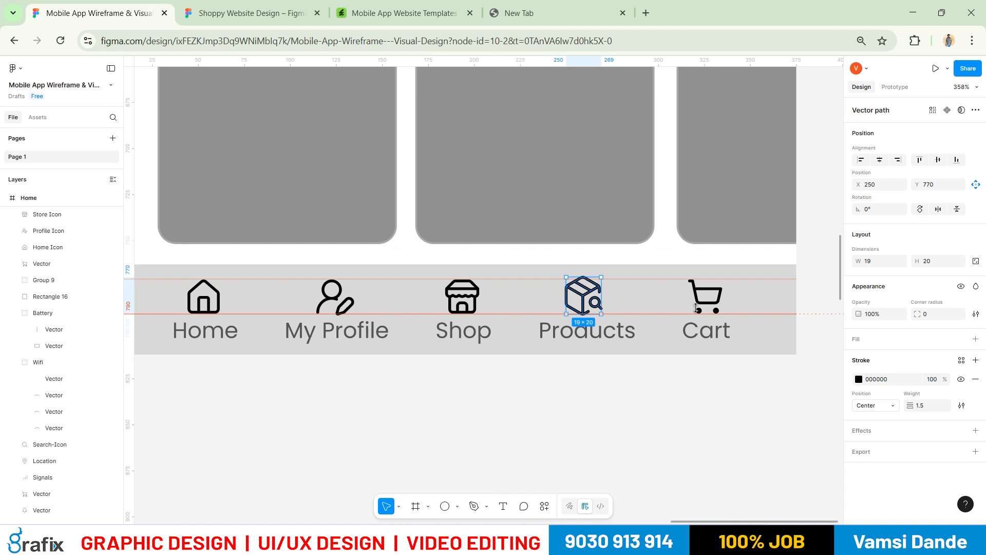
# Set the Products Icon's height to 17 with its proportions locked and position it at X 250, Y 772
pyautogui.click(974, 261)
pyautogui.click(944, 260)
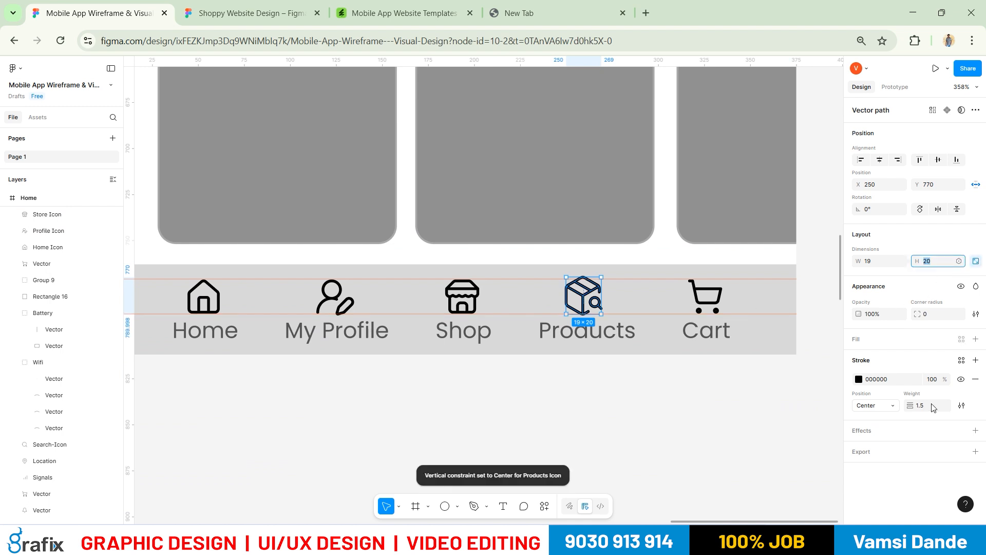
pyautogui.write('17')
pyautogui.press('Return')
pyautogui.scroll(5, 585, 294)
pyautogui.moveTo(496, 276); pyautogui.dragTo(510, 298)
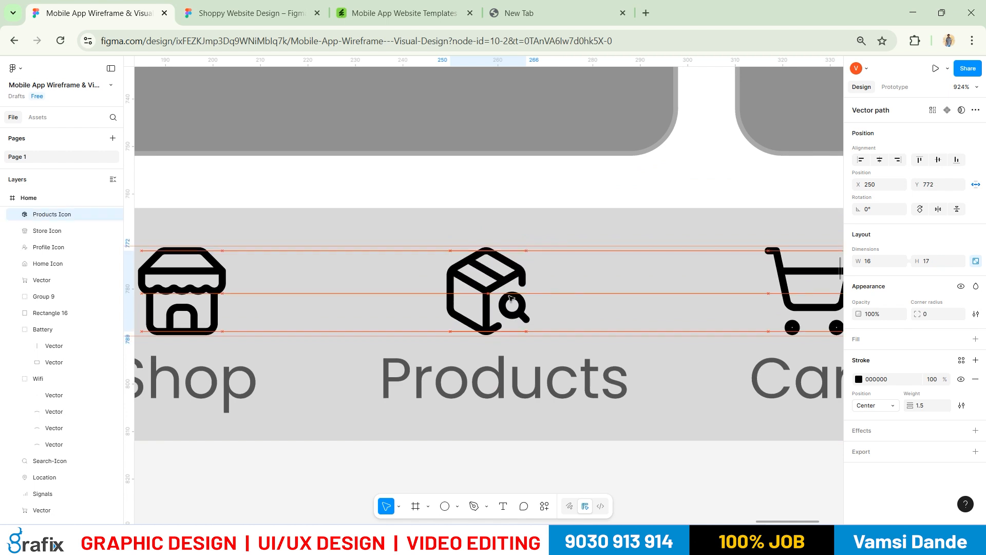
pyautogui.scroll(-6, 510, 298)
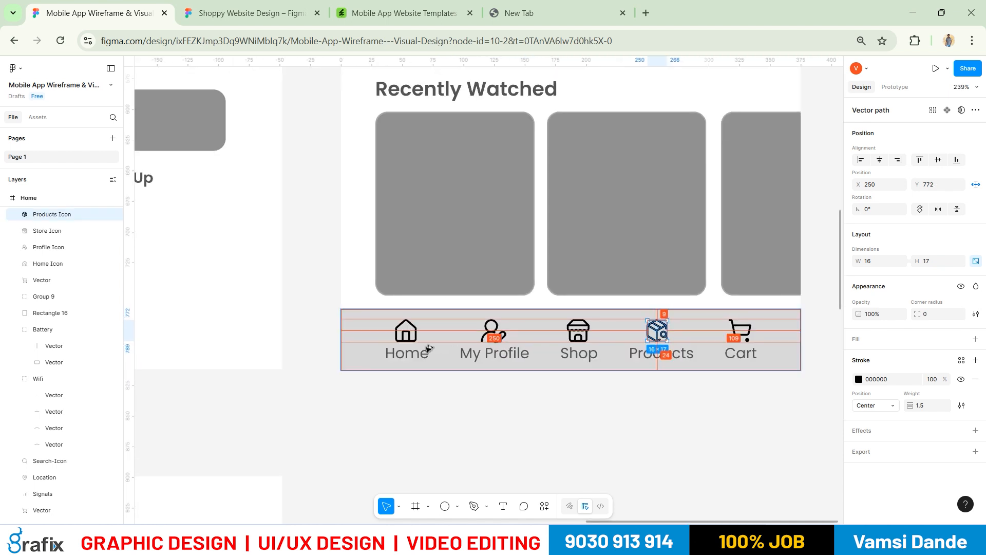
# Ungroup the bottom navigation labels into separate text layers
pyautogui.scroll(3, 425, 346)
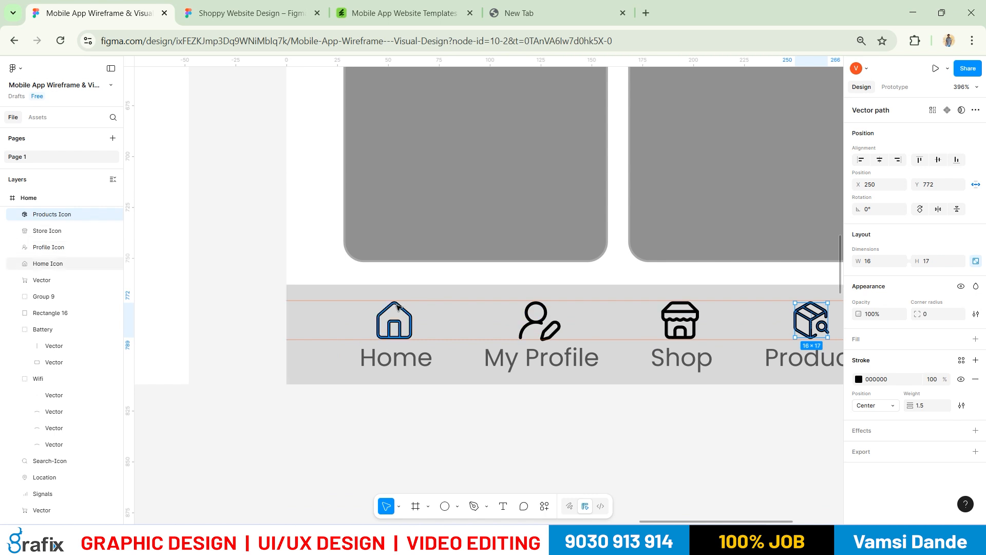
pyautogui.scroll(-5, 398, 306)
pyautogui.click(639, 390)
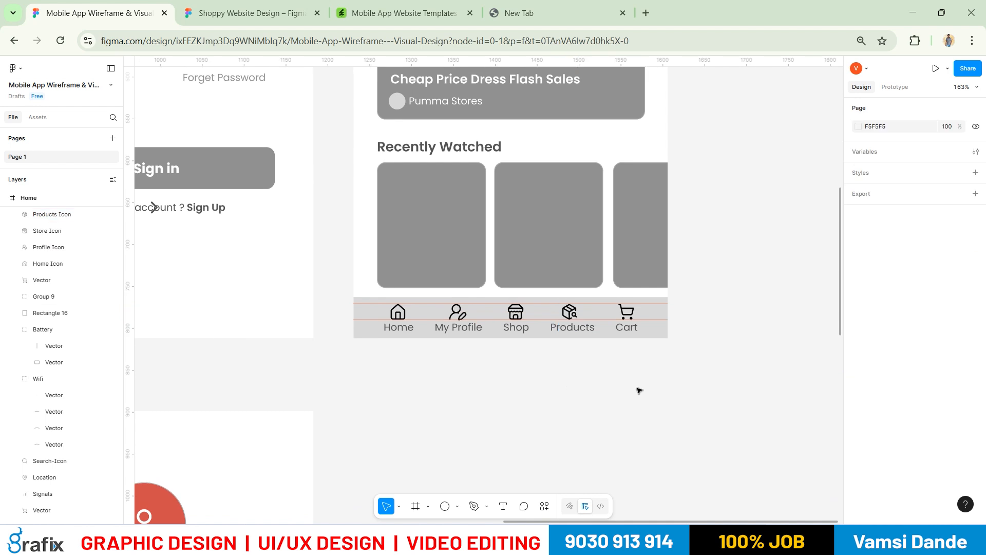
pyautogui.hscroll(2, 627, 388)
pyautogui.click(604, 331)
pyautogui.hotkey('ctrl', 'shift', 'g')
pyautogui.click(597, 381)
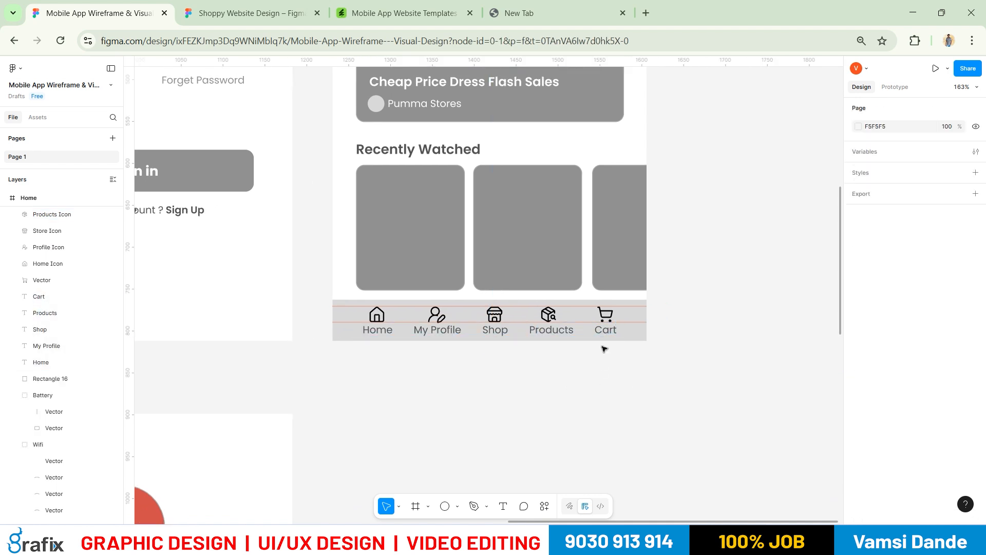
# Align the horizontal centers of the cart icon and the Cart label in the bottom navigation
pyautogui.click(604, 327)
pyautogui.keyDown('shift'); pyautogui.click(606, 315); pyautogui.keyUp('shift')
pyautogui.click(606, 350)
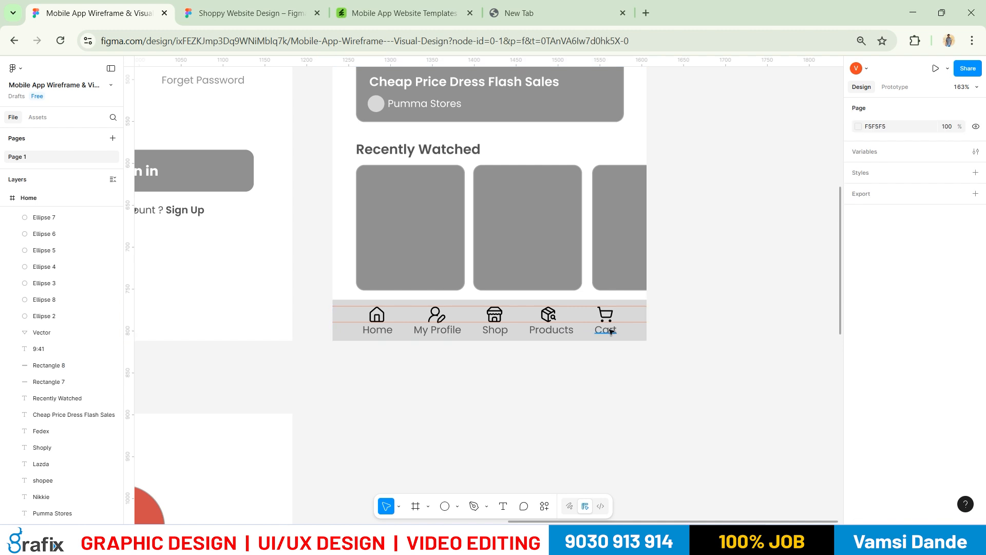
pyautogui.click(604, 328)
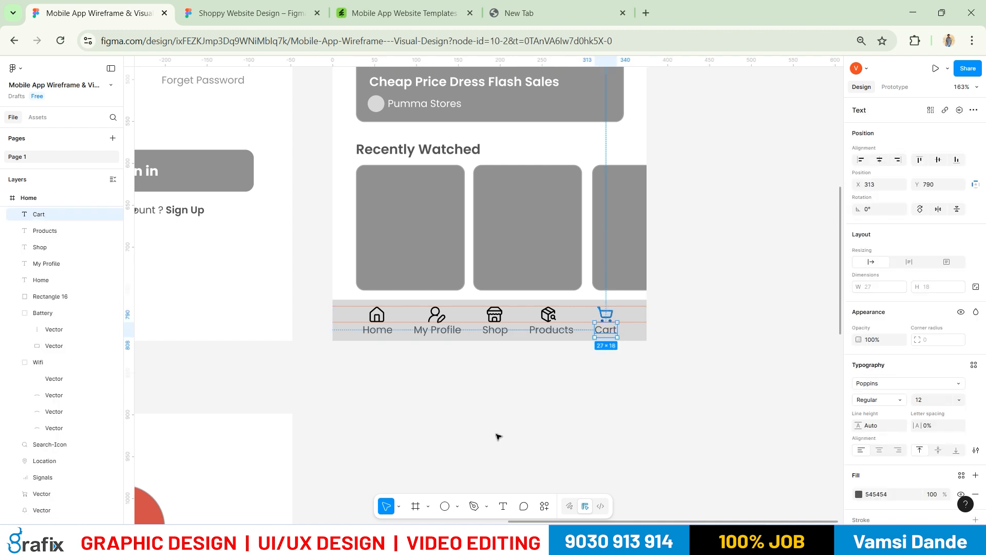
pyautogui.click(443, 372)
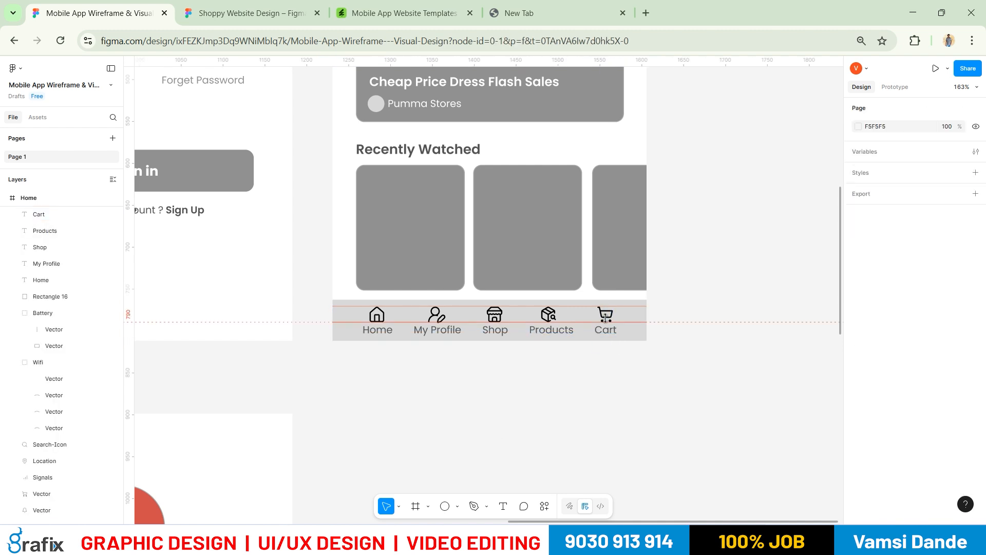
pyautogui.click(604, 317)
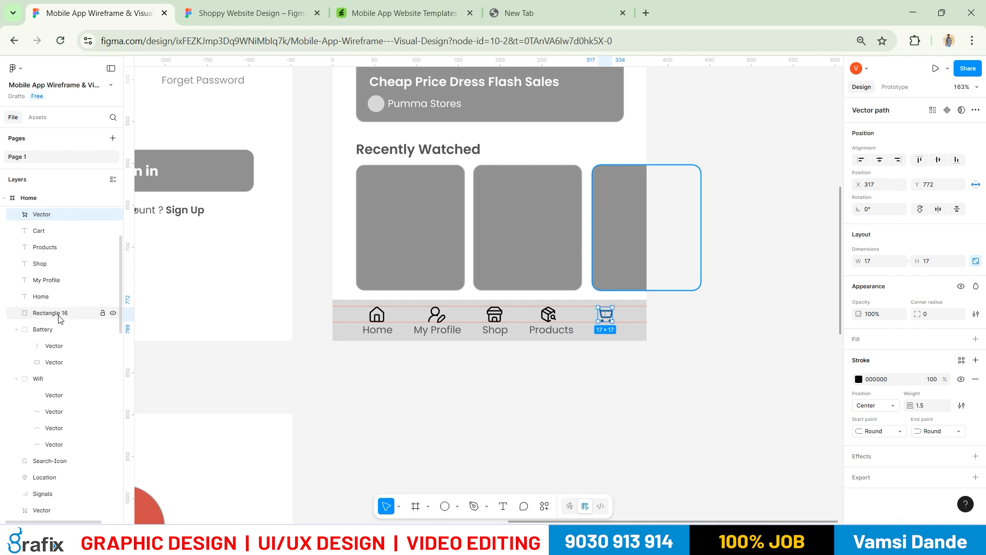
pyautogui.scroll(3, 62, 326)
pyautogui.scroll(1, 63, 326)
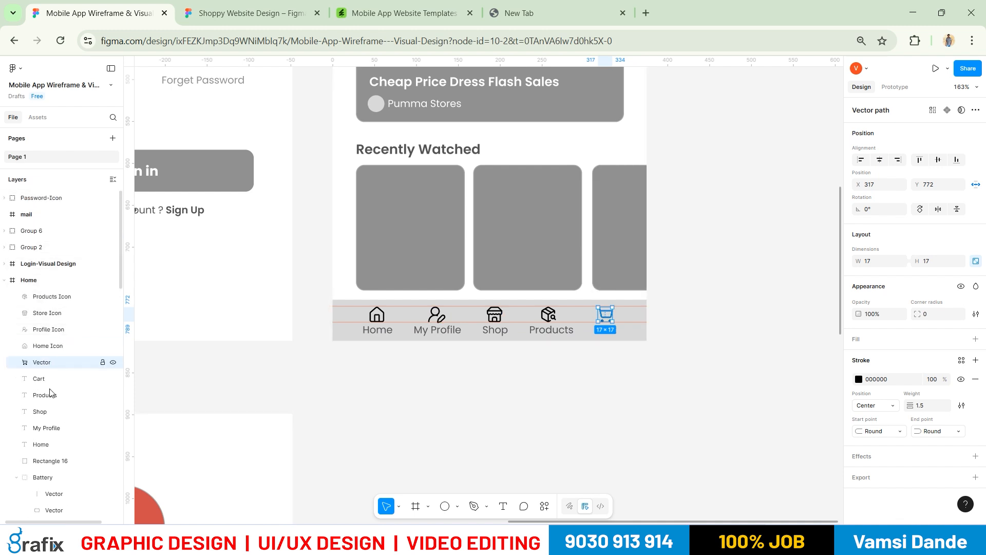
pyautogui.scroll(5, 604, 388)
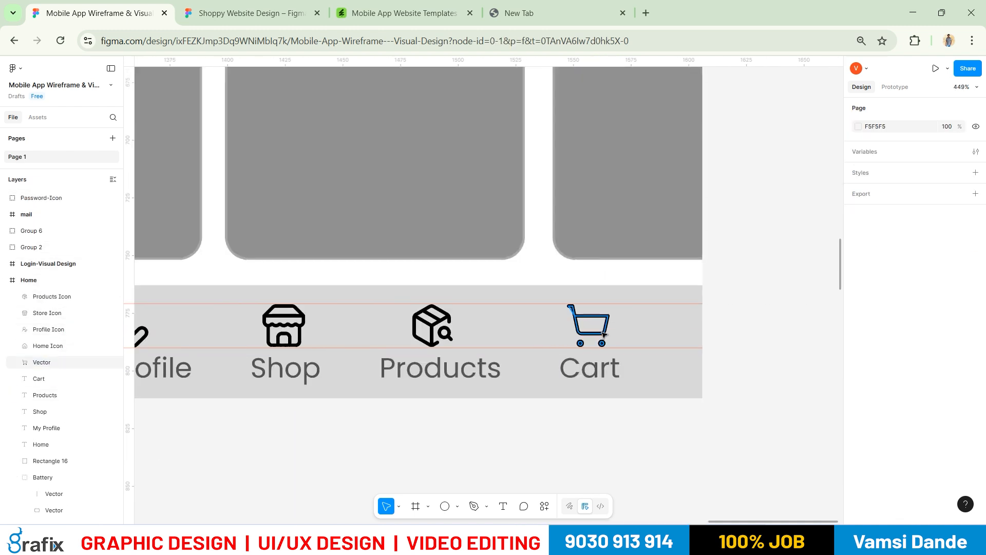
pyautogui.keyDown('shift'); pyautogui.click(590, 376); pyautogui.keyUp('shift')
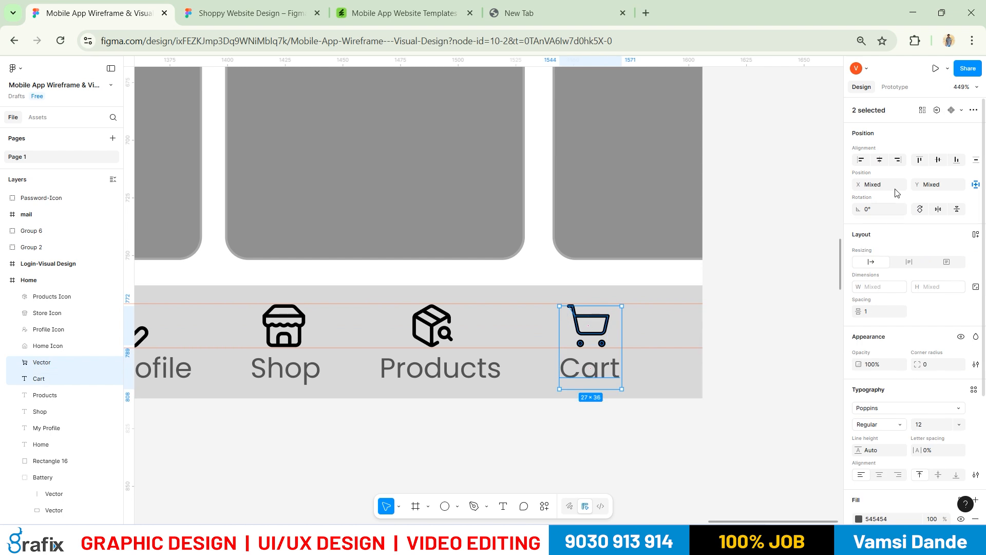
# Center the Products Icon horizontally over the Products label and the Store Icon over the Shop label
pyautogui.click(454, 378)
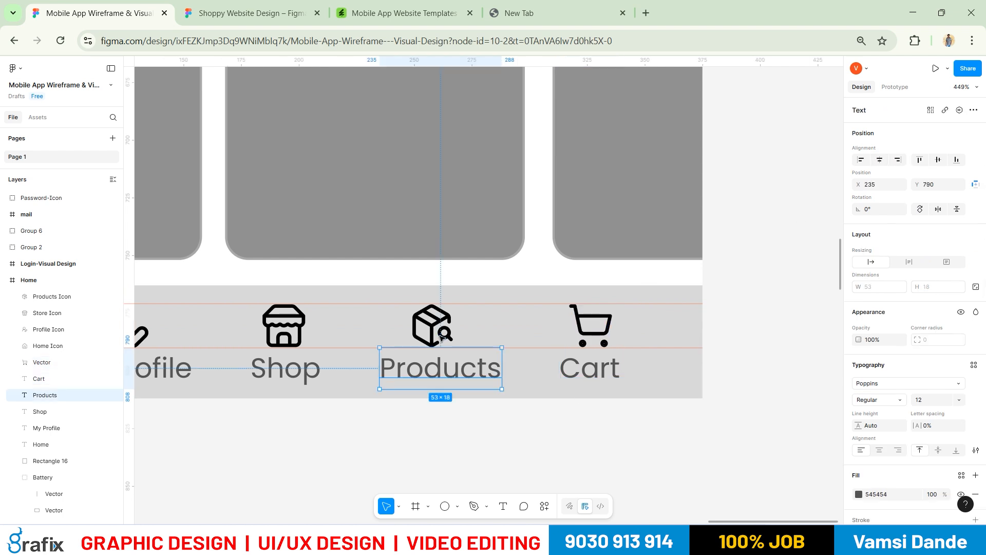
pyautogui.keyDown('shift'); pyautogui.click(432, 326); pyautogui.keyUp('shift')
pyautogui.click(880, 163)
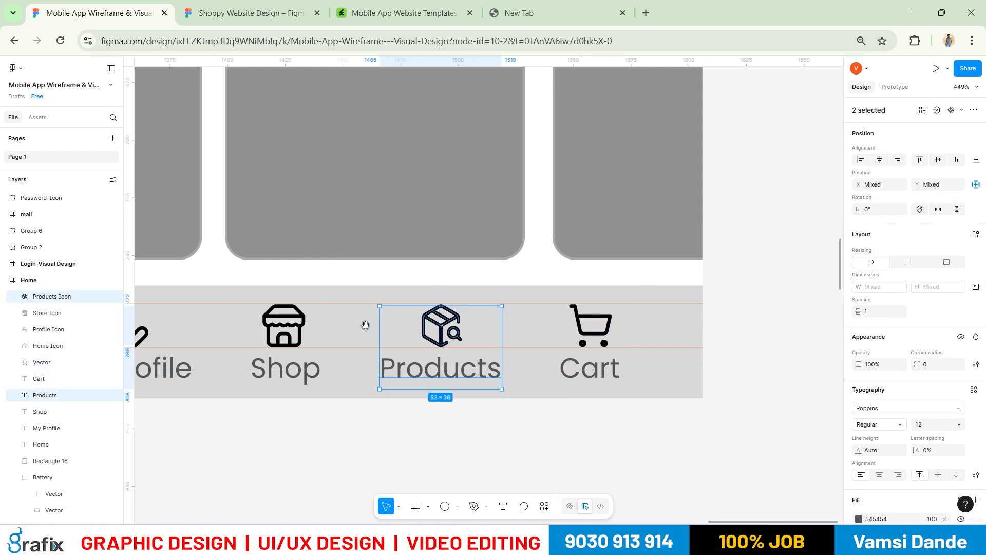
pyautogui.hscroll(-5, 365, 326)
pyautogui.click(501, 363)
pyautogui.keyDown('shift'); pyautogui.click(534, 313); pyautogui.keyUp('shift')
pyautogui.click(879, 160)
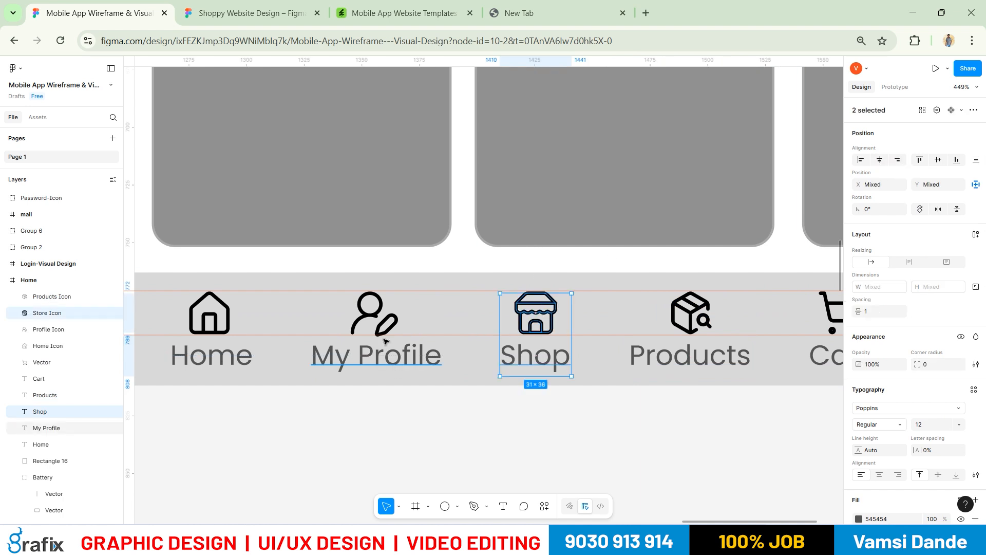
# Center the Profile Icon horizontally over the My Profile label and the Home Icon over the Home label
pyautogui.click(385, 341)
pyautogui.keyDown('shift'); pyautogui.click(371, 318); pyautogui.keyUp('shift')
pyautogui.click(880, 160)
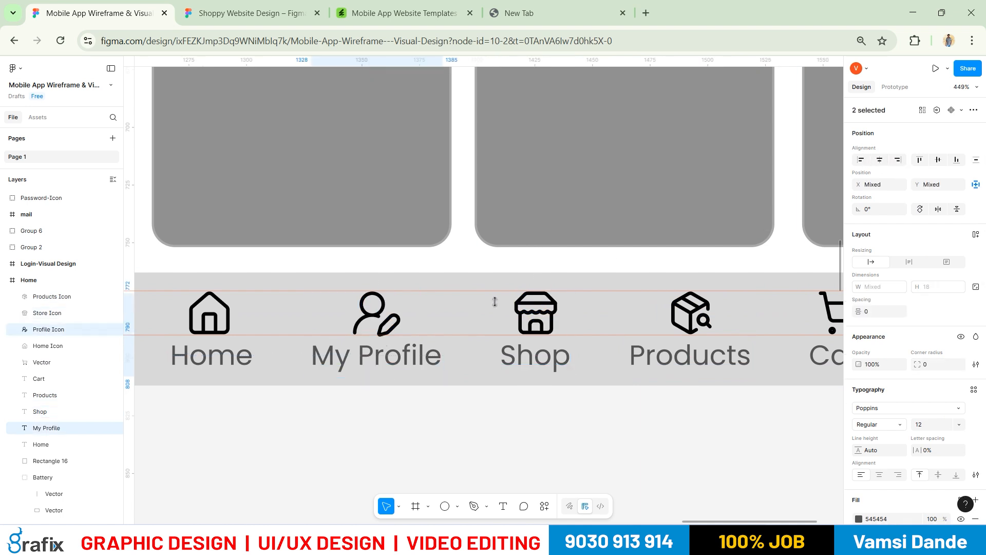
pyautogui.click(241, 360)
pyautogui.keyDown('shift'); pyautogui.click(230, 328); pyautogui.keyUp('shift')
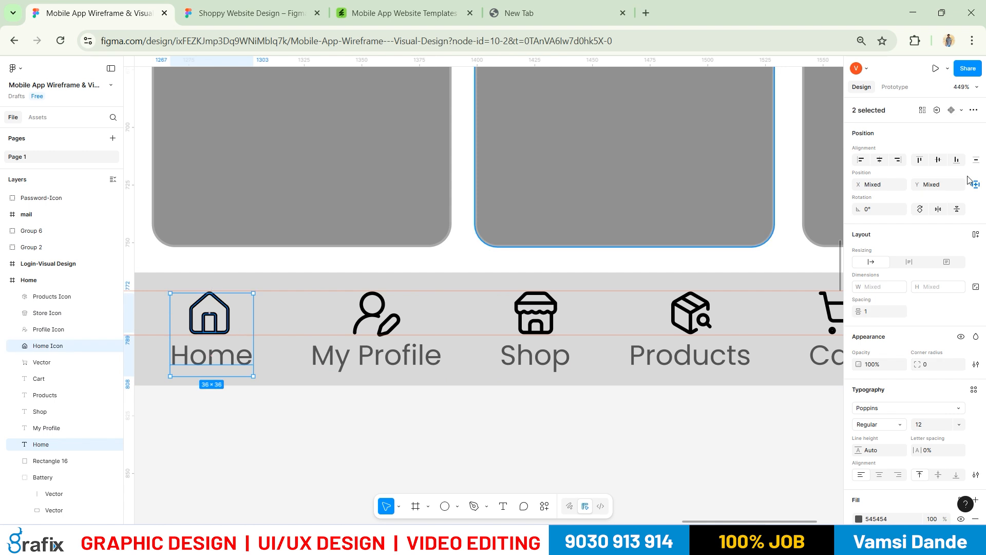
pyautogui.click(879, 160)
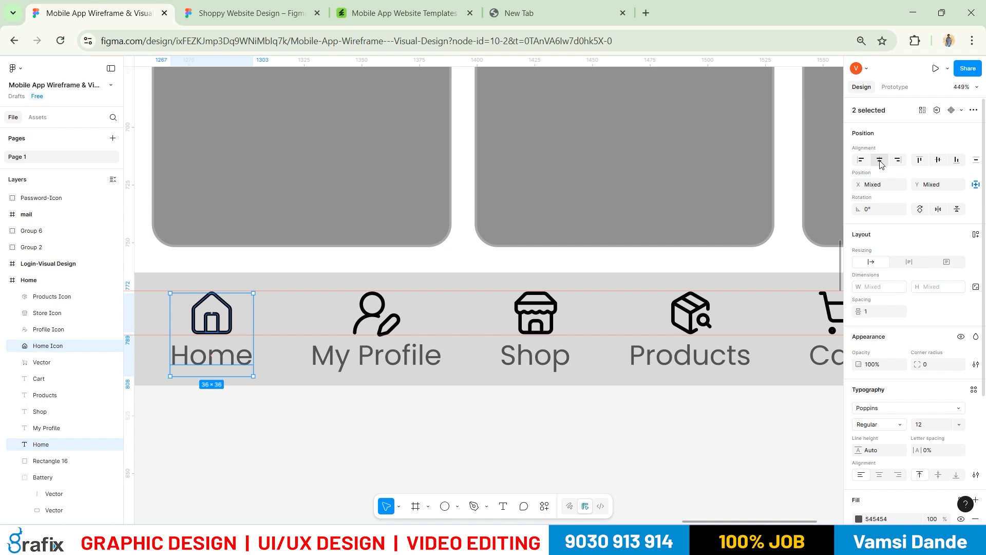
pyautogui.scroll(-3, 586, 309)
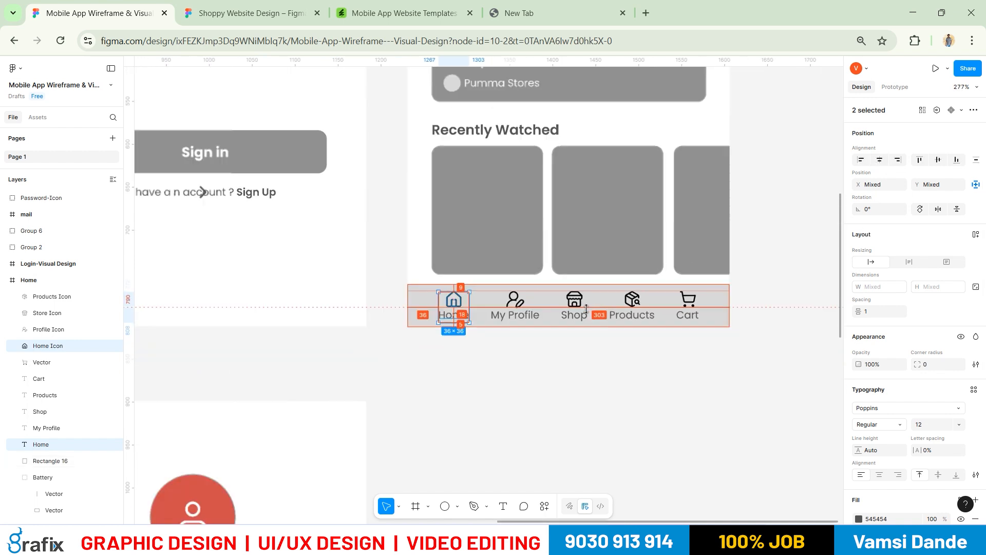
pyautogui.scroll(-6, 587, 308)
pyautogui.click(671, 341)
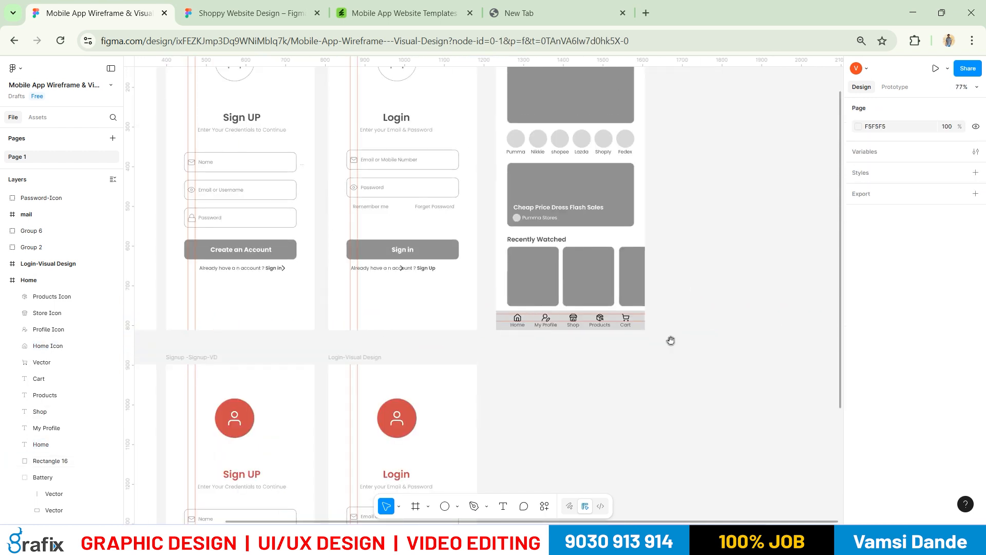
# Fill the bottom navigation bar's background rectangle with F2EDED, sampled from the status bar at the top of the Home frame
pyautogui.moveTo(670, 341); pyautogui.dragTo(625, 347)
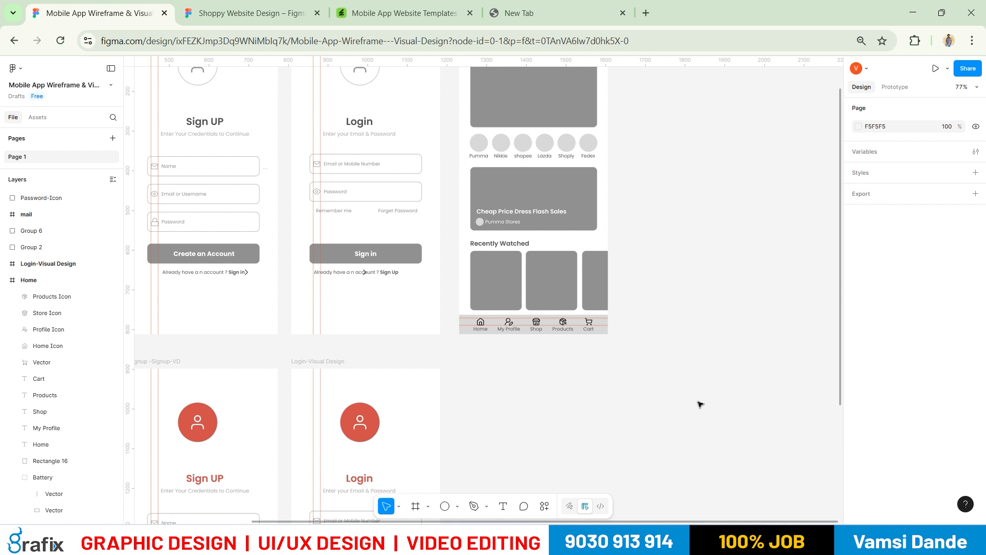
pyautogui.scroll(3, 699, 401)
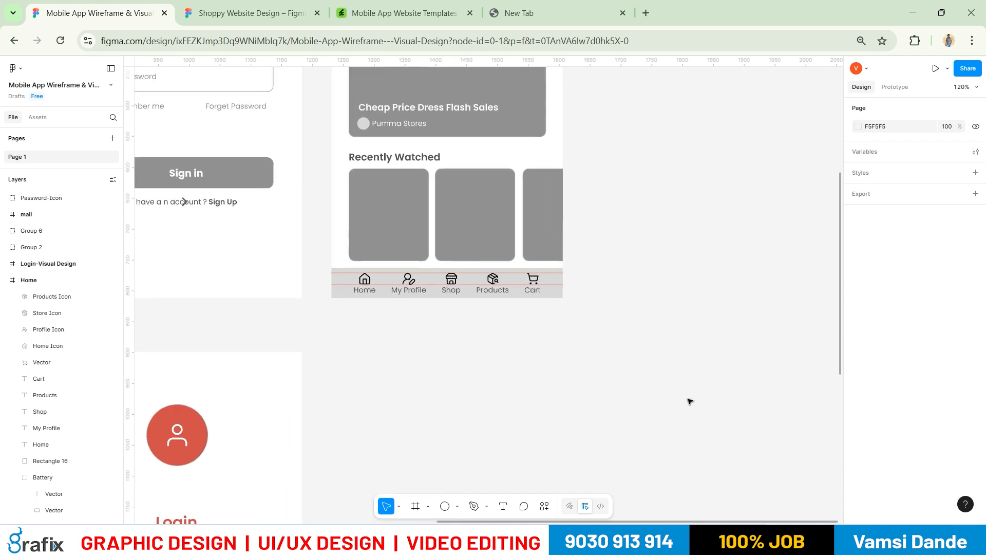
pyautogui.scroll(1, 669, 262)
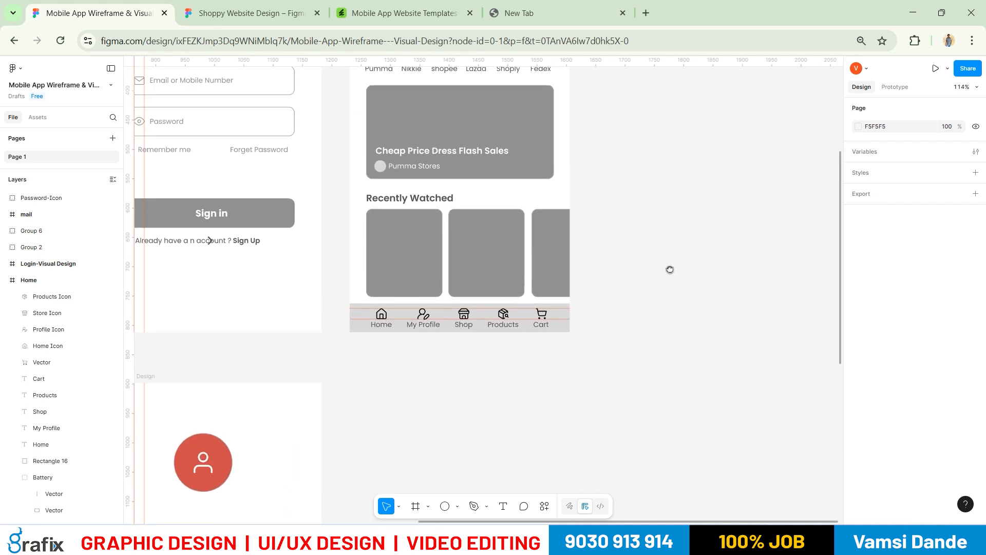
pyautogui.click(571, 327)
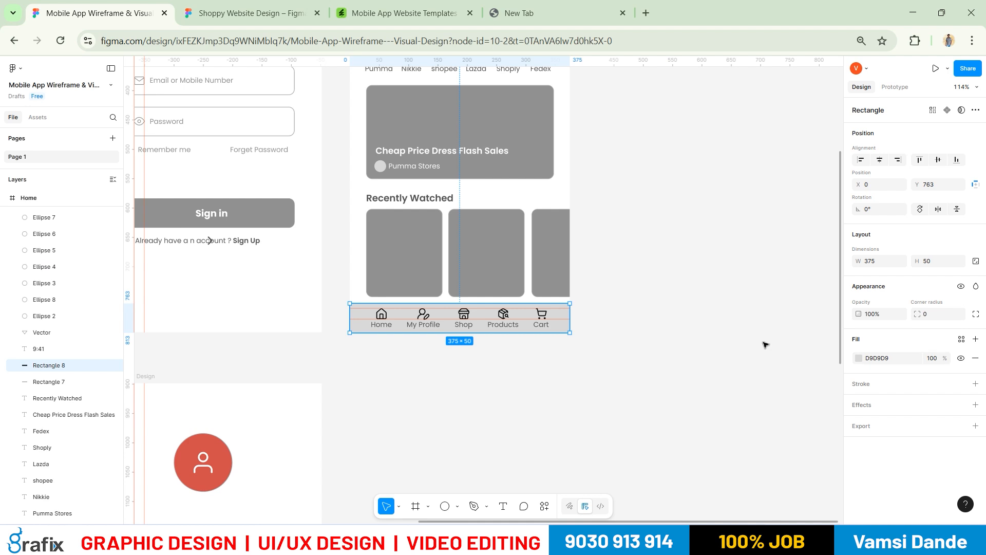
pyautogui.scroll(6, 734, 340)
pyautogui.scroll(3, 687, 294)
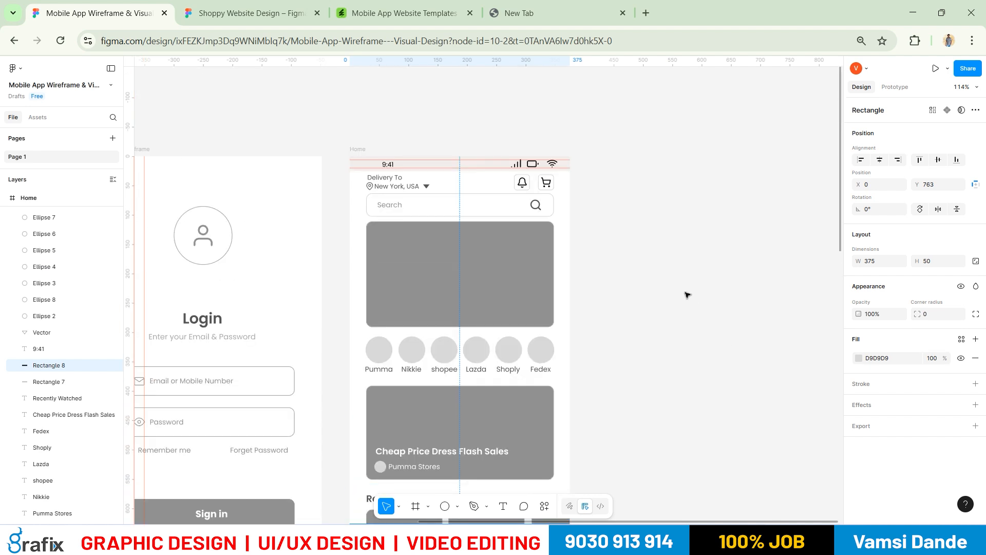
pyautogui.click(493, 161)
pyautogui.scroll(-9, 669, 216)
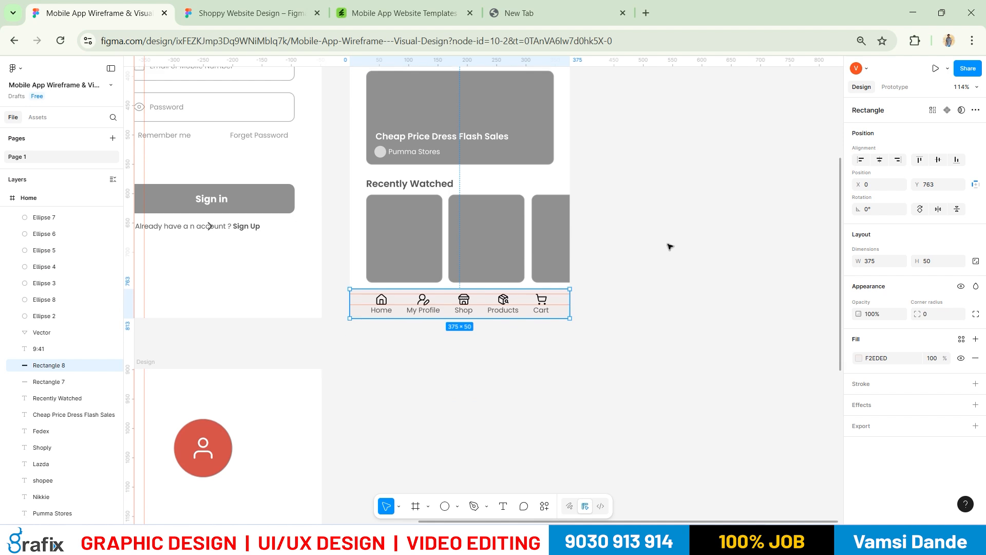
pyautogui.click(705, 350)
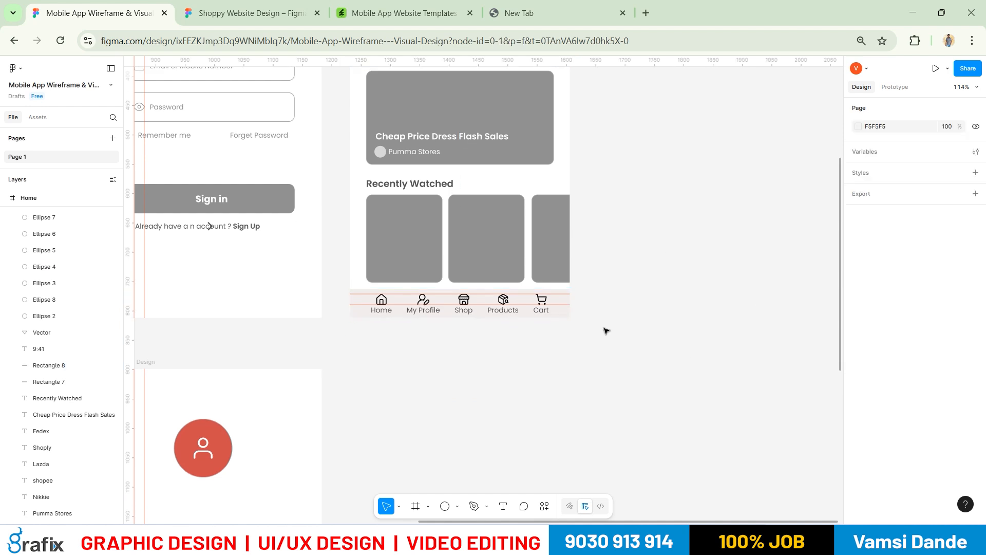
# Change the bottom navigation bar rectangle's fill to the neutral light gray F2F2F2
pyautogui.scroll(5, 605, 331)
pyautogui.click(532, 304)
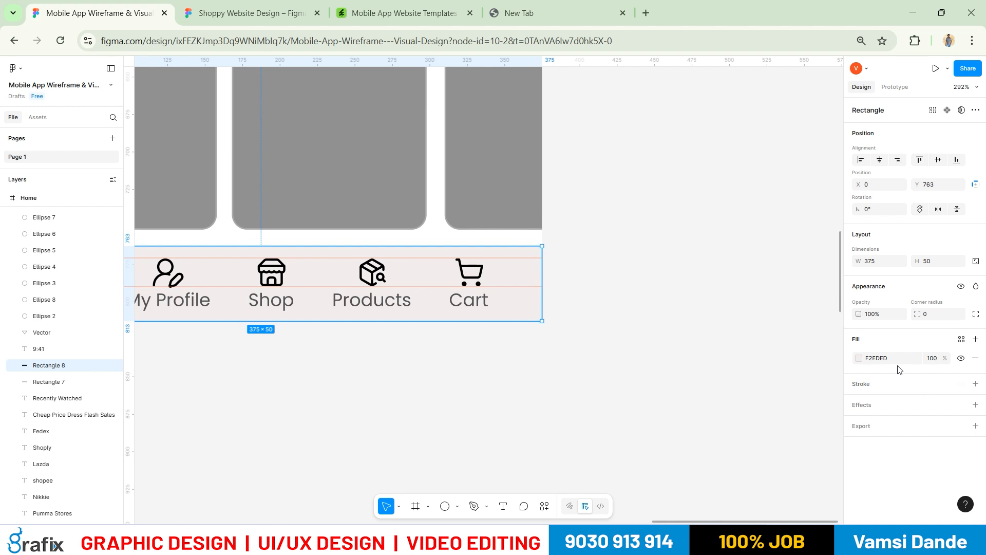
pyautogui.click(859, 357)
pyautogui.moveTo(732, 306); pyautogui.dragTo(711, 307)
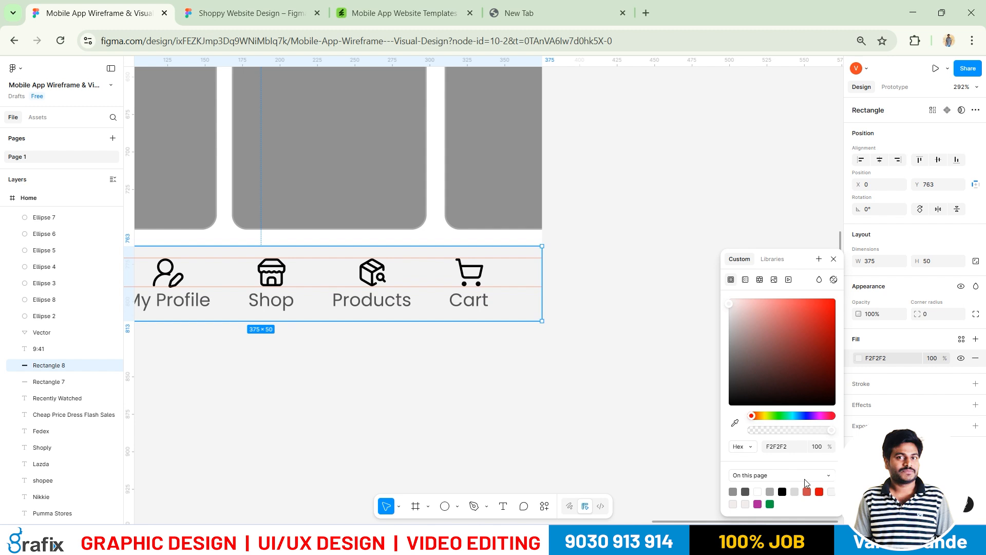
# Change the fill of the status bar rectangle at the top of the Home frame to F2F2F2
pyautogui.click(787, 447)
pyautogui.click(665, 363)
pyautogui.scroll(-10, 700, 370)
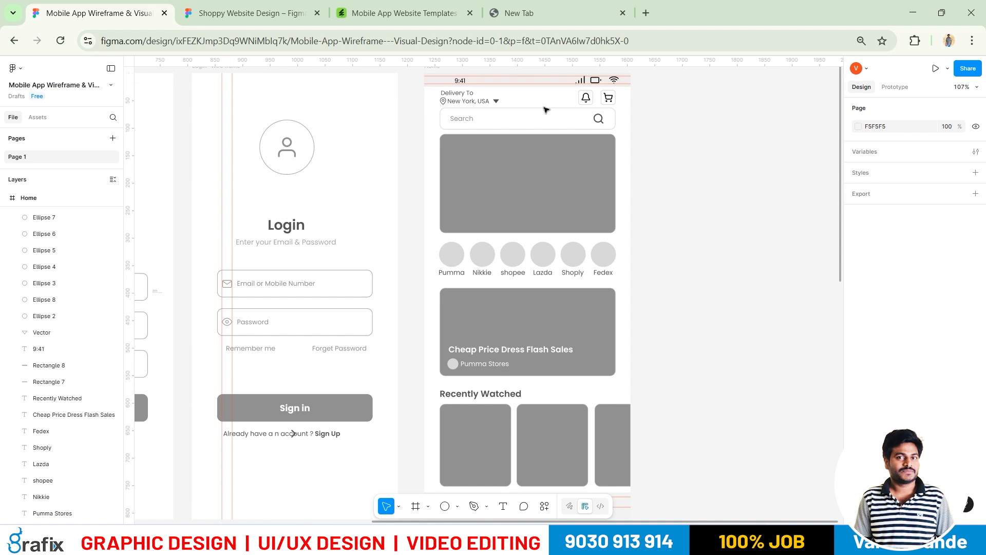
pyautogui.scroll(2, 539, 92)
pyautogui.click(517, 134)
pyautogui.scroll(7, 517, 134)
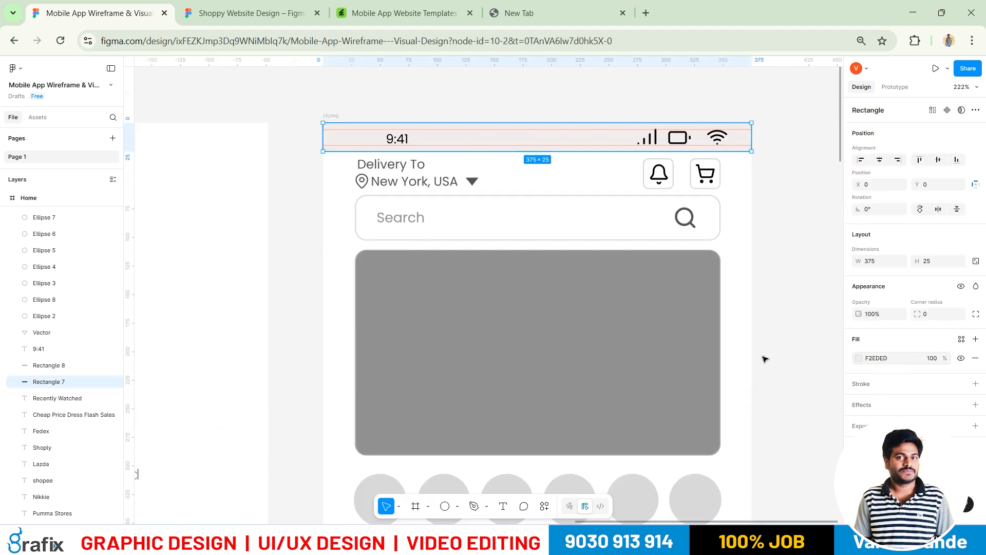
pyautogui.write('F2F2F2')
pyautogui.press('Return')
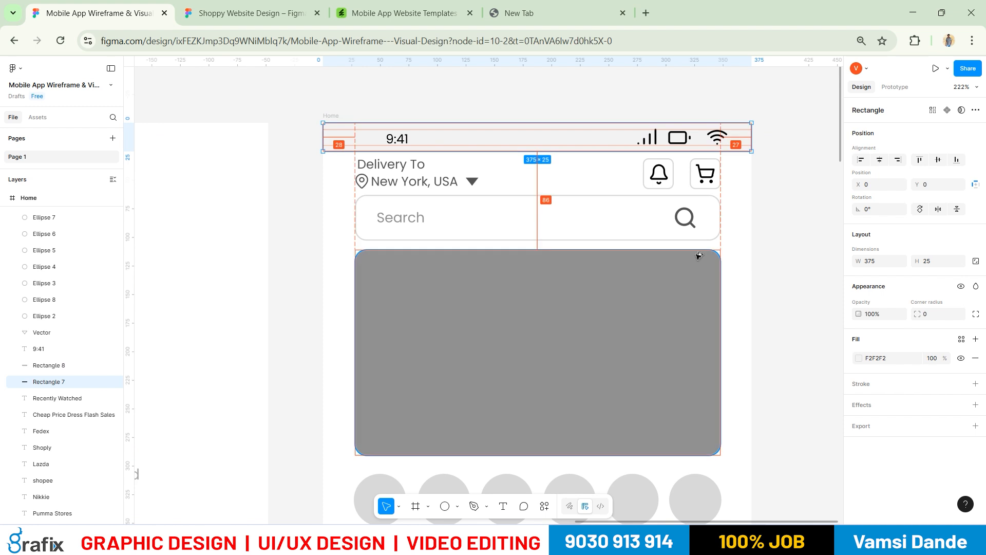
pyautogui.scroll(-5, 685, 256)
pyautogui.click(784, 315)
pyautogui.scroll(-5, 638, 249)
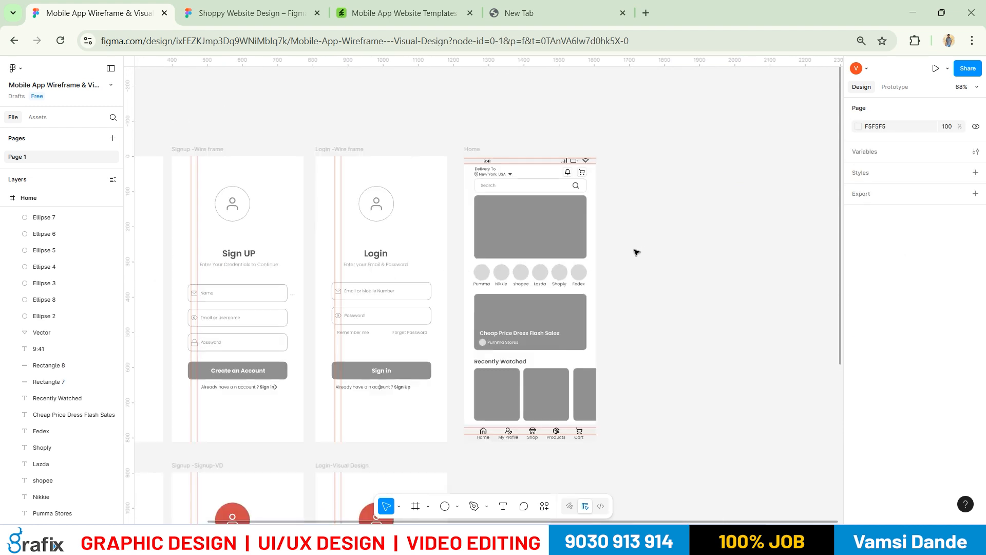
pyautogui.moveTo(691, 312); pyautogui.dragTo(610, 304)
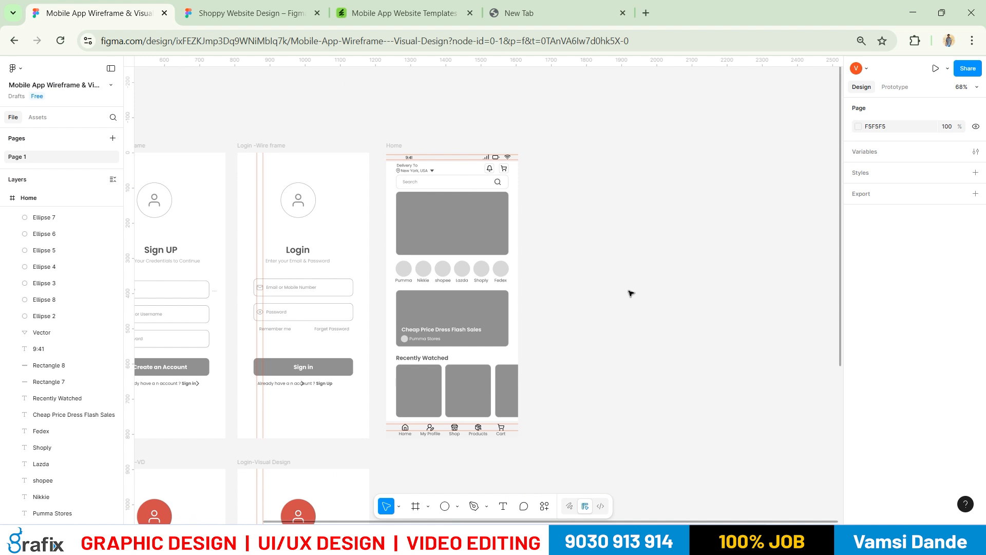
# Set the large banner rectangle's height to 170 and nudge it to Y 115
pyautogui.scroll(5, 545, 276)
pyautogui.click(394, 188)
pyautogui.click(930, 260)
pyautogui.write('170')
pyautogui.press('Return')
pyautogui.click(555, 285)
pyautogui.click(454, 199)
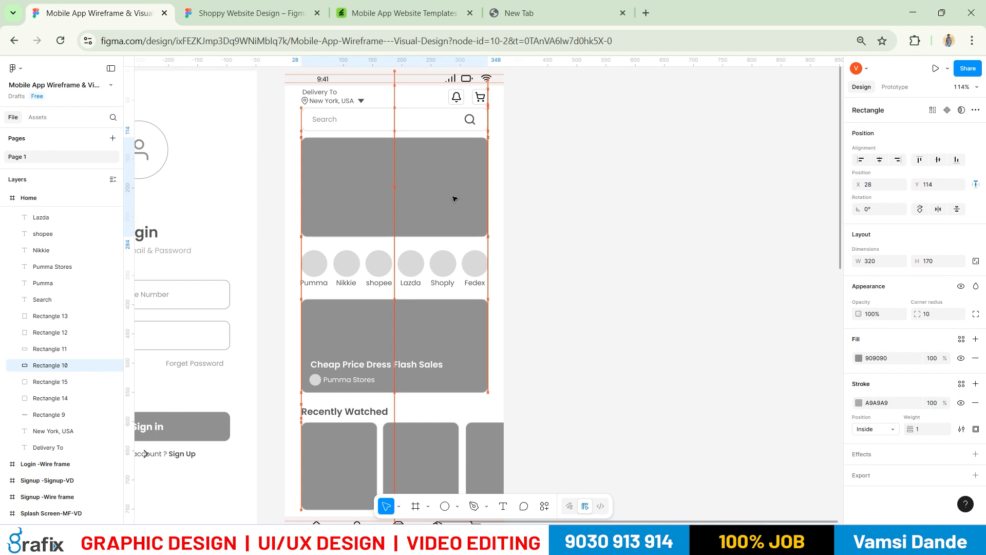
pyautogui.click(656, 194)
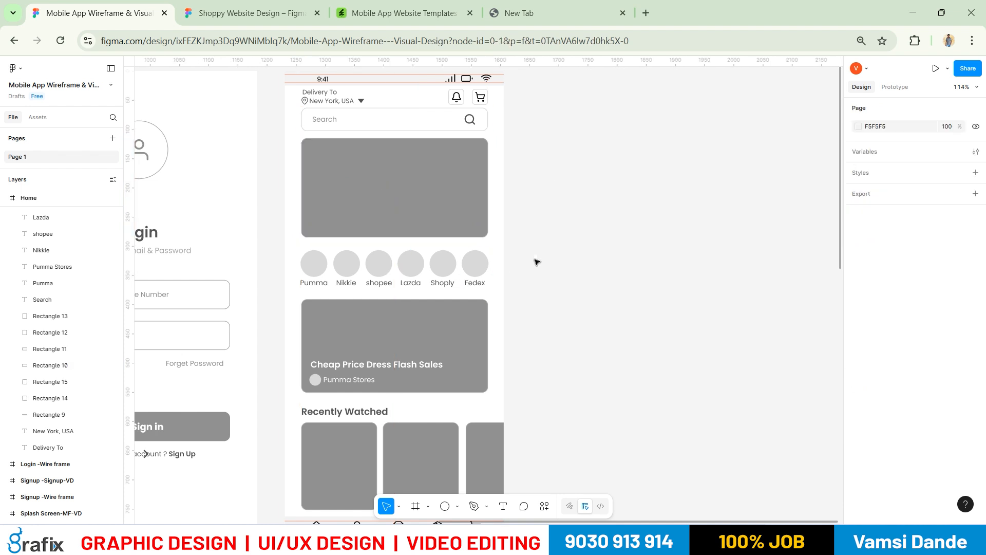
# Group the six brand circles with their labels, and group the flash sales title with the Pumma Stores label and circle
pyautogui.moveTo(543, 251); pyautogui.dragTo(301, 284)
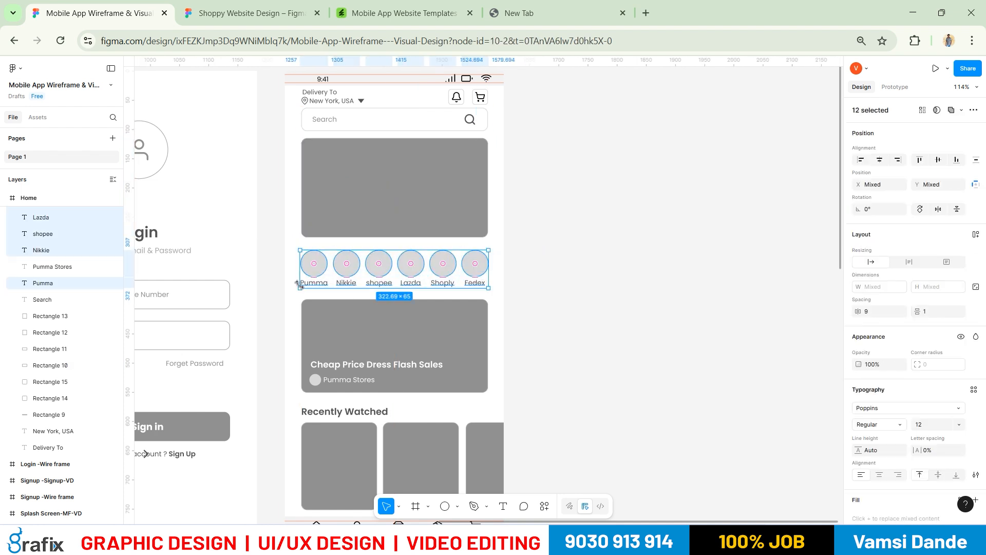
pyautogui.hotkey('ctrl', 'g')
pyautogui.click(386, 366)
pyautogui.keyDown('shift'); pyautogui.click(352, 381); pyautogui.keyUp('shift')
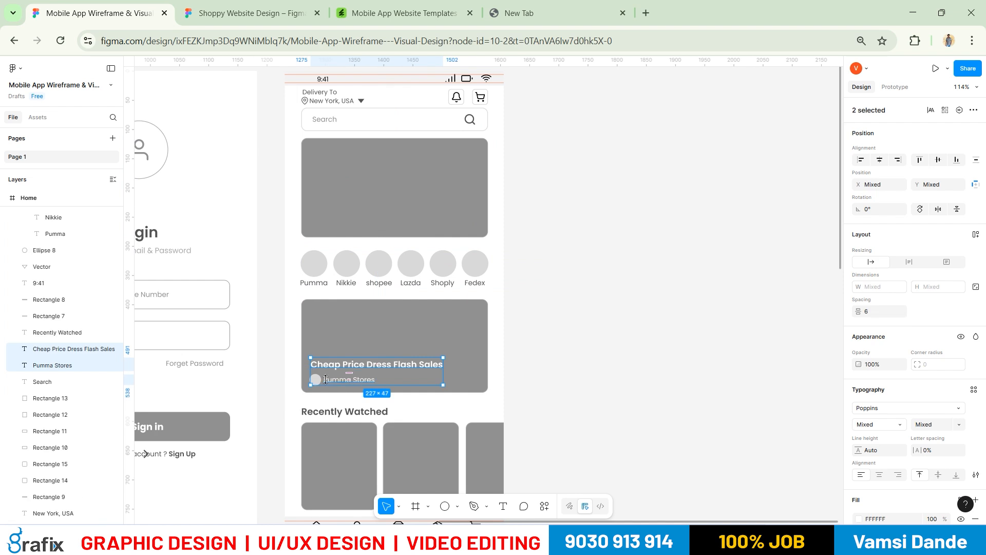
pyautogui.keyDown('shift'); pyautogui.click(316, 380); pyautogui.keyUp('shift')
pyautogui.hotkey('ctrl', 'g')
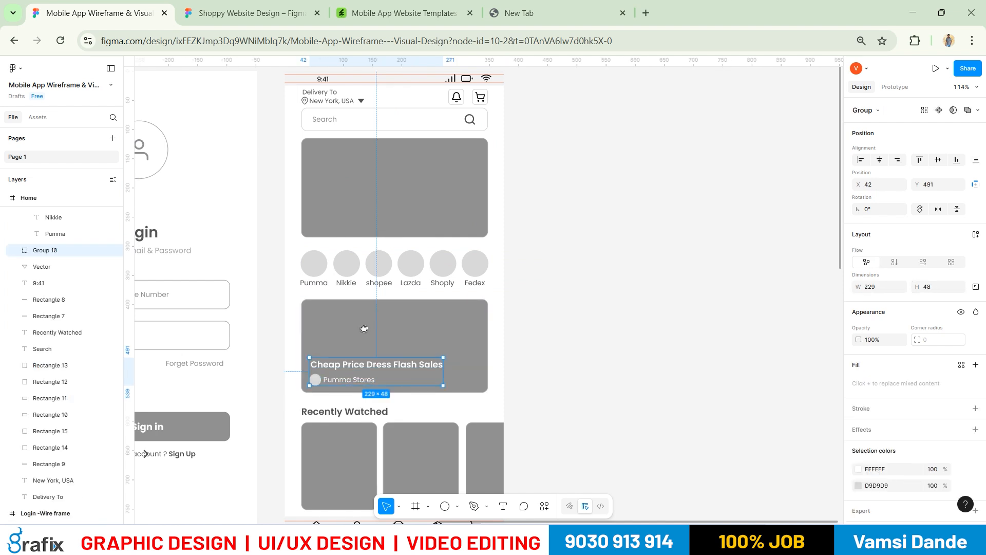
# Group the Recently Watched heading with its three card rectangles
pyautogui.scroll(-2, 364, 359)
pyautogui.click(358, 315)
pyautogui.keyDown('shift'); pyautogui.click(339, 365); pyautogui.keyUp('shift')
pyautogui.keyDown('shift'); pyautogui.click(418, 358); pyautogui.keyUp('shift')
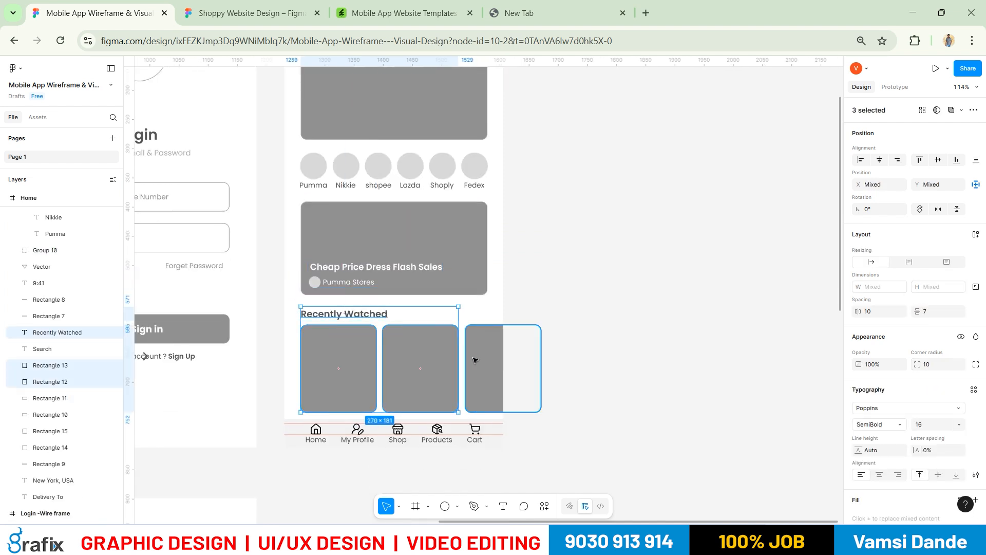
pyautogui.keyDown('shift'); pyautogui.click(473, 359); pyautogui.keyUp('shift')
pyautogui.hotkey('ctrl', 'g')
# Group the flash sales text group with the gray card rectangle behind it
pyautogui.scroll(-2, 473, 359)
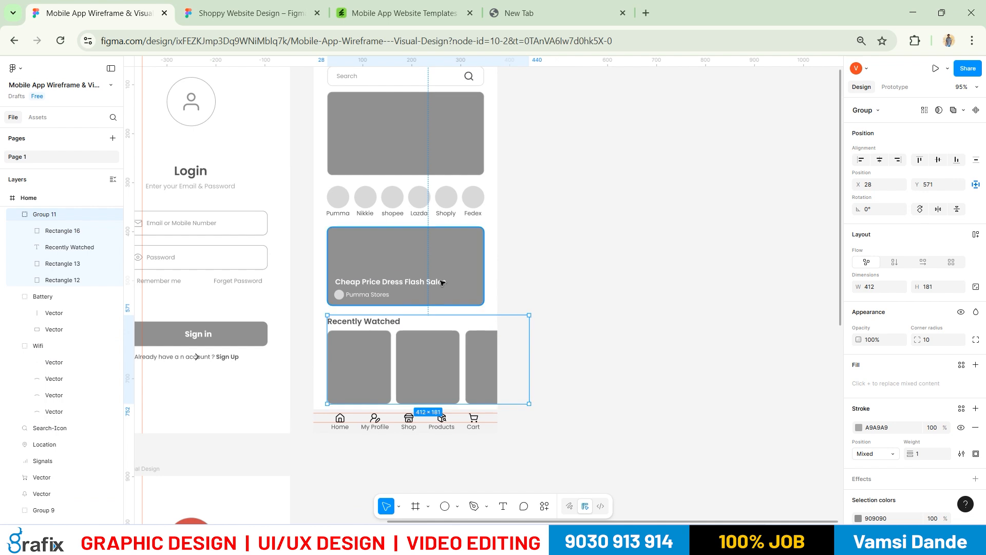
pyautogui.keyDown('shift'); pyautogui.click(390, 282); pyautogui.keyUp('shift')
pyautogui.click(390, 282)
pyautogui.keyDown('shift'); pyautogui.click(396, 249); pyautogui.keyUp('shift')
pyautogui.hotkey('ctrl', 'g')
# Distribute the vertical spacing evenly among the banner, brand row, flash sales card and Recently Watched group
pyautogui.scroll(1, 396, 249)
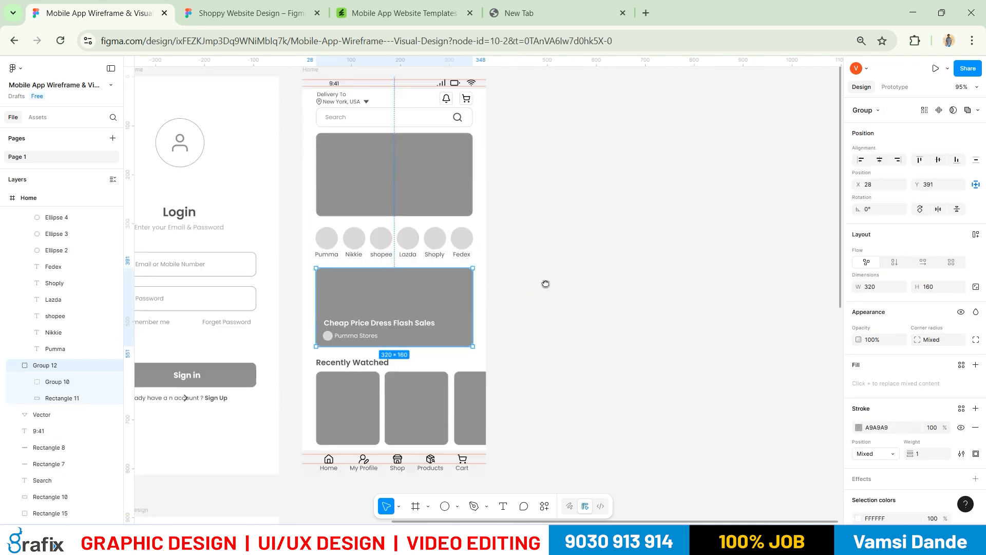
pyautogui.click(396, 237)
pyautogui.keyDown('shift'); pyautogui.click(394, 177); pyautogui.keyUp('shift')
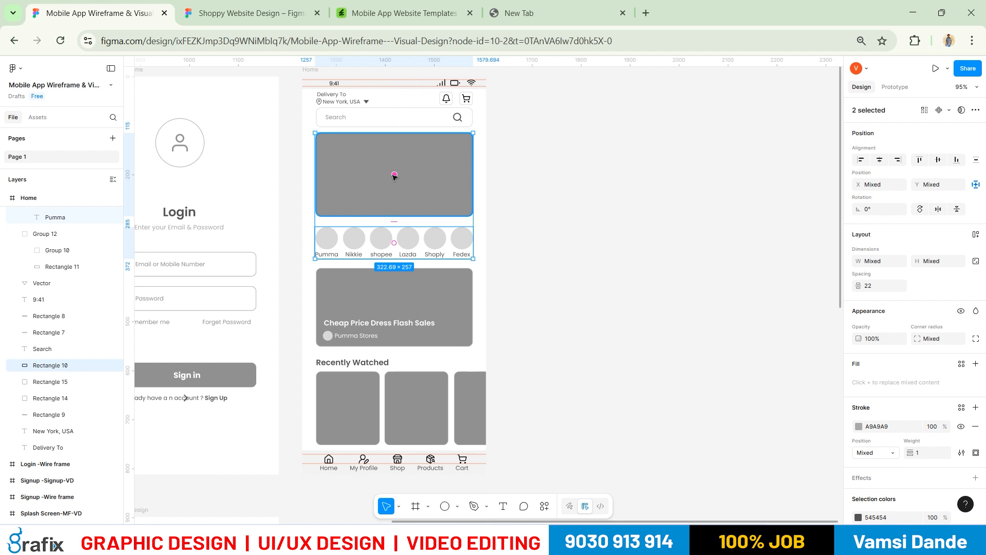
pyautogui.click(565, 213)
pyautogui.click(363, 197)
pyautogui.keyDown('shift'); pyautogui.click(339, 236); pyautogui.keyUp('shift')
pyautogui.keyDown('shift'); pyautogui.click(390, 298); pyautogui.keyUp('shift')
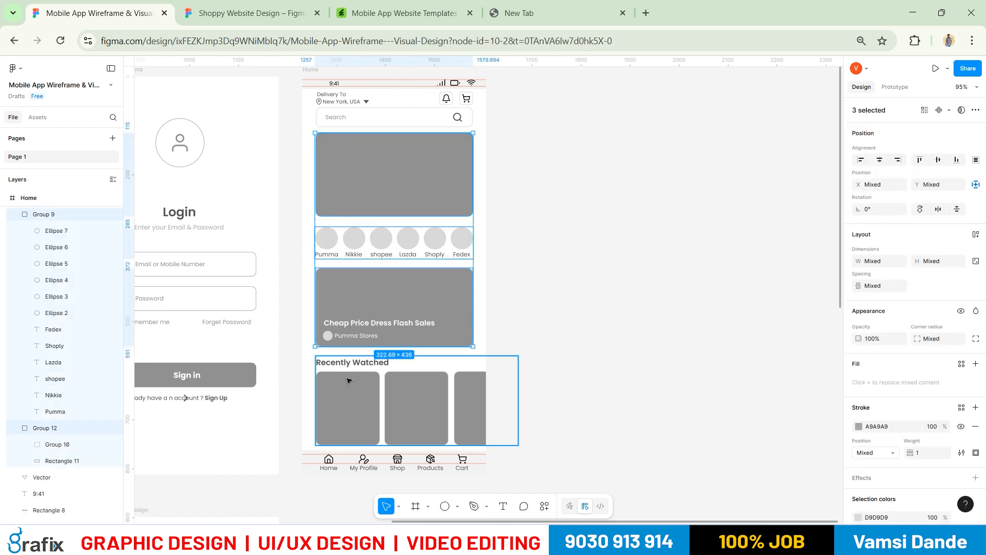
pyautogui.keyDown('shift'); pyautogui.click(348, 379); pyautogui.keyUp('shift')
pyautogui.click(975, 160)
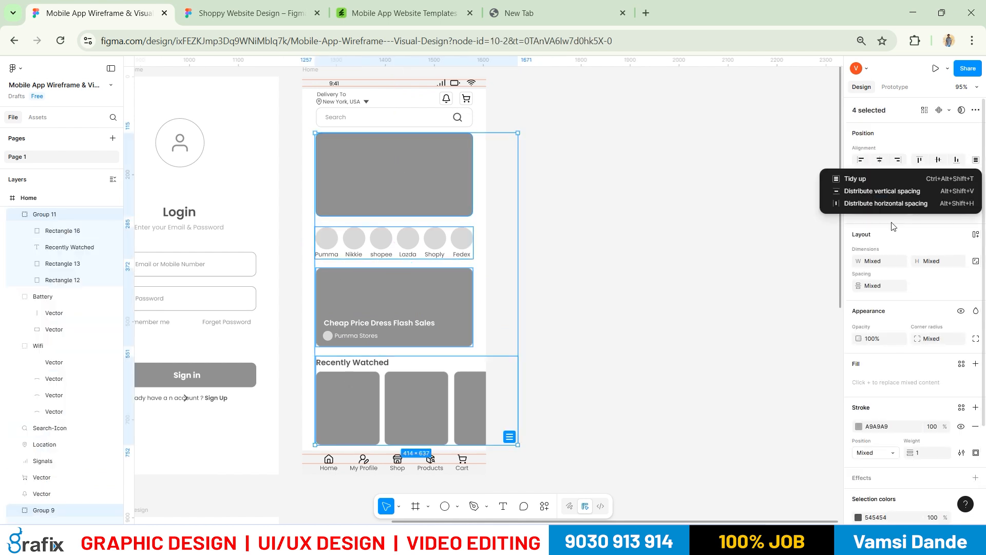
pyautogui.click(865, 191)
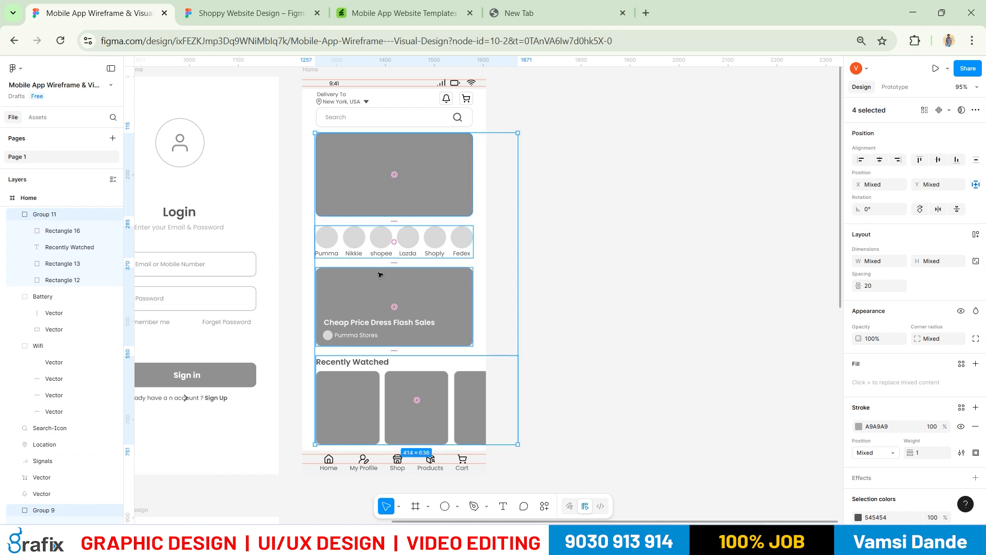
# Examine the spacing of the banner, brand row and header elements in the Home frame
pyautogui.click(671, 209)
pyautogui.click(423, 194)
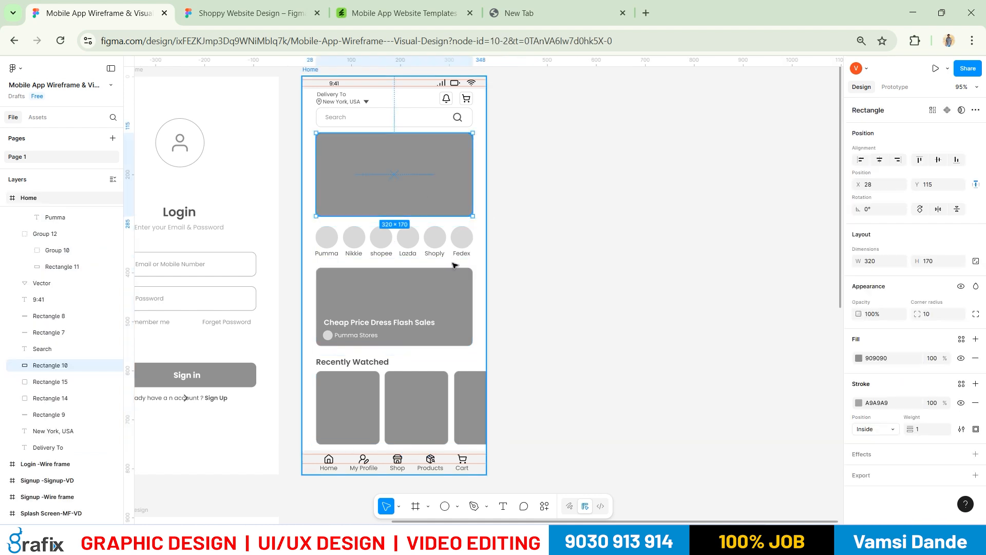
pyautogui.click(568, 277)
pyautogui.click(411, 236)
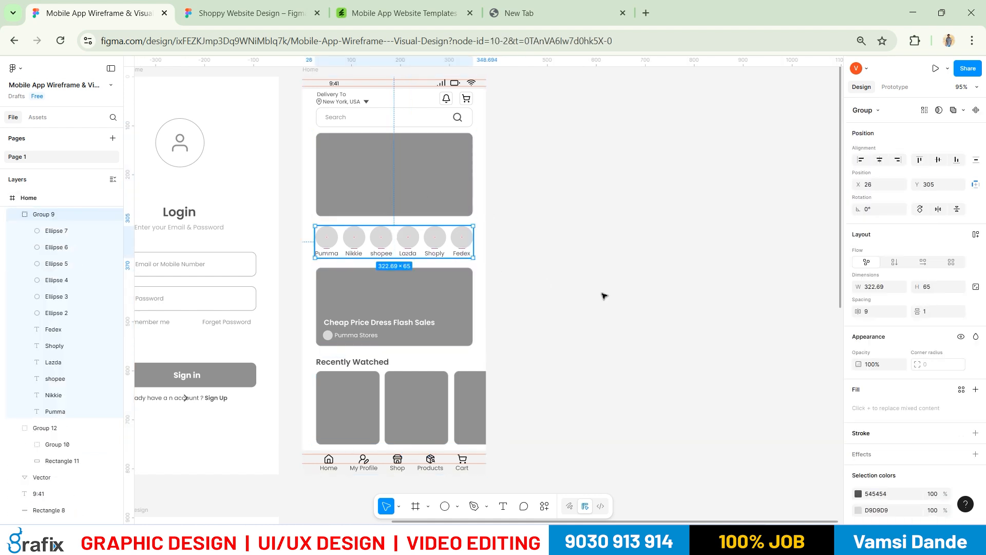
pyautogui.click(604, 295)
pyautogui.scroll(-3, 488, 285)
pyautogui.moveTo(628, 256); pyautogui.dragTo(589, 260)
pyautogui.scroll(4, 384, 148)
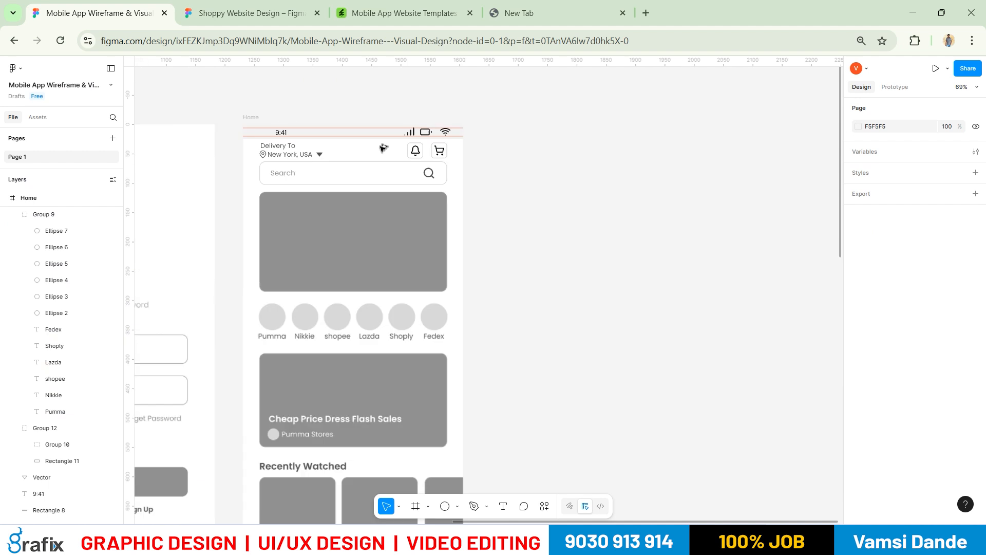
pyautogui.scroll(5, 383, 149)
pyautogui.scroll(-4, 601, 209)
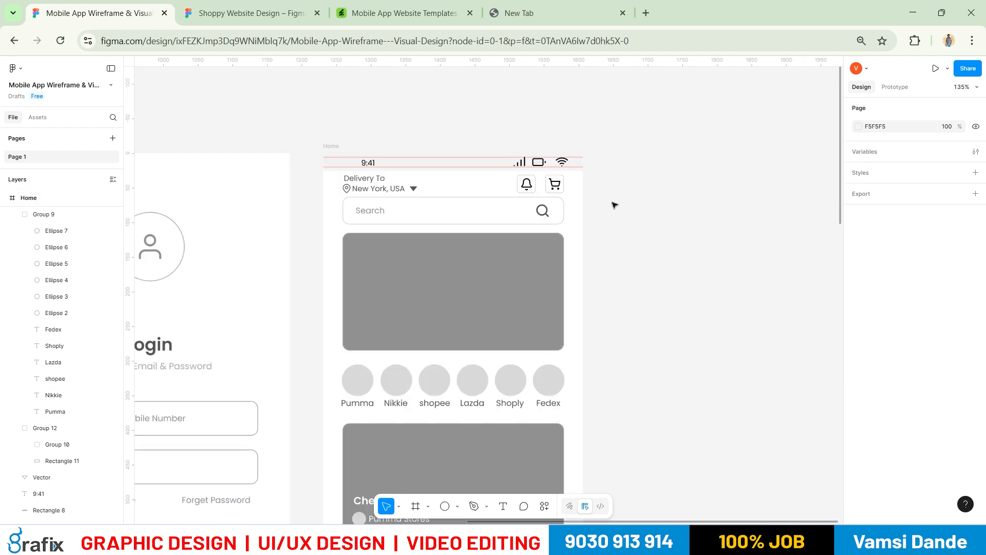
# Nudge the search bar, with its text and search icon, slightly down toward the banner
pyautogui.click(390, 213)
pyautogui.press('Down')
pyautogui.press('Down')
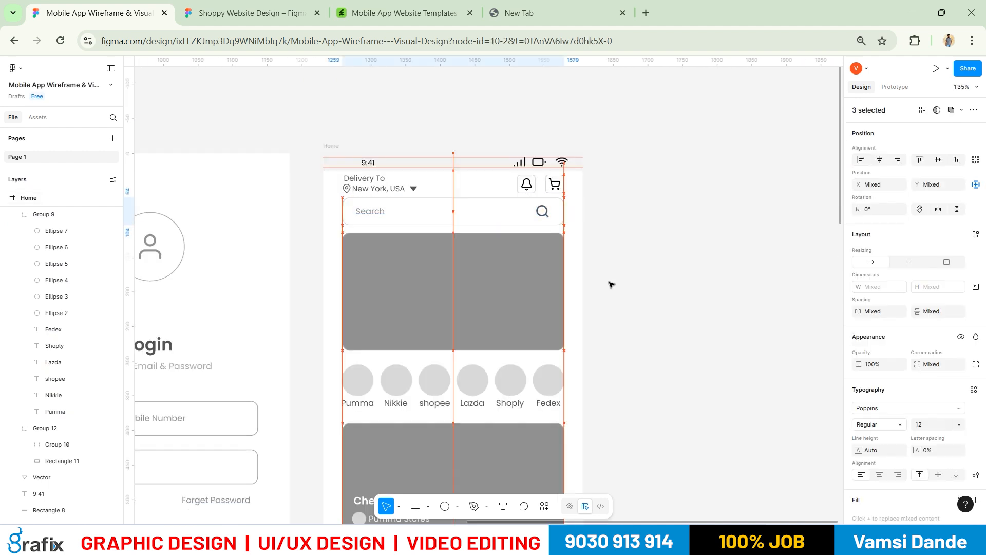
pyautogui.press('Up')
pyautogui.click(677, 270)
pyautogui.scroll(-4, 677, 271)
pyautogui.moveTo(677, 271); pyautogui.dragTo(539, 179)
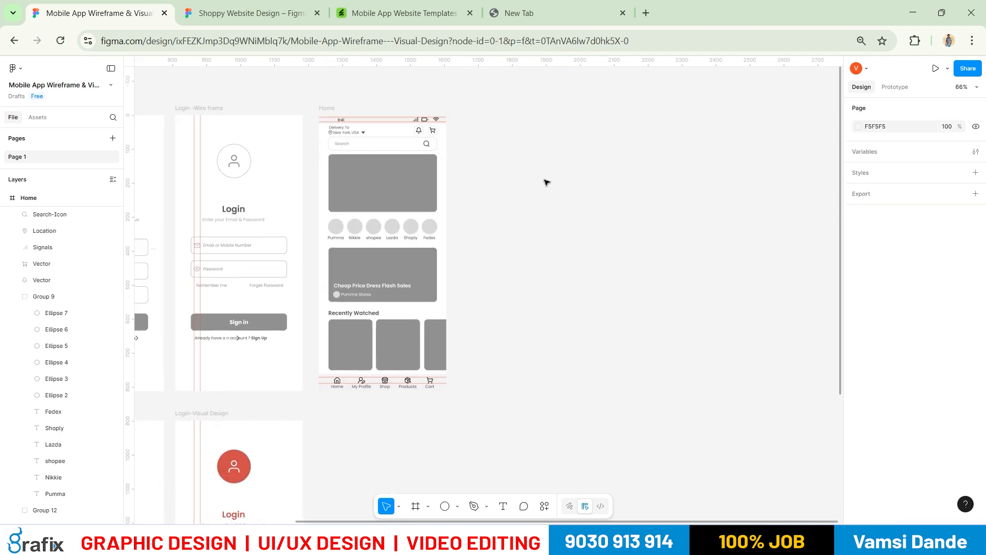
# Switch to the image Reference-Mobile app.jpg and examine the layout of its Search screen beside the home screen
pyautogui.moveTo(567, 199); pyautogui.dragTo(541, 181)
pyautogui.scroll(3, 502, 201)
pyautogui.moveTo(554, 215); pyautogui.dragTo(598, 238)
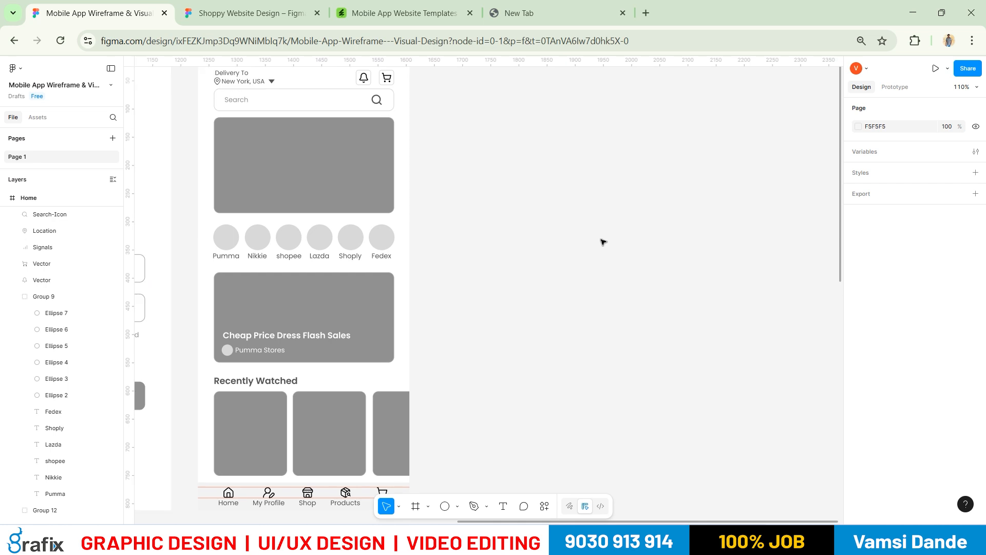
pyautogui.hotkey('alt', 'Tab')
pyautogui.scroll(-5, 625, 261)
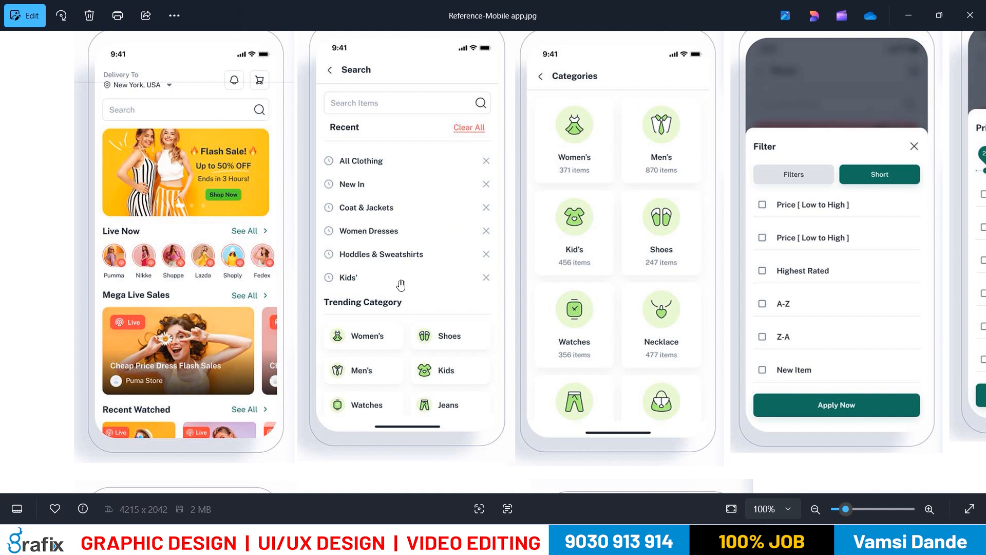
pyautogui.moveTo(400, 285); pyautogui.dragTo(413, 318)
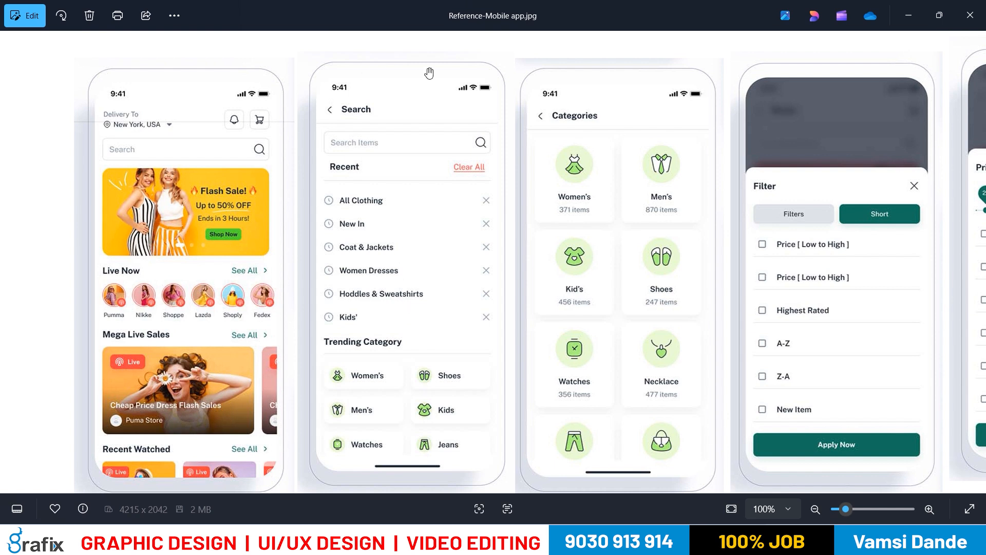
pyautogui.moveTo(384, 211); pyautogui.dragTo(385, 195)
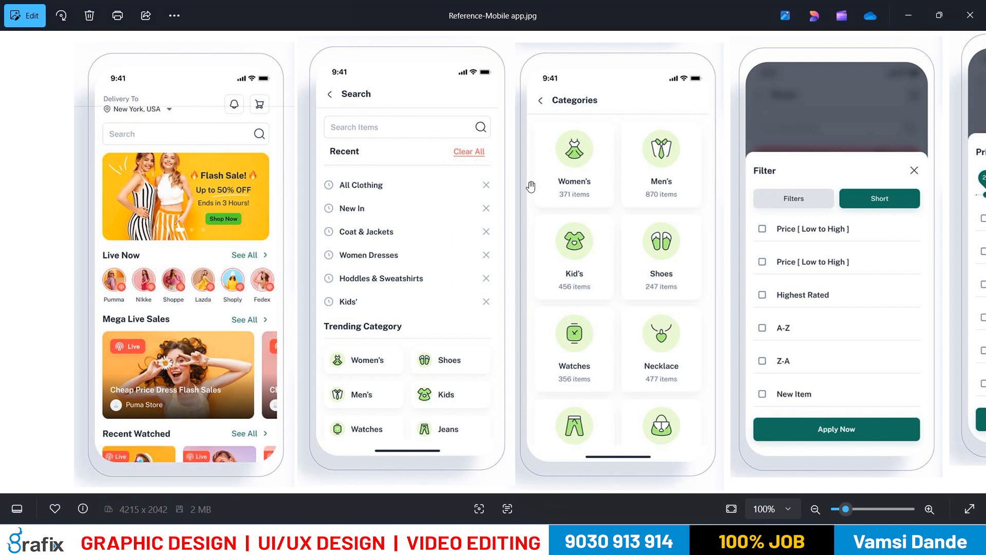
# Switch back to Figma and duplicate the Home wireframe frame, placing the copy at X 1654, Y 0, with a 48 px gap
pyautogui.hotkey('alt', 'Tab')
pyautogui.scroll(-5, 440, 233)
pyautogui.click(331, 162)
pyautogui.click(331, 162)
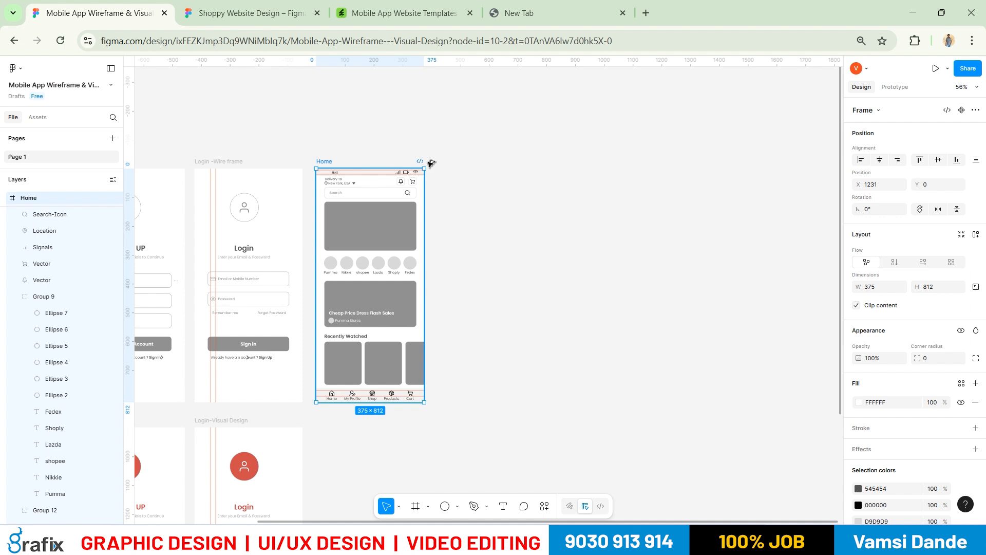
pyautogui.hotkey('ctrl', 'd')
pyautogui.moveTo(430, 164); pyautogui.dragTo(458, 173)
pyautogui.hotkey('ctrl', 'z')
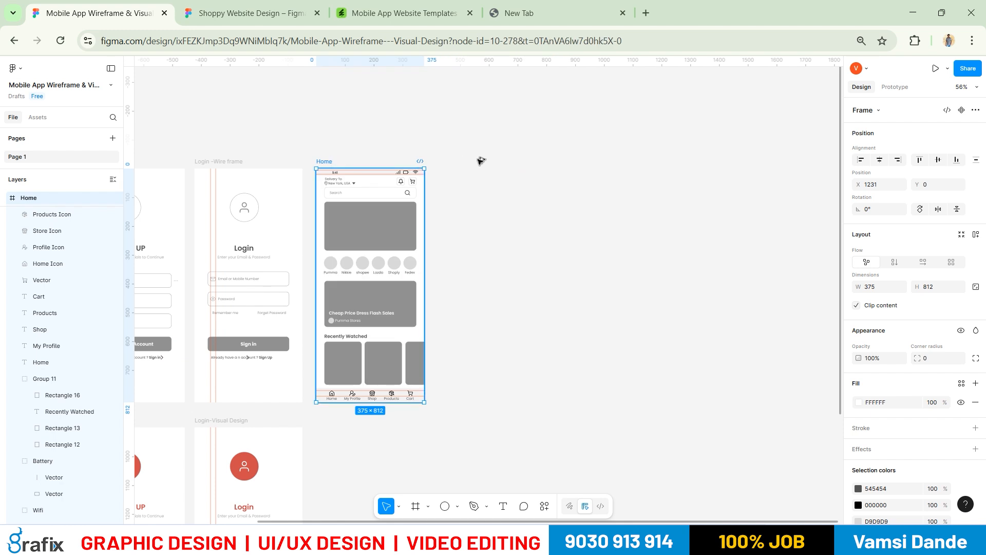
pyautogui.hotkey('ctrl', 'd')
pyautogui.moveTo(460, 167); pyautogui.dragTo(451, 167)
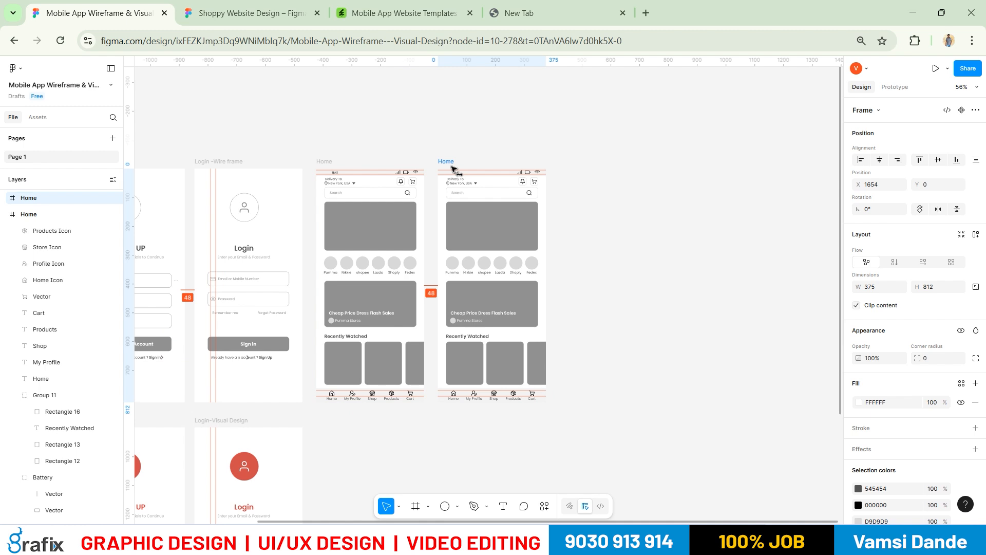
pyautogui.click(571, 233)
# Rename the duplicated Home frame as Search-WF, checking the screen's name against the image Reference-Mobile app.jpg
pyautogui.scroll(6, 563, 235)
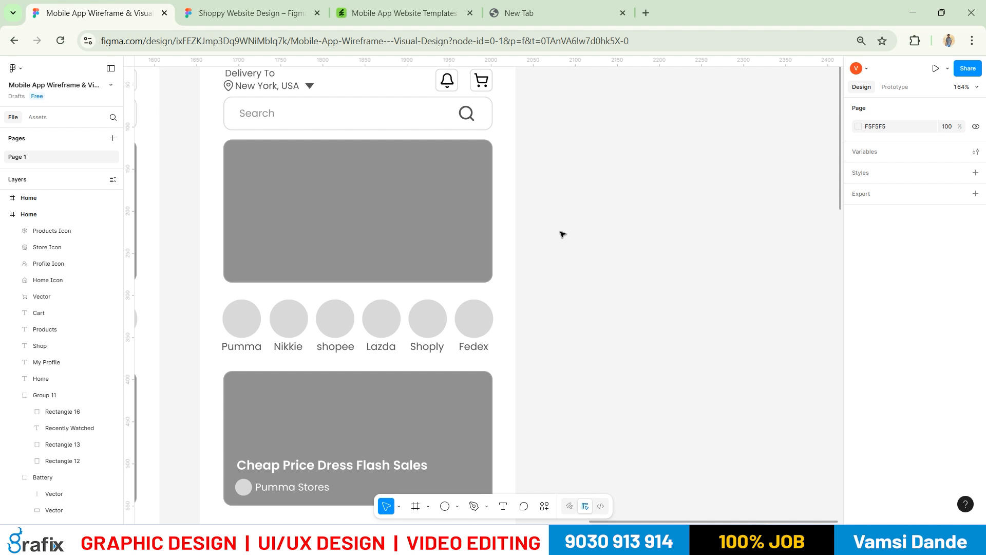
pyautogui.scroll(-5, 563, 234)
pyautogui.moveTo(555, 329); pyautogui.dragTo(537, 290)
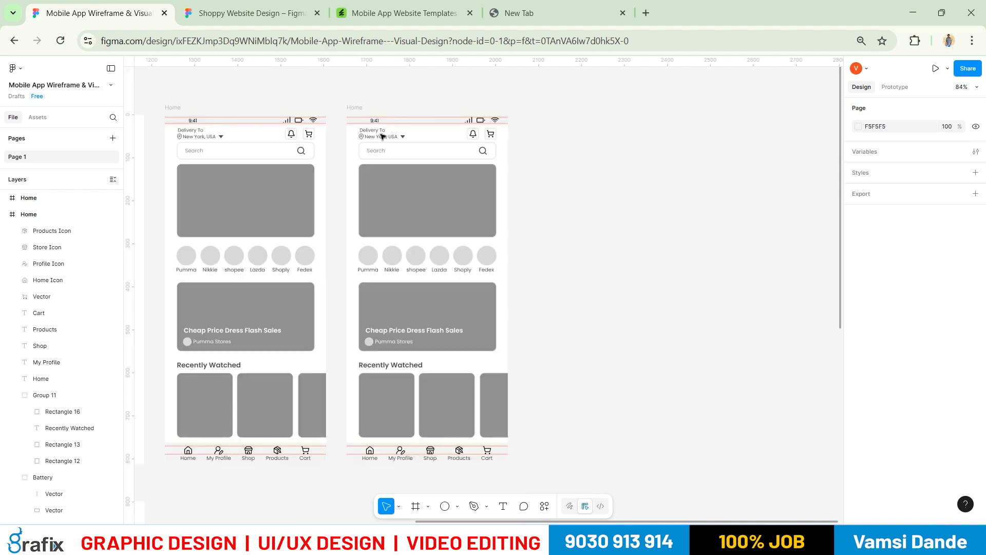
pyautogui.doubleClick(356, 108)
pyautogui.hotkey('alt', 'Tab')
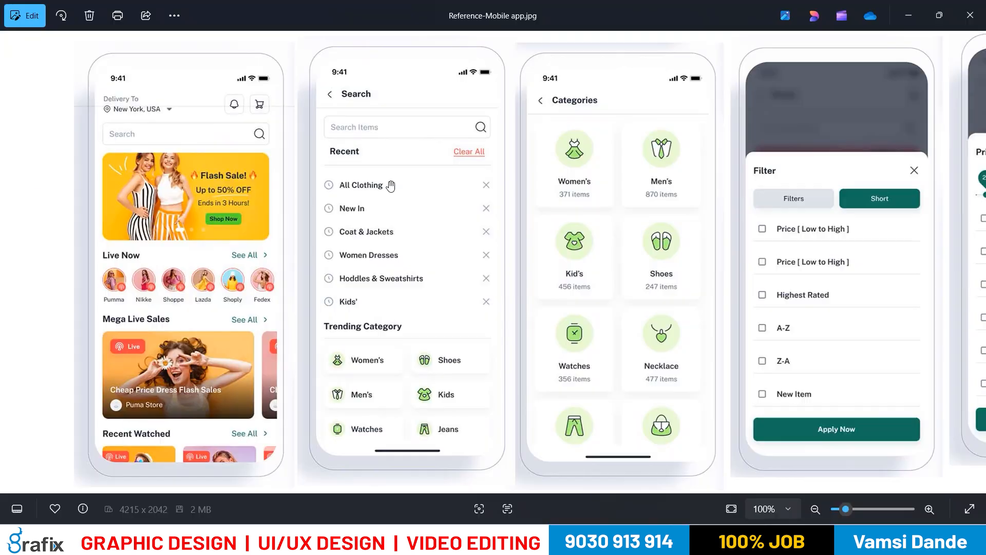
pyautogui.hotkey('alt', 'Tab')
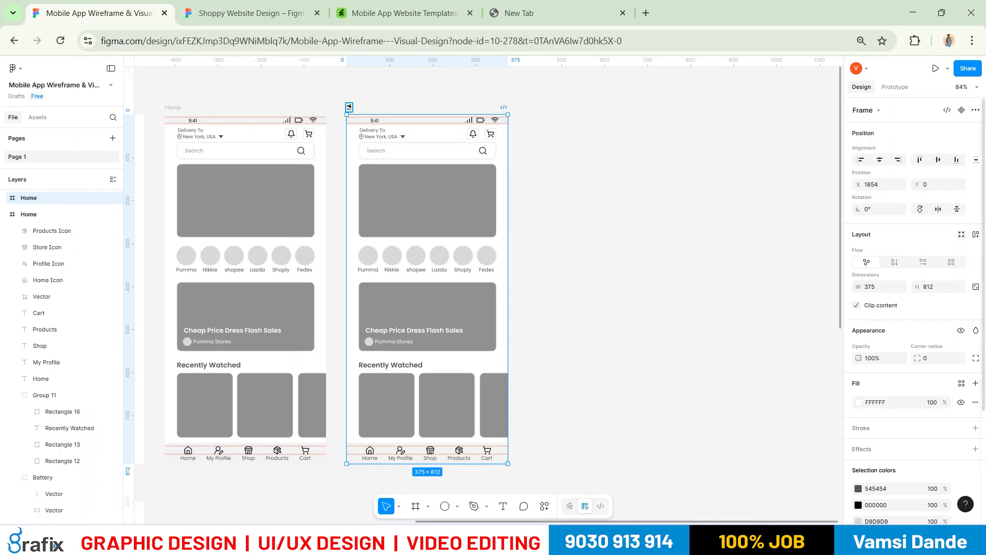
pyautogui.press('super+space')
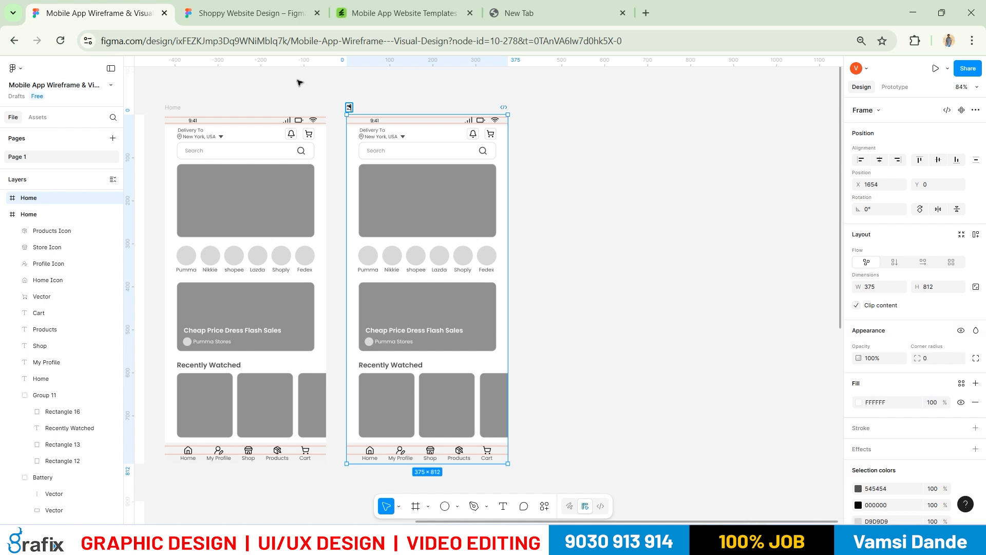
pyautogui.write('earch-WF')
pyautogui.press('Return')
# Rename the original Home frame as Home-WF
pyautogui.hscroll(-2, 288, 107)
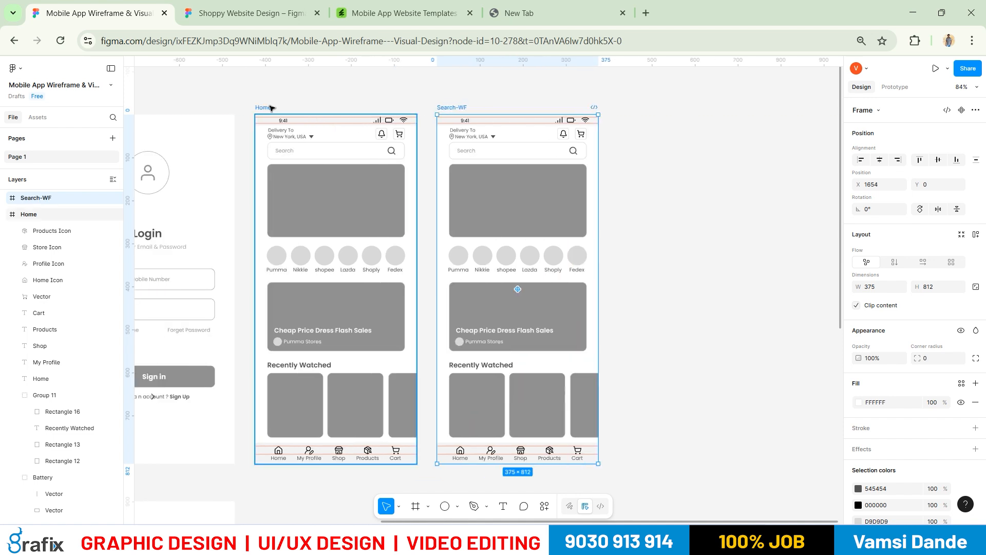
pyautogui.doubleClick(272, 108)
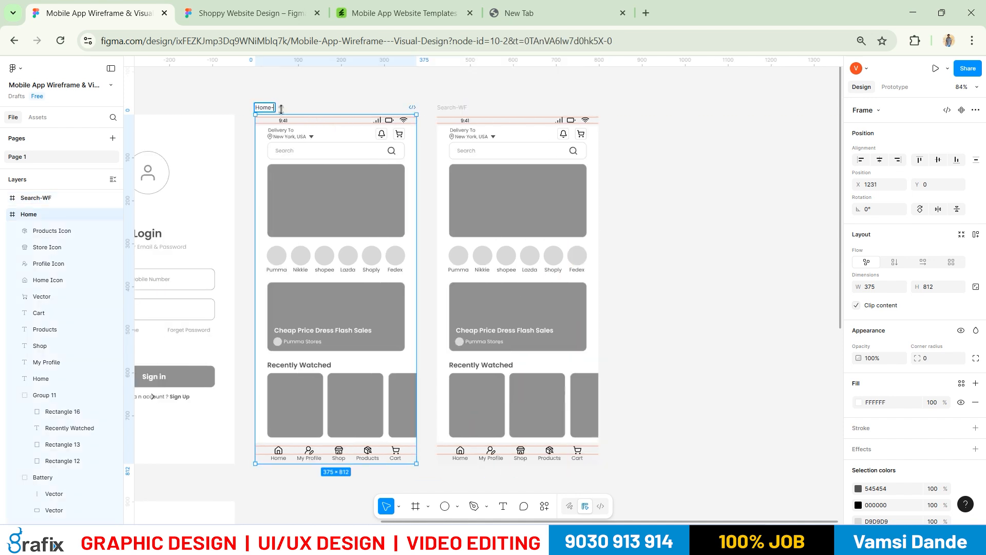
pyautogui.write('-WF')
pyautogui.press('Return')
pyautogui.moveTo(442, 205); pyautogui.dragTo(451, 202)
# Switch to Reference-Mobile app.jpg and compare its Search screen header with the header of the Search-WF frame
pyautogui.hotkey('alt', 'Tab')
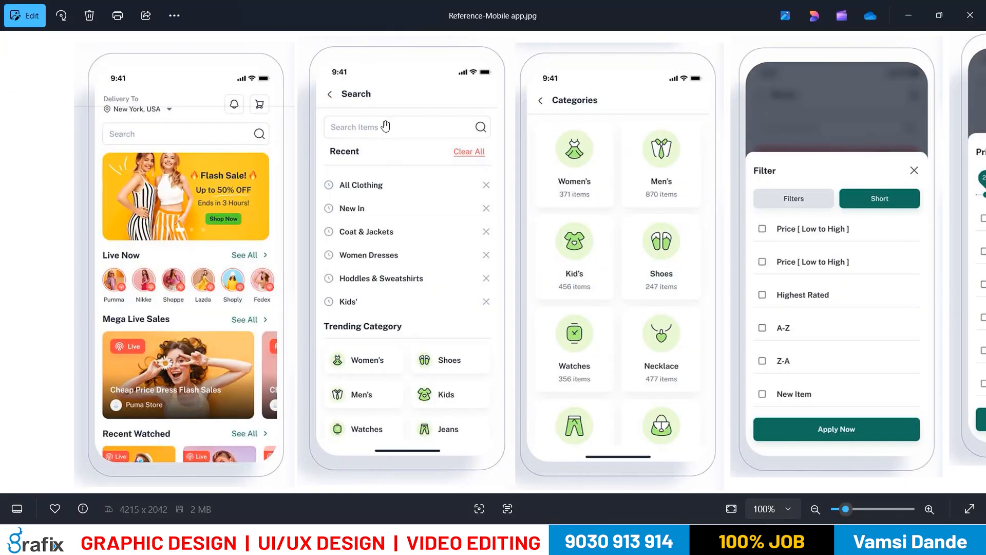
pyautogui.hotkey('alt', 'Tab')
pyautogui.scroll(5, 392, 126)
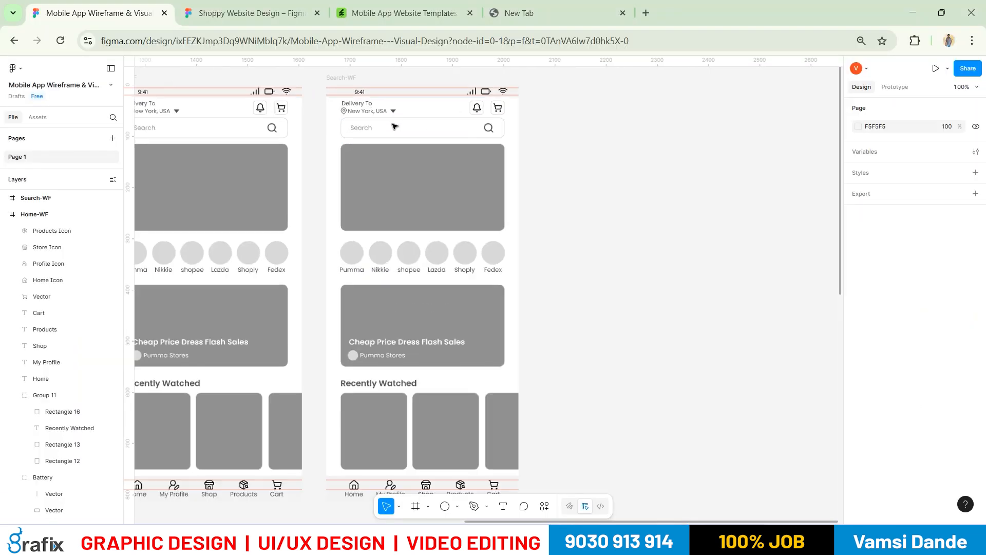
pyautogui.scroll(1, 435, 111)
pyautogui.hotkey('alt', 'Tab')
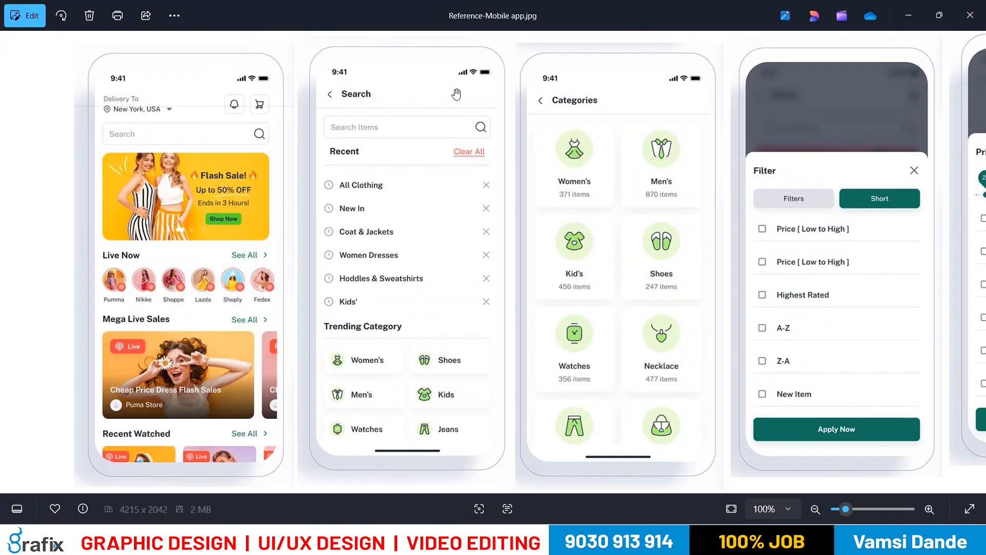
# Switch back to Figma and delete the Delivery To and New York, USA texts, location pin and dropdown arrow from the Search-WF header
pyautogui.hotkey('alt', 'Tab')
pyautogui.scroll(1, 334, 123)
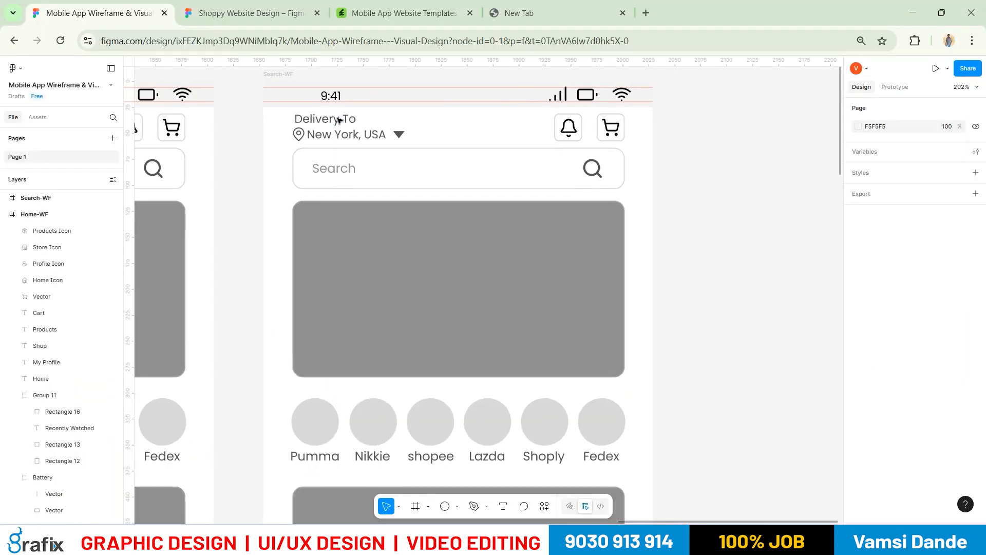
pyautogui.click(338, 137)
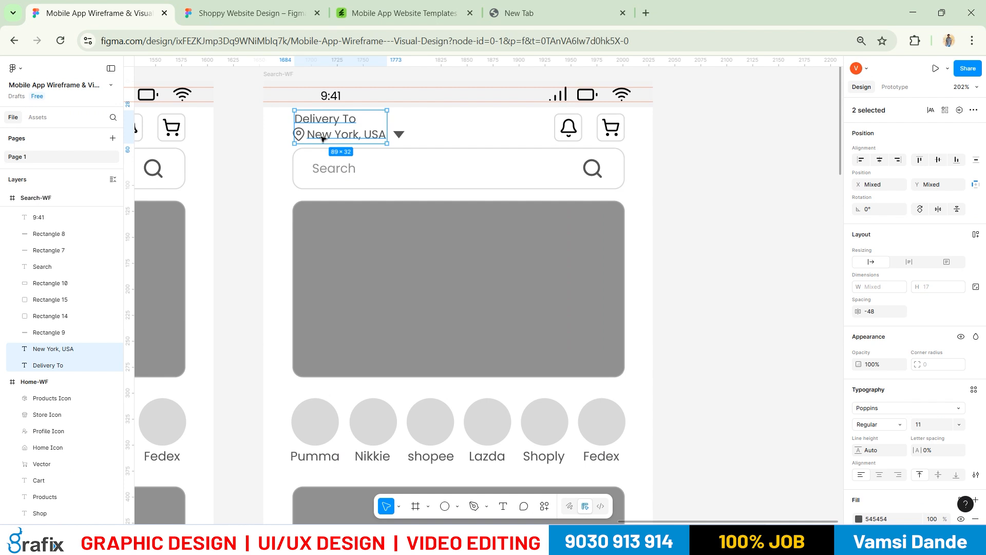
pyautogui.press('Delete')
pyautogui.click(301, 134)
pyautogui.press('Delete')
pyautogui.click(398, 134)
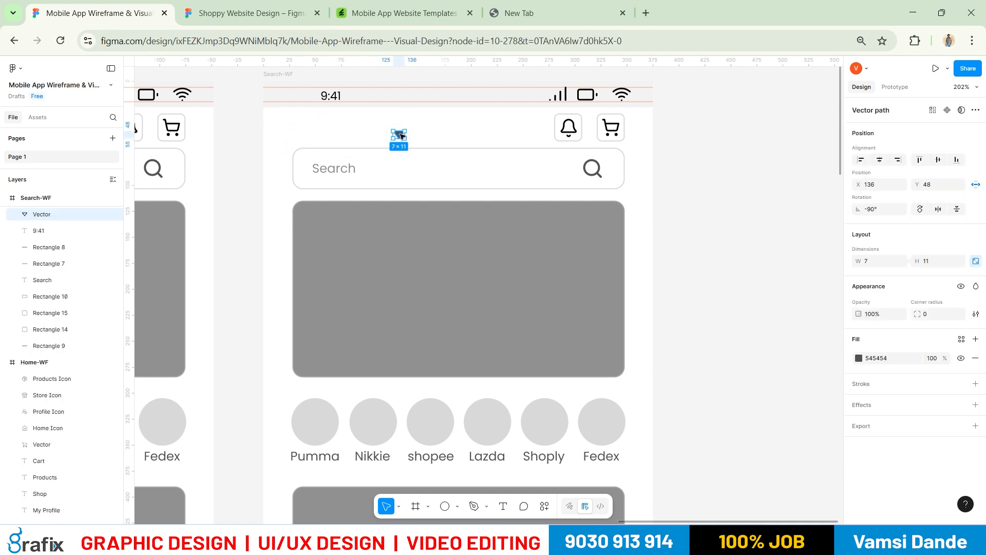
pyautogui.press('Delete')
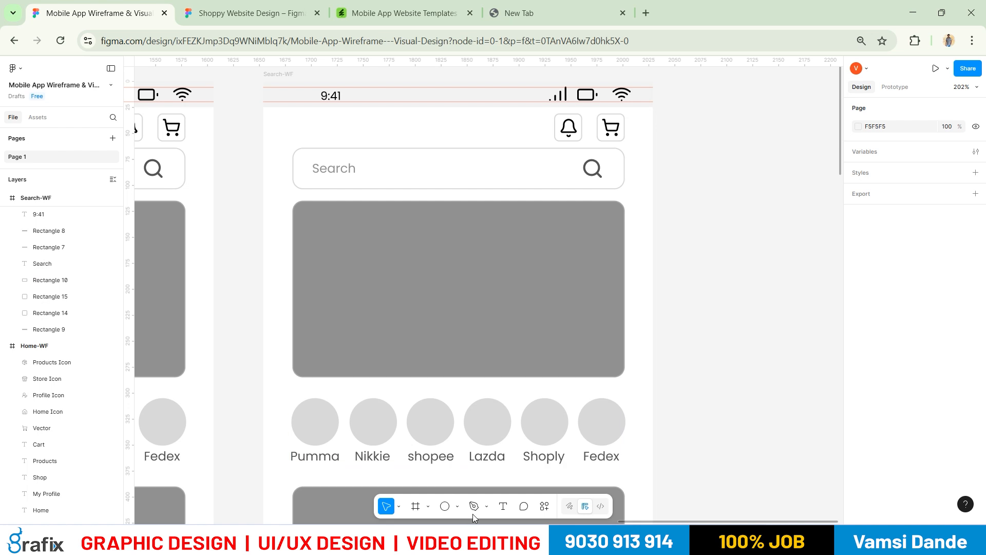
# Draw a 375 px horizontal line across the full width of the Search-WF header at X 0, Y 52
pyautogui.click(457, 506)
pyautogui.click(455, 419)
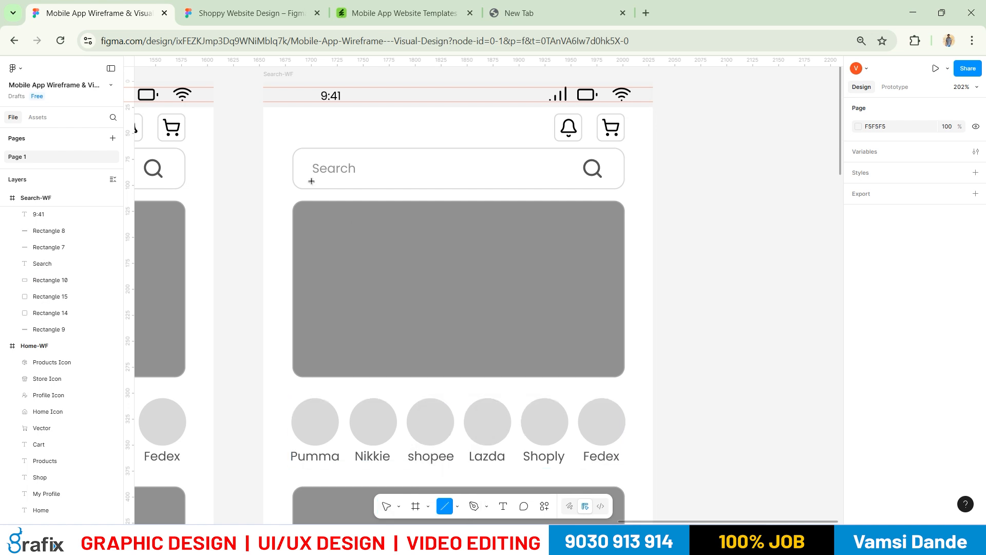
pyautogui.moveTo(263, 134); pyautogui.dragTo(648, 137)
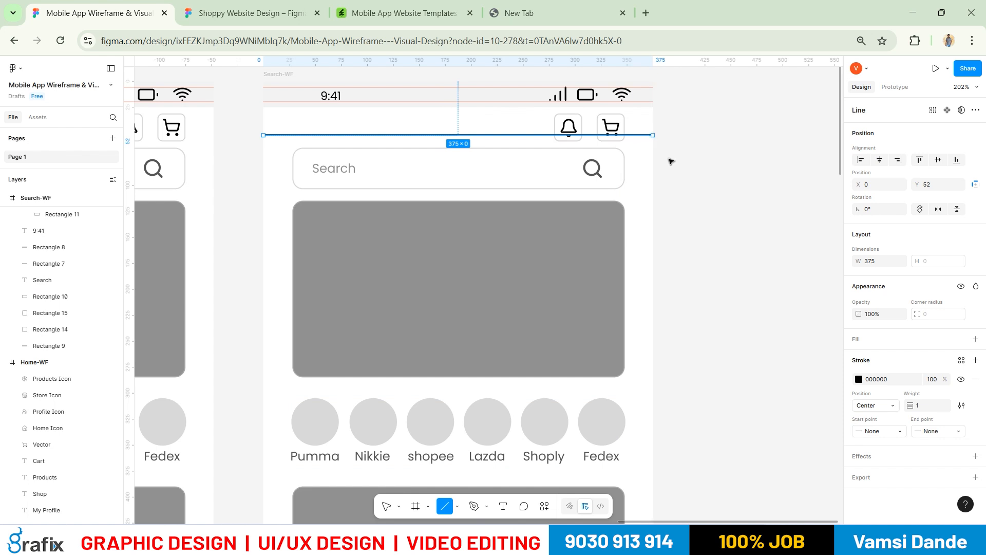
pyautogui.press('Escape')
# Delete the cart and bell icons together with their rounded boxes from the Search-WF header
pyautogui.click(612, 127)
pyautogui.press('Delete')
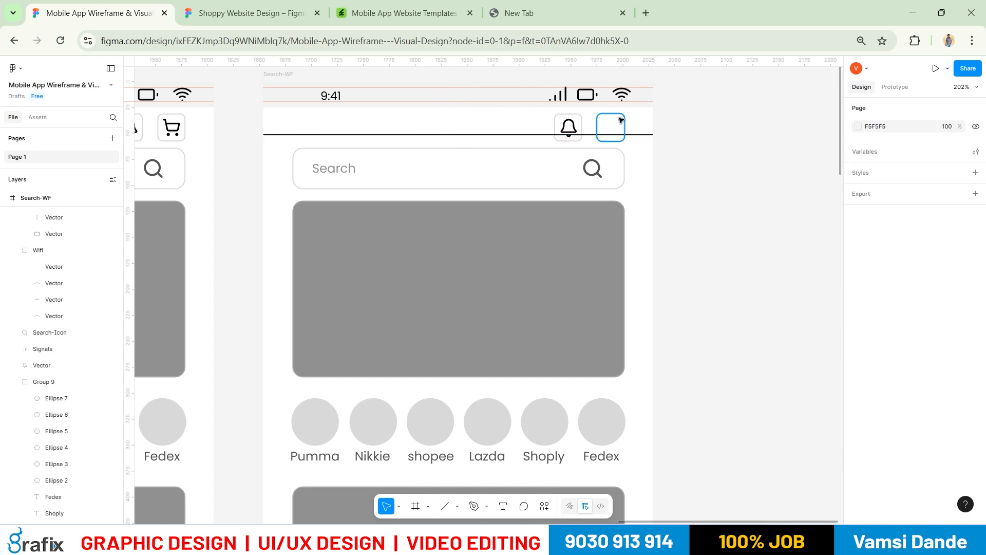
pyautogui.click(606, 128)
pyautogui.press('Delete')
pyautogui.click(575, 124)
pyautogui.press('Delete')
pyautogui.click(579, 124)
pyautogui.press('Delete')
# Change the header line's stroke color to the light gray D9D9D9
pyautogui.moveTo(642, 124); pyautogui.dragTo(641, 148)
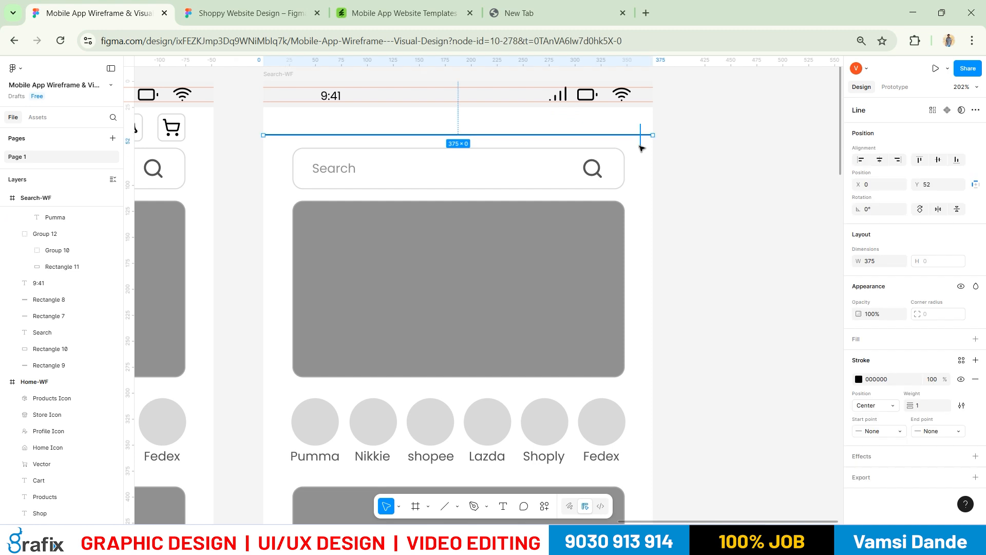
pyautogui.click(858, 380)
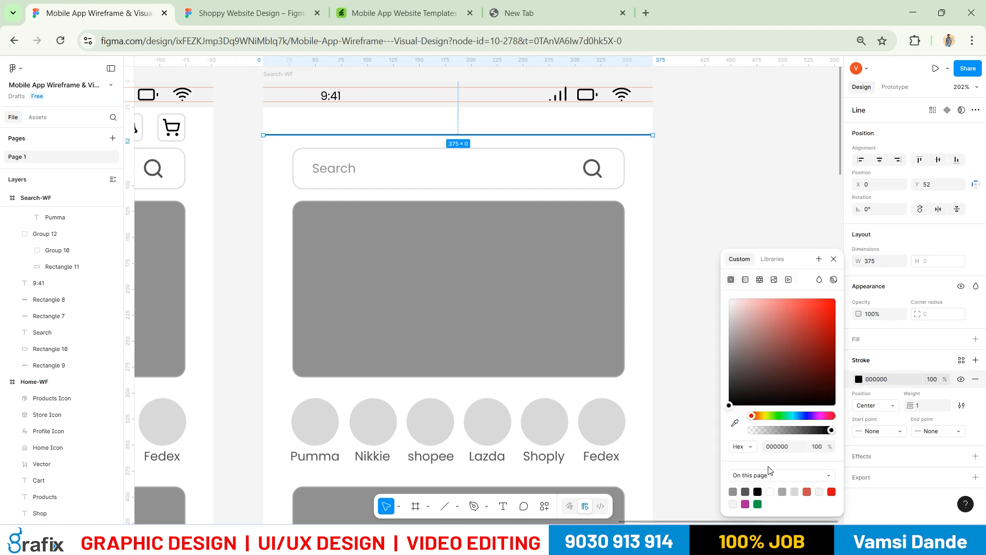
pyautogui.click(795, 492)
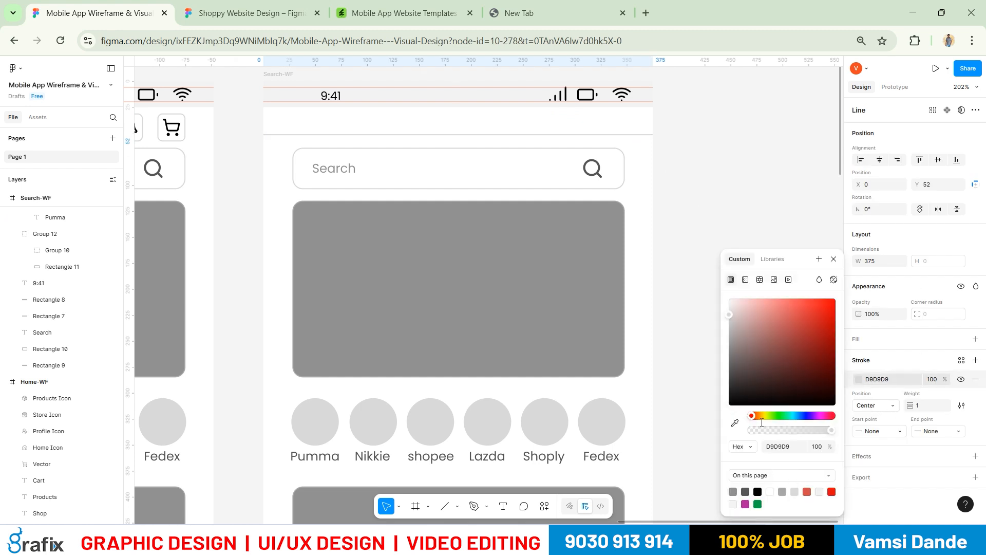
pyautogui.click(708, 208)
pyautogui.moveTo(686, 289); pyautogui.dragTo(723, 292)
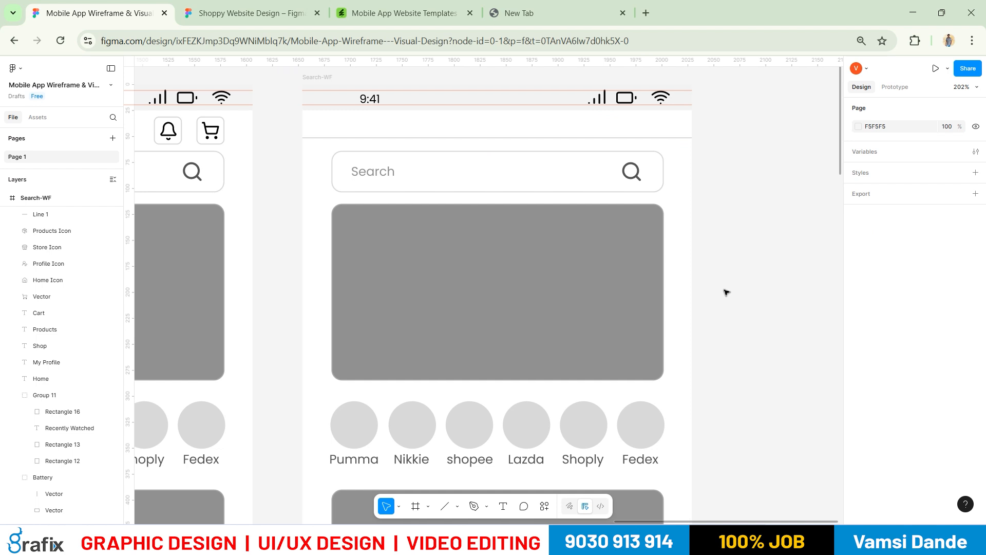
# Check the header divider in the reference image, switch back to Figma and move the line slightly down toward the search bar
pyautogui.hotkey('alt', 'Tab')
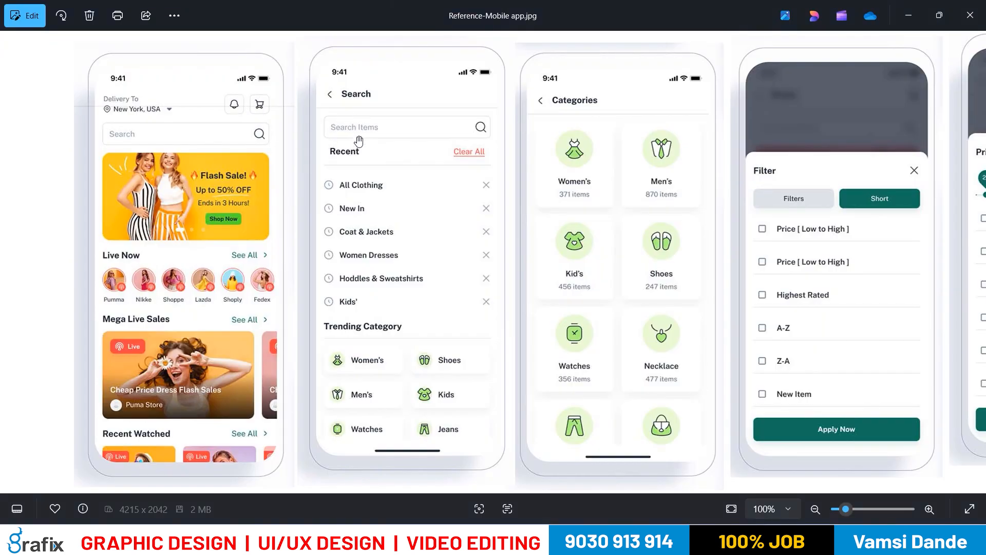
pyautogui.hotkey('alt', 'Tab')
pyautogui.click(413, 138)
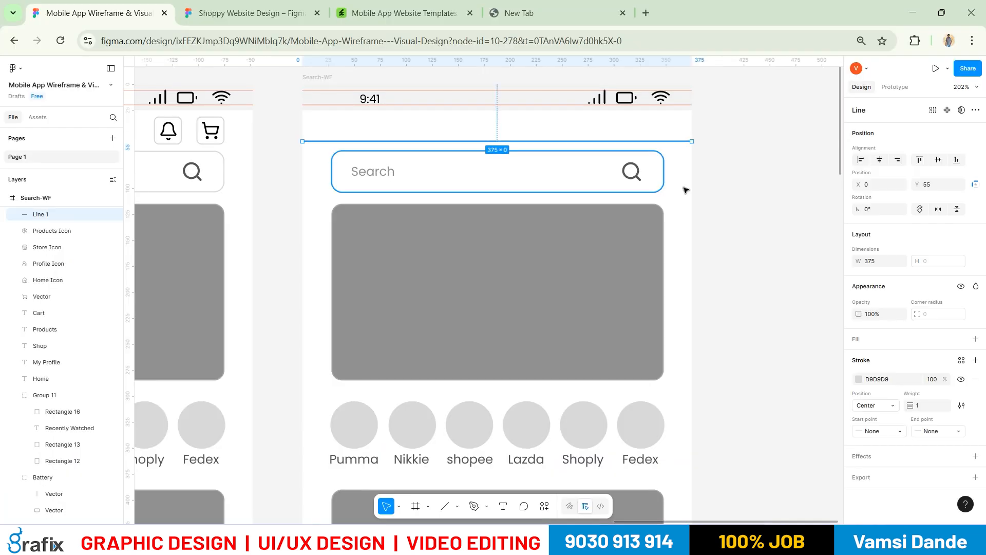
pyautogui.click(722, 187)
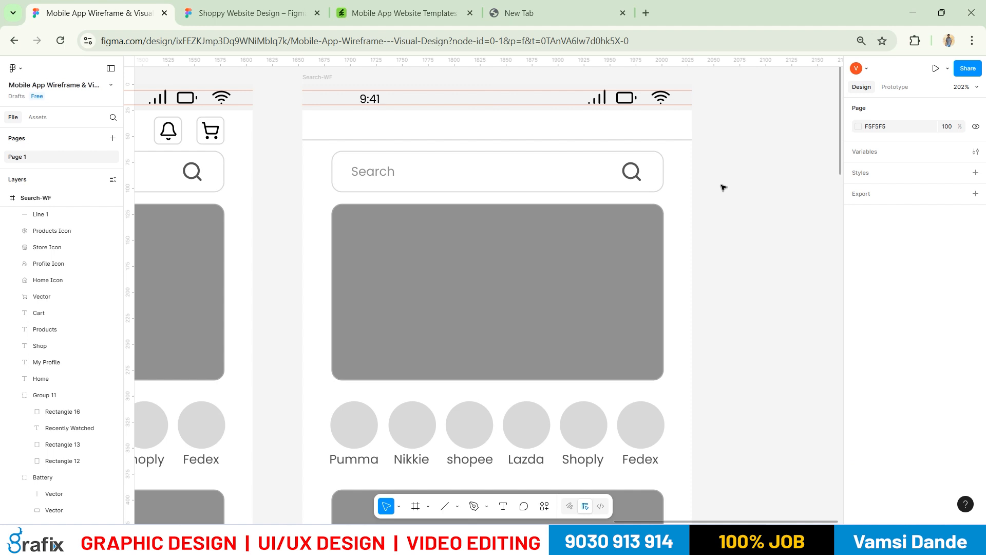
# Copy and remove the Login wireframe's "Already have a n account ?" text, and move the overlapping arrow beside Sign Up at X 273, Y 650
pyautogui.scroll(-5, 721, 189)
pyautogui.scroll(5, 370, 396)
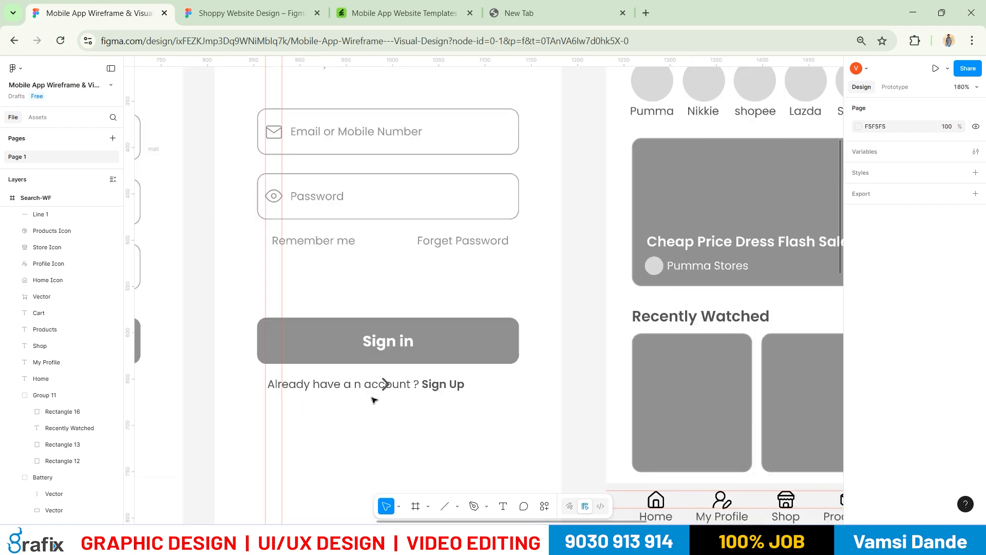
pyautogui.doubleClick(384, 388)
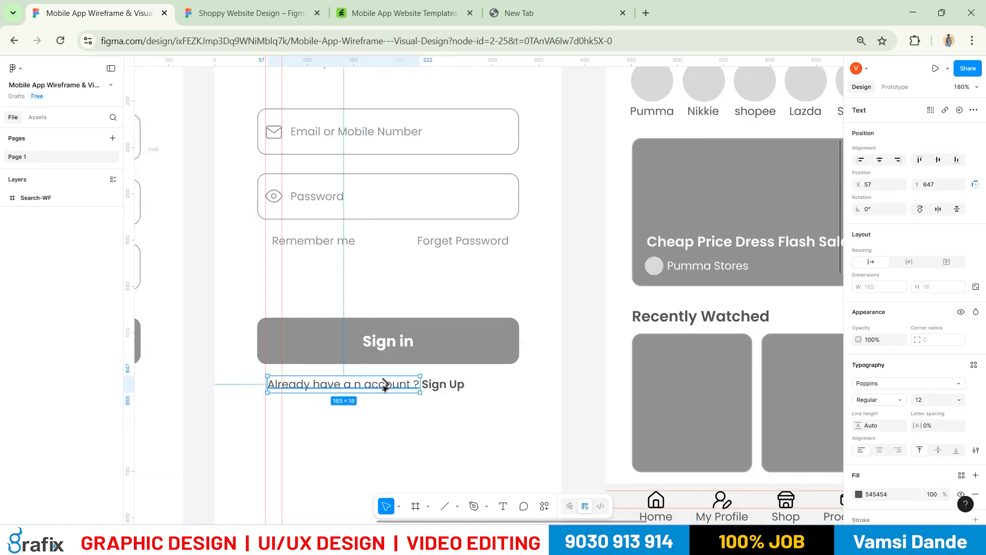
pyautogui.doubleClick(385, 388)
pyautogui.hotkey('ctrl', 'c')
pyautogui.press('Escape')
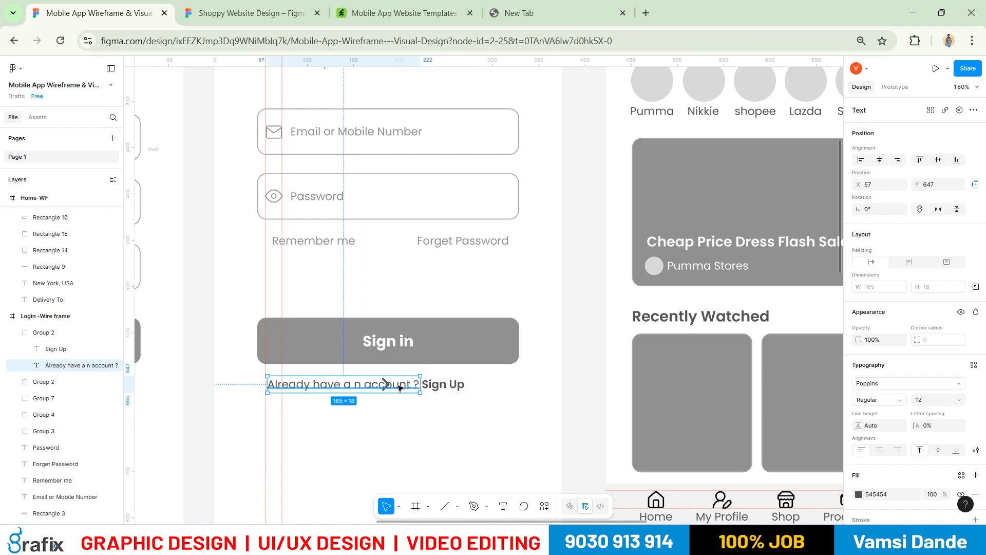
pyautogui.press('Delete')
pyautogui.moveTo(387, 382); pyautogui.dragTo(472, 379)
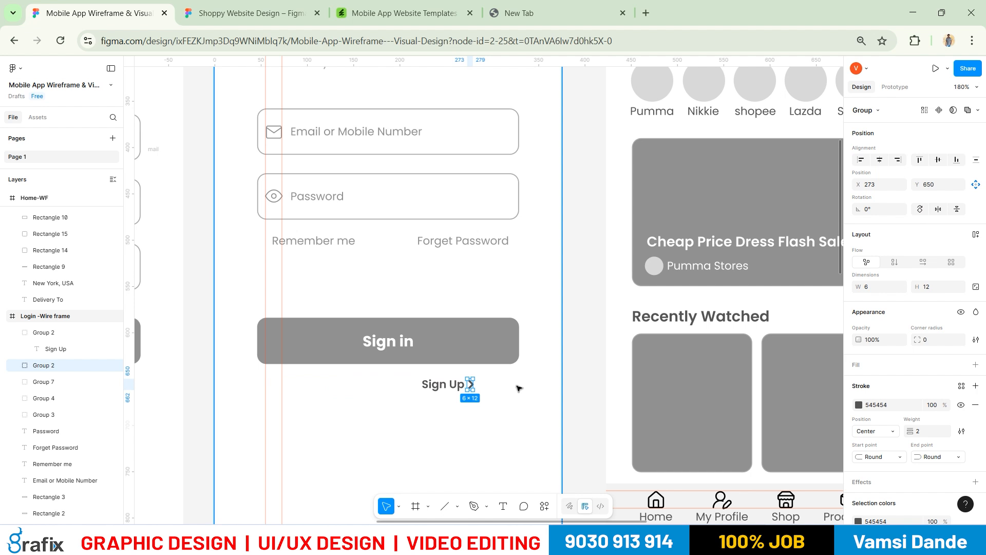
# Try to paste the "Already have a n account ?" text with the arrow's group still selected
pyautogui.hotkey('ctrl', 'v')
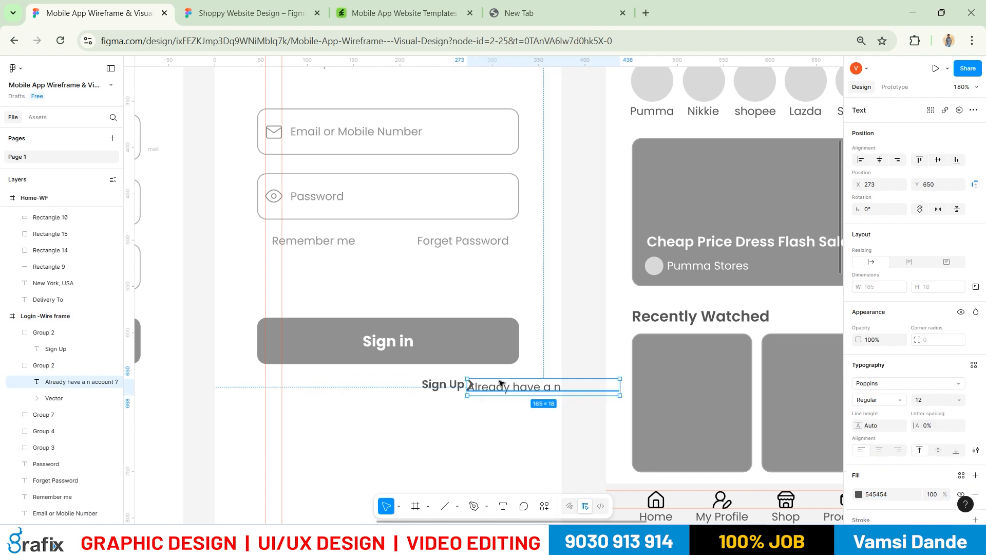
pyautogui.hotkey('ctrl', 'z')
pyautogui.click(501, 380)
# Paste the "Already have a n account ?" text into the Login wireframe frame in front of Sign Up, at X 57, Y 647
pyautogui.scroll(-2, 460, 344)
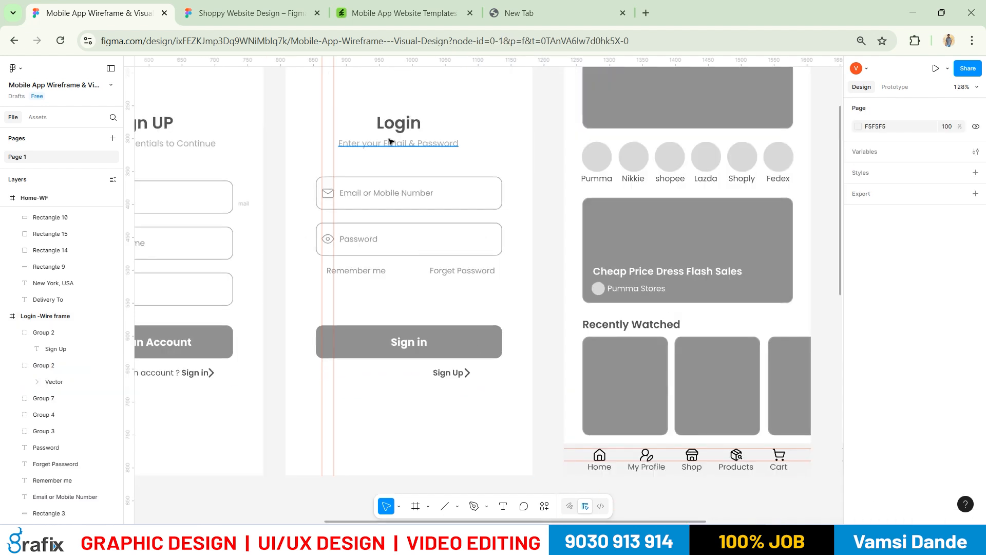
pyautogui.scroll(4, 389, 141)
pyautogui.click(329, 126)
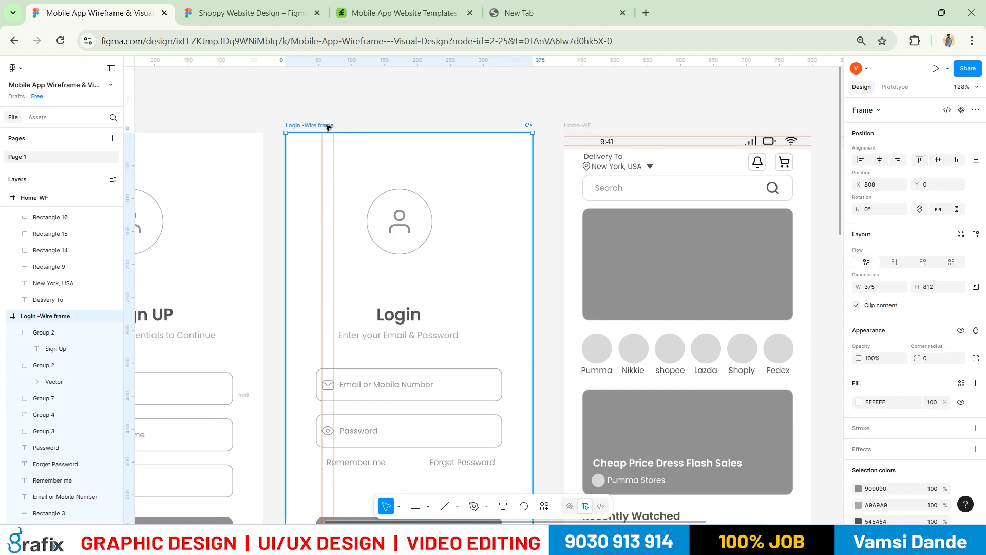
pyautogui.hotkey('ctrl', 'v')
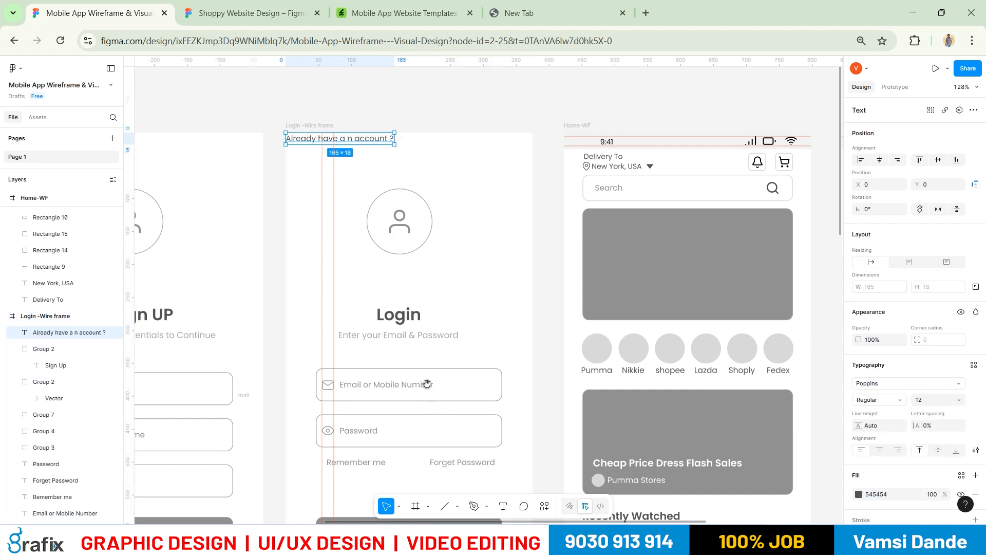
pyautogui.scroll(-2, 429, 383)
pyautogui.hotkey('ctrl', 'z')
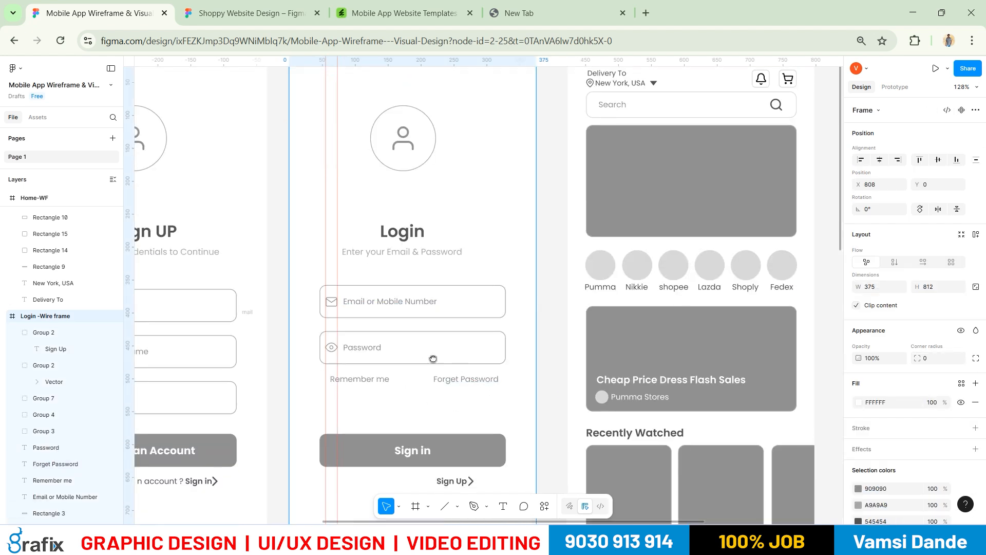
pyautogui.scroll(-3, 429, 370)
pyautogui.hotkey('ctrl', 'v')
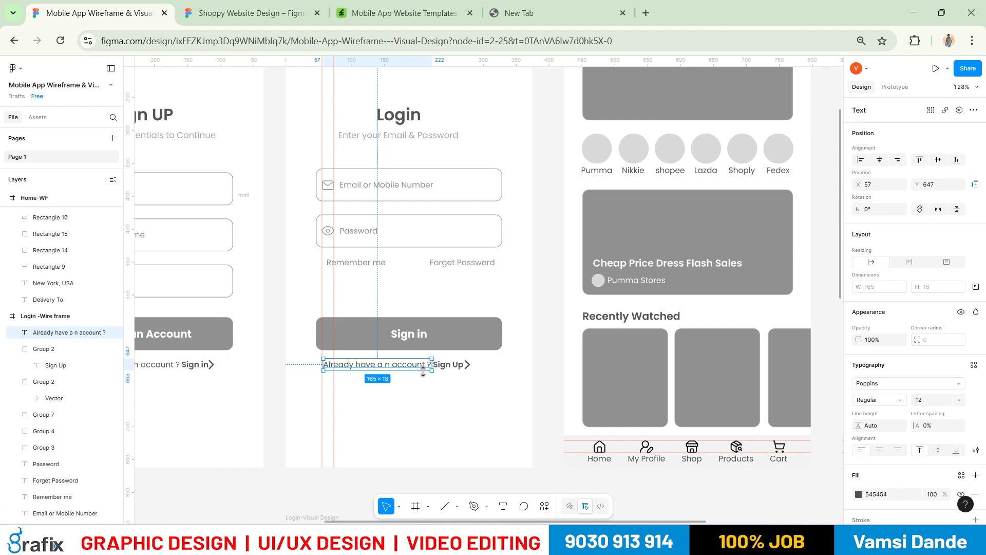
pyautogui.click(439, 400)
pyautogui.scroll(-3, 498, 352)
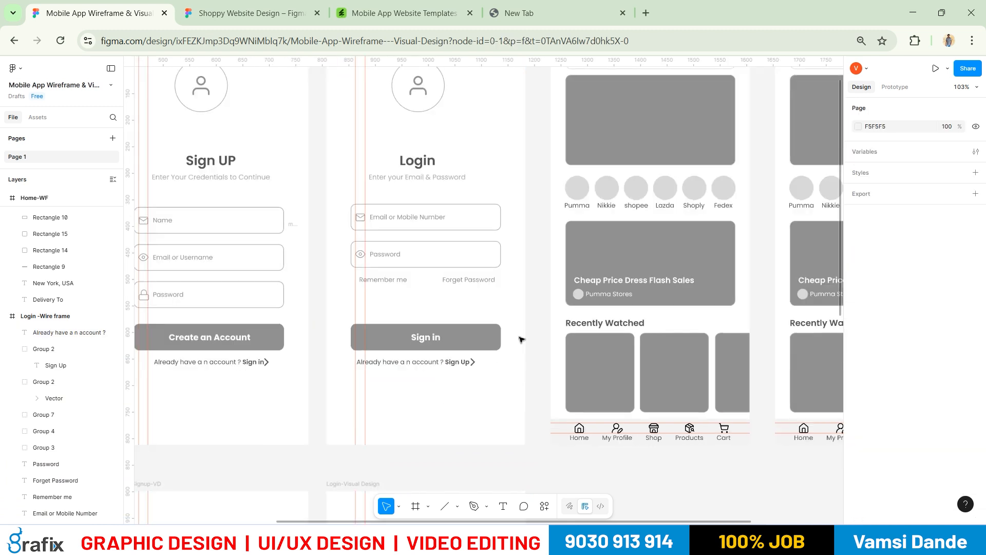
# Paste a copy of the Login wireframe's arrow group into the Search-WF header above the search bar, at X 28, Y 34
pyautogui.hscroll(8, 440, 297)
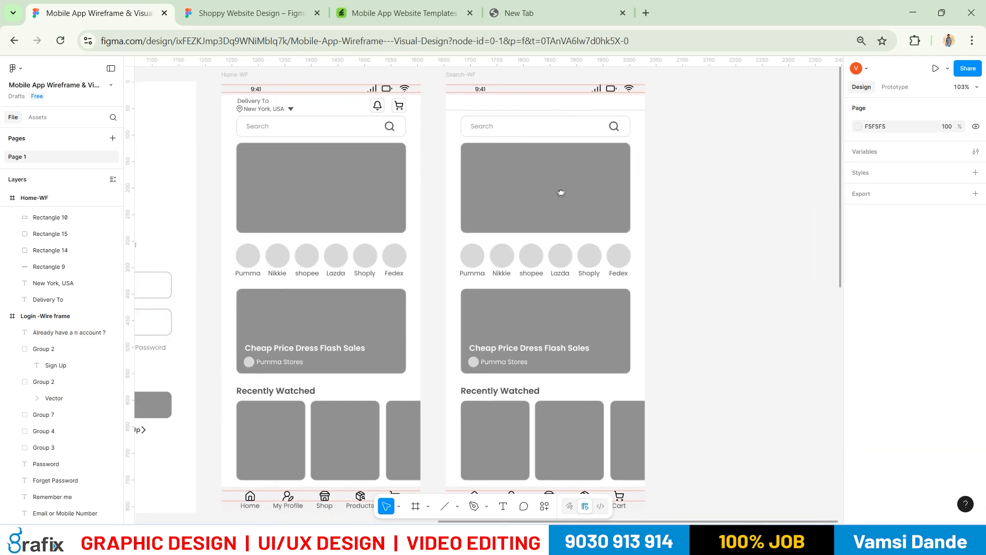
pyautogui.scroll(3, 513, 113)
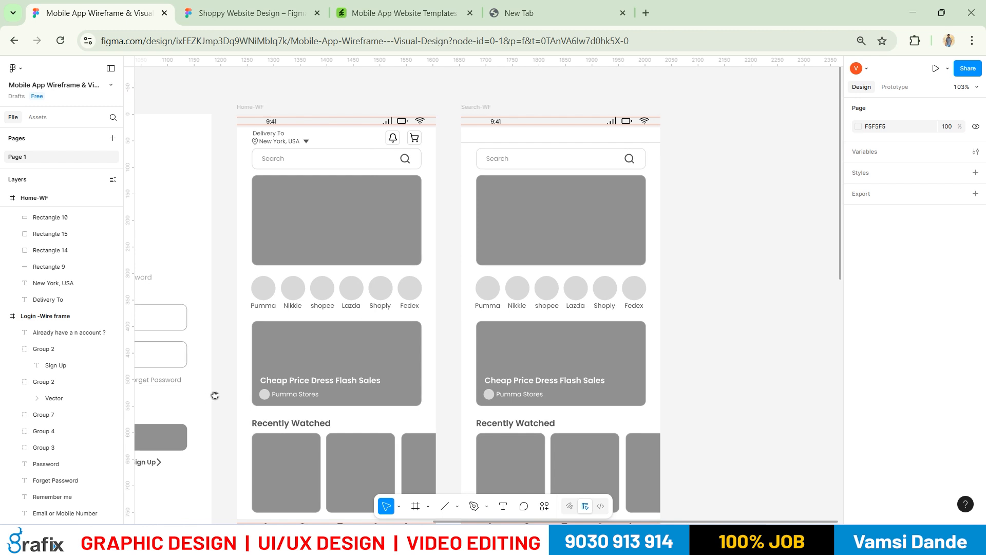
pyautogui.moveTo(213, 394); pyautogui.dragTo(335, 362)
pyautogui.click(280, 430)
pyautogui.scroll(2, 479, 309)
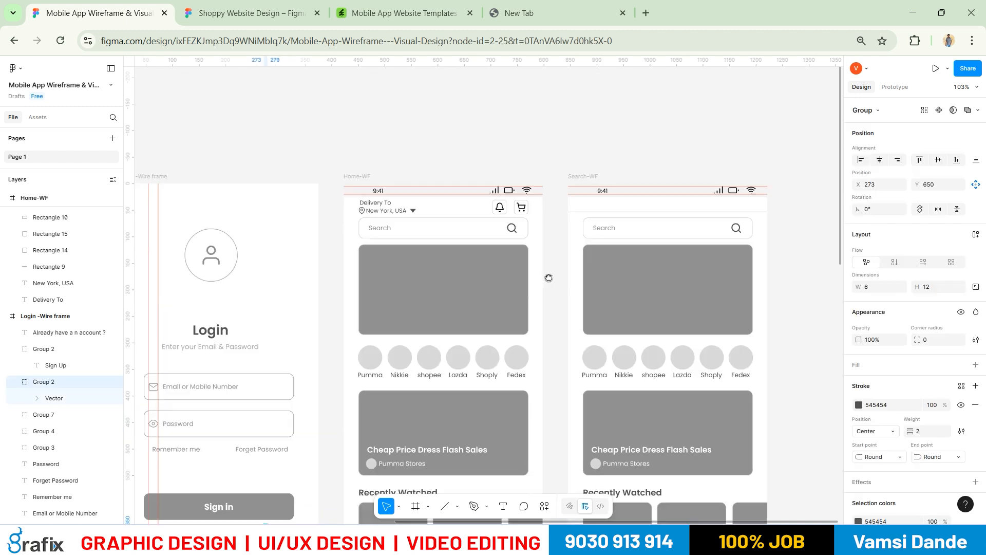
pyautogui.keyDown('ctrl'); pyautogui.scroll(5, 549, 293); pyautogui.keyUp('ctrl')
pyautogui.click(557, 292)
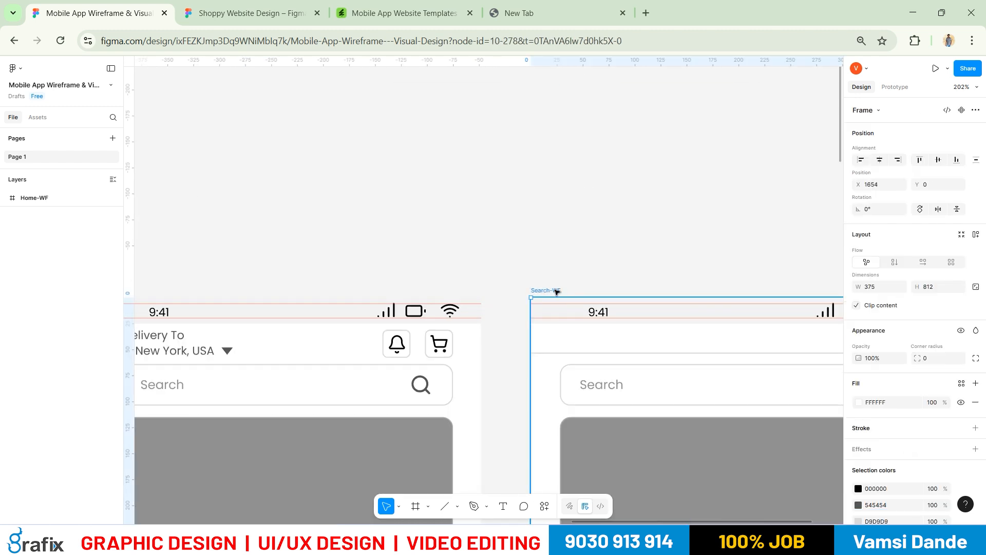
pyautogui.hotkey('ctrl', 'v')
pyautogui.keyDown('ctrl'); pyautogui.scroll(-2, 565, 290); pyautogui.keyUp('ctrl')
pyautogui.keyDown('ctrl'); pyautogui.scroll(4, 539, 291); pyautogui.keyUp('ctrl')
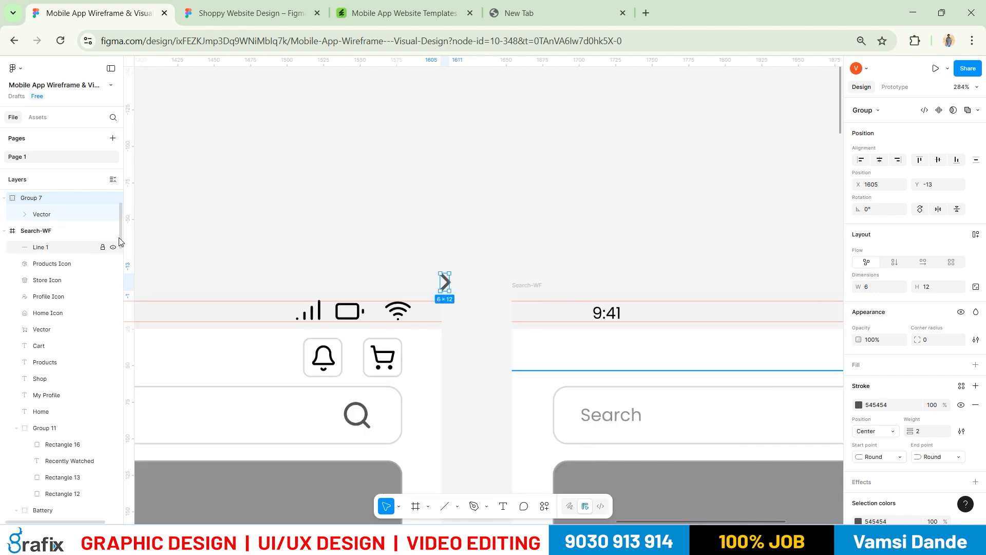
pyautogui.moveTo(445, 282); pyautogui.dragTo(557, 351)
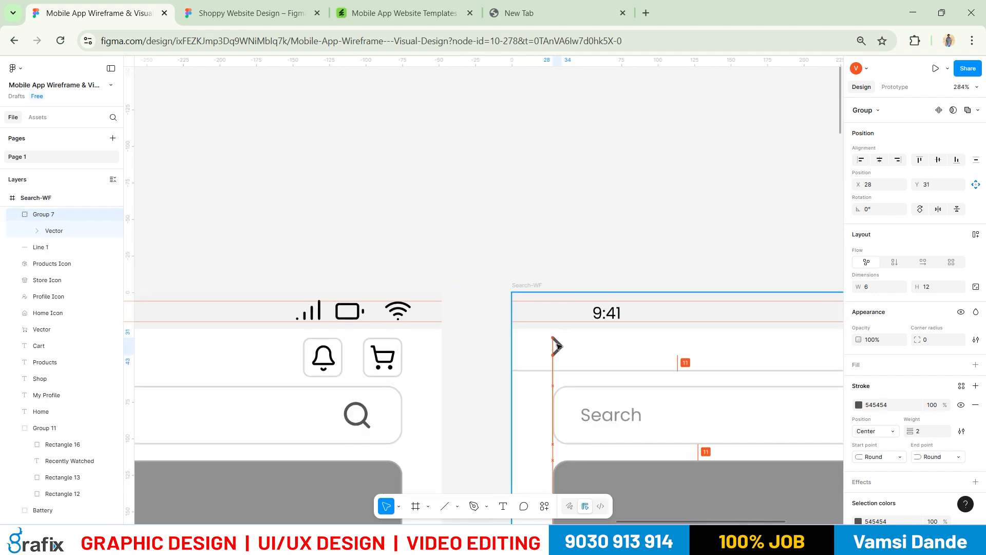
# Rename the arrow group in the Search-WF frame as "Arrow Icon"
pyautogui.doubleClick(48, 218)
pyautogui.write('Arrow Icon')
pyautogui.press('Return')
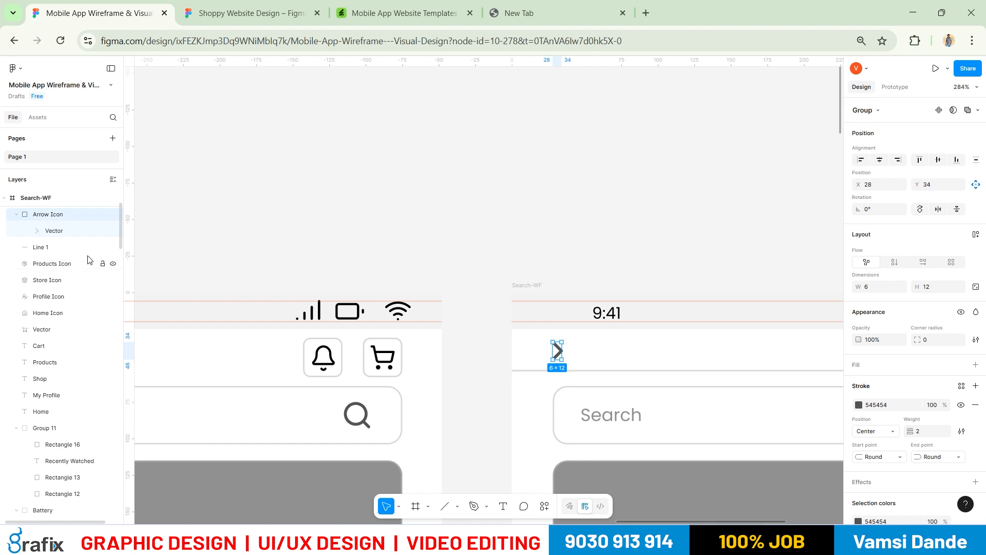
# Check the arrow direction in the reference image, try rotating the arrow icon 90°, and reset its rotation to 0°
pyautogui.scroll(-3, 563, 284)
pyautogui.scroll(5, 564, 284)
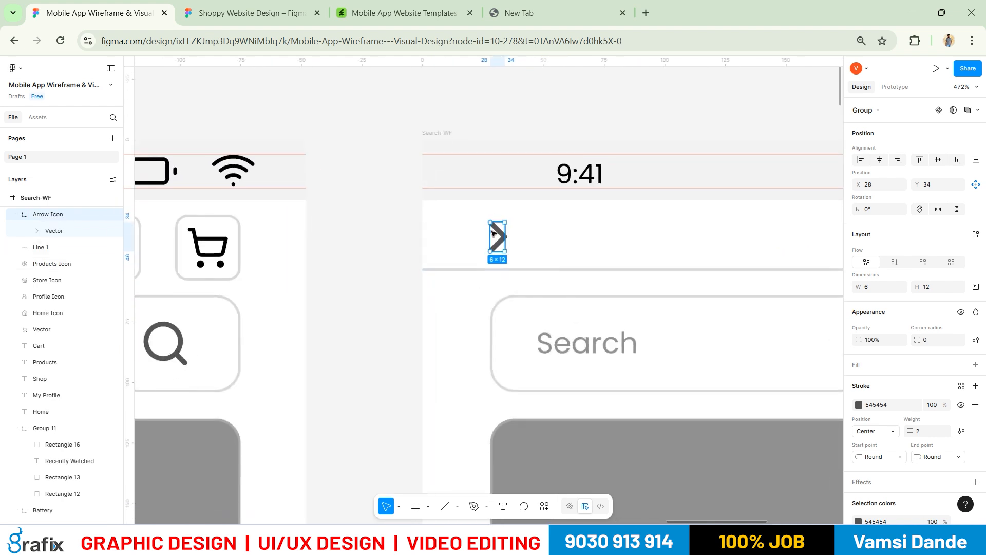
pyautogui.hotkey('alt', 'Tab')
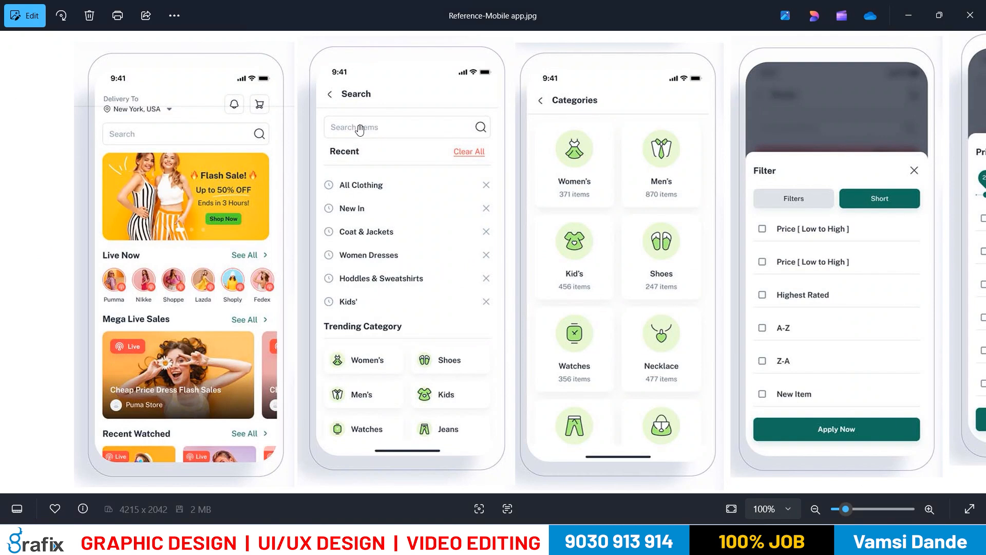
pyautogui.hotkey('alt', 'Tab')
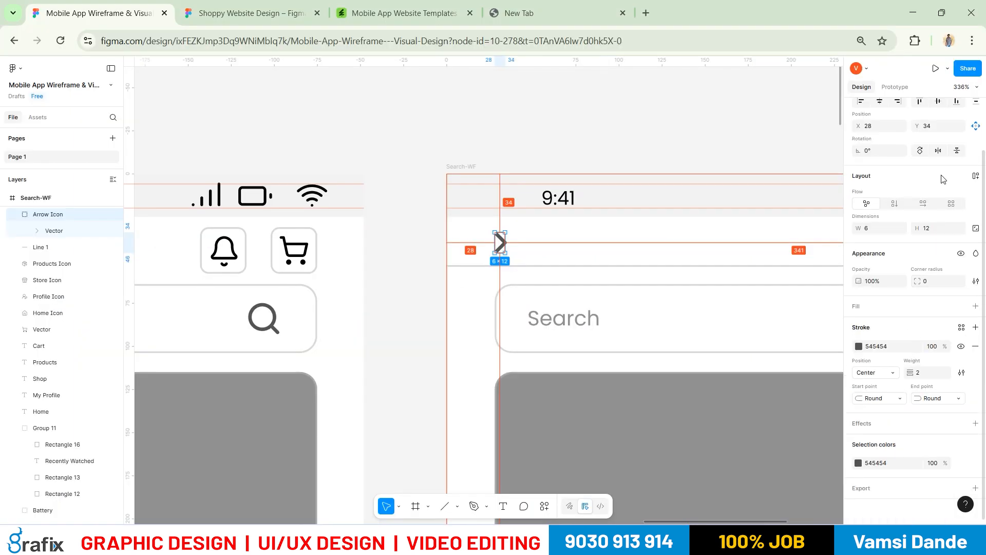
pyautogui.click(881, 151)
pyautogui.press('Return')
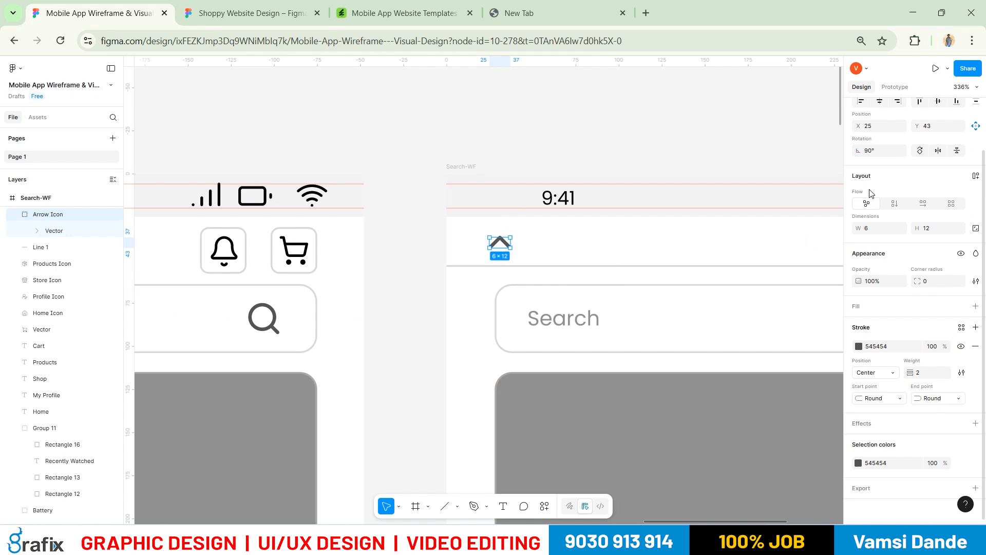
pyautogui.click(878, 153)
pyautogui.write('0')
pyautogui.press('Return')
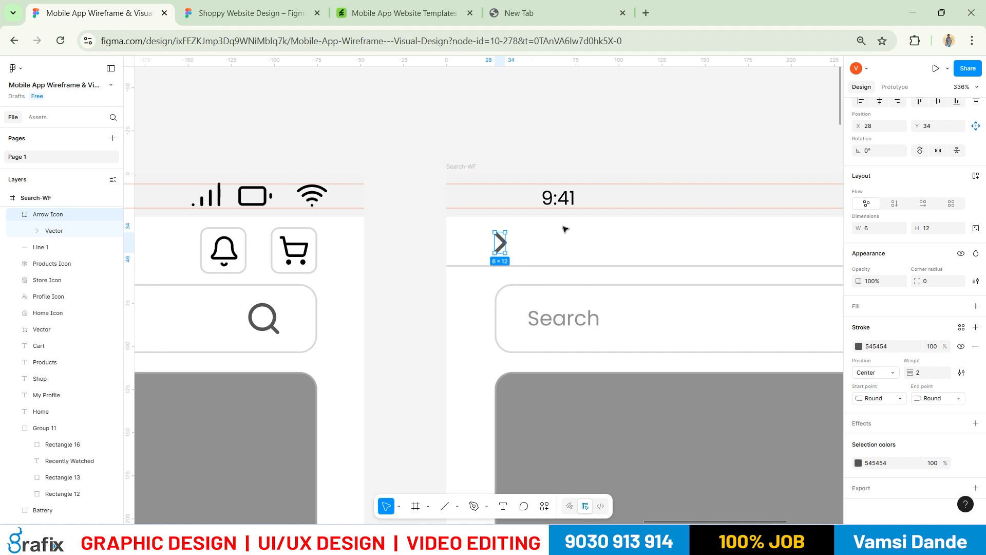
# Recheck the reference image and set the arrow icon's rotation to 180°
pyautogui.hotkey('alt', 'Tab')
pyautogui.hotkey('alt', 'Tab')
pyautogui.click(882, 151)
pyautogui.write('180')
pyautogui.press('Return')
# Move the arrow icon outward to X 25, Y 46 and compare its placement with the reference image
pyautogui.scroll(2, 534, 266)
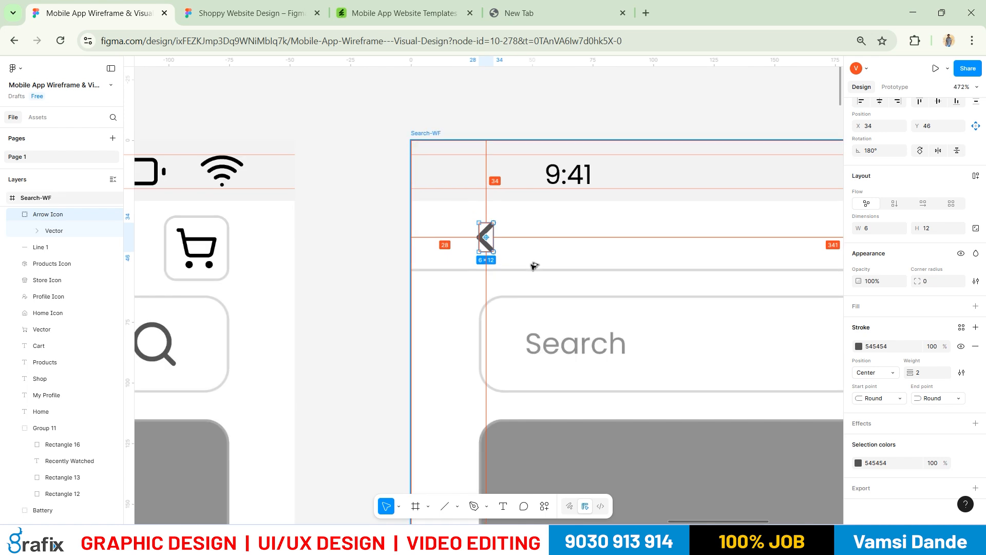
pyautogui.moveTo(480, 235); pyautogui.dragTo(467, 244)
pyautogui.hotkey('alt', 'Tab')
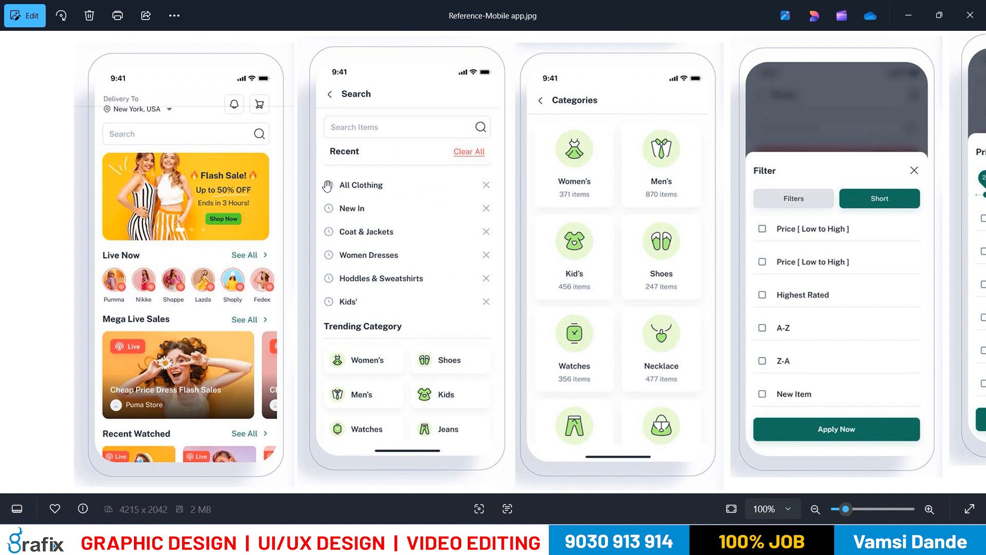
pyautogui.hotkey('alt', 'Tab')
pyautogui.scroll(-3, 534, 287)
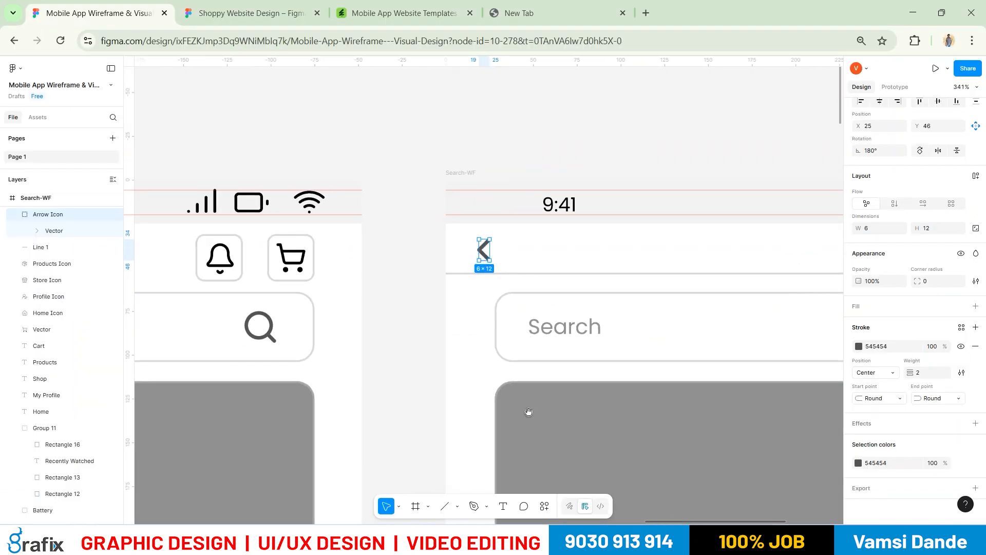
# Add a vertical guide at 28 along the search bar's left edge and move the arrow icon just inside it
pyautogui.moveTo(505, 407); pyautogui.dragTo(469, 297)
pyautogui.moveTo(133, 327); pyautogui.dragTo(456, 329)
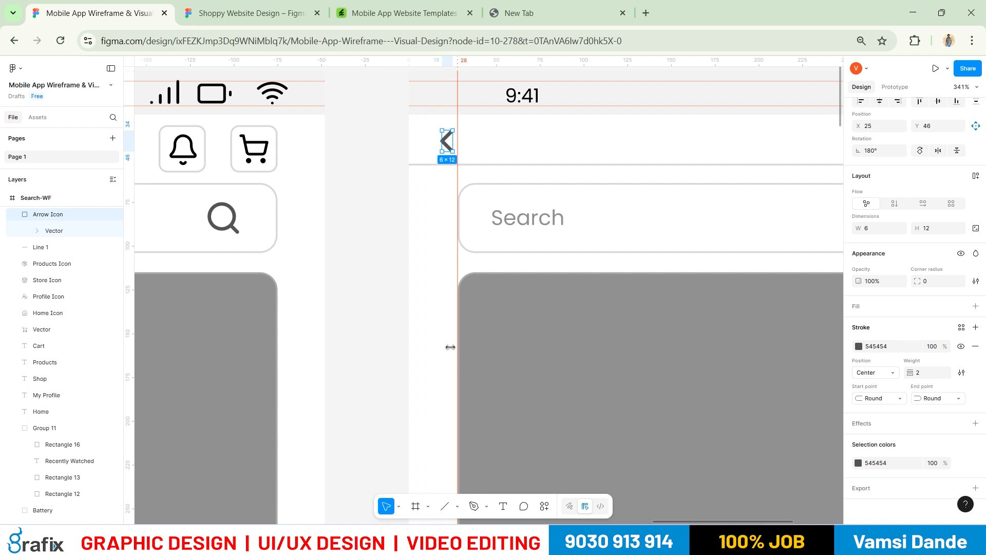
pyautogui.click(455, 146)
pyautogui.moveTo(448, 144); pyautogui.dragTo(471, 148)
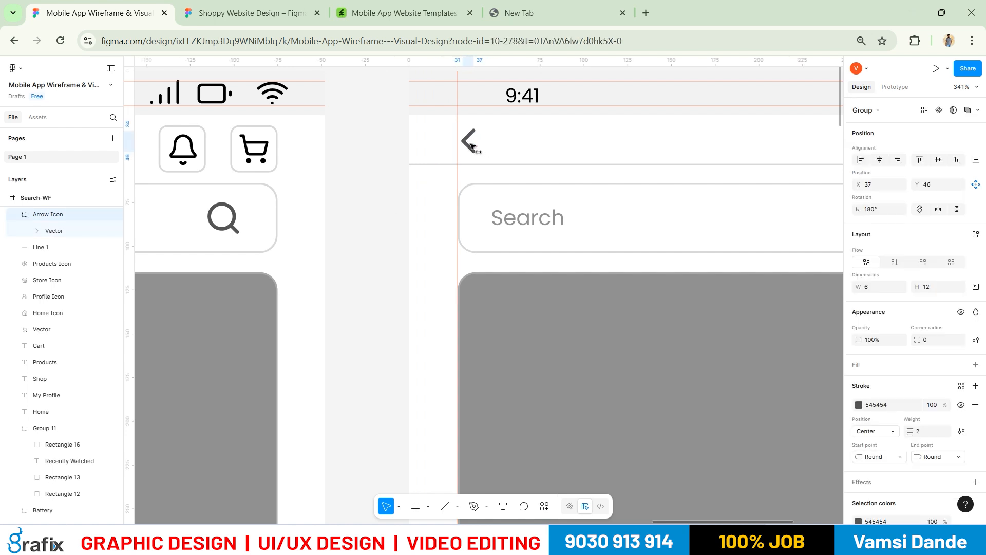
# Check the reference header and duplicate the search bar's "Search" text beside the back arrow, at X 47, Y 31
pyautogui.keyDown('ctrl'); pyautogui.scroll(-5, 464, 150); pyautogui.keyUp('ctrl')
pyautogui.press('Escape')
pyautogui.moveTo(514, 210); pyautogui.dragTo(426, 211)
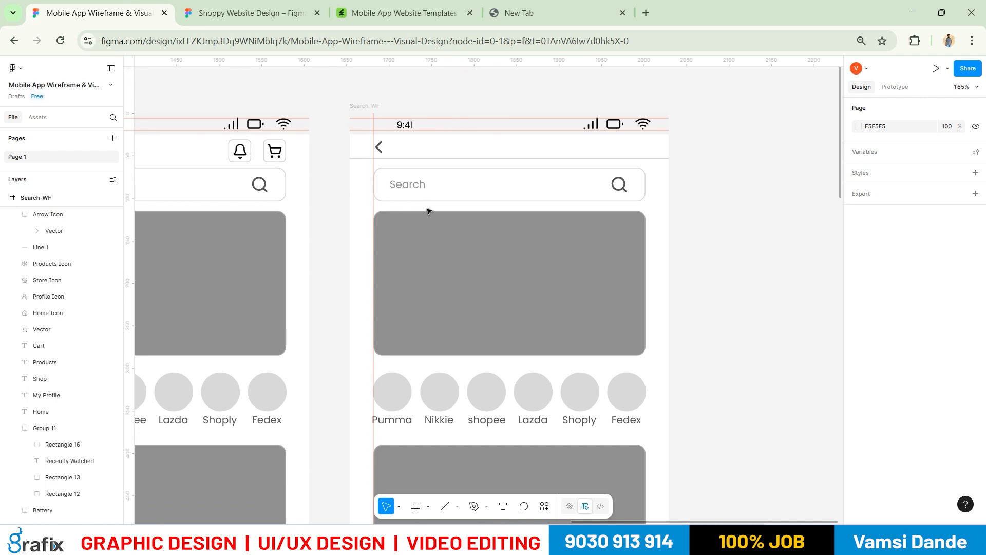
pyautogui.keyDown('ctrl'); pyautogui.scroll(4, 416, 195); pyautogui.keyUp('ctrl')
pyautogui.hotkey('alt', 'Tab')
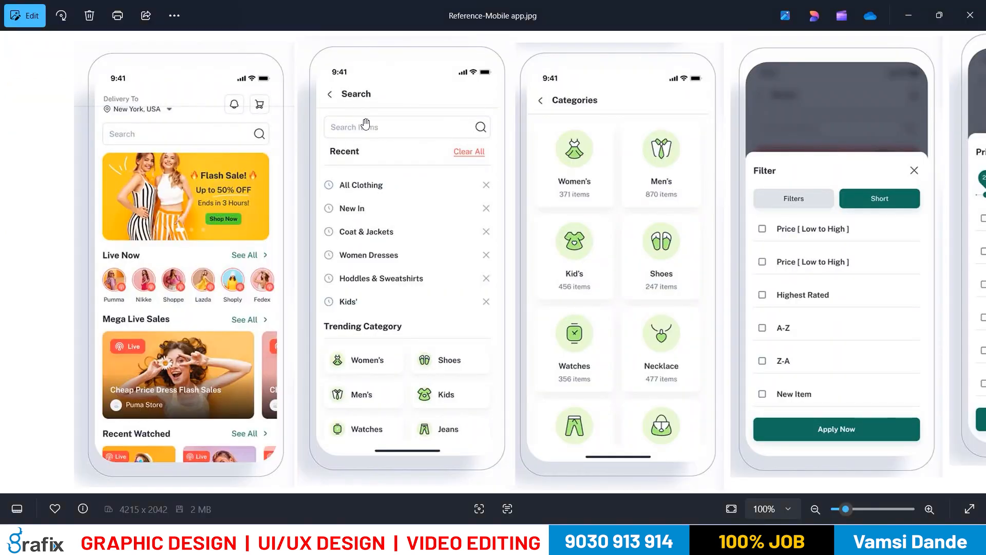
pyautogui.hotkey('alt', 'Tab')
pyautogui.keyDown('alt'); pyautogui.moveTo(416, 174); pyautogui.dragTo(416, 119); pyautogui.keyUp('alt')
pyautogui.doubleClick(416, 120)
pyautogui.press('Escape')
# Set the header's "Search" text to the SemiBold weight
pyautogui.click(897, 400)
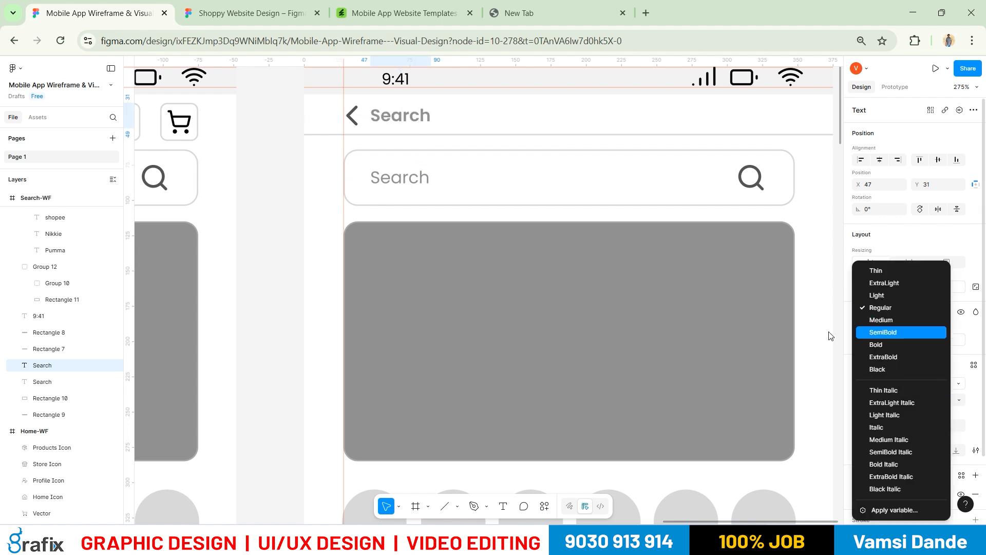
pyautogui.click(883, 332)
pyautogui.press('Escape')
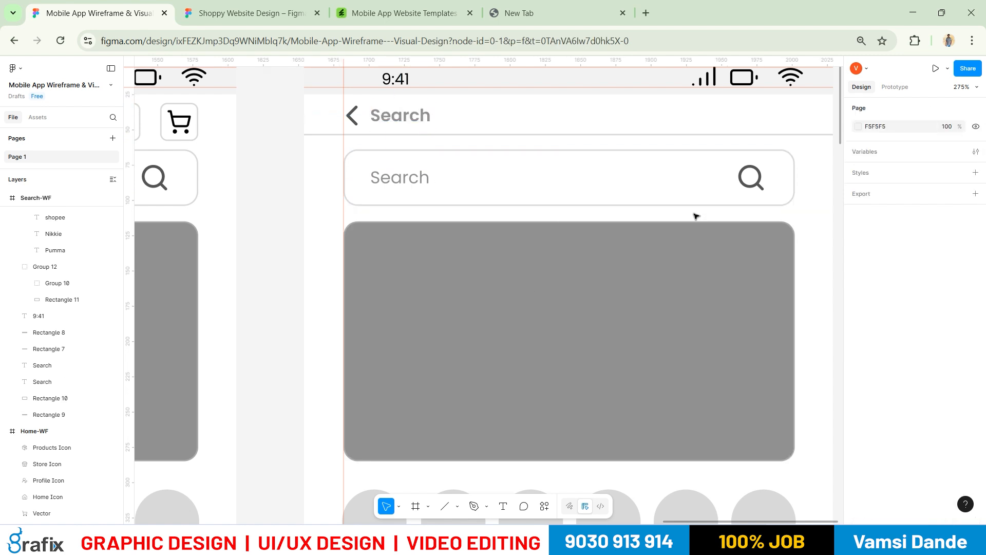
# Move the header's "Search" text to X 46, Y 33 and change its fill to 545454
pyautogui.click(406, 117)
pyautogui.moveTo(405, 117); pyautogui.dragTo(403, 119)
pyautogui.click(858, 494)
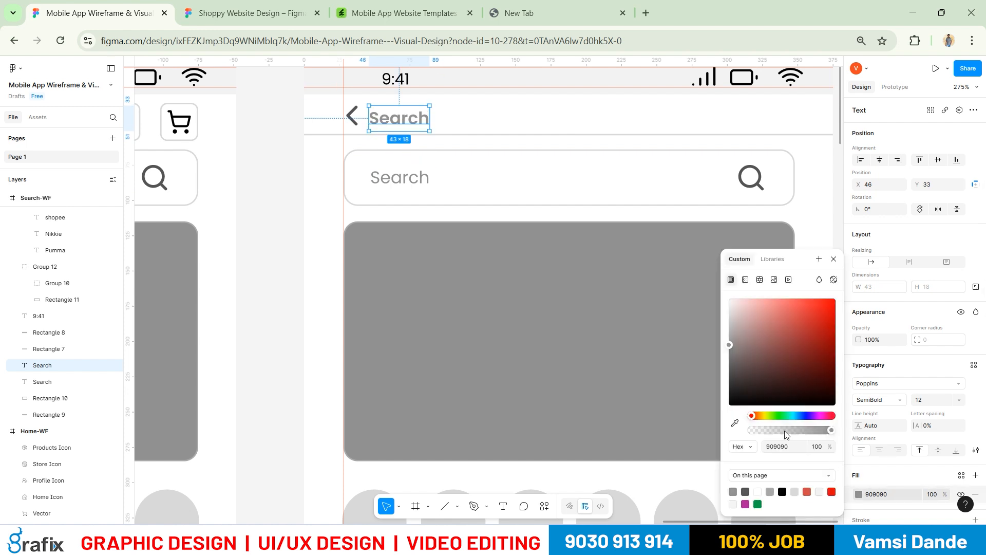
pyautogui.click(748, 493)
# Nudge the header's "Search" text to Y 32 and compare the header with the reference image
pyautogui.click(477, 152)
pyautogui.scroll(3, 395, 127)
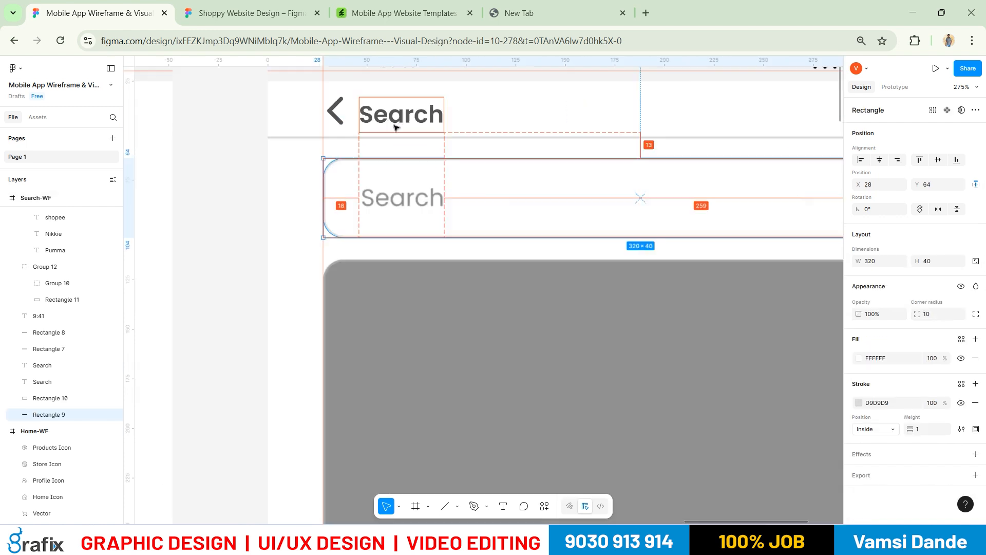
pyautogui.click(400, 116)
pyautogui.hotkey('alt', 'Tab')
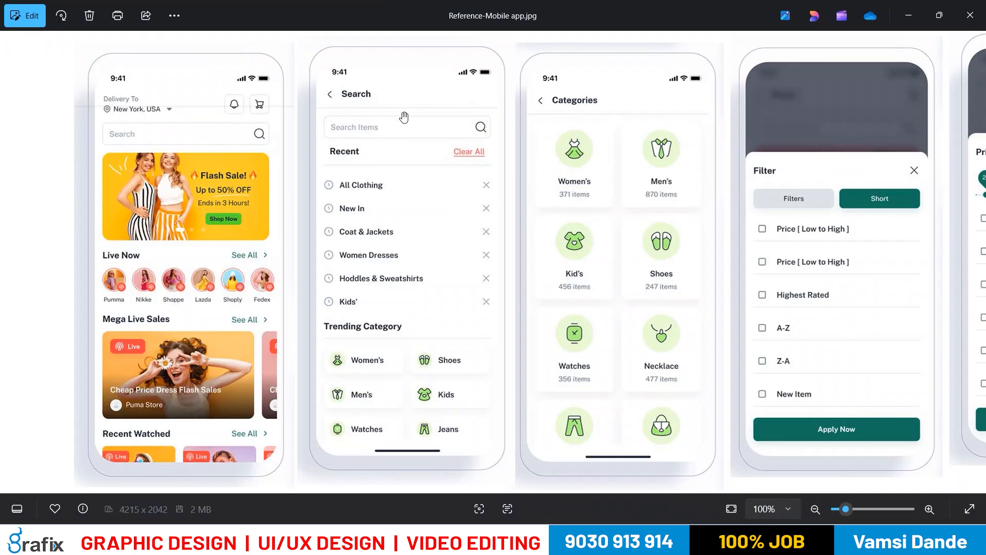
pyautogui.hotkey('alt', 'Tab')
pyautogui.scroll(-4, 460, 192)
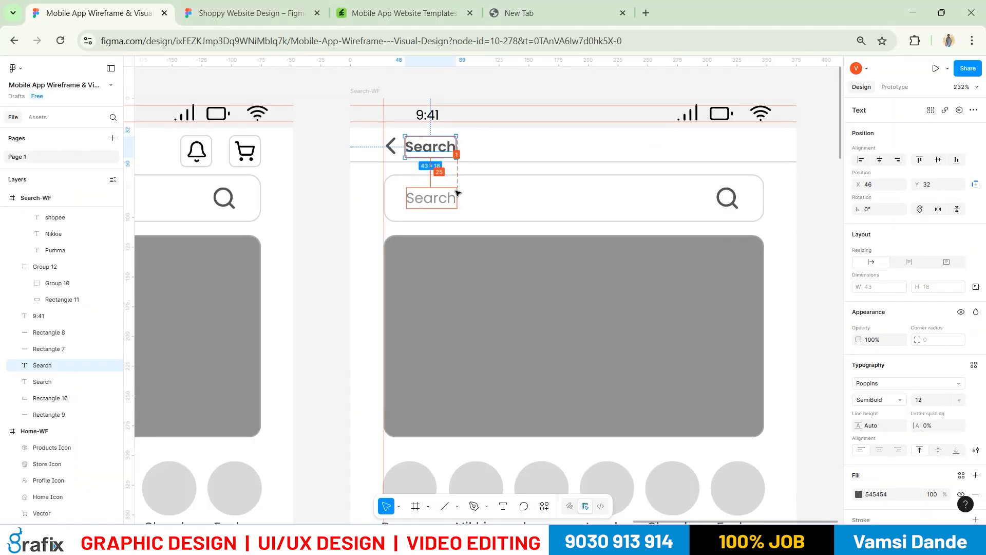
# Compare the area under the search bar with the reference image and delete the large 320 × 170 grey rectangle from Search-WF
pyautogui.hotkey('alt', 'Tab')
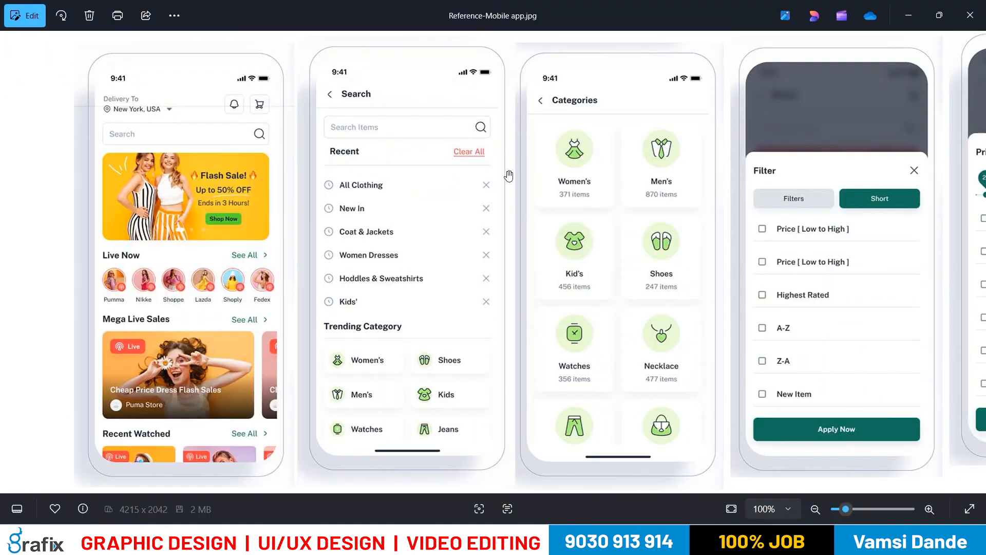
pyautogui.hotkey('alt', 'Tab')
pyautogui.hotkey('alt', 'Tab')
pyautogui.hotkey('alt', 'Tab')
pyautogui.click(538, 308)
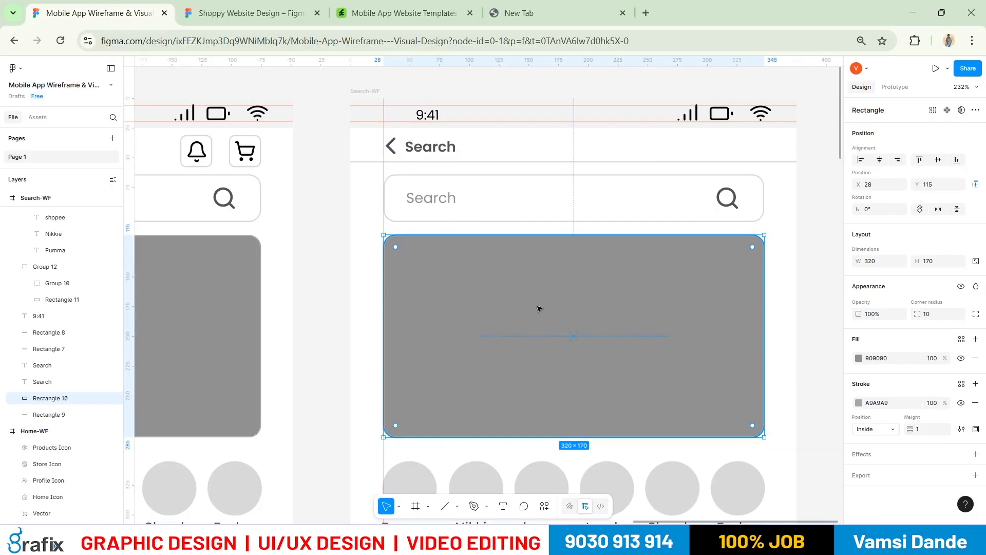
pyautogui.press('Delete')
# Check the recent-search icons in the reference image, open the Lucide Icons plugin and search it for "Time"
pyautogui.hotkey('alt', 'Tab')
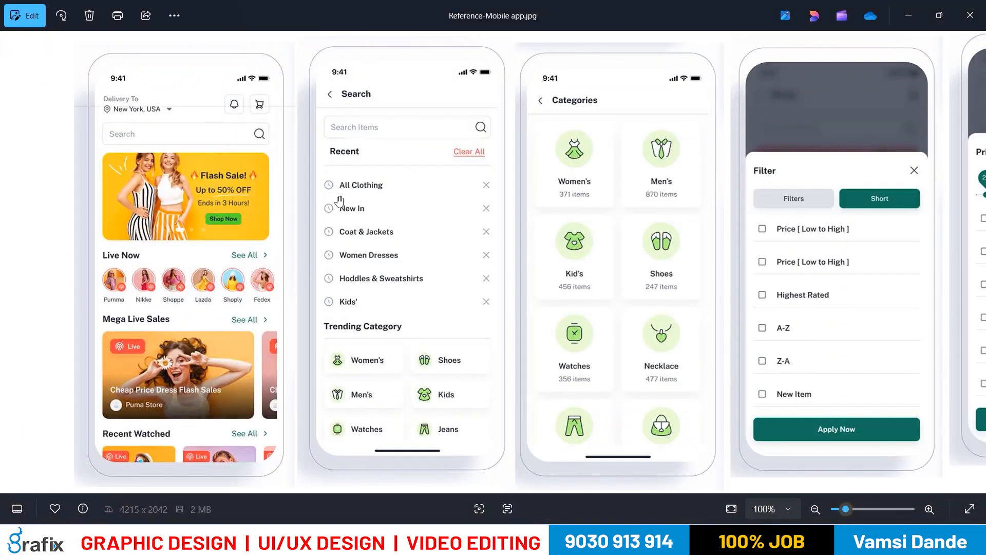
pyautogui.hotkey('alt', 'Tab')
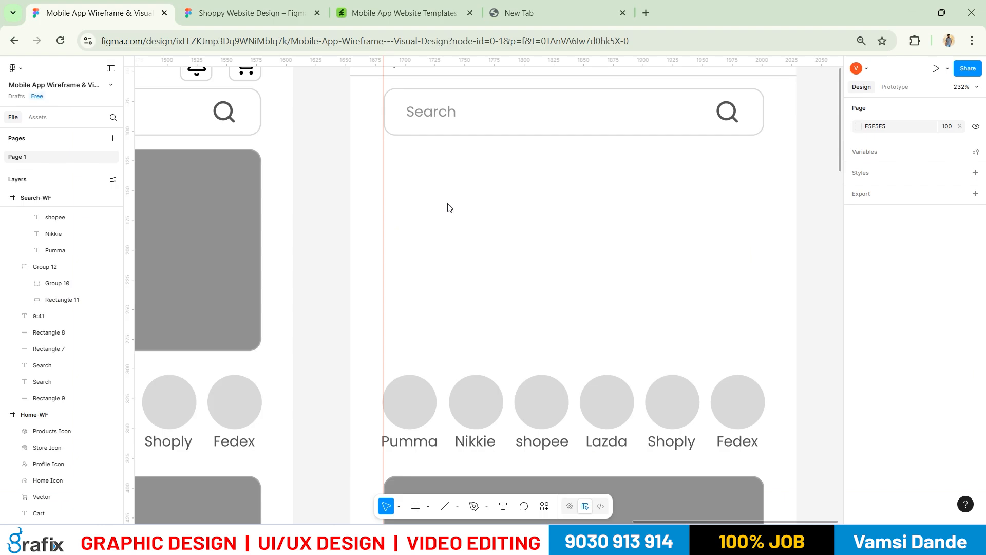
pyautogui.rightClick(333, 170)
pyautogui.moveTo(380, 257)
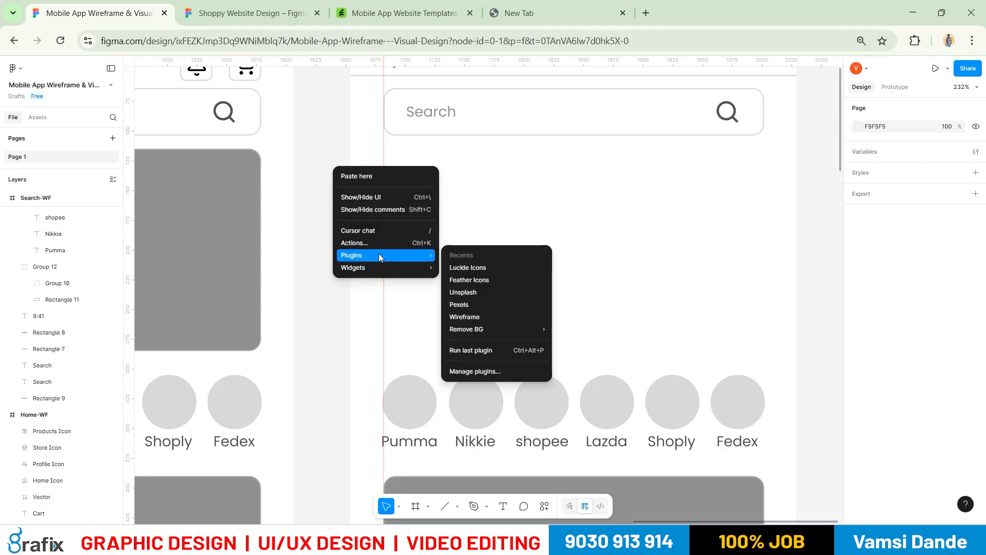
pyautogui.click(485, 267)
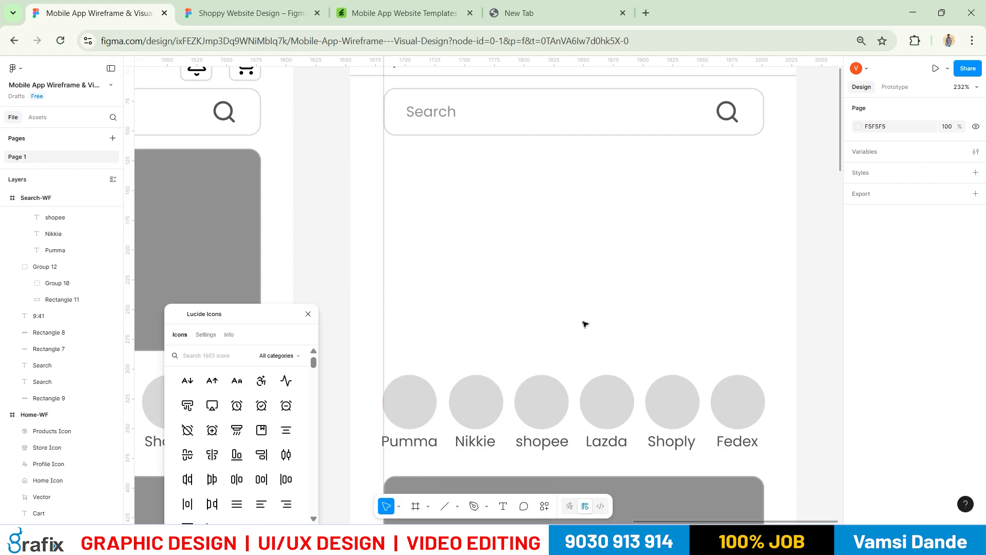
pyautogui.write('Time')
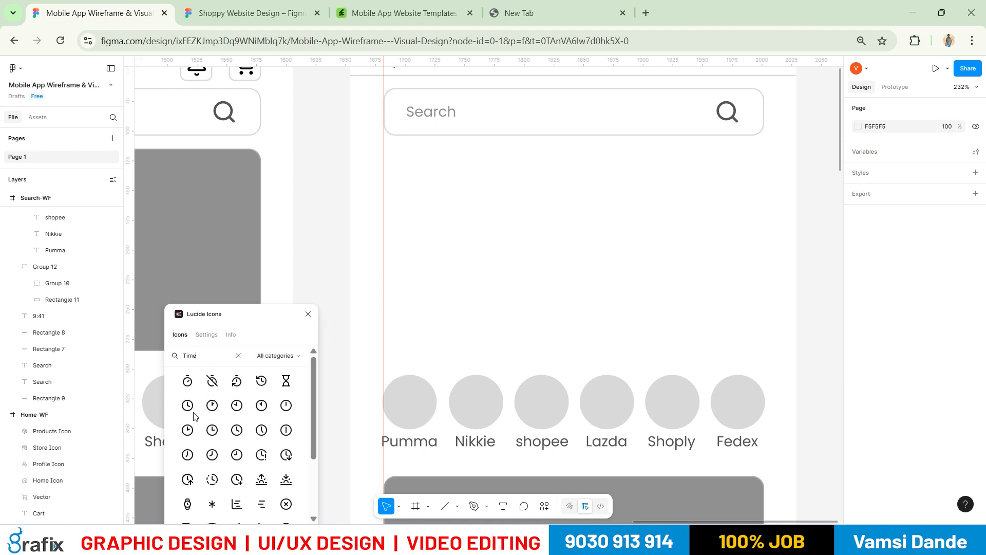
# Insert the Lucide clock icon, close the plugin and move the icon below the search bar's left end, at X 1682, Y 114
pyautogui.hotkey('alt', 'Tab')
pyautogui.hotkey('alt', 'Tab')
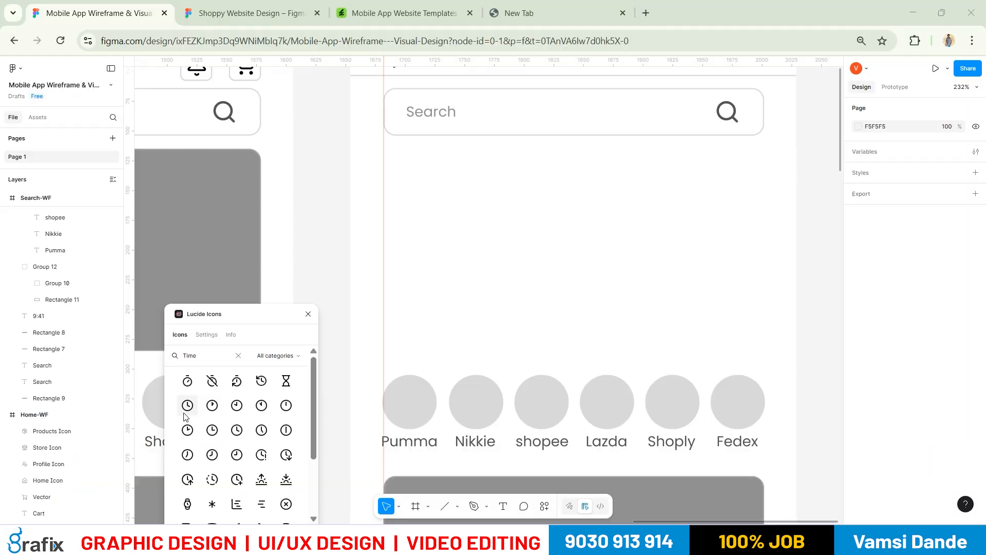
pyautogui.click(187, 406)
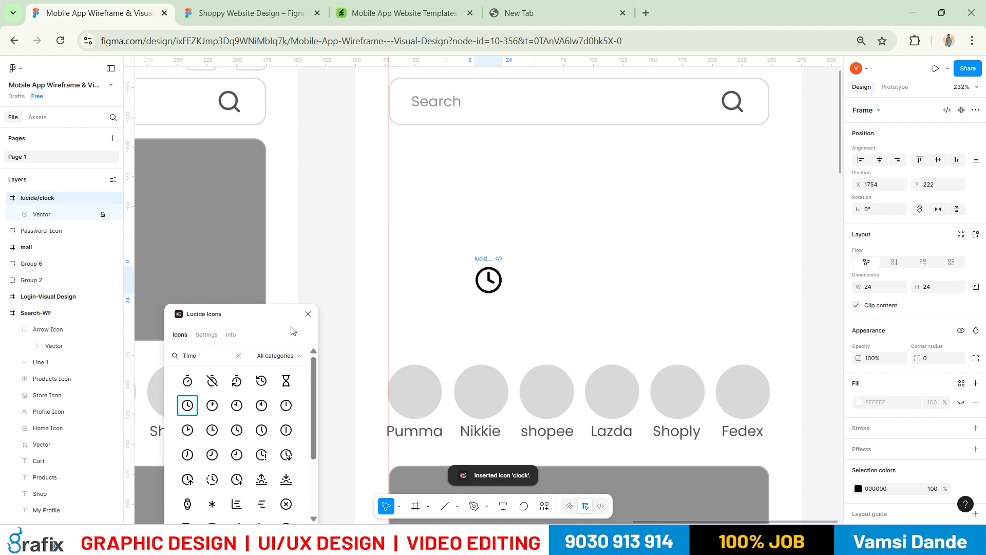
pyautogui.click(308, 314)
pyautogui.moveTo(497, 284); pyautogui.dragTo(412, 155)
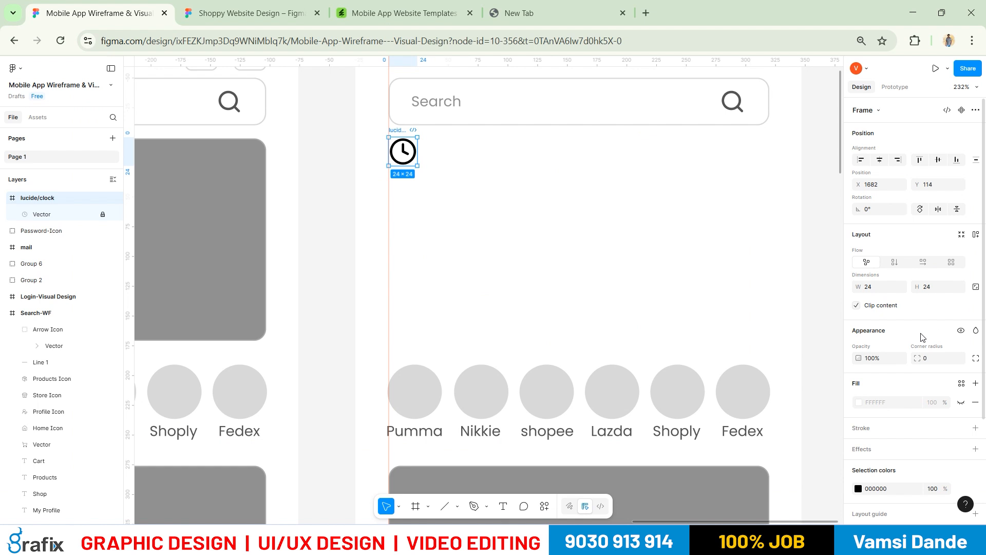
# Ungroup the clock icon's frame, unlock its vector and set the stroke weight to 1.5
pyautogui.scroll(-3, 931, 452)
pyautogui.scroll(3, 932, 289)
pyautogui.scroll(-3, 933, 364)
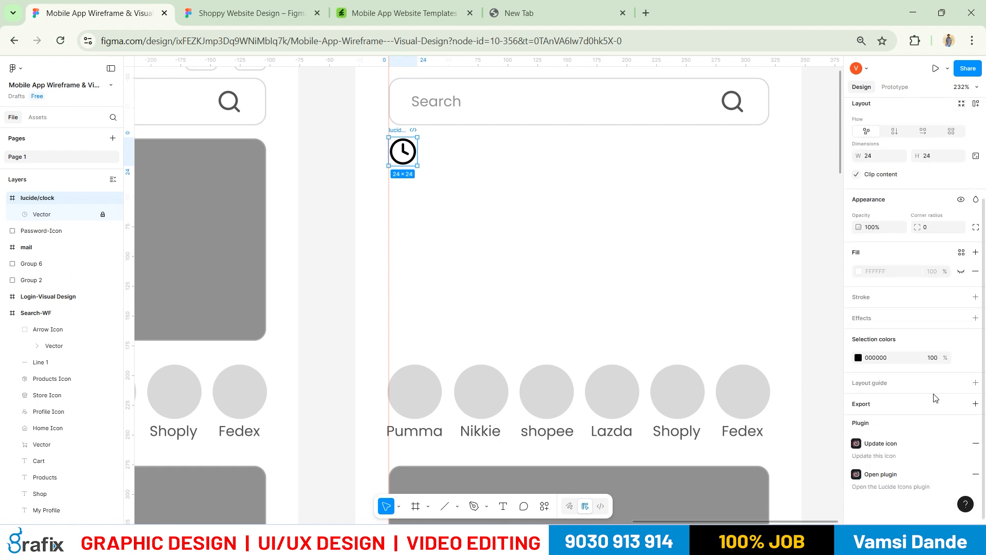
pyautogui.hotkey('ctrl', 'shift', 'g')
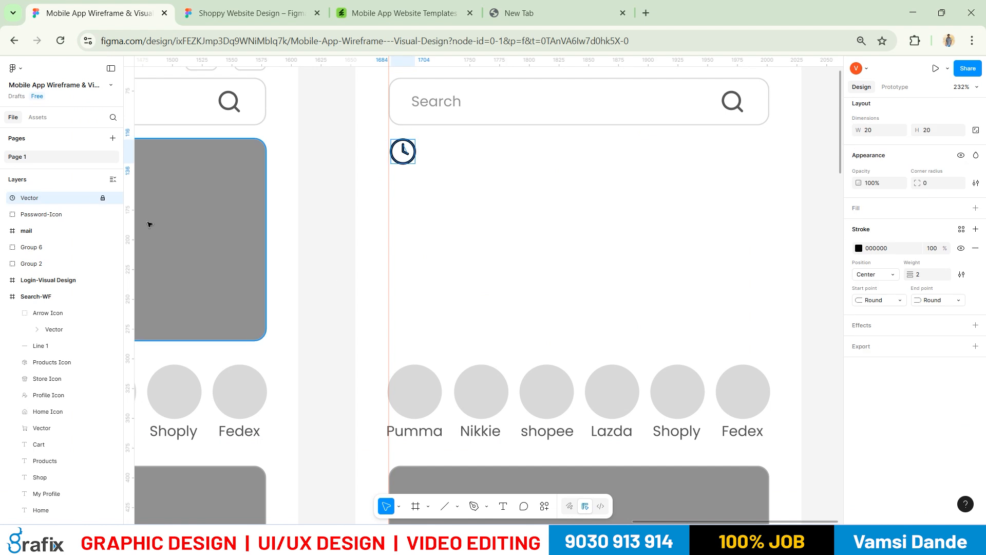
pyautogui.click(102, 198)
pyautogui.click(931, 276)
pyautogui.write('1.5')
pyautogui.press('Return')
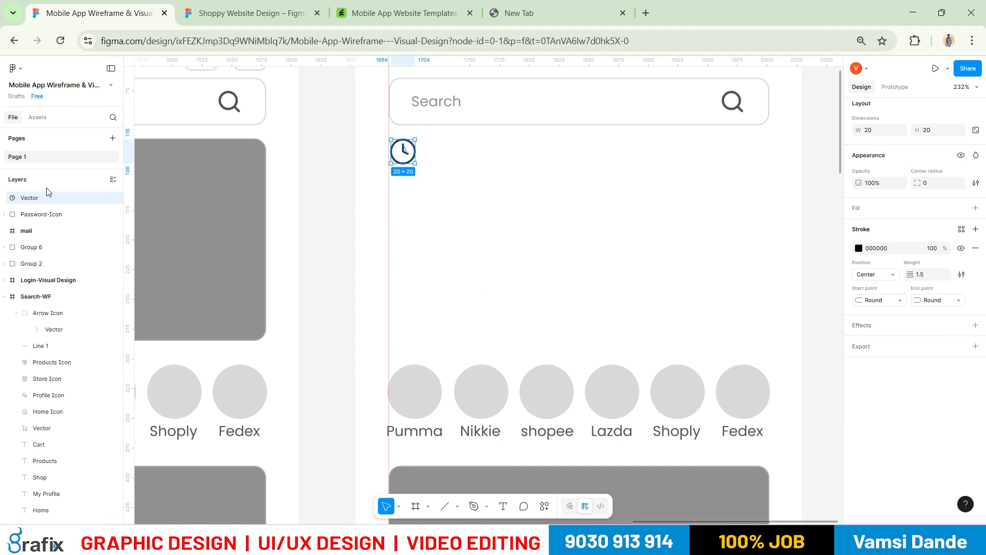
# Rename the clock vector layer as Time Icon and place it inside the Search-WF frame
pyautogui.doubleClick(35, 199)
pyautogui.write('Time Icon')
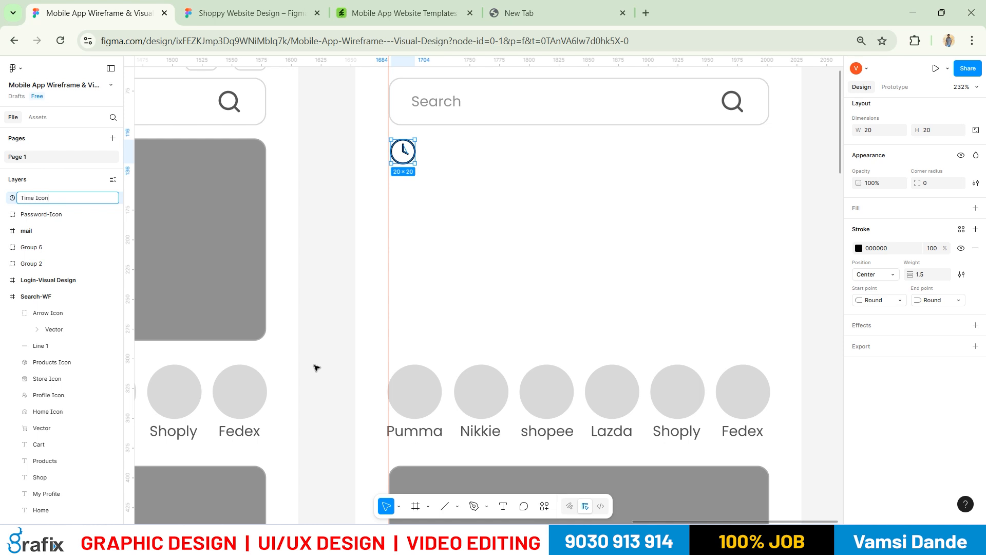
pyautogui.press('Return')
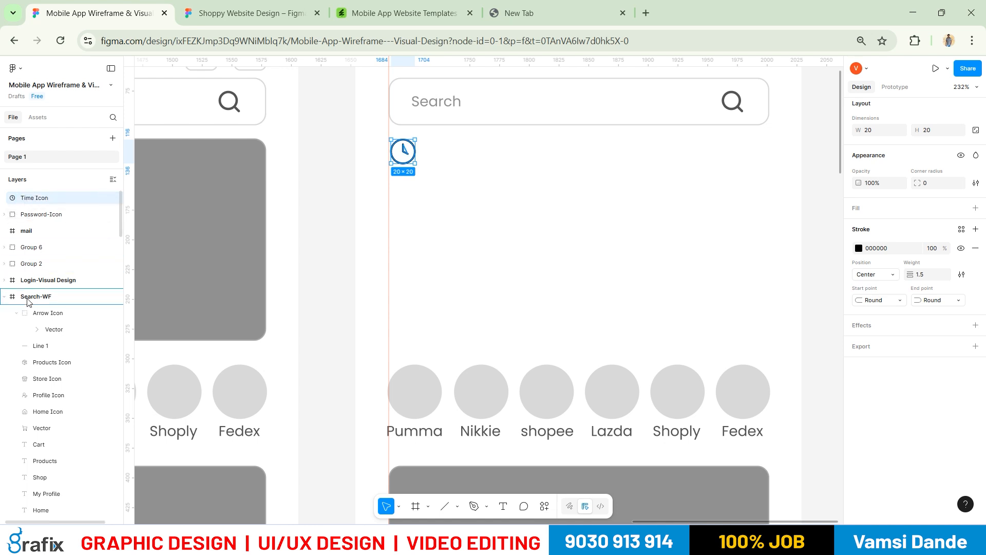
pyautogui.moveTo(27, 298); pyautogui.dragTo(27, 299)
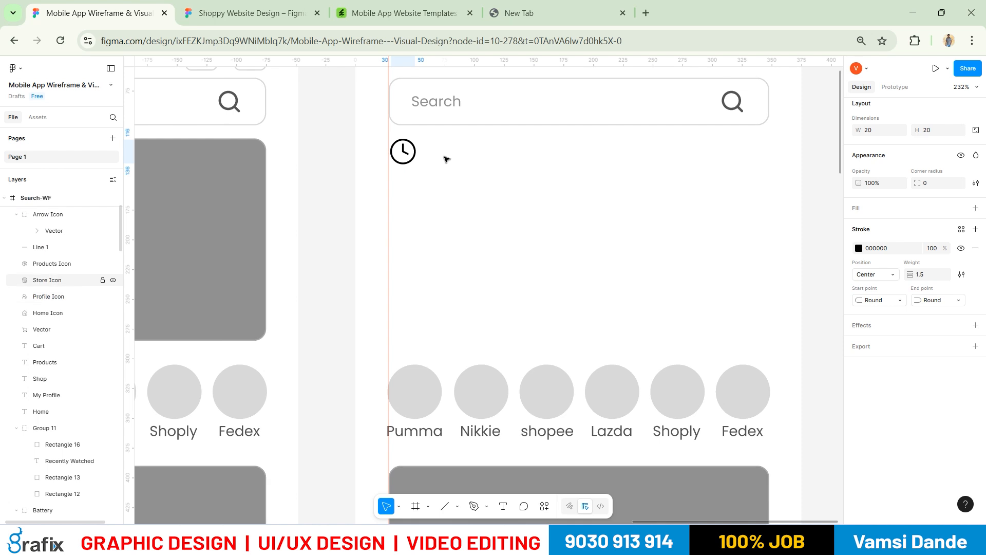
# Compare the clock icon with the reference image, lock its proportions and resize it to 18 × 18
pyautogui.scroll(-1, 433, 185)
pyautogui.scroll(-2, 433, 185)
pyautogui.hotkey('alt', 'Tab')
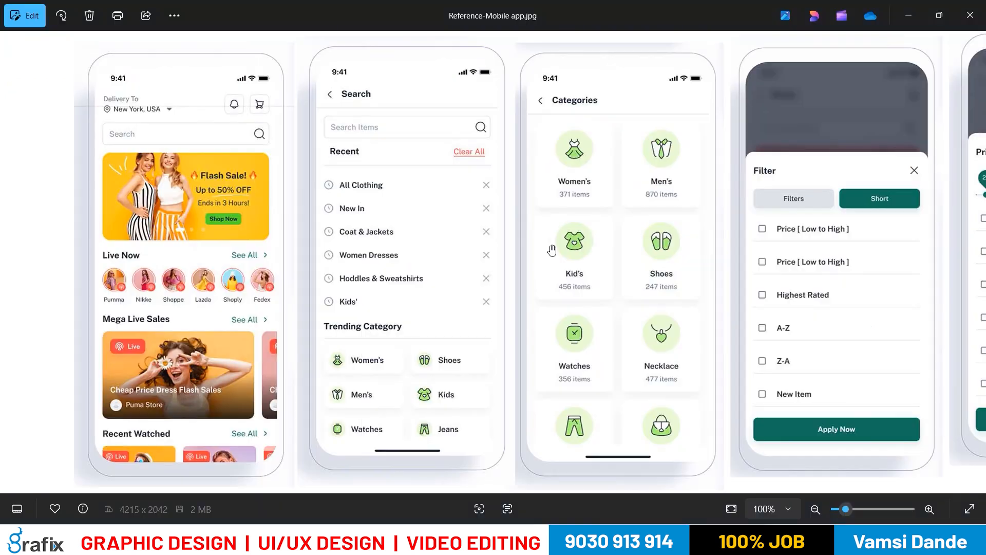
pyautogui.hotkey('alt', 'Tab')
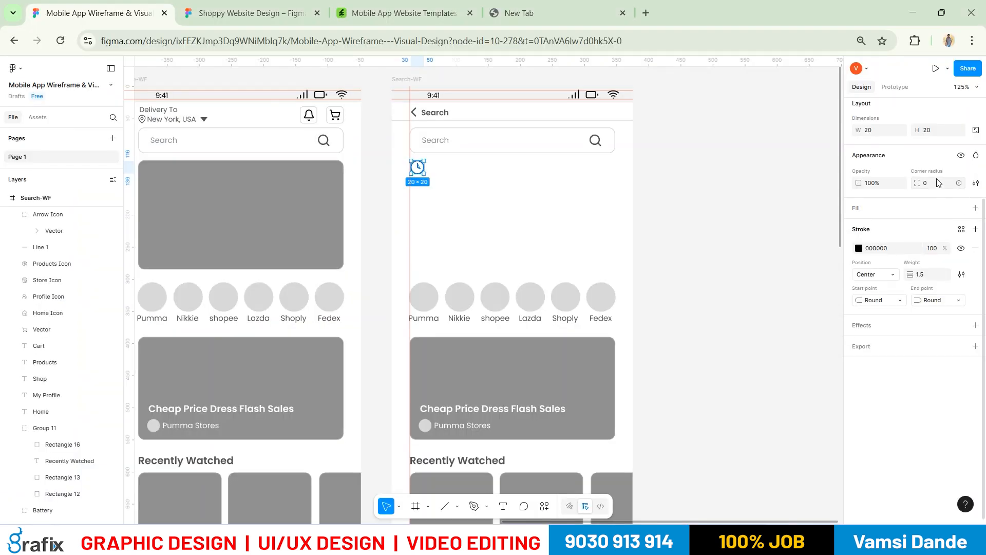
pyautogui.scroll(3, 959, 270)
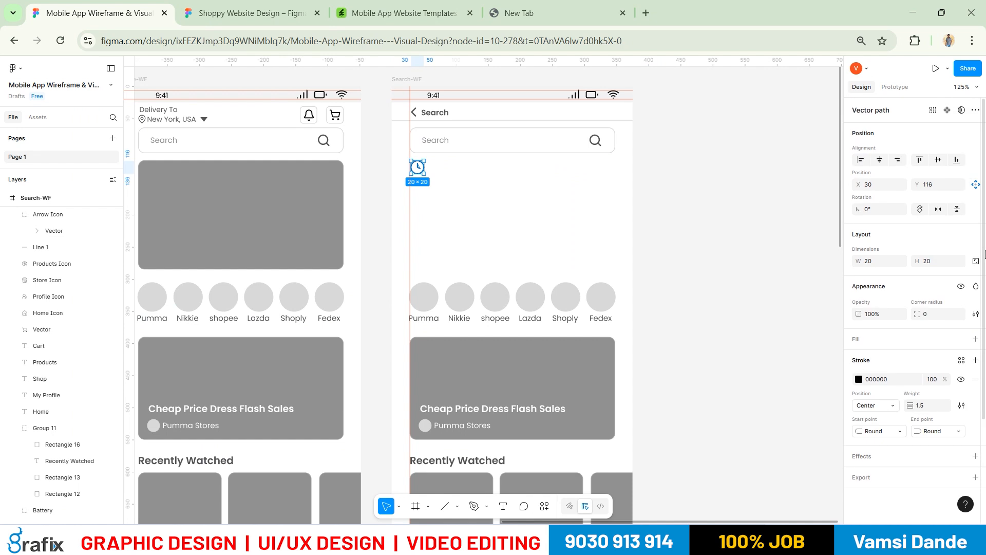
pyautogui.click(976, 261)
pyautogui.click(883, 264)
pyautogui.write('18')
pyautogui.press('Return')
pyautogui.scroll(2, 627, 255)
# Following the reference image, duplicate the Search heading and its divider below the search field, with the clock icon beneath them
pyautogui.hotkey('alt', 'Tab')
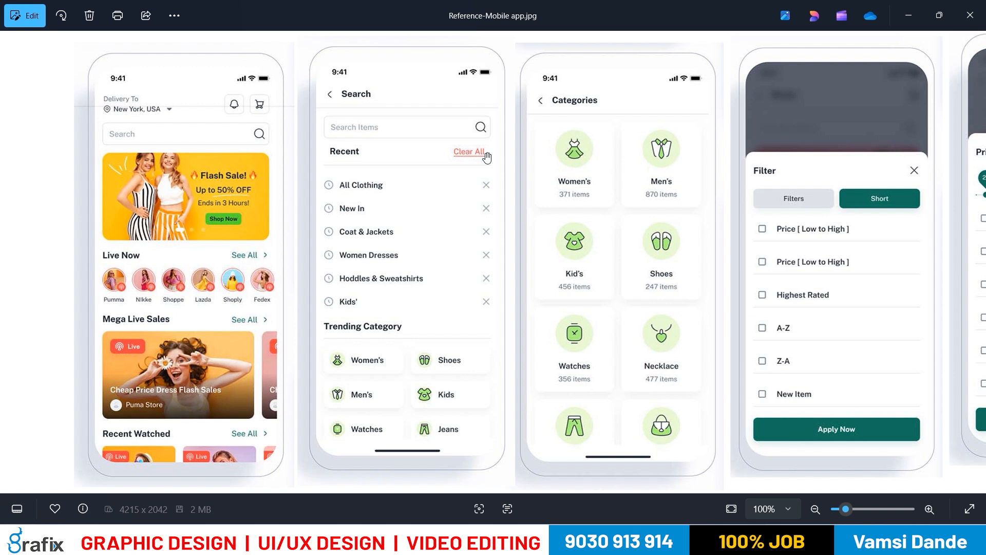
pyautogui.hotkey('alt', 'Tab')
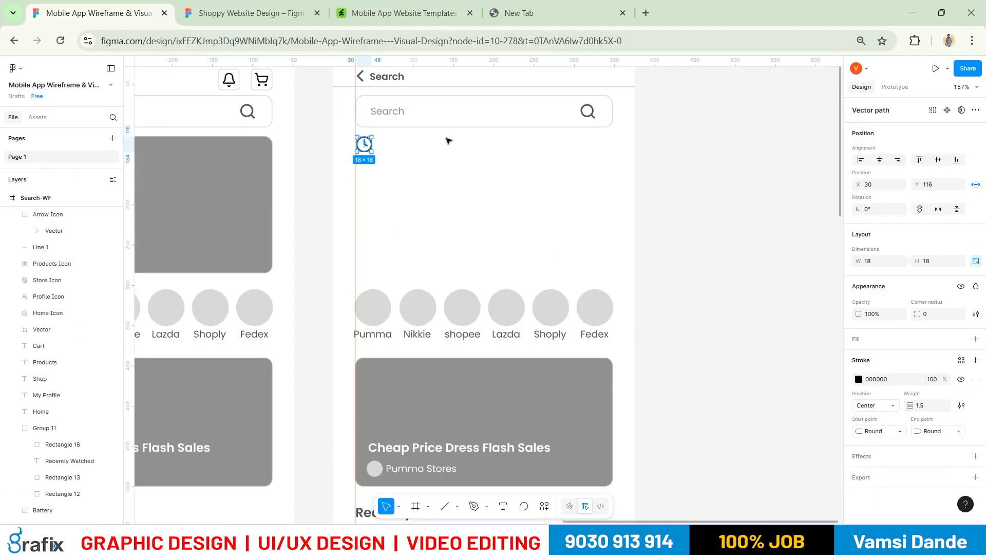
pyautogui.hotkey('alt', 'Tab')
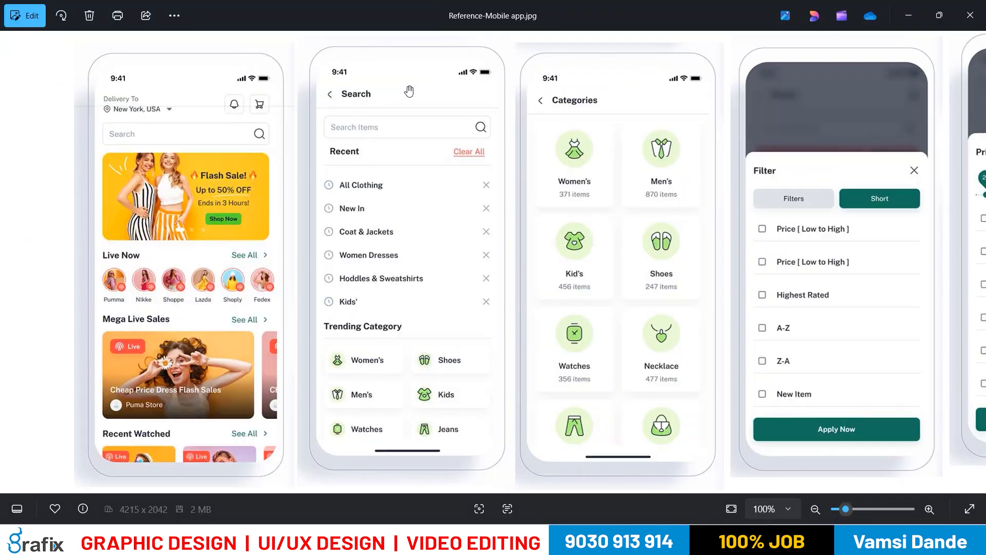
pyautogui.hotkey('alt', 'Tab')
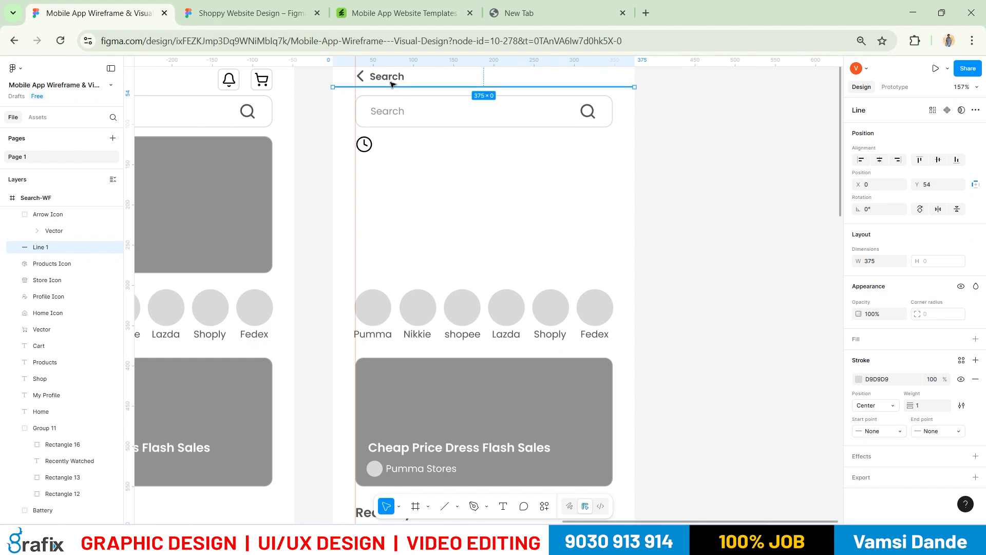
pyautogui.keyDown('shift'); pyautogui.click(392, 79); pyautogui.keyUp('shift')
pyautogui.hotkey('alt', 'Tab')
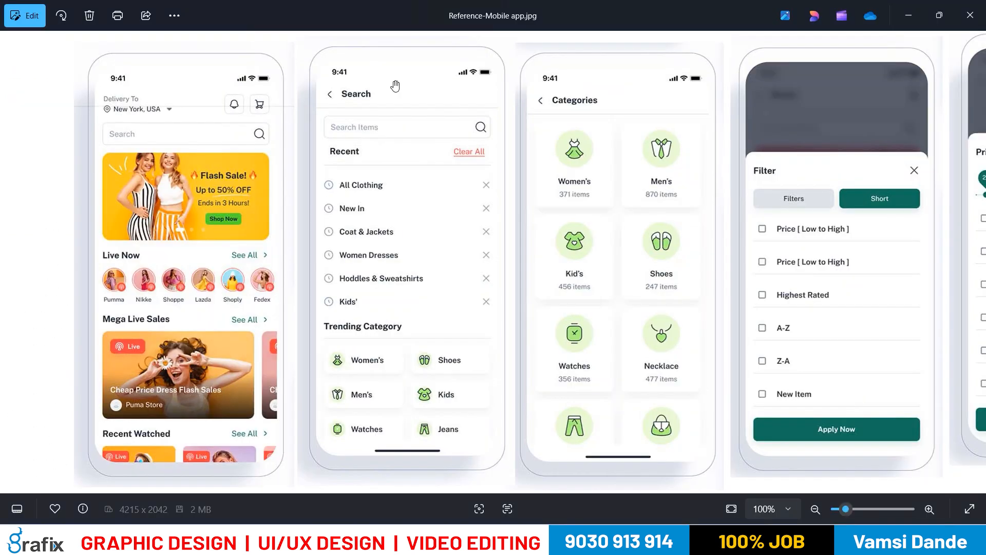
pyautogui.hotkey('alt', 'Tab')
pyautogui.moveTo(393, 81); pyautogui.dragTo(361, 180)
pyautogui.press('Escape')
pyautogui.scroll(5, 365, 148)
# Shorten the duplicated divider from both ends so it matches the width of the search field
pyautogui.click(319, 157)
pyautogui.moveTo(307, 156); pyautogui.dragTo(347, 157)
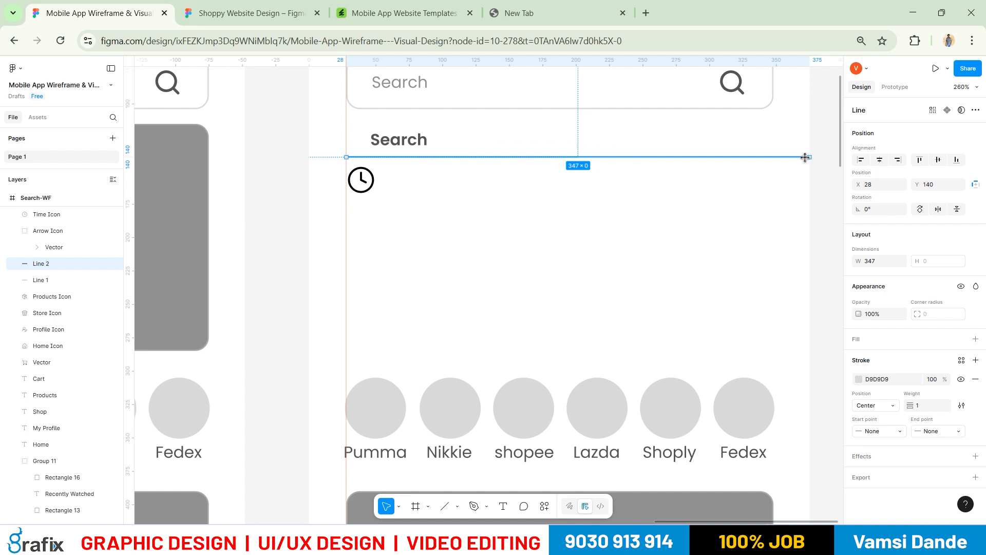
pyautogui.moveTo(798, 153); pyautogui.dragTo(772, 153)
pyautogui.click(781, 229)
# Check the reference image and change the duplicated Search heading's text to "Recent"
pyautogui.hotkey('alt', 'Tab')
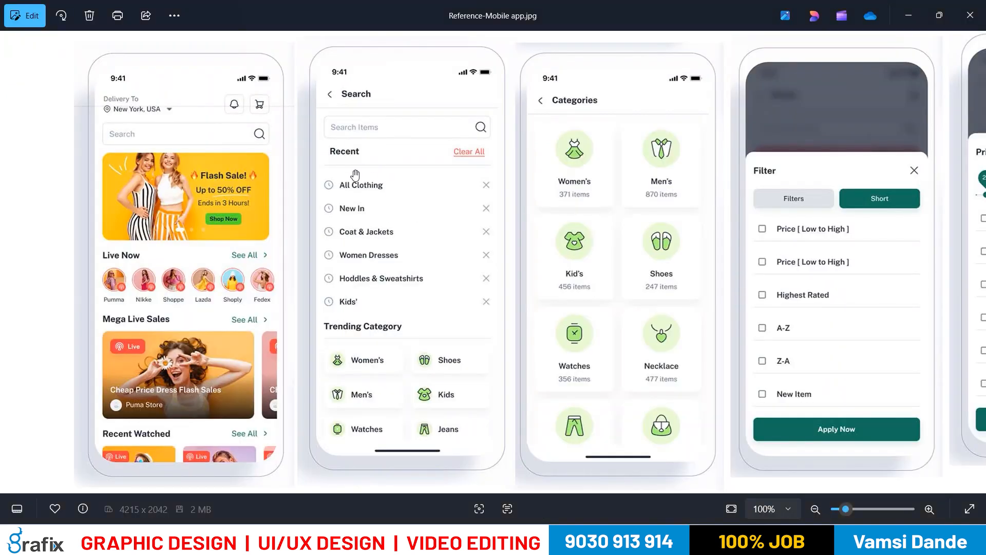
pyautogui.hotkey('alt', 'Tab')
pyautogui.click(398, 139)
pyautogui.doubleClick(398, 139)
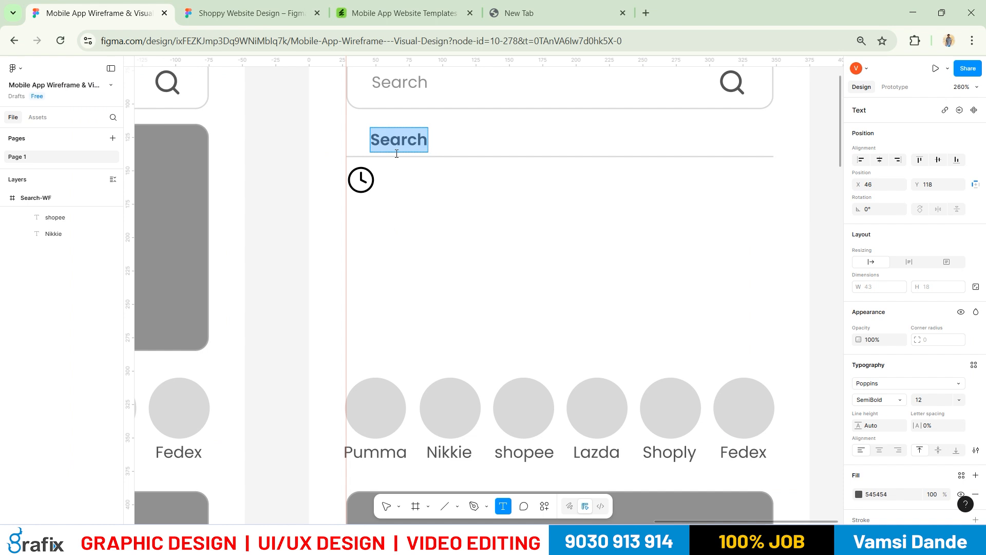
pyautogui.write('REce')
pyautogui.press('BackSpace')
pyautogui.press('BackSpace')
pyautogui.press('BackSpace')
pyautogui.write('ecemt')
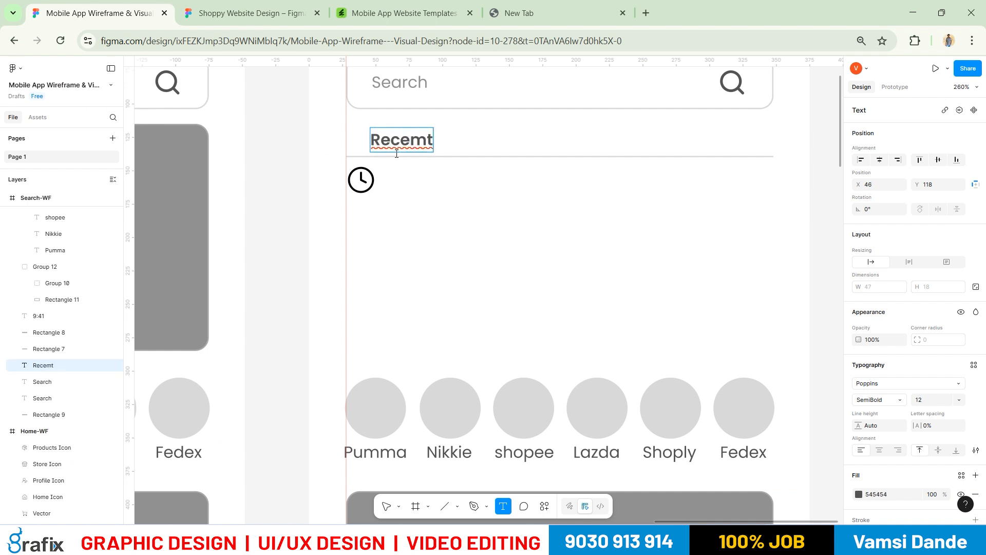
pyautogui.press('BackSpace')
pyautogui.press('BackSpace')
pyautogui.write('nt')
pyautogui.press('Escape')
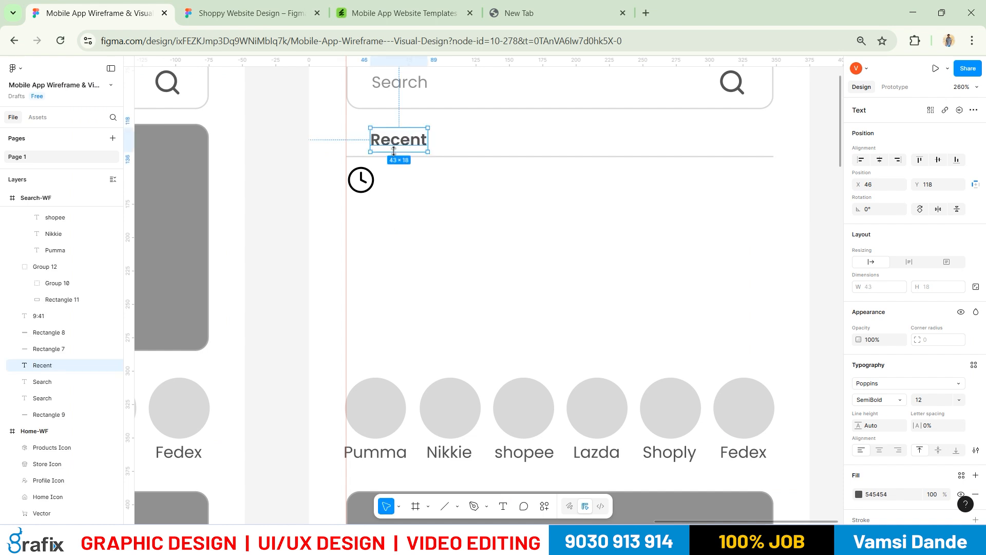
# Duplicate the Recent heading to the opposite end of its row and change the copy's text to "Clear All"
pyautogui.hotkey('alt', 'Tab')
pyautogui.hotkey('alt', 'Tab')
pyautogui.moveTo(406, 141); pyautogui.dragTo(755, 141)
pyautogui.press('Return')
pyautogui.write('Clear All')
pyautogui.press('Escape')
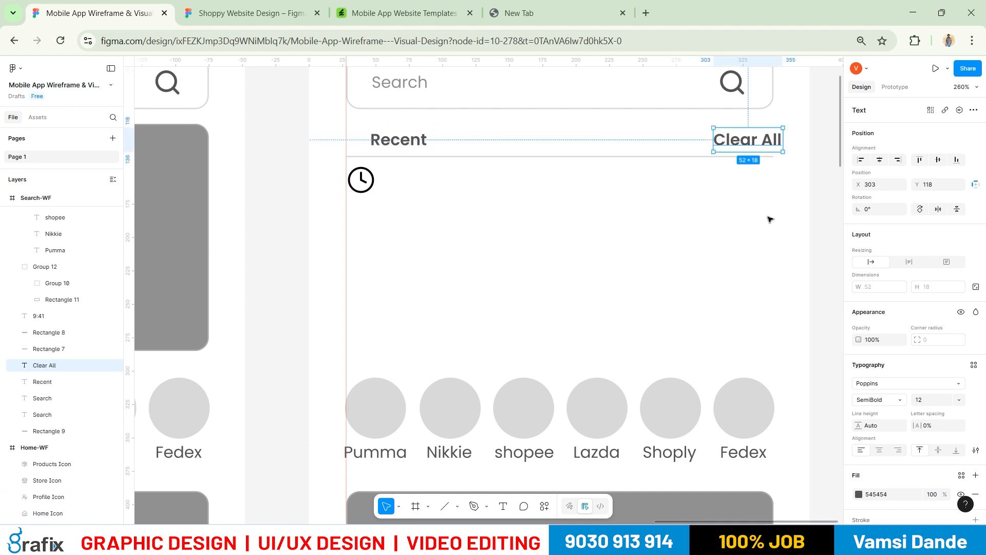
# Underline the Clear All text and shift it to X 297 to align with the divider's end
pyautogui.press('Return')
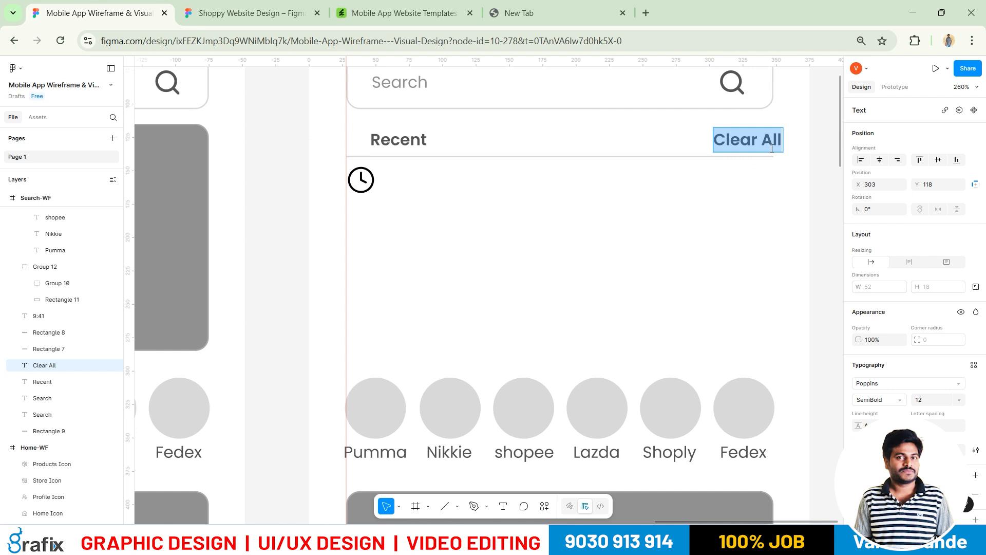
pyautogui.click(773, 148)
pyautogui.press('Escape')
pyautogui.moveTo(769, 148); pyautogui.dragTo(760, 148)
# Change the Clear All text's fill to a lighter grey from the page colors
pyautogui.scroll(-2, 914, 308)
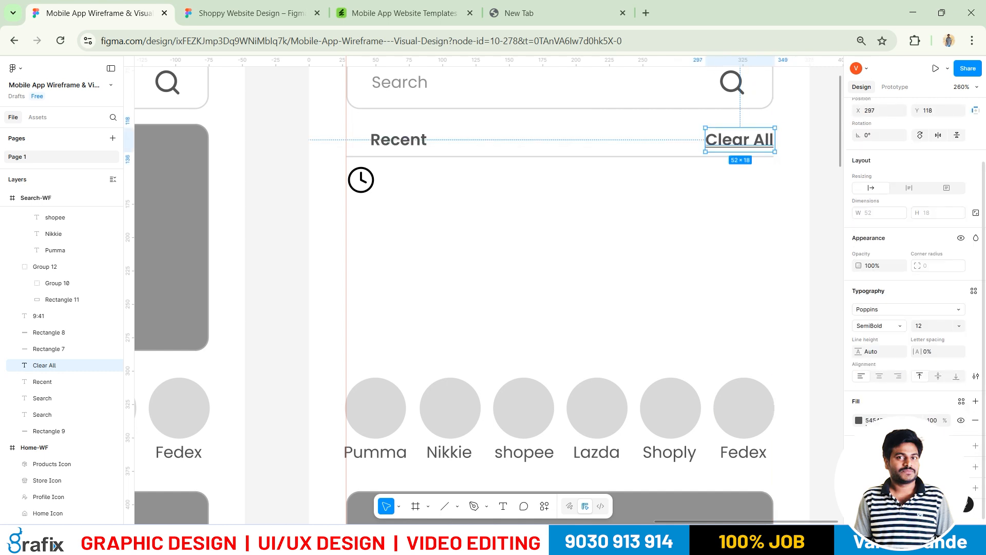
pyautogui.click(858, 421)
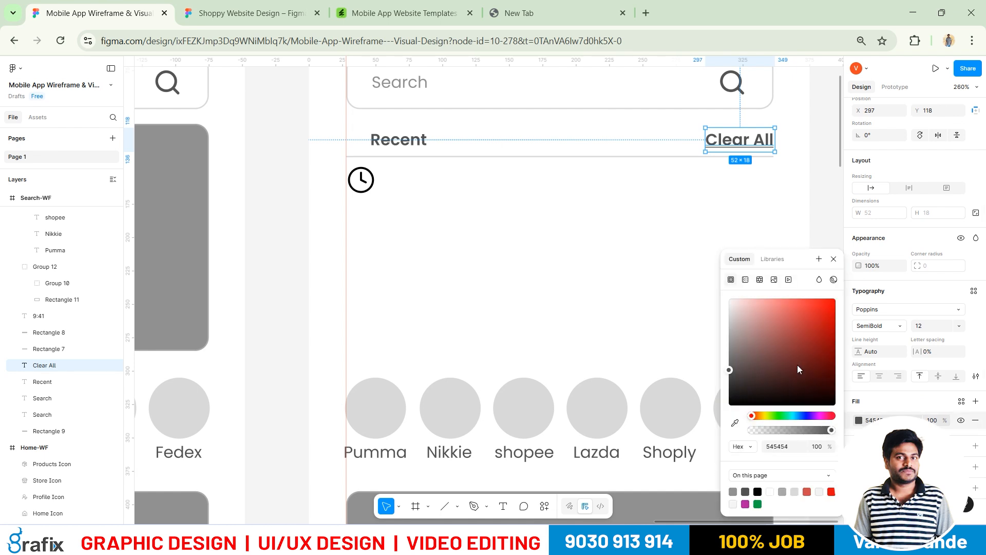
pyautogui.click(750, 209)
pyautogui.click(753, 147)
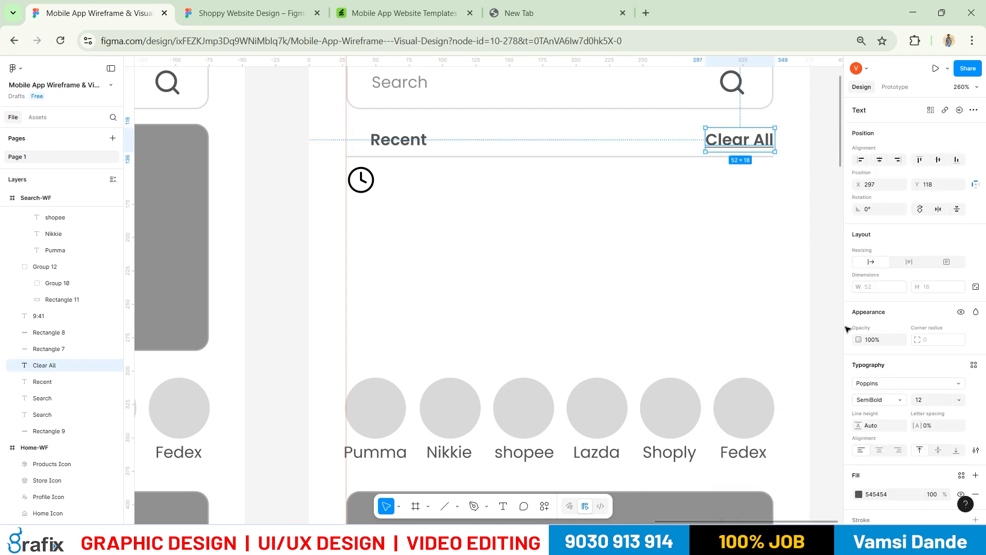
pyautogui.click(858, 494)
pyautogui.click(782, 492)
pyautogui.click(591, 296)
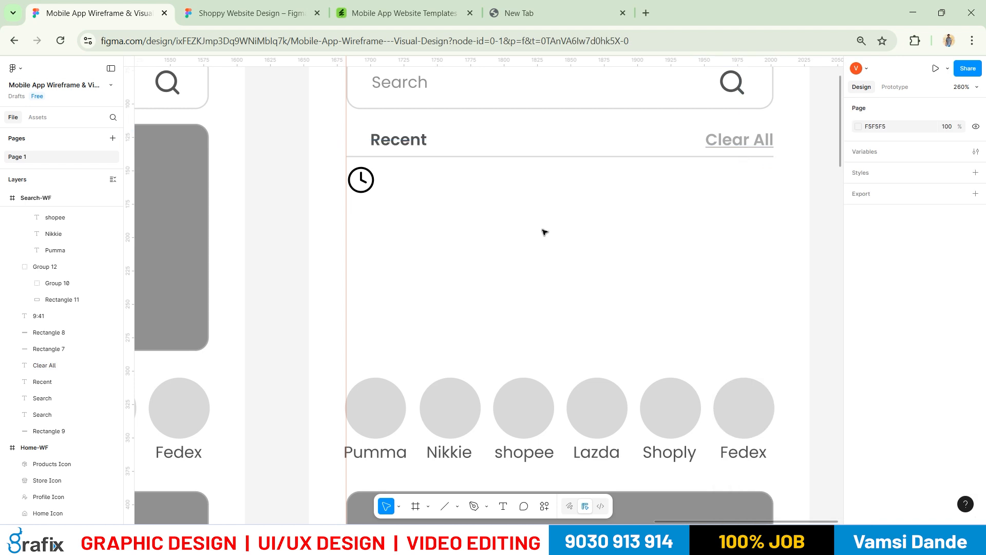
# Check the reference image and change the clock icon's stroke color to grey A9A9A9
pyautogui.scroll(-5, 572, 264)
pyautogui.scroll(-3, 529, 168)
pyautogui.scroll(2, 478, 141)
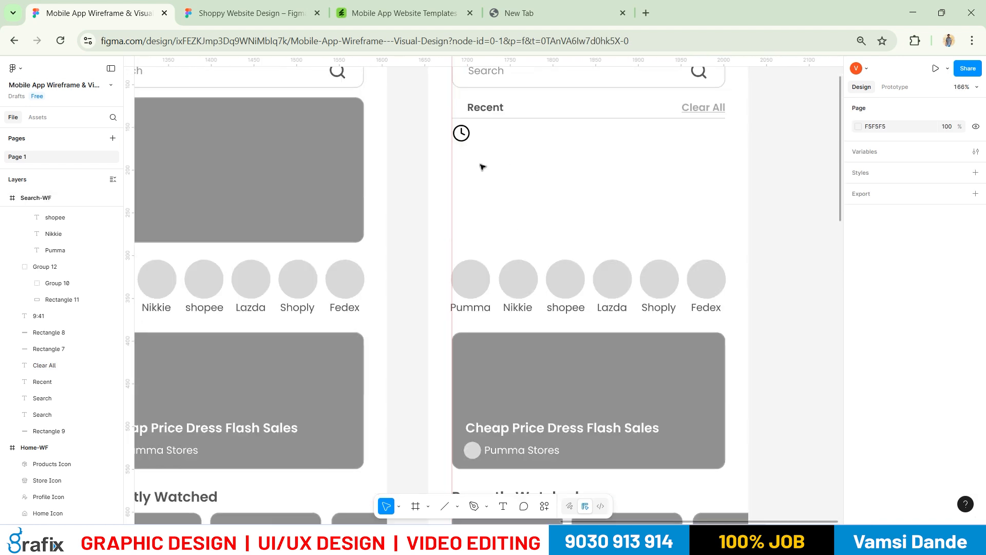
pyautogui.hotkey('alt', 'Tab')
pyautogui.hotkey('alt', 'Tab')
pyautogui.click(462, 134)
pyautogui.click(858, 379)
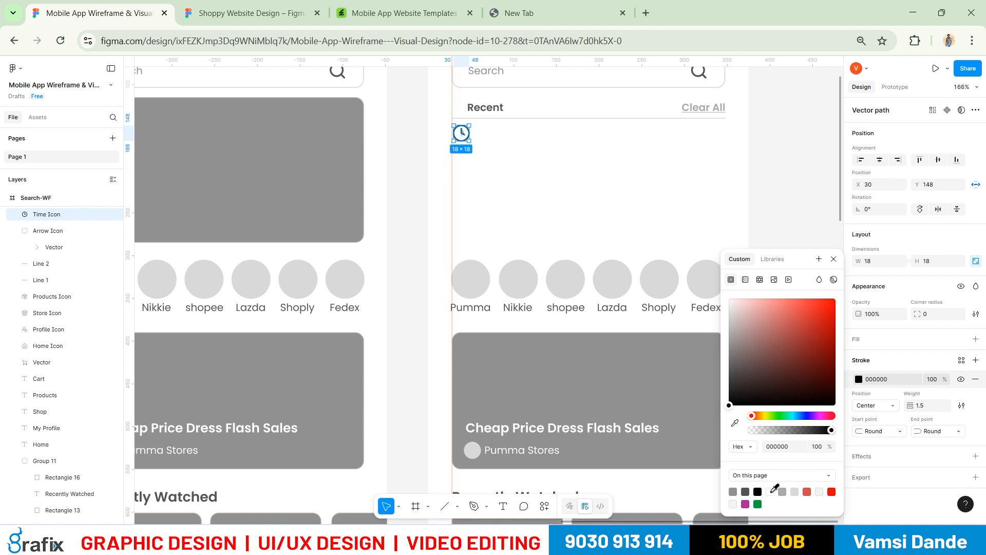
pyautogui.click(794, 491)
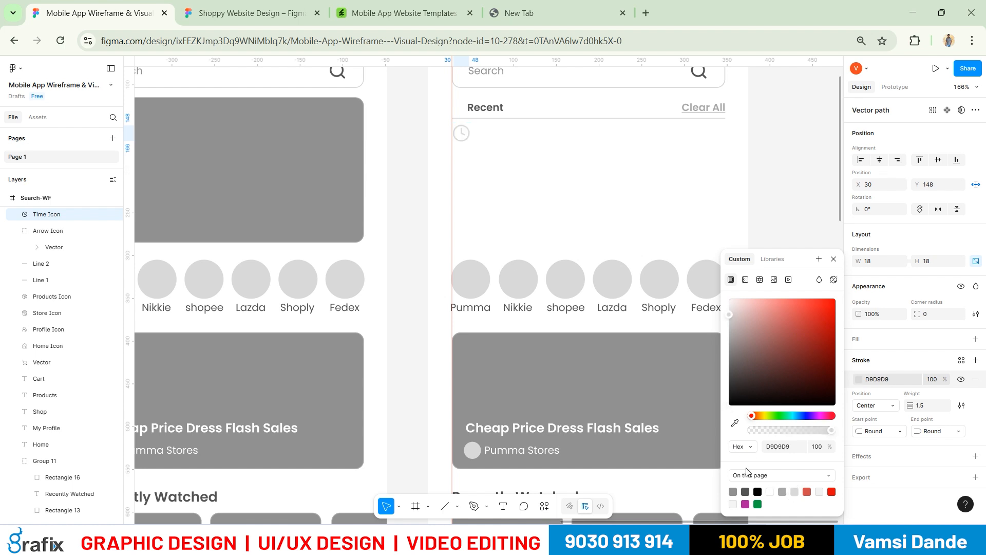
pyautogui.click(458, 244)
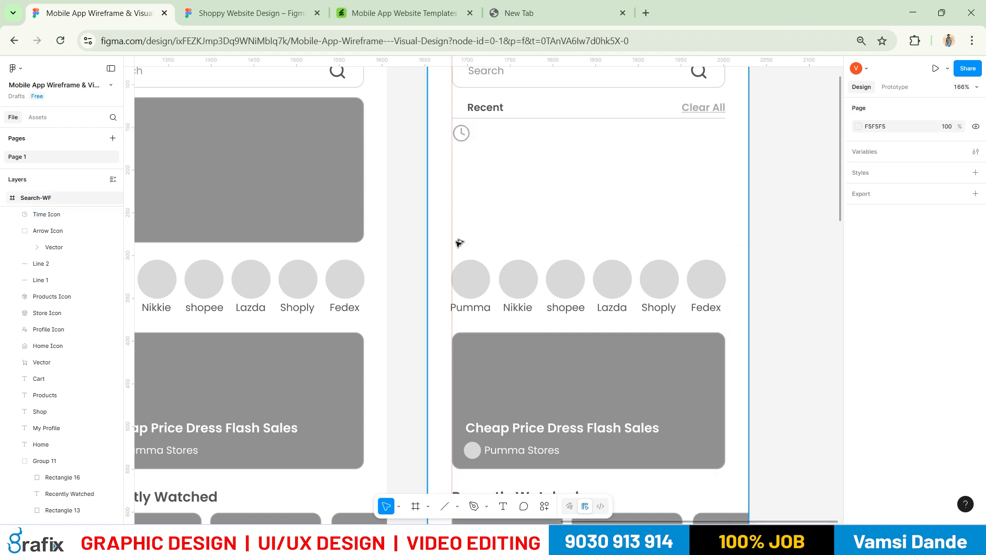
# Delete the row of store circles and names from the Search screen, and move the clock icon down to Y 158
pyautogui.keyDown('ctrl'); pyautogui.scroll(-2, 458, 244); pyautogui.keyUp('ctrl')
pyautogui.moveTo(692, 246); pyautogui.dragTo(467, 310)
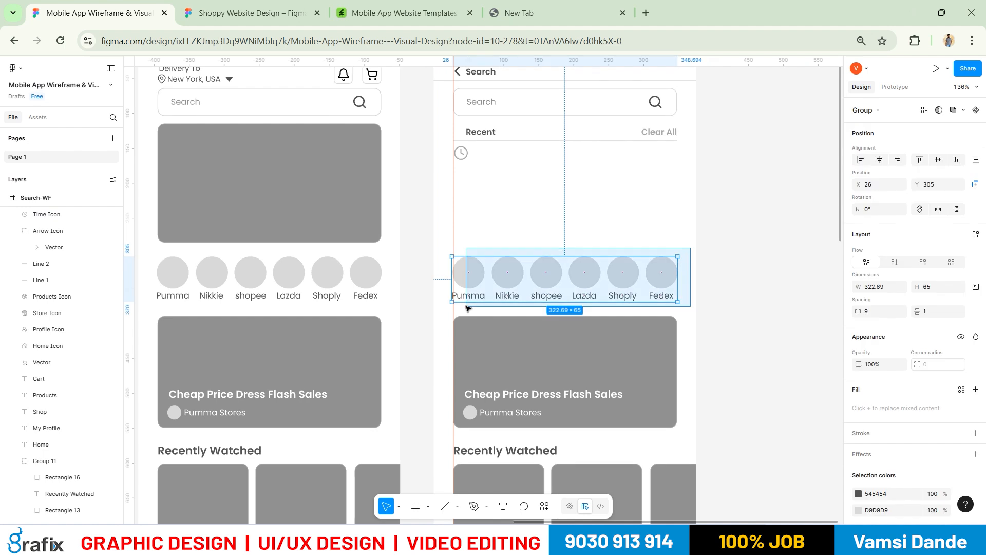
pyautogui.hotkey('alt', 'Tab')
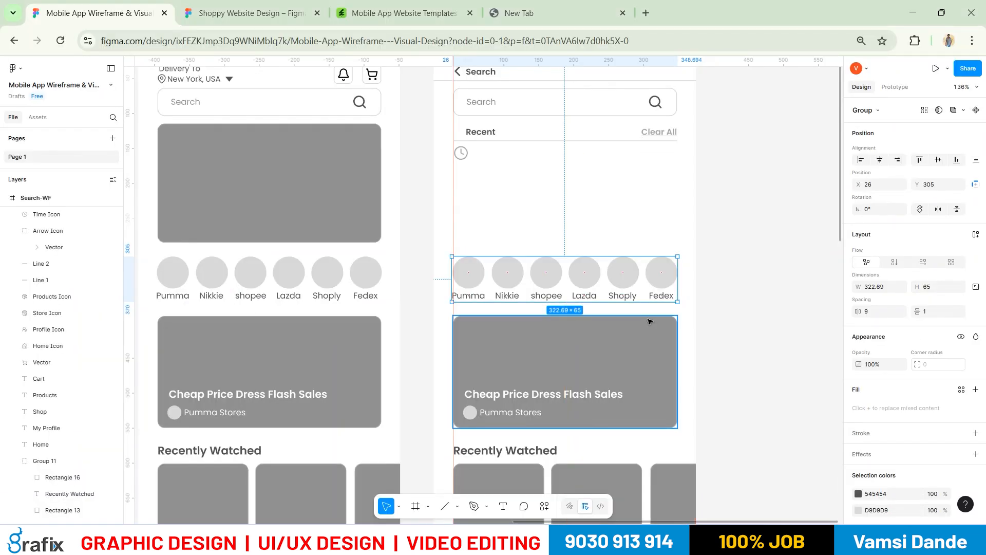
pyautogui.press('Delete')
pyautogui.click(461, 153)
pyautogui.hotkey('shift', 'Down')
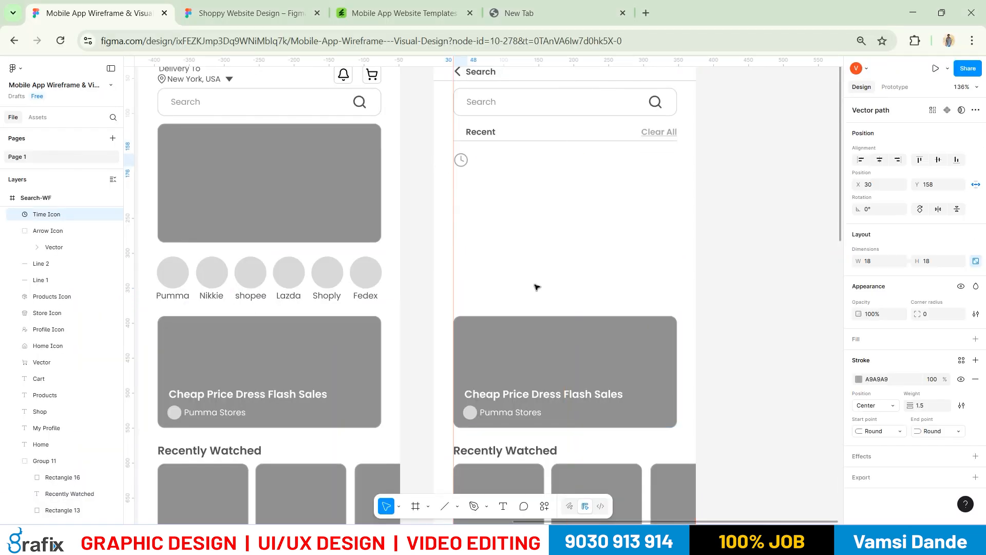
# Following the reference image, duplicate the Recent heading beside the clock icon at X 66, Y 158
pyautogui.hotkey('alt', 'Tab')
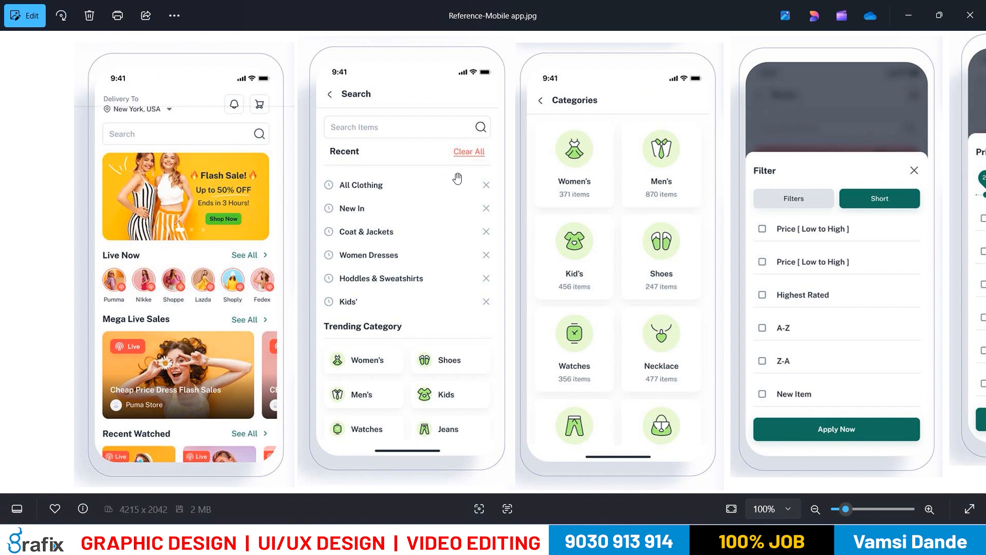
pyautogui.hotkey('alt', 'Tab')
pyautogui.click(508, 202)
pyautogui.moveTo(477, 131); pyautogui.dragTo(475, 153)
pyautogui.hotkey('shift', 'Right')
pyautogui.hotkey('shift', 'Right')
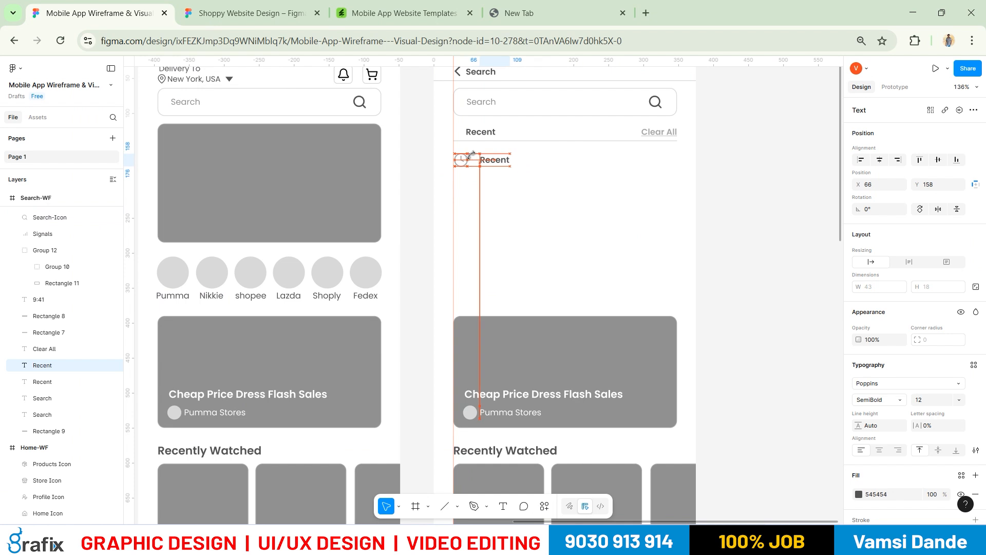
# Change the label beside the clock icon to "All Clothing" and switch to the reference image
pyautogui.press('Return')
pyautogui.write('All Clothing')
pyautogui.hotkey('alt', 'Tab')
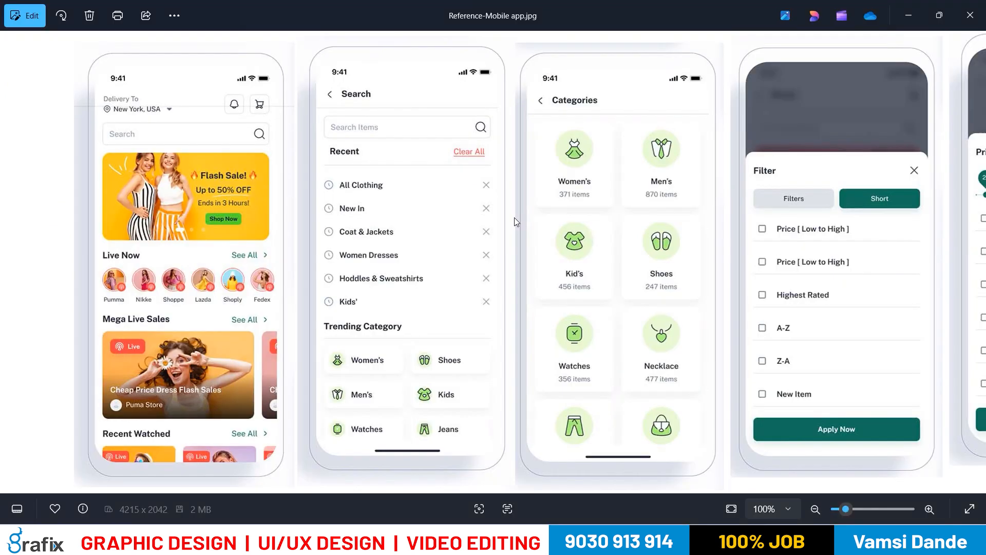
# Check the reference image and delete the Cheap Price Dress Flash Sales card and the Recently Watched section from the Search screen
pyautogui.hotkey('alt', 'Tab')
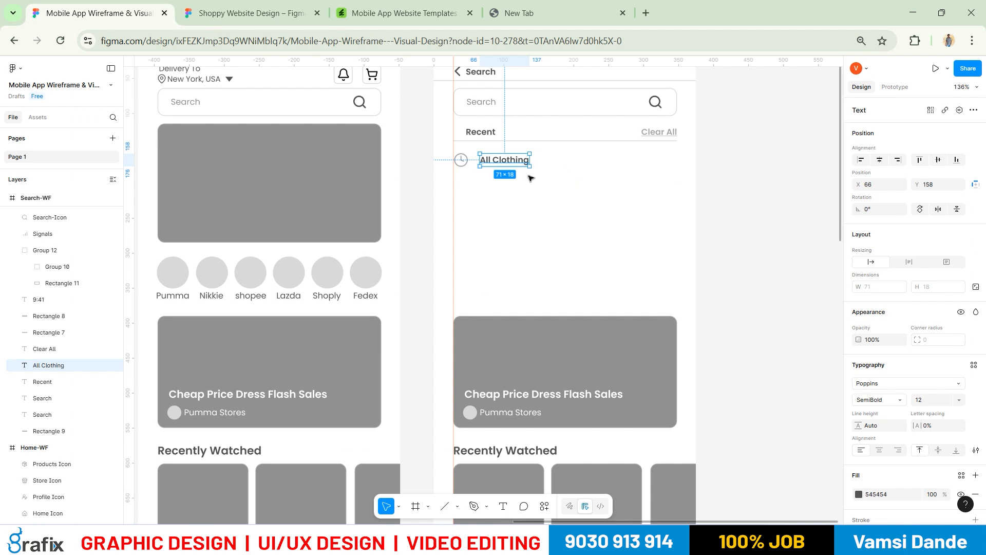
pyautogui.click(536, 197)
pyautogui.hotkey('alt', 'Tab')
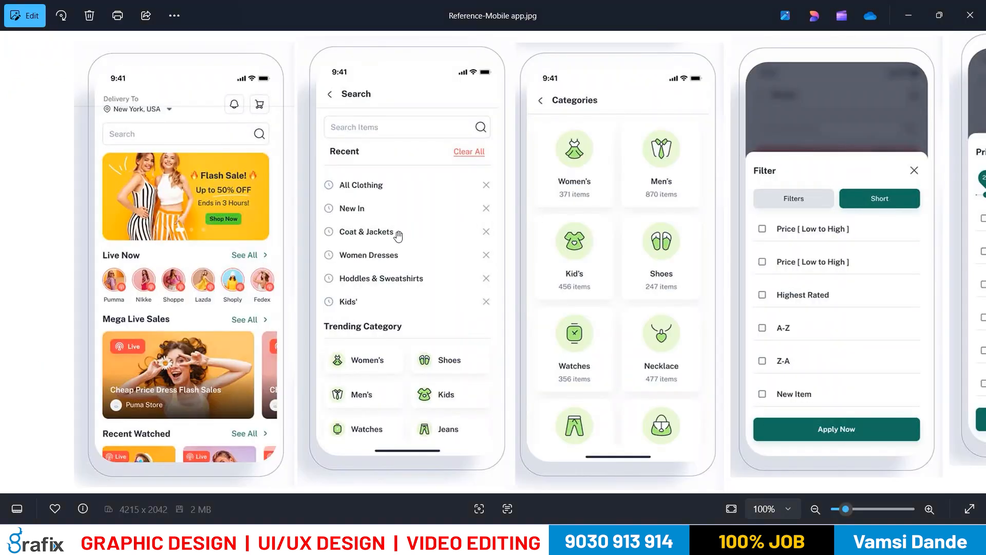
pyautogui.hotkey('alt', 'Tab')
pyautogui.moveTo(562, 188); pyautogui.dragTo(454, 154)
pyautogui.scroll(-3, 457, 188)
pyautogui.moveTo(457, 187); pyautogui.dragTo(661, 452)
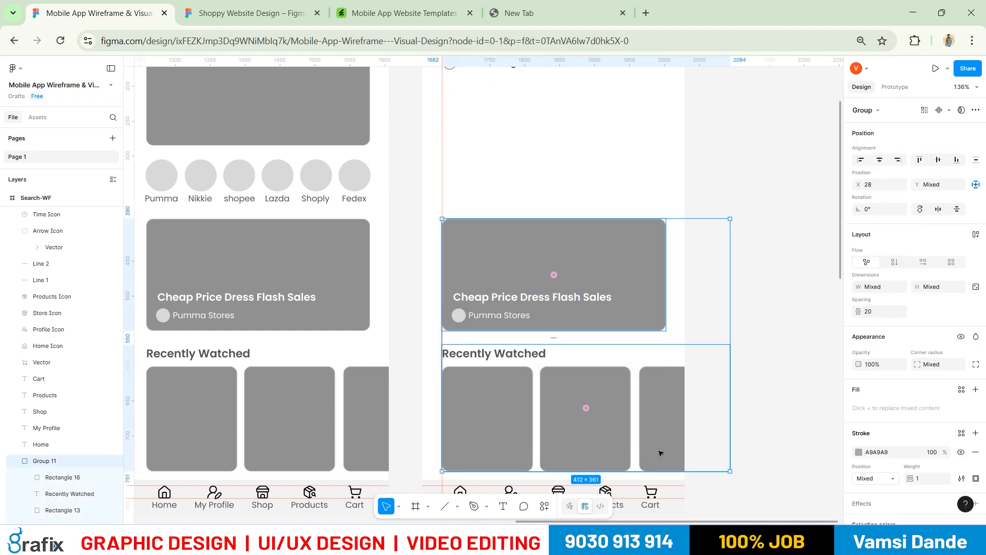
pyautogui.press('Delete')
pyautogui.scroll(-5, 675, 359)
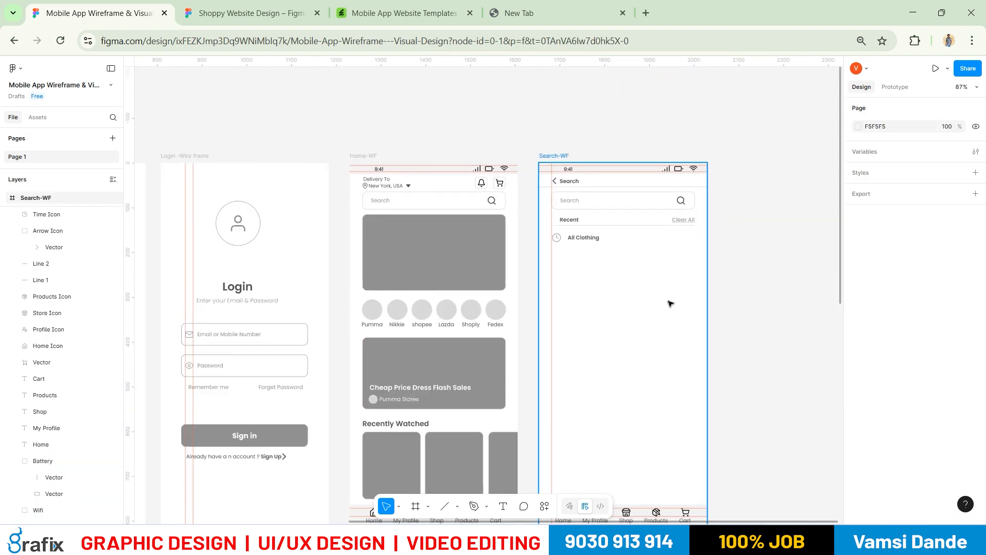
# Duplicate the clock icon and All Clothing label down to Y 190, and repeat the copy at equal spacing down to Y 414
pyautogui.scroll(5, 667, 304)
pyautogui.moveTo(621, 271); pyautogui.dragTo(520, 211)
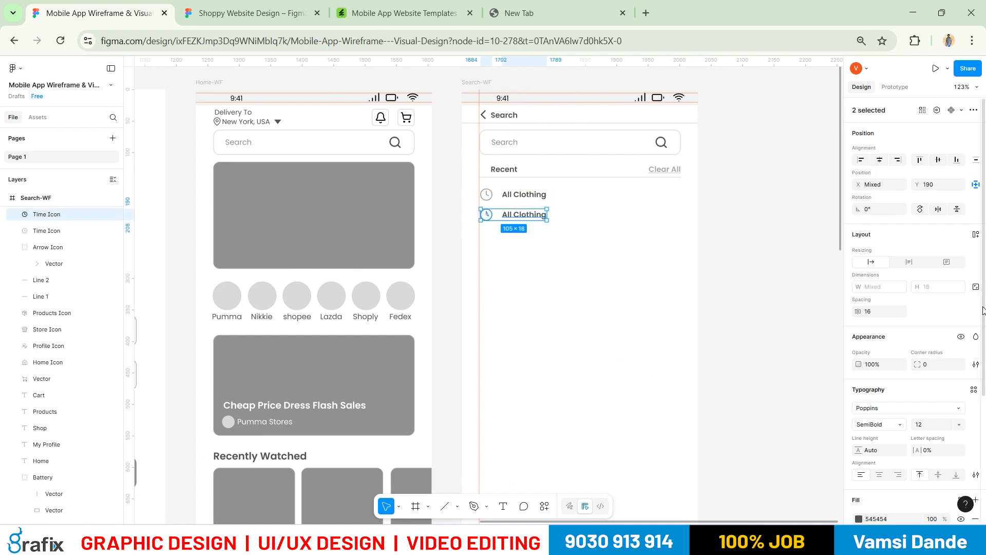
pyautogui.hotkey('ctrl', 'd')
pyautogui.hotkey('ctrl', 'd')
pyautogui.hotkey('ctrl', 'd')
pyautogui.hotkey('ctrl', 'd')
pyautogui.hotkey('ctrl', 'd')
pyautogui.hotkey('ctrl', 'd')
pyautogui.hotkey('ctrl', 'd')
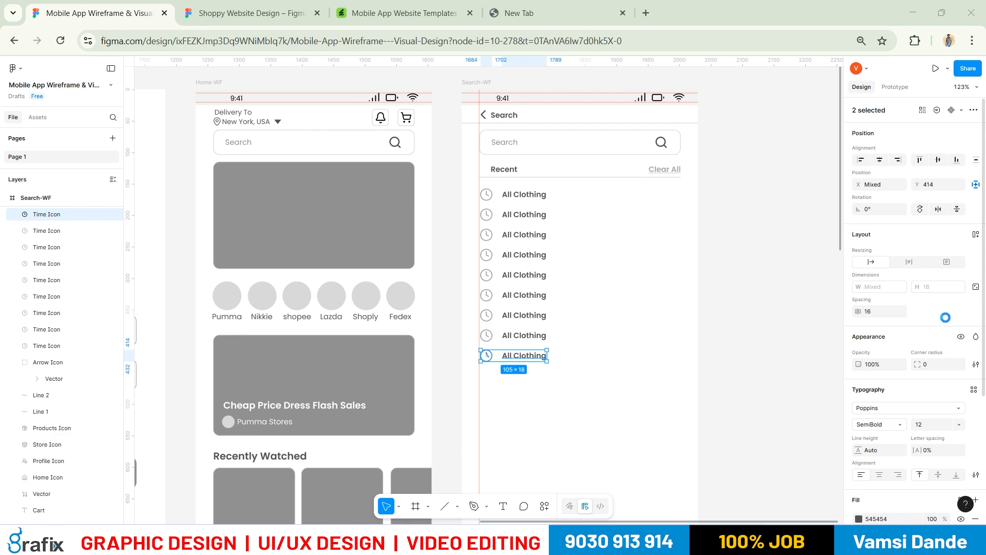
# Following the reference image, change the second and last recent search labels to "New in"
pyautogui.hotkey('alt', 'Tab')
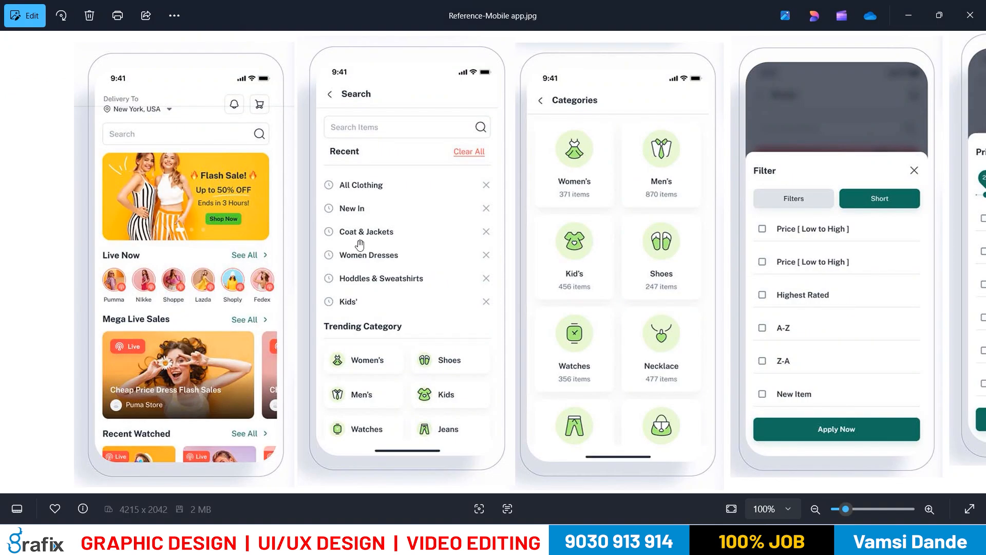
pyautogui.hotkey('alt', 'Tab')
pyautogui.press('t')
pyautogui.click(533, 217)
pyautogui.hotkey('ctrl', 'a')
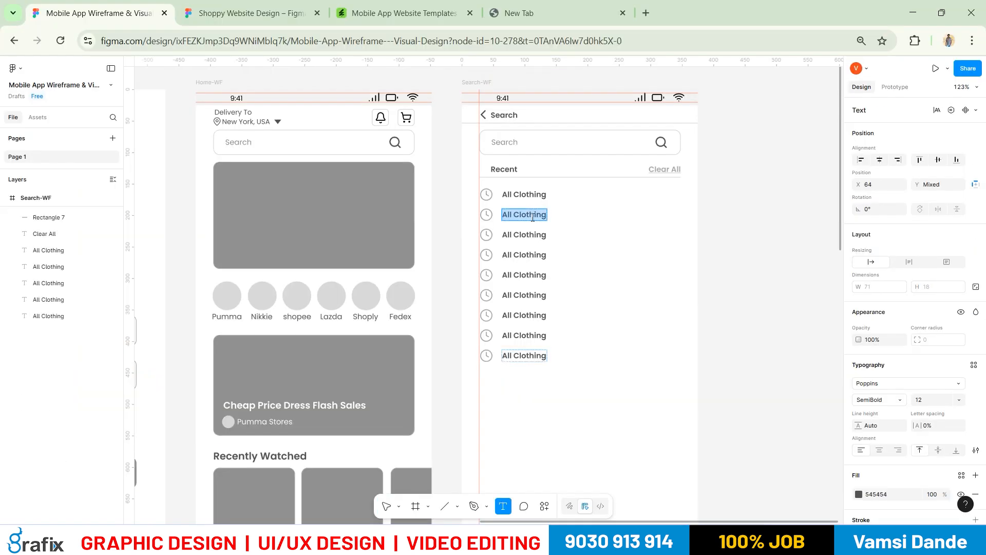
pyautogui.write('New in')
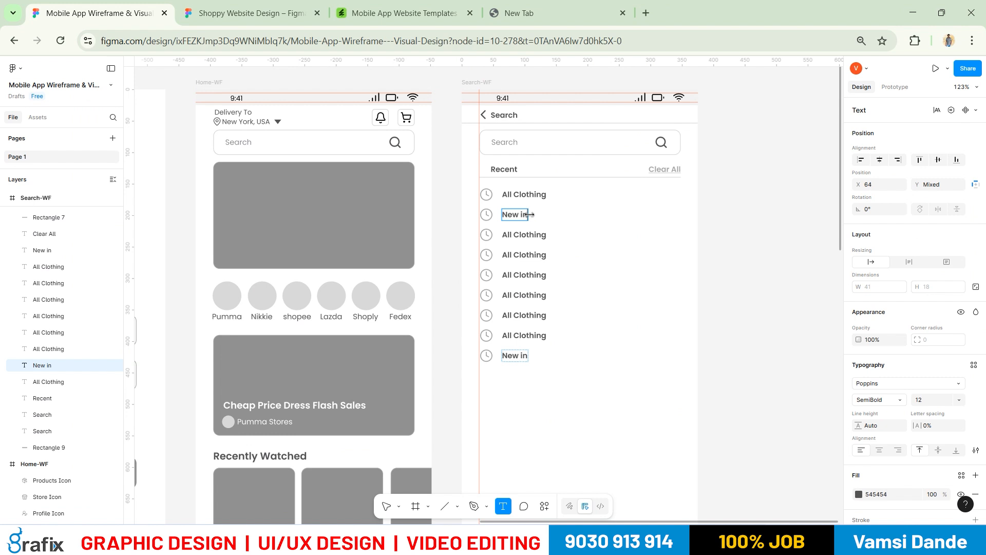
# Following the reference image, change the third recent search label to "Coats & Jackets"
pyautogui.hotkey('alt', 'Tab')
pyautogui.hotkey('alt', 'Tab')
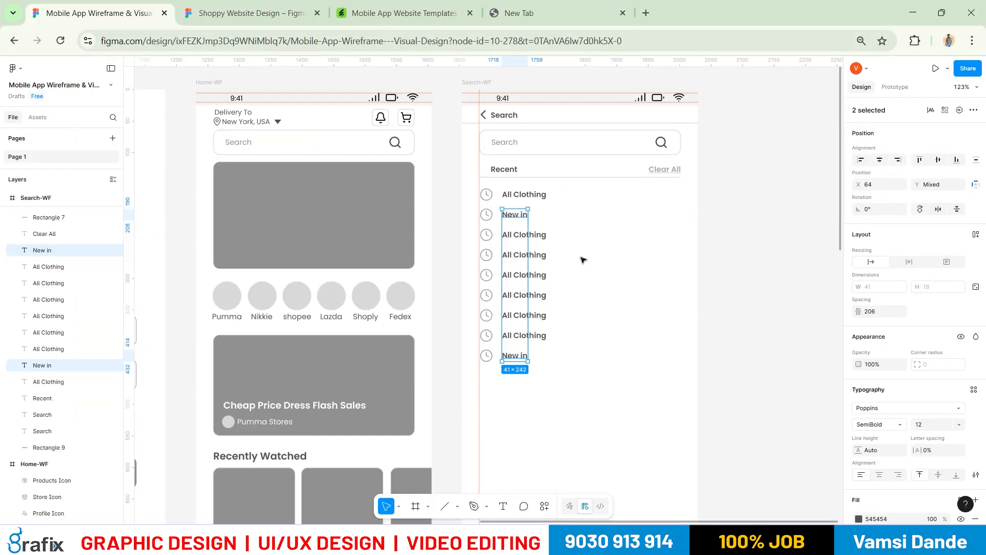
pyautogui.click(582, 260)
pyautogui.click(537, 236)
pyautogui.hotkey('alt', 'Tab')
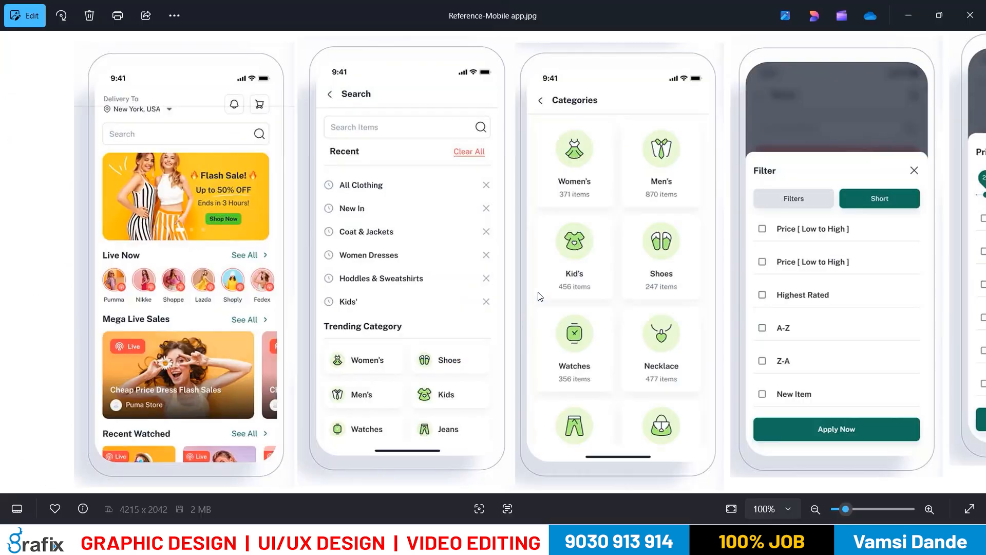
pyautogui.hotkey('alt', 'Tab')
pyautogui.press('Return')
pyautogui.write('Coats & Jackets')
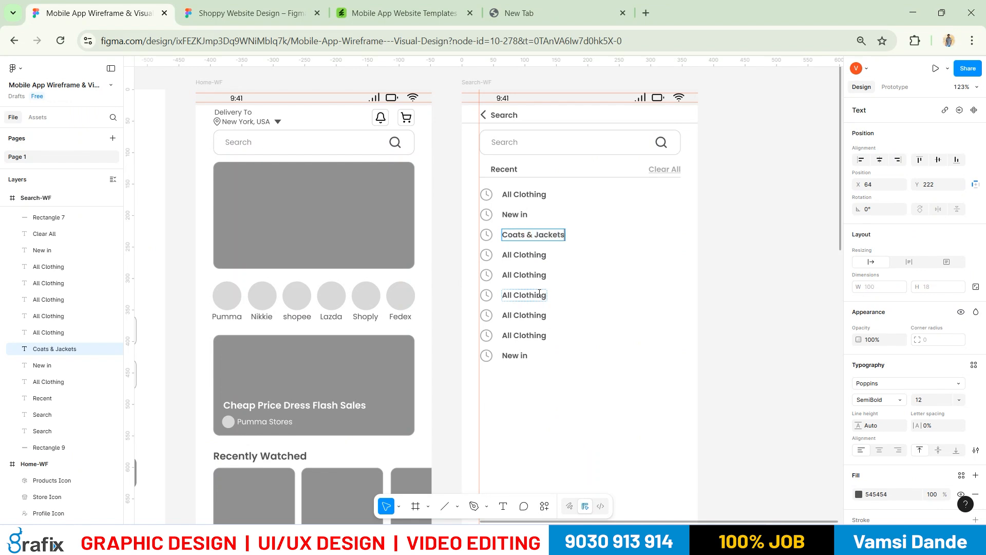
# Following the reference image, change the fourth recent search label to "Women Dresses"
pyautogui.hotkey('alt', 'Tab')
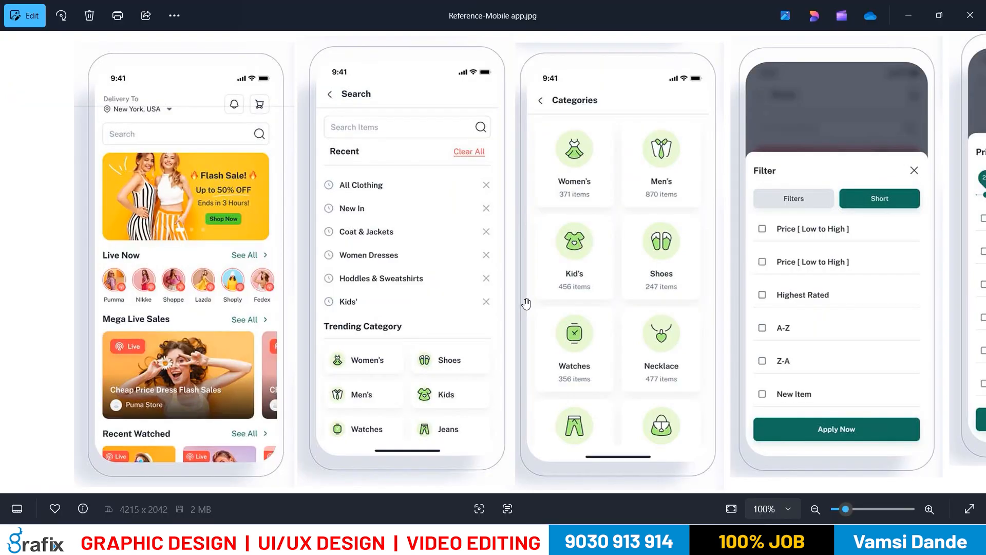
pyautogui.hotkey('alt', 'Tab')
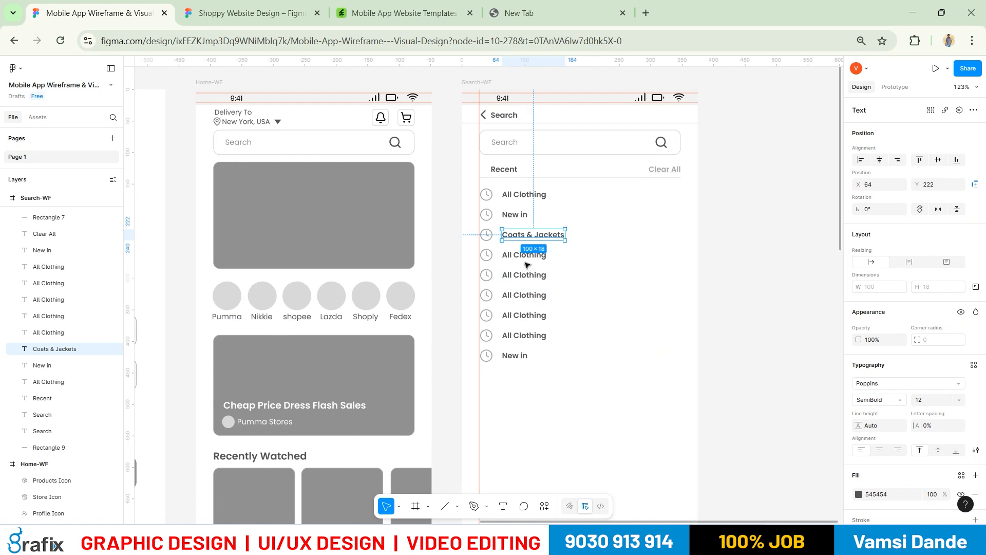
pyautogui.doubleClick(531, 255)
pyautogui.write('Women Dresses')
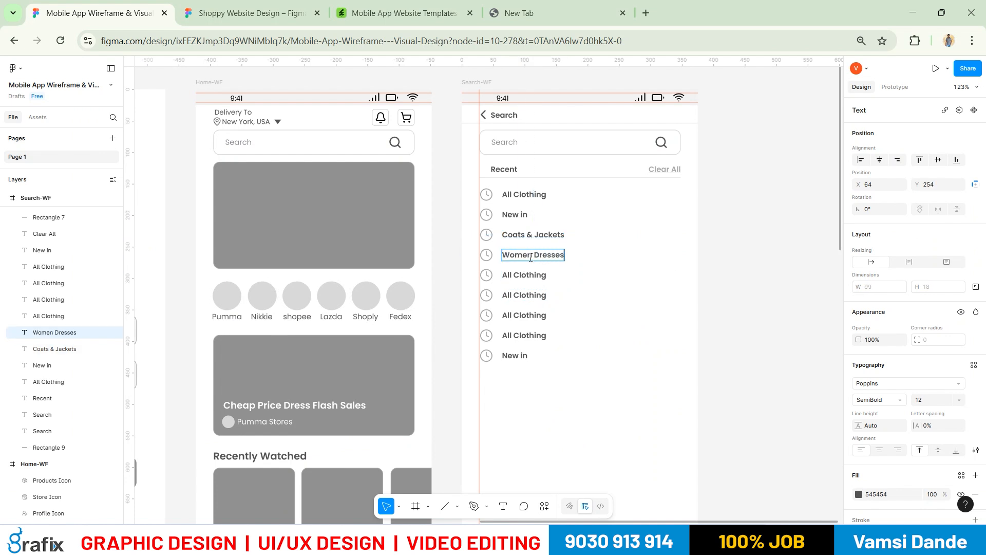
pyautogui.press('Escape')
# Consult the category list in the Shoppy Website Design file and change the wireframe's fifth recent search label to "Jeans"
pyautogui.click(282, 10)
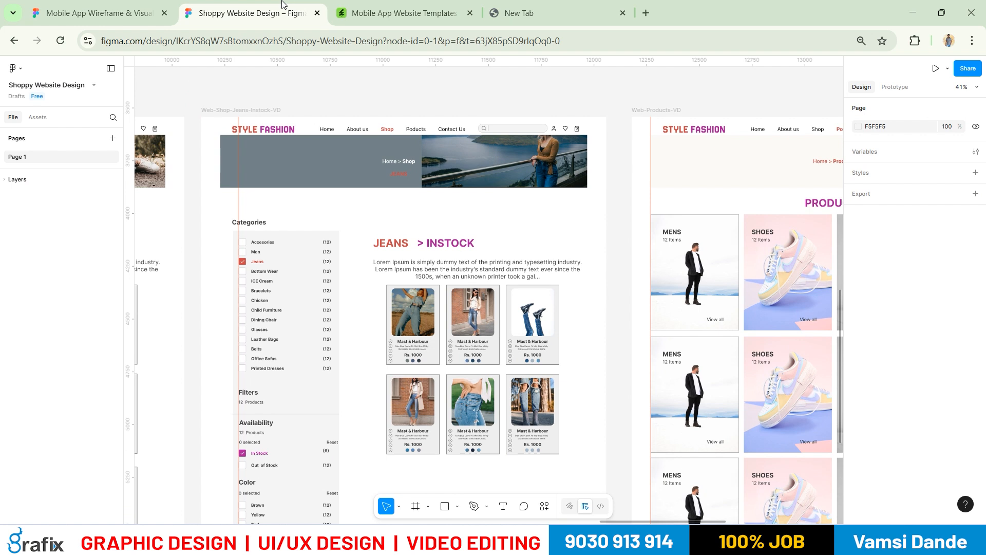
pyautogui.scroll(-3, 440, 305)
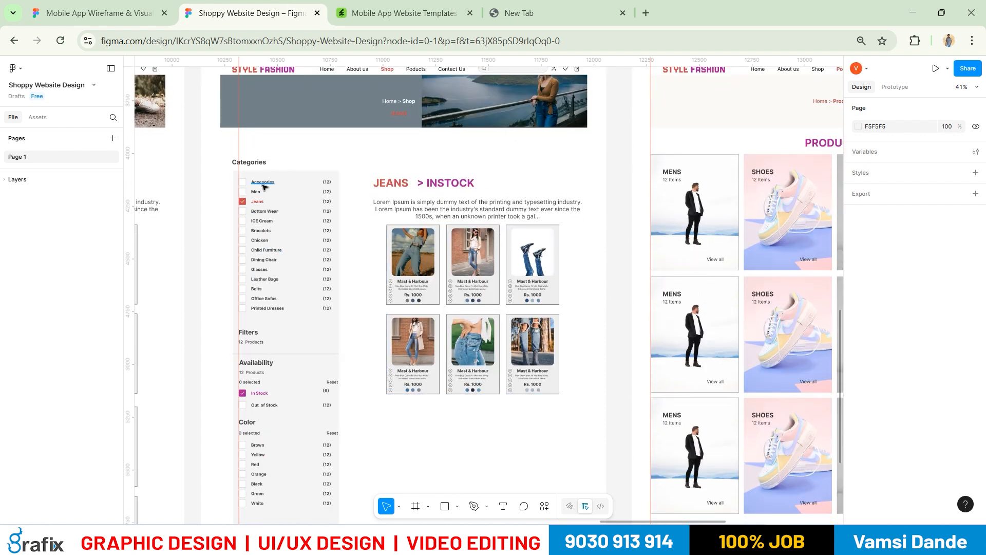
pyautogui.click(264, 186)
pyautogui.scroll(5, 255, 228)
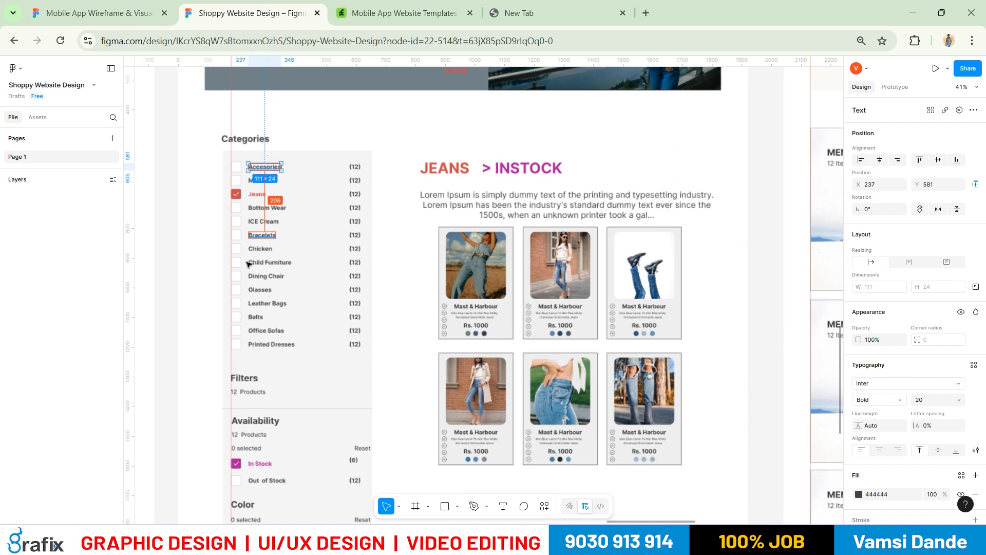
pyautogui.moveTo(295, 298); pyautogui.dragTo(374, 285)
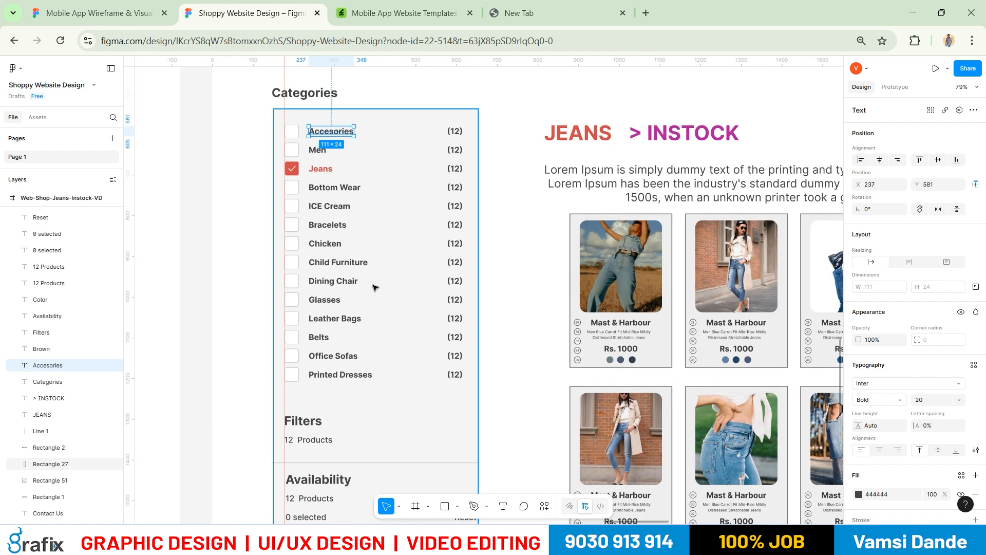
pyautogui.scroll(-1, 374, 287)
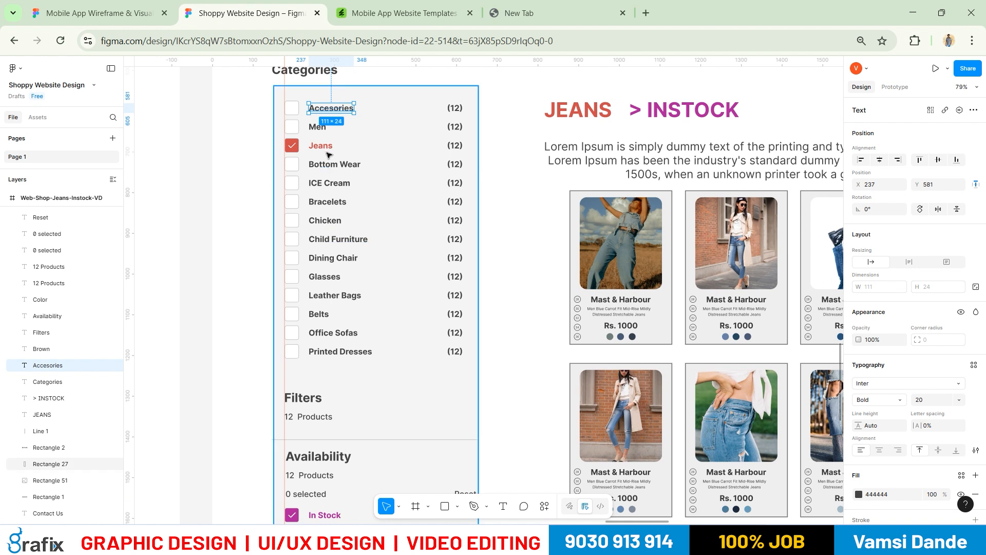
pyautogui.click(117, 4)
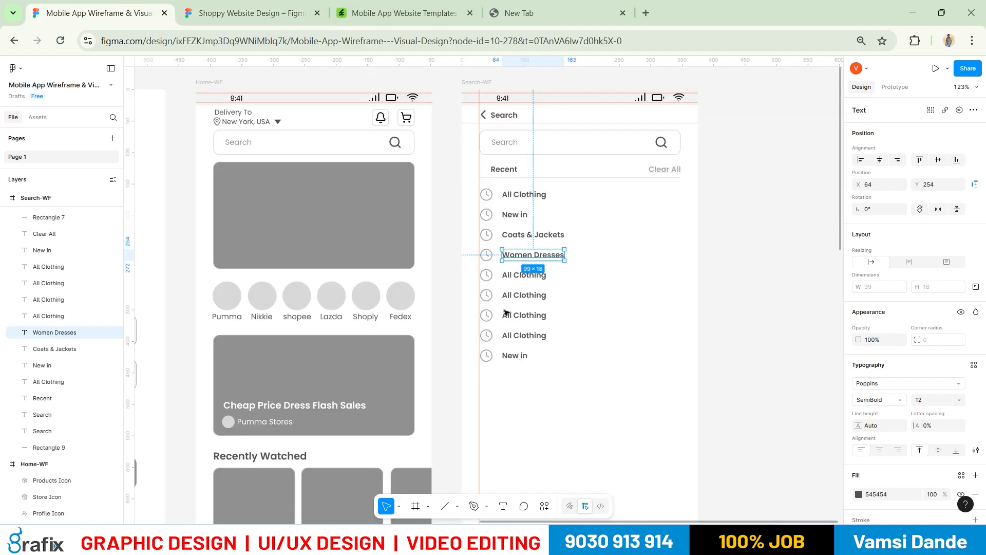
pyautogui.doubleClick(536, 274)
pyautogui.write('Jeans')
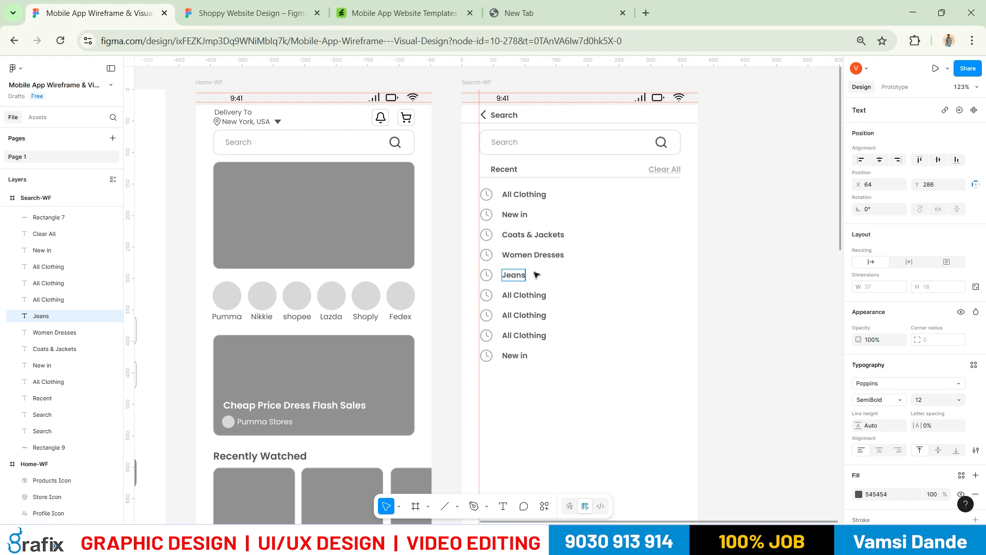
pyautogui.press('Escape')
# Check the website categories and the reference image, and change the sixth recent search label to "Kids"
pyautogui.click(292, 13)
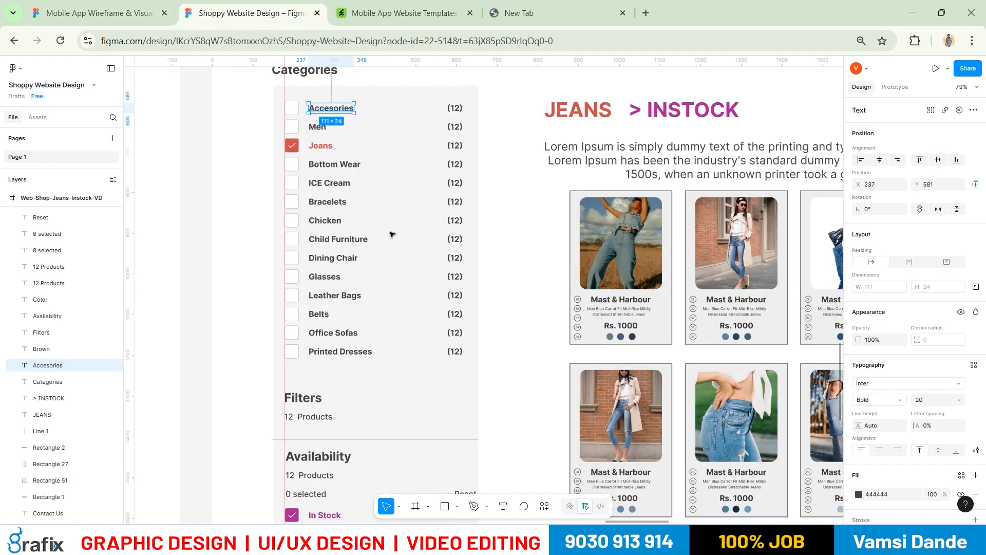
pyautogui.click(98, 13)
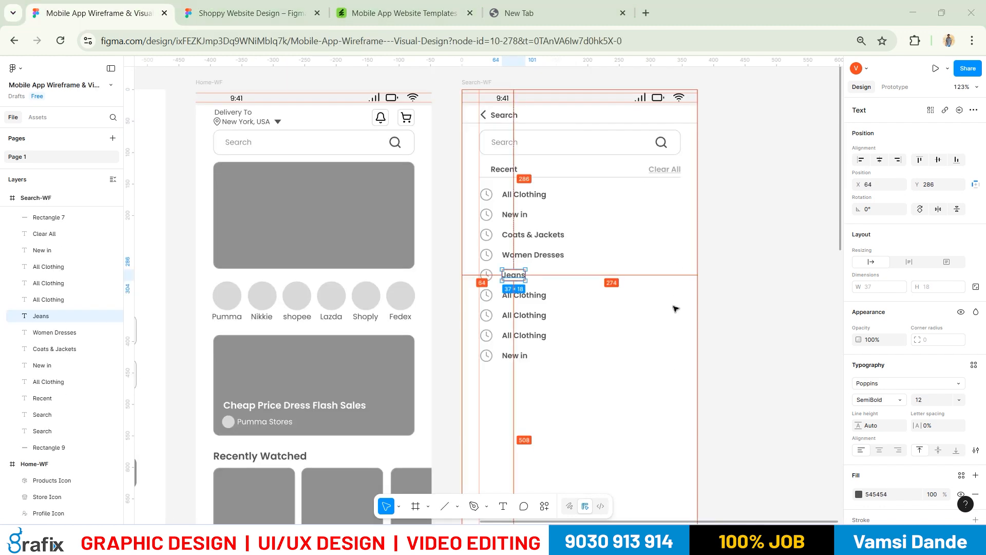
pyautogui.hotkey('alt', 'Tab')
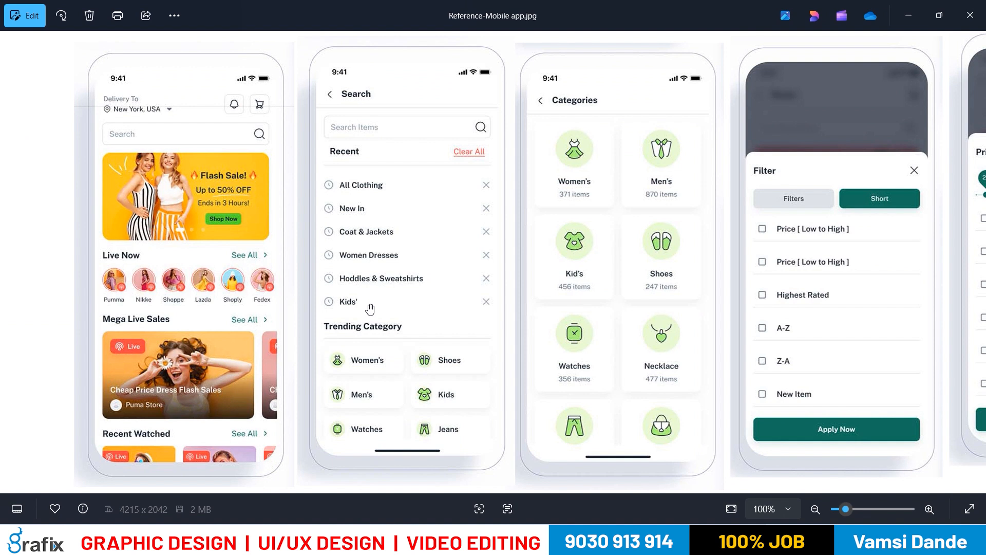
pyautogui.hotkey('alt', 'Tab')
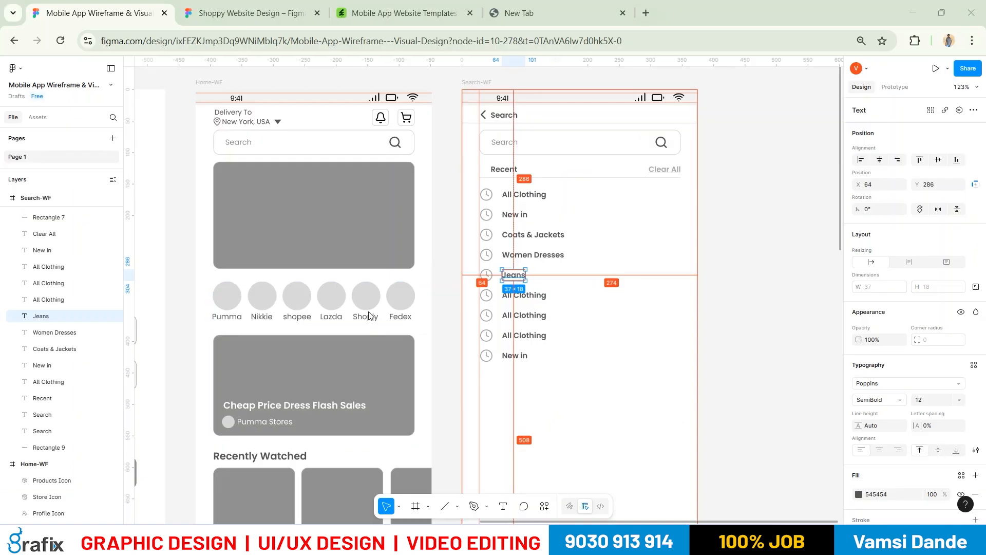
pyautogui.doubleClick(521, 301)
pyautogui.write('Kids')
pyautogui.press('Escape')
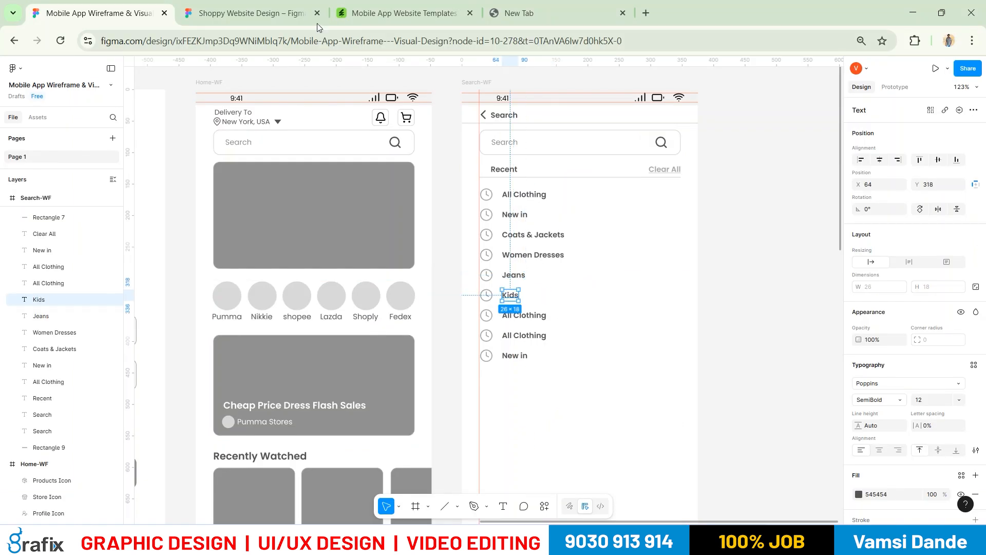
# Review the Shoppy Website Design category list and change the wireframe's seventh recent search label to "Glasses"
pyautogui.click(297, 14)
pyautogui.click(352, 239)
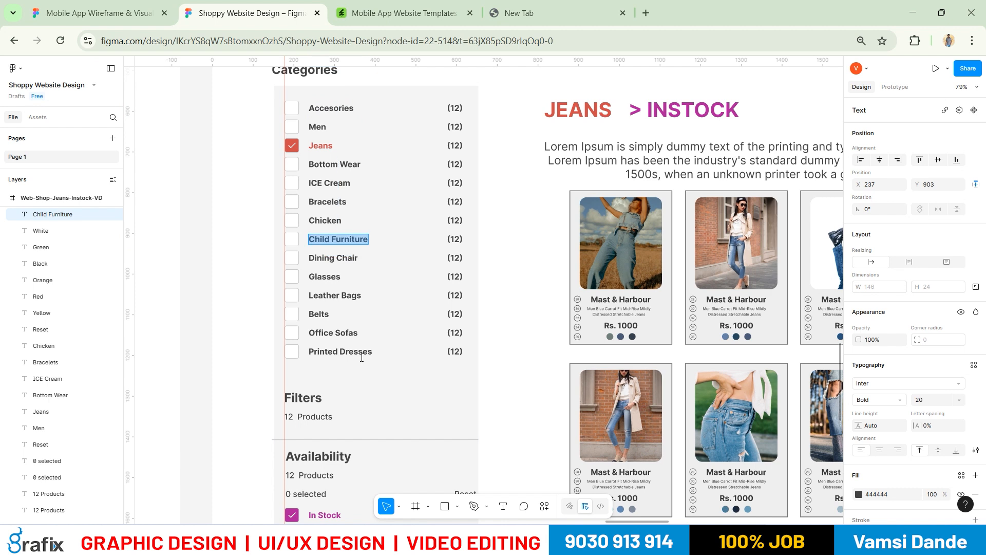
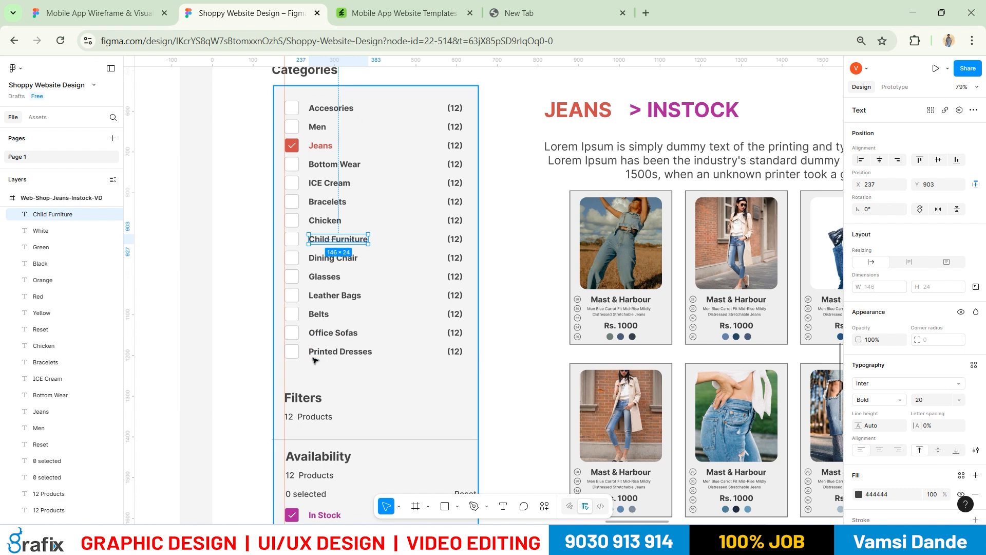
pyautogui.hotkey('ctrl', 'Tab')
pyautogui.hotkey('ctrl', 'shift', 'Tab')
pyautogui.hotkey('ctrl', 'shift', 'Tab')
pyautogui.click(524, 315)
pyautogui.doubleClick(524, 321)
pyautogui.write('Galsse')
pyautogui.press('BackSpace')
pyautogui.press('BackSpace')
pyautogui.press('BackSpace')
pyautogui.press('BackSpace')
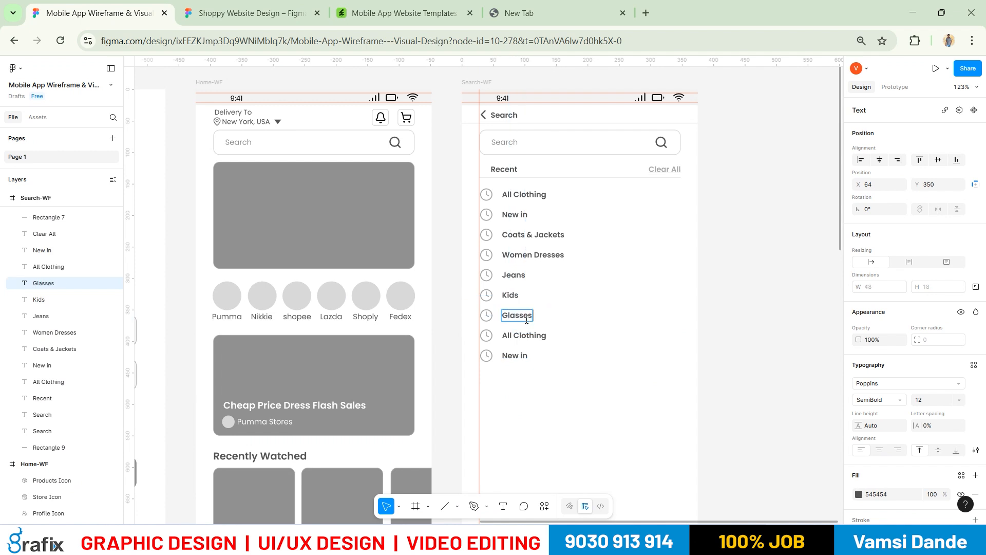
# Change the eighth recent search label to "Child Furniture"
pyautogui.click(525, 337)
pyautogui.doubleClick(525, 336)
pyautogui.write('C')
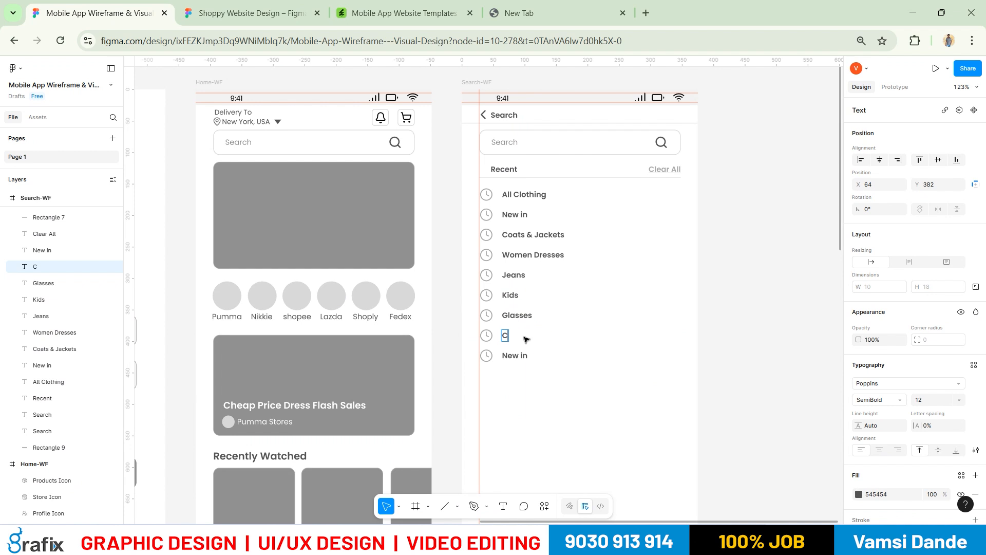
pyautogui.write('hild Furniture')
pyautogui.press('Escape')
# Consult the website category list and the reference image, and change the ninth recent search label to "Hoddles & Sweat Shirts"
pyautogui.hotkey('ctrl', 'Tab')
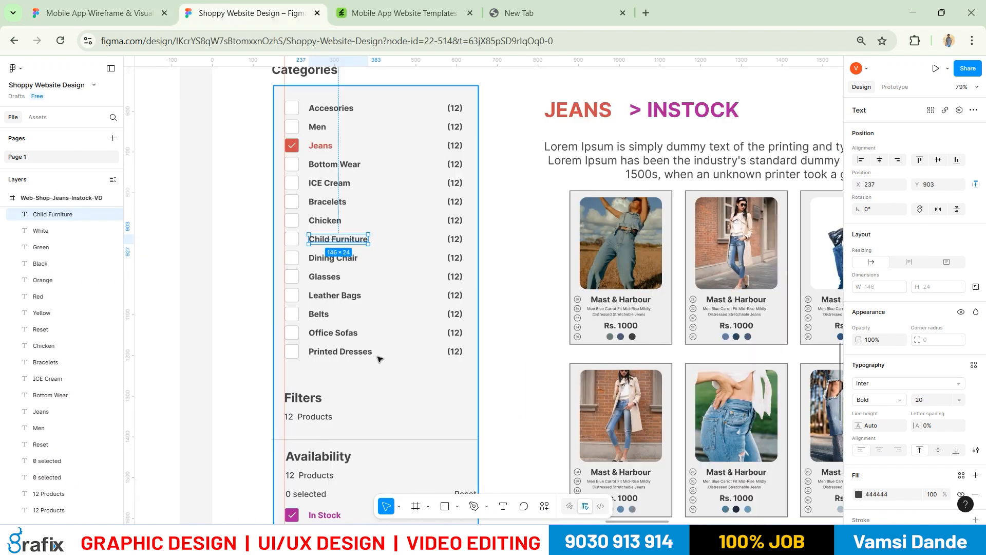
pyautogui.hotkey('ctrl', 'Tab')
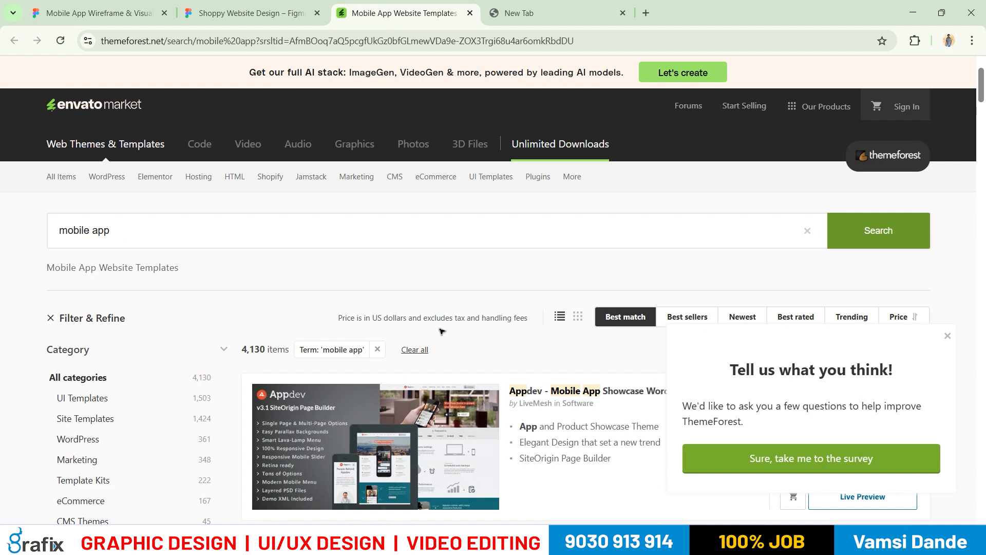
pyautogui.hotkey('ctrl', 'shift', 'Tab')
pyautogui.hotkey('alt', 'Tab')
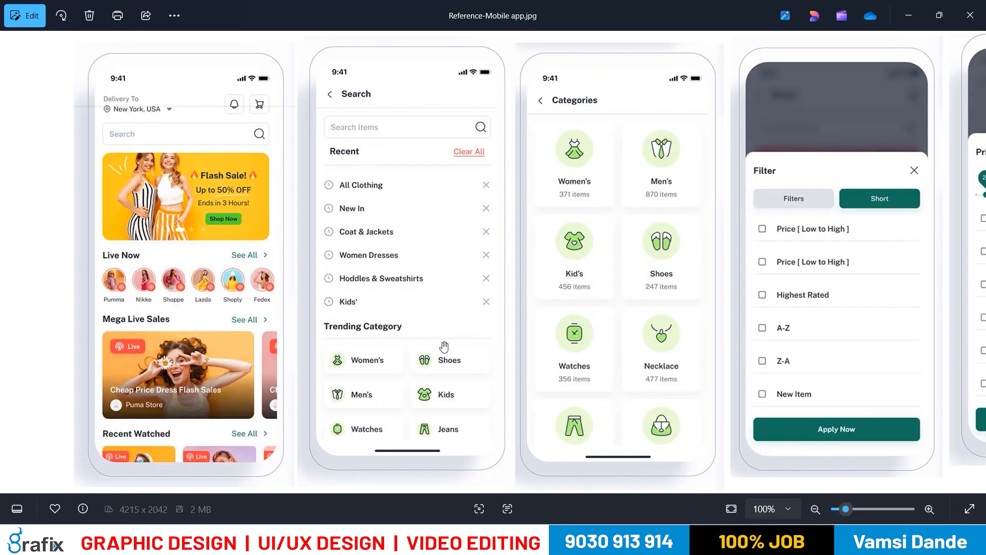
pyautogui.hotkey('alt', 'Tab')
pyautogui.hotkey('ctrl', 'shift', 'Tab')
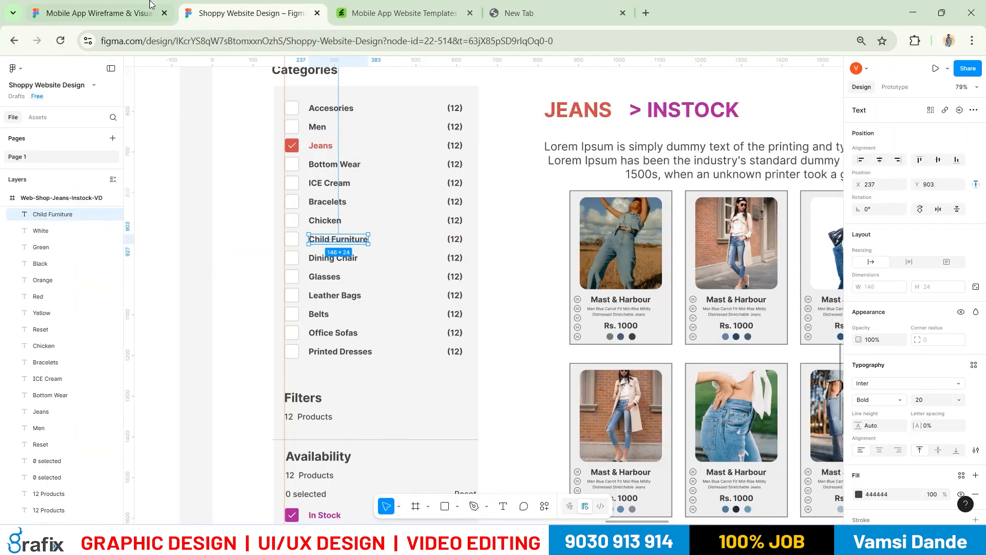
pyautogui.doubleClick(513, 356)
pyautogui.write('Hoddles & Sweat S')
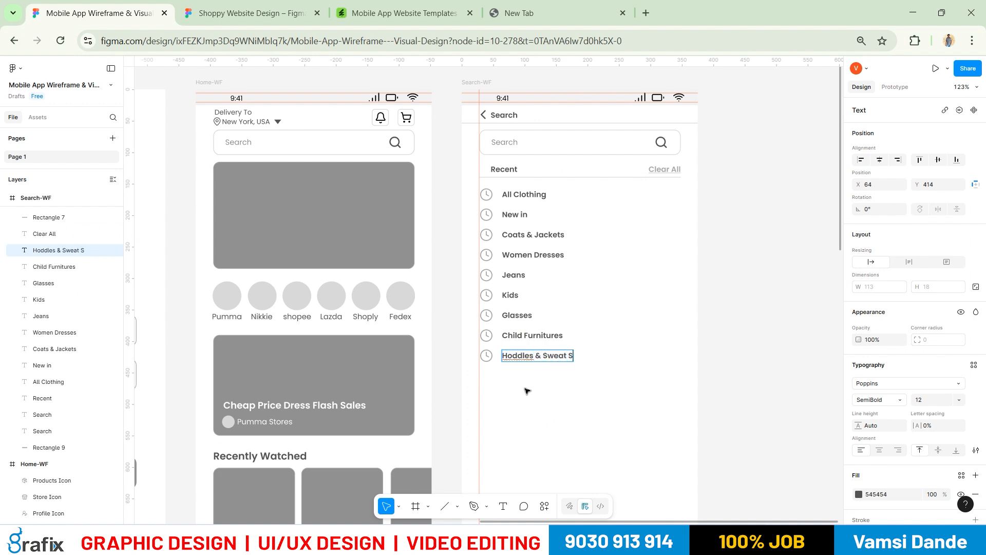
pyautogui.click(525, 389)
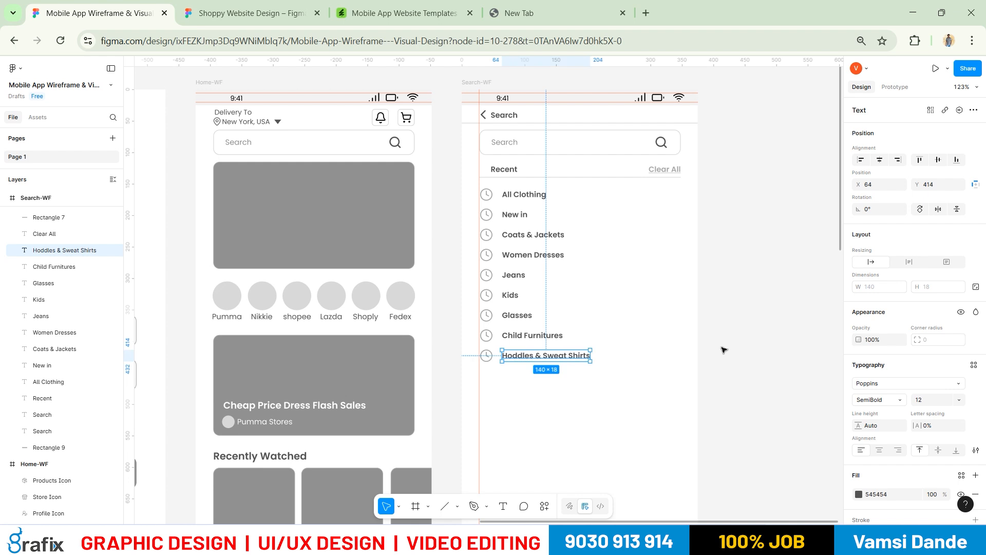
pyautogui.click(722, 347)
# Close the ThemeForest search page and review the section below the recent searches in the reference image's Search screen
pyautogui.scroll(-2, 584, 327)
pyautogui.hotkey('ctrl', 'Tab')
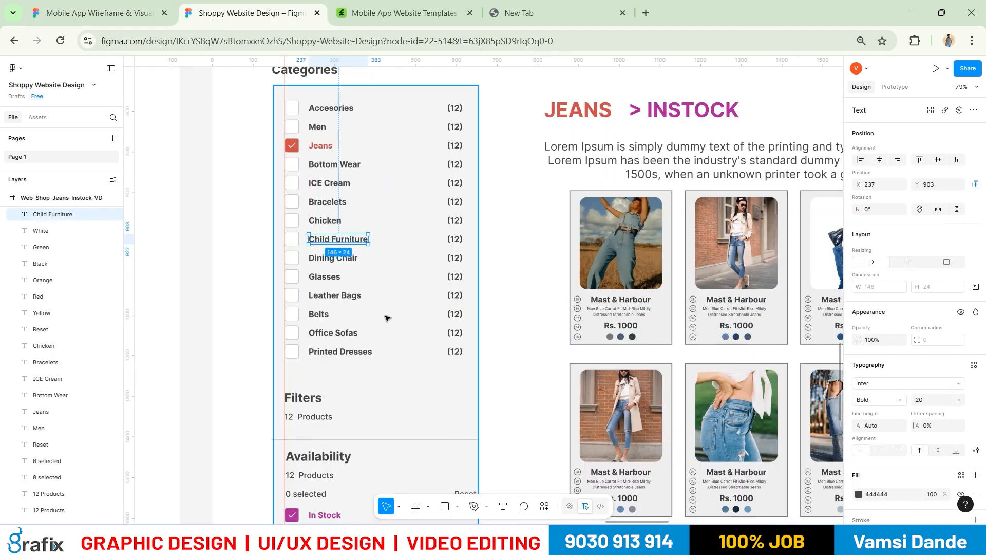
pyautogui.scroll(-2, 385, 317)
pyautogui.hotkey('ctrl', 'Tab')
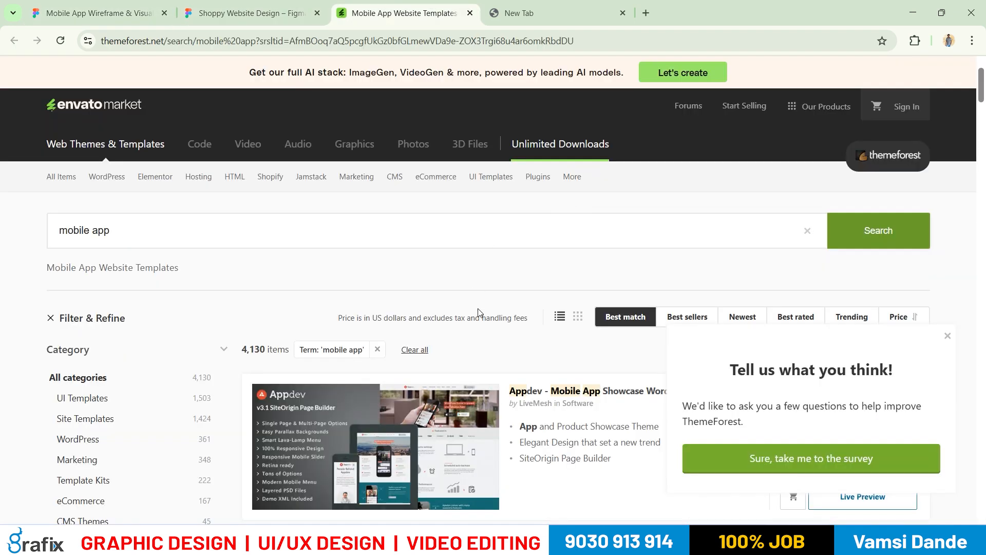
pyautogui.hotkey('ctrl', 'w')
pyautogui.hotkey('ctrl', 'Tab')
pyautogui.moveTo(559, 381); pyautogui.dragTo(524, 313)
pyautogui.scroll(2, 541, 326)
pyautogui.hotkey('alt', 'Tab')
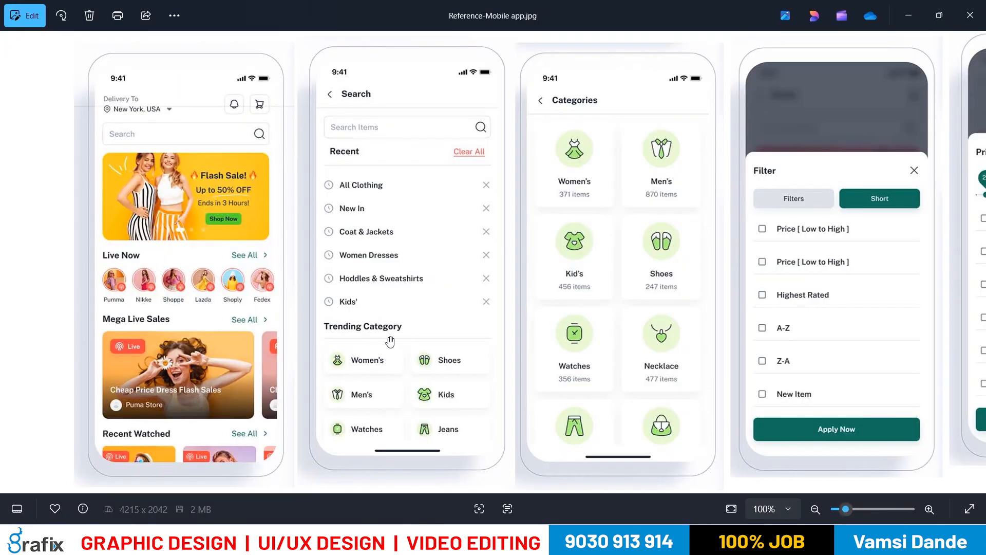
pyautogui.hotkey('alt', 'Tab')
# Set the "Recent" heading's font size to 15 and nudge it up to Y 114
pyautogui.click(492, 91)
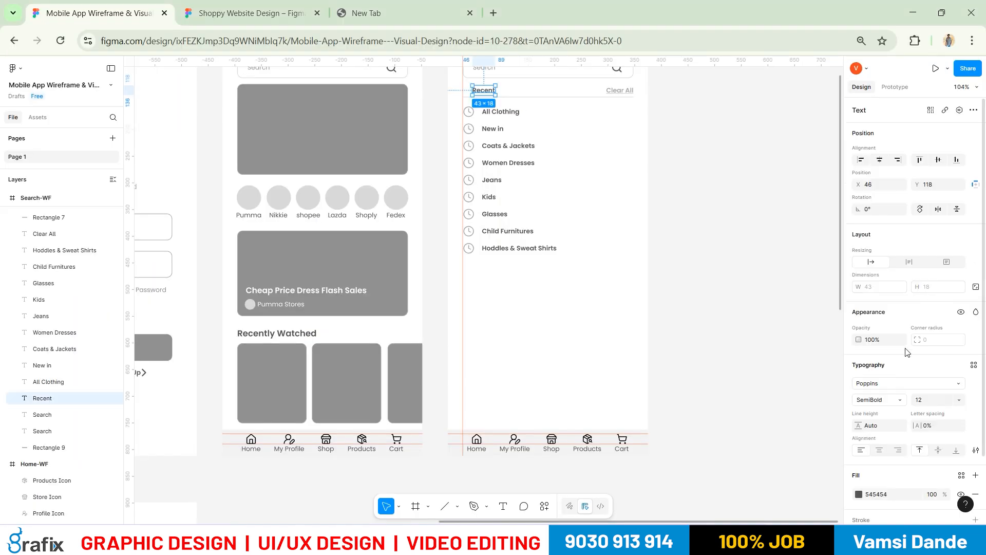
pyautogui.click(930, 403)
pyautogui.write('15')
pyautogui.press('Return')
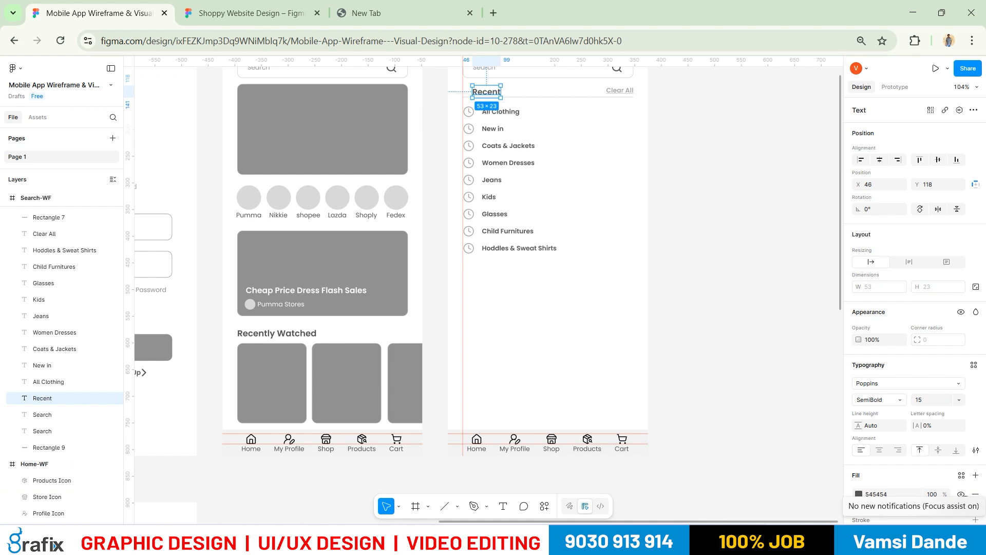
pyautogui.scroll(5, 768, 374)
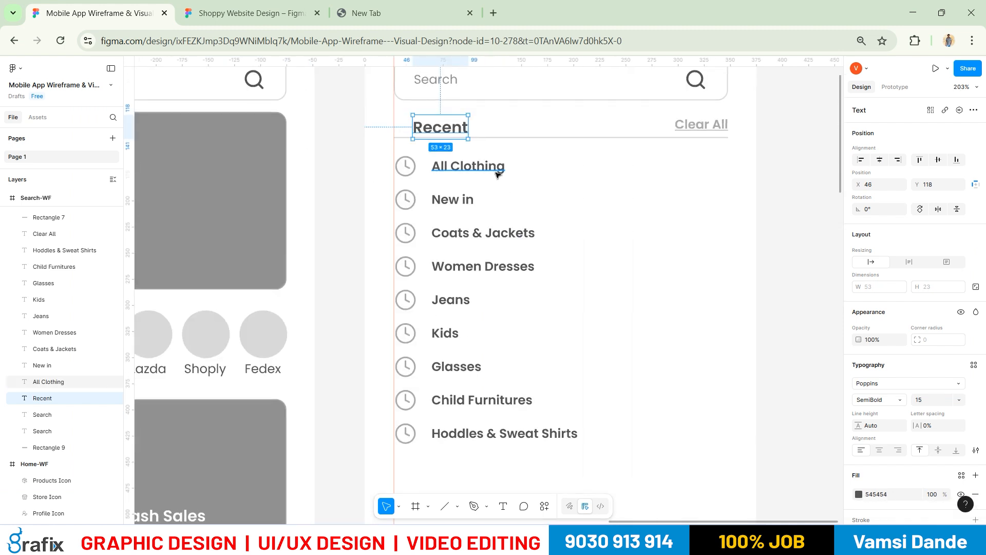
pyautogui.press('Up')
pyautogui.press('Up')
pyautogui.press('Up')
pyautogui.press('Up')
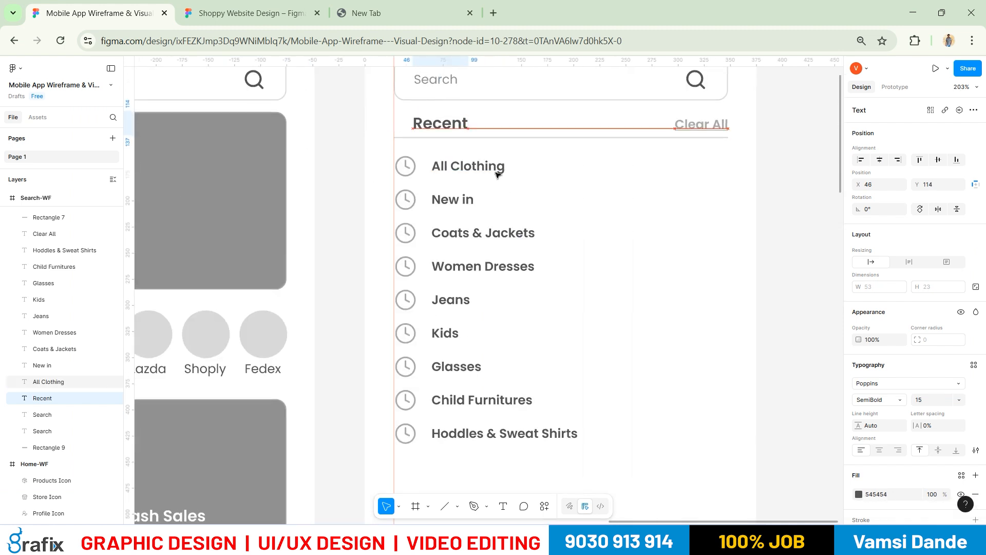
pyautogui.scroll(-2, 462, 154)
pyautogui.scroll(-1, 438, 119)
pyautogui.click(438, 119)
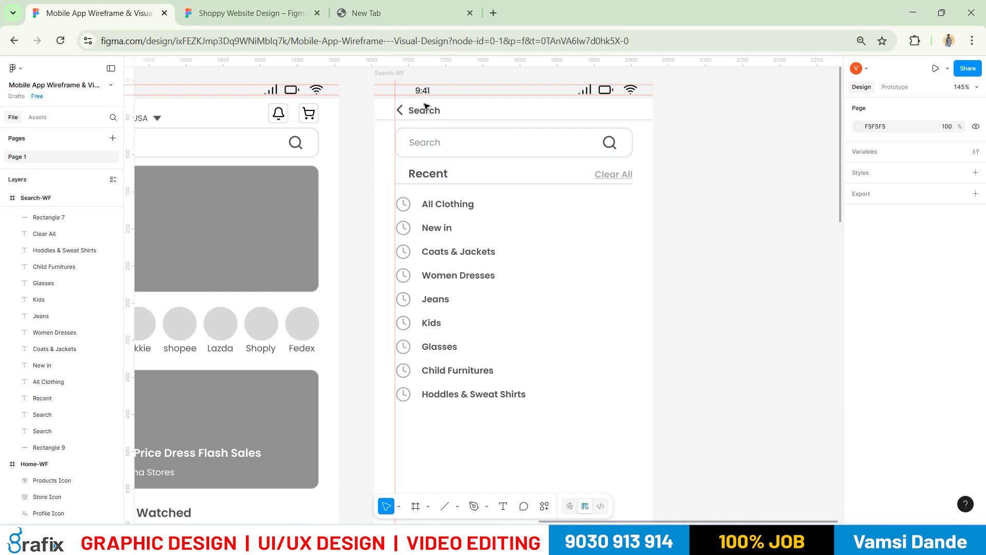
# Set the "Search" title in the wireframe header to font size 14 and nudge it up to Y 31
pyautogui.click(425, 110)
pyautogui.click(928, 402)
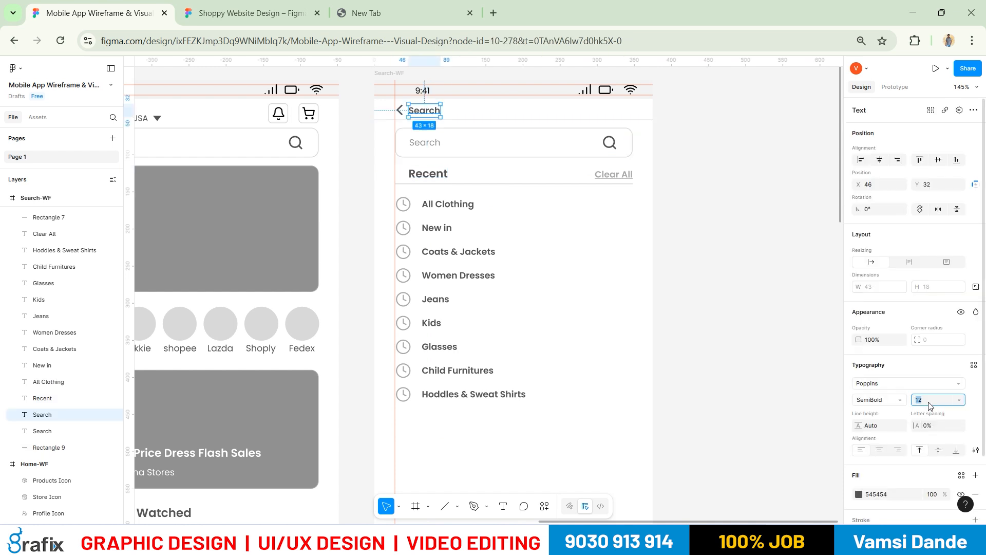
pyautogui.press('Return')
pyautogui.scroll(3, 475, 163)
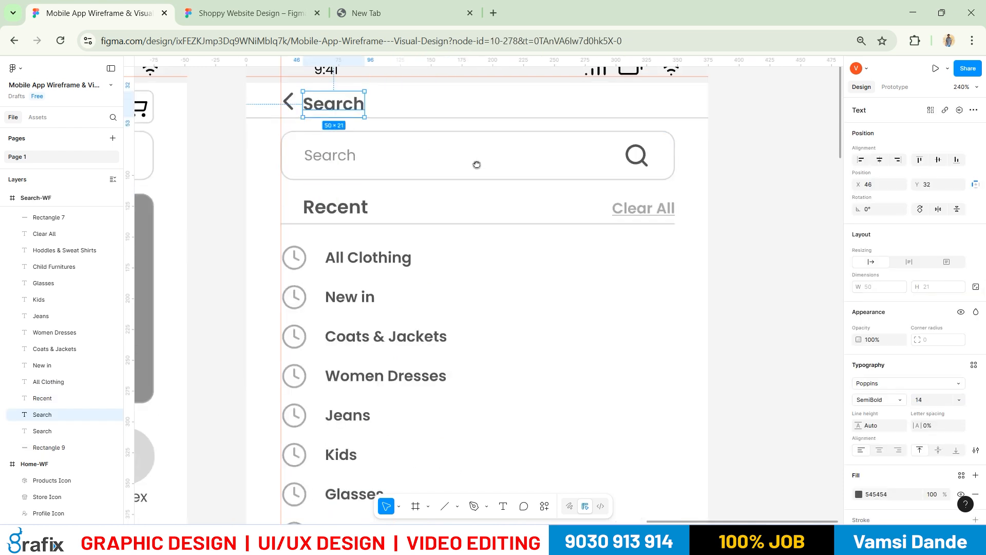
pyautogui.press('Up')
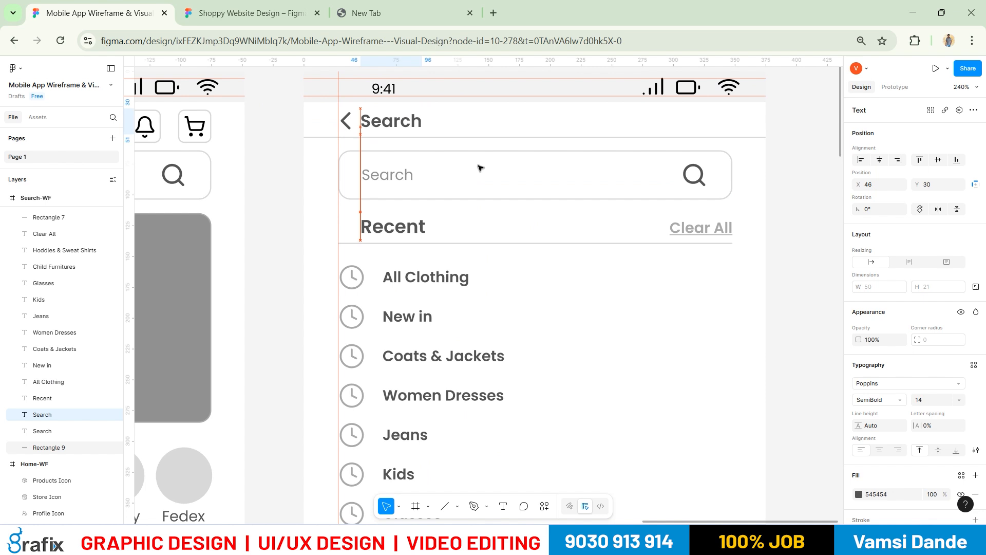
pyautogui.scroll(-3, 478, 168)
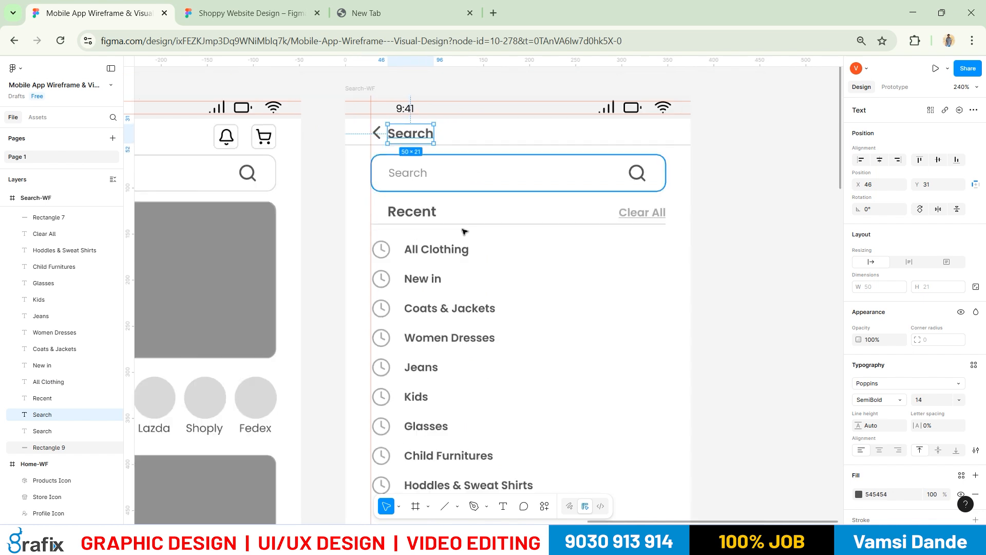
# Set the "Recent" heading's font size to 14 to match the header title
pyautogui.click(409, 213)
pyautogui.click(929, 405)
pyautogui.press('Return')
# Duplicate the "Recent" heading below the last recent search entry at Y 446, keeping its X position
pyautogui.scroll(-3, 529, 298)
pyautogui.scroll(-4, 516, 231)
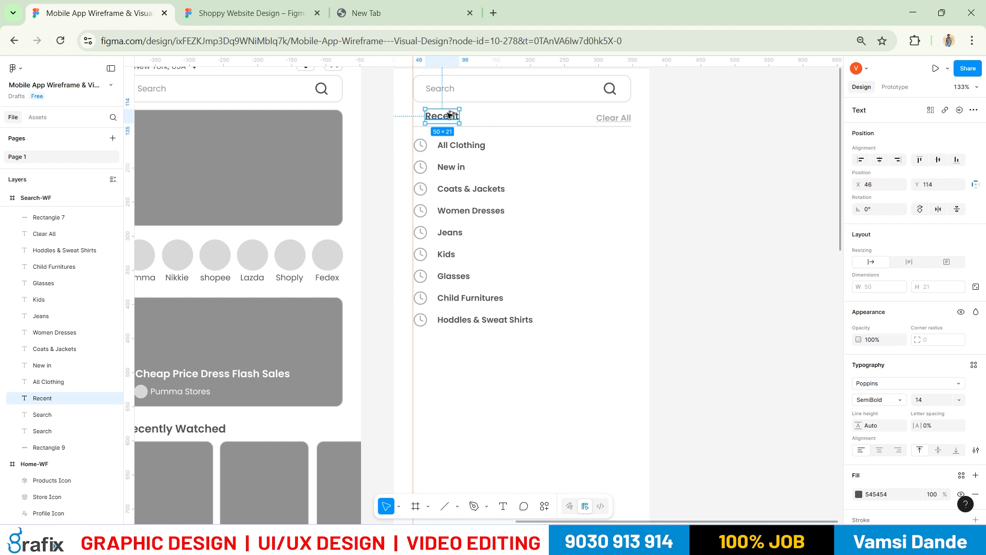
pyautogui.moveTo(454, 263); pyautogui.dragTo(472, 345)
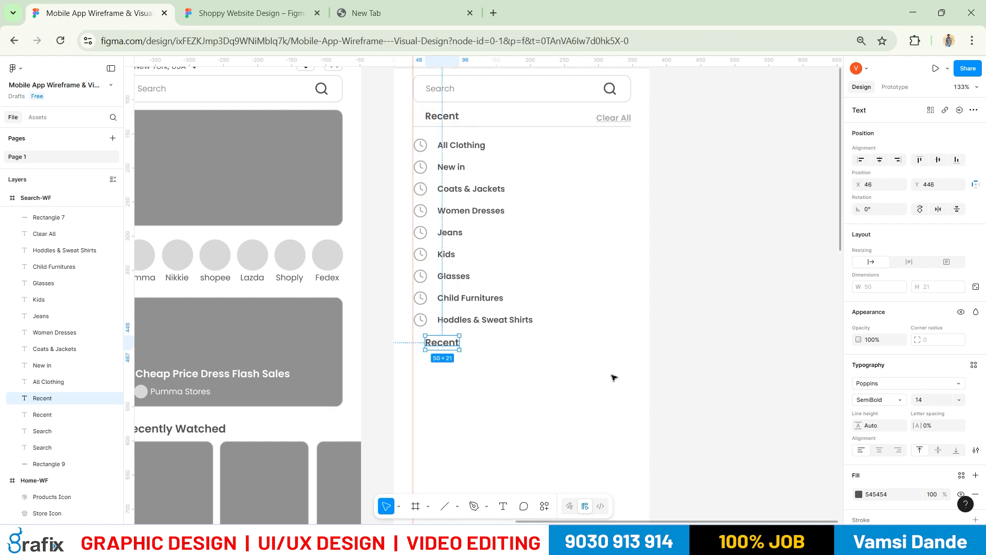
pyautogui.click(612, 375)
pyautogui.moveTo(537, 399); pyautogui.dragTo(532, 334)
# Check the reference image and replace the duplicated heading's text with "Trending & Cateogry"
pyautogui.hotkey('alt', 'Tab')
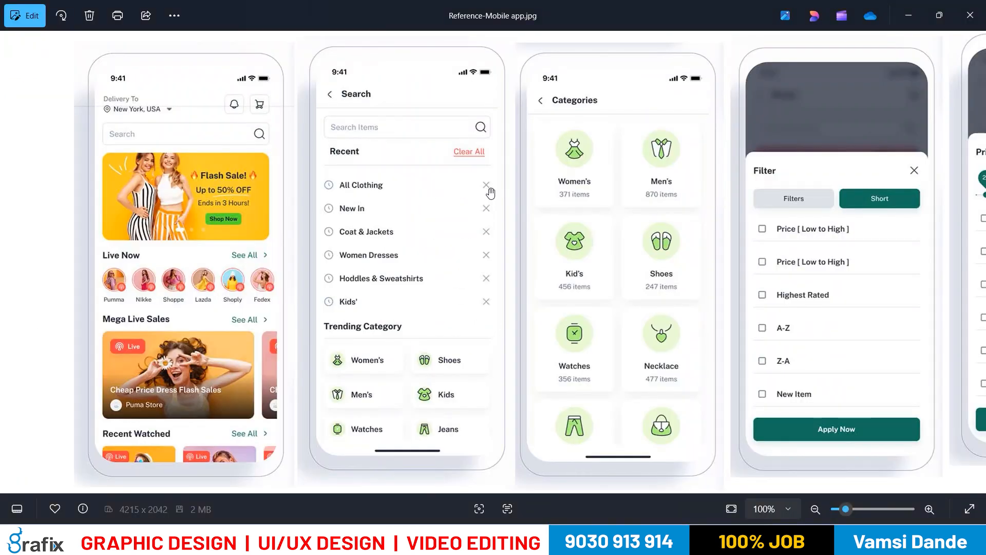
pyautogui.hotkey('alt', 'Tab')
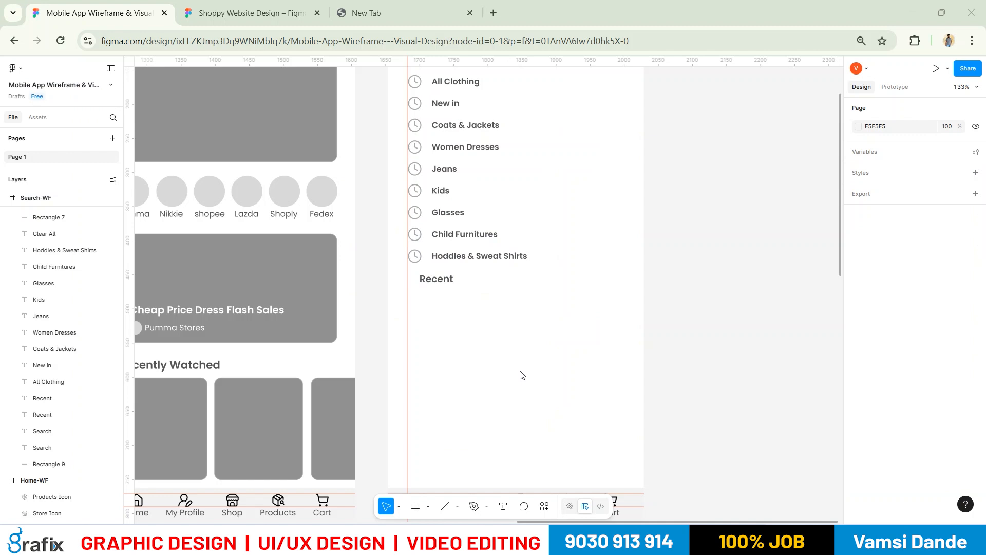
pyautogui.doubleClick(426, 278)
pyautogui.write('t')
pyautogui.press('BackSpace')
pyautogui.write('Tremdmg')
pyautogui.press('BackSpace')
pyautogui.press('BackSpace')
pyautogui.press('BackSpace')
pyautogui.press('BackSpace')
pyautogui.write('mo')
pyautogui.press('BackSpace')
pyautogui.press('BackSpace')
pyautogui.write('ndi')
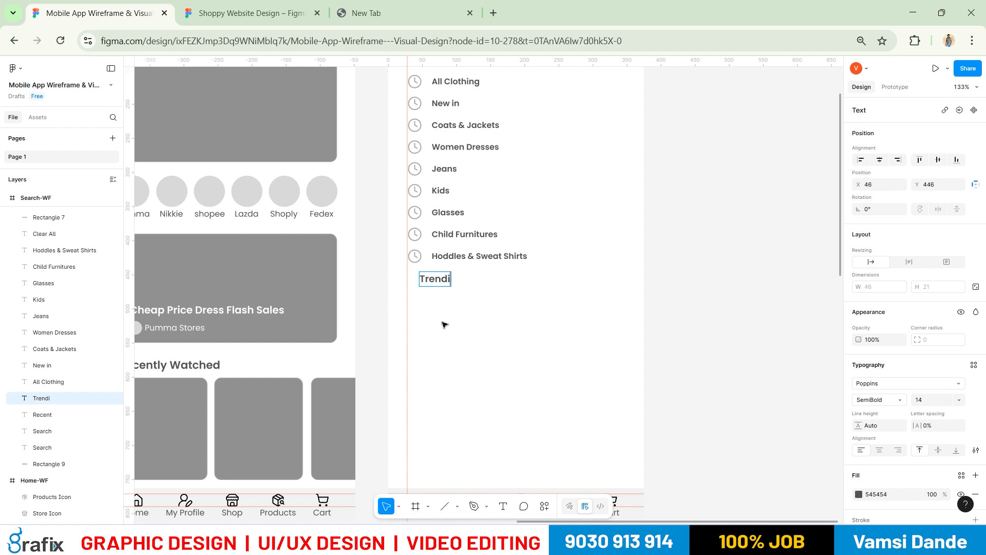
pyautogui.write('ng & Cateogry')
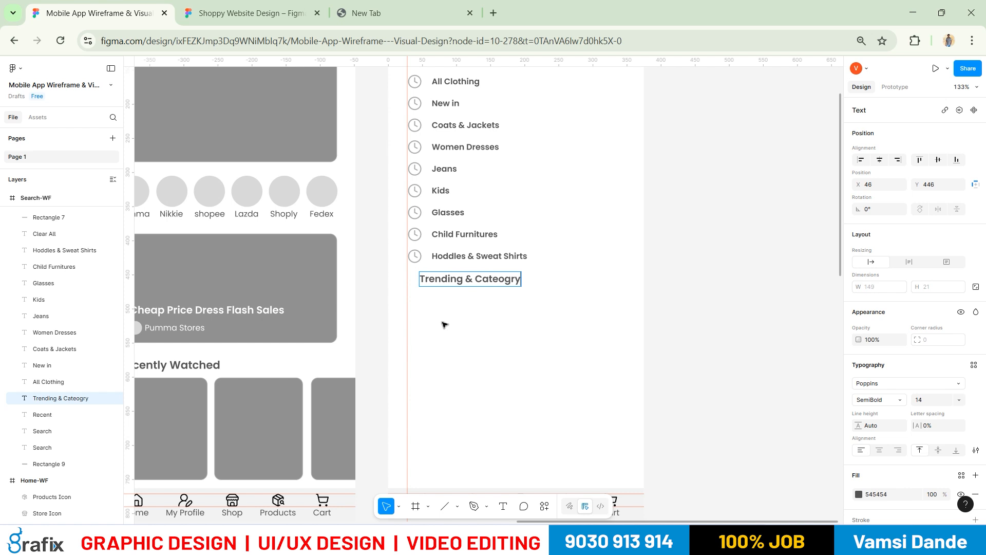
pyautogui.press('Escape')
# Compare with the reference image and correct the new heading's spelling to "Trending & Category"
pyautogui.hotkey('alt', 'Tab')
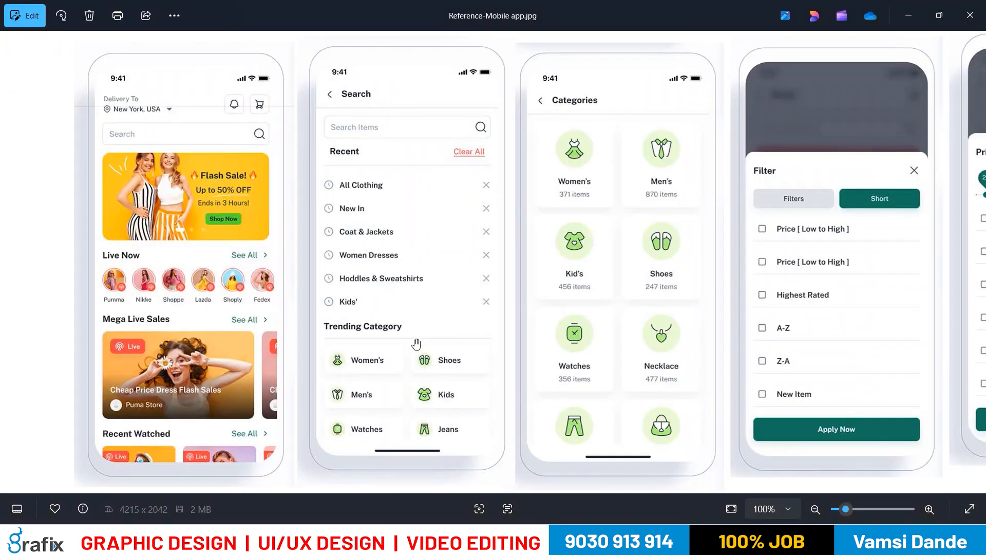
pyautogui.hotkey('alt', 'Tab')
pyautogui.doubleClick(502, 280)
pyautogui.click(500, 279)
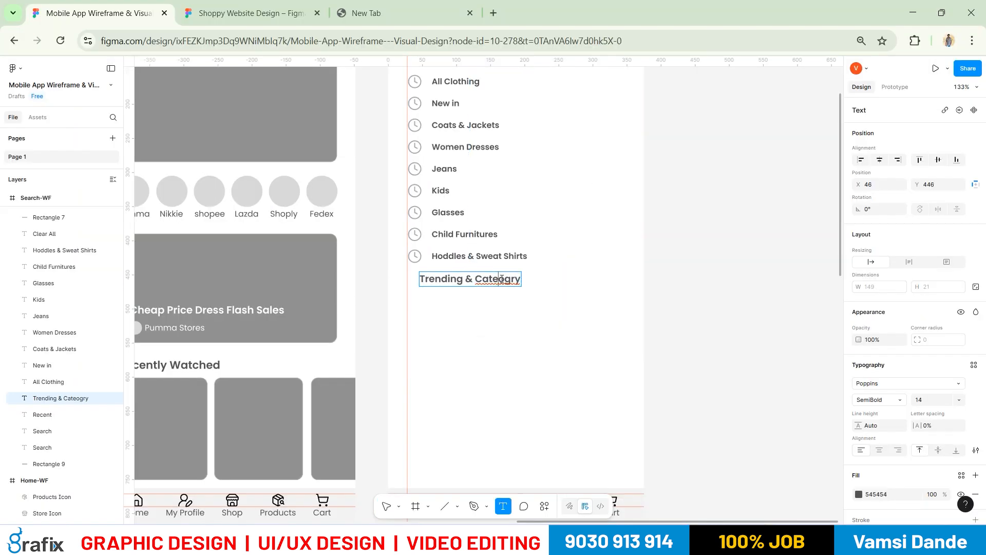
pyautogui.moveTo(501, 281); pyautogui.dragTo(551, 286)
pyautogui.write('gory')
pyautogui.press('Escape')
# Move the "Trending & Category" heading down to Y 463 and duplicate the divider line from under "Recent" beneath it
pyautogui.hotkey('alt', 'Tab')
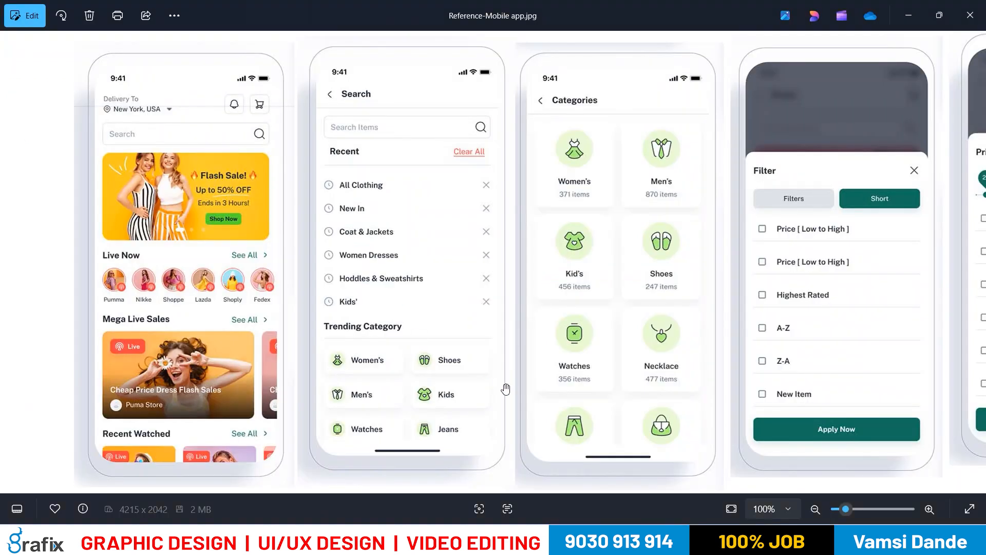
pyautogui.hotkey('alt', 'Tab')
pyautogui.hotkey('alt', 'Tab')
pyautogui.hotkey('alt', 'Tab')
pyautogui.scroll(5, 557, 275)
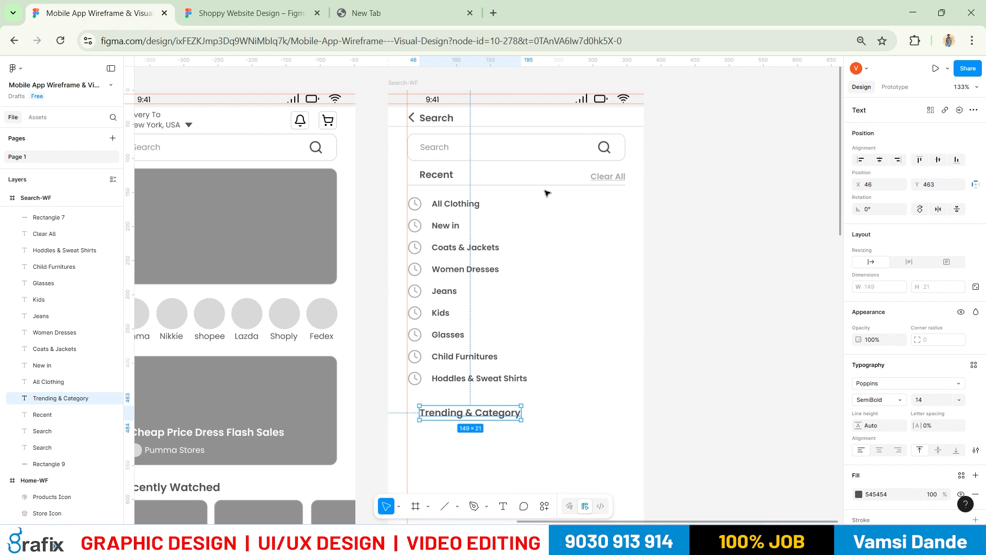
pyautogui.moveTo(545, 185); pyautogui.dragTo(522, 426)
pyautogui.press('Escape')
pyautogui.scroll(-3, 484, 293)
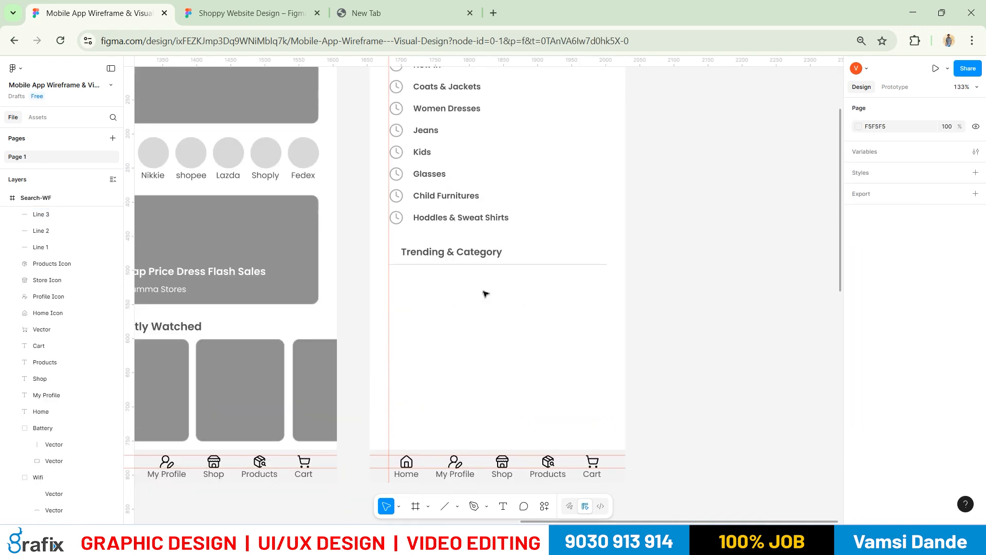
# Check the Search screen's recent-item remove icons in the reference image and open the Lucide Icons plugin in Figma
pyautogui.hotkey('alt', 'Tab')
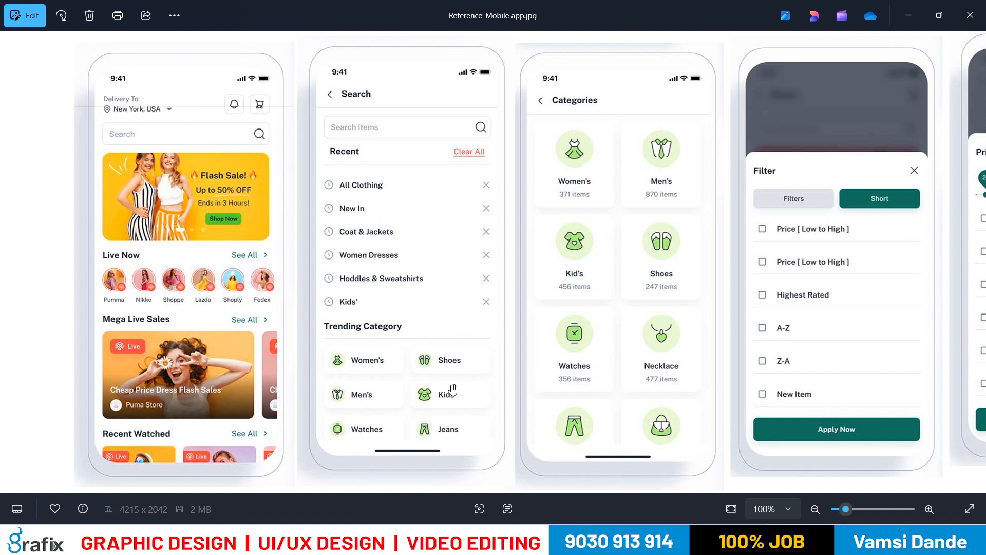
pyautogui.hotkey('alt', 'Tab')
pyautogui.scroll(2, 563, 137)
pyautogui.moveTo(529, 238); pyautogui.dragTo(509, 411)
pyautogui.scroll(-1, 508, 328)
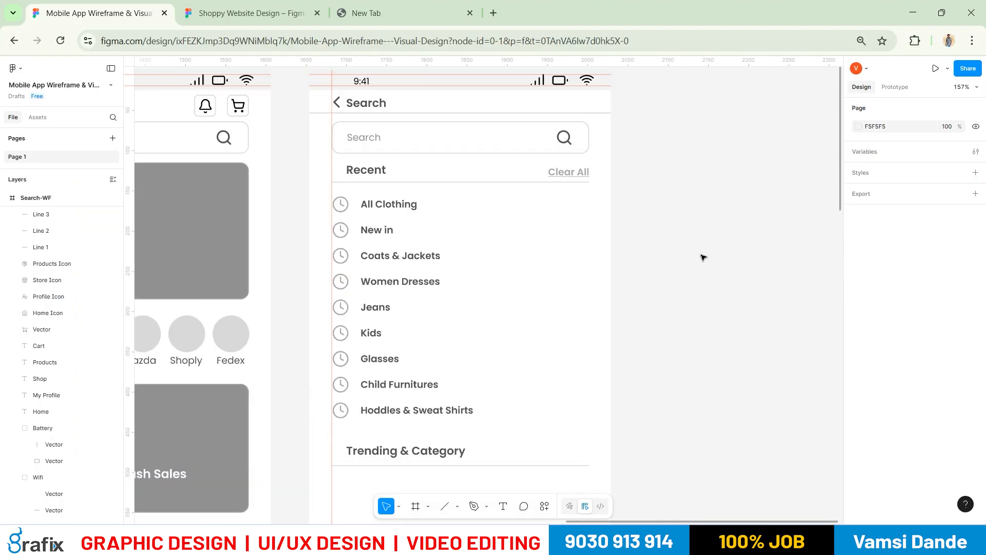
pyautogui.rightClick(702, 253)
pyautogui.moveTo(726, 343)
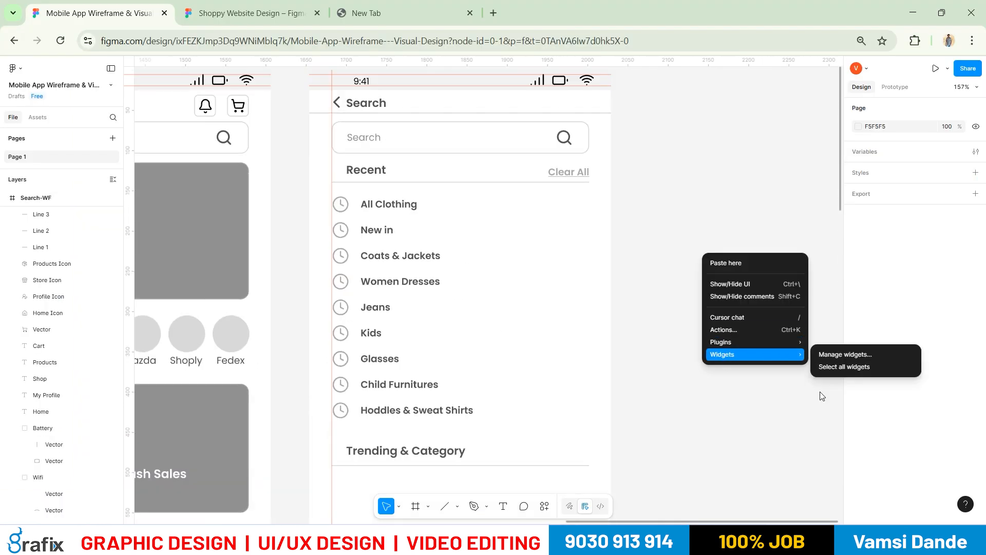
pyautogui.moveTo(795, 347)
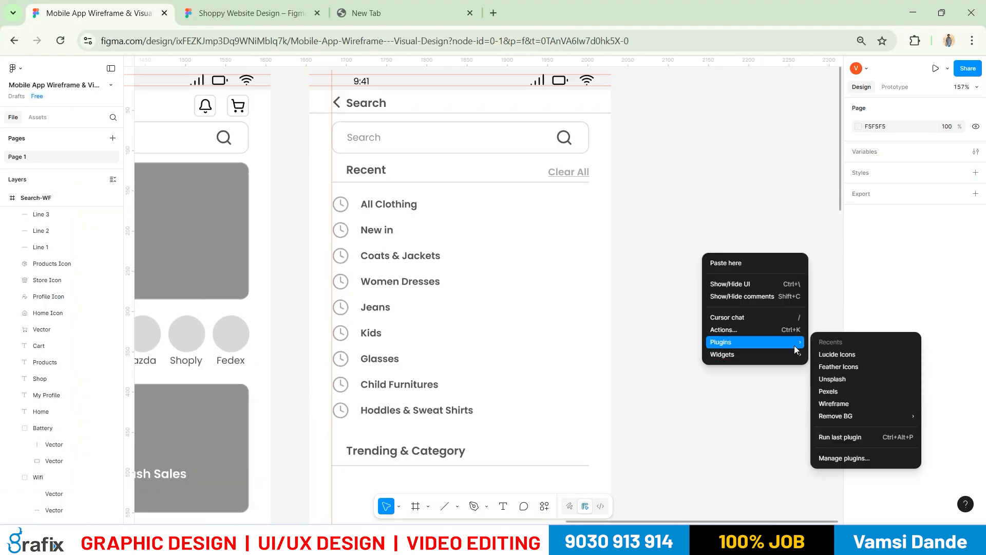
pyautogui.click(821, 354)
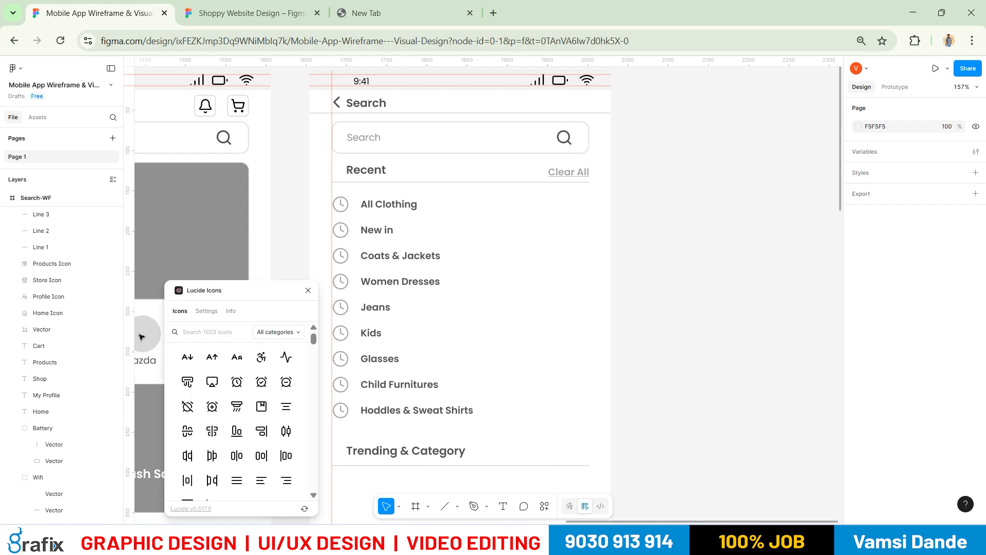
# Search the icon library for "mult", insert the plain X icon and close the plugin, comparing with the reference image
pyautogui.click(201, 332)
pyautogui.write('mult')
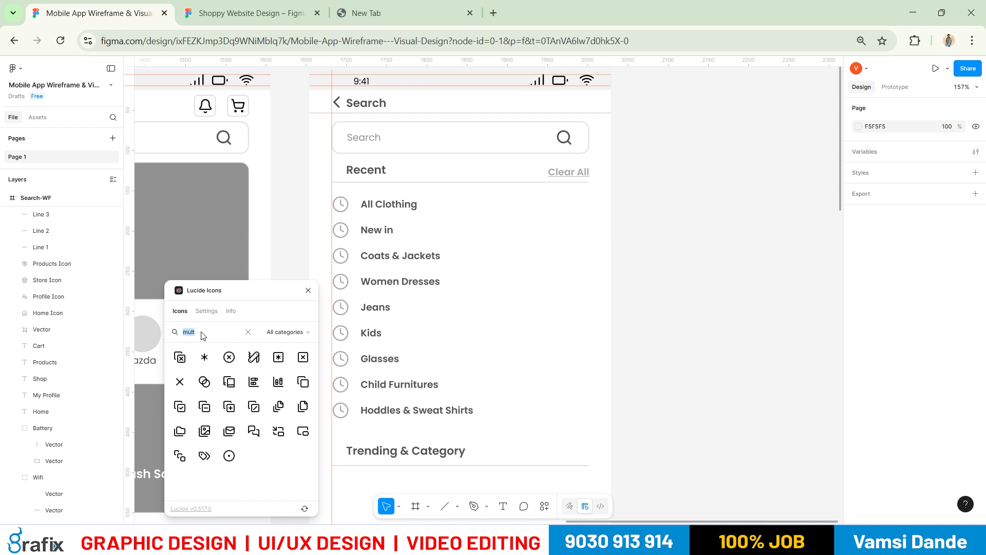
pyautogui.click(180, 384)
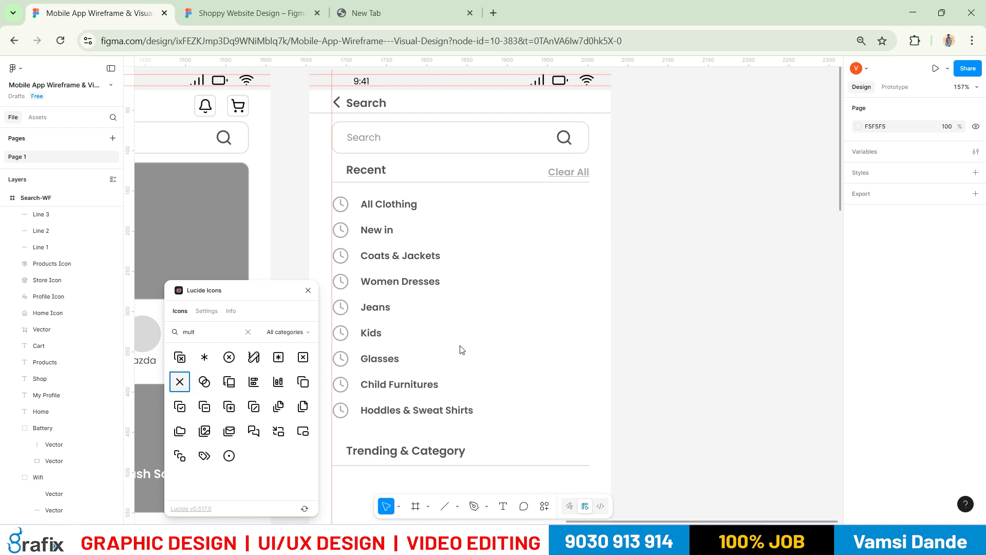
pyautogui.click(653, 326)
pyautogui.click(309, 290)
pyautogui.hotkey('alt', 'Tab')
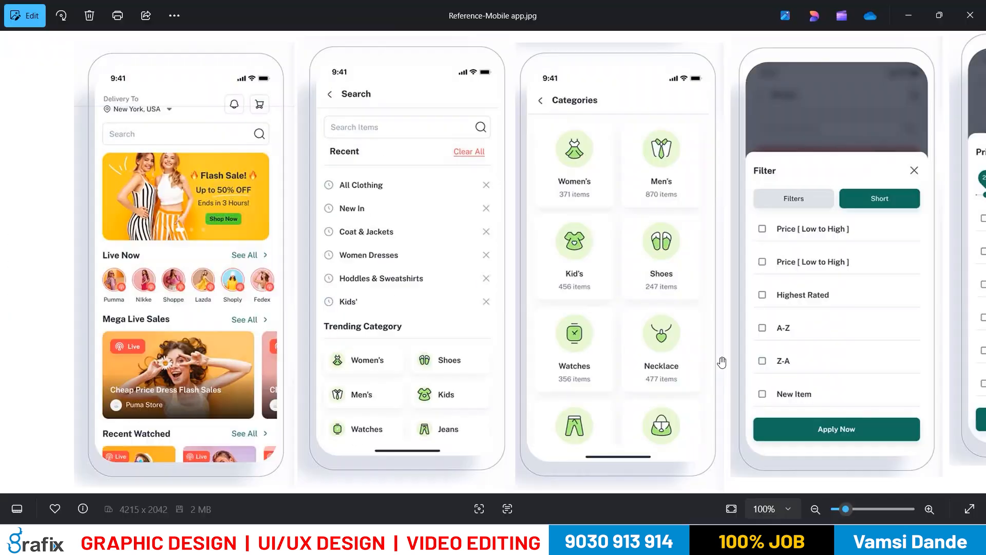
pyautogui.hotkey('alt', 'Tab')
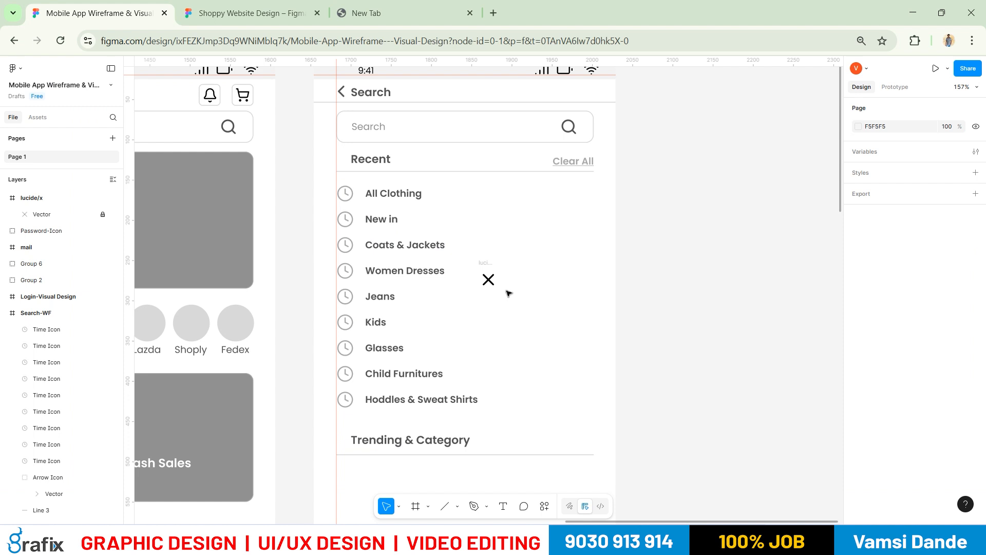
# Ungroup the inserted X icon from its frame, unlock its vector and set its stroke weight to 1.5
pyautogui.click(95, 197)
pyautogui.hotkey('ctrl', 'shift', 'g')
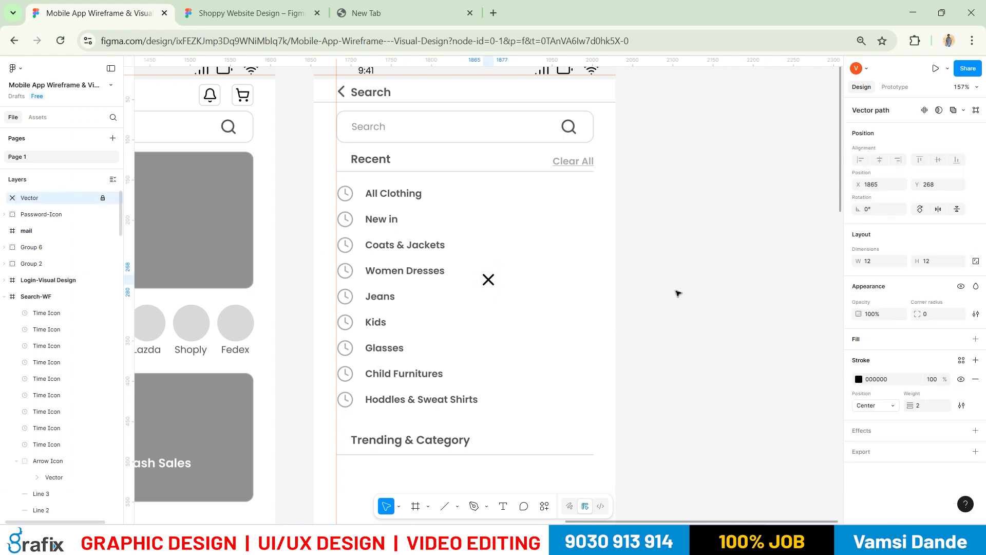
pyautogui.click(678, 293)
pyautogui.click(67, 195)
pyautogui.click(525, 287)
pyautogui.click(490, 281)
pyautogui.click(930, 406)
pyautogui.write('1.5')
pyautogui.press('Return')
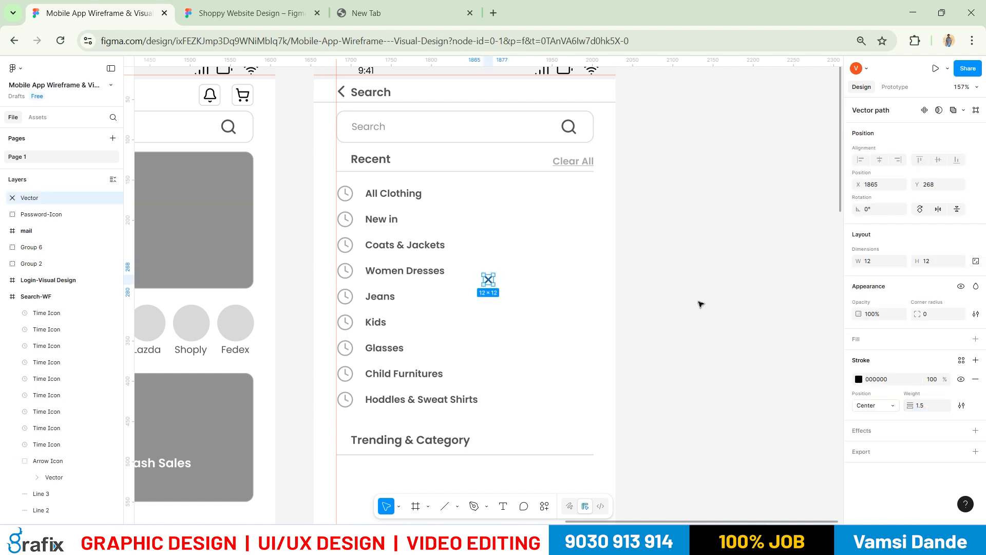
# Move the X icon to the far end of the "All Clothing" row and resize it to 10 x 10
pyautogui.moveTo(490, 281); pyautogui.dragTo(576, 202)
pyautogui.click(876, 261)
pyautogui.write('10')
pyautogui.press('Return')
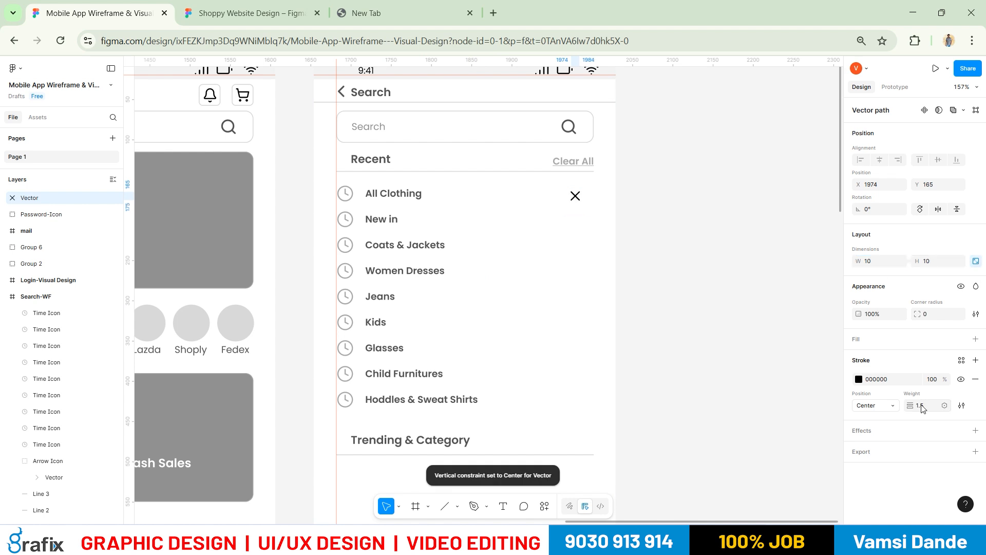
# Add horizontal guides at the upper and lower edges of the "All Clothing" clock icon and centre the X icon between them at Y 162
pyautogui.keyDown('ctrl'); pyautogui.scroll(3, 572, 203); pyautogui.keyUp('ctrl')
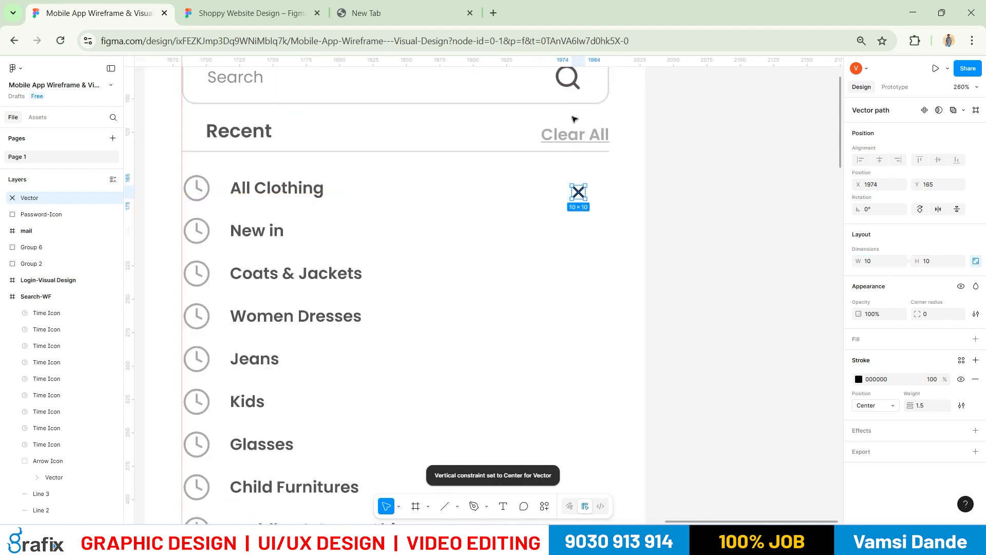
pyautogui.click(546, 75)
pyautogui.moveTo(544, 76); pyautogui.dragTo(471, 199)
pyautogui.moveTo(511, 60); pyautogui.dragTo(448, 175)
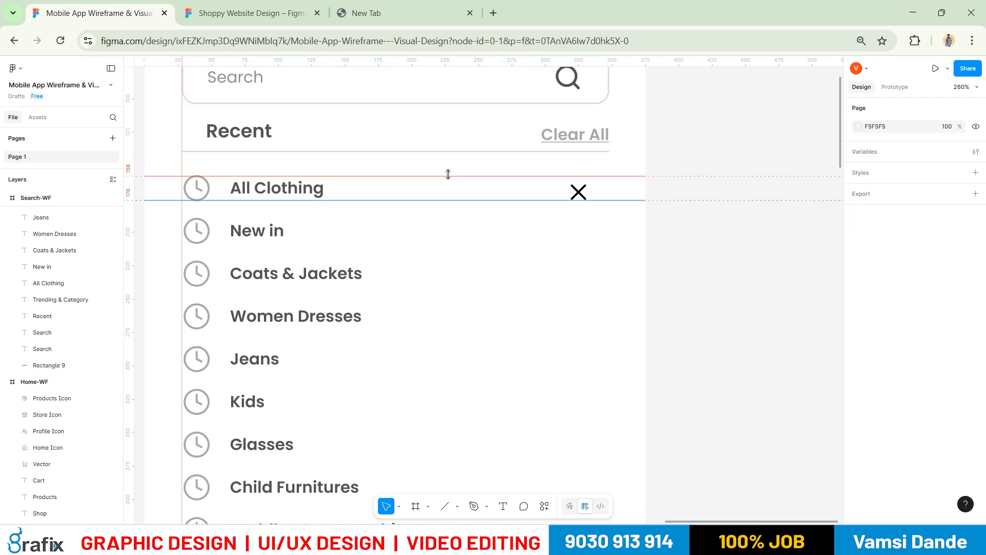
pyautogui.click(578, 191)
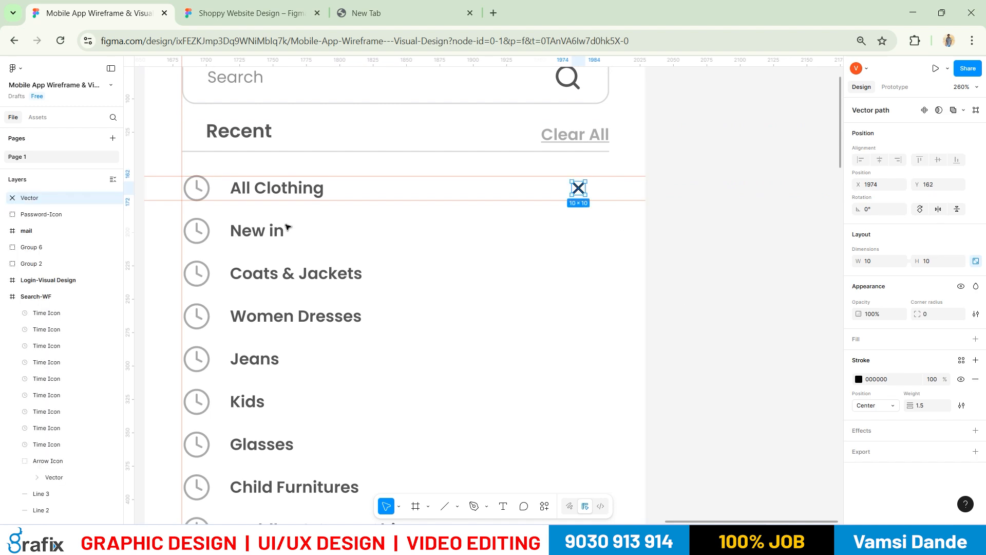
pyautogui.keyDown('shift'); pyautogui.click(203, 188); pyautogui.keyUp('shift')
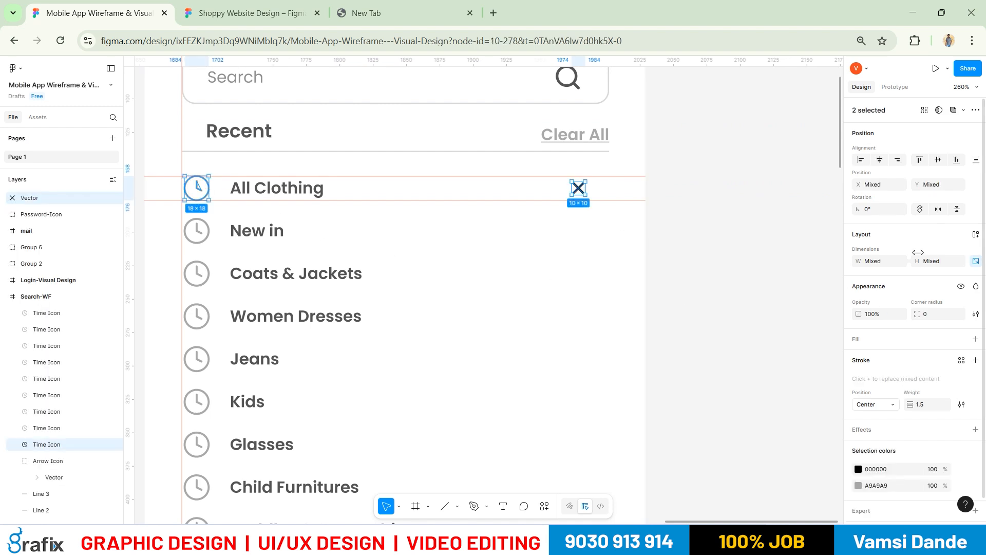
pyautogui.click(737, 252)
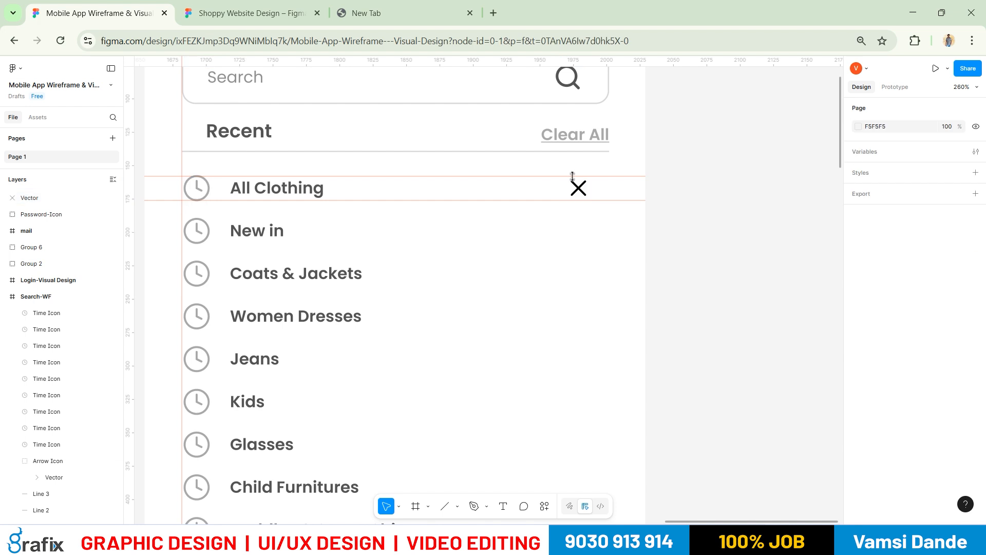
# Duplicate the X icon down to the "New in" row and align its vertical centre with that row's clock icon
pyautogui.keyDown('alt'); pyautogui.moveTo(578, 191); pyautogui.dragTo(579, 223); pyautogui.keyUp('alt')
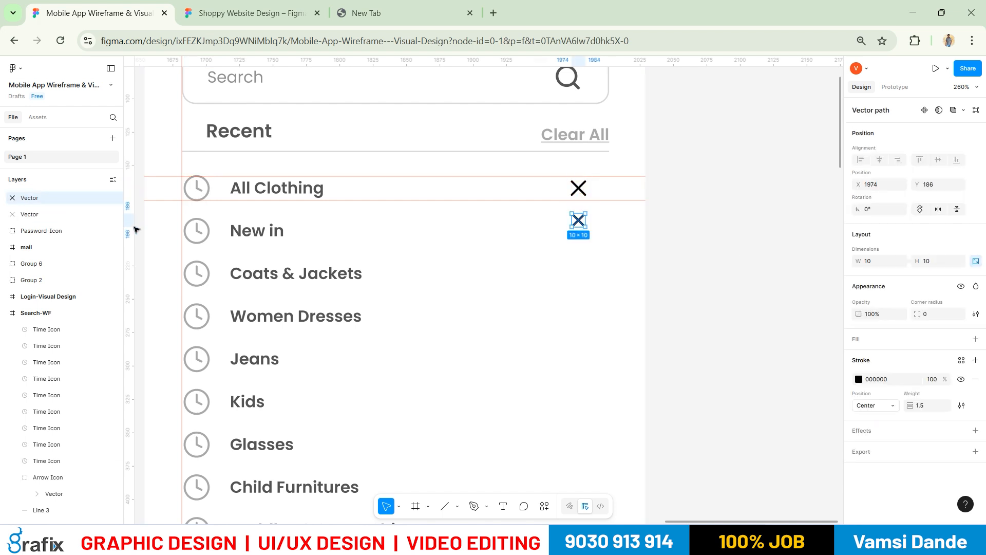
pyautogui.keyDown('shift'); pyautogui.click(199, 232); pyautogui.keyUp('shift')
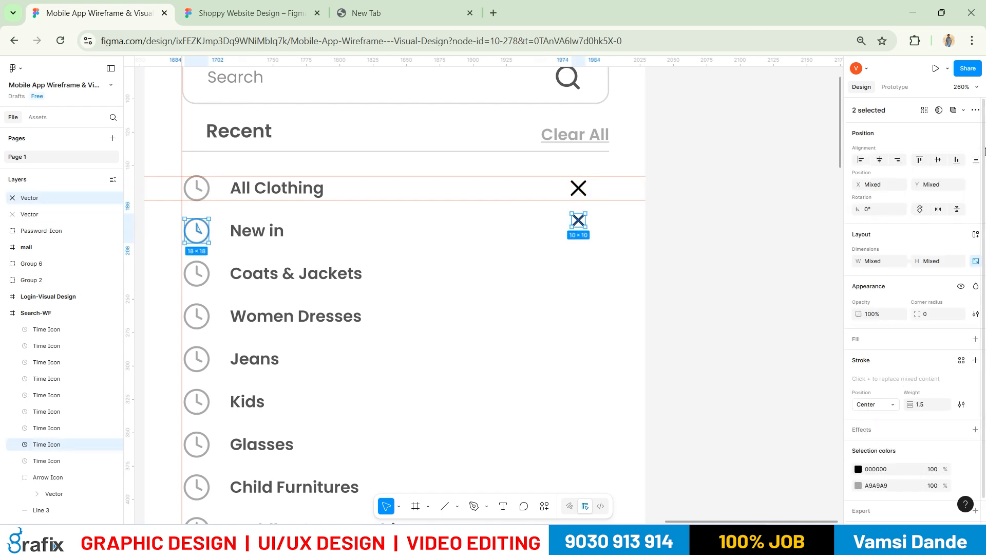
pyautogui.click(938, 160)
pyautogui.click(681, 298)
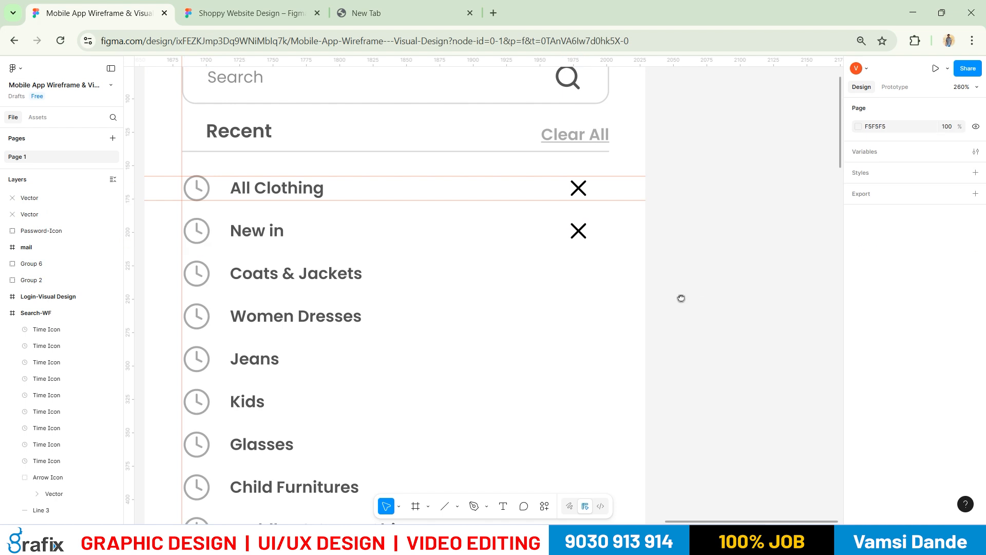
# Duplicate the X icon down to the "Coats & Jackets" row and align its vertical centre with that row's clock icon
pyautogui.scroll(-2, 480, 214)
pyautogui.moveTo(588, 164); pyautogui.dragTo(593, 200)
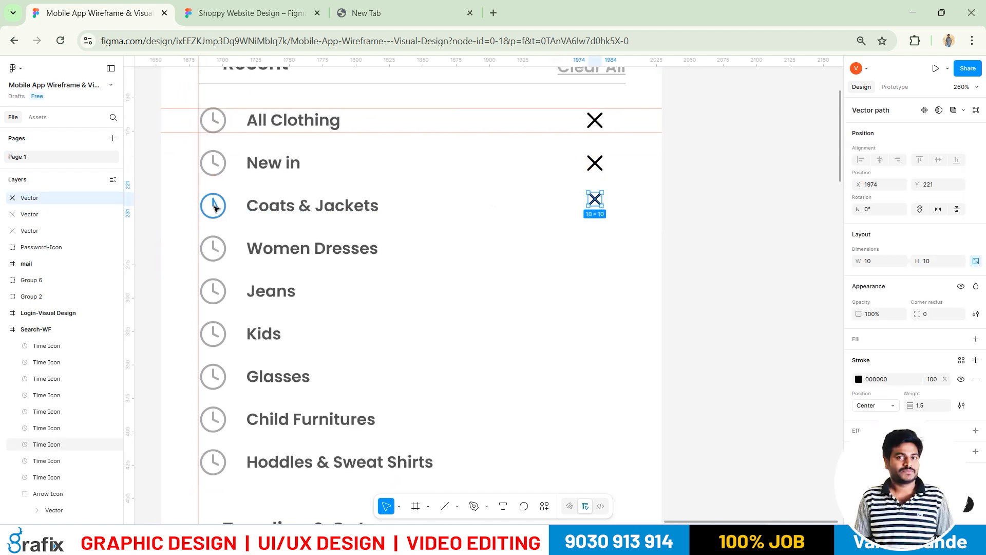
pyautogui.keyDown('shift'); pyautogui.click(212, 205); pyautogui.keyUp('shift')
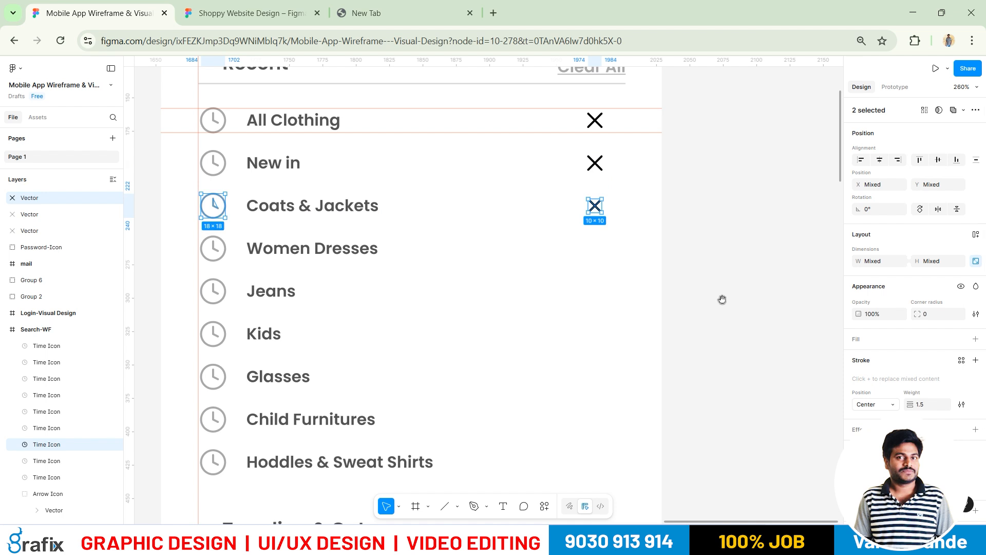
pyautogui.moveTo(722, 297); pyautogui.dragTo(740, 232)
pyautogui.moveTo(612, 143); pyautogui.dragTo(613, 184)
pyautogui.press('Delete')
pyautogui.moveTo(613, 144); pyautogui.dragTo(600, 182)
pyautogui.keyDown('shift'); pyautogui.click(234, 187); pyautogui.keyUp('shift')
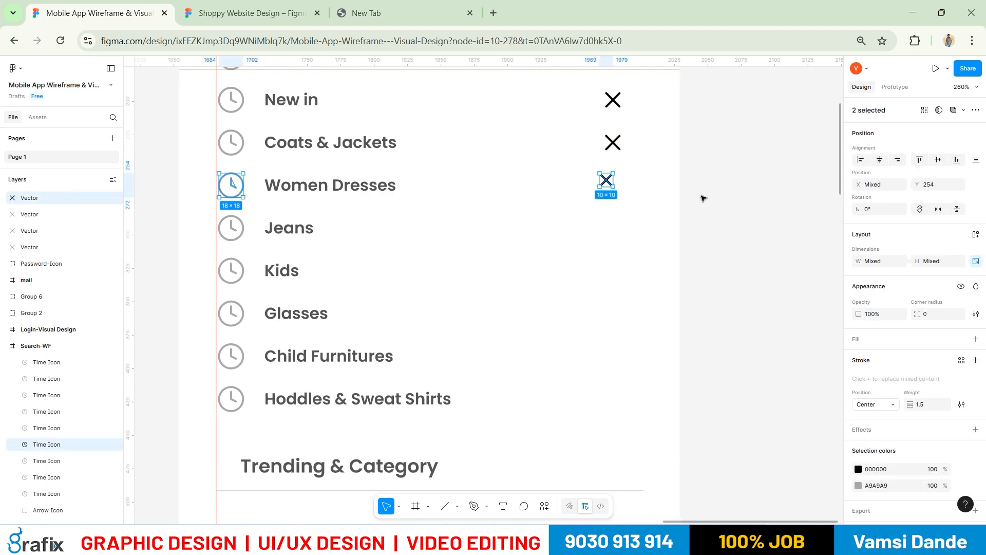
pyautogui.scroll(-2, 476, 252)
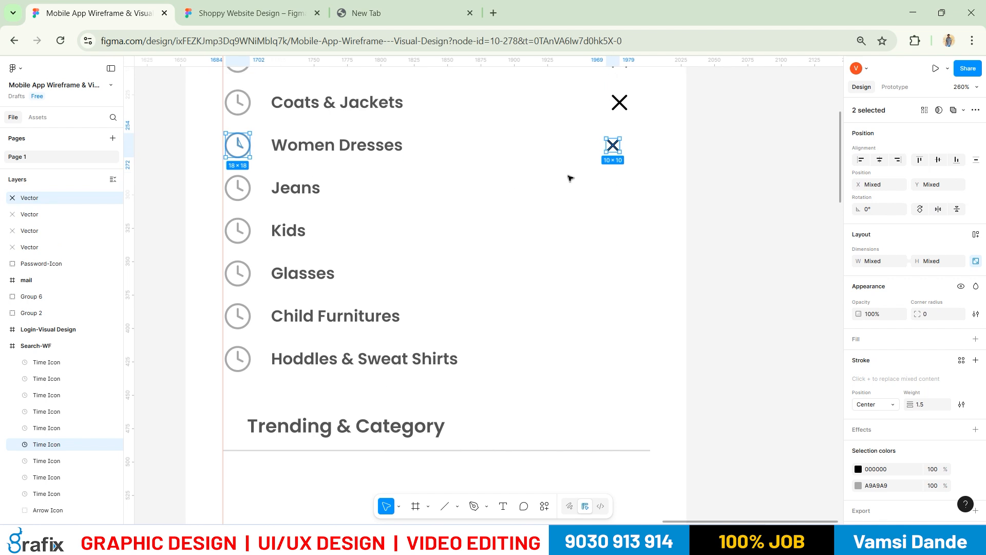
pyautogui.moveTo(613, 146); pyautogui.dragTo(615, 184)
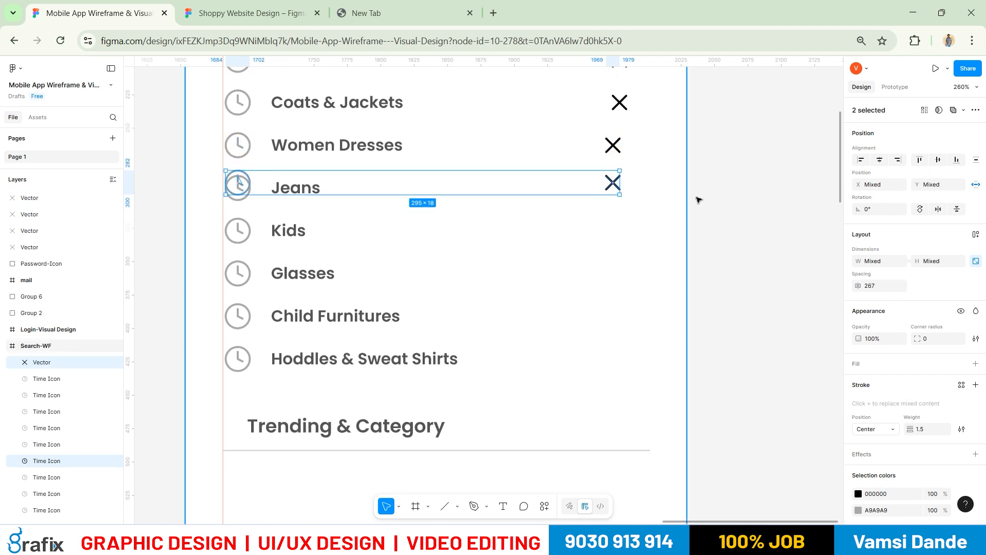
pyautogui.hotkey('ctrl', 'z')
pyautogui.click(762, 202)
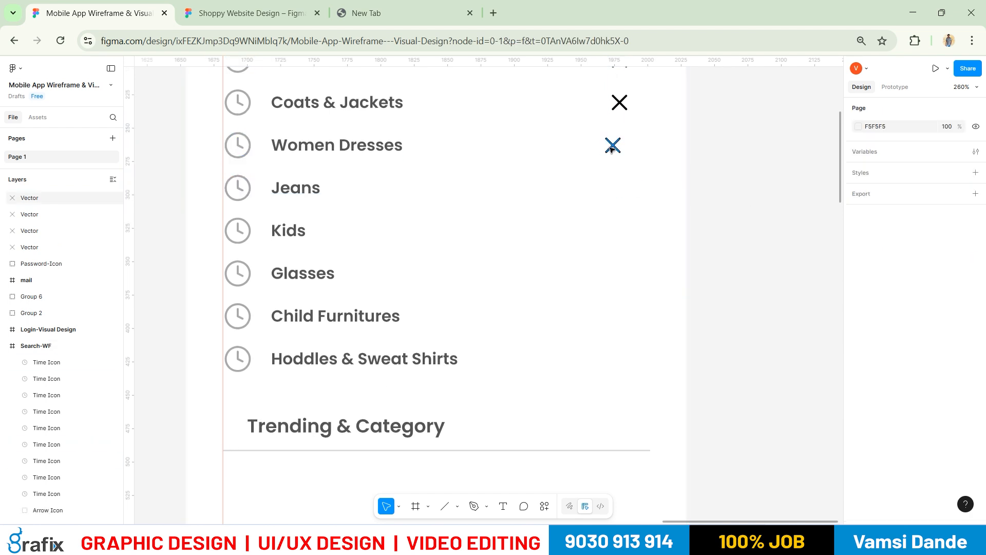
pyautogui.click(611, 148)
pyautogui.moveTo(613, 143); pyautogui.dragTo(613, 177)
pyautogui.hotkey('ctrl', 'z')
pyautogui.click(733, 167)
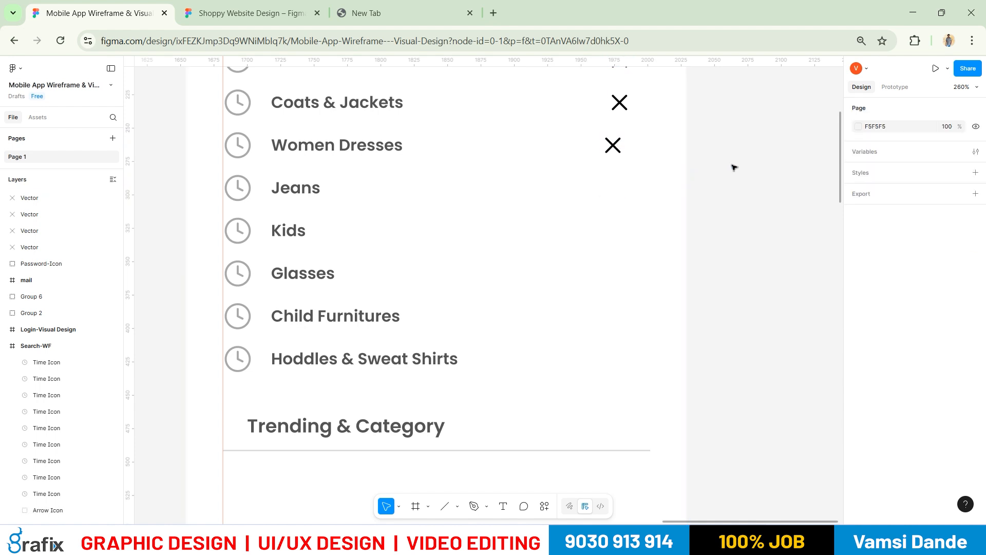
pyautogui.hotkey('ctrl', 'z')
pyautogui.hotkey('ctrl', 'z')
pyautogui.hotkey('ctrl', 'z')
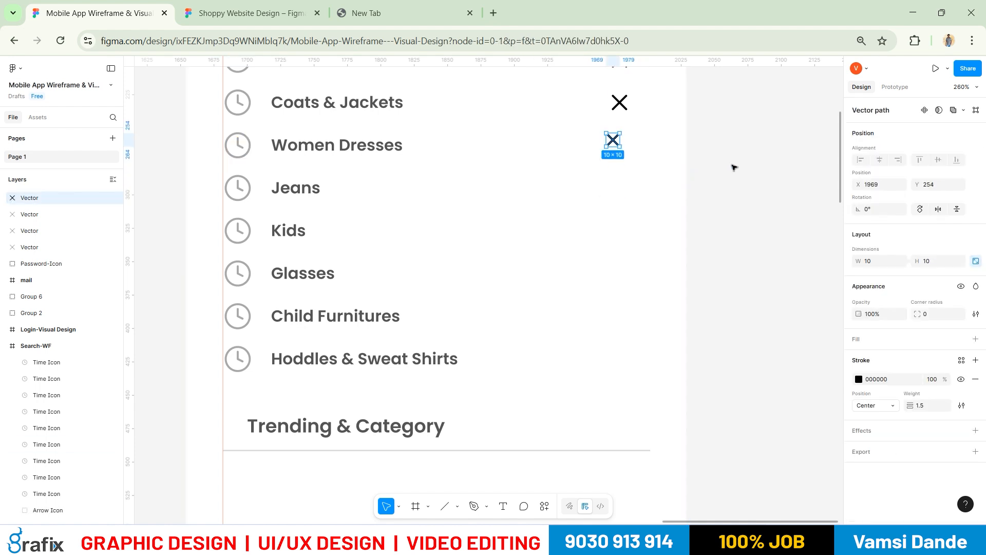
pyautogui.hotkey('ctrl', 'z')
# Check the spacing between the X icons and remove the two horizontal guides around the "All Clothing" row
pyautogui.scroll(3, 661, 205)
pyautogui.hscroll(1, 661, 205)
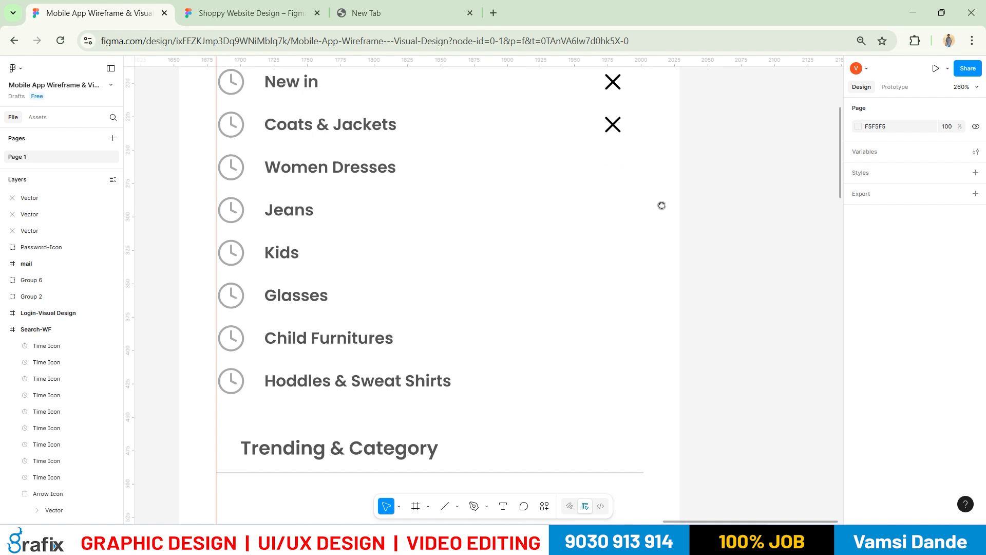
pyautogui.click(582, 189)
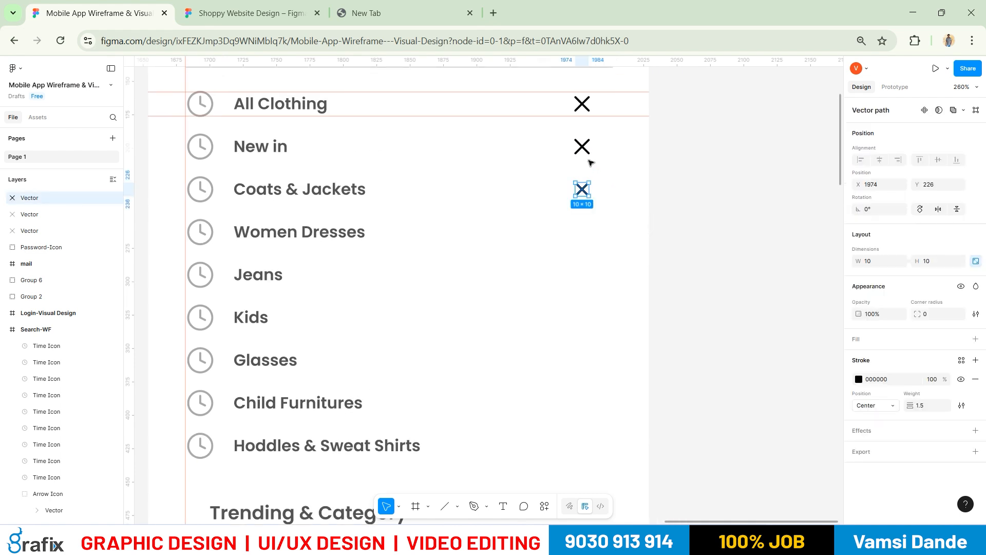
pyautogui.click(584, 147)
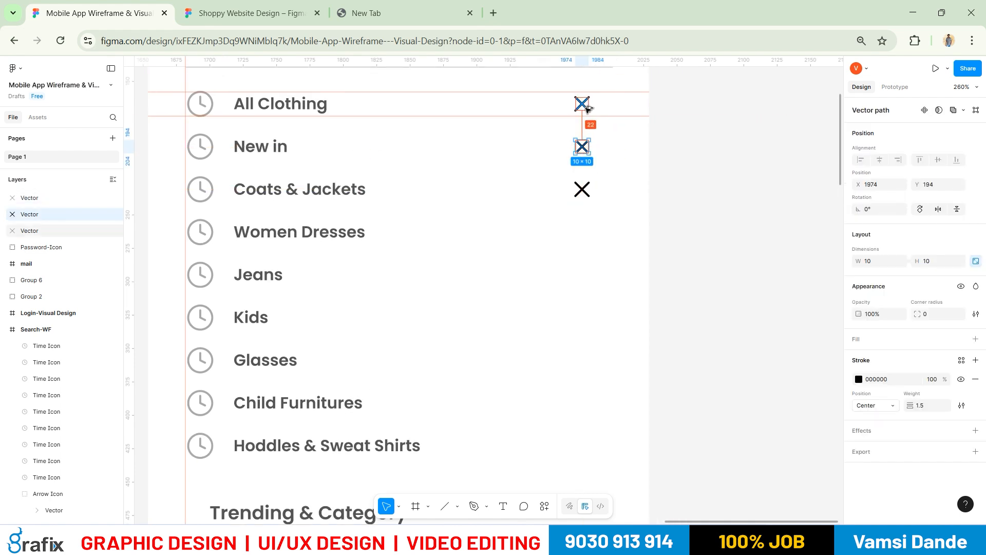
pyautogui.scroll(-3, 674, 176)
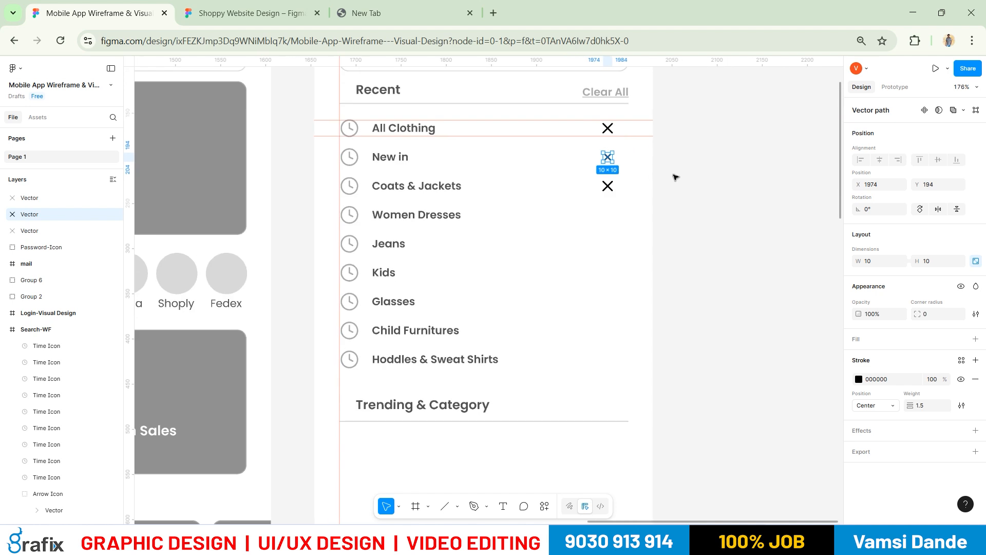
pyautogui.scroll(2, 656, 177)
pyautogui.moveTo(611, 161); pyautogui.dragTo(639, 7)
pyautogui.click(619, 159)
pyautogui.moveTo(622, 147); pyautogui.dragTo(646, 31)
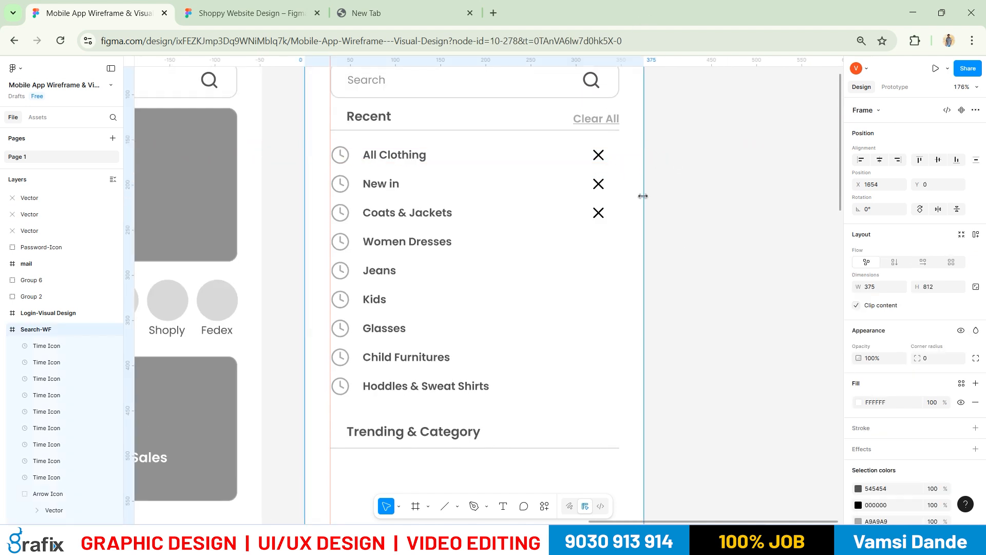
# Duplicate the X icon down at the same spacing to every remaining recent search row, from "Women Dresses" to "Hoddles & Sweat Shirts"
pyautogui.scroll(-1, 693, 231)
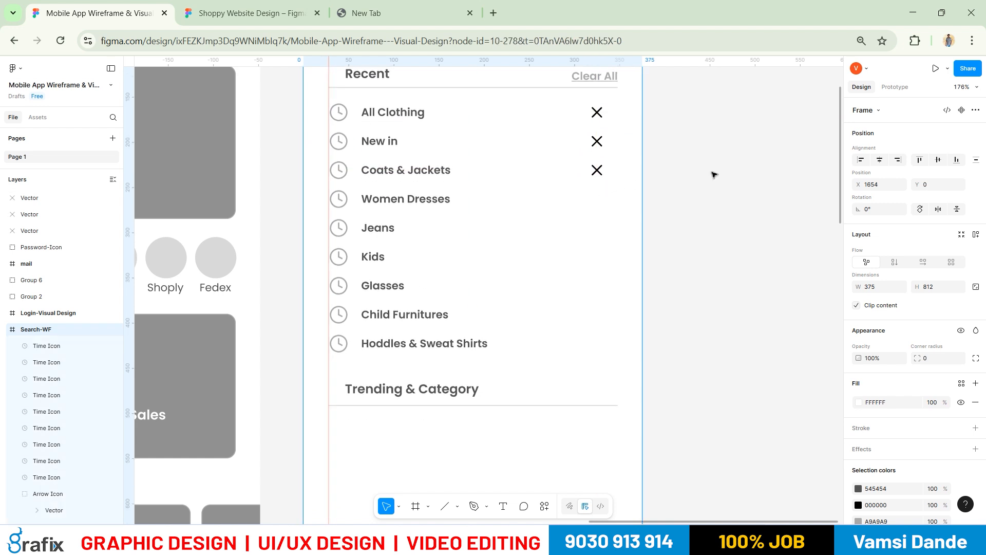
pyautogui.moveTo(597, 170); pyautogui.dragTo(596, 201)
pyautogui.hotkey('ctrl', 'd')
pyautogui.hotkey('ctrl', 'd')
pyautogui.hotkey('ctrl', 'd')
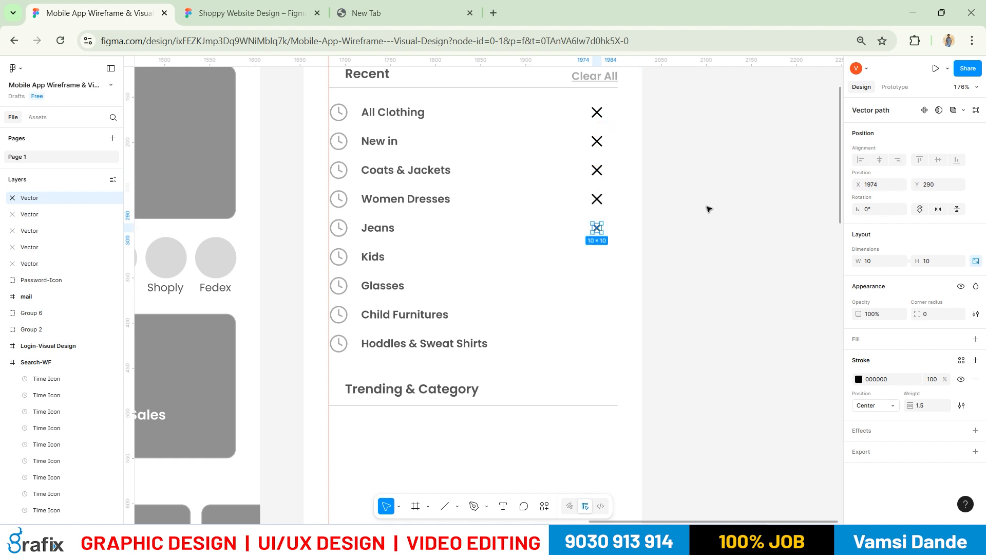
pyautogui.hotkey('ctrl', 'd')
pyautogui.hotkey('ctrl', 'd')
pyautogui.hotkey('ctrl', 'd')
pyautogui.hotkey('ctrl', 'd')
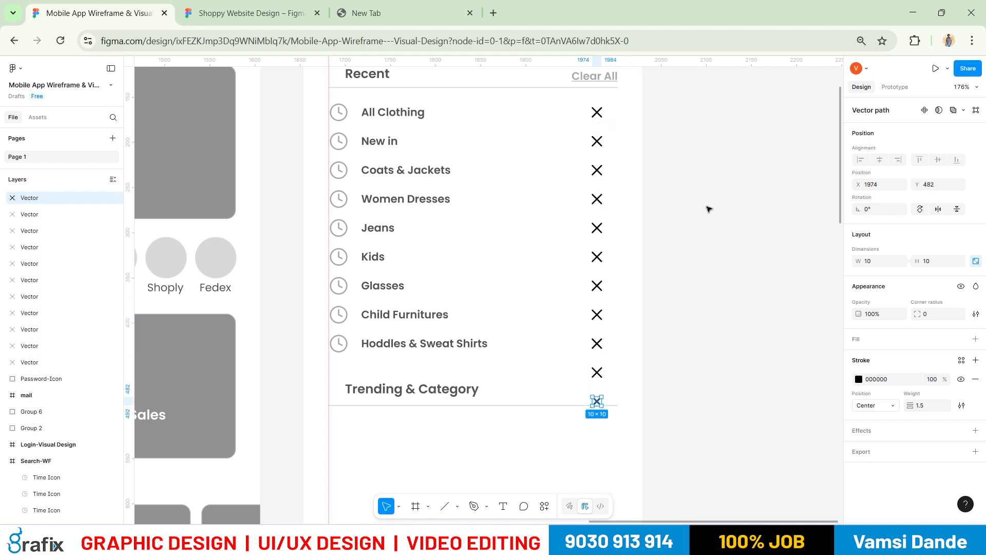
pyautogui.hotkey('ctrl', 'z')
pyautogui.hotkey('ctrl', 'z')
pyautogui.click(708, 209)
pyautogui.scroll(-5, 733, 236)
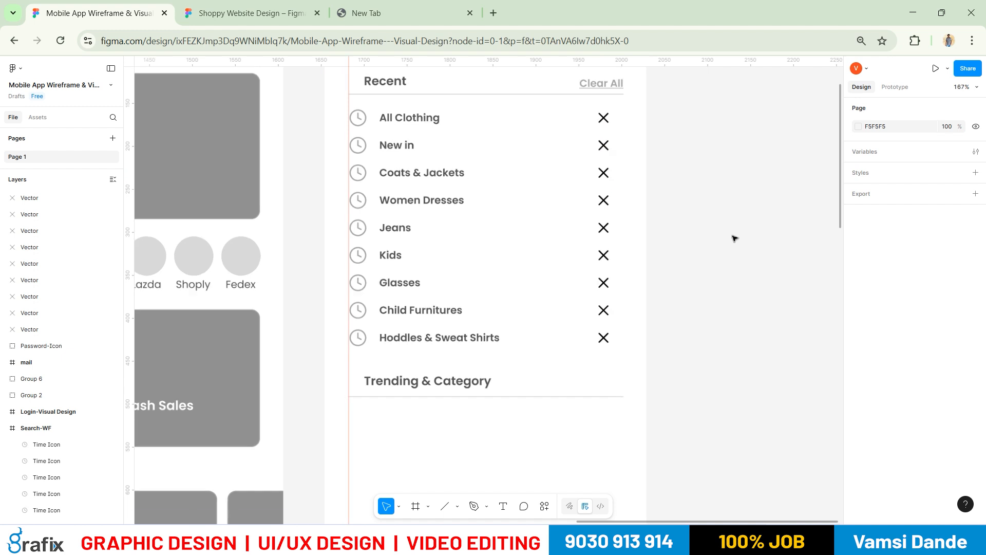
# Select all nine X icons beside the recent searches and set their stroke colour to the grey A9A9A9
pyautogui.moveTo(665, 318)
pyautogui.mouseDown()
pyautogui.moveTo(629, 205)
pyautogui.moveTo(636, 145)
pyautogui.moveTo(637, 155)
pyautogui.mouseUp()
pyautogui.click(858, 404)
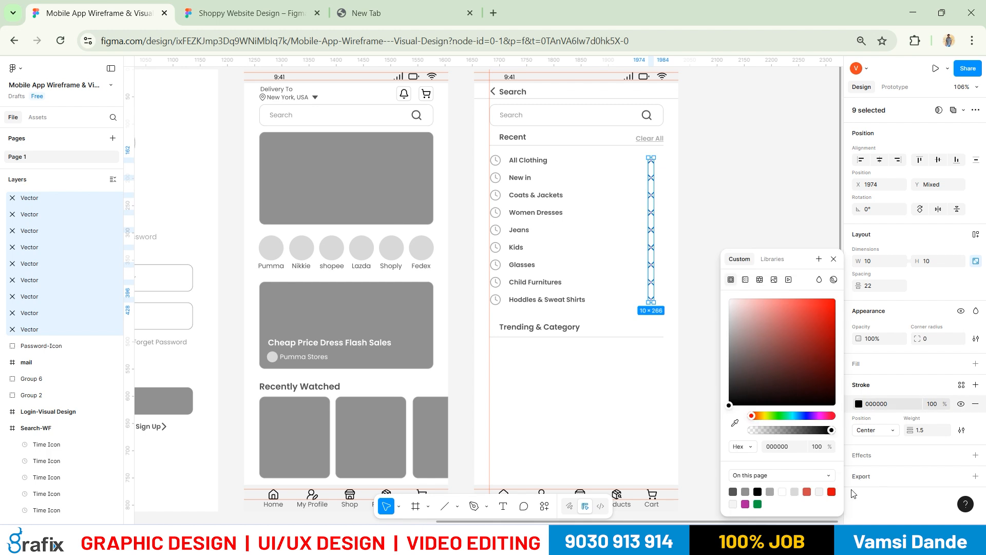
pyautogui.click(770, 491)
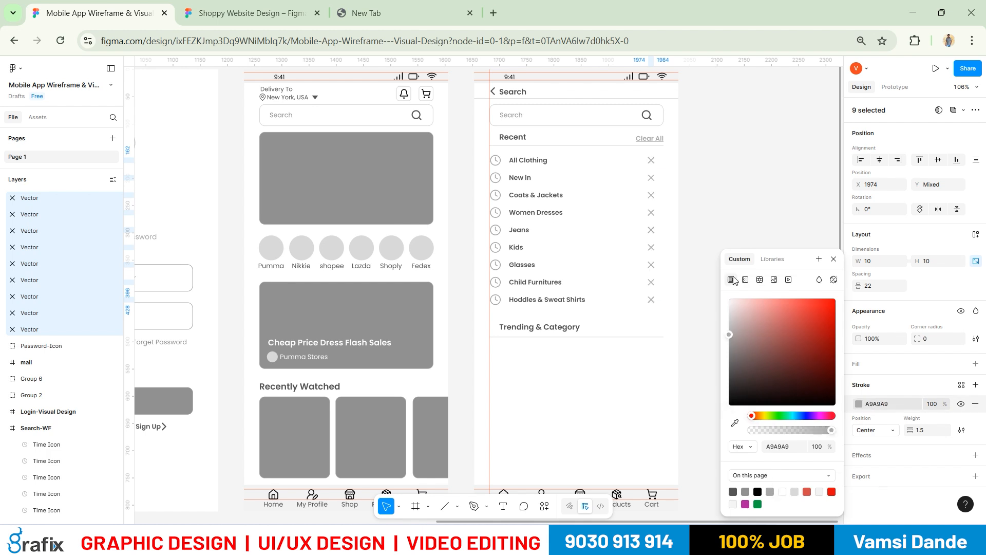
pyautogui.click(693, 249)
# Switch to the reference image, examine the layout of the Trending Category cards, and return to the Search wireframe
pyautogui.scroll(-2, 701, 288)
pyautogui.moveTo(707, 311); pyautogui.dragTo(708, 227)
pyautogui.scroll(3, 607, 247)
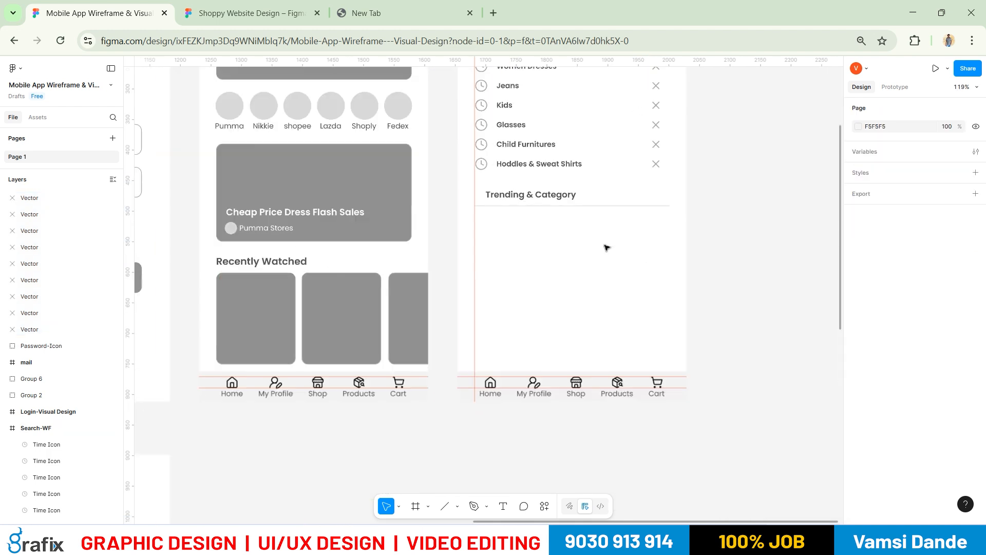
pyautogui.hotkey('alt', 'Tab')
pyautogui.scroll(5, 387, 396)
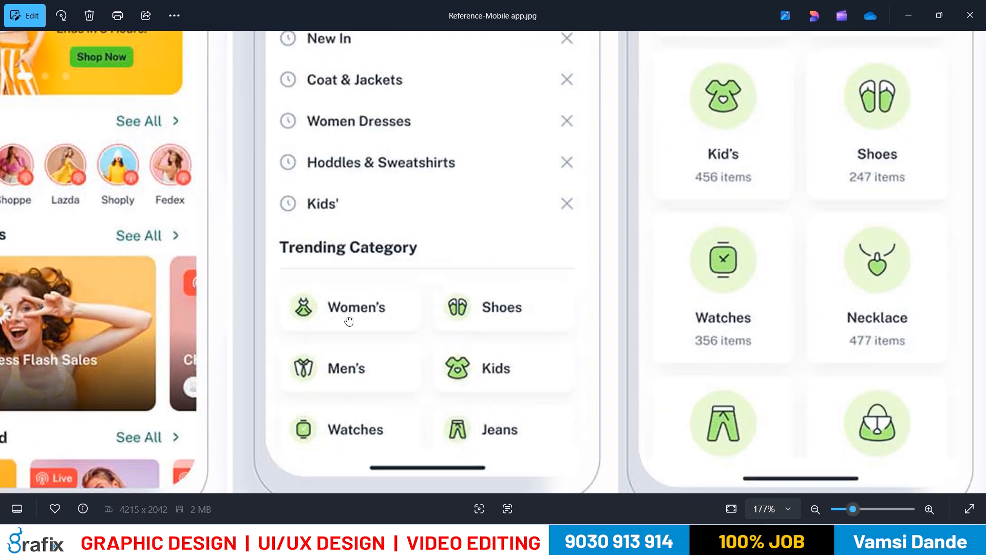
pyautogui.moveTo(348, 321); pyautogui.dragTo(325, 292)
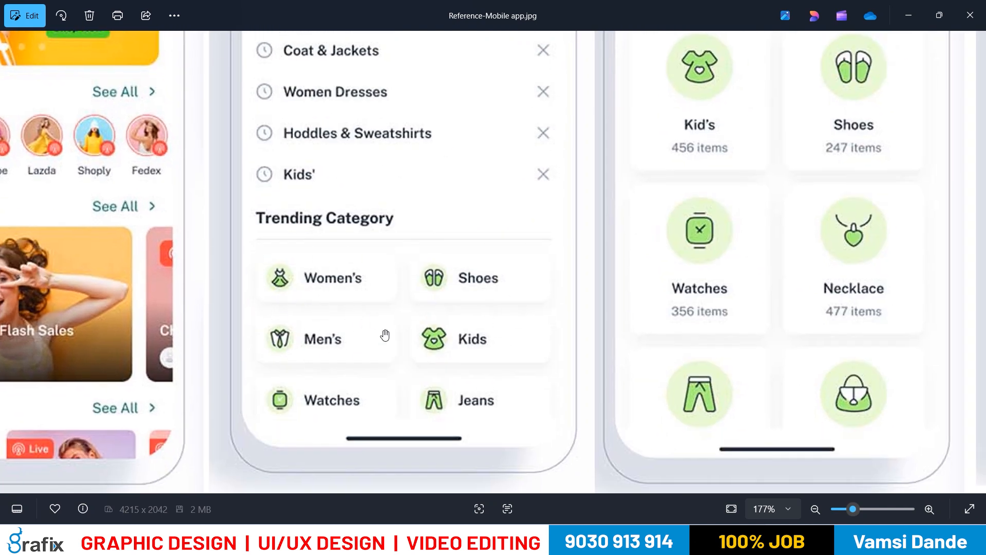
pyautogui.hotkey('alt', 'Tab')
pyautogui.moveTo(700, 236); pyautogui.dragTo(651, 339)
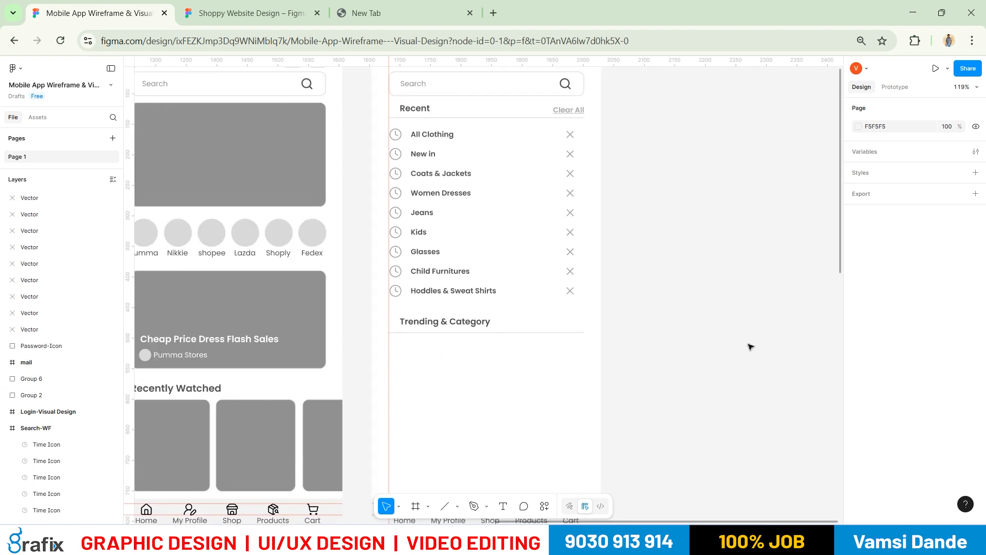
# Draw a rectangle about 168 × 62 below the "Trending & Category" divider and align its left edge with the vertical guide
pyautogui.click(457, 507)
pyautogui.click(452, 405)
pyautogui.moveTo(400, 347); pyautogui.dragTo(491, 387)
pyautogui.hotkey('alt', 'Tab')
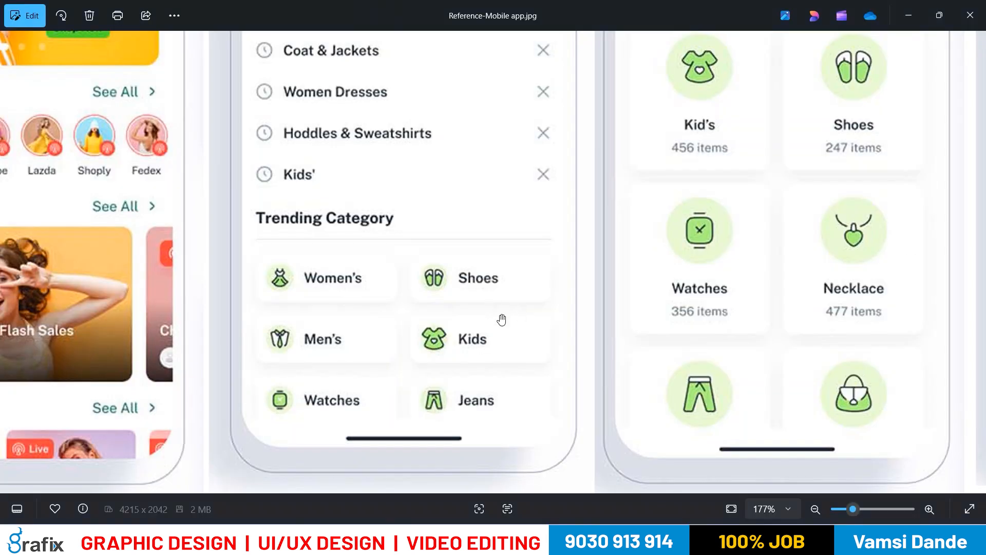
pyautogui.hotkey('alt', 'Tab')
pyautogui.moveTo(486, 369)
pyautogui.mouseDown()
pyautogui.moveTo(501, 370)
pyautogui.moveTo(474, 375)
pyautogui.mouseUp()
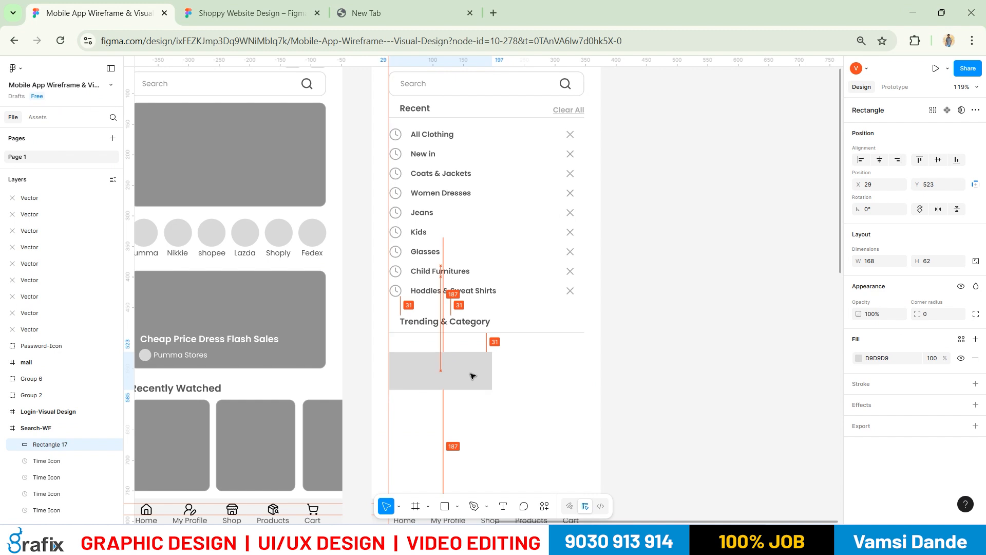
# Check the card shape in the reference and give the new category rectangle a corner radius of 10
pyautogui.hotkey('alt', 'Tab')
pyautogui.hotkey('alt', 'Tab')
pyautogui.hotkey('alt', 'Tab')
pyautogui.hotkey('alt', 'Tab')
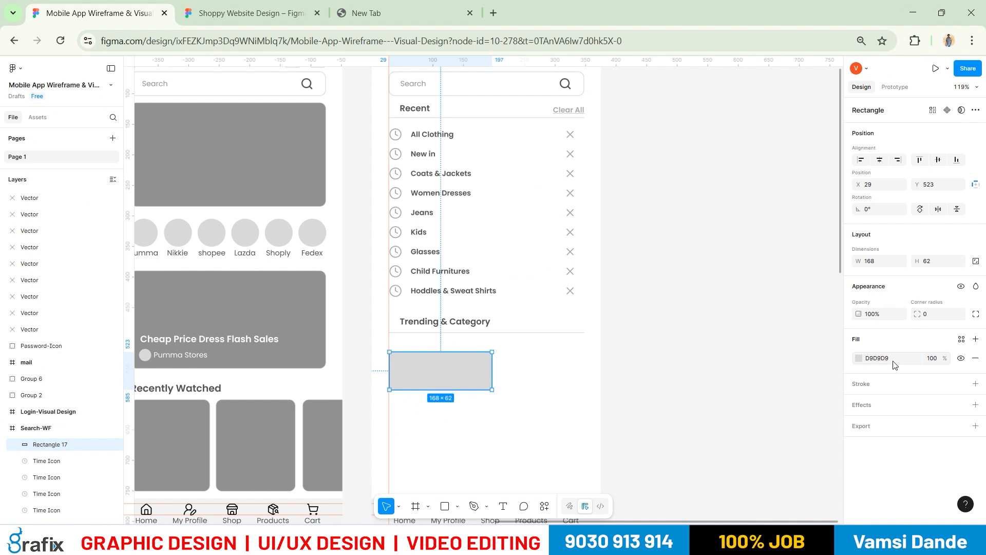
pyautogui.click(943, 315)
pyautogui.write('10')
pyautogui.press('Return')
pyautogui.click(487, 408)
# Duplicate the category rectangle beside the first, set both widths to 150, and align the copy's right edge with the divider's end
pyautogui.scroll(5, 487, 409)
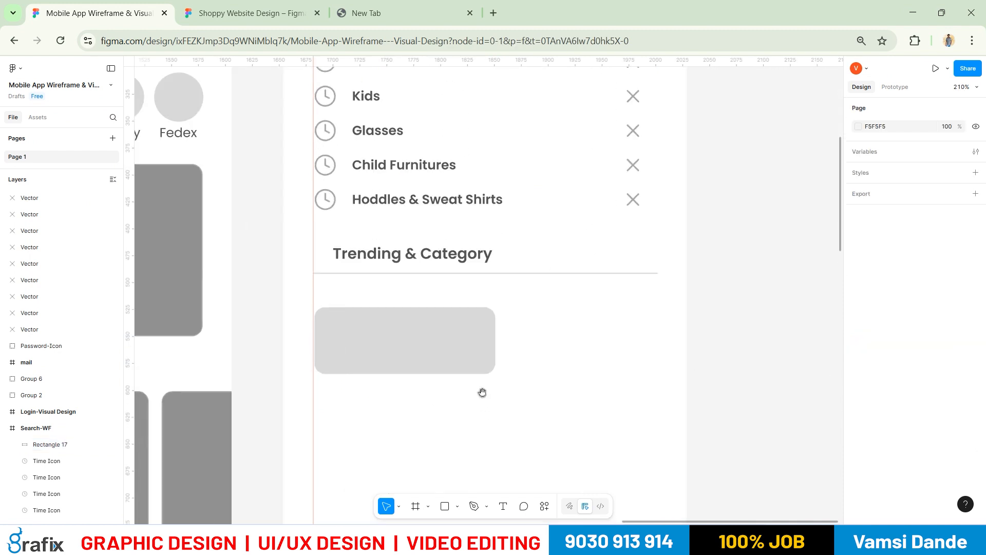
pyautogui.moveTo(482, 393); pyautogui.dragTo(486, 291)
pyautogui.moveTo(473, 246); pyautogui.dragTo(639, 243)
pyautogui.keyDown('shift'); pyautogui.click(466, 248); pyautogui.keyUp('shift')
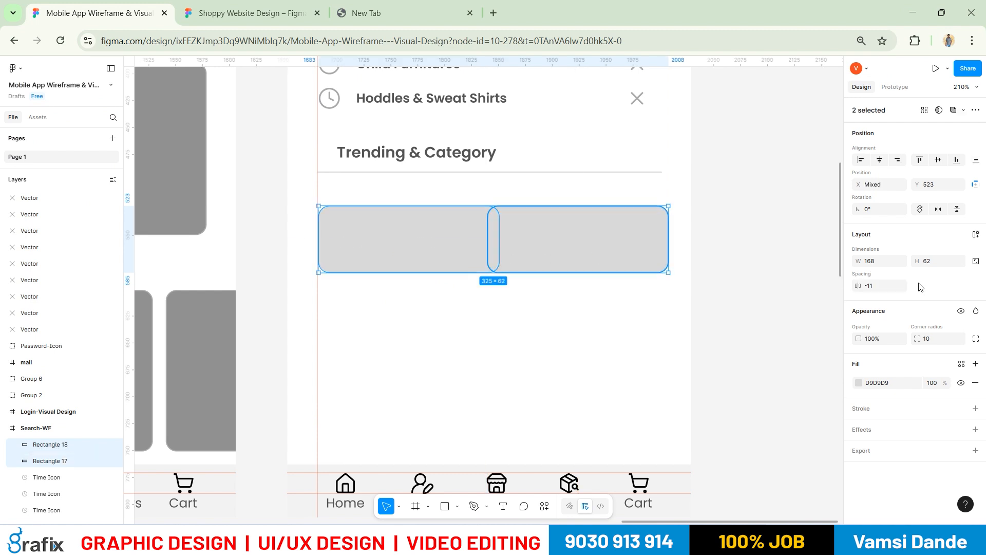
pyautogui.click(878, 262)
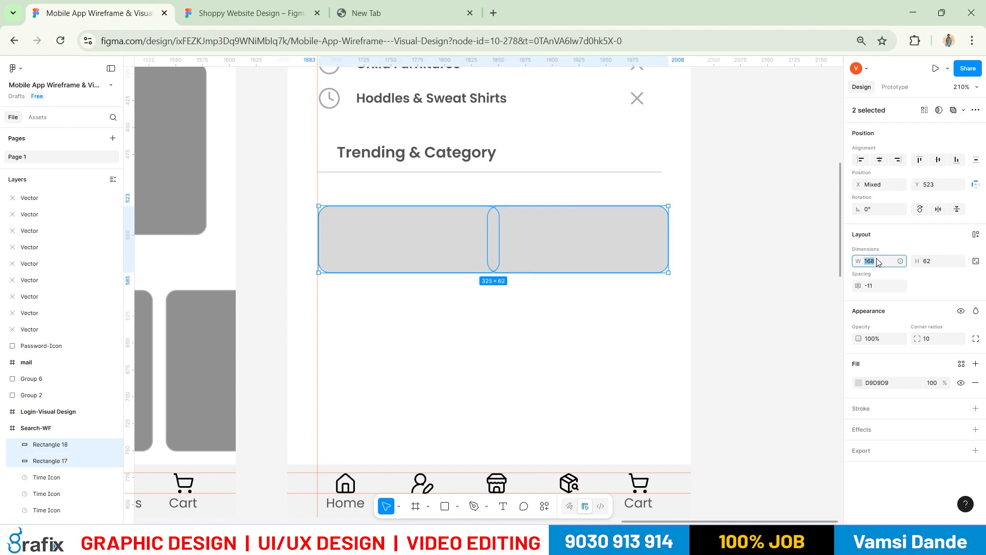
pyautogui.write('150')
pyautogui.press('Return')
pyautogui.click(712, 230)
pyautogui.moveTo(634, 252)
pyautogui.mouseDown()
pyautogui.moveTo(646, 252)
pyautogui.moveTo(637, 248)
pyautogui.mouseUp()
pyautogui.click(737, 293)
# Set the height of both category rectangles to 80 and compare them with the reference cards
pyautogui.moveTo(633, 312); pyautogui.dragTo(448, 247)
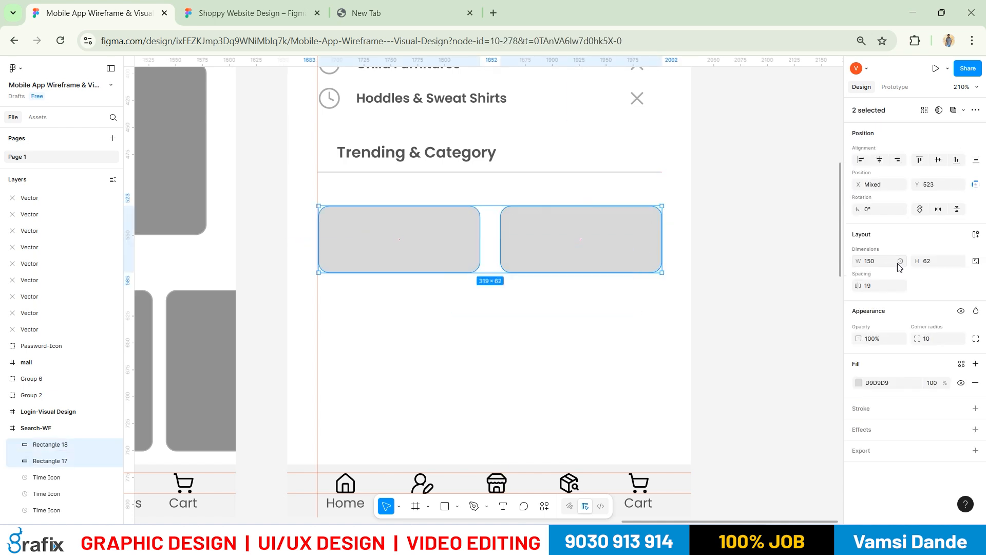
pyautogui.click(932, 263)
pyautogui.write('80')
pyautogui.press('Return')
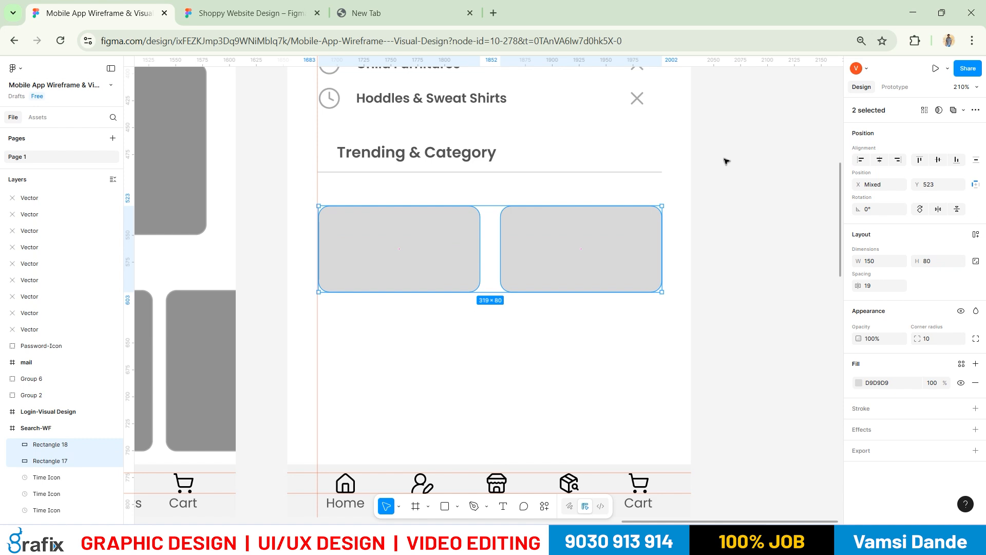
pyautogui.scroll(-1, 725, 161)
pyautogui.moveTo(702, 263); pyautogui.dragTo(695, 242)
pyautogui.click(677, 278)
pyautogui.hotkey('alt', 'Tab')
pyautogui.hotkey('alt', 'Tab')
# Select both category rectangles and set their height to 70
pyautogui.moveTo(634, 280); pyautogui.dragTo(476, 220)
pyautogui.click(943, 265)
pyautogui.write('70')
pyautogui.press('Return')
# Duplicate the pair of category rectangles downward into two more rows spaced 8 apart, and compare the grid with the reference
pyautogui.moveTo(650, 224); pyautogui.dragTo(598, 330)
pyautogui.hotkey('ctrl', 'z')
pyautogui.hotkey('shift', 'Up')
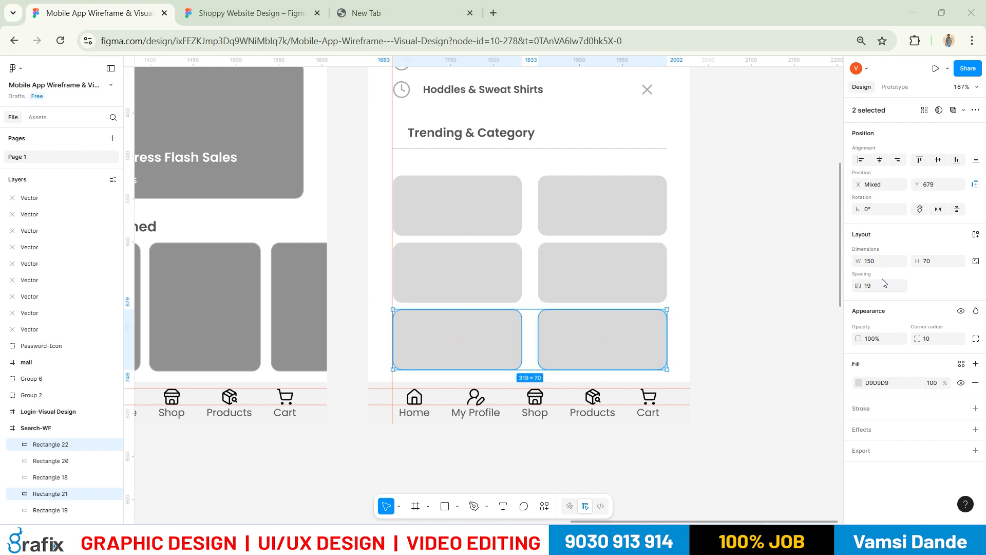
pyautogui.hotkey('alt', 'Tab')
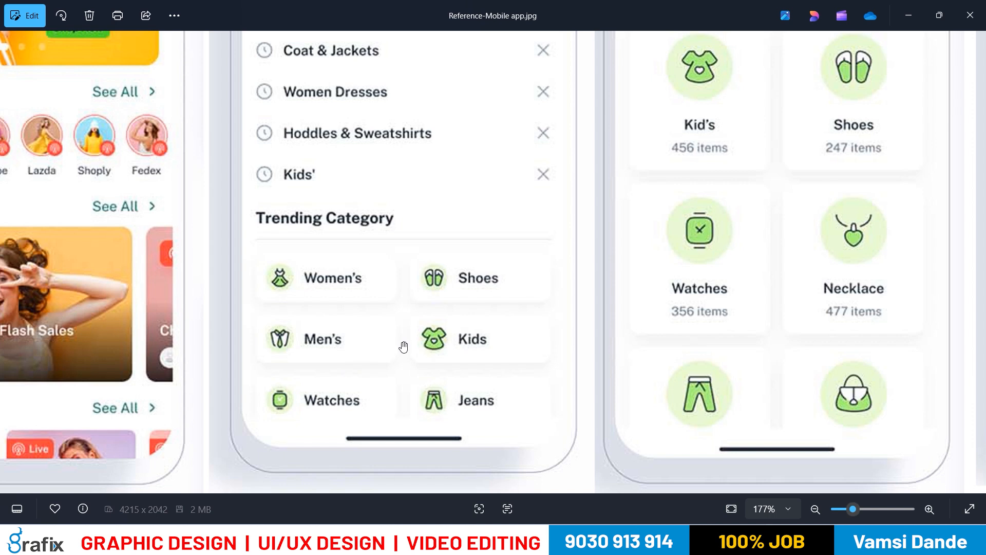
pyautogui.hotkey('alt', 'Tab')
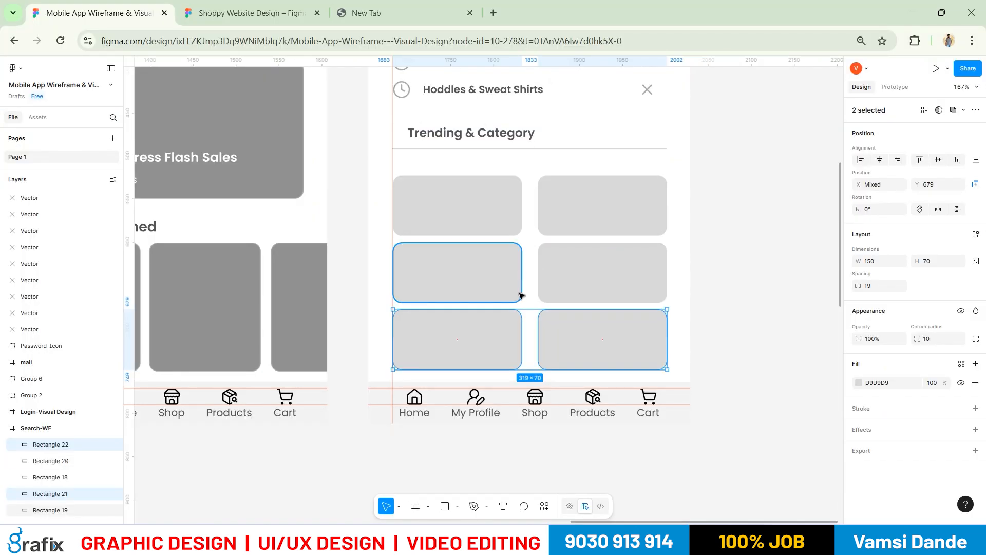
# Delete the three rectangles in the right-hand column of the category grid
pyautogui.click(608, 217)
pyautogui.keyDown('shift'); pyautogui.click(596, 279); pyautogui.keyUp('shift')
pyautogui.keyDown('shift'); pyautogui.click(586, 350); pyautogui.keyUp('shift')
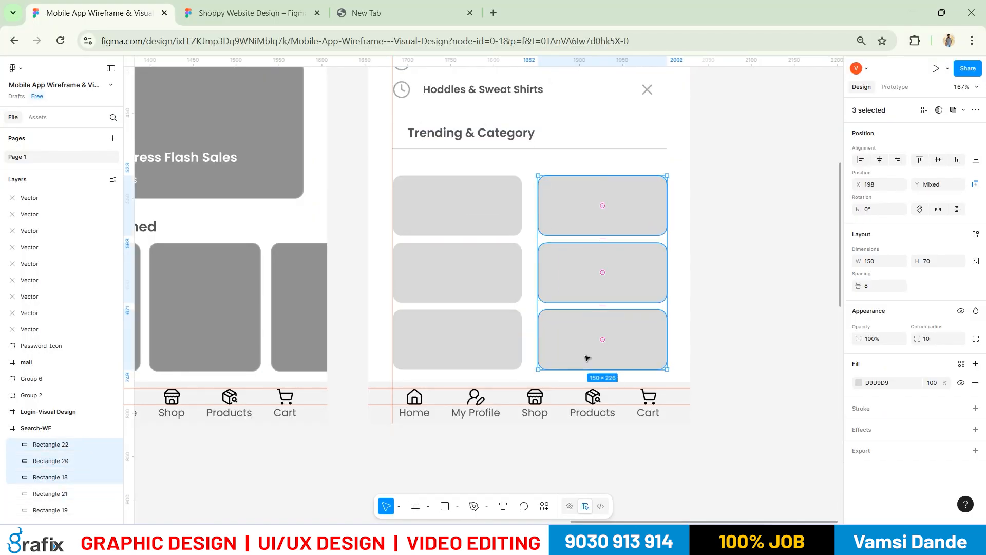
pyautogui.press('Delete')
# Try widening the three remaining category rectangles to 160 and duplicating them as a right-hand column, and remove the copies
pyautogui.click(511, 324)
pyautogui.keyDown('shift'); pyautogui.click(511, 272); pyautogui.keyUp('shift')
pyautogui.keyDown('shift'); pyautogui.click(516, 220); pyautogui.keyUp('shift')
pyautogui.click(885, 263)
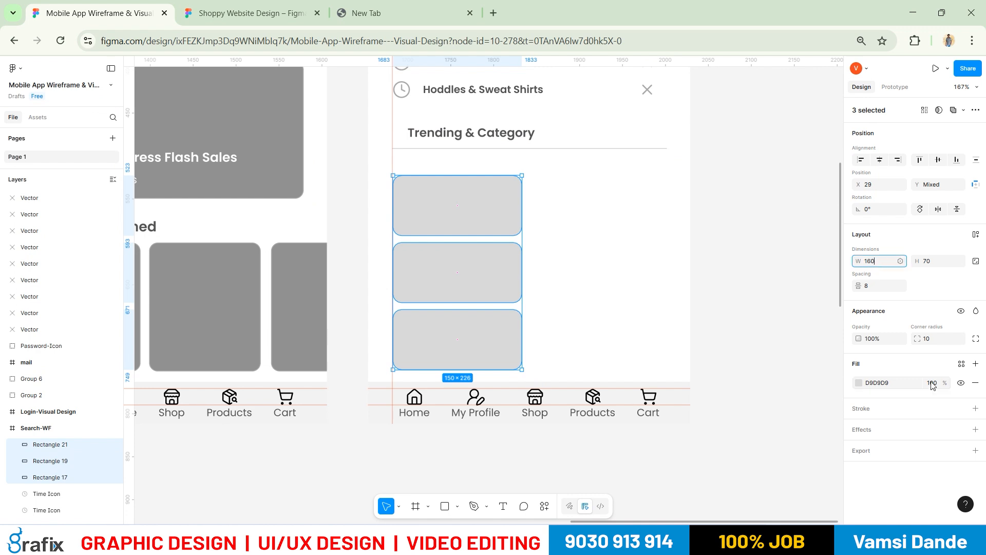
pyautogui.press('Return')
pyautogui.moveTo(488, 214); pyautogui.dragTo(631, 211)
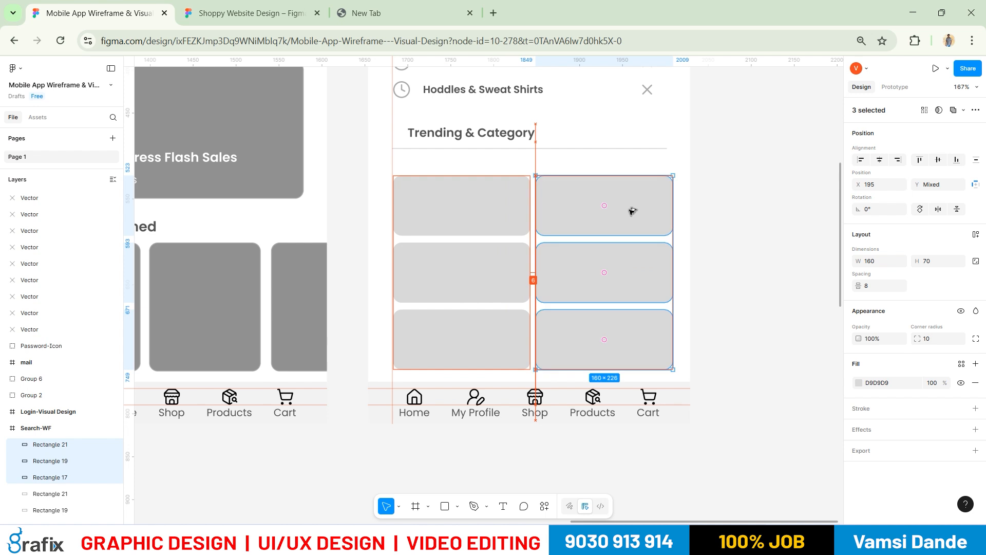
pyautogui.moveTo(632, 211); pyautogui.dragTo(632, 211)
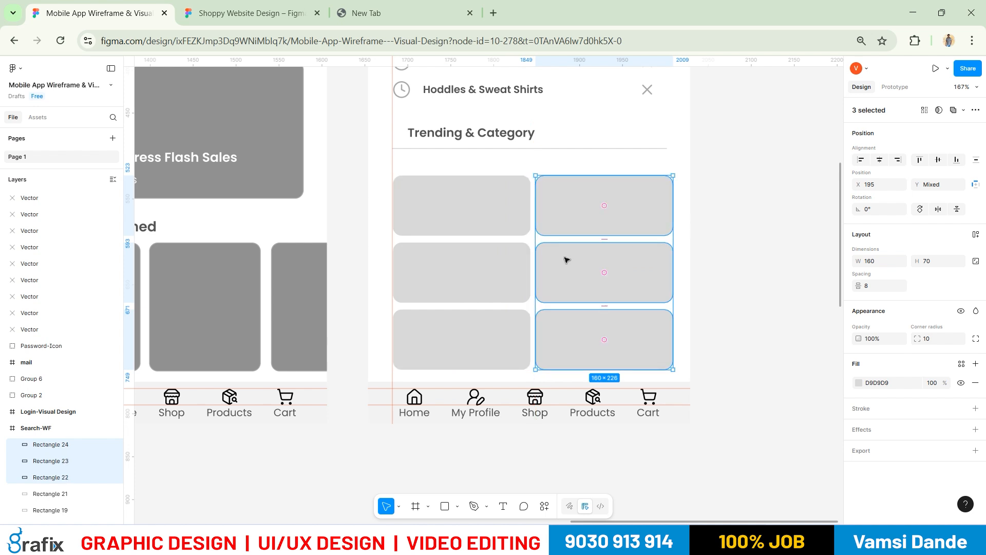
pyautogui.press('Delete')
# Try a width of 157 for the three category rectangles with a duplicated right-hand column, and undo the duplication
pyautogui.click(497, 220)
pyautogui.keyDown('shift'); pyautogui.click(498, 296); pyautogui.keyUp('shift')
pyautogui.keyDown('shift'); pyautogui.click(495, 344); pyautogui.keyUp('shift')
pyautogui.click(881, 262)
pyautogui.write('157')
pyautogui.press('Return')
pyautogui.moveTo(494, 272); pyautogui.dragTo(614, 272)
pyautogui.hotkey('ctrl', 'z')
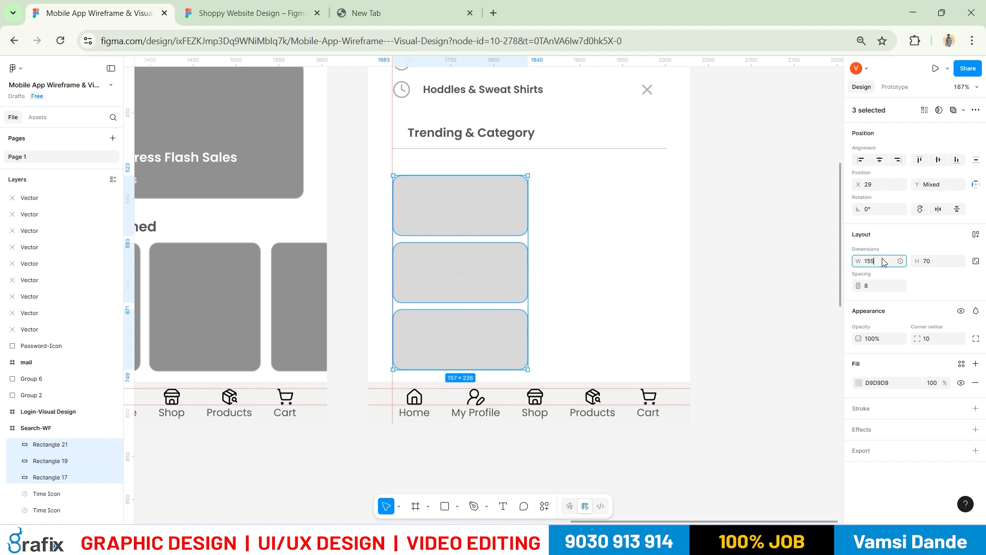
# Set the three category rectangles' width to 155 and duplicate them as a right-hand column ending flush with the divider
pyautogui.press('Return')
pyautogui.moveTo(479, 288); pyautogui.dragTo(621, 287)
pyautogui.click(714, 252)
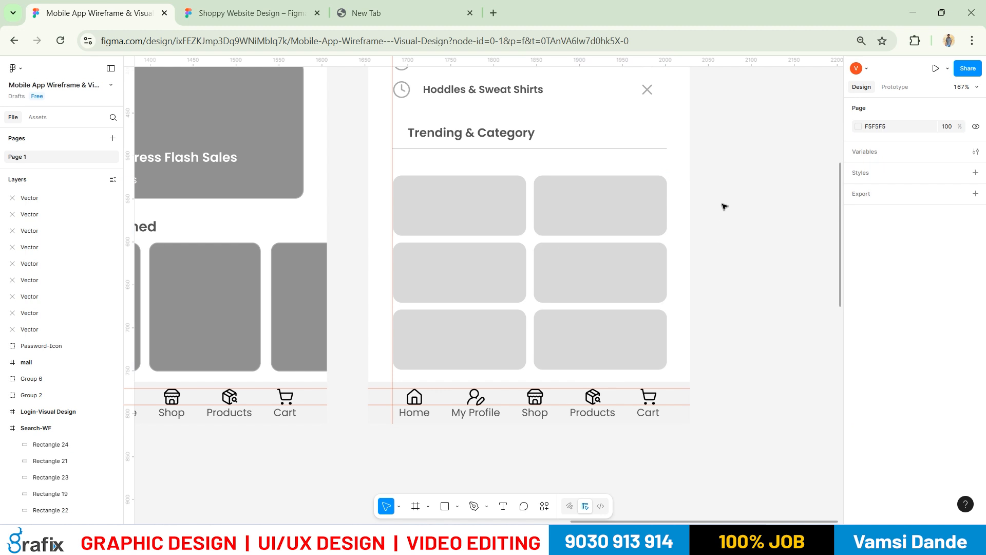
# Move the six category rectangles up to Y 519 and lower the "Trending & Category" heading with its divider to 18 above them
pyautogui.moveTo(716, 177); pyautogui.dragTo(433, 345)
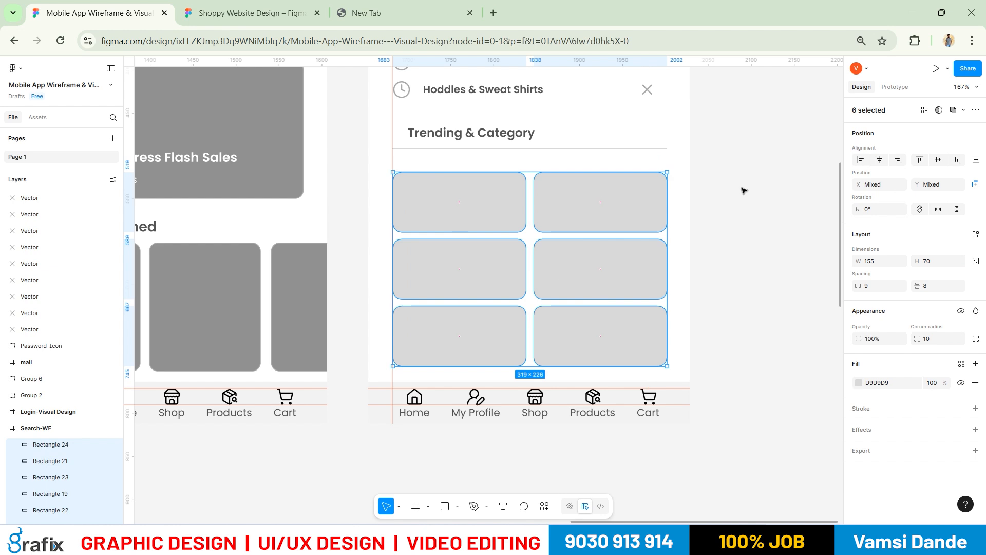
pyautogui.hotkey('alt', 'Tab')
pyautogui.hotkey('alt', 'Tab')
pyautogui.click(706, 167)
pyautogui.moveTo(707, 165); pyautogui.dragTo(392, 123)
pyautogui.moveTo(486, 136); pyautogui.dragTo(487, 144)
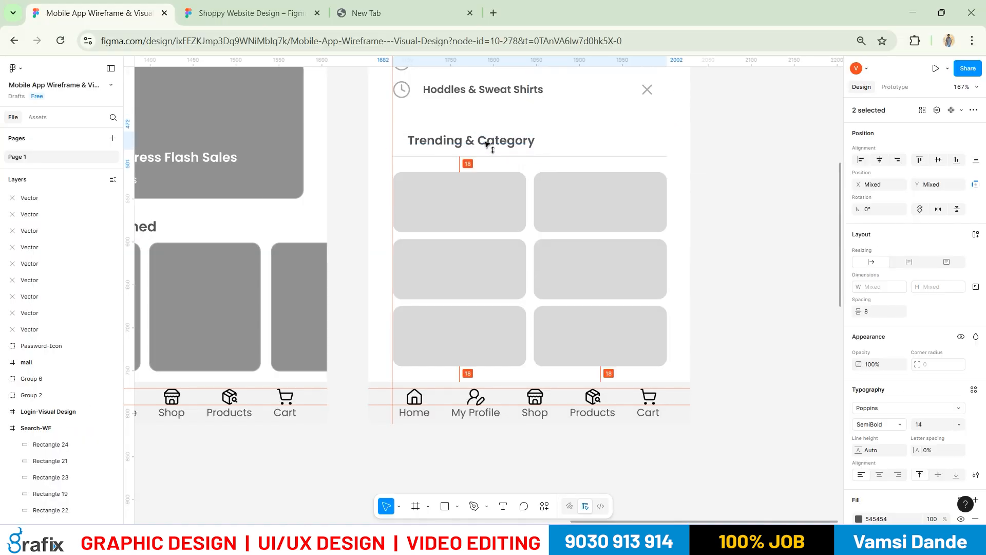
pyautogui.click(710, 390)
pyautogui.scroll(-3, 623, 282)
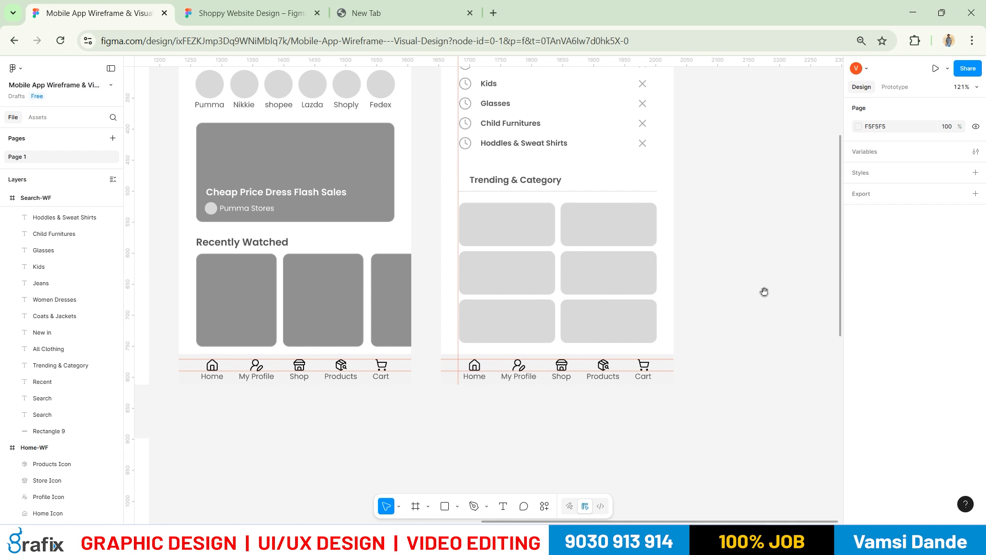
# Compare the Search wireframe's category grid with the Trending Category cards in the reference image
pyautogui.scroll(4, 764, 292)
pyautogui.hotkey('alt', 'Tab')
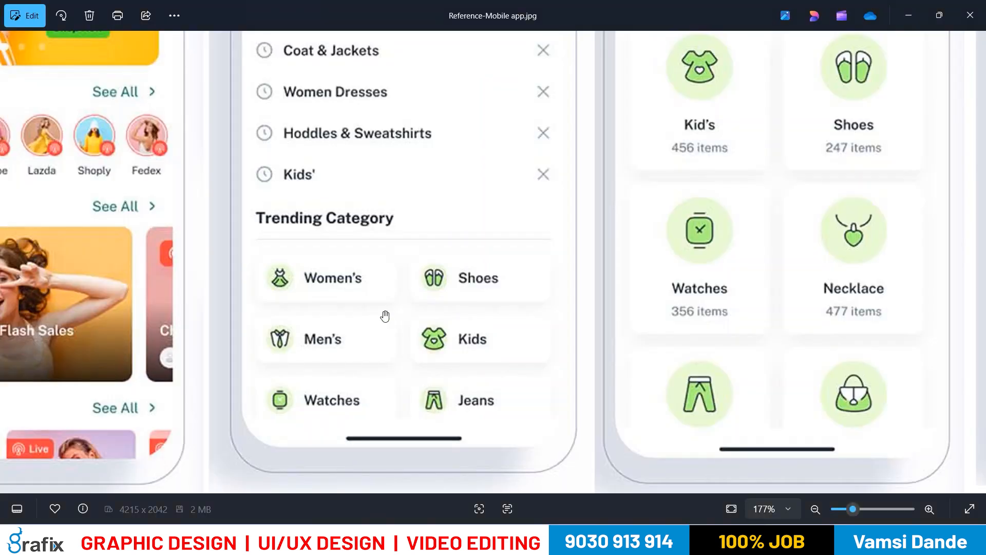
pyautogui.hotkey('alt', 'Tab')
pyautogui.moveTo(555, 232); pyautogui.dragTo(545, 233)
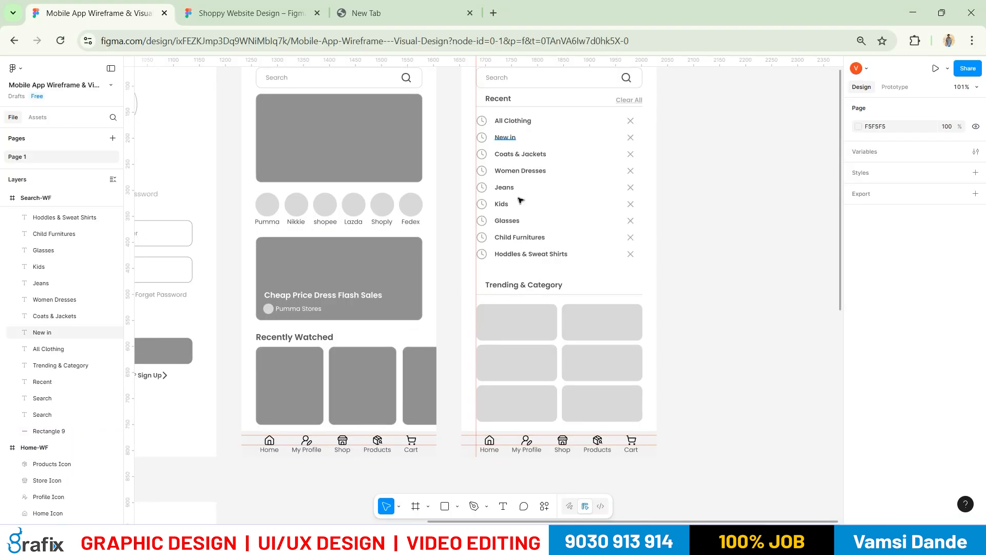
pyautogui.hotkey('alt', 'Tab')
pyautogui.hotkey('alt', 'Tab')
pyautogui.hotkey('alt', 'Tab')
pyautogui.hotkey('alt', 'Tab')
pyautogui.hscroll(1, 502, 184)
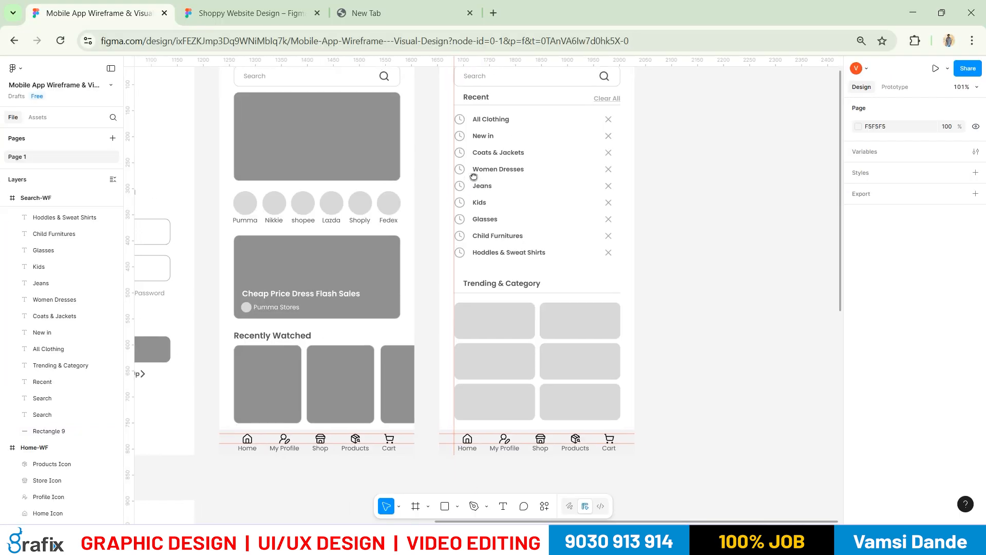
# Duplicate the "Jeans" label from the recent searches into the middle rectangle of the category grid's right-hand column
pyautogui.scroll(2, 565, 231)
pyautogui.moveTo(477, 183); pyautogui.dragTo(596, 392)
pyautogui.hotkey('alt', 'Tab')
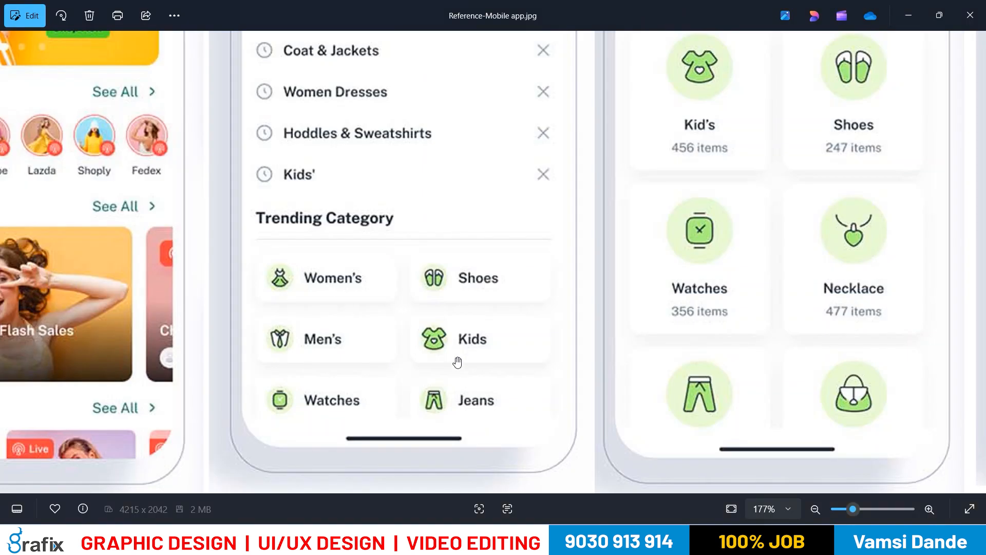
pyautogui.hotkey('alt', 'Tab')
pyautogui.scroll(3, 596, 393)
pyautogui.moveTo(624, 393); pyautogui.dragTo(651, 397)
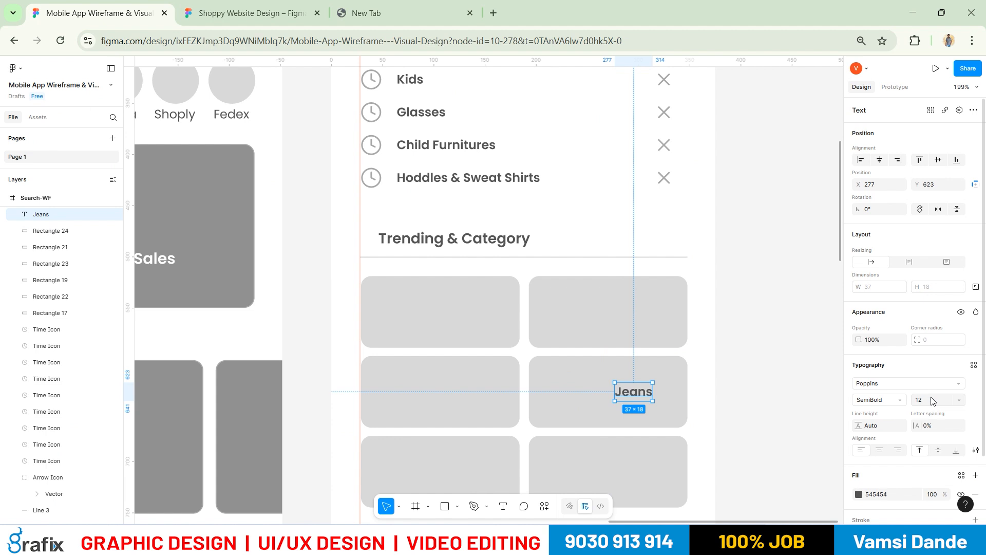
# Set the category grid's "Jeans" label to font size 15 and duplicate the "Women Dresses" label into the bottom rectangle of the right-hand column
pyautogui.press('Return')
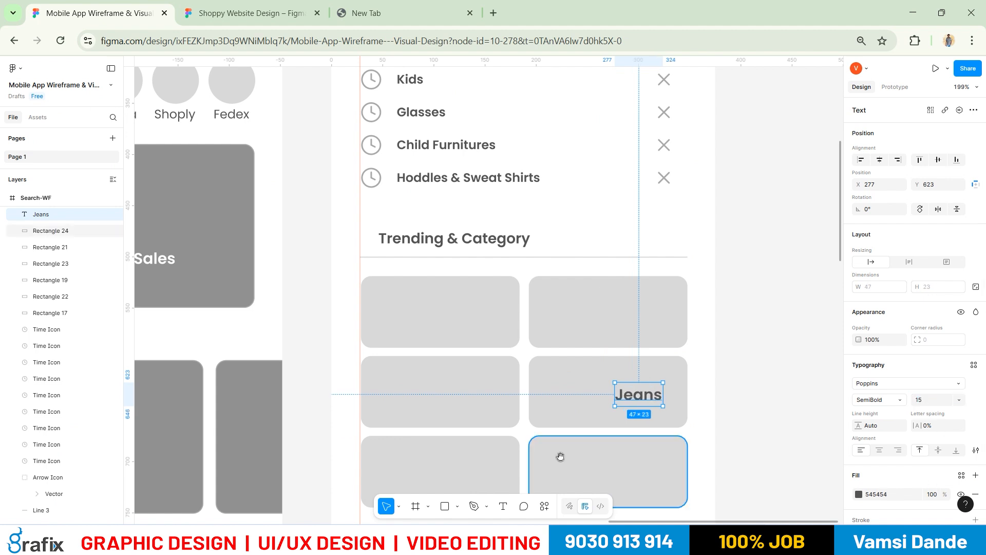
pyautogui.scroll(-3, 581, 353)
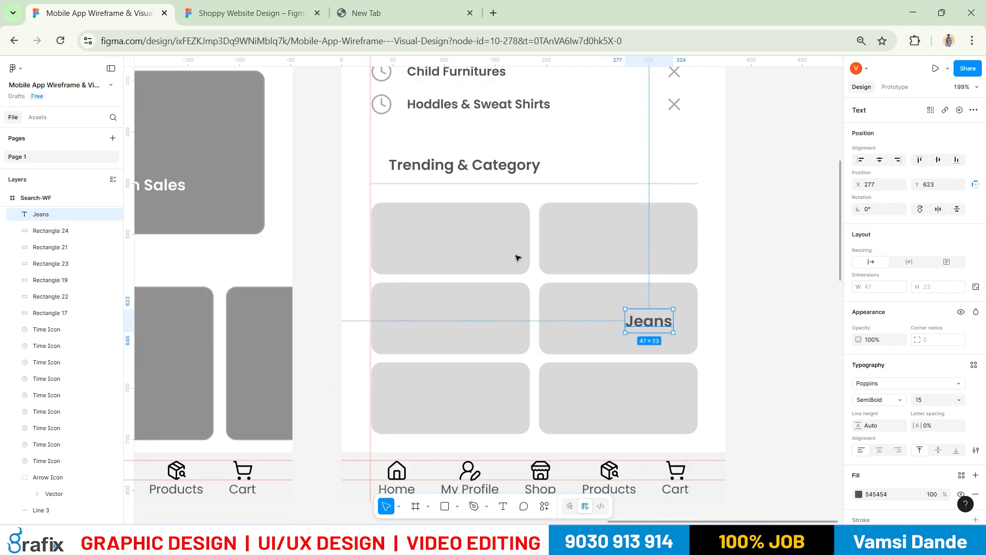
pyautogui.scroll(-2, 621, 352)
pyautogui.moveTo(579, 172); pyautogui.dragTo(569, 196)
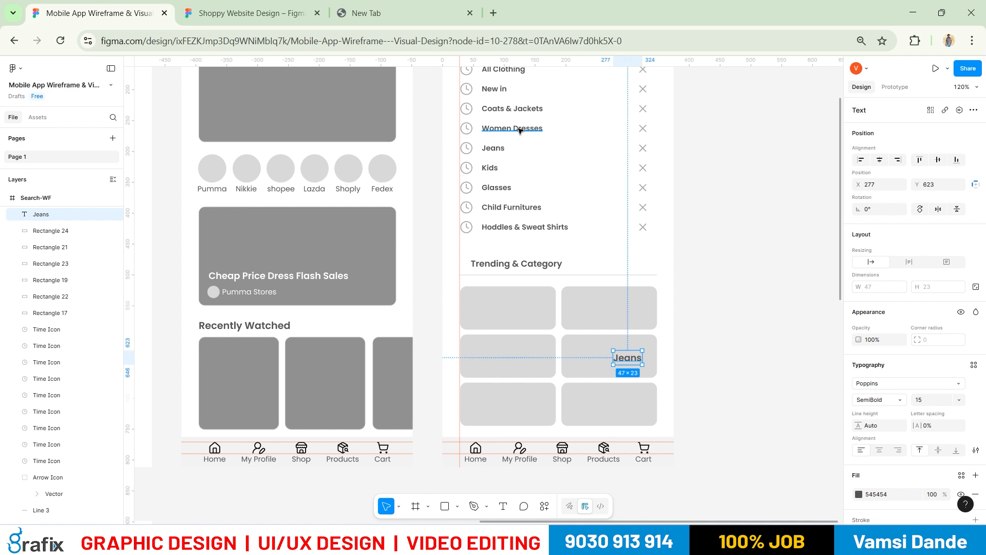
pyautogui.moveTo(520, 130); pyautogui.dragTo(610, 397)
pyautogui.scroll(2, 495, 113)
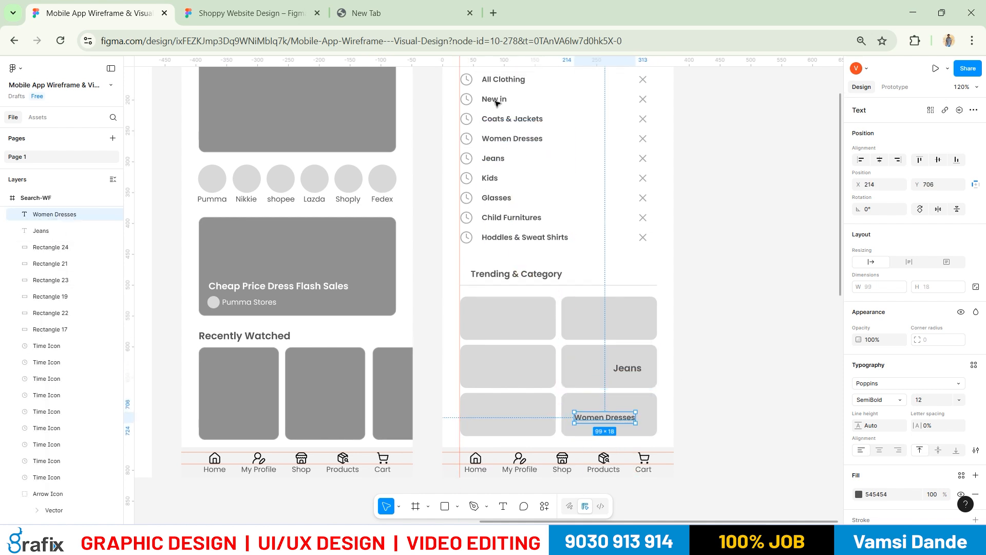
# Duplicate "Kids", "Child Furnitures" and "Coats & Jackets" into the bottom, middle and top left-column rectangles, and "Glasses" into the top right-column rectangle
pyautogui.click(490, 165)
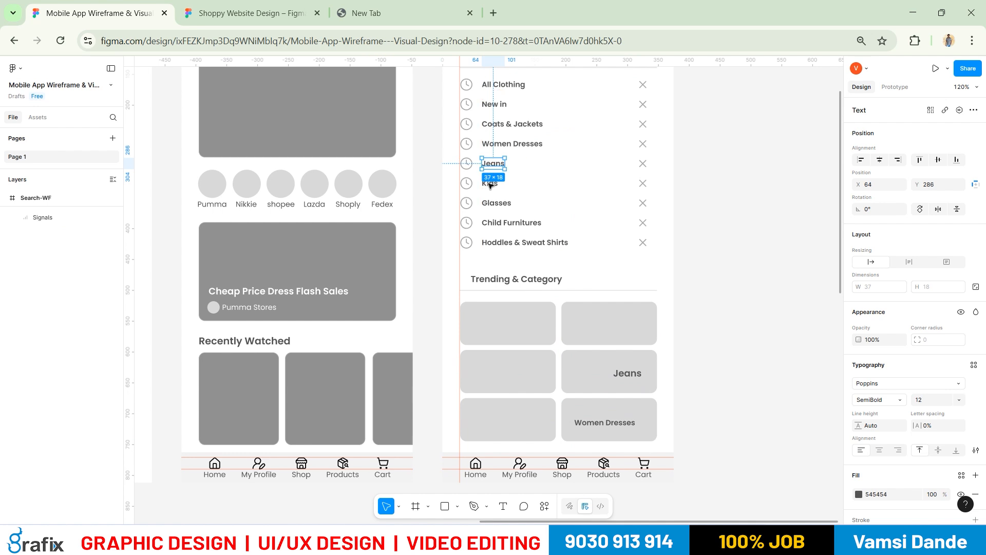
pyautogui.click(489, 181)
pyautogui.moveTo(491, 182); pyautogui.dragTo(508, 420)
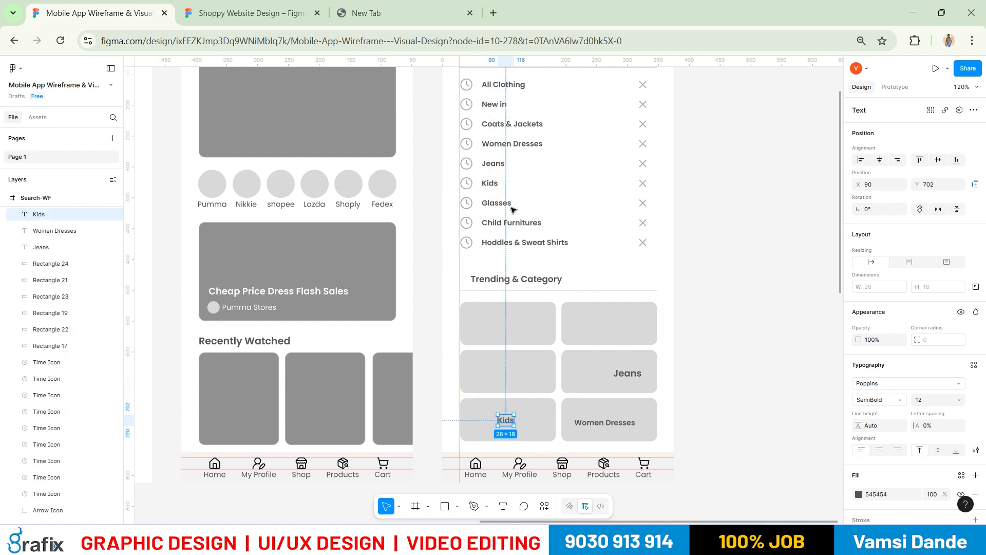
pyautogui.moveTo(511, 223); pyautogui.dragTo(520, 379)
pyautogui.moveTo(502, 200); pyautogui.dragTo(611, 328)
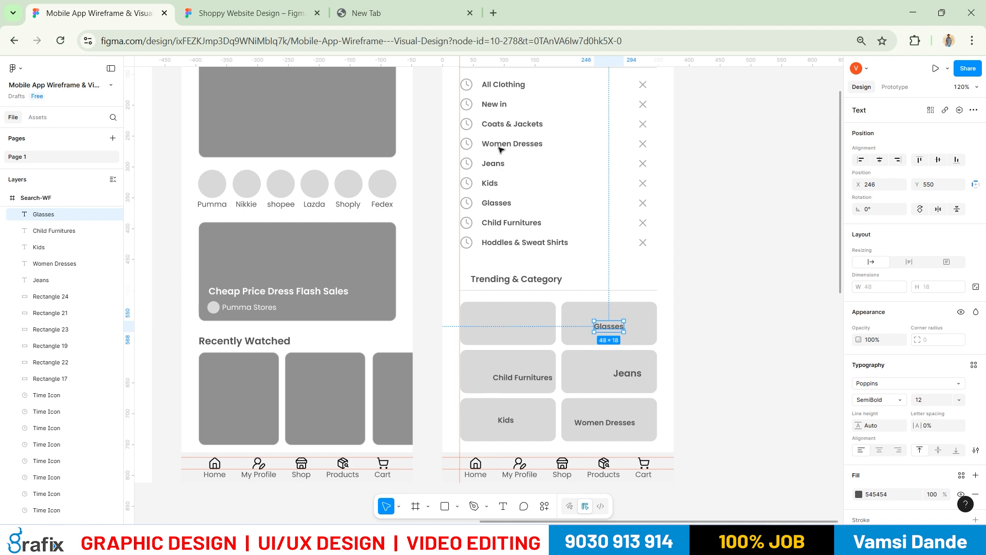
pyautogui.moveTo(513, 123); pyautogui.dragTo(512, 329)
# Align the "Coats & Jackets" and "Glasses" card labels to the right edge and vertical centre of their rectangles
pyautogui.keyDown('shift'); pyautogui.click(514, 337); pyautogui.keyUp('shift')
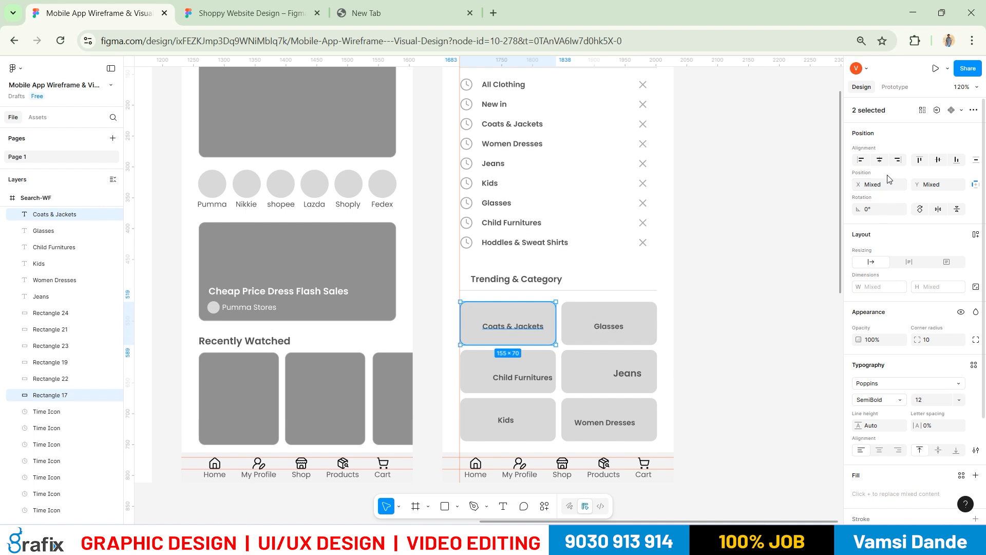
pyautogui.click(893, 161)
pyautogui.click(938, 161)
pyautogui.click(618, 328)
pyautogui.keyDown('shift'); pyautogui.click(621, 328); pyautogui.keyUp('shift')
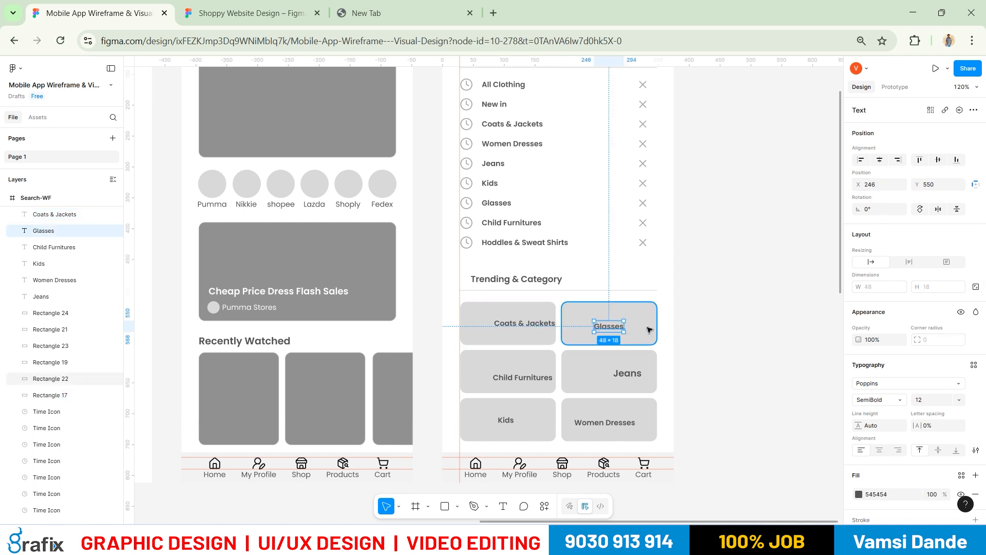
pyautogui.click(956, 160)
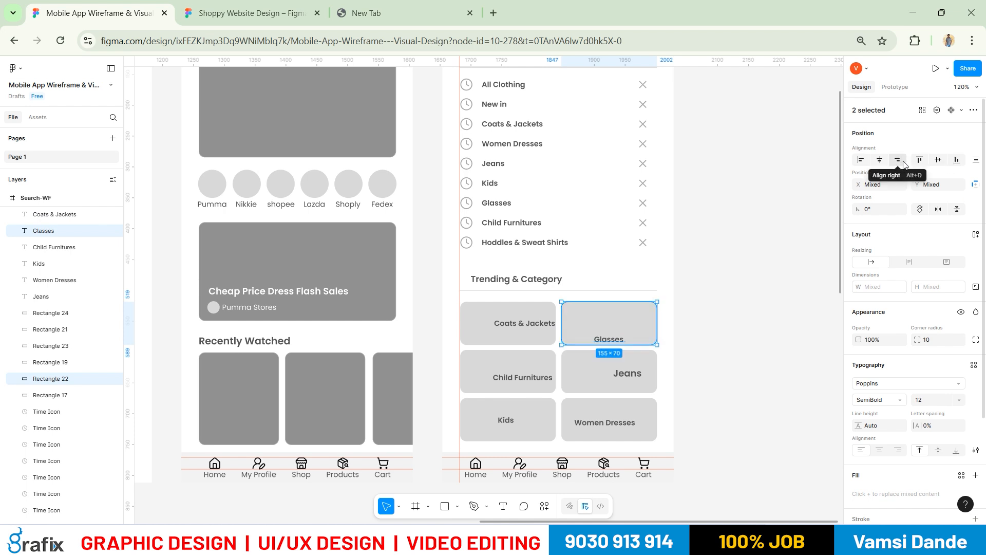
pyautogui.click(898, 159)
pyautogui.click(938, 160)
pyautogui.click(671, 407)
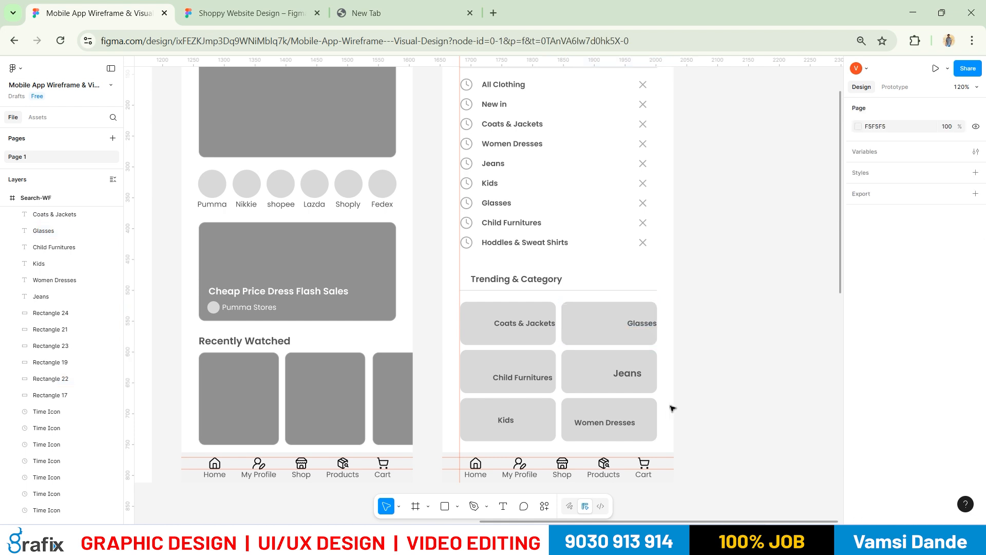
# Set the font size of all six category card labels to 17
pyautogui.click(638, 323)
pyautogui.keyDown('shift'); pyautogui.click(526, 326); pyautogui.keyUp('shift')
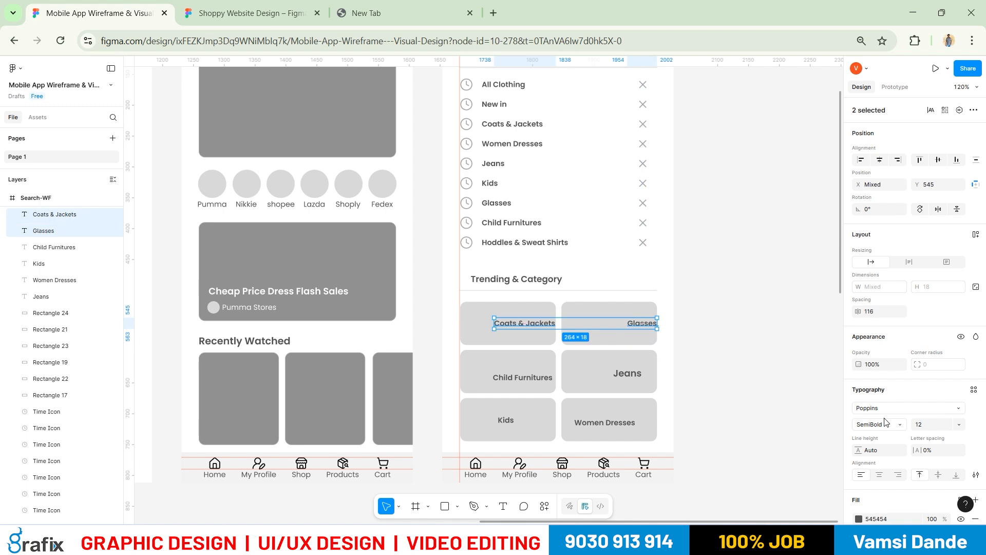
pyautogui.keyDown('shift'); pyautogui.click(627, 373); pyautogui.keyUp('shift')
pyautogui.keyDown('shift'); pyautogui.click(535, 375); pyautogui.keyUp('shift')
pyautogui.keyDown('shift'); pyautogui.click(547, 423); pyautogui.keyUp('shift')
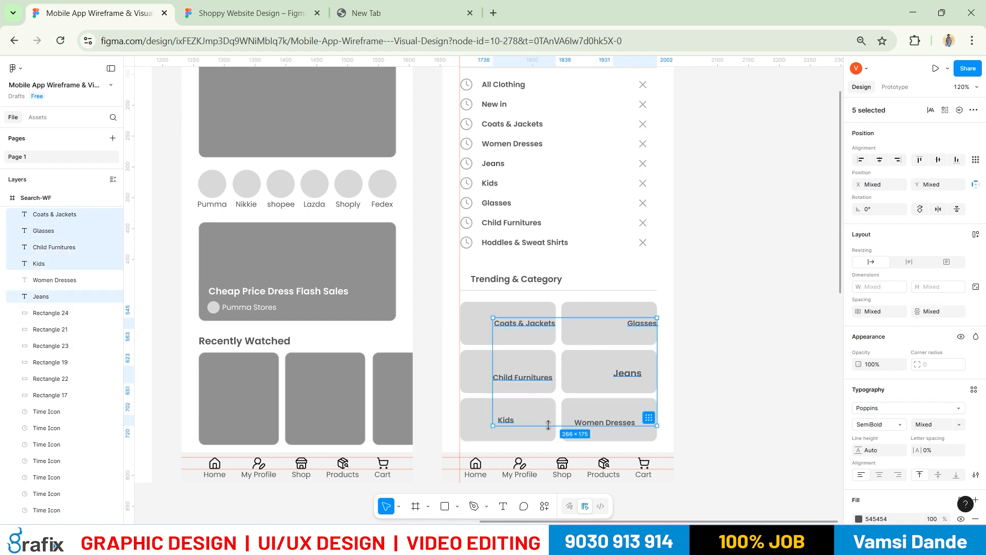
pyautogui.keyDown('shift'); pyautogui.click(604, 422); pyautogui.keyUp('shift')
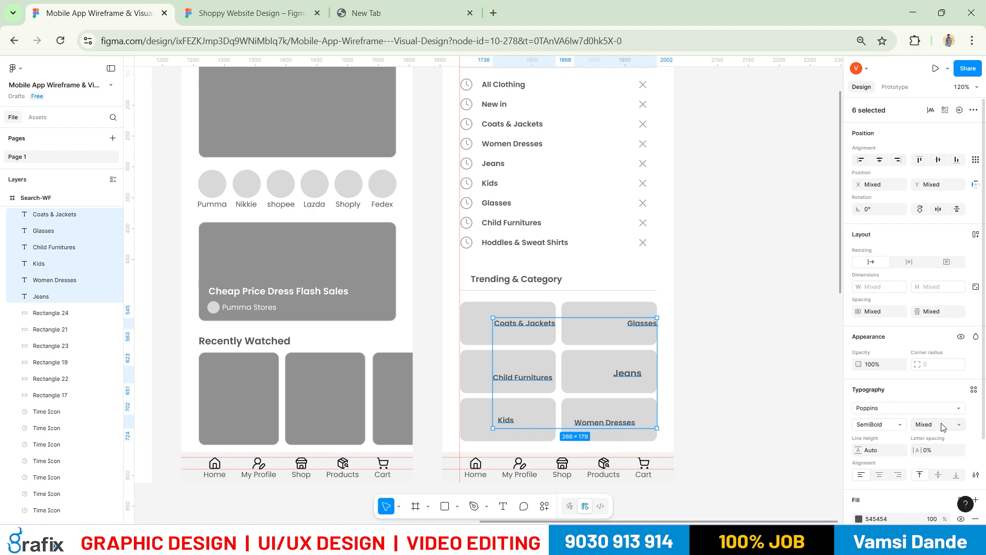
pyautogui.press('Return')
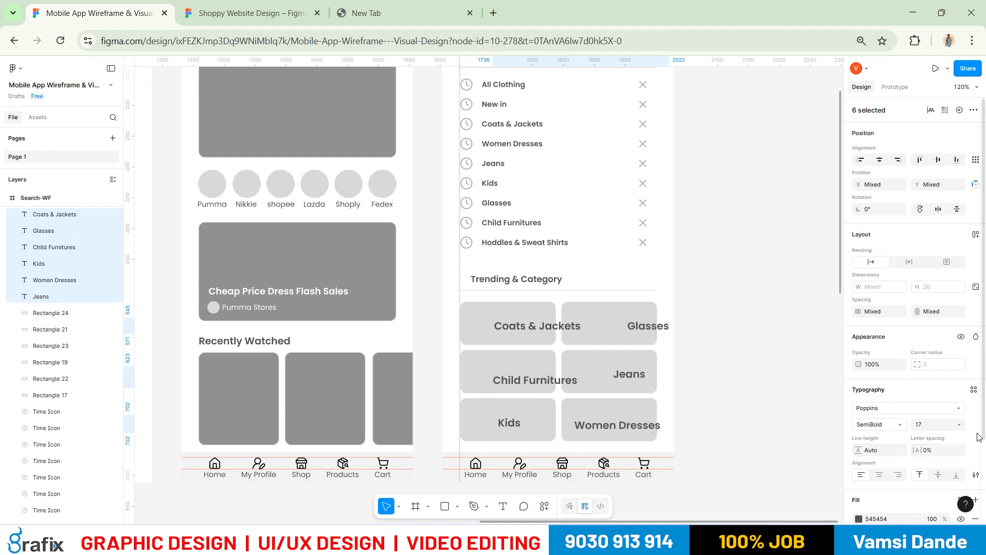
# Reduce the font size of the six category card labels to 16
pyautogui.click(936, 426)
pyautogui.write('1')
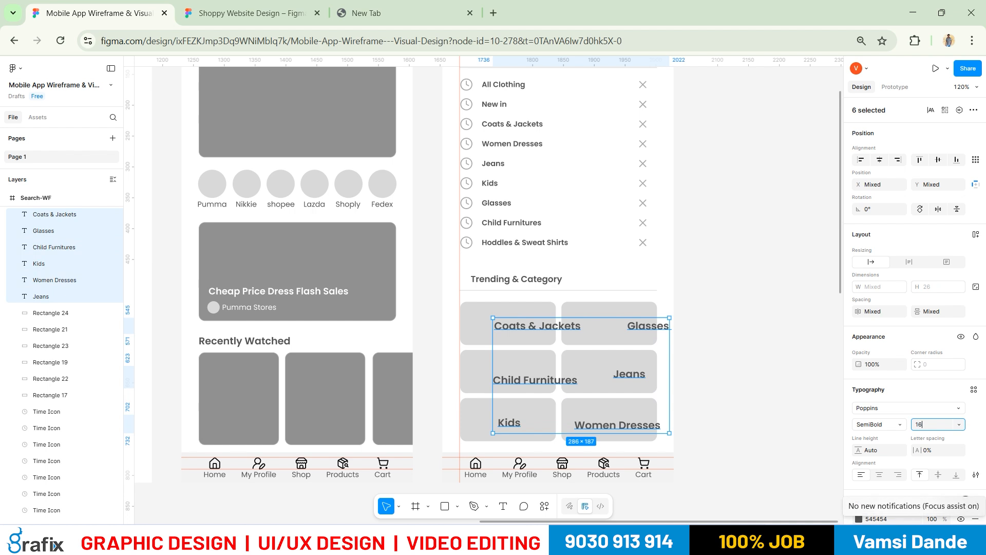
pyautogui.write('6')
pyautogui.press('Return')
pyautogui.scroll(3, 689, 368)
pyautogui.moveTo(688, 368); pyautogui.dragTo(714, 356)
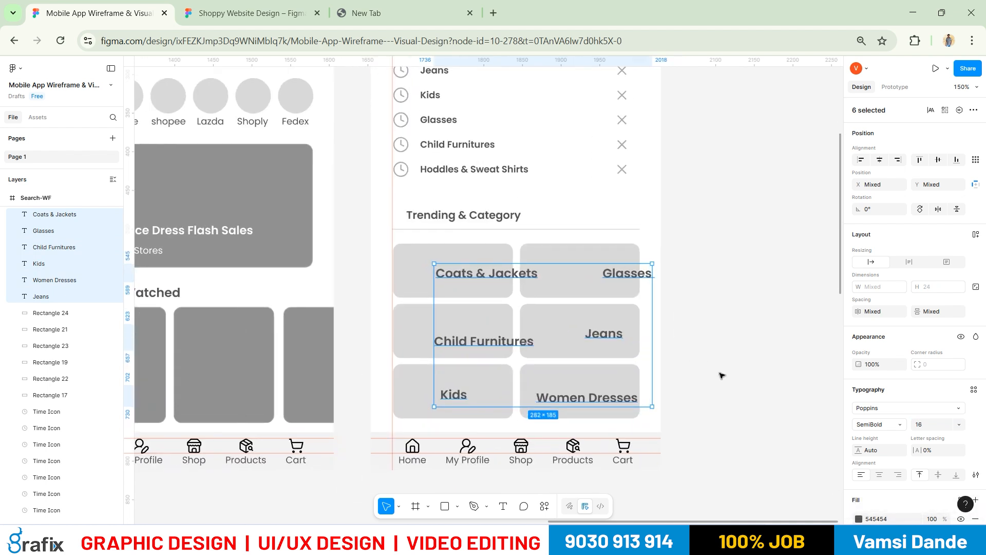
pyautogui.click(720, 374)
pyautogui.click(627, 379)
pyautogui.keyDown('shift'); pyautogui.click(631, 401); pyautogui.keyUp('shift')
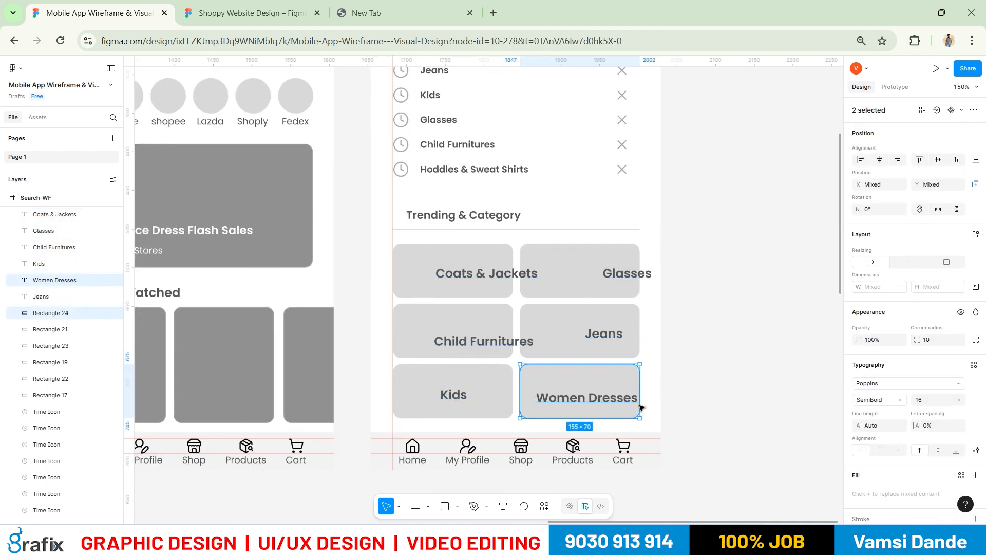
pyautogui.click(710, 407)
pyautogui.moveTo(609, 402); pyautogui.dragTo(611, 402)
# Set the "Jeans", "Glasses", "Child Furnitures", "Coats & Jackets" and "Kids" card labels to font size 15
pyautogui.click(612, 335)
pyautogui.keyDown('shift'); pyautogui.click(627, 273); pyautogui.keyUp('shift')
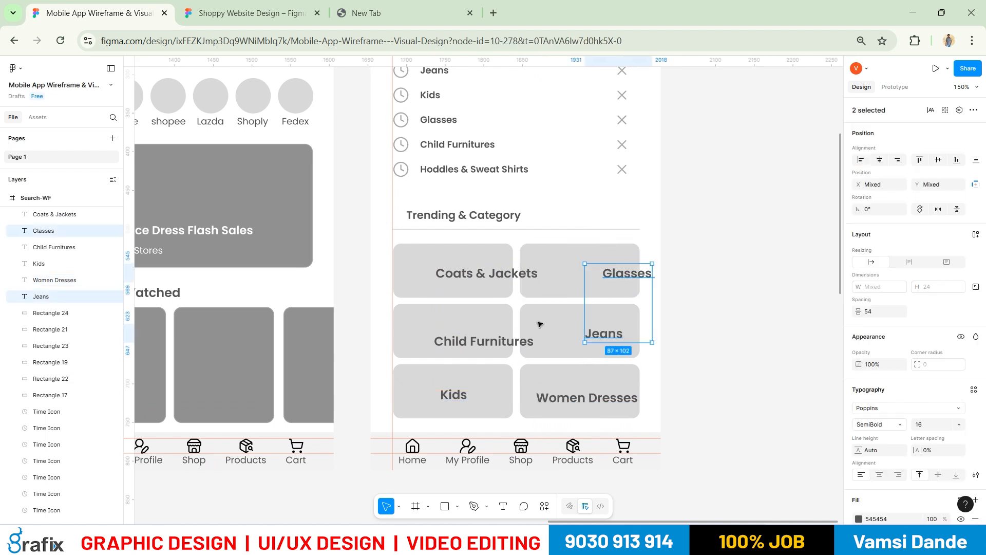
pyautogui.keyDown('shift'); pyautogui.click(483, 341); pyautogui.keyUp('shift')
pyautogui.keyDown('shift'); pyautogui.click(486, 273); pyautogui.keyUp('shift')
pyautogui.keyDown('shift'); pyautogui.click(453, 394); pyautogui.keyUp('shift')
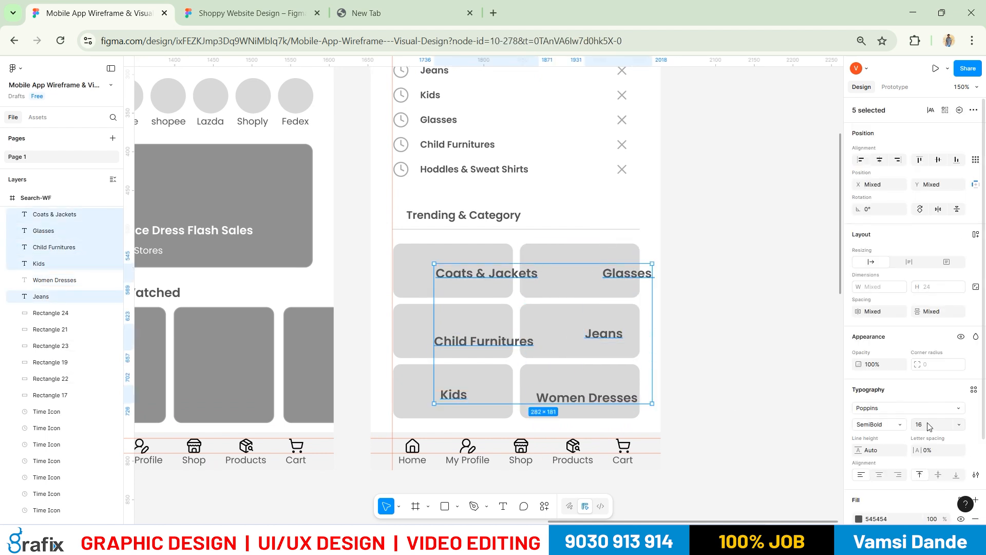
pyautogui.press('Return')
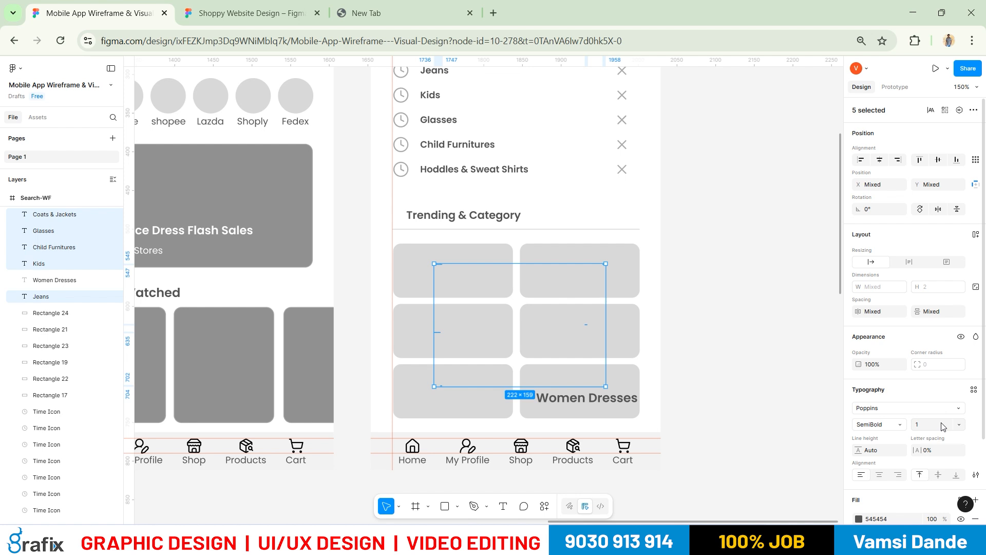
pyautogui.press('Return')
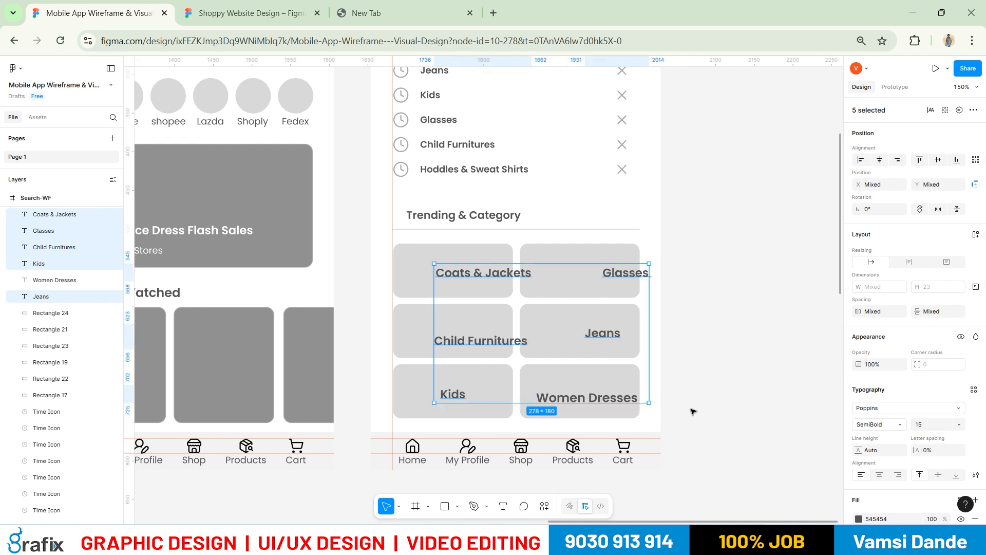
# Set the "Women Dresses" card label to font size 15 as well
pyautogui.click(670, 403)
pyautogui.click(629, 399)
pyautogui.write('15')
pyautogui.press('Return')
pyautogui.click(691, 398)
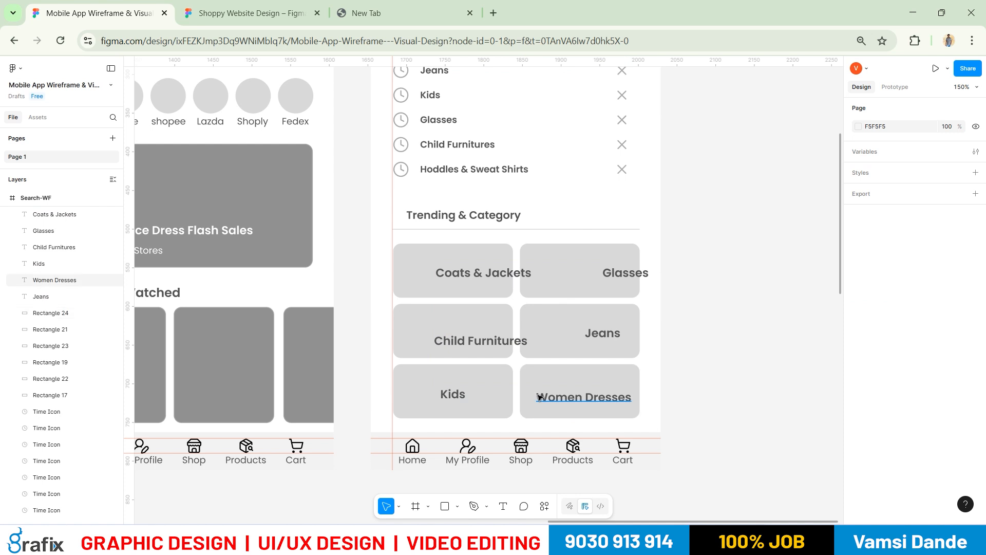
# Set the font size of all six category card labels to 13
pyautogui.click(540, 397)
pyautogui.keyDown('shift'); pyautogui.click(452, 393); pyautogui.keyUp('shift')
pyautogui.keyDown('shift'); pyautogui.click(483, 341); pyautogui.keyUp('shift')
pyautogui.keyDown('shift'); pyautogui.click(601, 332); pyautogui.keyUp('shift')
pyautogui.keyDown('shift'); pyautogui.click(623, 272); pyautogui.keyUp('shift')
pyautogui.keyDown('shift'); pyautogui.click(518, 274); pyautogui.keyUp('shift')
pyautogui.press('Return')
pyautogui.scroll(1, 747, 482)
pyautogui.click(712, 434)
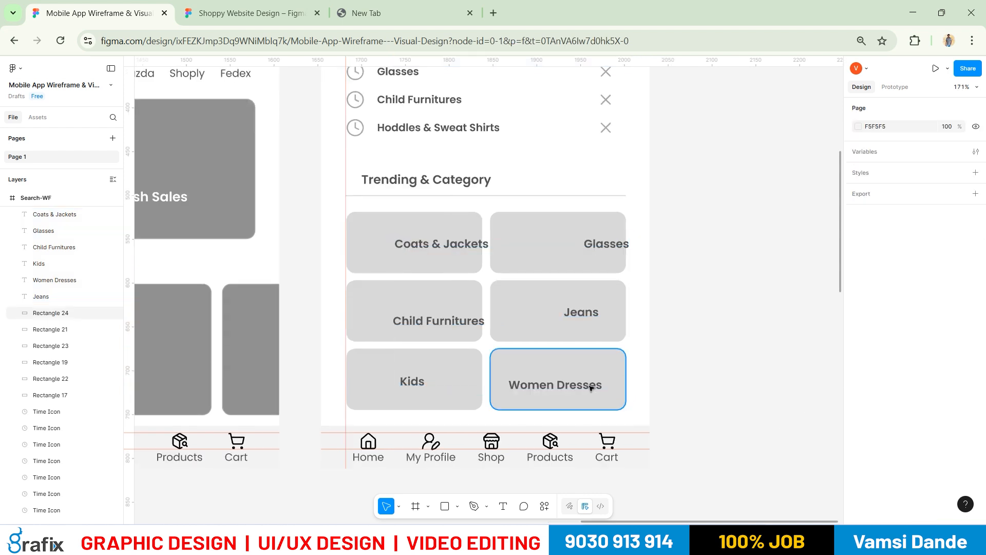
# Right-align the "Glasses", "Jeans" and "Women Dresses" card labels with each other and shift them left to sit inside their rectangles
pyautogui.keyDown('shift'); pyautogui.click(596, 315); pyautogui.keyUp('shift')
pyautogui.keyDown('shift'); pyautogui.click(607, 252); pyautogui.keyUp('shift')
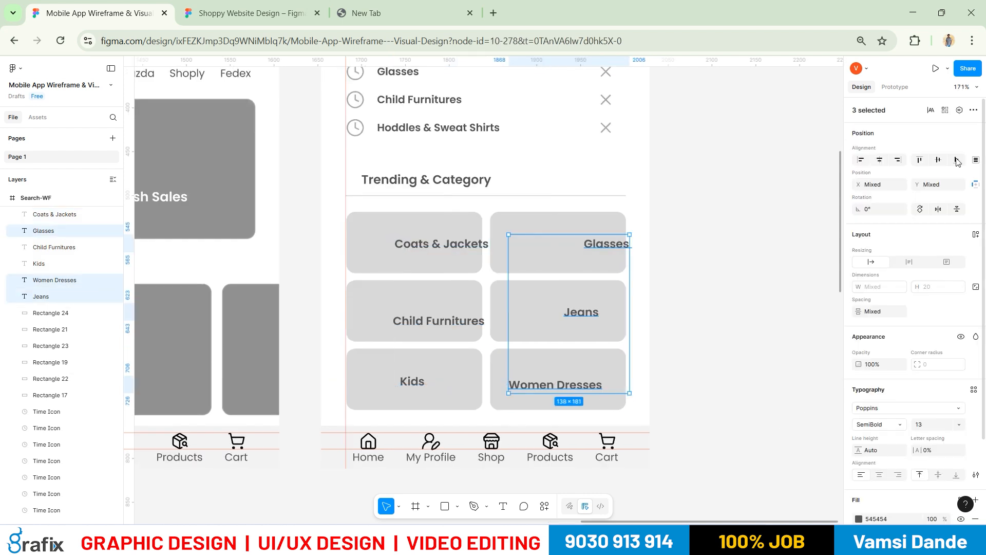
pyautogui.click(956, 160)
pyautogui.hotkey('ctrl', 'z')
pyautogui.click(897, 159)
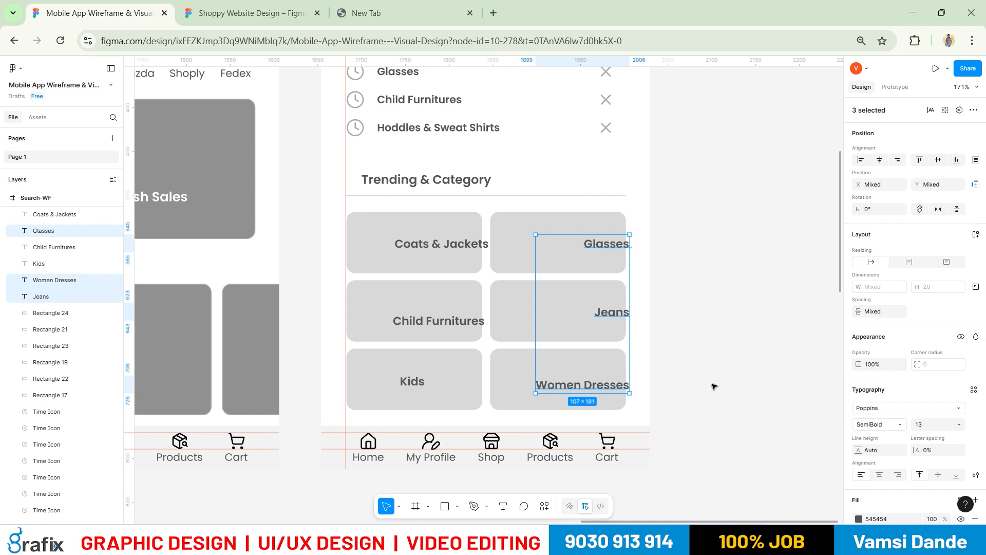
pyautogui.moveTo(582, 316); pyautogui.dragTo(552, 316)
# Align the three right-column card labels to the right edge of their rectangles
pyautogui.keyDown('shift'); pyautogui.click(612, 392); pyautogui.keyUp('shift')
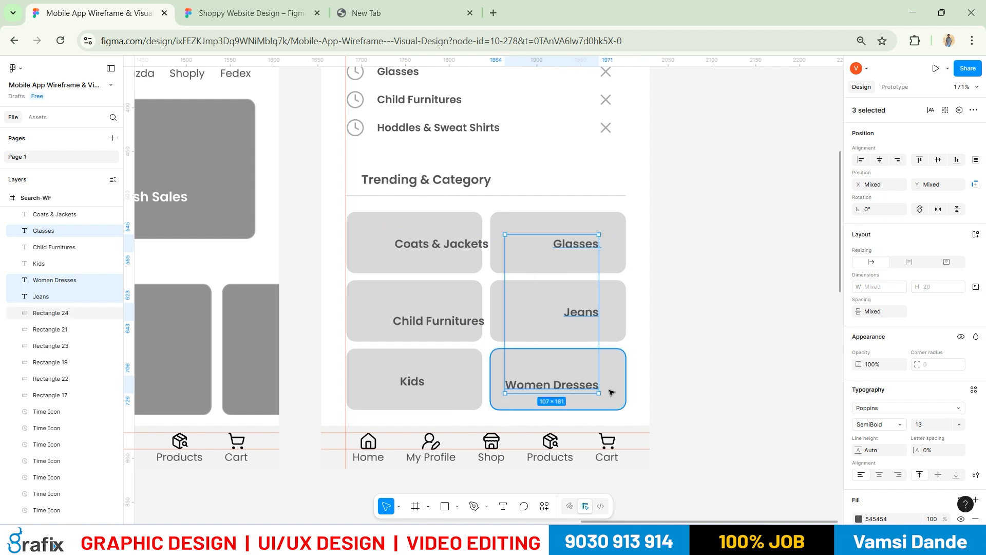
pyautogui.keyDown('shift'); pyautogui.click(621, 282); pyautogui.keyUp('shift')
pyautogui.keyDown('shift'); pyautogui.click(621, 241); pyautogui.keyUp('shift')
pyautogui.click(898, 161)
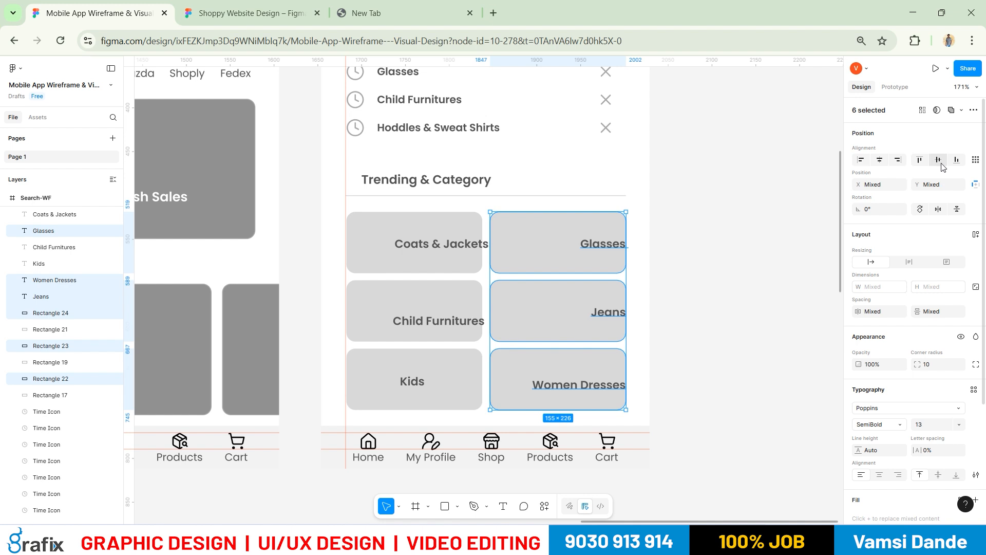
# Try to centre the three right-column labels and their rectangles vertically all at once
pyautogui.click(938, 160)
pyautogui.hotkey('ctrl', 'z')
pyautogui.press('Escape')
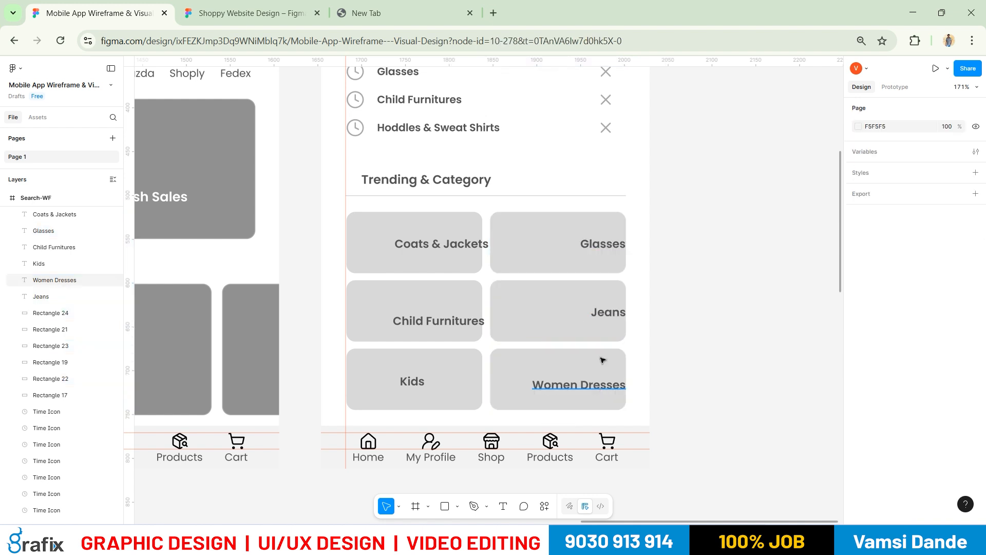
# Centre the "Women Dresses", "Jeans" and "Glasses" labels vertically, each within its own rectangle
pyautogui.click(600, 384)
pyautogui.keyDown('shift'); pyautogui.click(602, 360); pyautogui.keyUp('shift')
pyautogui.click(941, 161)
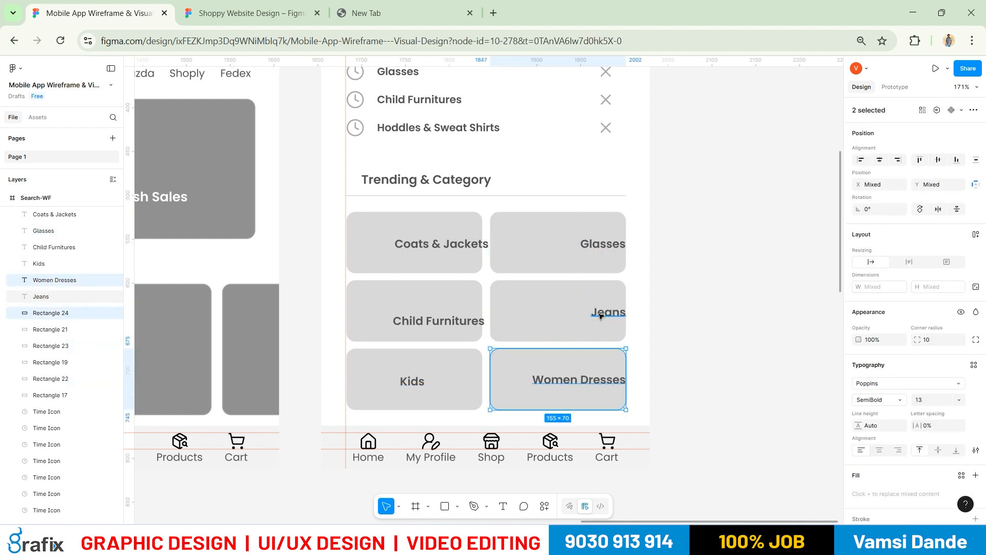
pyautogui.click(600, 314)
pyautogui.keyDown('shift'); pyautogui.click(605, 292); pyautogui.keyUp('shift')
pyautogui.click(938, 160)
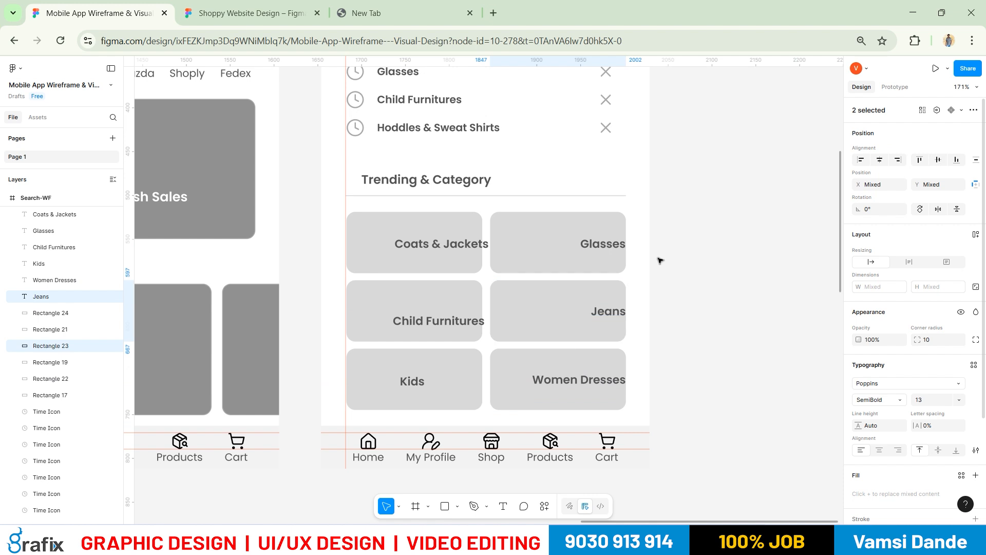
pyautogui.click(603, 245)
pyautogui.keyDown('shift'); pyautogui.click(554, 258); pyautogui.keyUp('shift')
pyautogui.click(938, 160)
pyautogui.click(717, 308)
# Right-align the "Kids", "Child Furnitures" and "Coats & Jackets" card labels with each other and shift them left inside their rectangles
pyautogui.hscroll(-5, 606, 339)
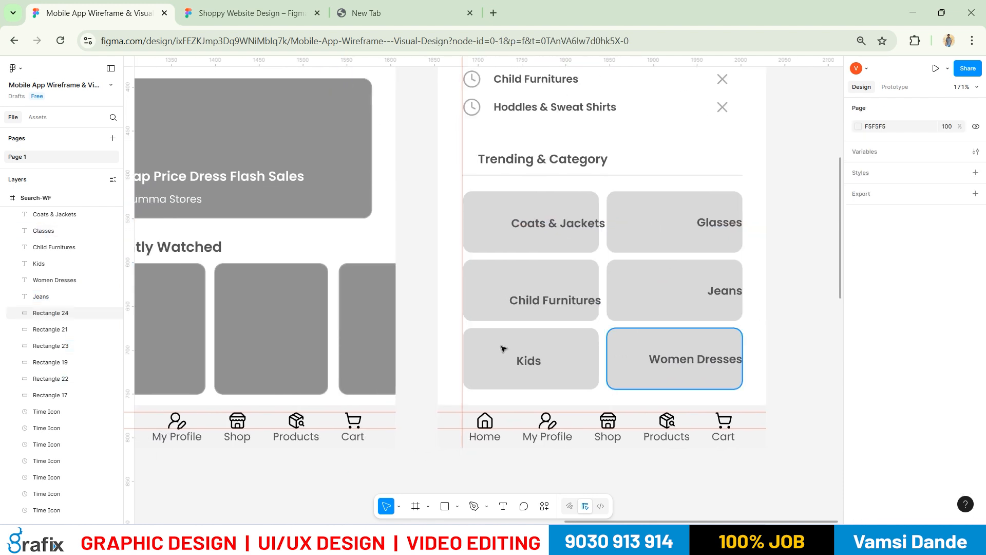
pyautogui.click(527, 361)
pyautogui.keyDown('shift'); pyautogui.click(557, 300); pyautogui.keyUp('shift')
pyautogui.keyDown('shift'); pyautogui.click(565, 223); pyautogui.keyUp('shift')
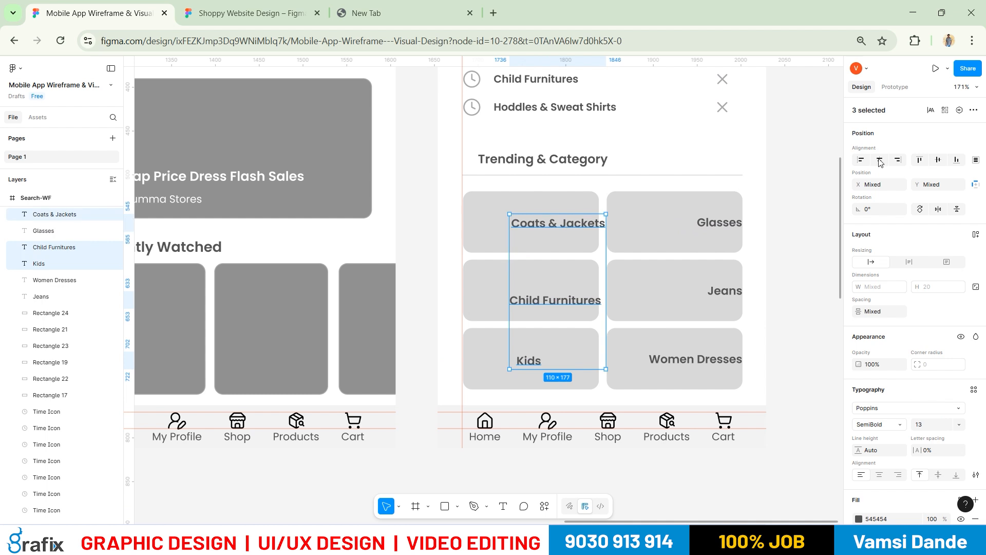
pyautogui.click(898, 159)
pyautogui.moveTo(563, 300); pyautogui.dragTo(543, 298)
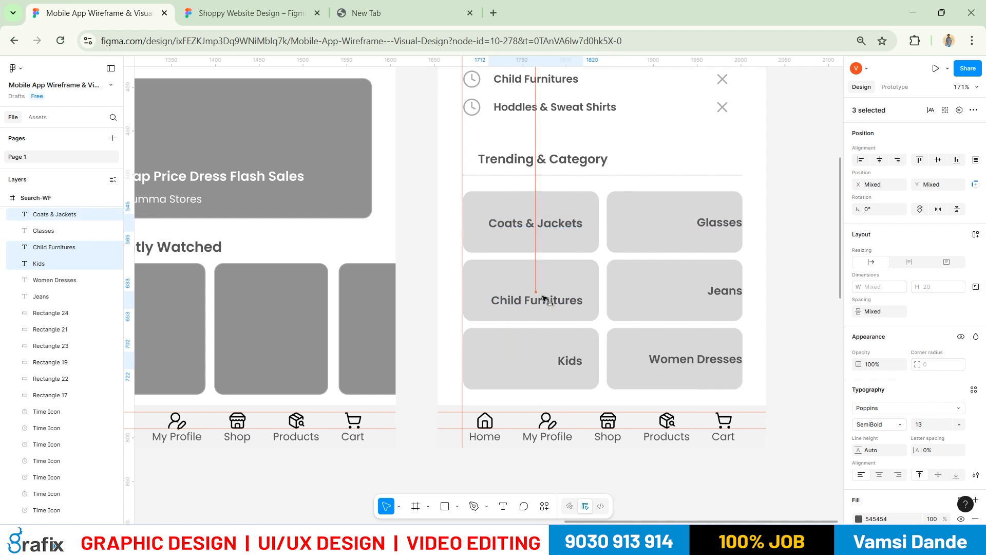
# Align the "Kids" label to the right edge of its rectangle and centre it vertically within the card
pyautogui.click(548, 366)
pyautogui.keyDown('shift'); pyautogui.click(565, 360); pyautogui.keyUp('shift')
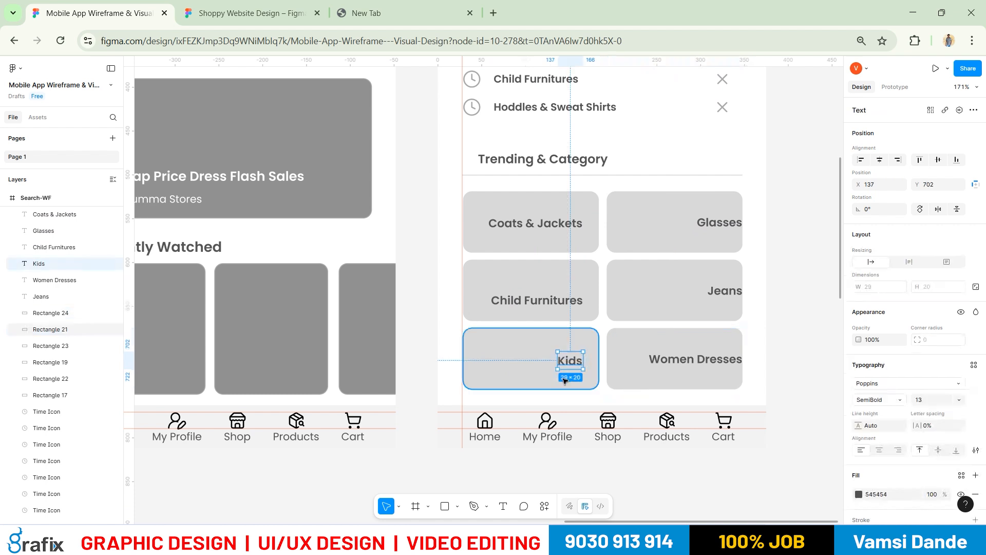
pyautogui.click(898, 160)
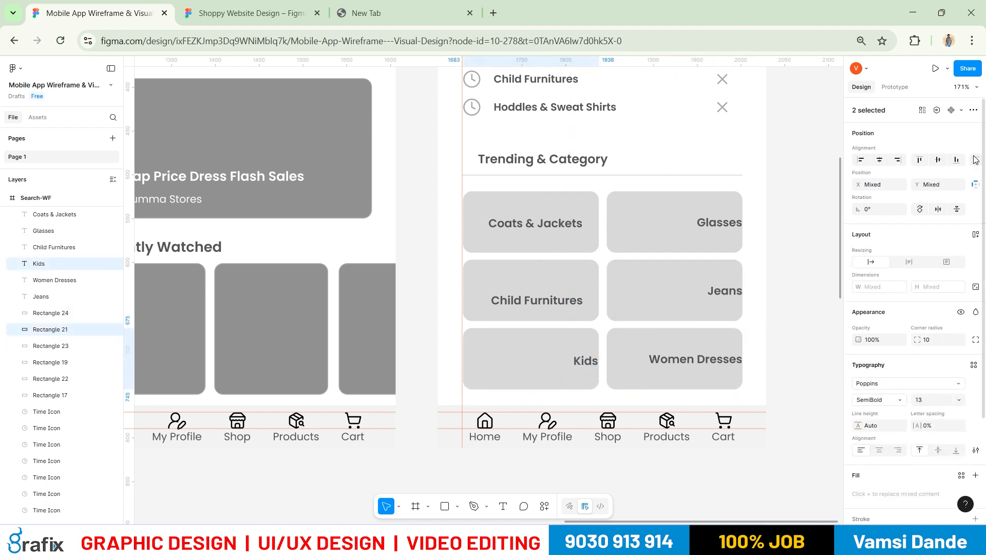
pyautogui.click(948, 162)
# Align the "Child Furnitures" label to the right edge of its rectangle and centre it vertically
pyautogui.click(544, 301)
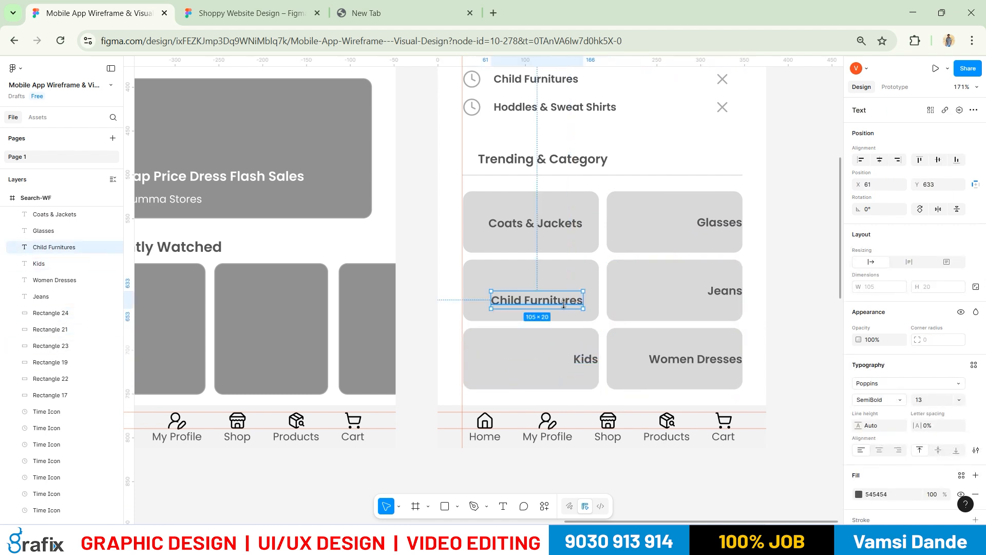
pyautogui.keyDown('shift'); pyautogui.click(565, 272); pyautogui.keyUp('shift')
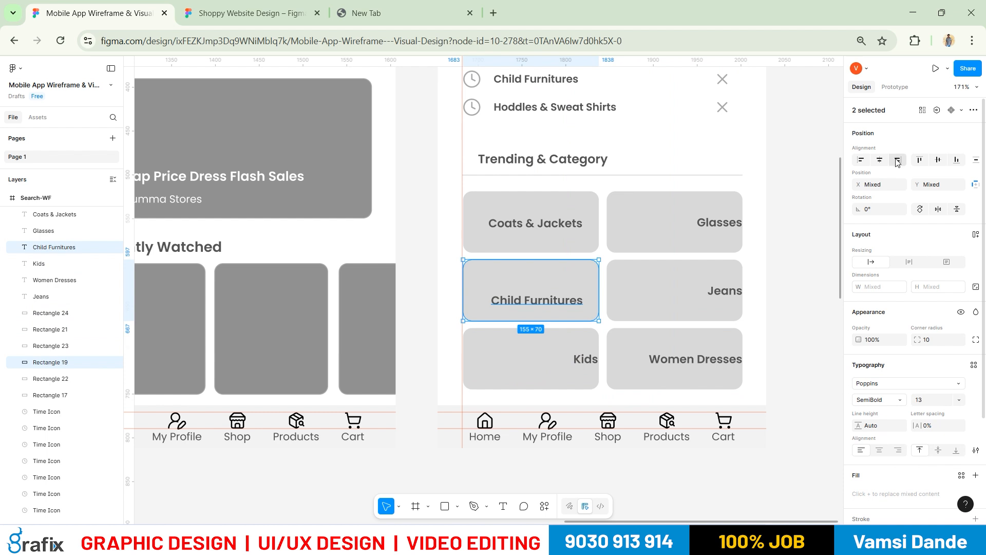
pyautogui.click(898, 160)
pyautogui.click(938, 160)
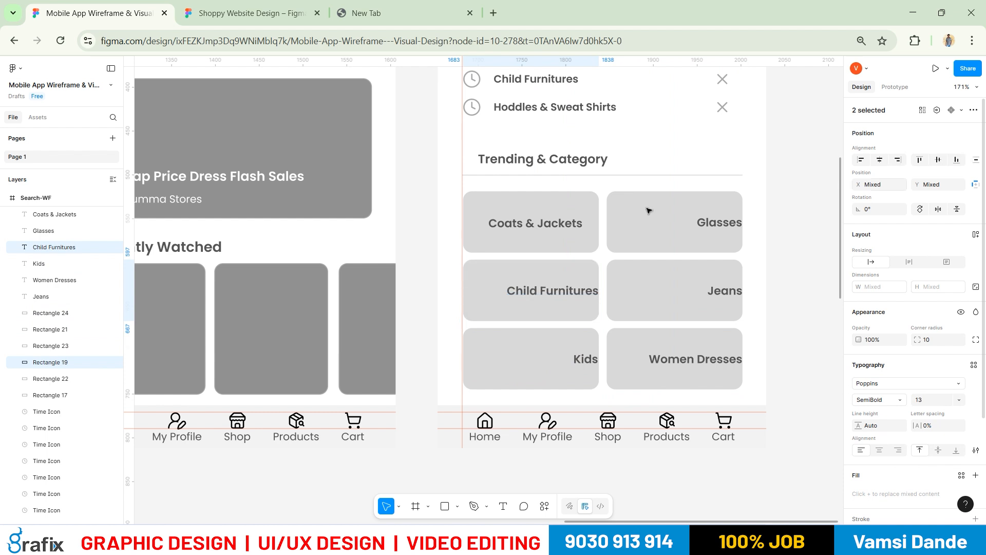
# Align the "Coats & Jackets" label to the right edge of its rectangle and centre it vertically
pyautogui.click(565, 226)
pyautogui.keyDown('shift'); pyautogui.click(589, 235); pyautogui.keyUp('shift')
pyautogui.click(897, 159)
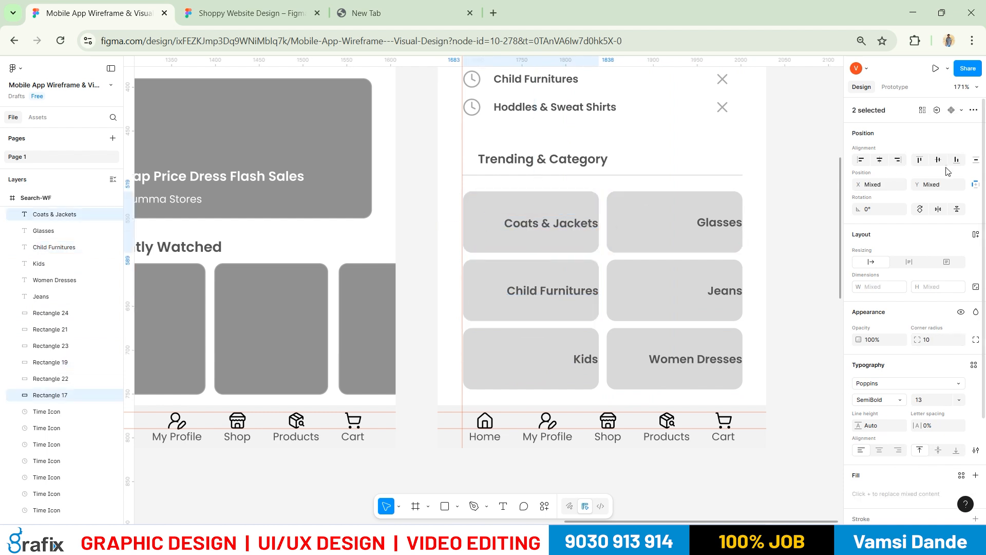
pyautogui.click(942, 163)
pyautogui.click(796, 321)
pyautogui.scroll(-1, 789, 337)
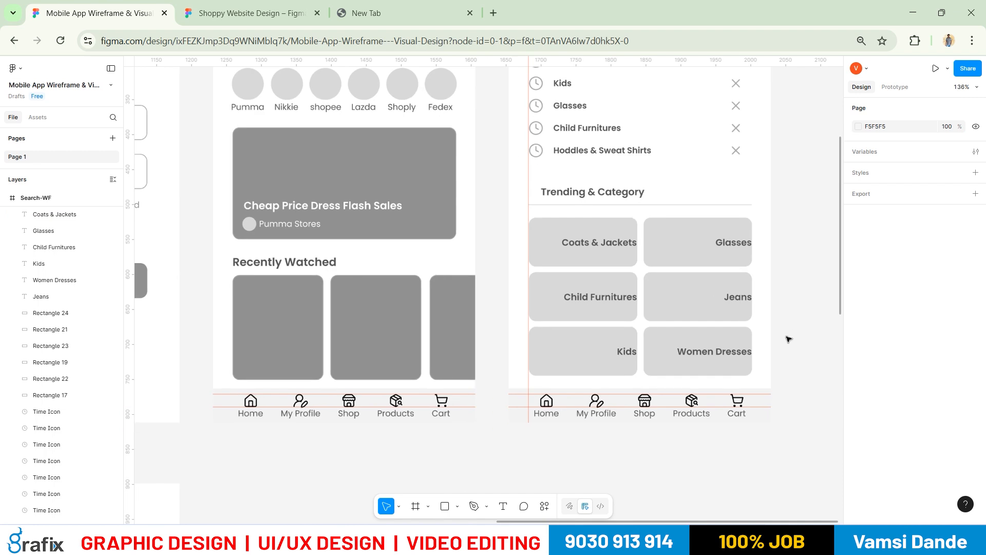
pyautogui.moveTo(752, 302); pyautogui.dragTo(712, 242)
pyautogui.scroll(1, 606, 237)
pyautogui.click(585, 256)
pyautogui.keyDown('shift'); pyautogui.click(530, 254); pyautogui.keyUp('shift')
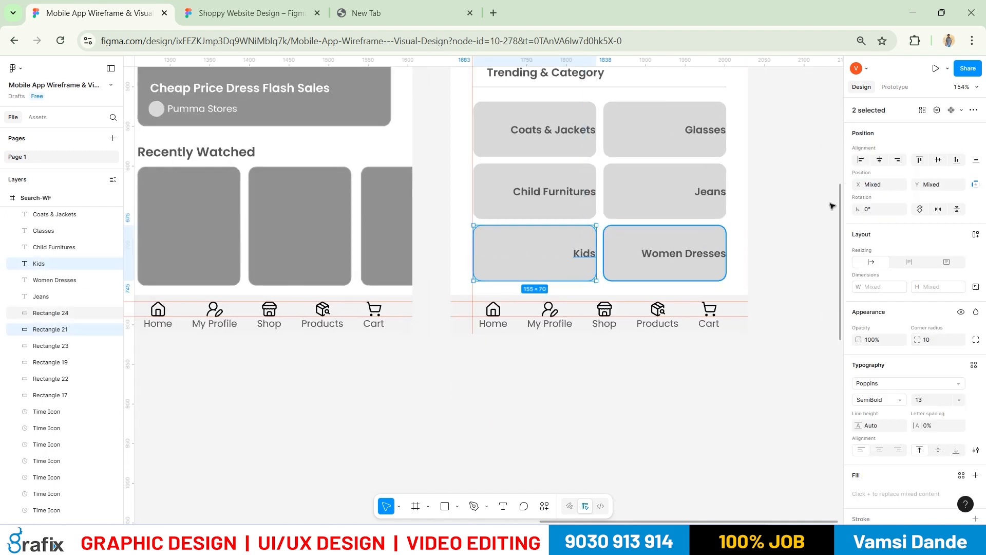
pyautogui.click(792, 275)
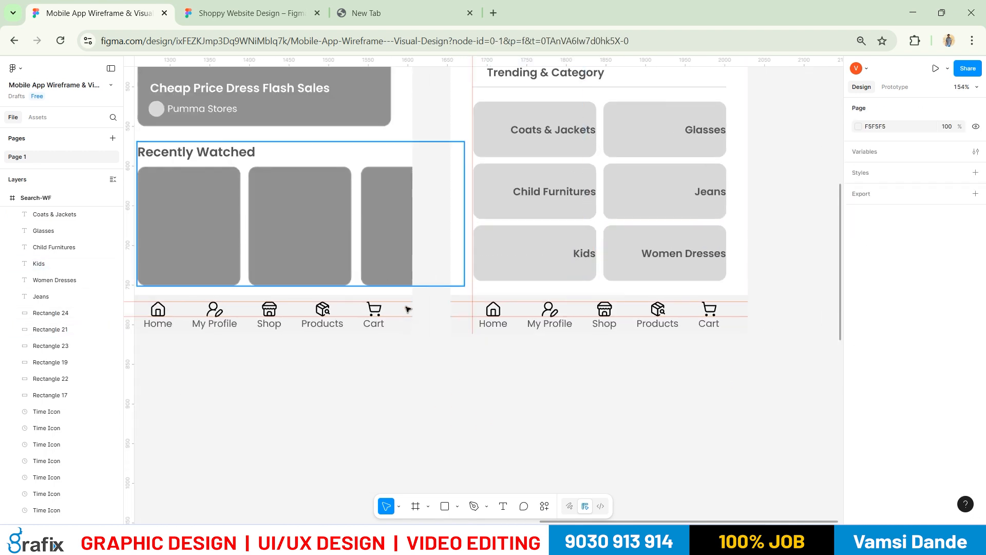
# Ungroup the row of brand circles and names on the Home wireframe
pyautogui.scroll(5, 408, 308)
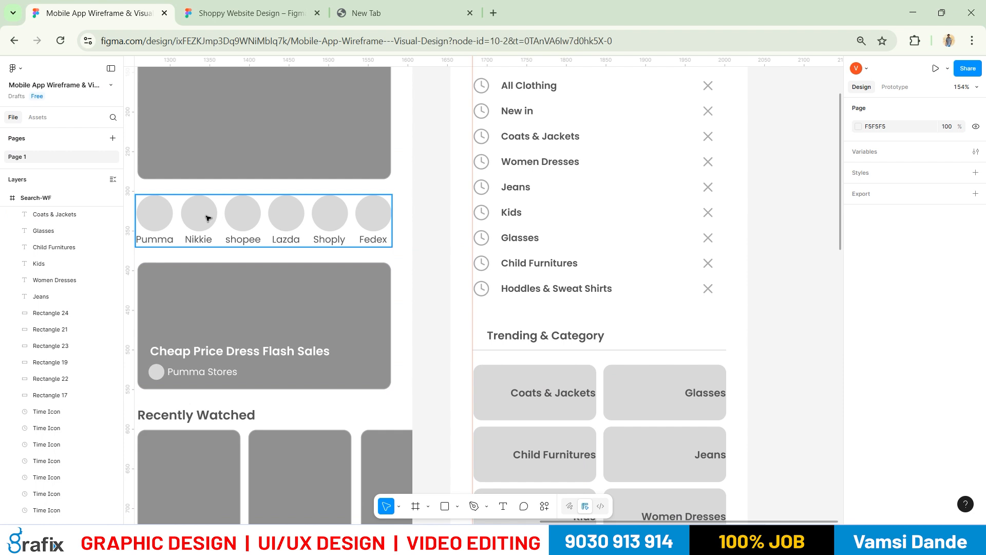
pyautogui.click(208, 219)
pyautogui.hotkey('ctrl', 'shift', 'g')
pyautogui.click(419, 289)
pyautogui.moveTo(419, 280); pyautogui.dragTo(410, 215)
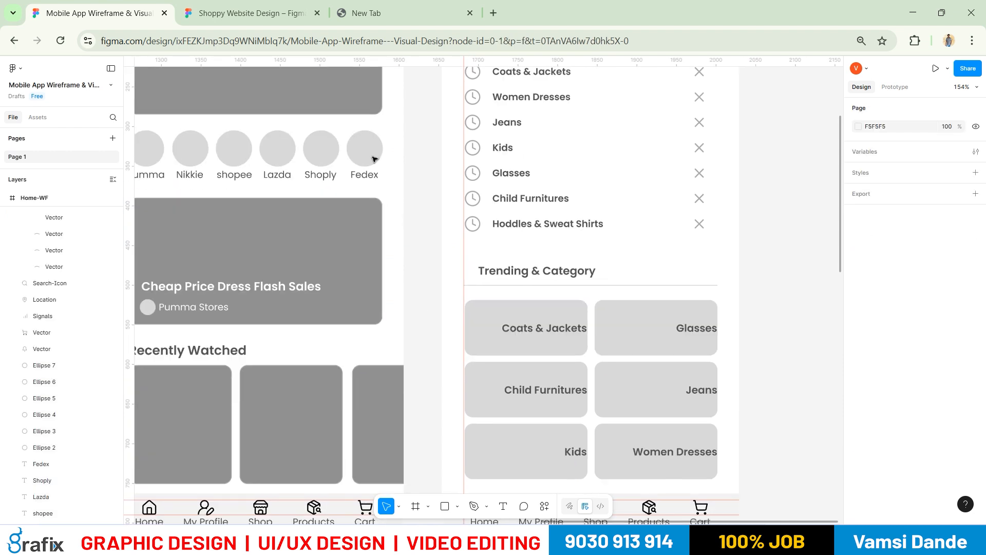
# Copy the "Fedex" circle from the Home wireframe into the Search wireframe and place it inside the "Kids" card
pyautogui.moveTo(374, 159); pyautogui.dragTo(367, 152)
pyautogui.click(359, 142)
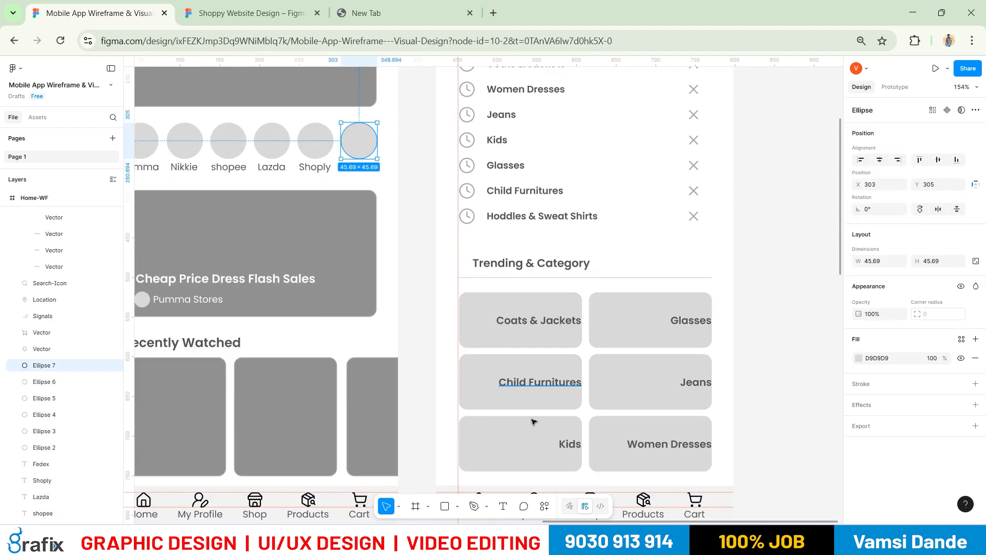
pyautogui.hotkey('ctrl', 'c')
pyautogui.click(533, 421)
pyautogui.hotkey('ctrl', 'v')
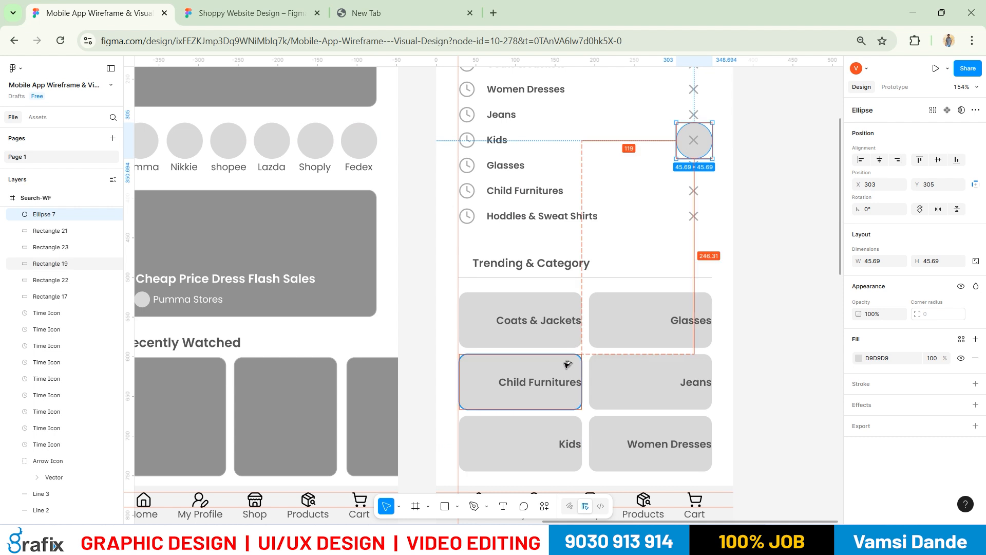
pyautogui.scroll(3, 567, 364)
pyautogui.moveTo(733, 77); pyautogui.dragTo(527, 361)
# Lighten the fill of the circle in the "Kids" card to F0EFEF and move the circle up slightly
pyautogui.click(858, 358)
pyautogui.moveTo(728, 320); pyautogui.dragTo(727, 307)
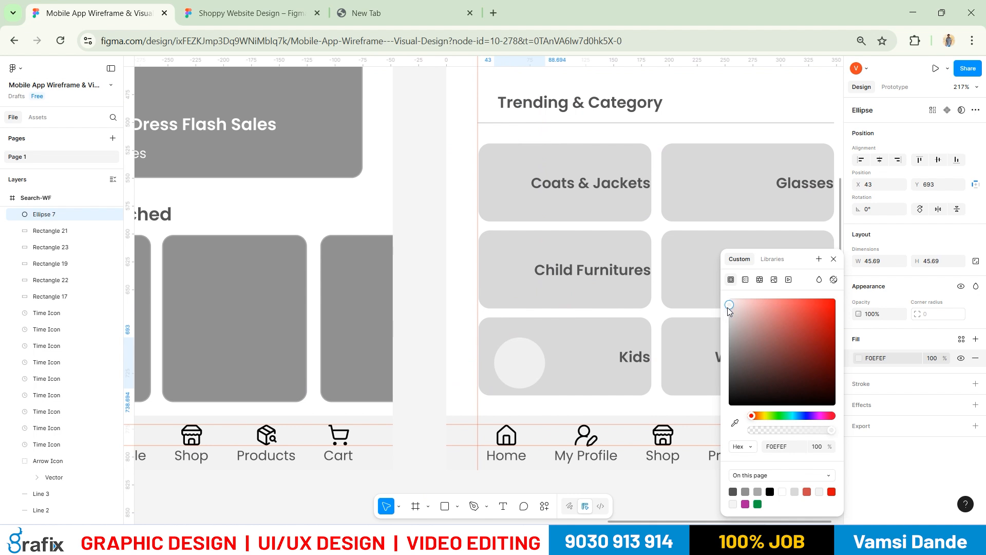
pyautogui.click(631, 374)
pyautogui.scroll(2, 551, 389)
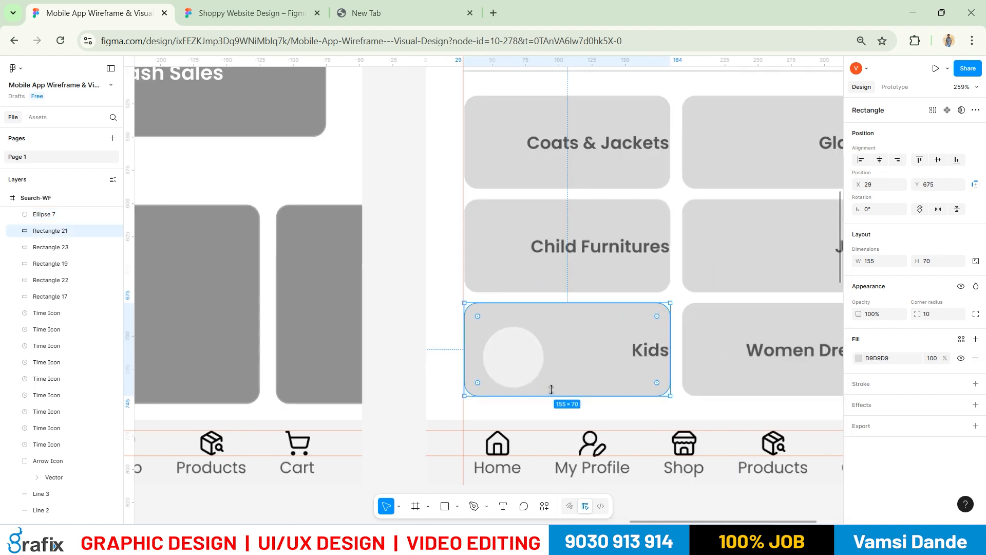
pyautogui.moveTo(519, 365); pyautogui.dragTo(524, 363)
pyautogui.hotkey('ctrl', 'z')
pyautogui.click(523, 370)
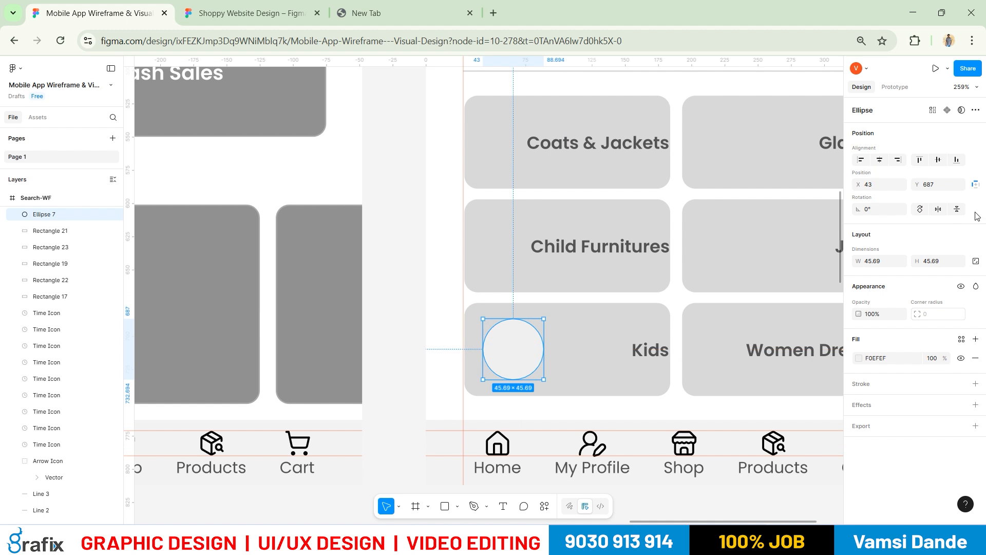
# Resize the circle proportionally to 40 × 40 and centre it vertically within the "Kids" rectangle
pyautogui.click(882, 263)
pyautogui.write('4')
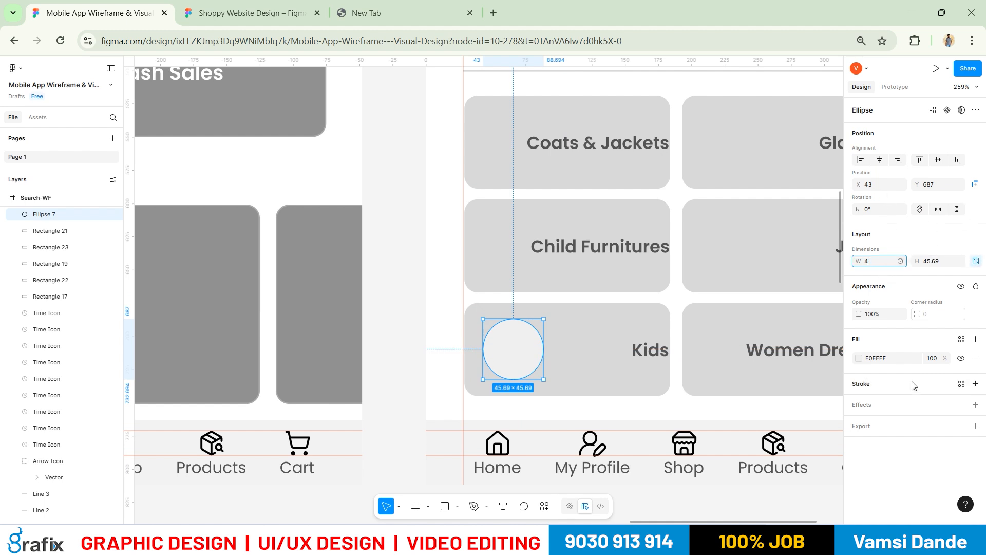
pyautogui.write('2')
pyautogui.press('Return')
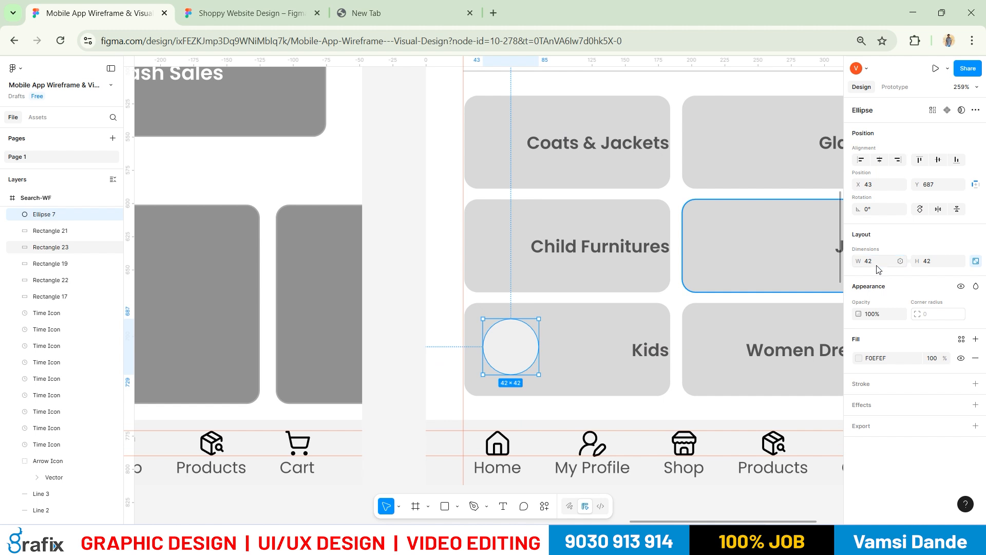
pyautogui.write('40')
pyautogui.press('Return')
pyautogui.keyDown('shift'); pyautogui.click(630, 334); pyautogui.keyUp('shift')
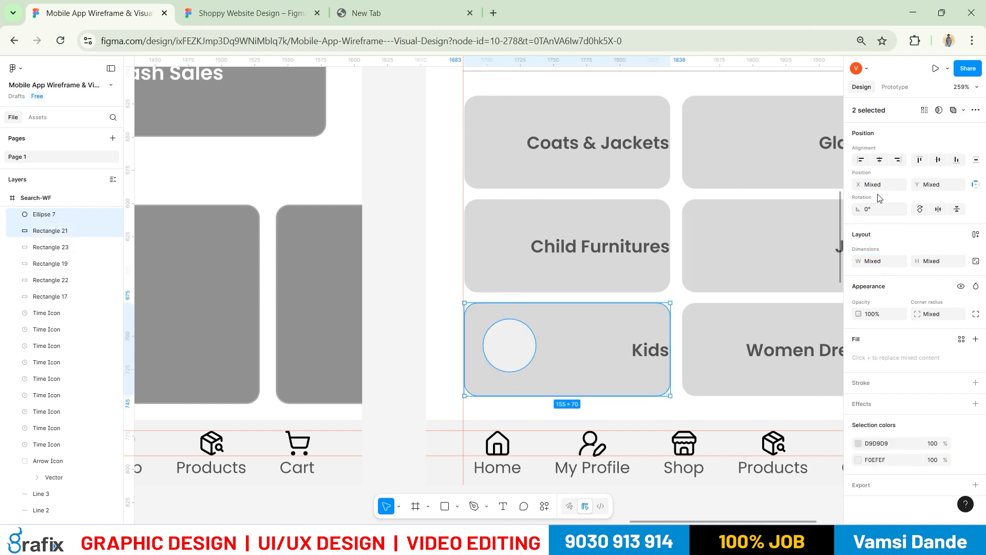
pyautogui.click(939, 164)
pyautogui.click(723, 394)
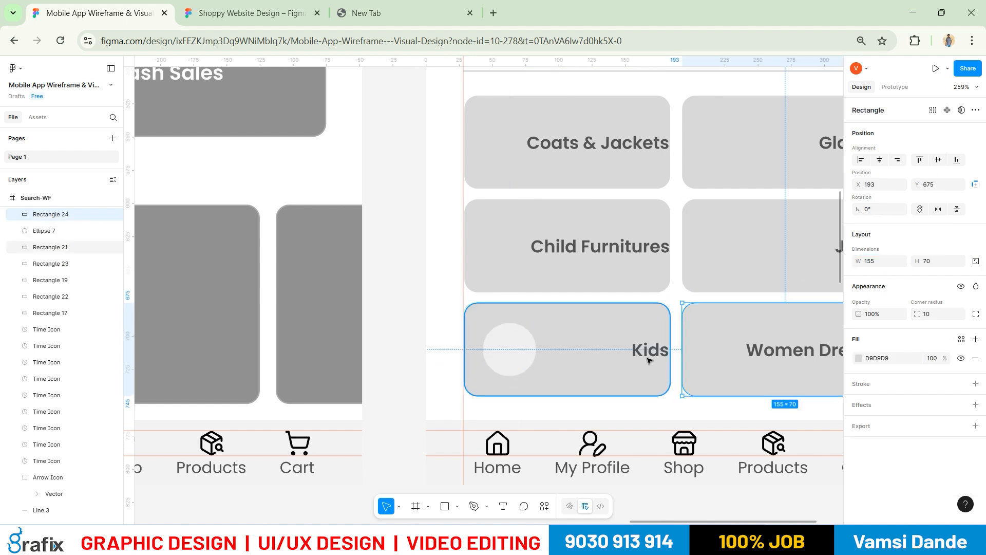
# Shift the "Kids", "Child Furnitures" and "Coats & Jackets" labels left, leaving a gap of about 20 px from their rectangles' right edges
pyautogui.click(649, 359)
pyautogui.moveTo(649, 359); pyautogui.dragTo(610, 359)
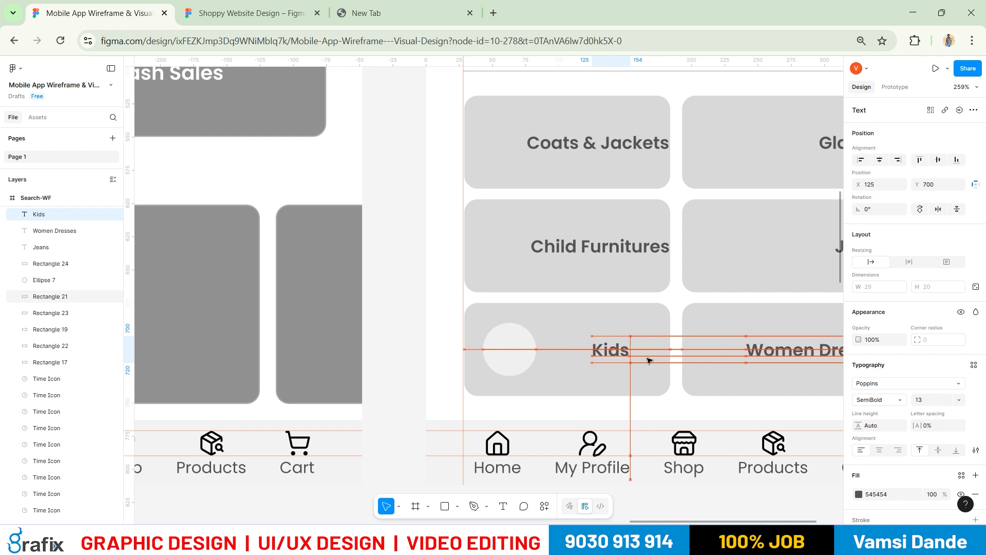
pyautogui.click(635, 249)
pyautogui.moveTo(634, 249); pyautogui.dragTo(595, 249)
pyautogui.keyDown('shift'); pyautogui.click(618, 352); pyautogui.keyUp('shift')
pyautogui.moveTo(619, 352); pyautogui.dragTo(632, 352)
pyautogui.click(614, 149)
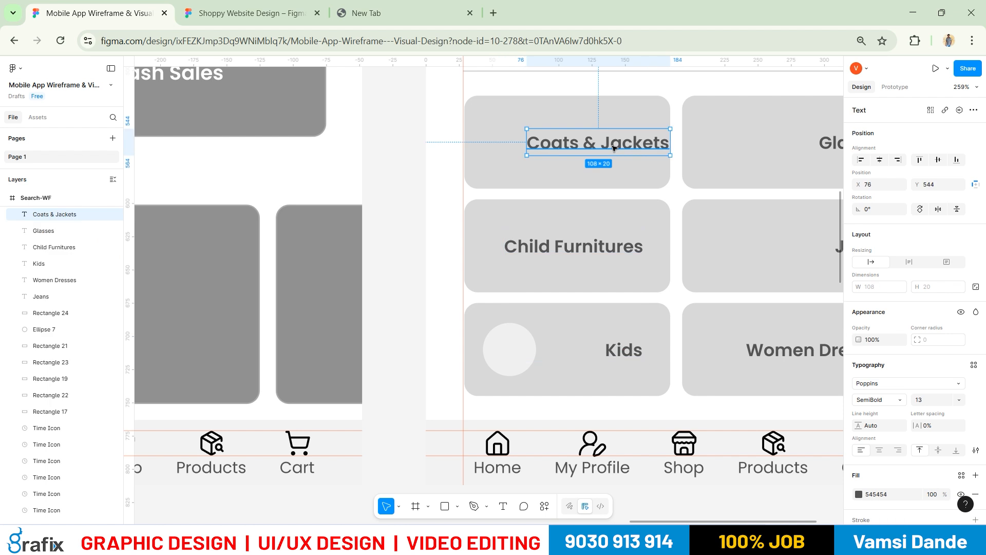
pyautogui.moveTo(614, 149); pyautogui.dragTo(587, 149)
# Shift the "Women Dresses", "Jeans" and "Glasses" labels together 30 px left inside their rectangles
pyautogui.moveTo(622, 268); pyautogui.dragTo(580, 239)
pyautogui.moveTo(738, 303); pyautogui.dragTo(604, 315)
pyautogui.click(647, 334)
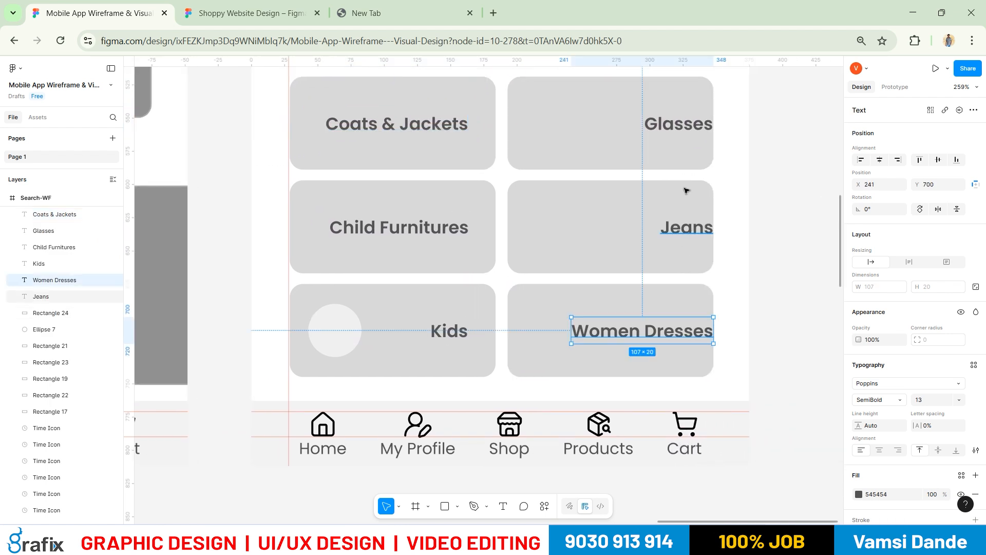
pyautogui.keyDown('shift'); pyautogui.click(686, 227); pyautogui.keyUp('shift')
pyautogui.keyDown('shift'); pyautogui.click(684, 124); pyautogui.keyUp('shift')
pyautogui.hotkey('shift', 'Down')
pyautogui.hotkey('shift', 'Up')
pyautogui.hotkey('shift', 'Left')
pyautogui.hotkey('shift', 'Left')
pyautogui.hotkey('shift', 'Left')
# Move the "Child Furnitures" label to the lower part of its card and centre it horizontally within the rectangle
pyautogui.moveTo(407, 231); pyautogui.dragTo(680, 235)
pyautogui.moveTo(691, 353); pyautogui.dragTo(539, 341)
pyautogui.click(542, 404)
pyautogui.click(551, 342)
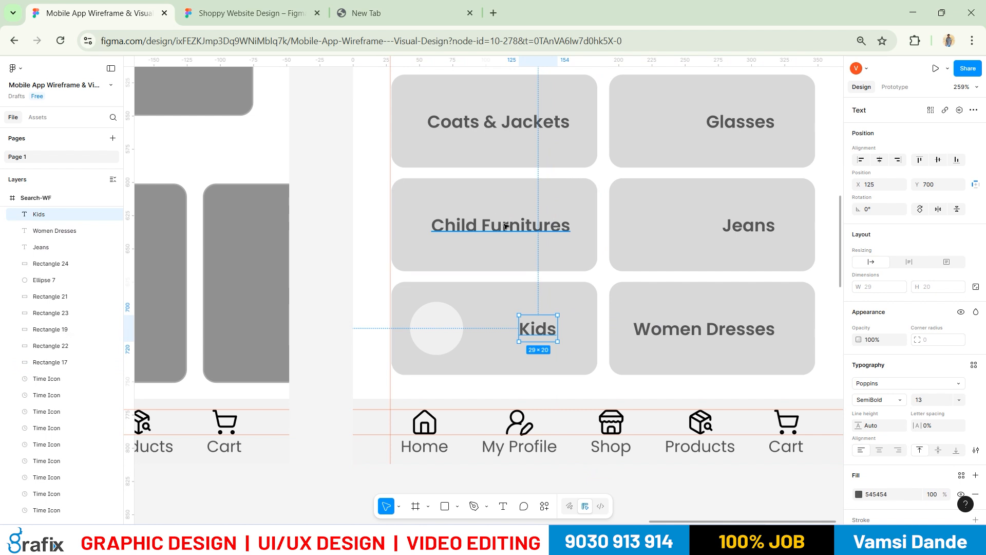
pyautogui.moveTo(502, 225); pyautogui.dragTo(505, 253)
pyautogui.keyDown('shift'); pyautogui.click(544, 220); pyautogui.keyUp('shift')
pyautogui.click(935, 161)
pyautogui.hotkey('ctrl', 'z')
pyautogui.click(880, 161)
# Duplicate the "Kids" card's circle and place the copy above the "Child Furnitures" label
pyautogui.click(436, 351)
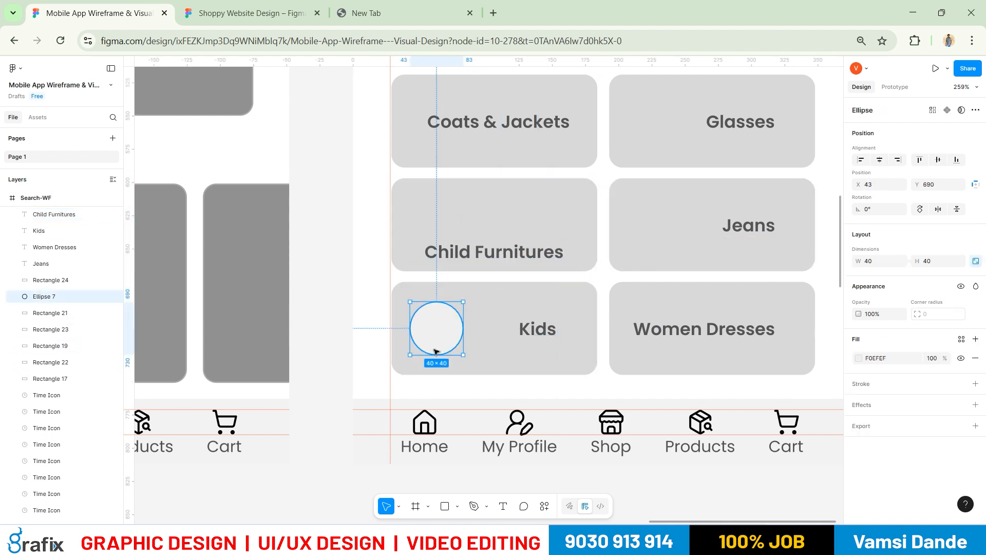
pyautogui.moveTo(535, 204); pyautogui.dragTo(494, 217)
pyautogui.hscroll(2, 522, 392)
pyautogui.scroll(1, 522, 392)
# Move the "Coats & Jackets" label to the lower part of its card and centre it horizontally within the rectangle
pyautogui.moveTo(460, 149); pyautogui.dragTo(461, 180)
pyautogui.keyDown('shift'); pyautogui.click(475, 145); pyautogui.keyUp('shift')
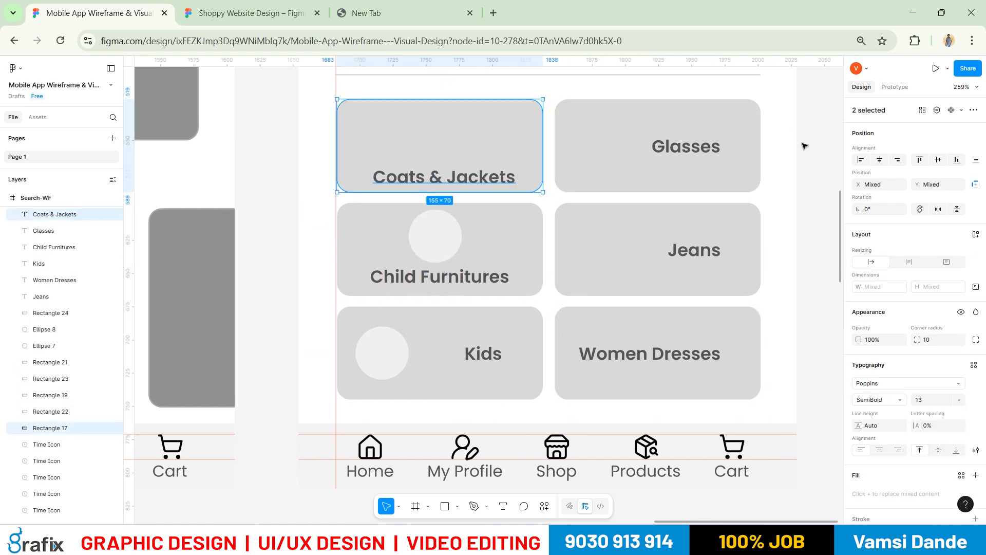
pyautogui.click(937, 160)
pyautogui.hotkey('ctrl', 'z')
pyautogui.click(879, 159)
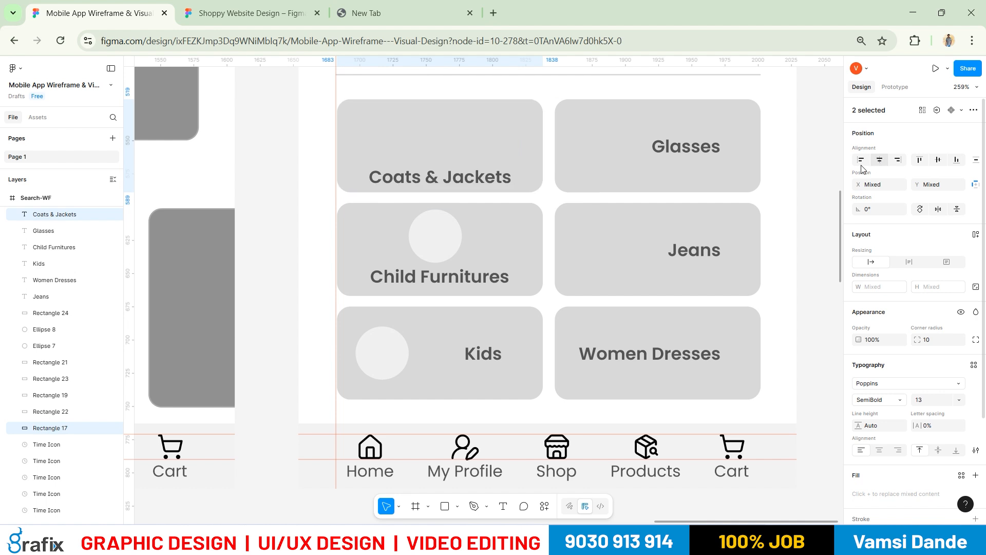
# Duplicate the "Child Furnitures" card's circle and place the copy above the "Coats & Jackets" label
pyautogui.click(470, 248)
pyautogui.moveTo(447, 238); pyautogui.dragTo(444, 185)
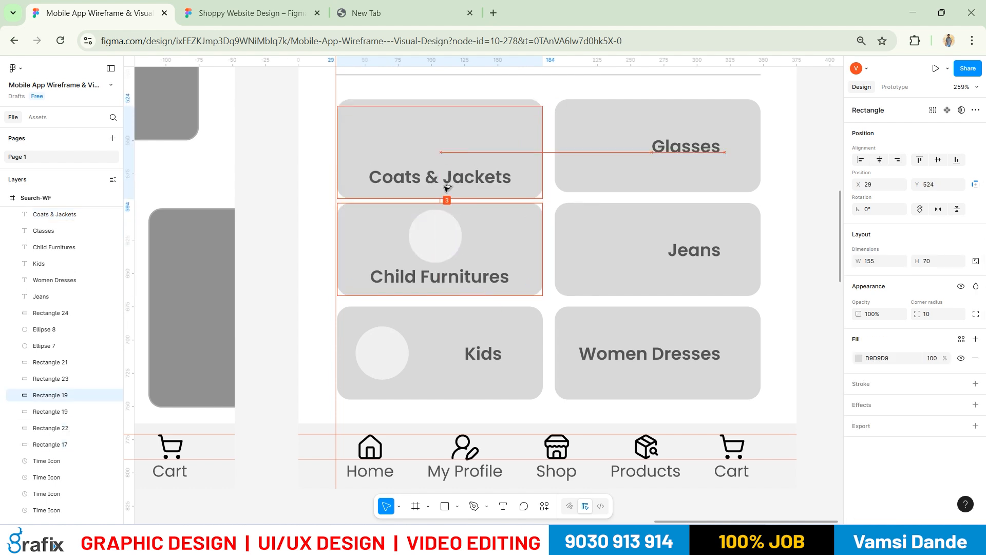
pyautogui.hotkey('ctrl', 'z')
pyautogui.click(560, 248)
pyautogui.click(445, 232)
pyautogui.moveTo(458, 230); pyautogui.dragTo(459, 126)
# Duplicate the "Kids" card's circle into the "Glasses" and "Jeans" cards, beside their labels
pyautogui.hscroll(2, 506, 199)
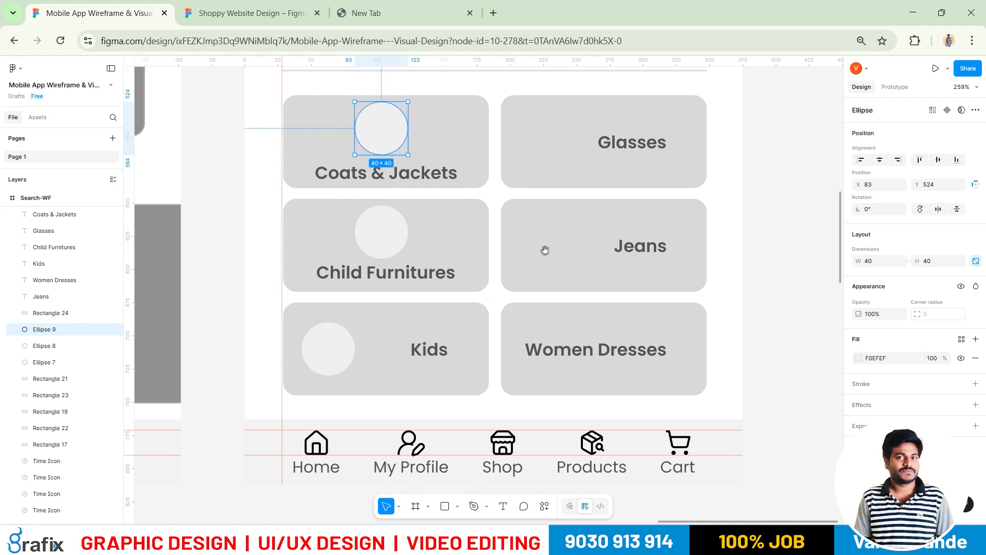
pyautogui.click(643, 149)
pyautogui.click(327, 349)
pyautogui.moveTo(351, 347); pyautogui.dragTo(572, 143)
pyautogui.moveTo(571, 144); pyautogui.dragTo(564, 246)
# Lower the "Women Dresses" label in its card and place a copy of the 40 × 40 circle above it
pyautogui.moveTo(571, 355); pyautogui.dragTo(578, 374)
pyautogui.moveTo(380, 234); pyautogui.dragTo(591, 334)
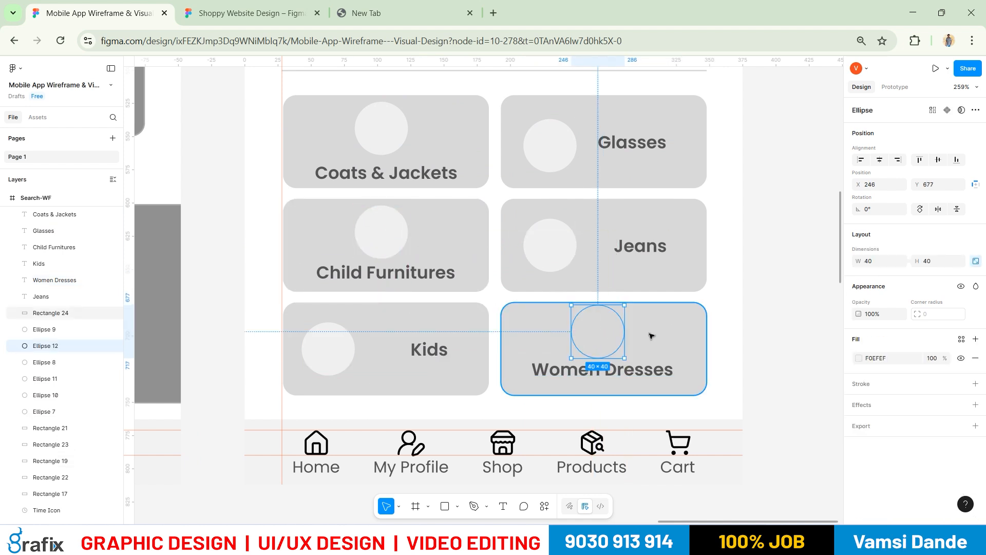
pyautogui.scroll(-1, 697, 326)
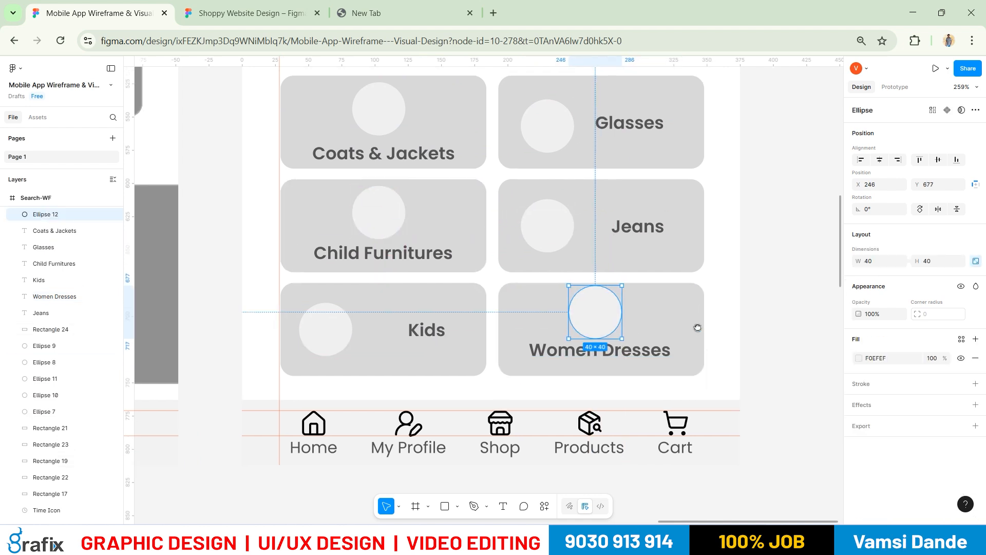
pyautogui.click(765, 313)
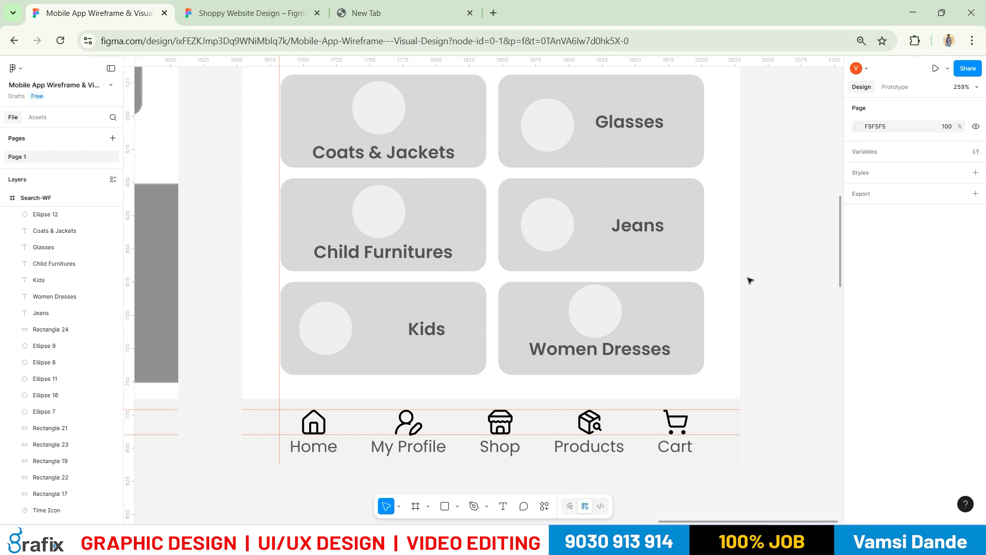
# Move the "Kids" label and circle out of their card and move the "Coats & Jackets" label and circle into it
pyautogui.click(402, 154)
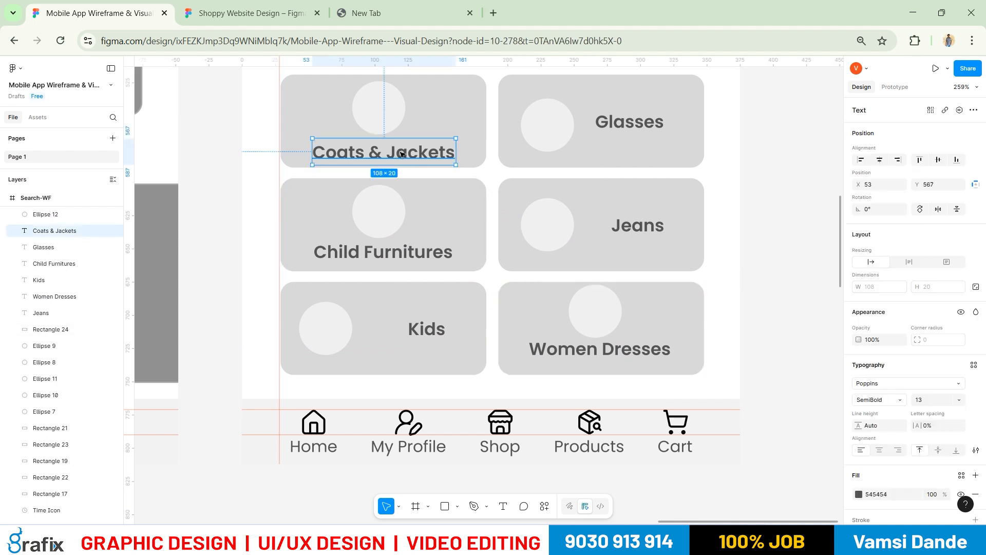
pyautogui.click(413, 329)
pyautogui.keyDown('shift'); pyautogui.click(321, 329); pyautogui.keyUp('shift')
pyautogui.moveTo(321, 329); pyautogui.dragTo(464, 211)
pyautogui.click(382, 152)
pyautogui.keyDown('shift'); pyautogui.click(380, 120); pyautogui.keyUp('shift')
pyautogui.moveTo(379, 118); pyautogui.dragTo(370, 329)
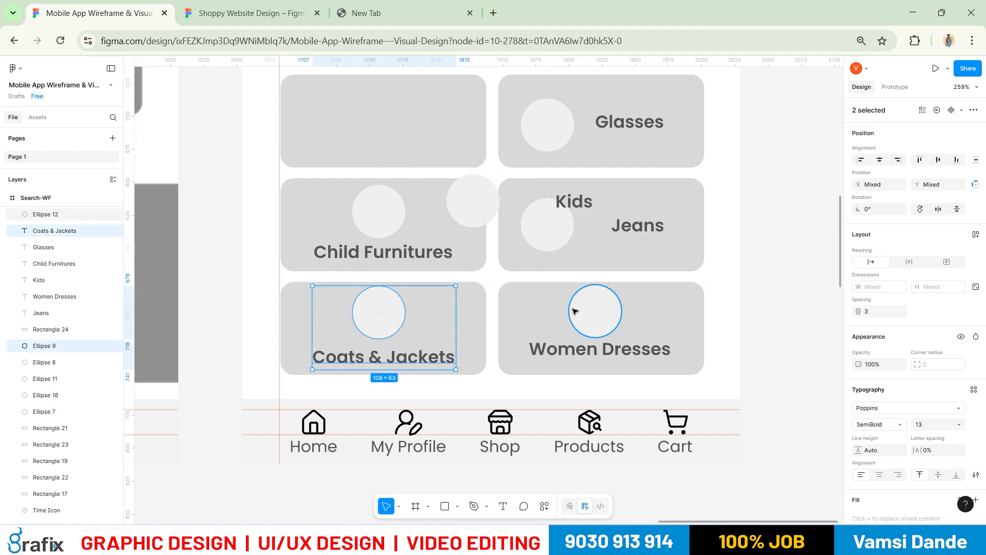
# Move the "Women Dresses" label and its circle together into the empty card at the grid's upper left
pyautogui.click(569, 360)
pyautogui.keyDown('shift'); pyautogui.click(583, 337); pyautogui.keyUp('shift')
pyautogui.moveTo(599, 322); pyautogui.dragTo(385, 121)
pyautogui.moveTo(519, 288); pyautogui.dragTo(499, 292)
pyautogui.click(489, 213)
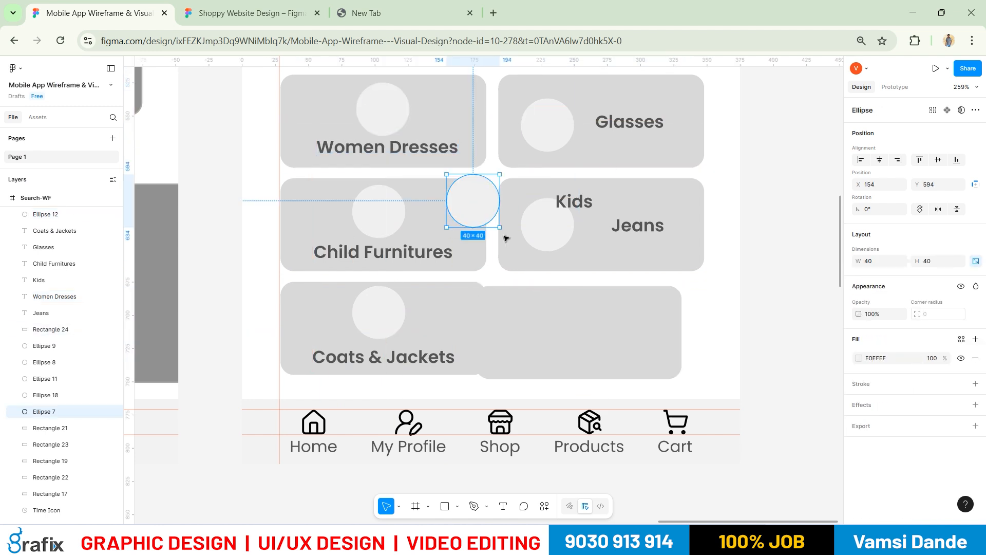
# Undo the accidental shift of the empty card at the grid's lower right, restoring its place in the grid
pyautogui.hotkey('ctrl', 'z')
pyautogui.click(772, 278)
pyautogui.click(483, 210)
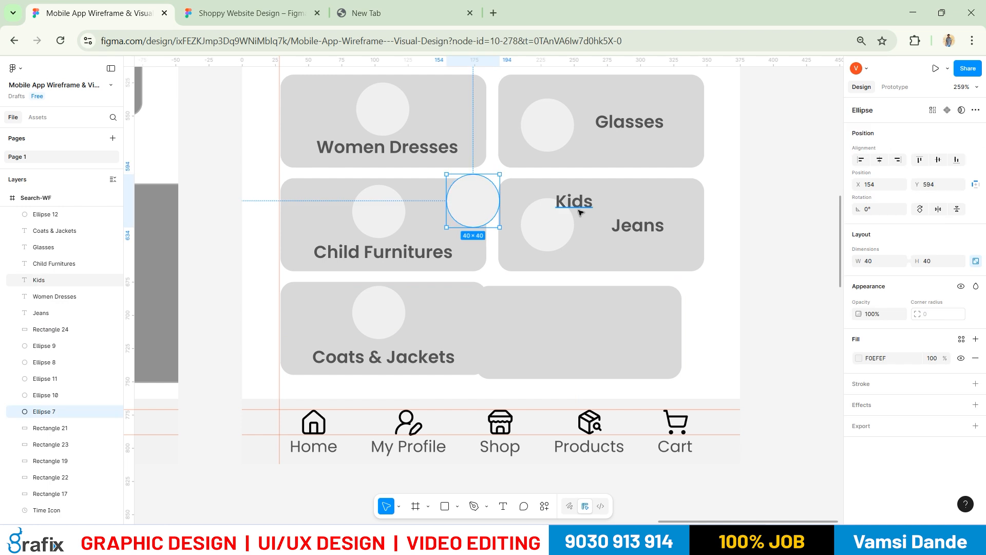
pyautogui.keyDown('shift'); pyautogui.click(580, 212); pyautogui.keyUp('shift')
pyautogui.moveTo(581, 213); pyautogui.dragTo(618, 330)
pyautogui.hotkey('ctrl', 'z')
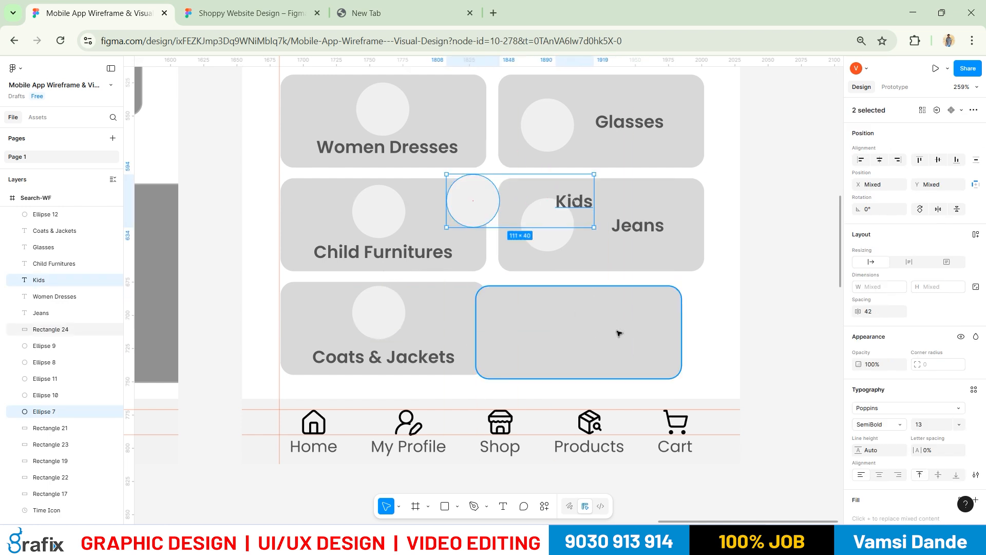
pyautogui.hotkey('ctrl', 'z')
pyautogui.hotkey('ctrl', 'z')
pyautogui.hotkey('ctrl', 'z')
pyautogui.hotkey('ctrl', 'z')
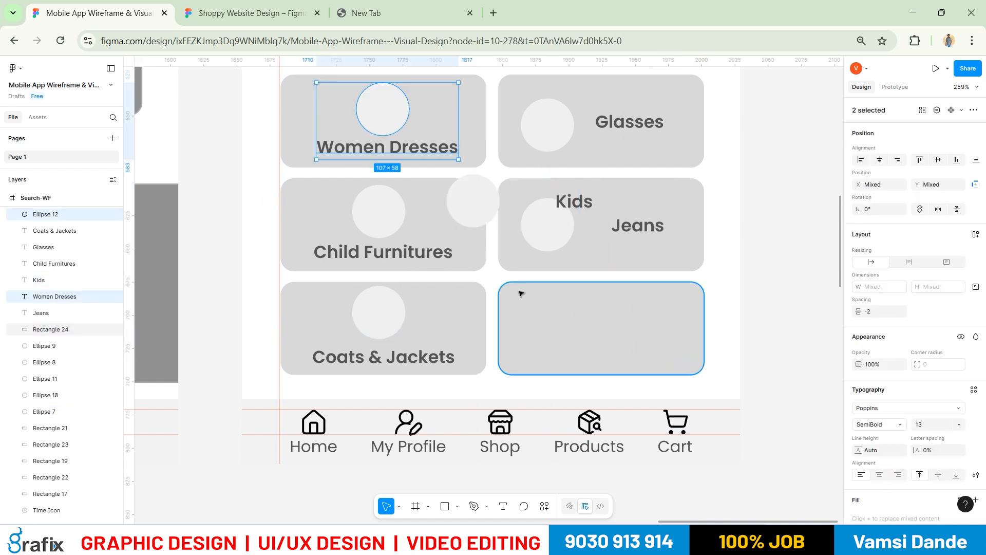
# Swap the positions of the loose "Kids" label and its circle, putting the label on the left
pyautogui.click(492, 202)
pyautogui.keyDown('shift'); pyautogui.click(585, 202); pyautogui.keyUp('shift')
pyautogui.moveTo(473, 201); pyautogui.dragTo(582, 346)
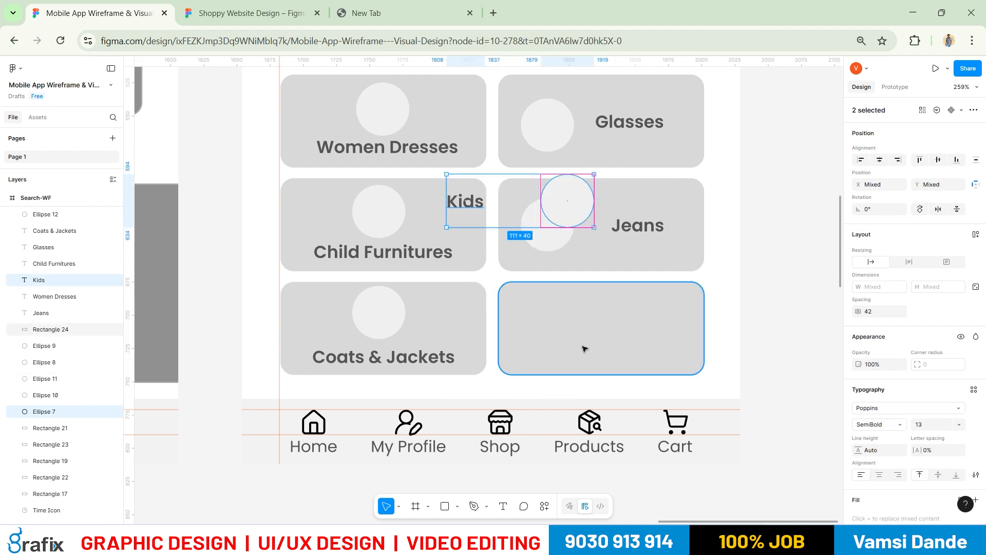
pyautogui.moveTo(579, 210); pyautogui.dragTo(596, 326)
pyautogui.press('Escape')
pyautogui.click(751, 275)
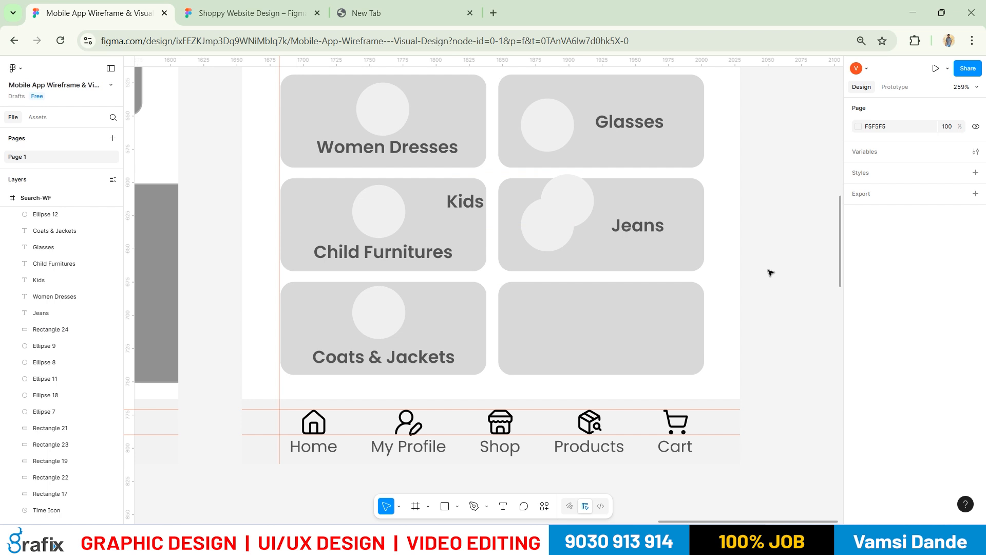
# Move the "Kids" label and its circle together into the empty card at the grid's lower right
pyautogui.click(575, 209)
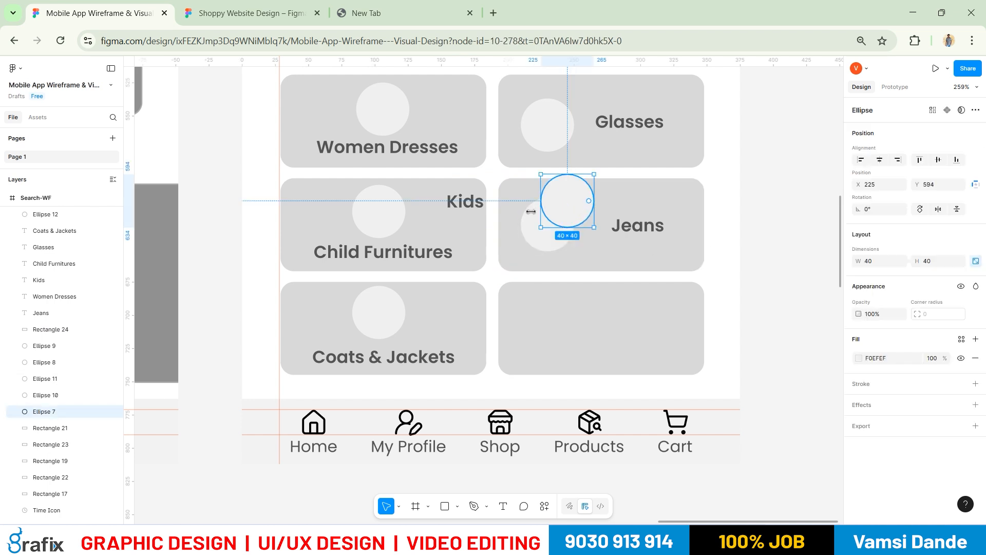
pyautogui.keyDown('shift'); pyautogui.click(467, 202); pyautogui.keyUp('shift')
pyautogui.press('Delete')
pyautogui.click(577, 312)
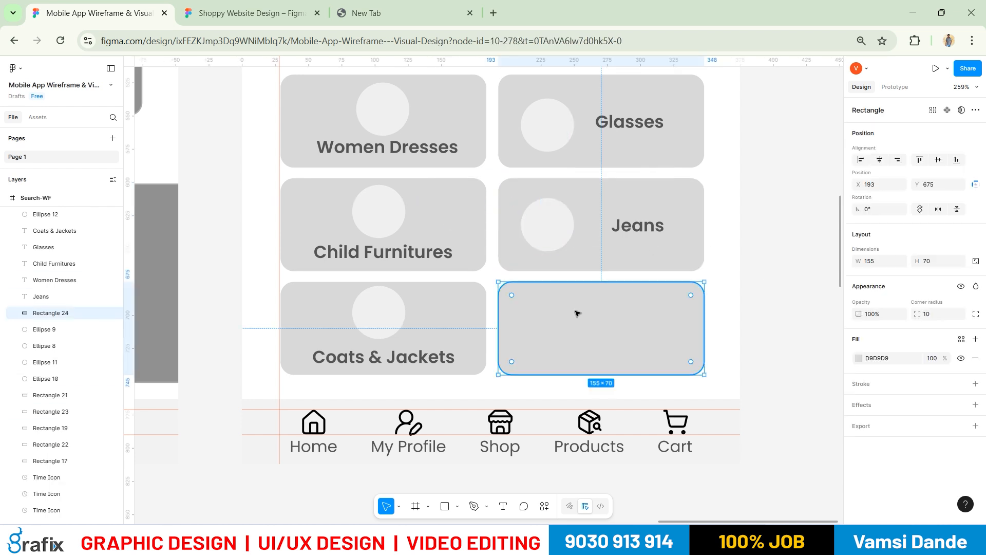
pyautogui.hotkey('ctrl', 'z')
pyautogui.moveTo(600, 225); pyautogui.dragTo(640, 325)
pyautogui.click(764, 324)
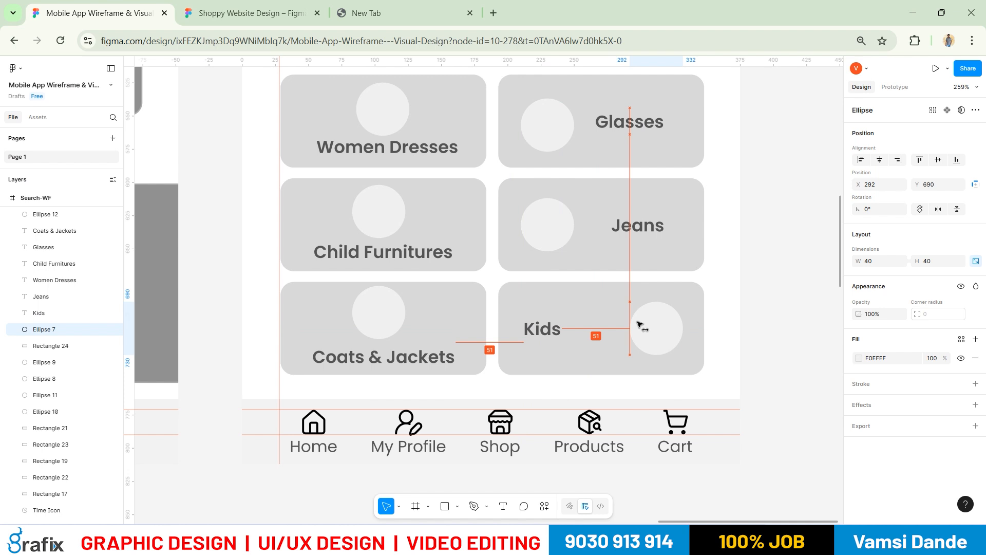
# Place the "Kids" circle at X 288 near the card's right side and the label near its left side
pyautogui.click(547, 330)
pyautogui.moveTo(543, 329); pyautogui.dragTo(649, 329)
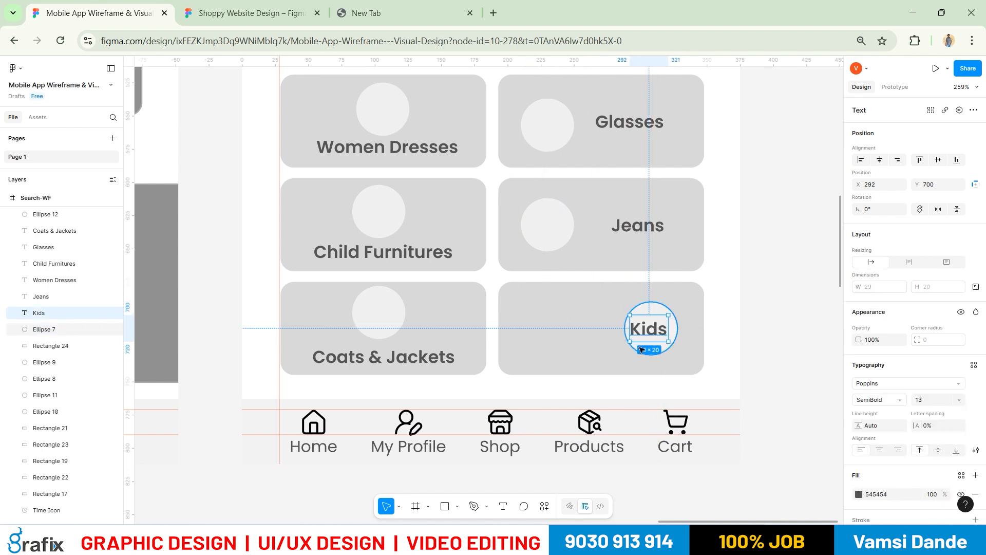
pyautogui.click(641, 349)
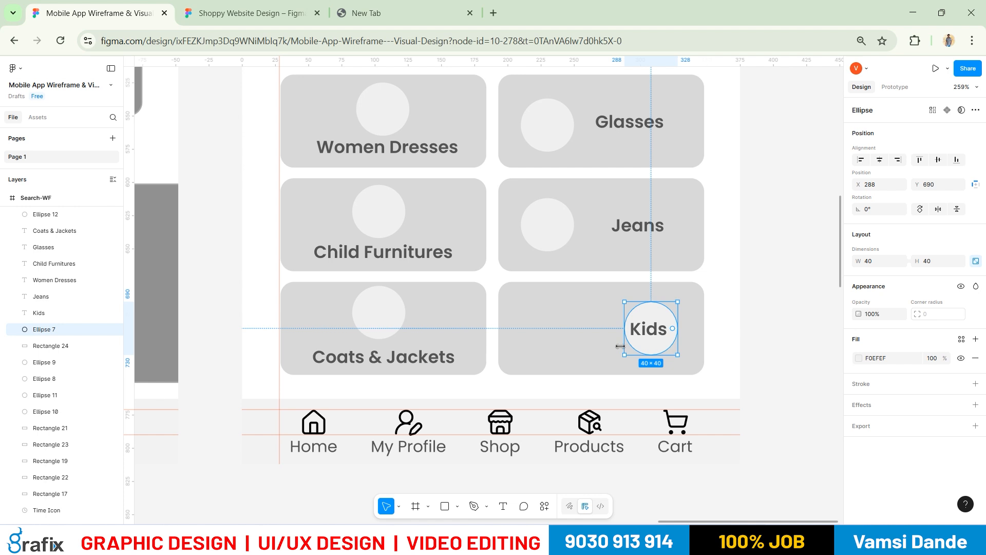
pyautogui.click(651, 334)
pyautogui.moveTo(651, 333); pyautogui.dragTo(554, 346)
# Centre the "Kids" label and its circle vertically within their card
pyautogui.keyDown('shift'); pyautogui.click(565, 359); pyautogui.keyUp('shift')
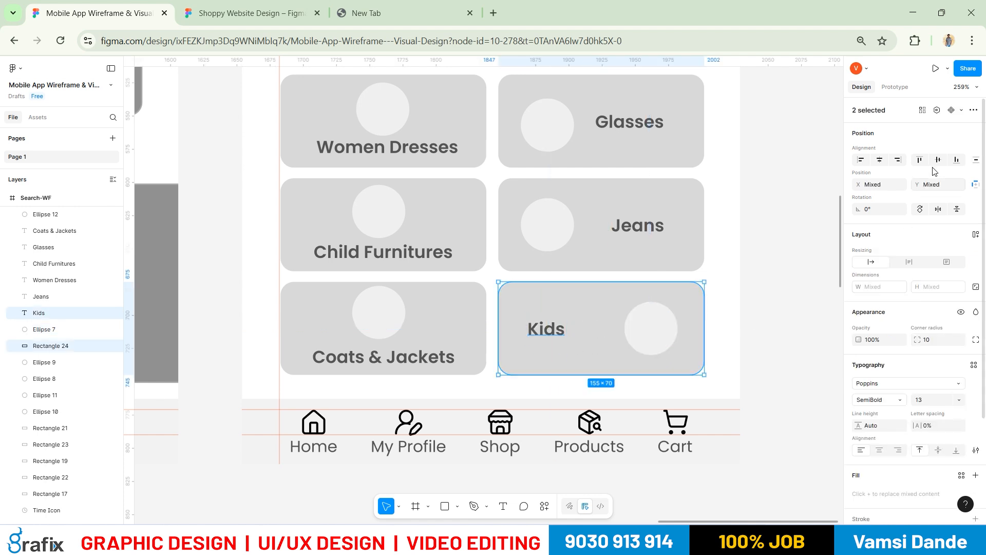
pyautogui.click(662, 330)
pyautogui.keyDown('shift'); pyautogui.click(691, 336); pyautogui.keyUp('shift')
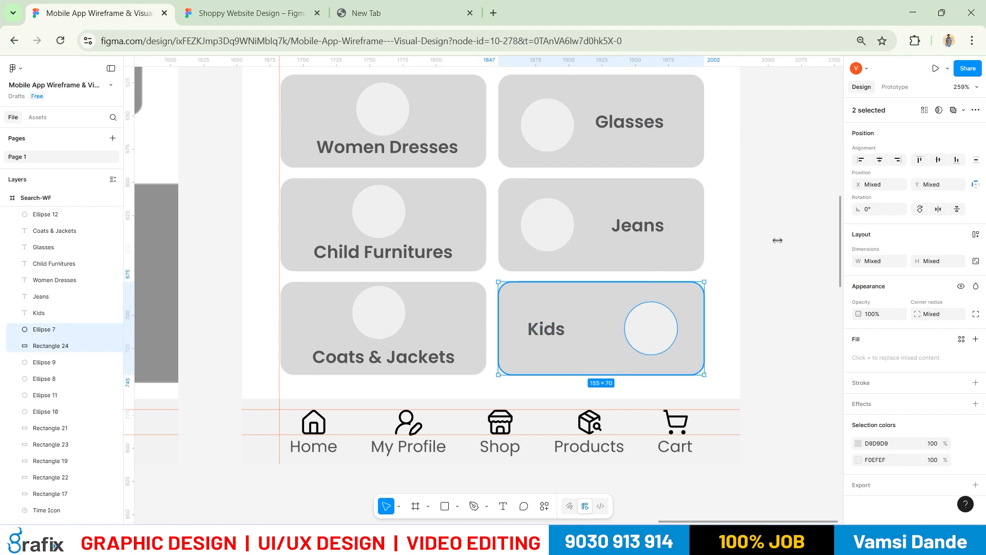
pyautogui.click(811, 304)
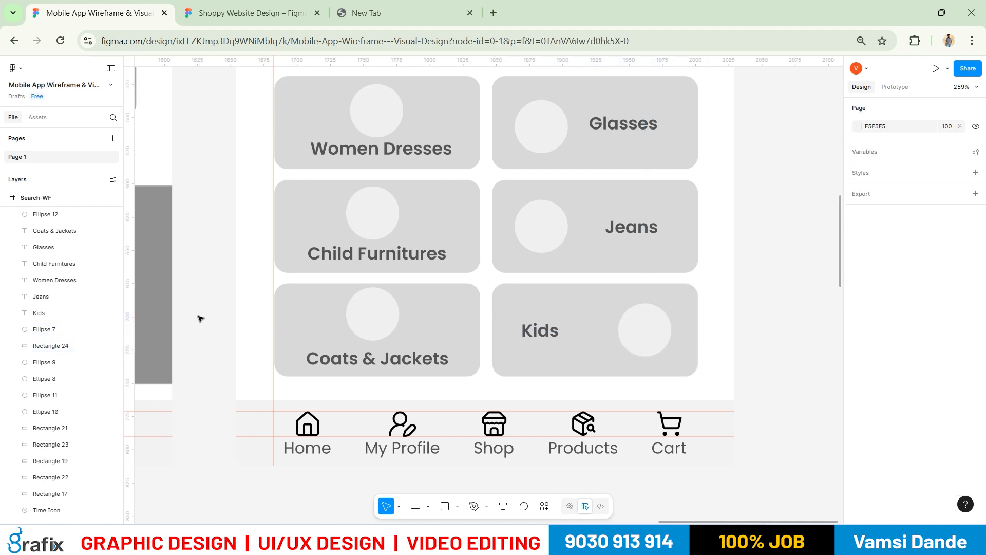
# Add a vertical guide at X 208, move the "Jeans" circle to X 288 and set the label's left edge on the guide
pyautogui.moveTo(130, 309); pyautogui.dragTo(508, 311)
pyautogui.moveTo(556, 246); pyautogui.dragTo(659, 256)
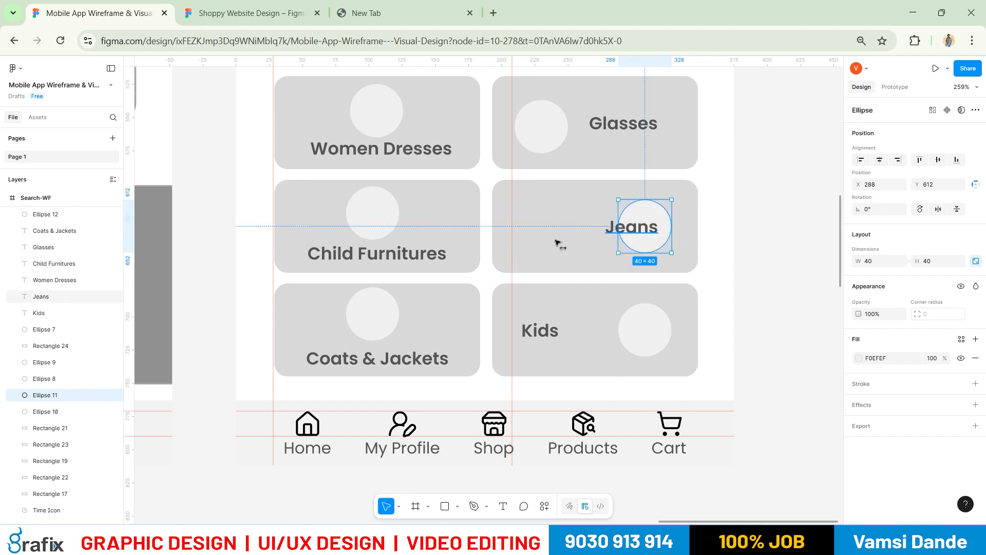
pyautogui.press('Escape')
pyautogui.moveTo(604, 231); pyautogui.dragTo(514, 229)
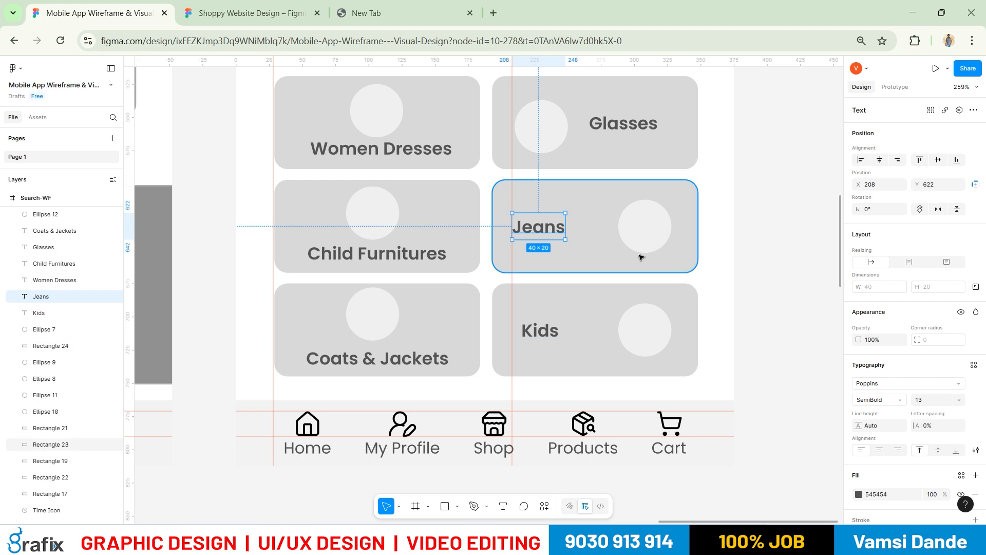
# Centre the "Jeans" label and its circle vertically within their card
pyautogui.keyDown('shift'); pyautogui.click(623, 268); pyautogui.keyUp('shift')
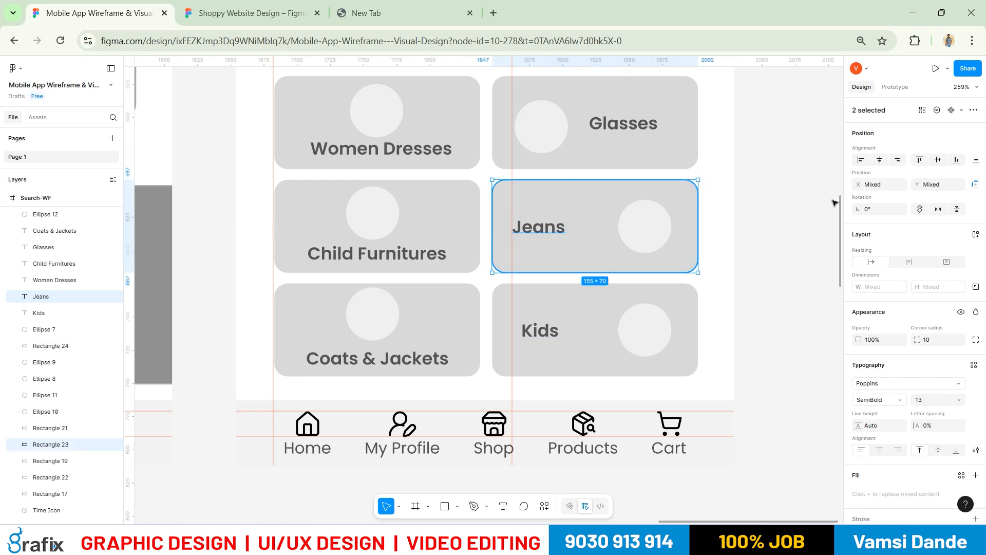
pyautogui.click(660, 235)
pyautogui.keyDown('shift'); pyautogui.click(685, 199); pyautogui.keyUp('shift')
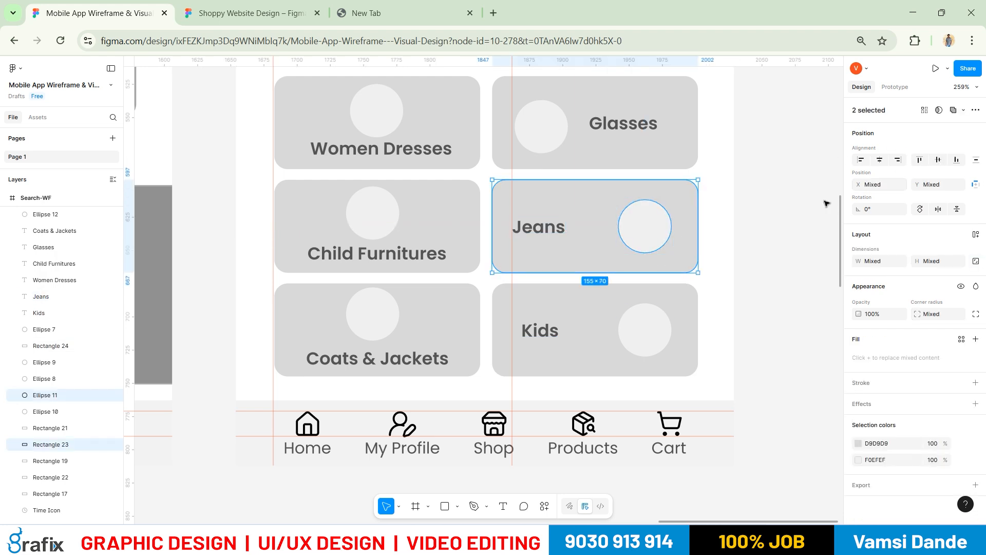
pyautogui.click(724, 214)
# Place the "Glasses" label at X 208 left of its circle and centre both vertically in the card
pyautogui.moveTo(569, 131); pyautogui.dragTo(534, 133)
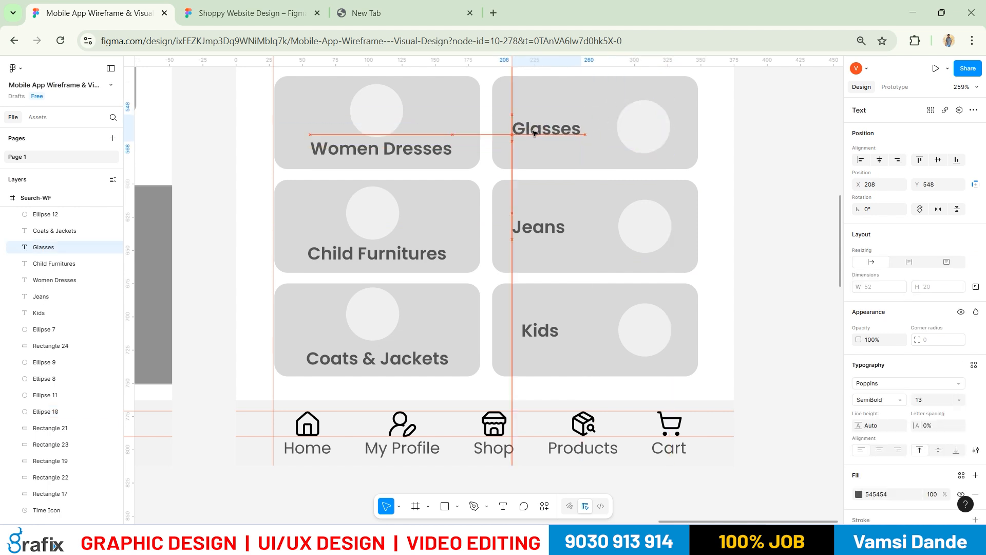
pyautogui.keyDown('shift'); pyautogui.click(550, 99); pyautogui.keyUp('shift')
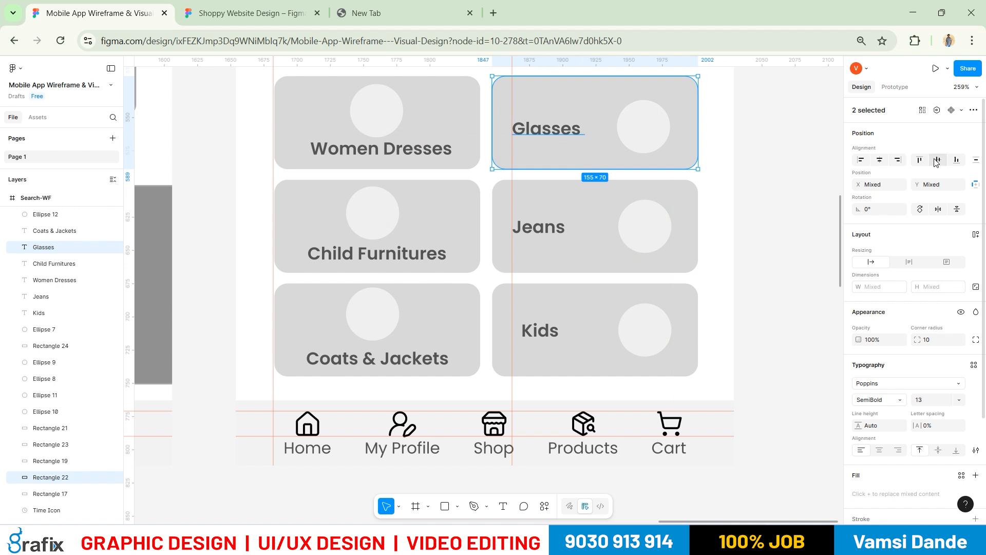
pyautogui.click(935, 162)
pyautogui.keyDown('shift'); pyautogui.click(666, 119); pyautogui.keyUp('shift')
pyautogui.click(938, 159)
pyautogui.click(744, 206)
# Align the circle and label on a common horizontal centre in the "Coats & Jackets", "Child Furnitures" and "Women Dresses" cards
pyautogui.scroll(-5, 691, 248)
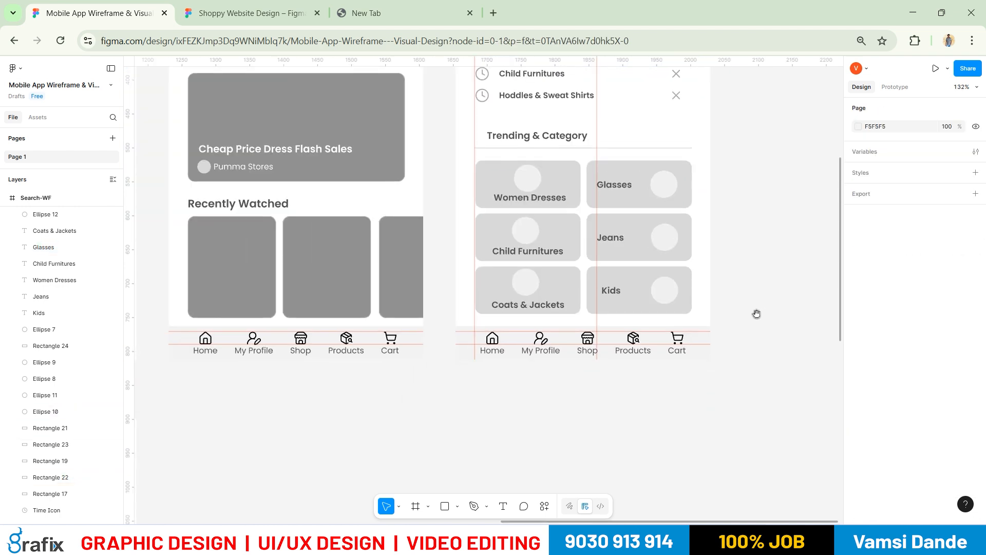
pyautogui.moveTo(757, 313); pyautogui.dragTo(747, 309)
pyautogui.click(519, 297)
pyautogui.keyDown('shift'); pyautogui.click(502, 277); pyautogui.keyUp('shift')
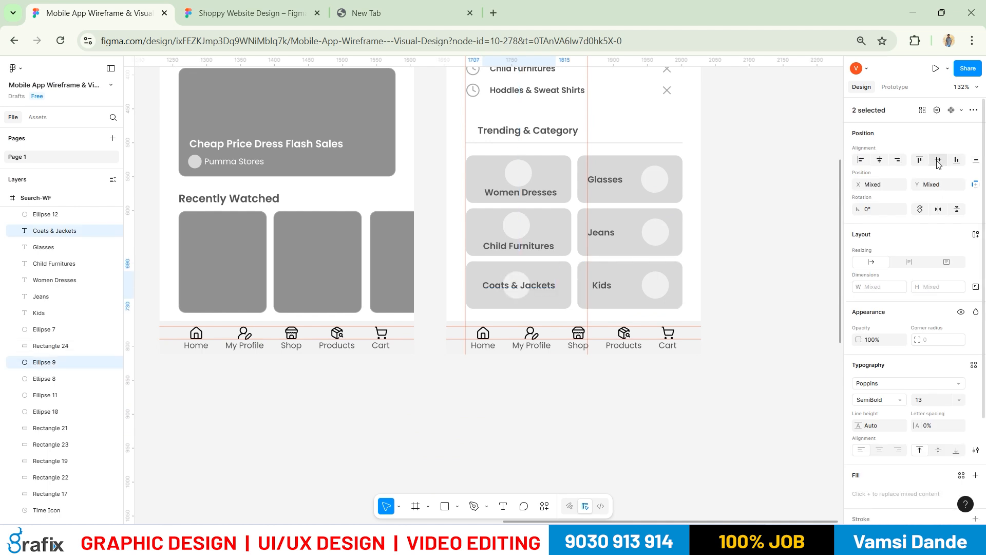
pyautogui.click(879, 159)
pyautogui.click(519, 244)
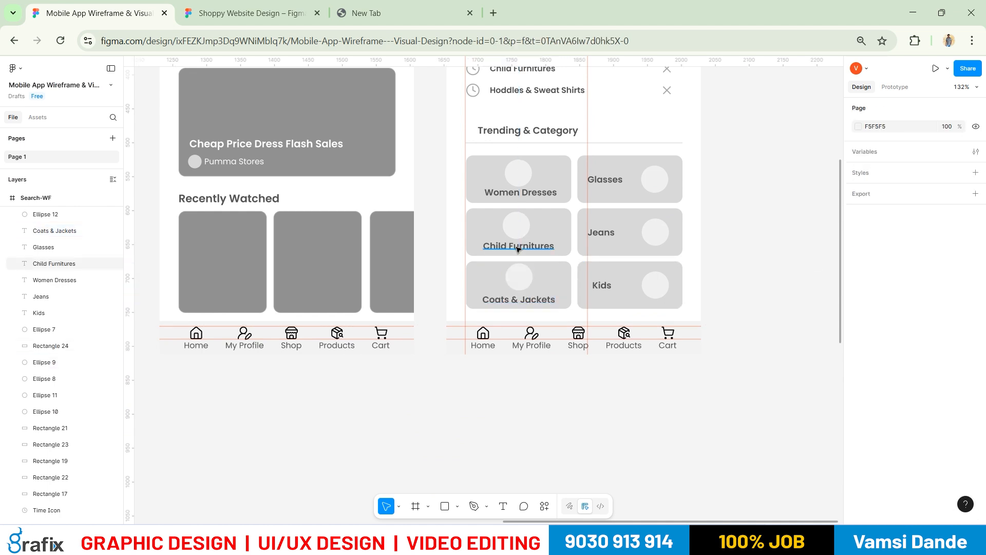
pyautogui.keyDown('shift'); pyautogui.click(518, 226); pyautogui.keyUp('shift')
pyautogui.click(879, 159)
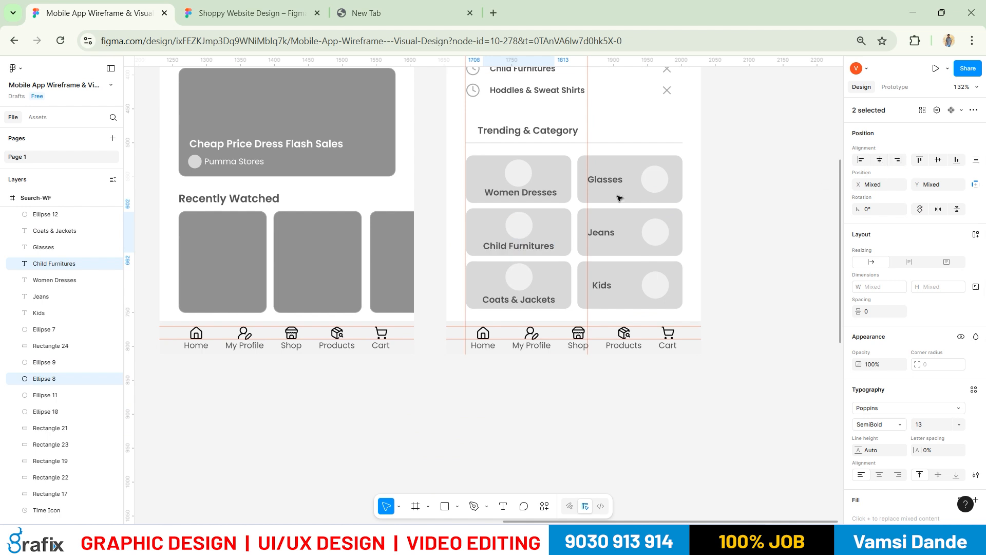
pyautogui.click(519, 192)
pyautogui.keyDown('shift'); pyautogui.click(518, 173); pyautogui.keyUp('shift')
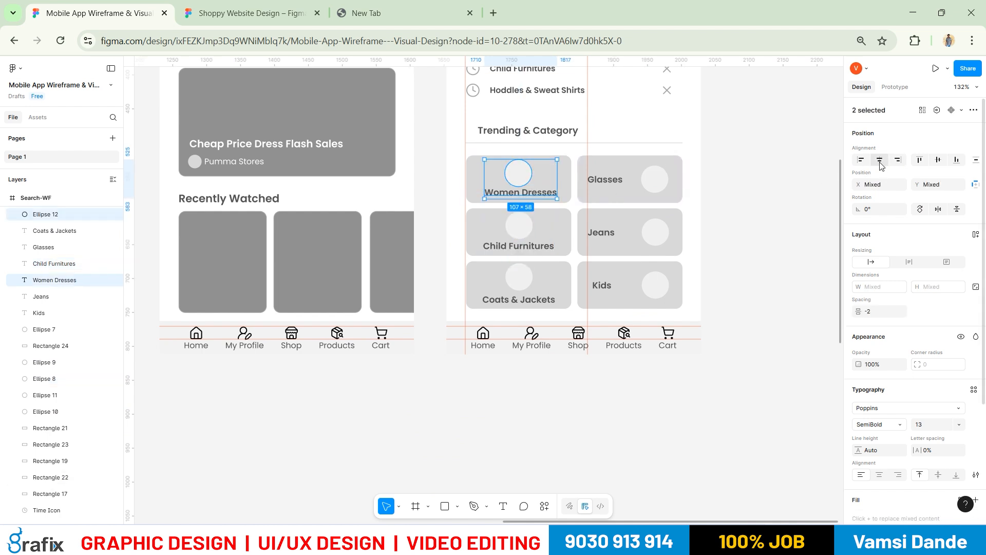
pyautogui.click(880, 162)
# Nudge the "Coats & Jackets", "Child Furnitures" and "Women Dresses" labels slightly lower in their cards
pyautogui.scroll(10, 507, 253)
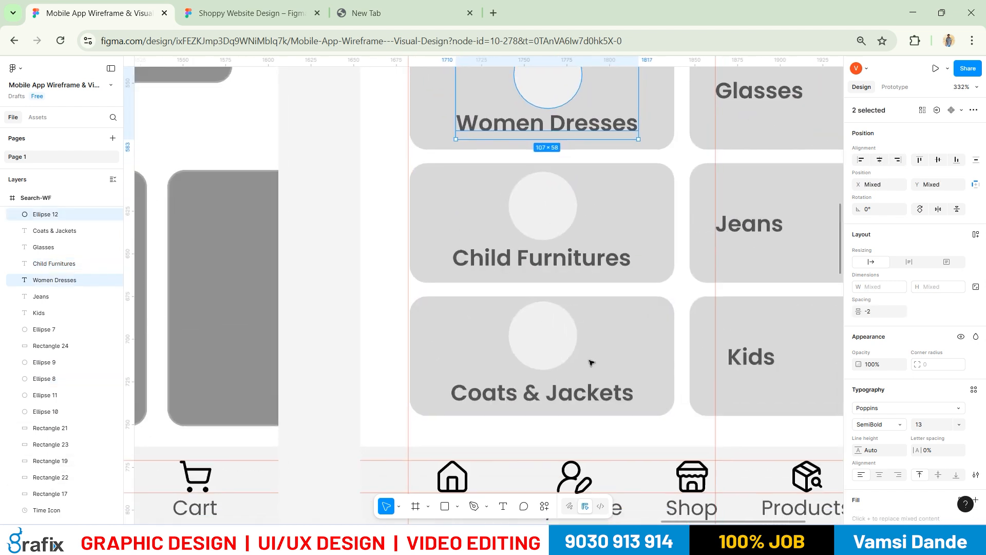
pyautogui.press('Escape')
pyautogui.click(578, 401)
pyautogui.moveTo(575, 400); pyautogui.dragTo(576, 402)
pyautogui.moveTo(546, 253); pyautogui.dragTo(547, 261)
pyautogui.moveTo(568, 127); pyautogui.dragTo(569, 129)
pyautogui.scroll(-3, 569, 127)
# Lower the "Coats & Jackets" circle to X 87, Y 682 and the "Women Dresses" circle to Y 527
pyautogui.click(549, 191)
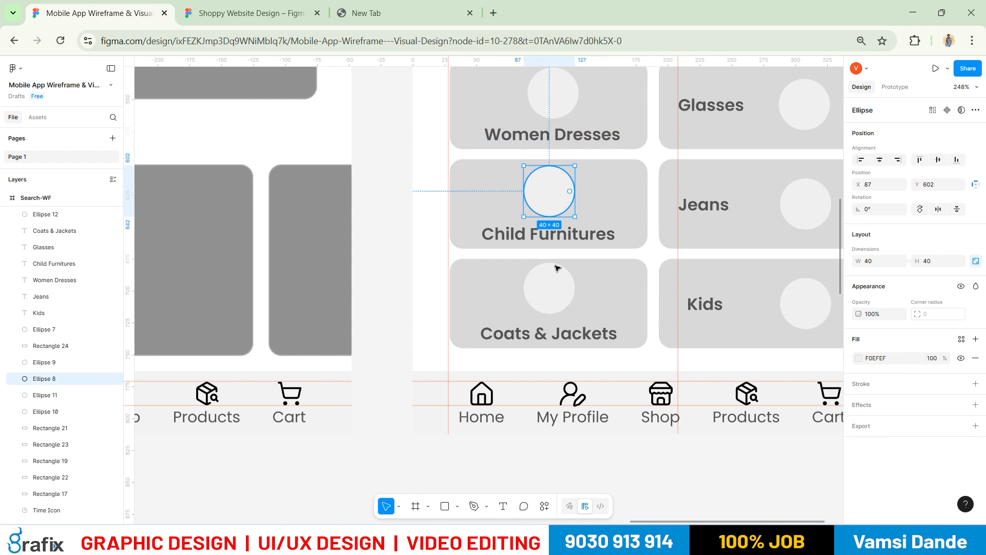
pyautogui.moveTo(552, 273); pyautogui.dragTo(549, 274)
pyautogui.scroll(1, 571, 253)
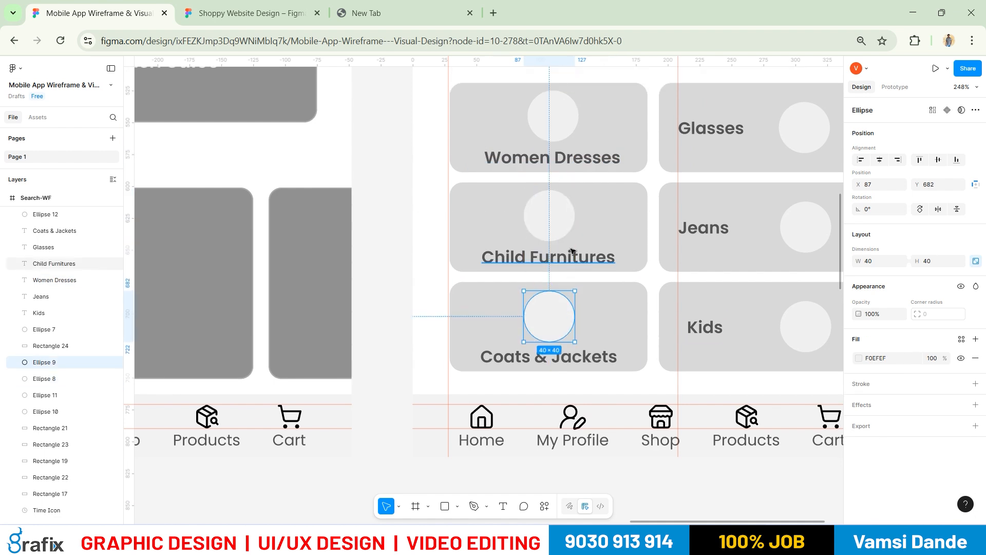
pyautogui.click(566, 125)
pyautogui.press('Down')
pyautogui.press('Down')
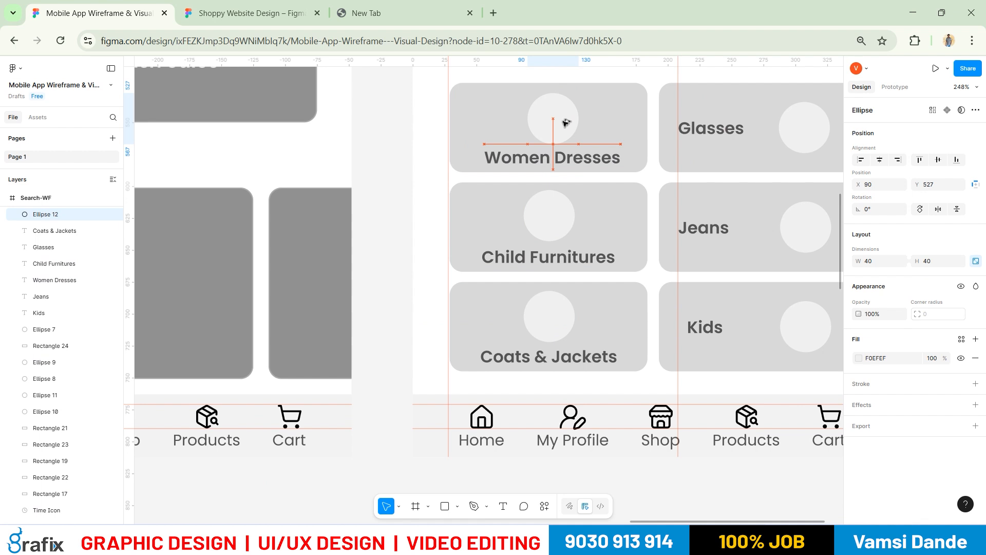
# Review the Search wireframe's layout, including its recent list and trending category cards, beside the Home wireframe
pyautogui.scroll(-5, 564, 134)
pyautogui.click(620, 260)
pyautogui.scroll(3, 642, 237)
pyautogui.moveTo(661, 149); pyautogui.dragTo(674, 210)
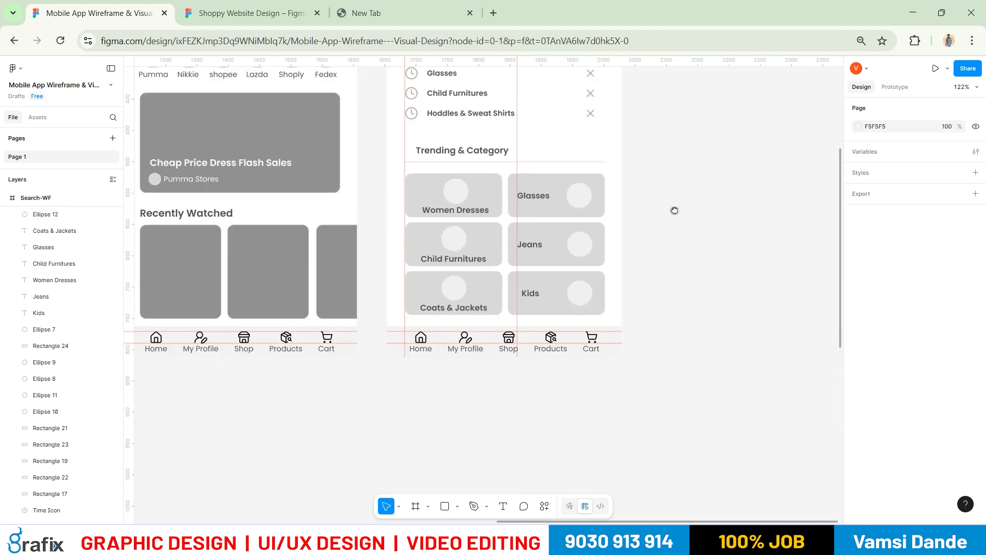
pyautogui.scroll(-4, 677, 214)
pyautogui.scroll(2, 709, 229)
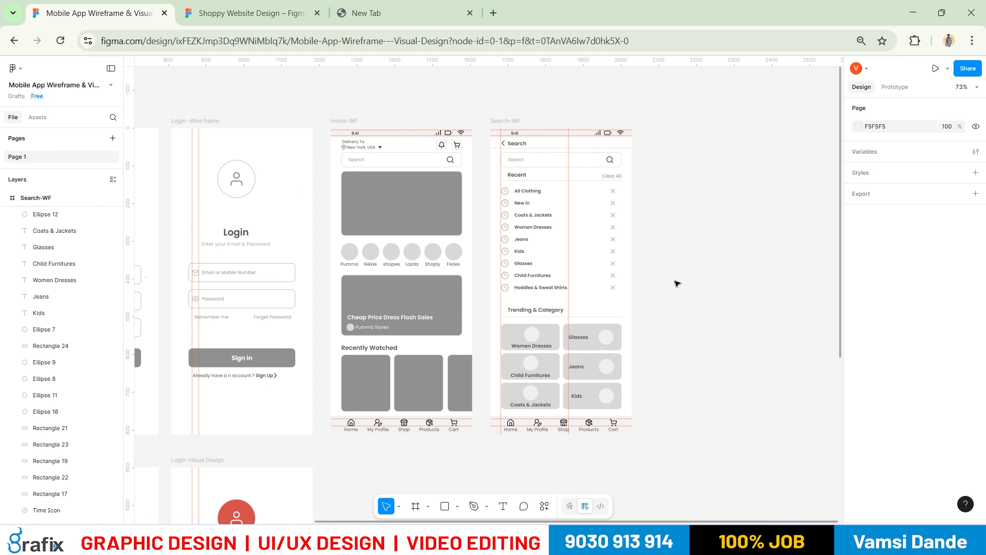
pyautogui.keyDown('ctrl'); pyautogui.scroll(5, 670, 282); pyautogui.keyUp('ctrl')
pyautogui.hscroll(-3, 718, 274)
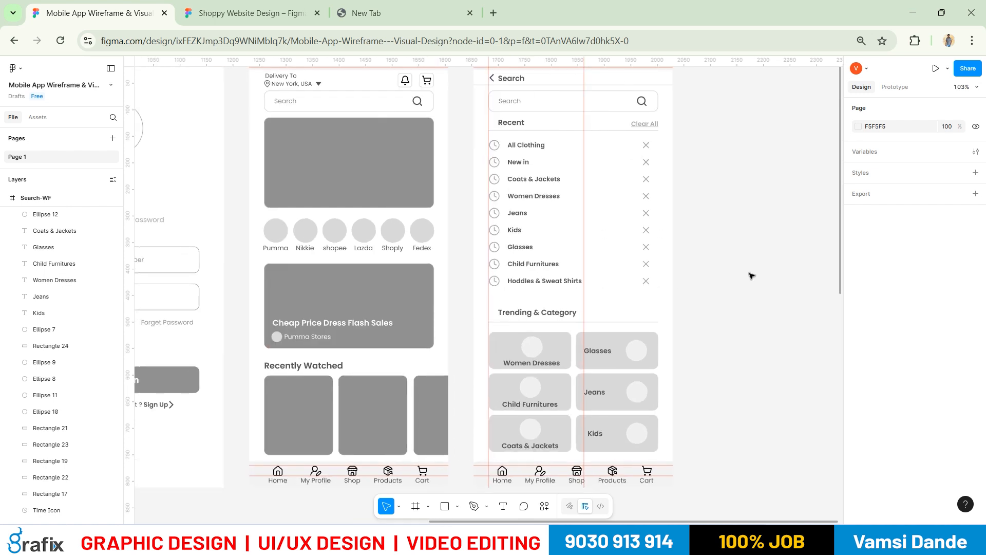
pyautogui.keyDown('ctrl'); pyautogui.scroll(-1, 734, 257); pyautogui.keyUp('ctrl')
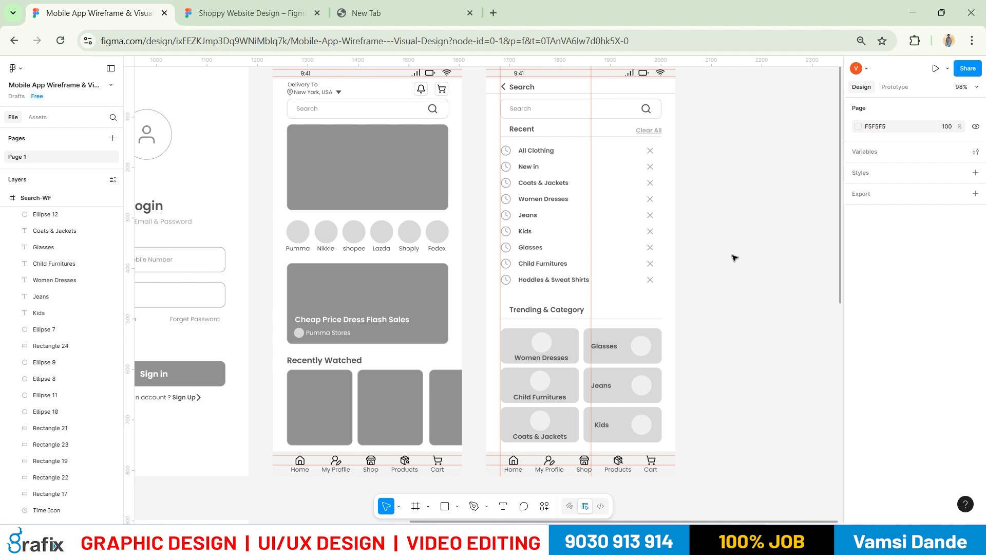
pyautogui.scroll(-4, 736, 261)
pyautogui.moveTo(757, 277); pyautogui.dragTo(518, 280)
pyautogui.scroll(3, 529, 267)
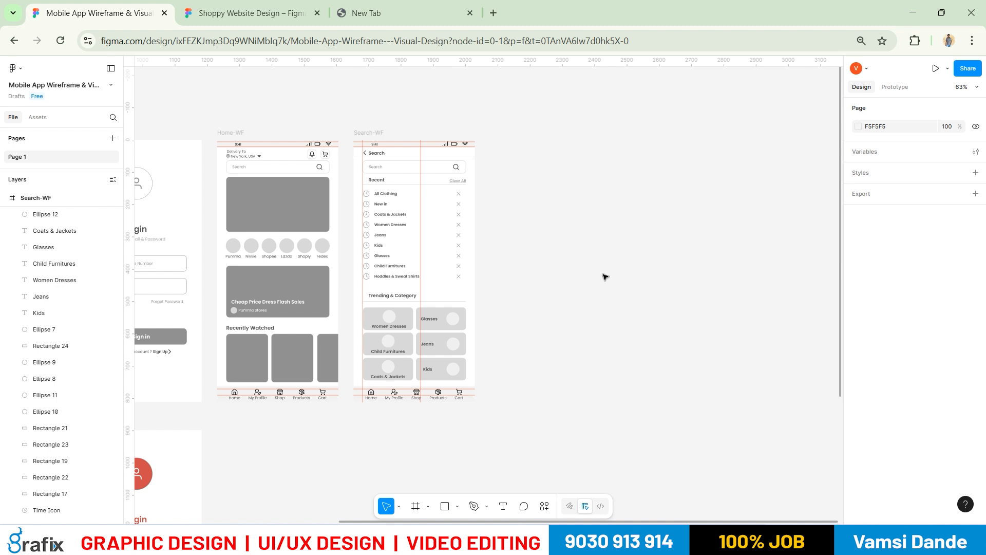
pyautogui.scroll(3, 605, 277)
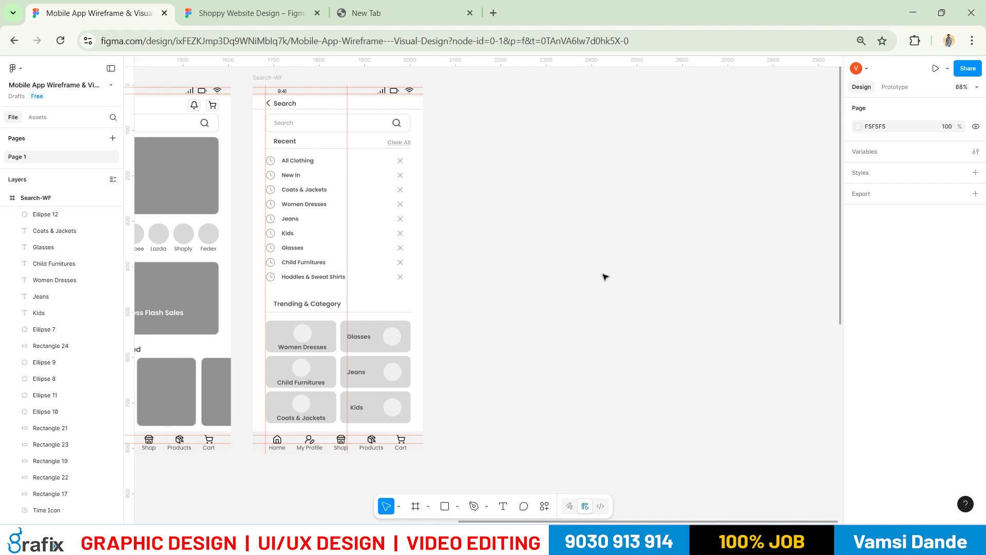
pyautogui.scroll(-2, 564, 303)
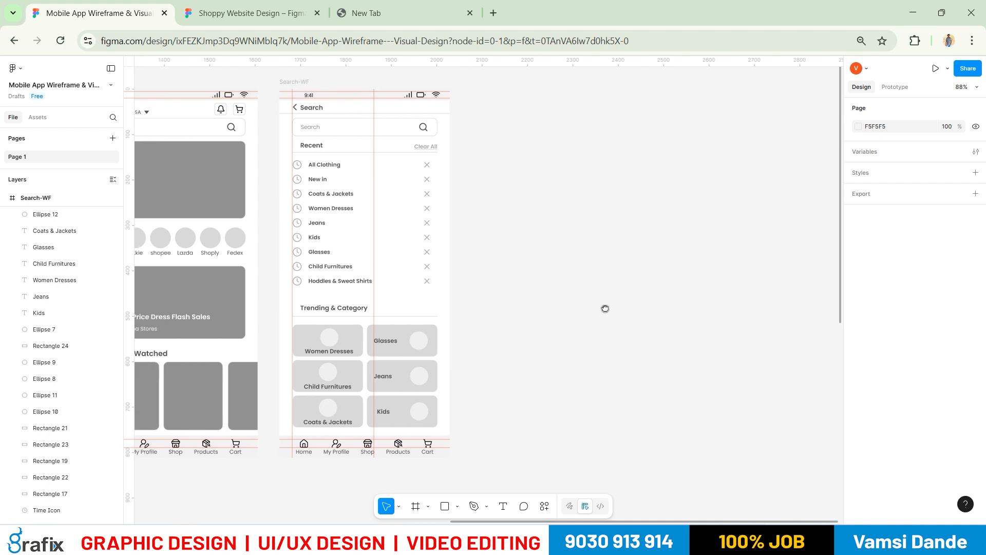
pyautogui.hscroll(-3, 623, 312)
# Preview the Home-WF and Search-WF screens in the prototype presentation and return to the design file
pyautogui.click(323, 116)
pyautogui.click(935, 68)
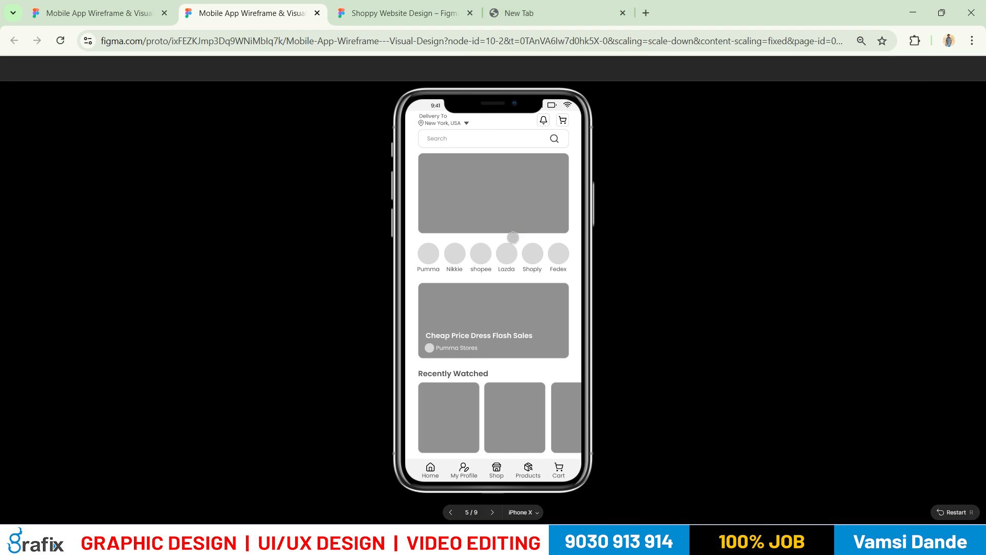
pyautogui.click(492, 511)
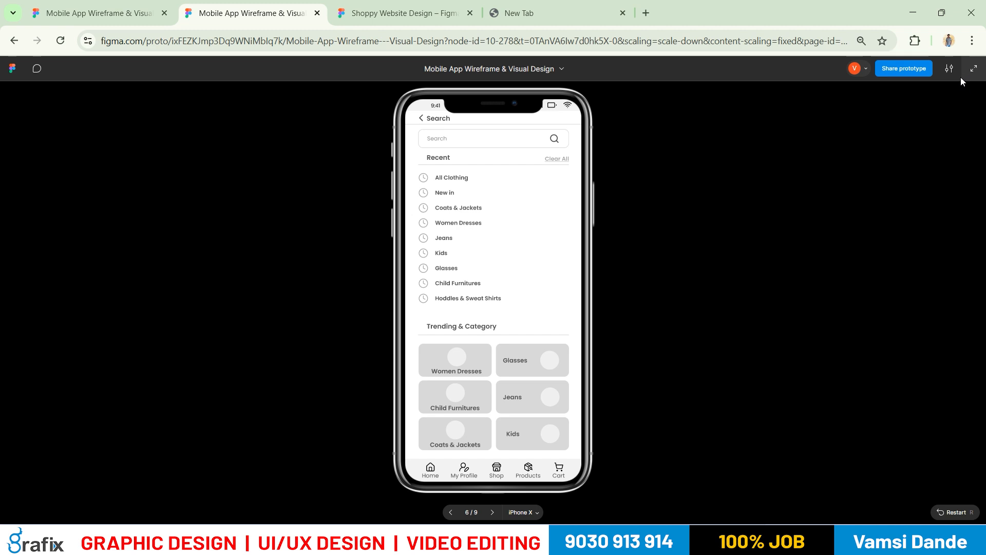
pyautogui.click(128, 14)
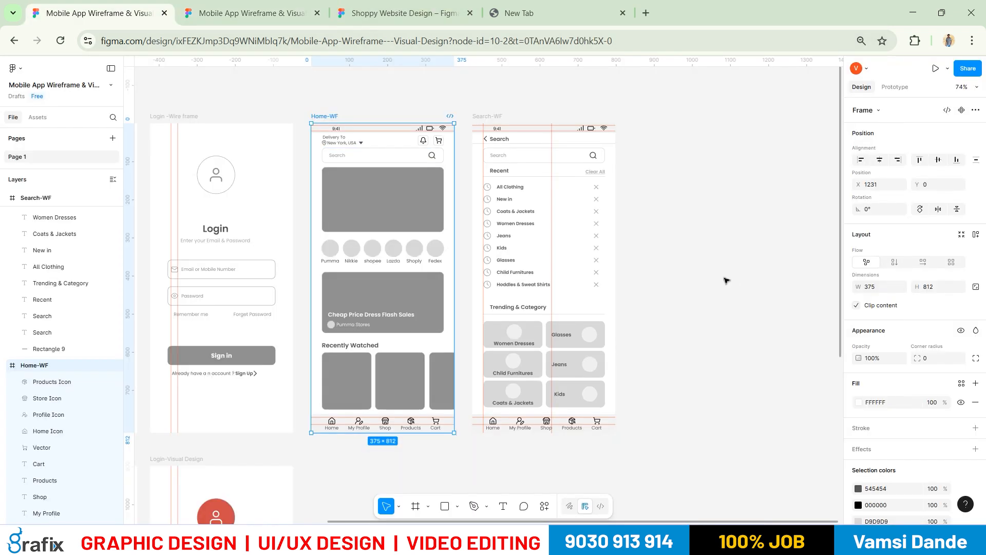
pyautogui.scroll(-1, 723, 279)
pyautogui.moveTo(692, 255); pyautogui.dragTo(627, 247)
pyautogui.click(651, 243)
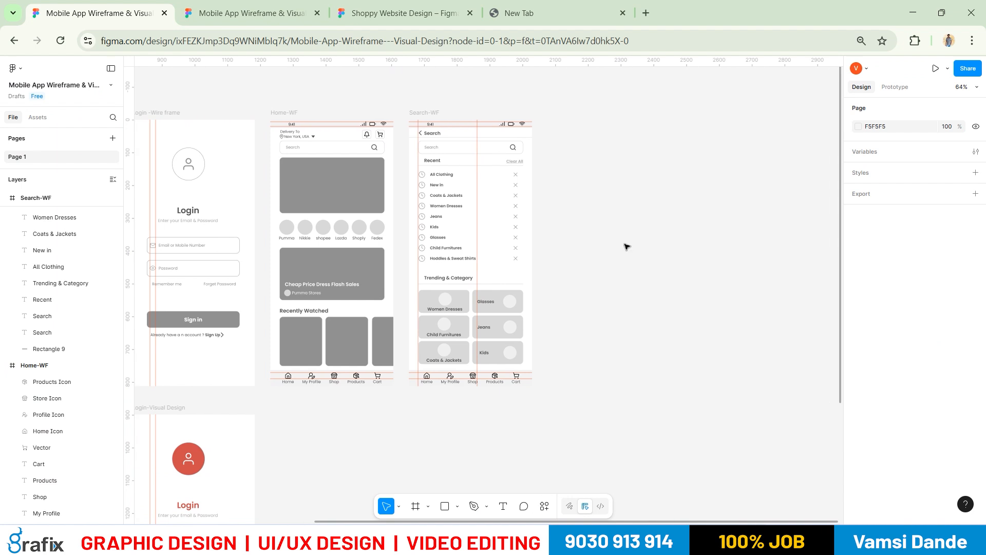